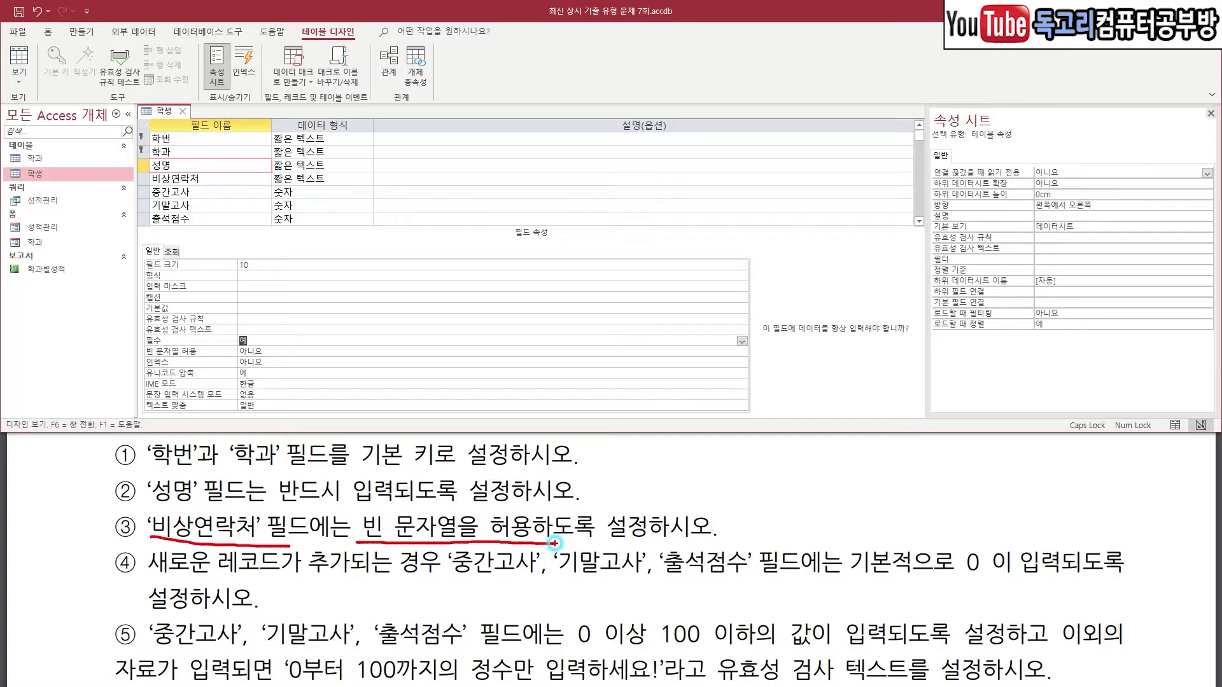
# - Allow zero-length strings in the 비상연락처 field by setting 빈 문자열 허용 to 예
pyautogui.moveTo(203, 168); pyautogui.dragTo(235, 156)
pyautogui.press('Escape')
pyautogui.click(213, 178)
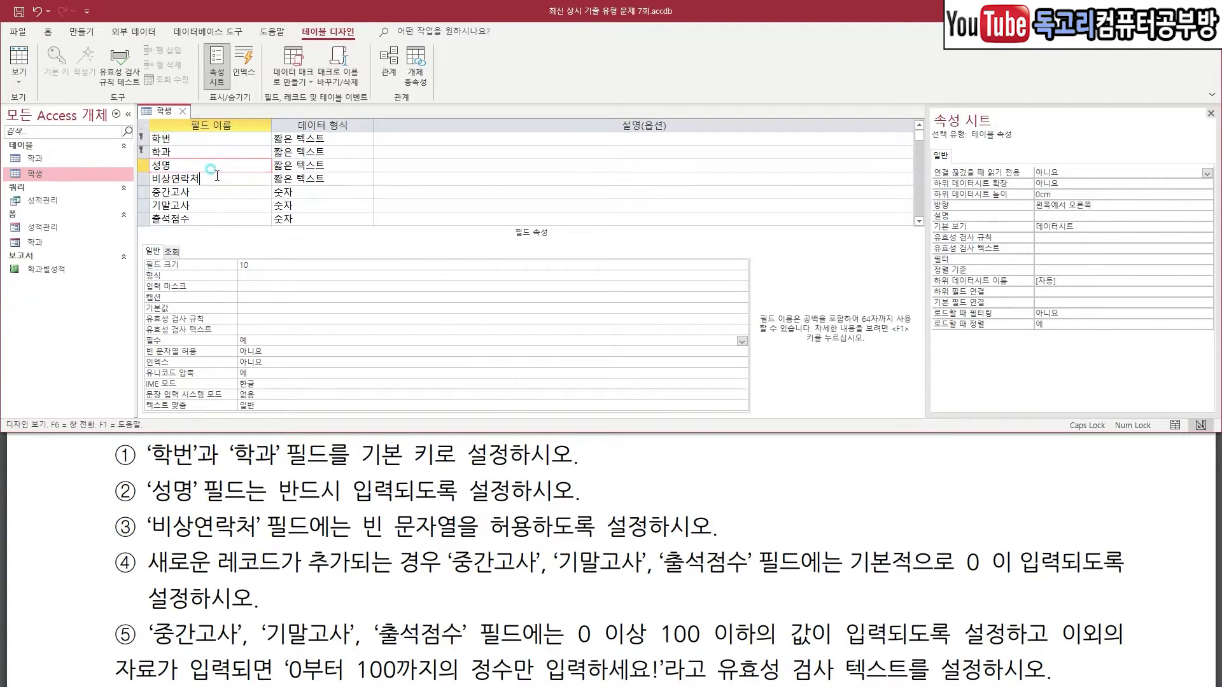
pyautogui.click(316, 349)
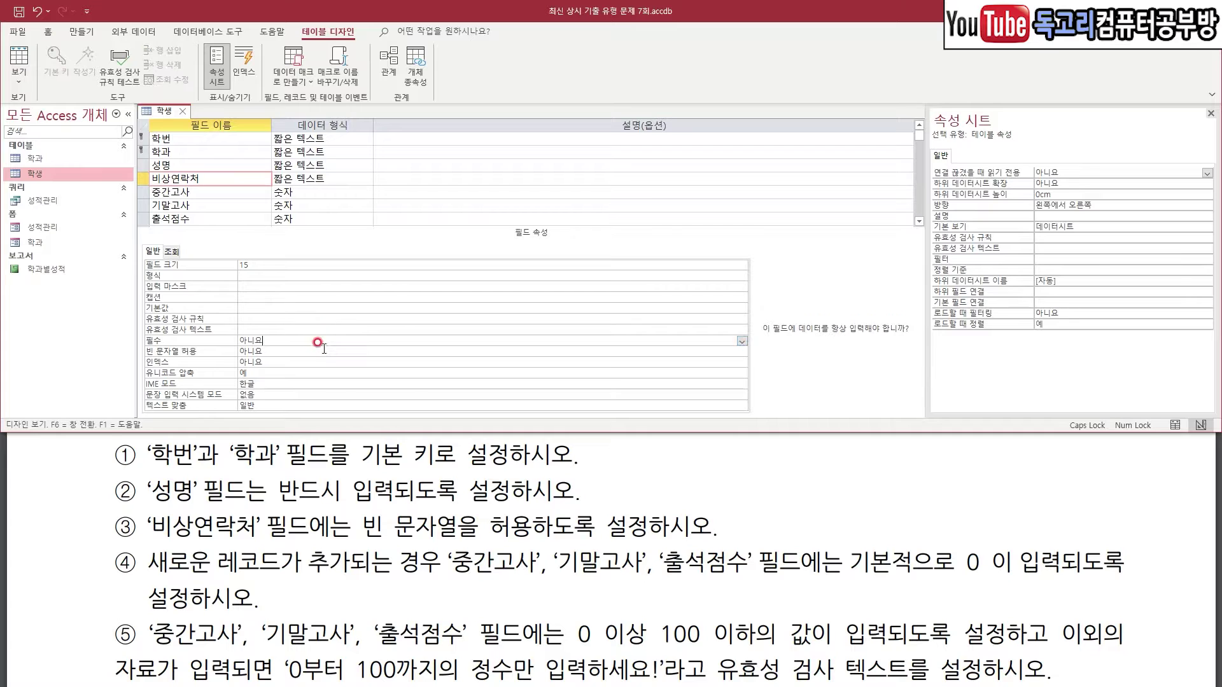
pyautogui.click(742, 352)
pyautogui.click(386, 361)
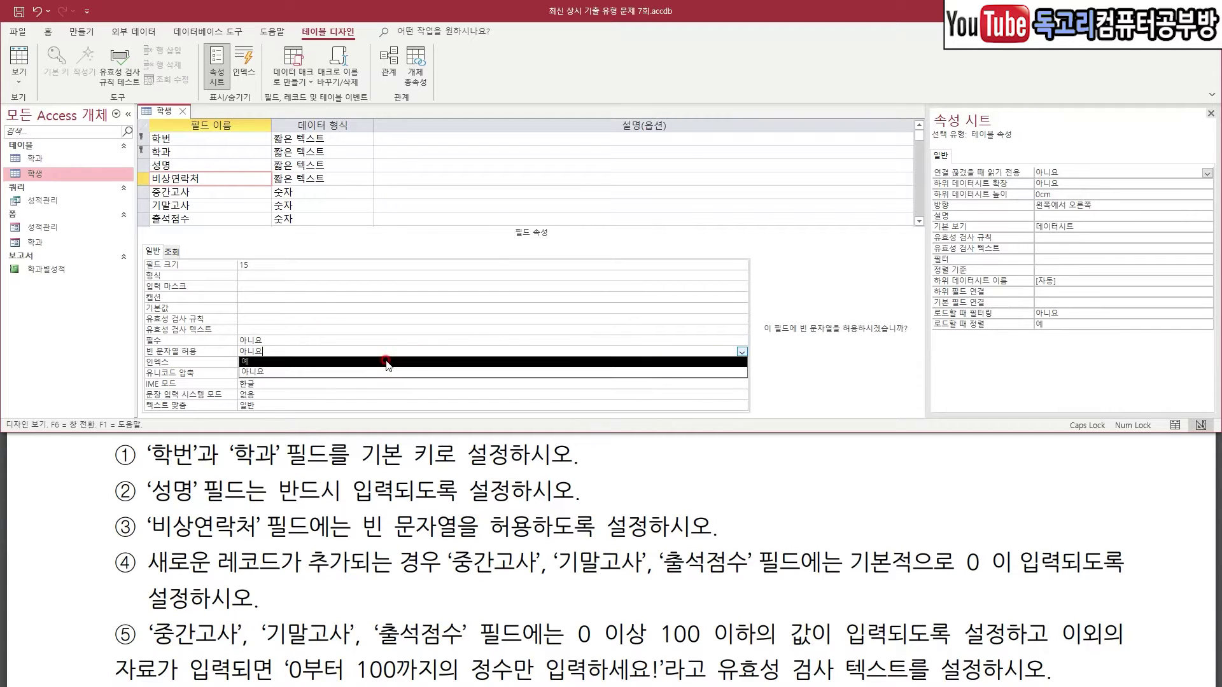
# - Set the default value (기본값) of the 중간고사 field to 0, as required by task item 4
pyautogui.moveTo(178, 576); pyautogui.dragTo(297, 577)
pyautogui.moveTo(443, 580); pyautogui.dragTo(777, 589)
pyautogui.moveTo(999, 580)
pyautogui.mouseDown()
pyautogui.moveTo(932, 557)
pyautogui.moveTo(986, 574)
pyautogui.mouseUp()
pyautogui.press('Escape')
pyautogui.click(194, 191)
pyautogui.moveTo(195, 188); pyautogui.dragTo(224, 182)
pyautogui.moveTo(243, 312)
pyautogui.mouseDown()
pyautogui.moveTo(252, 323)
pyautogui.moveTo(277, 301)
pyautogui.mouseUp()
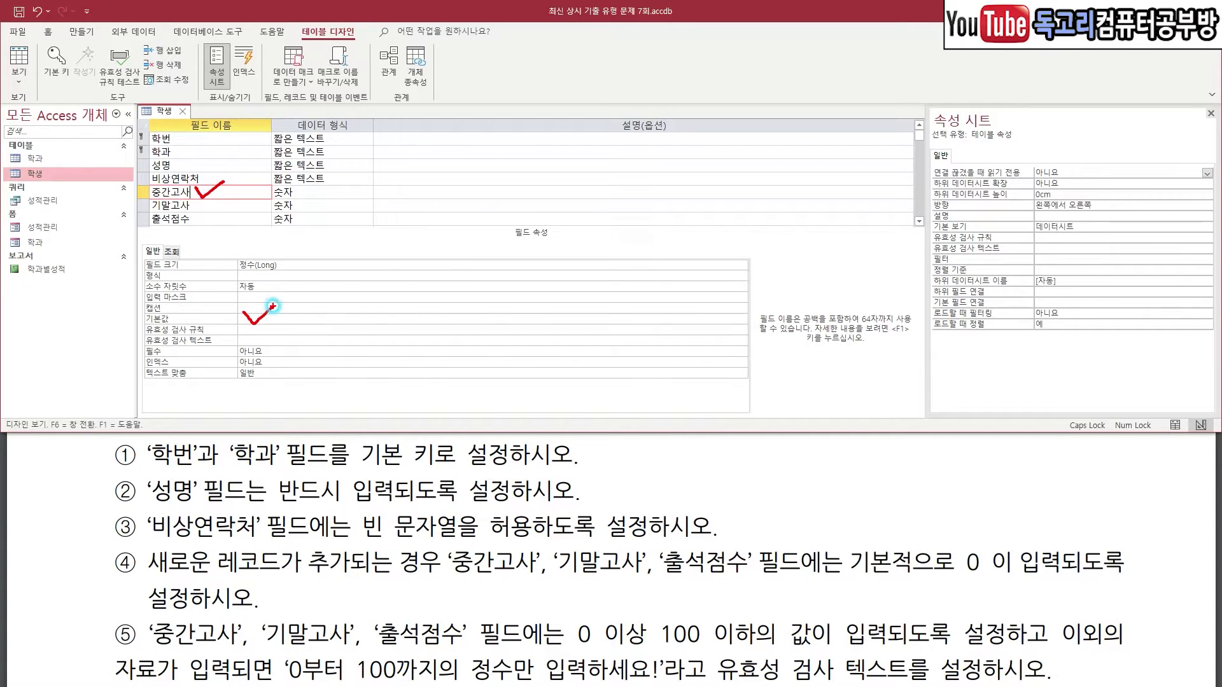
pyautogui.press('Escape')
pyautogui.click(274, 316)
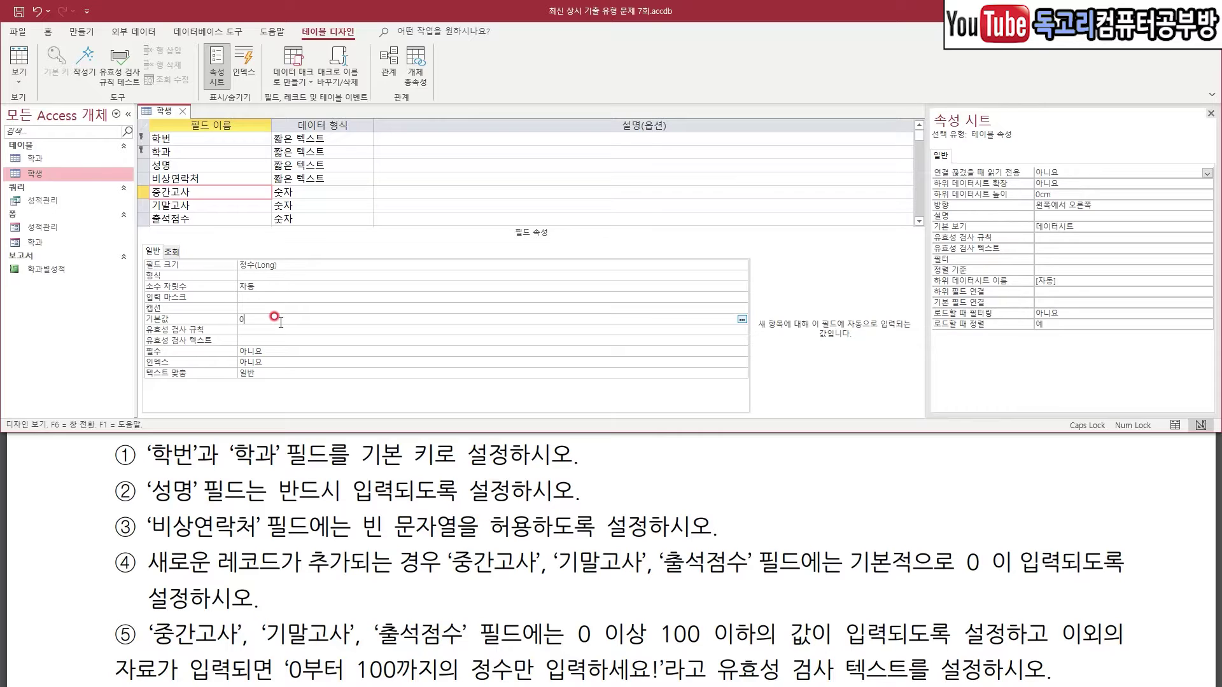
pyautogui.press('Return')
# - Set the default value (기본값) of the 기말고사 field to 0
pyautogui.click(196, 202)
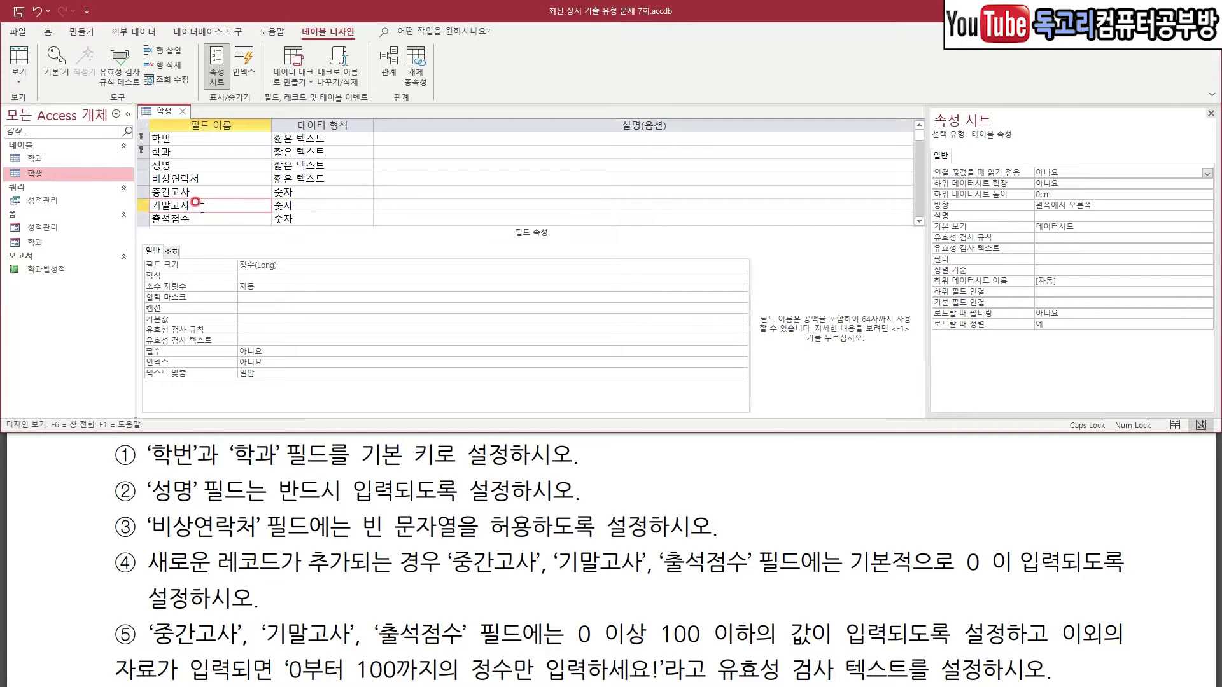
pyautogui.moveTo(190, 191); pyautogui.dragTo(228, 185)
pyautogui.moveTo(243, 303)
pyautogui.mouseDown()
pyautogui.moveTo(257, 324)
pyautogui.moveTo(272, 299)
pyautogui.mouseUp()
pyautogui.click(273, 317)
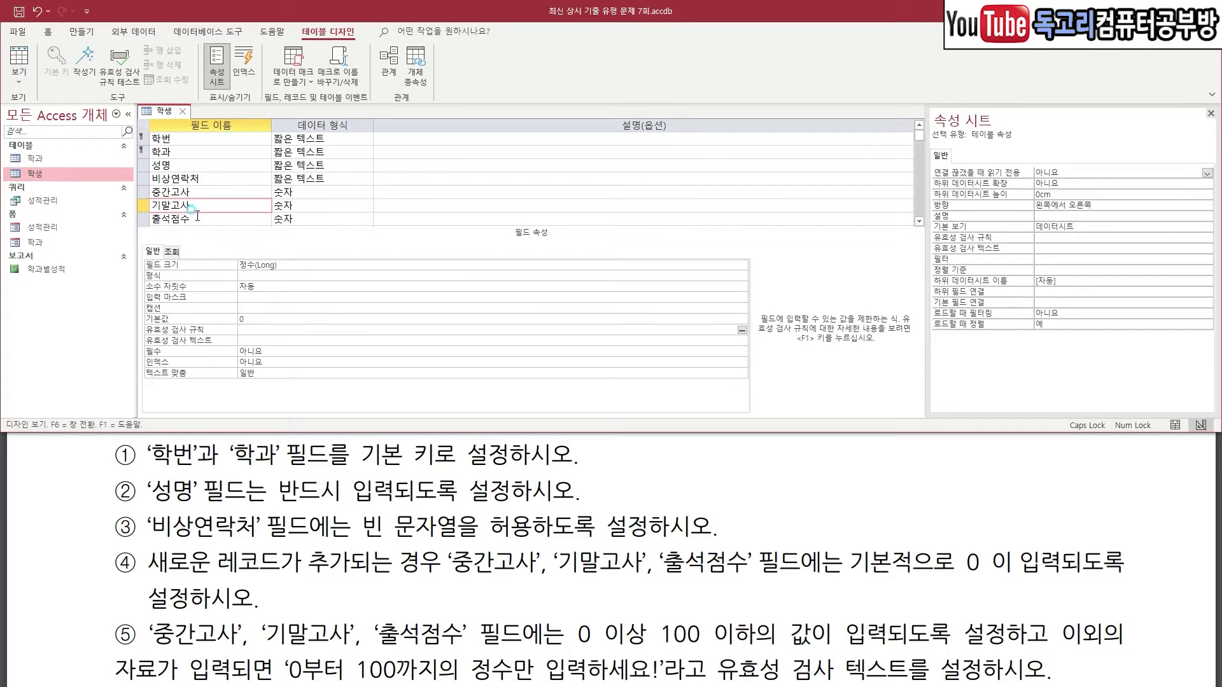
# - Set the default value (기본값) of the 출석점수 field to 0
pyautogui.click(192, 216)
pyautogui.click(257, 317)
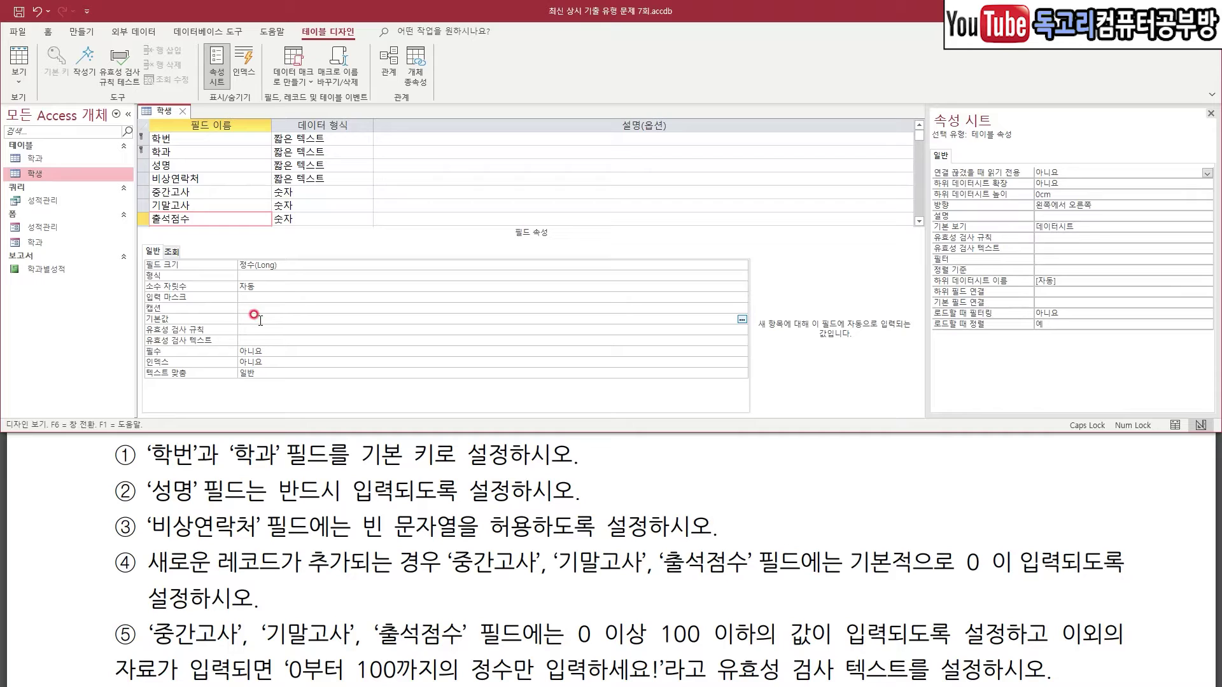
pyautogui.write('0')
pyautogui.press('Return')
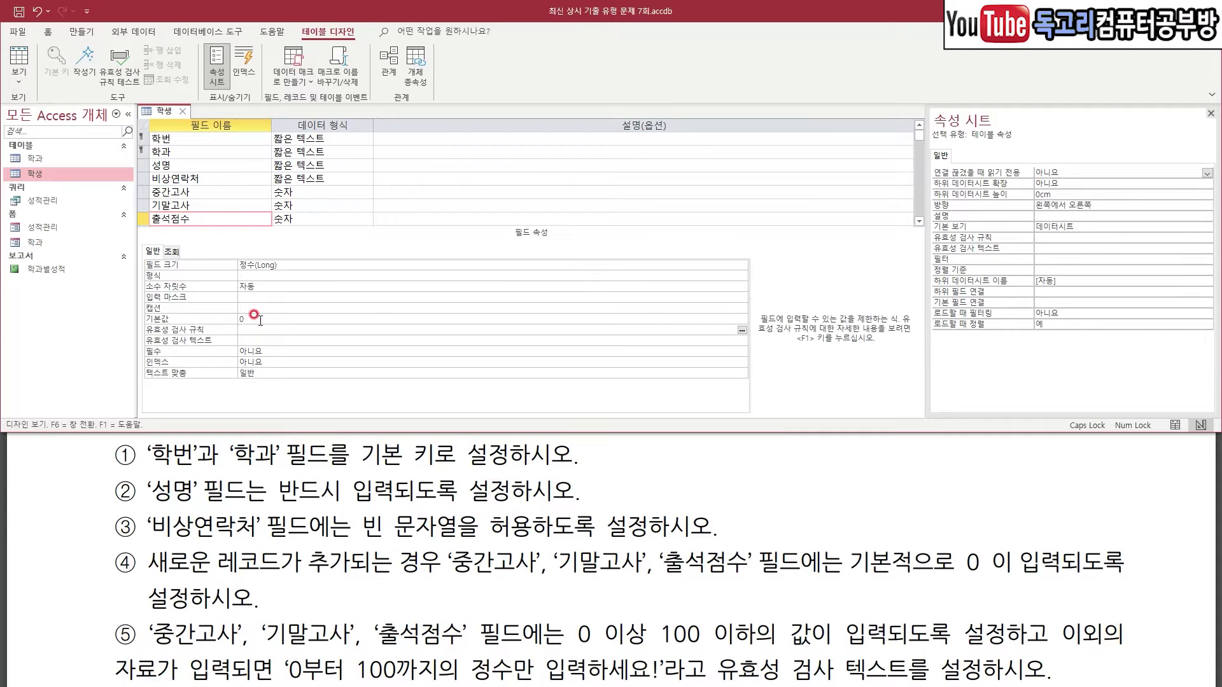
# - Give the 중간고사 field the validation rule Between 0 And 100, following task item 5
pyautogui.scroll(-1, 225, 605)
pyautogui.moveTo(162, 610); pyautogui.dragTo(475, 615)
pyautogui.moveTo(557, 613); pyautogui.dragTo(905, 610)
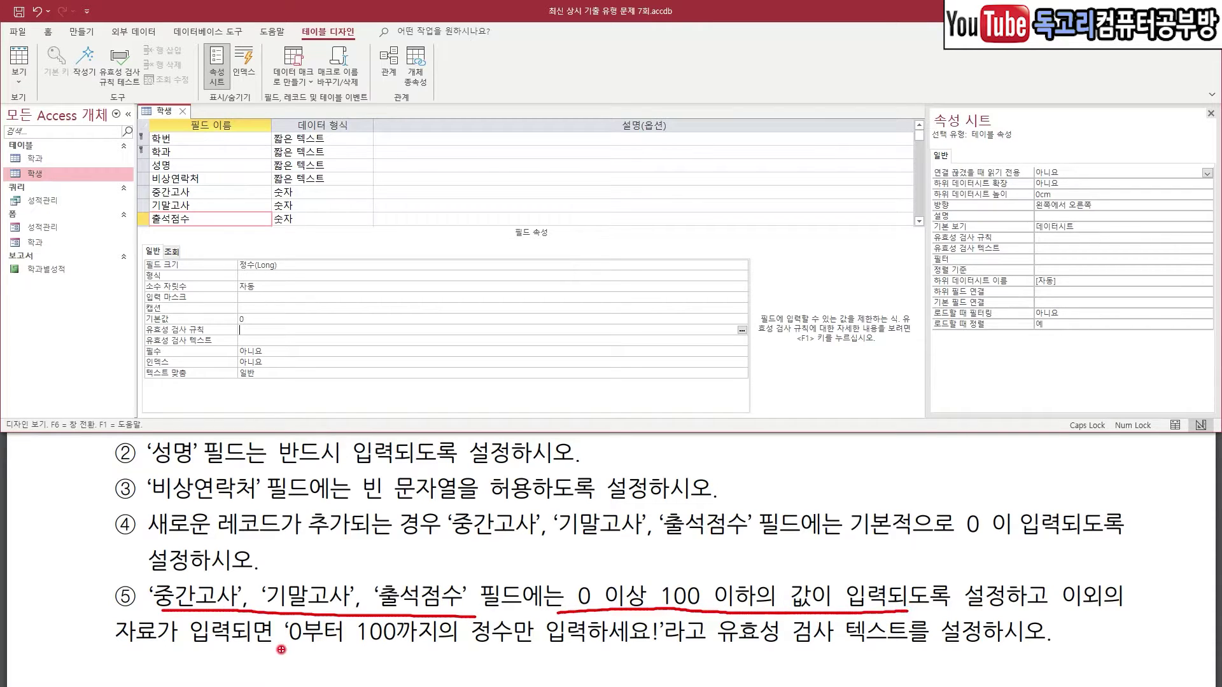
pyautogui.moveTo(285, 649); pyautogui.dragTo(642, 649)
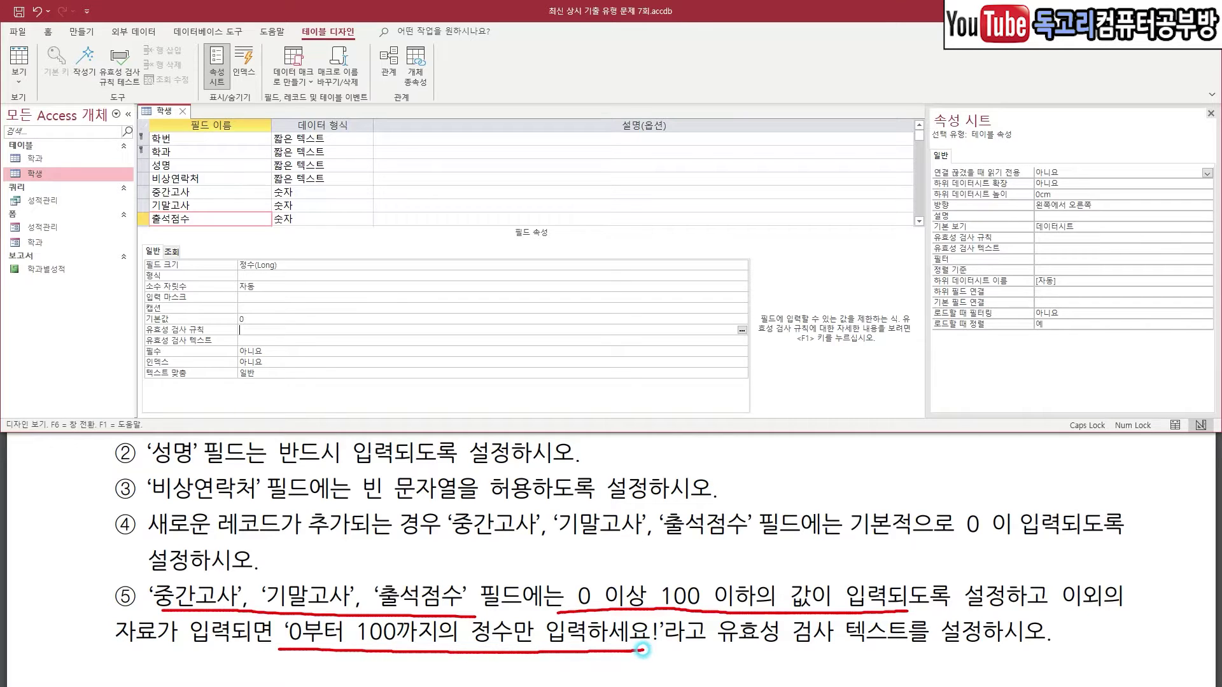
pyautogui.moveTo(726, 654); pyautogui.dragTo(912, 656)
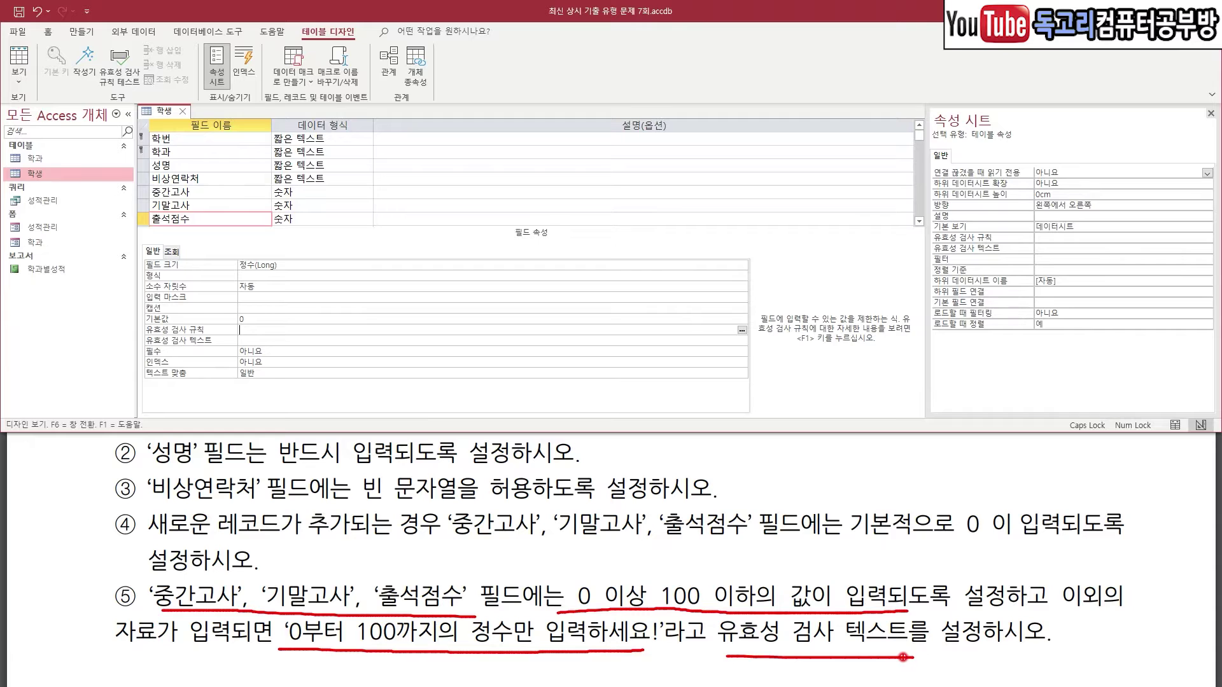
pyautogui.press('Escape')
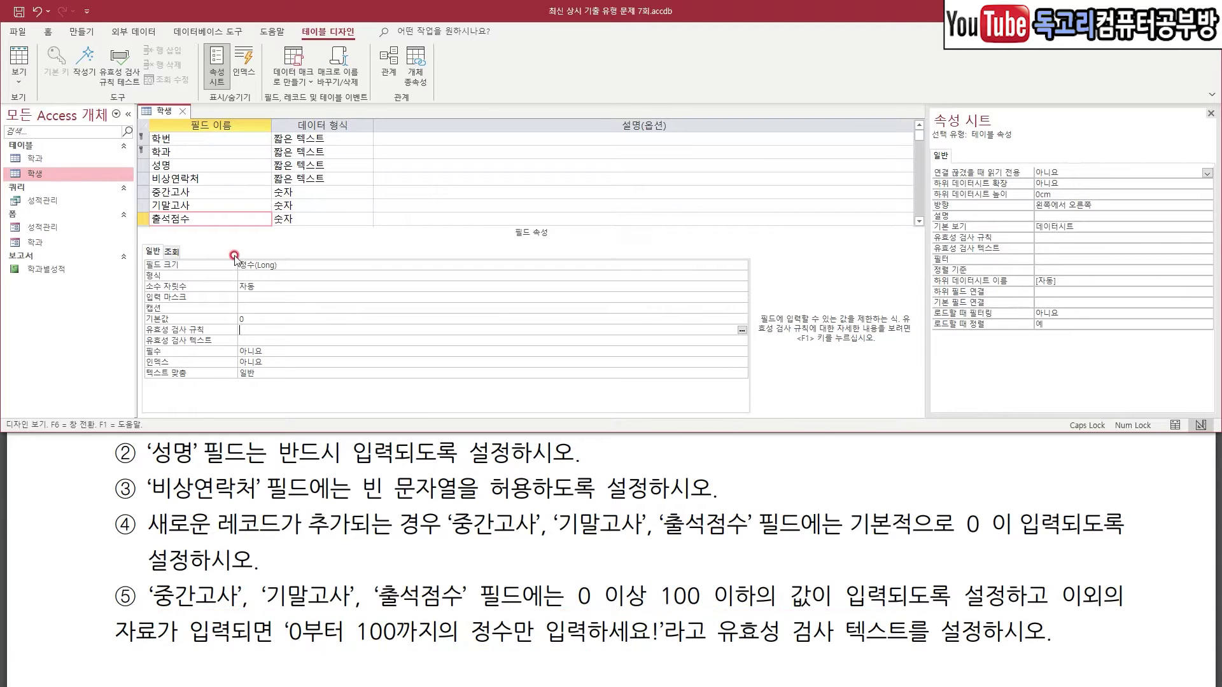
pyautogui.click(206, 192)
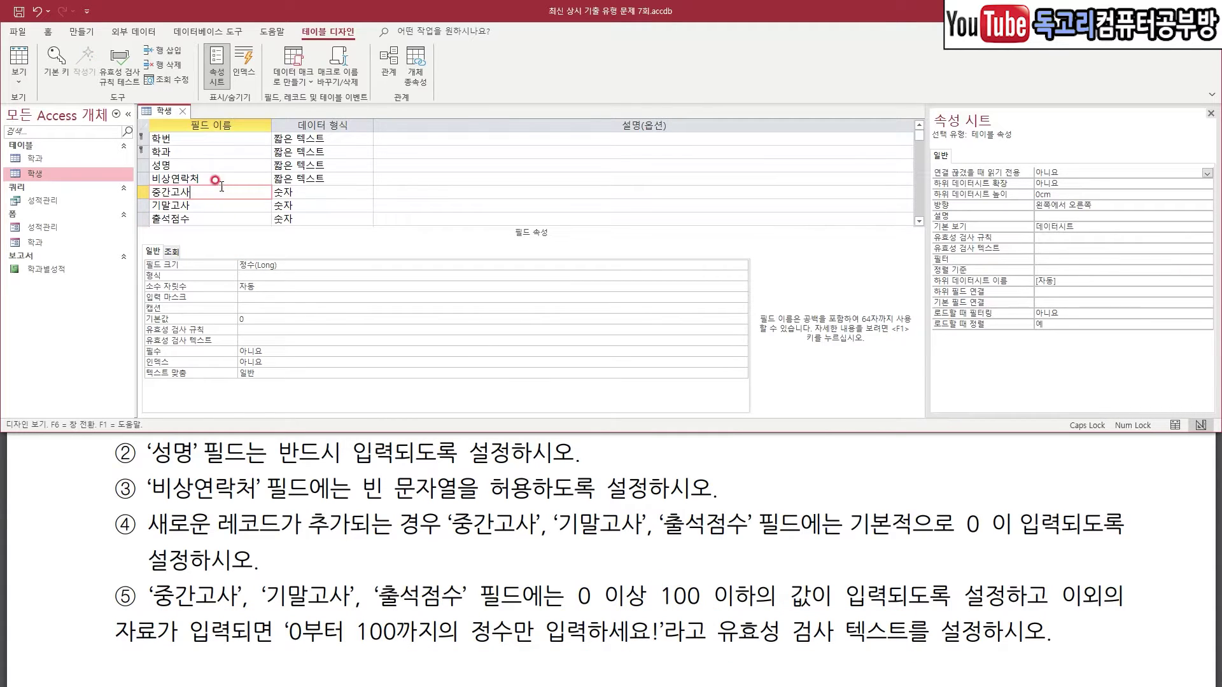
pyautogui.click(242, 330)
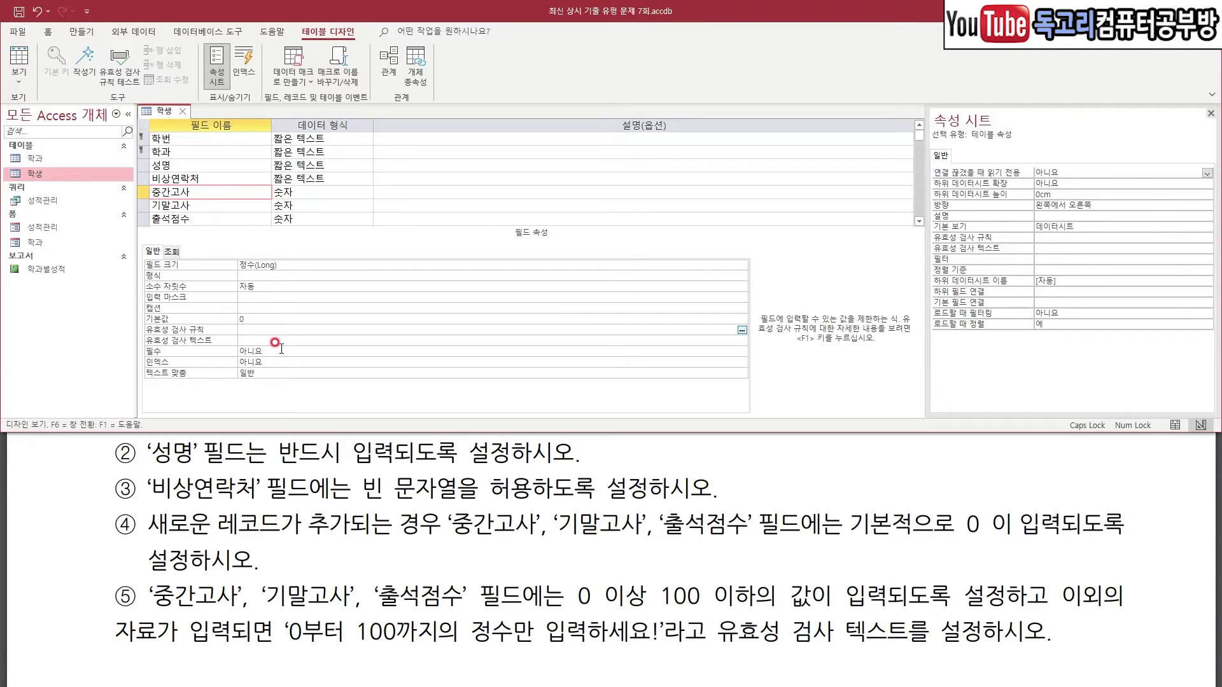
pyautogui.write('BETWEEN 0 AND 100')
pyautogui.click(275, 343)
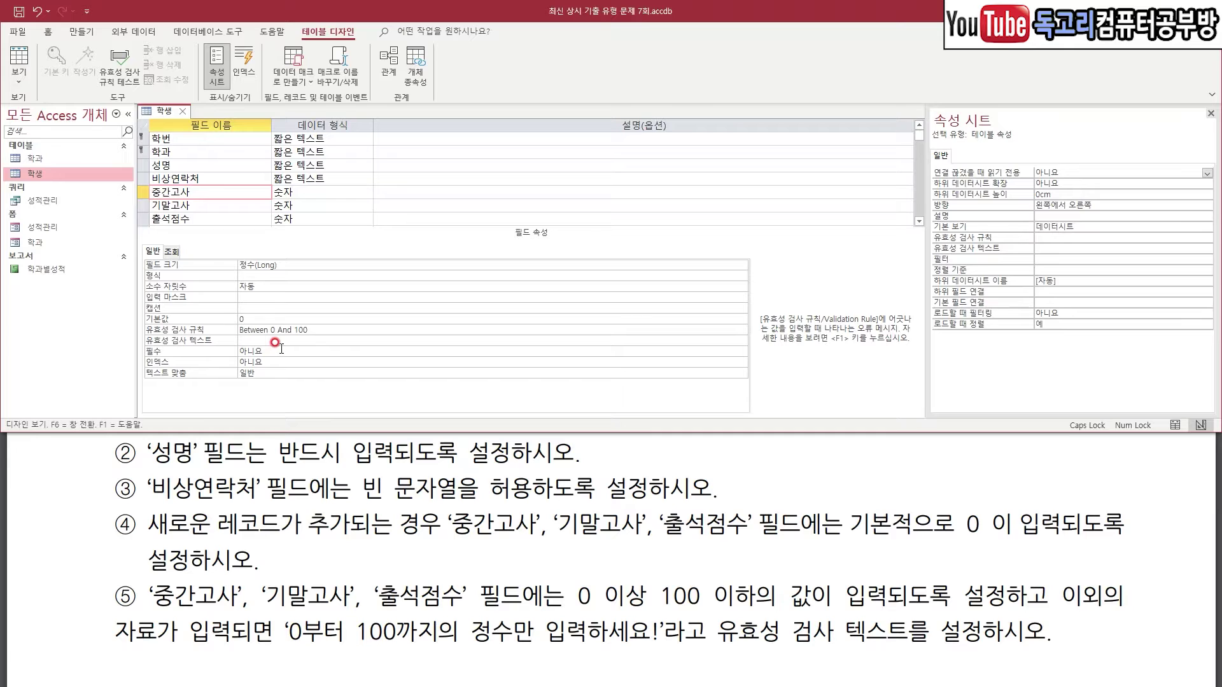
# - Copy the 중간고사 field's validation rule into the validation rules of the 기말고사 and 출석점수 fields
pyautogui.moveTo(312, 330); pyautogui.dragTo(229, 331)
pyautogui.hotkey('ctrl', 'c')
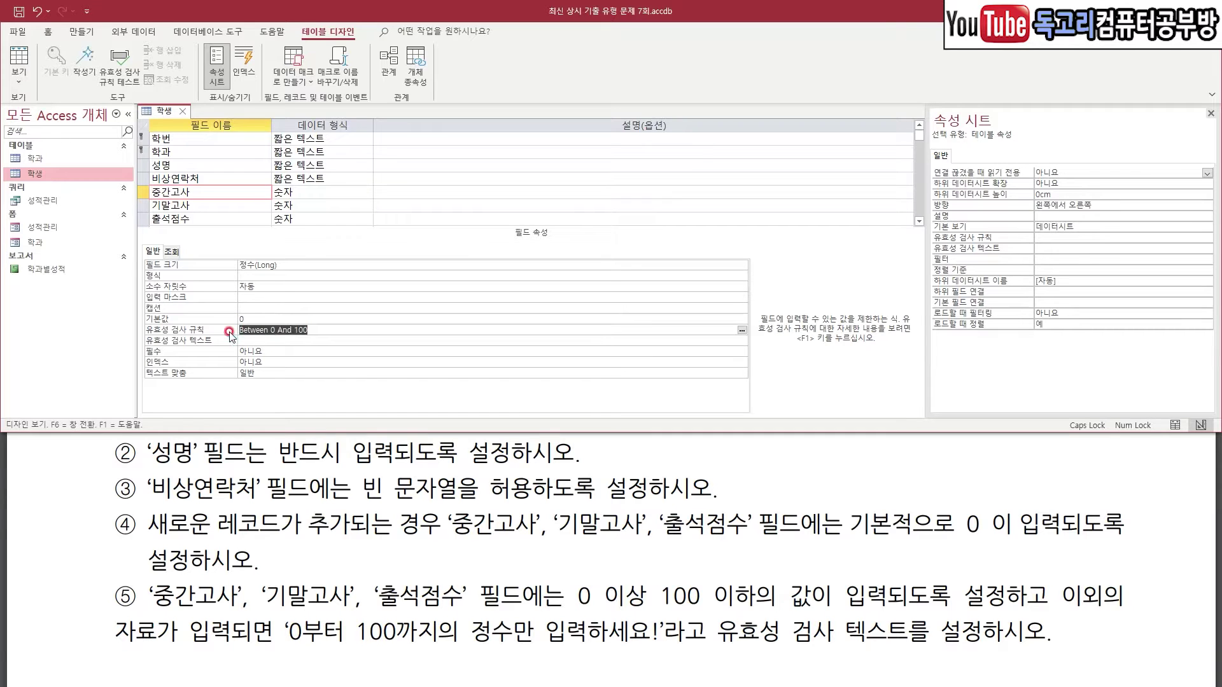
pyautogui.click(218, 205)
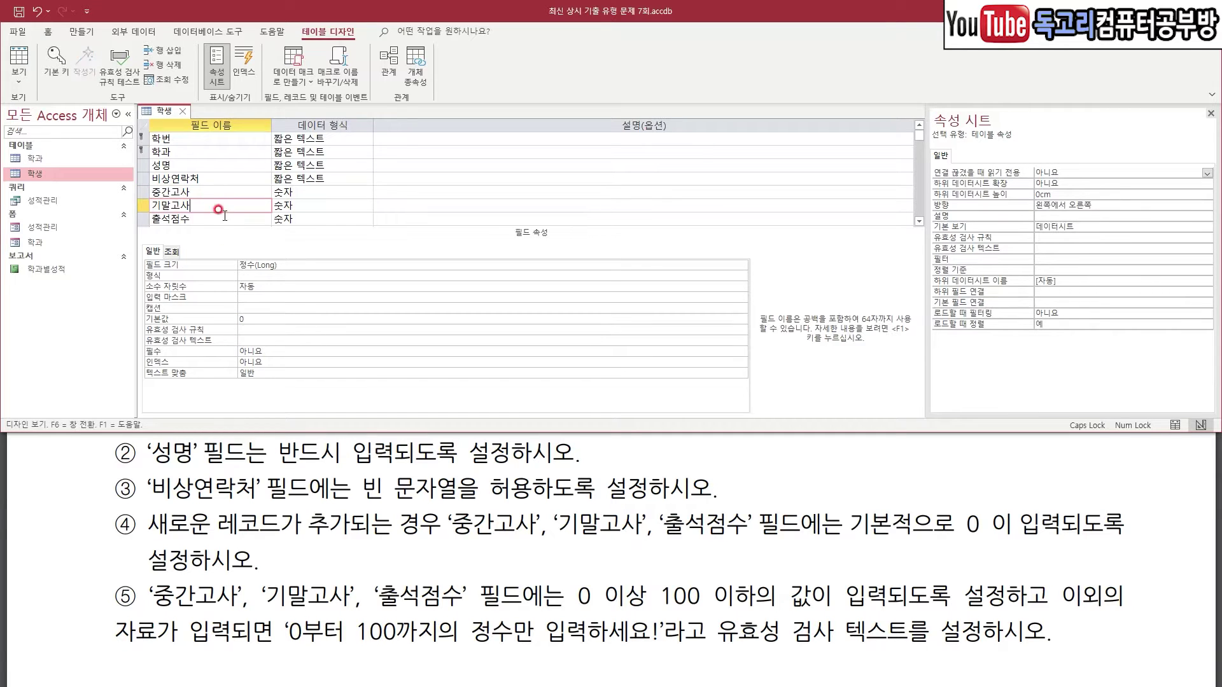
pyautogui.click(280, 329)
pyautogui.hotkey('ctrl', 'v')
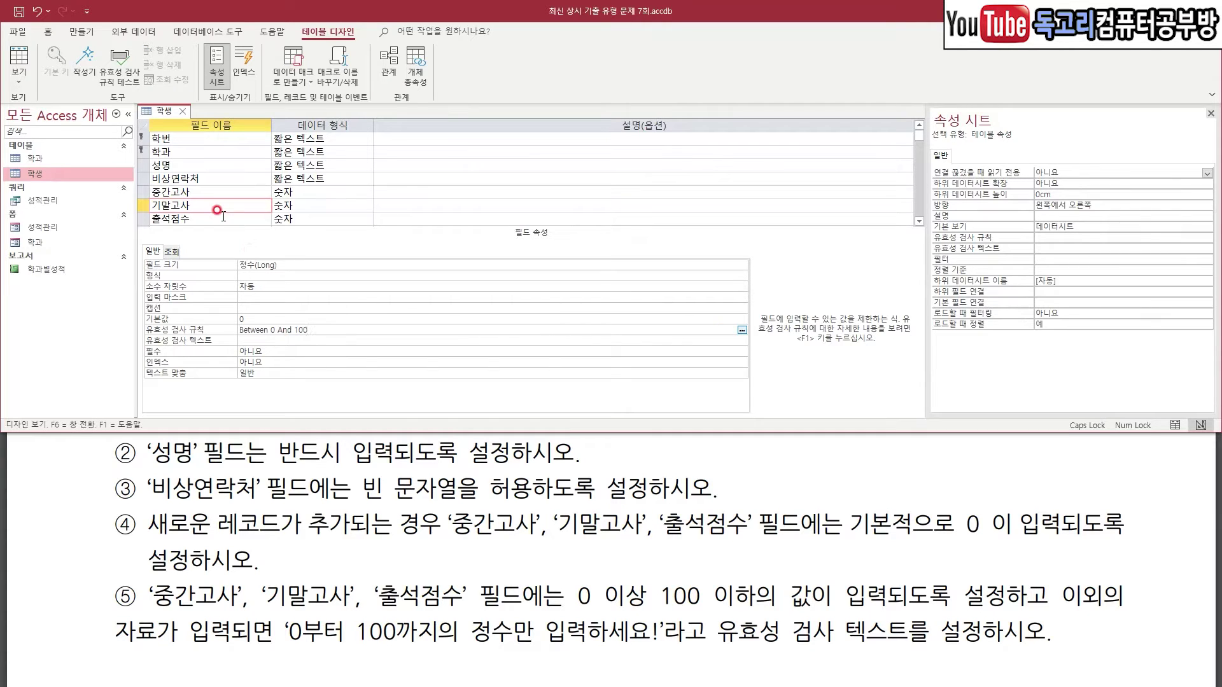
pyautogui.click(226, 218)
pyautogui.click(279, 330)
pyautogui.hotkey('ctrl', 'v')
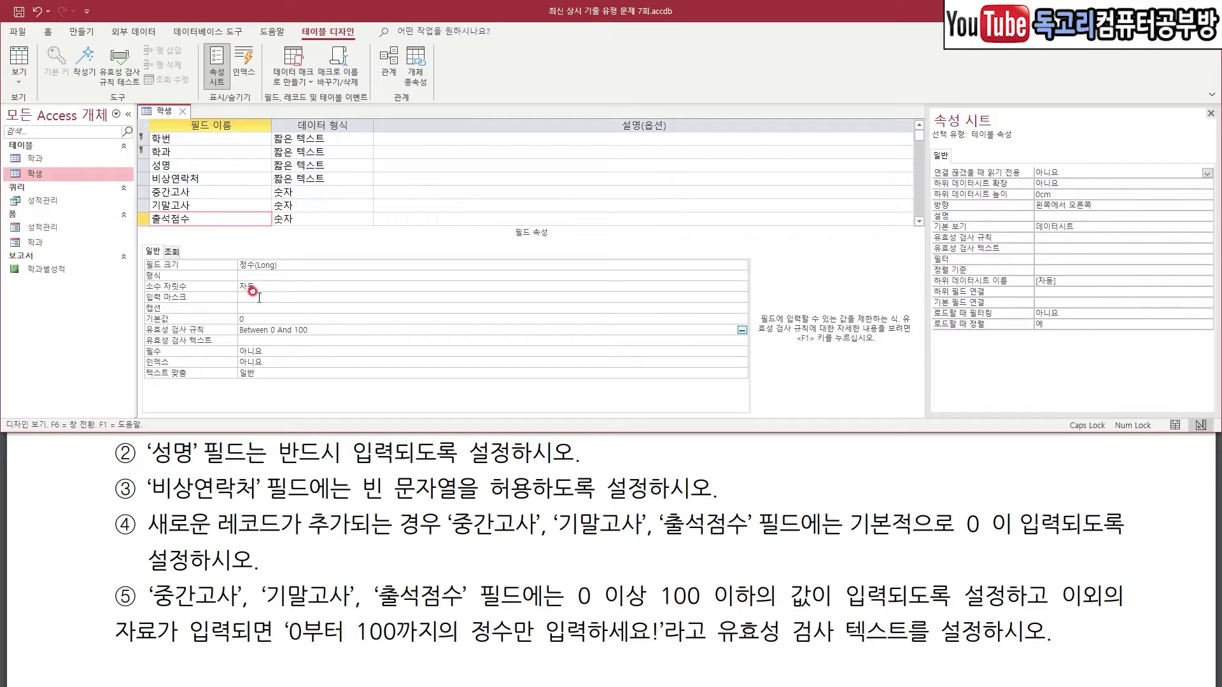
# - Set the 중간고사 field's validation text (유효성 검사 텍스트) to "0부터 100까지의 정수만 입력하세요!"
pyautogui.click(209, 191)
pyautogui.moveTo(212, 187); pyautogui.dragTo(238, 180)
pyautogui.moveTo(246, 332); pyautogui.dragTo(271, 326)
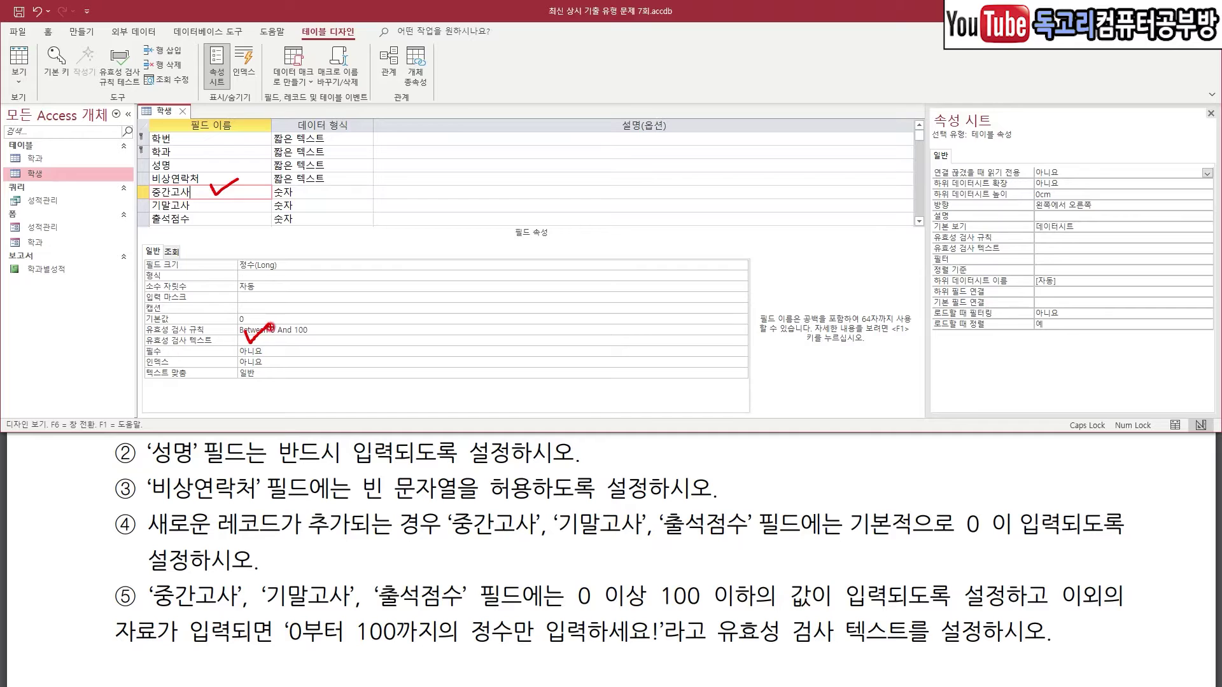
pyautogui.click(268, 341)
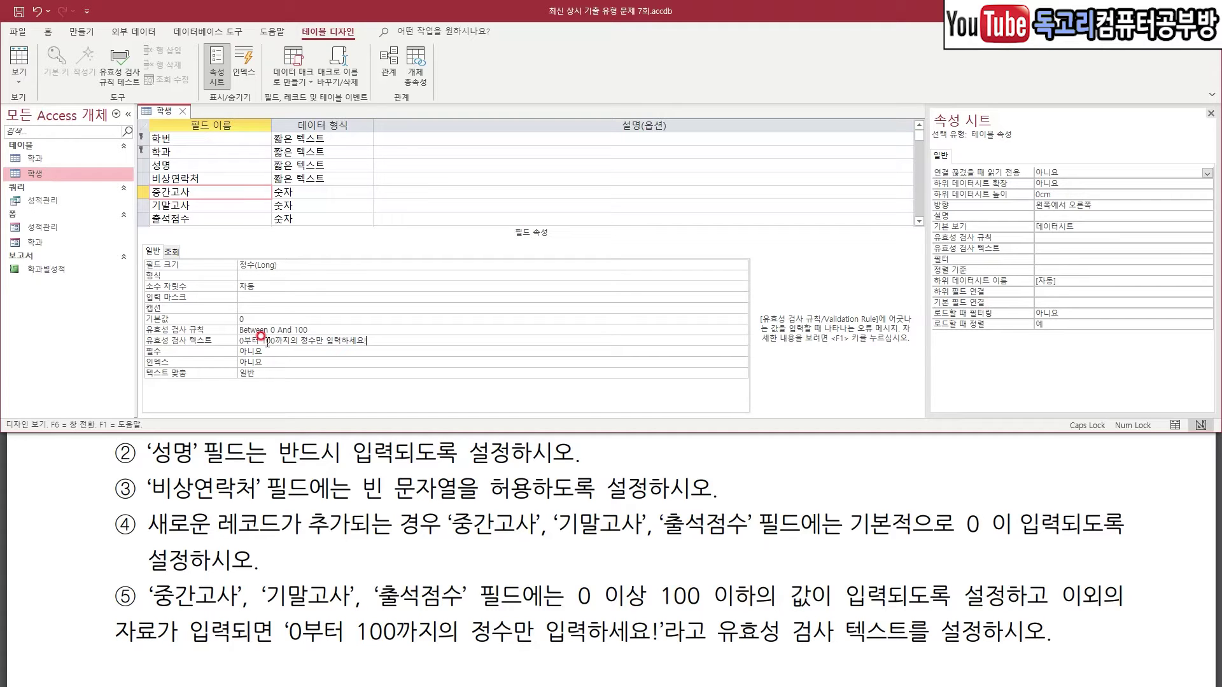
# - Copy the 중간고사 field's validation text into the validation text of the 기말고사 and 출석점수 fields
pyautogui.moveTo(374, 341); pyautogui.dragTo(227, 340)
pyautogui.hotkey('ctrl', 'c')
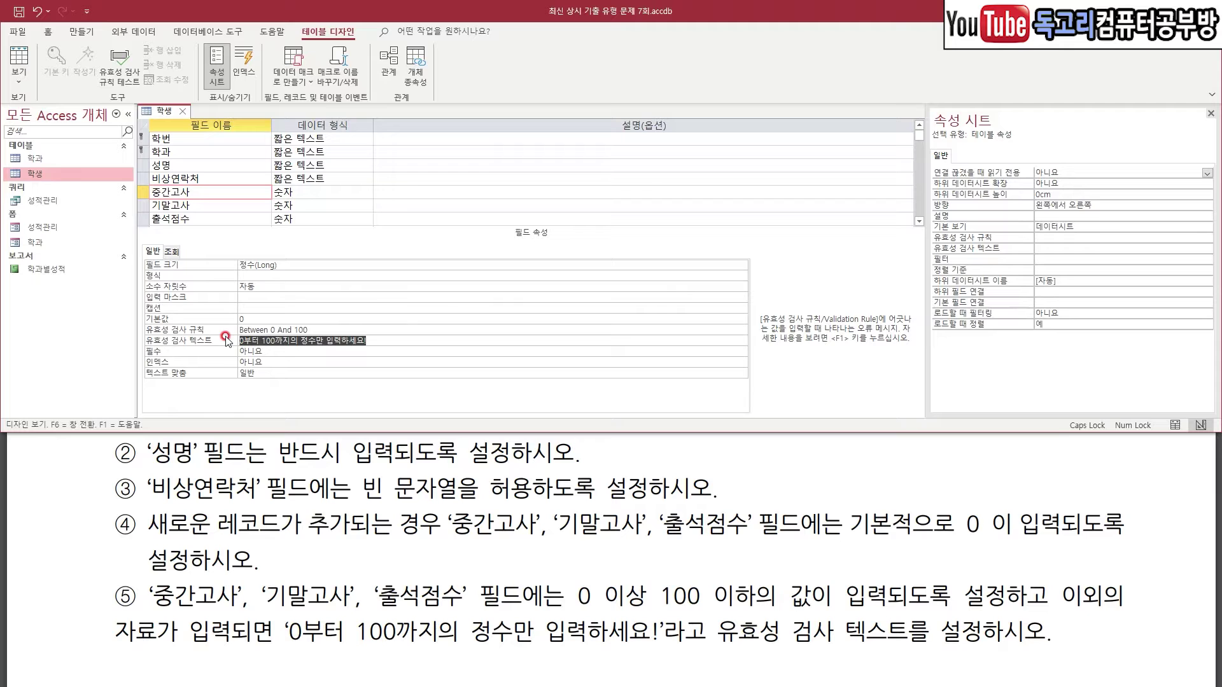
pyautogui.click(209, 205)
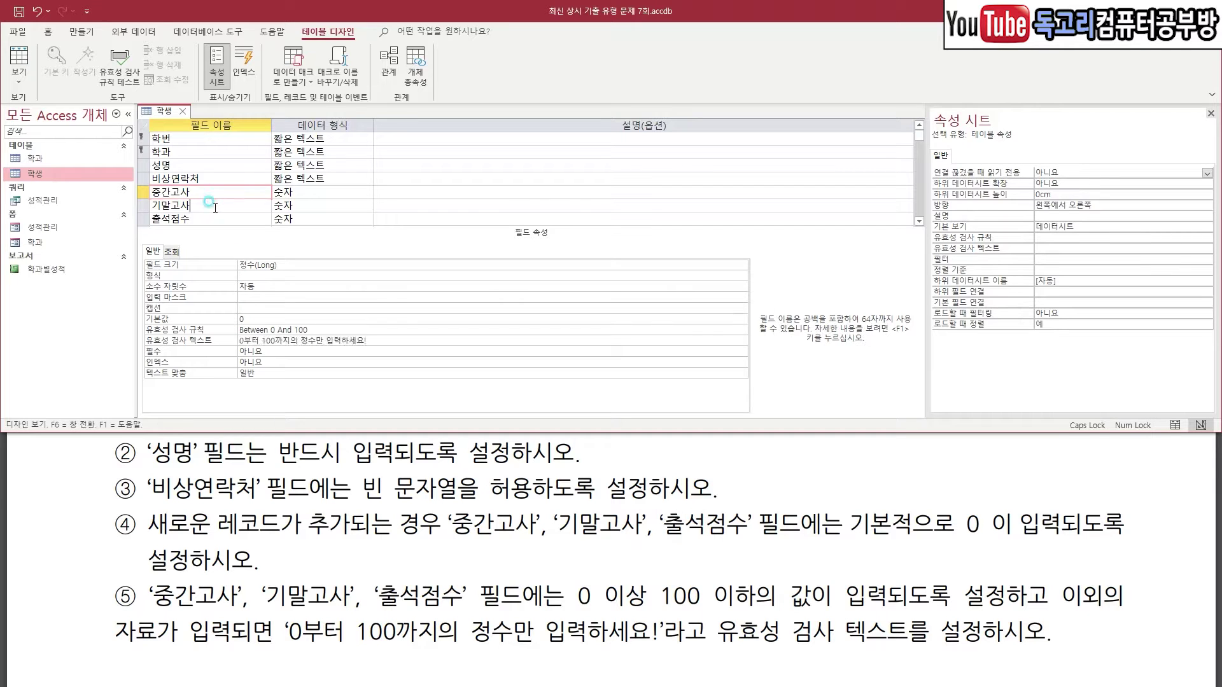
pyautogui.click(276, 341)
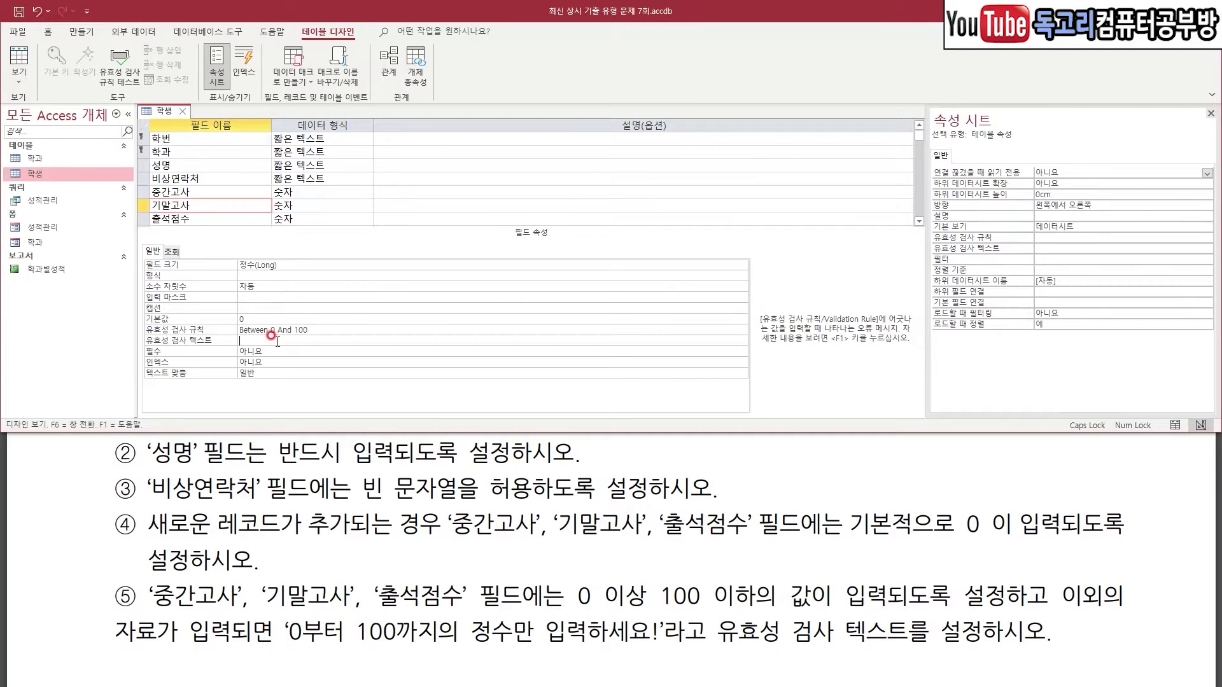
pyautogui.hotkey('ctrl', 'v')
pyautogui.click(214, 218)
pyautogui.click(278, 340)
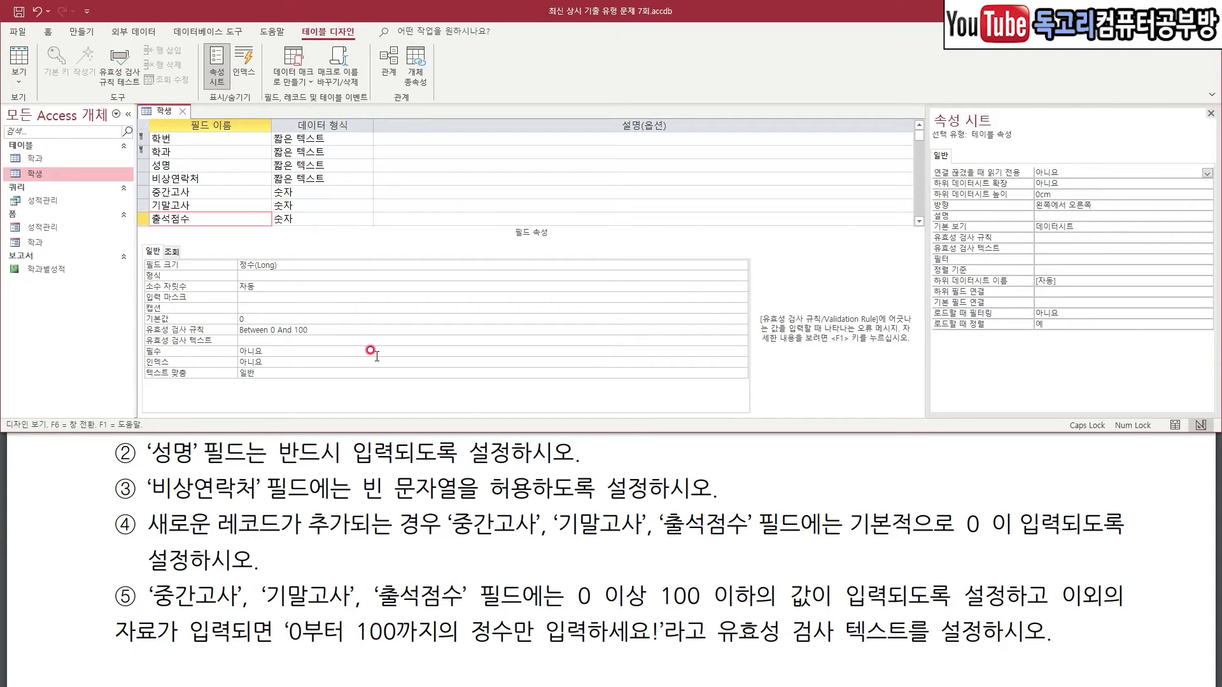
pyautogui.hotkey('ctrl', 'v')
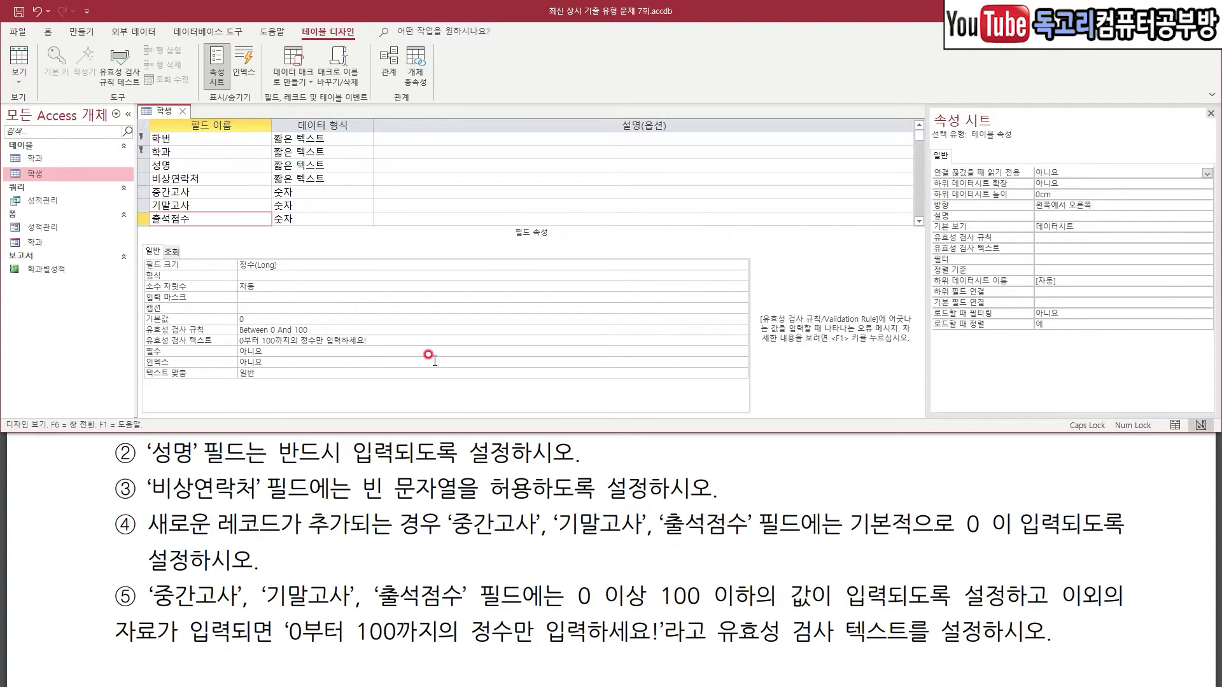
pyautogui.press('Return')
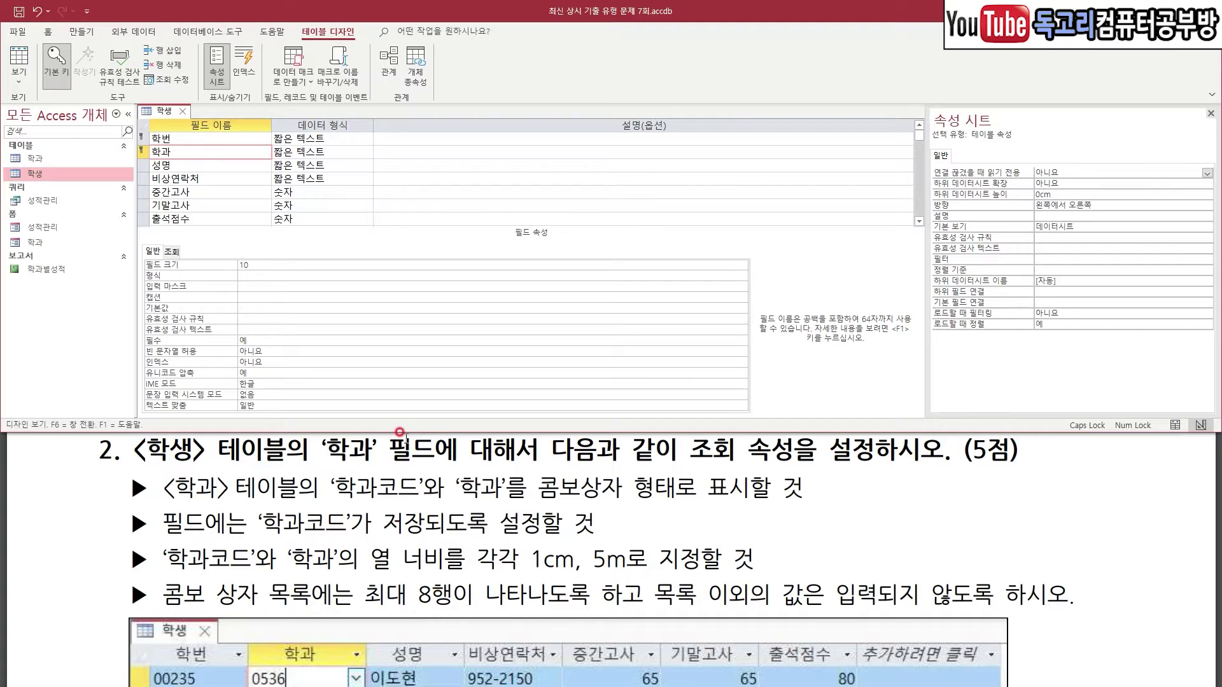
# - Read task 2's requirements for the lookup properties of the 학생 table's 학과 field
pyautogui.moveTo(404, 428); pyautogui.dragTo(405, 413)
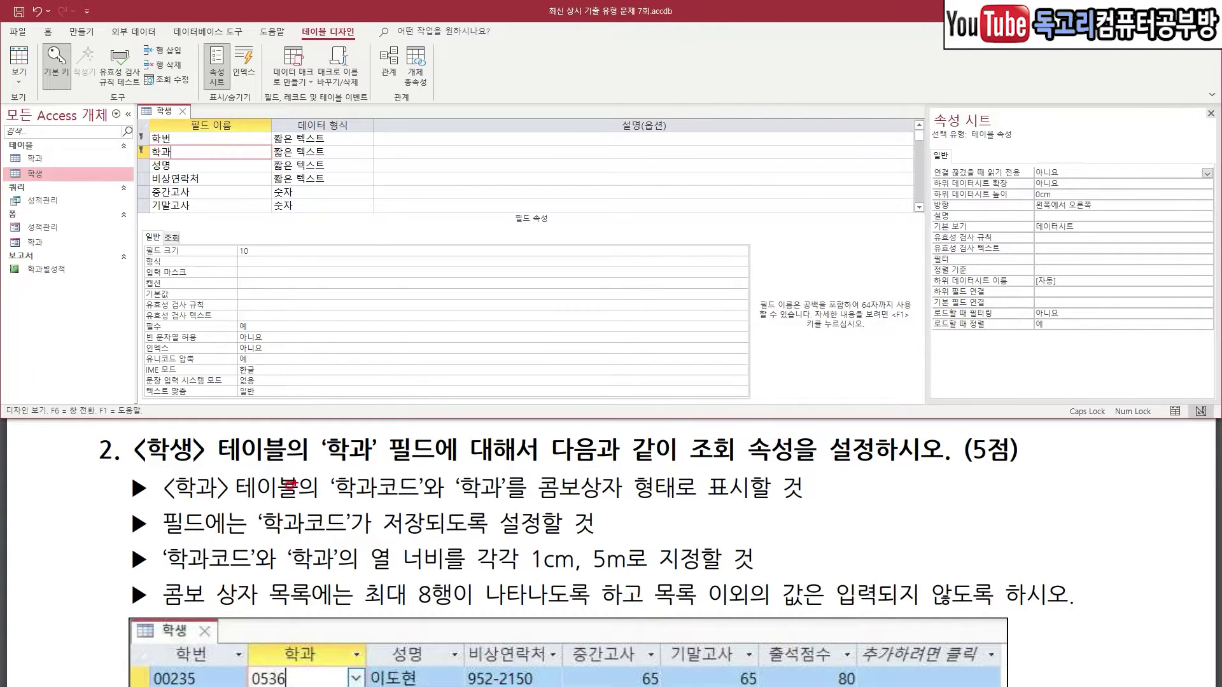
pyautogui.moveTo(168, 473); pyautogui.dragTo(443, 468)
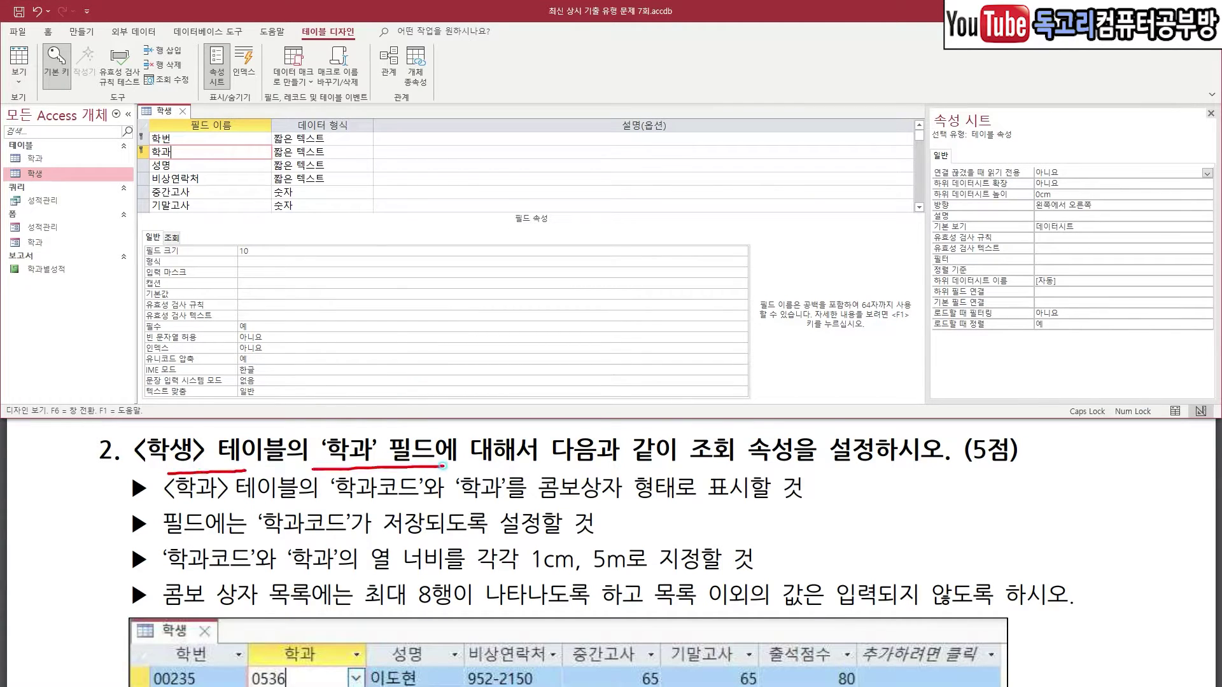
pyautogui.moveTo(691, 468); pyautogui.dragTo(825, 471)
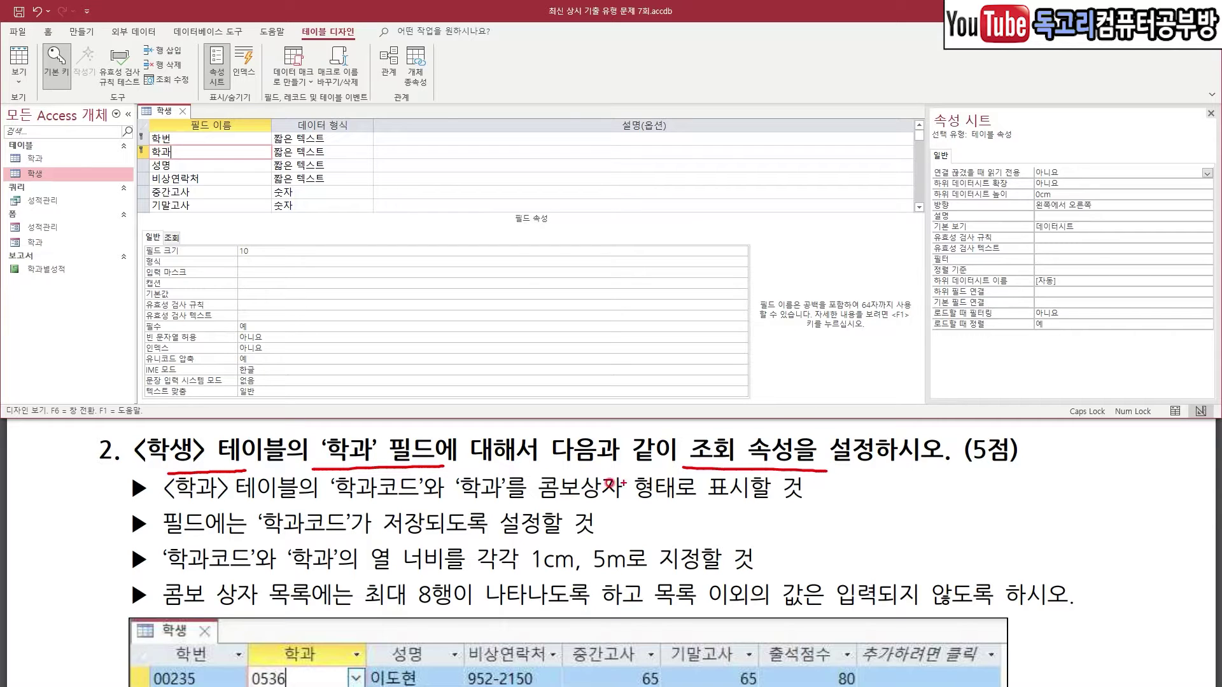
pyautogui.moveTo(170, 514); pyautogui.dragTo(268, 507)
pyautogui.moveTo(350, 507); pyautogui.dragTo(703, 503)
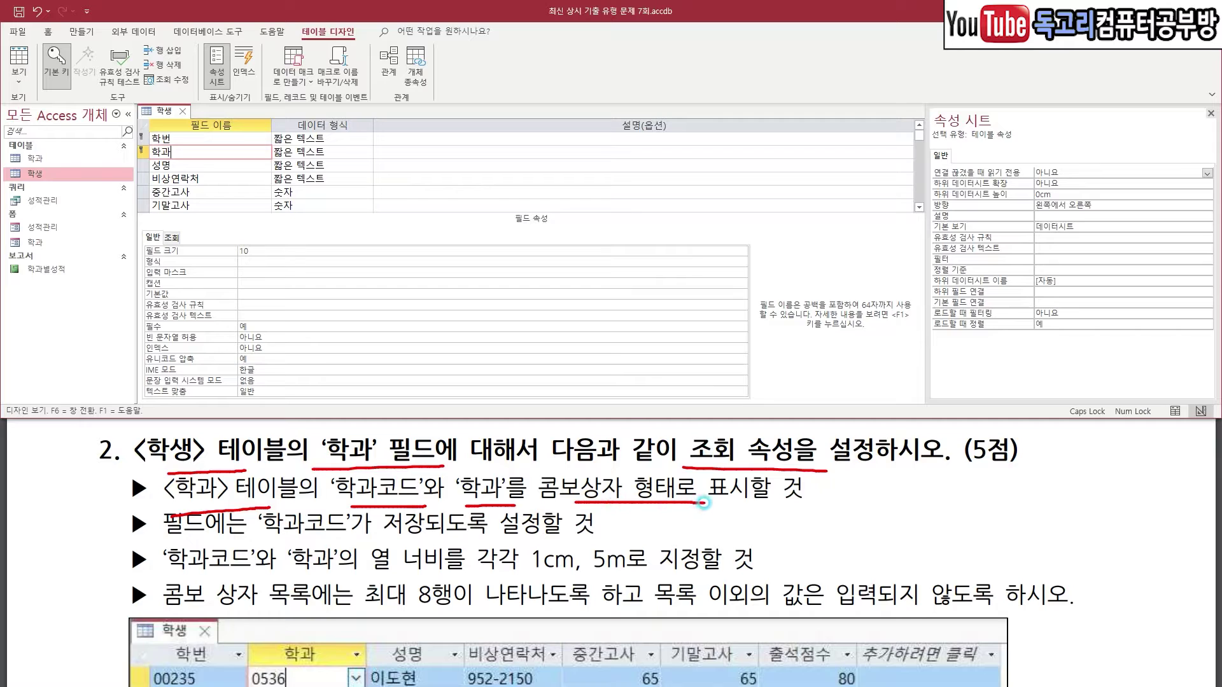
pyautogui.press('Escape')
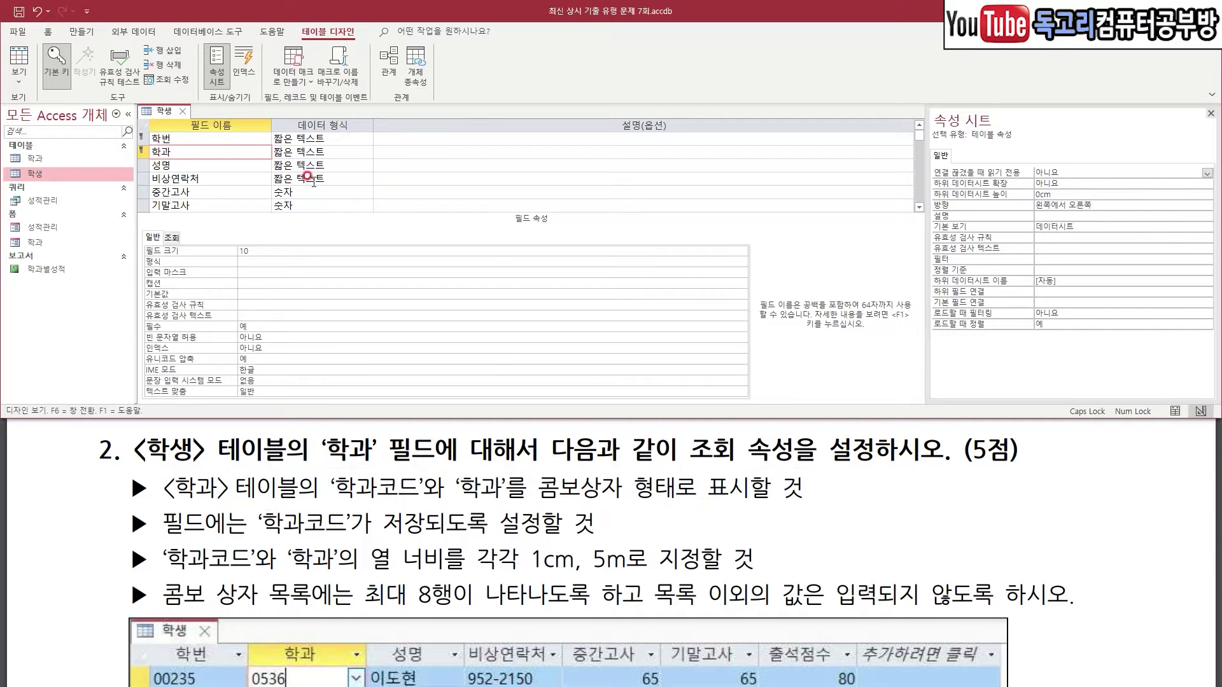
# - Set the 학과 field's lookup display control (컨트롤 표시) to 콤보 상자
pyautogui.click(172, 237)
pyautogui.moveTo(174, 140); pyautogui.dragTo(216, 128)
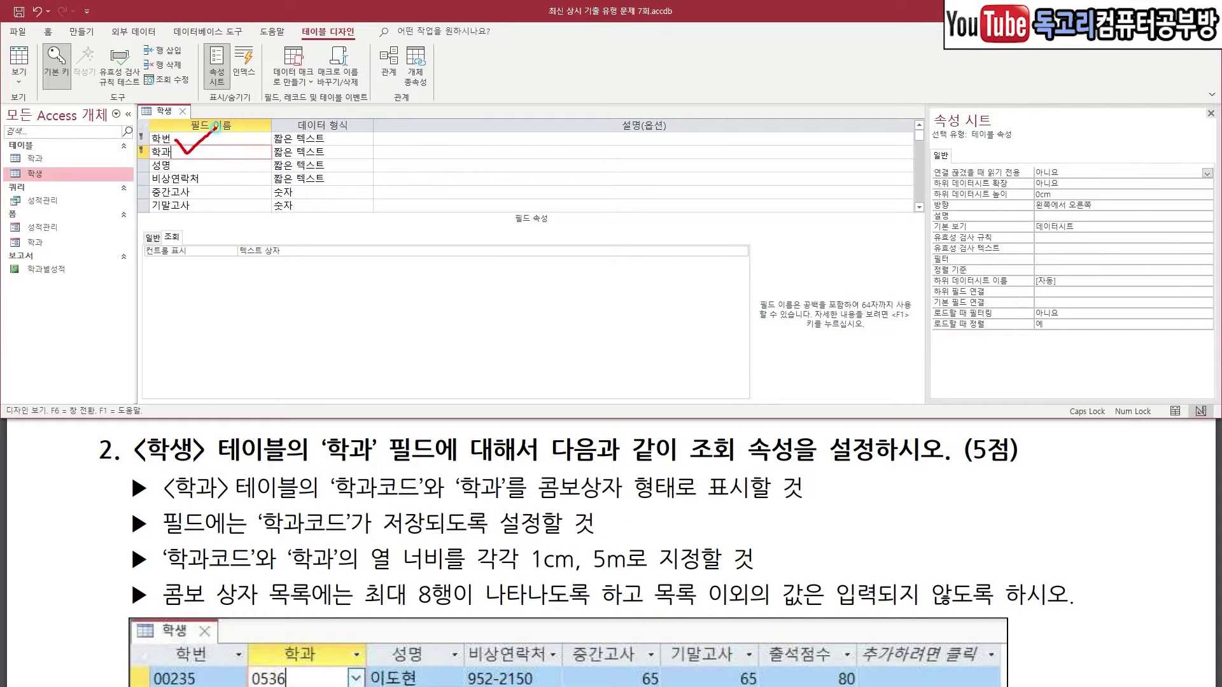
pyautogui.moveTo(151, 237)
pyautogui.mouseDown()
pyautogui.moveTo(182, 245)
pyautogui.moveTo(163, 216)
pyautogui.moveTo(153, 247)
pyautogui.mouseUp()
pyautogui.moveTo(292, 233)
pyautogui.mouseDown()
pyautogui.moveTo(304, 252)
pyautogui.moveTo(330, 229)
pyautogui.mouseUp()
pyautogui.press('Escape')
pyautogui.click(374, 250)
pyautogui.click(740, 251)
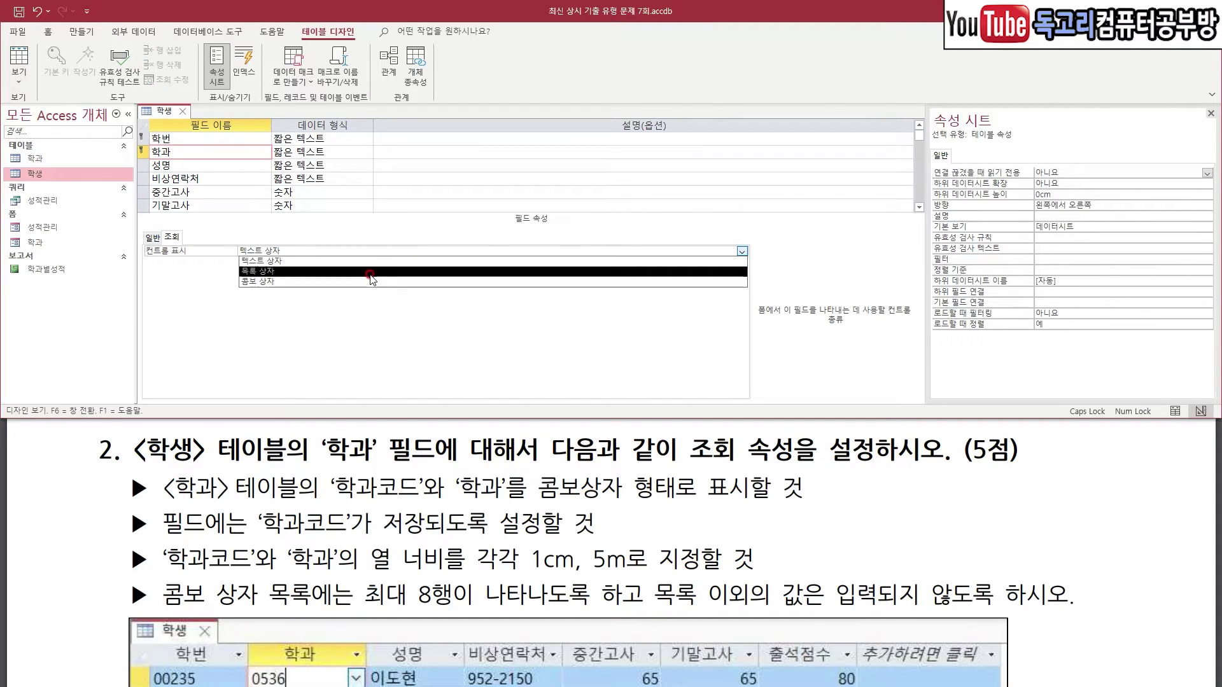
pyautogui.click(265, 280)
pyautogui.moveTo(244, 266); pyautogui.dragTo(290, 249)
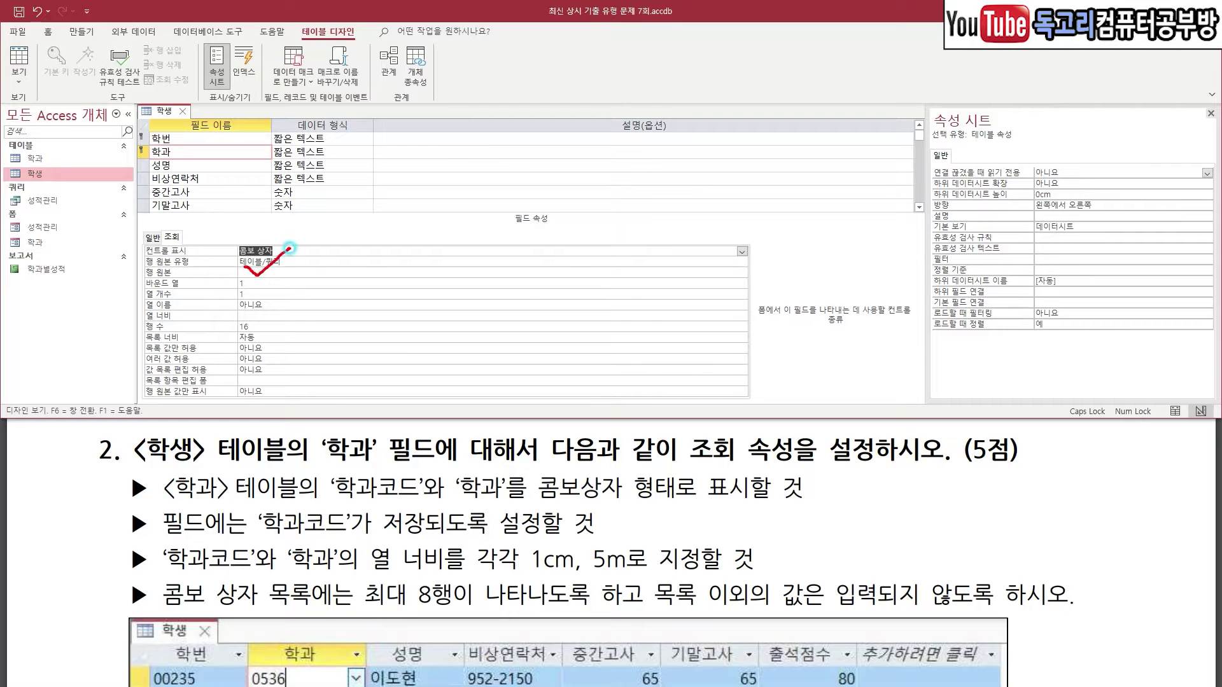
pyautogui.press('Escape')
# - Build the 학과 field's row source (행 원본) as a query on the 학과 table with the 학과코드 and 학과 fields, and save it
pyautogui.click(292, 272)
pyautogui.moveTo(771, 273)
pyautogui.mouseDown()
pyautogui.moveTo(751, 286)
pyautogui.moveTo(757, 249)
pyautogui.mouseUp()
pyautogui.click(742, 273)
pyautogui.doubleClick(1076, 192)
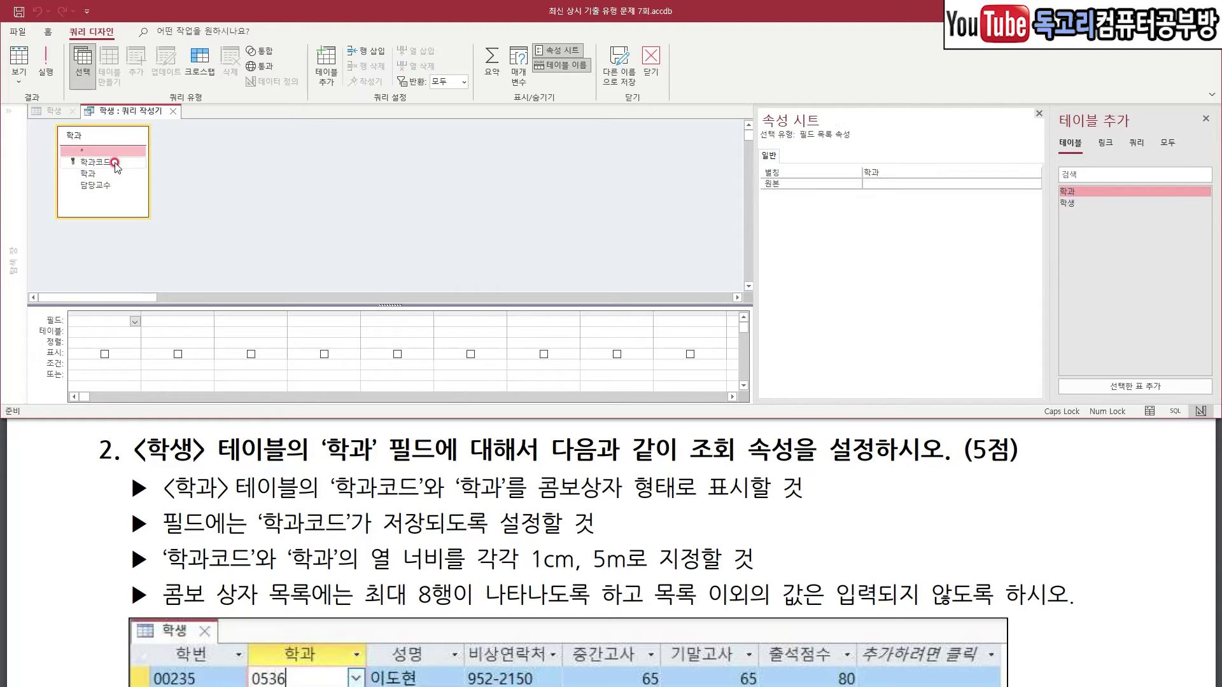
pyautogui.doubleClick(114, 163)
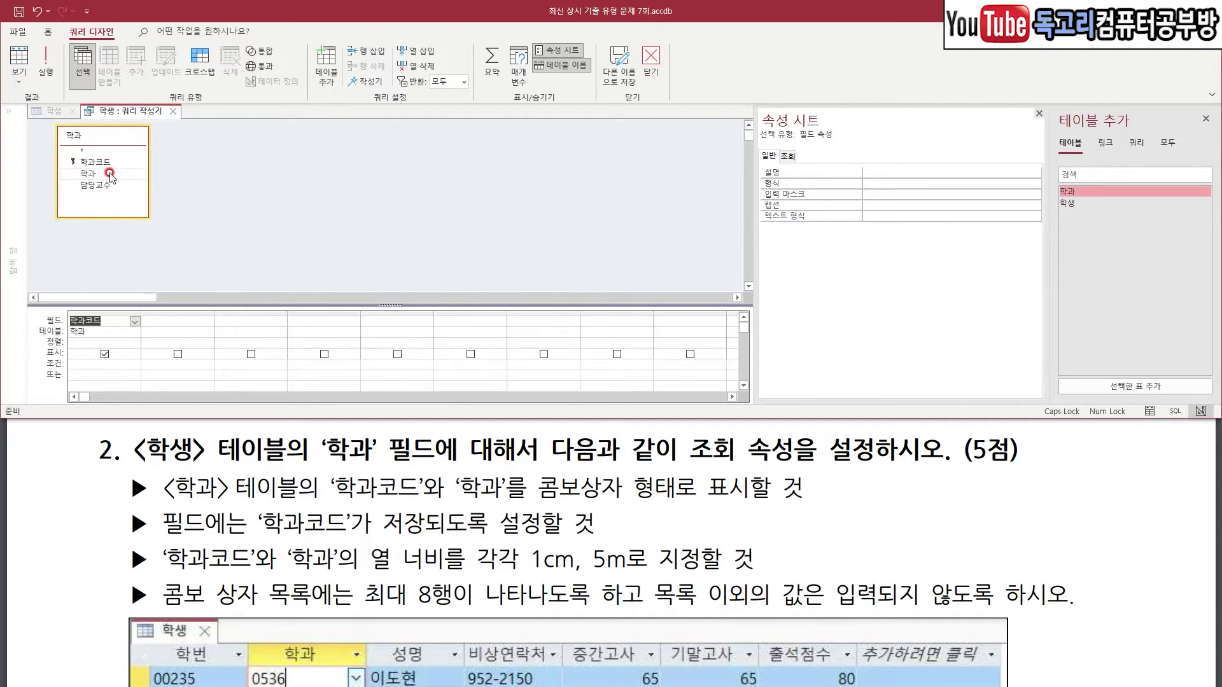
pyautogui.doubleClick(111, 174)
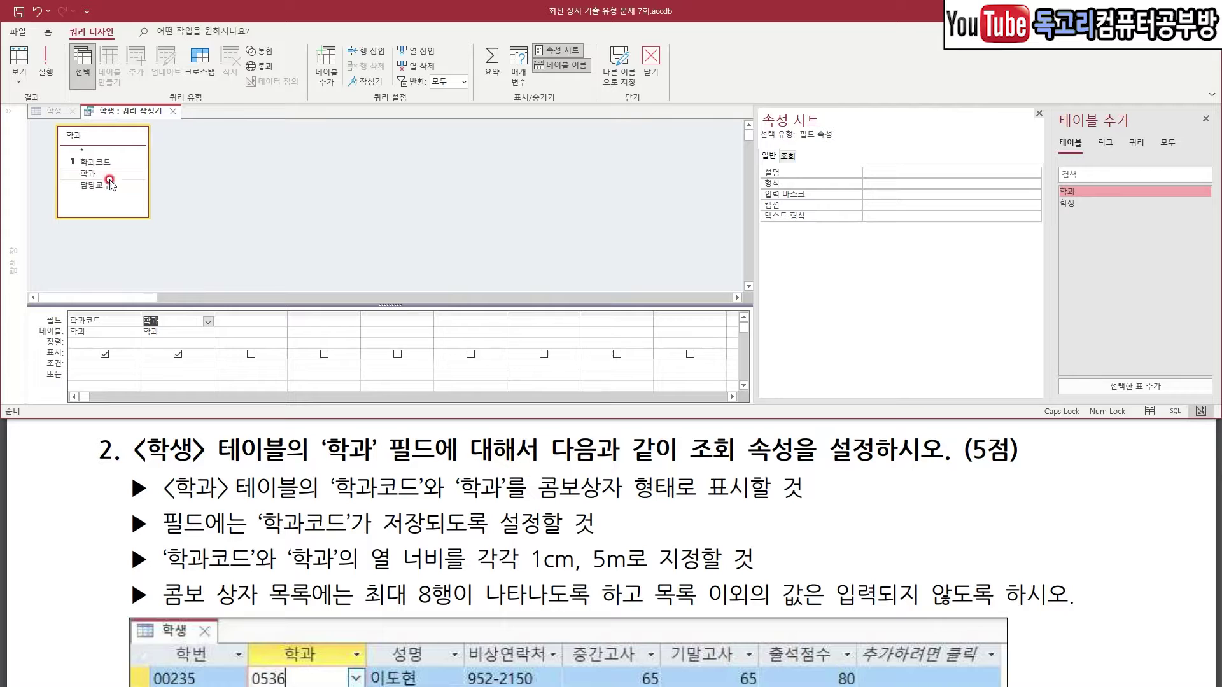
pyautogui.moveTo(135, 131); pyautogui.dragTo(164, 331)
pyautogui.moveTo(681, 61)
pyautogui.mouseDown()
pyautogui.moveTo(671, 95)
pyautogui.moveTo(633, 41)
pyautogui.moveTo(686, 67)
pyautogui.mouseUp()
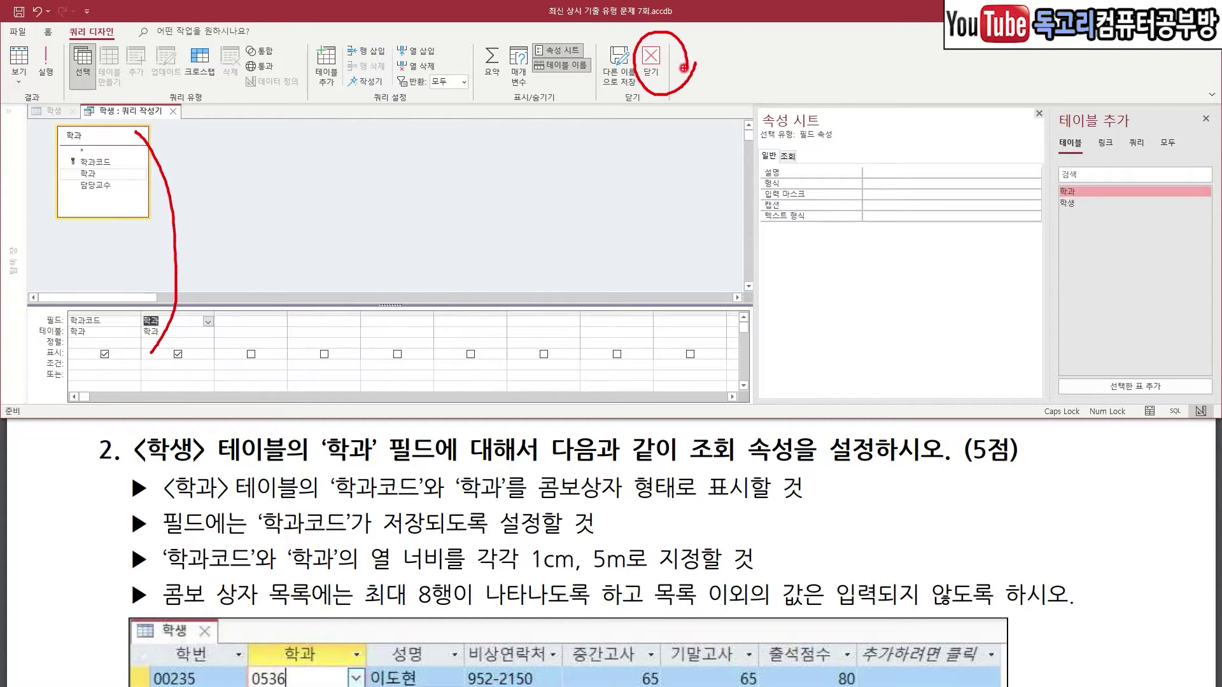
pyautogui.click(650, 64)
pyautogui.moveTo(592, 362); pyautogui.dragTo(535, 432)
pyautogui.click(539, 398)
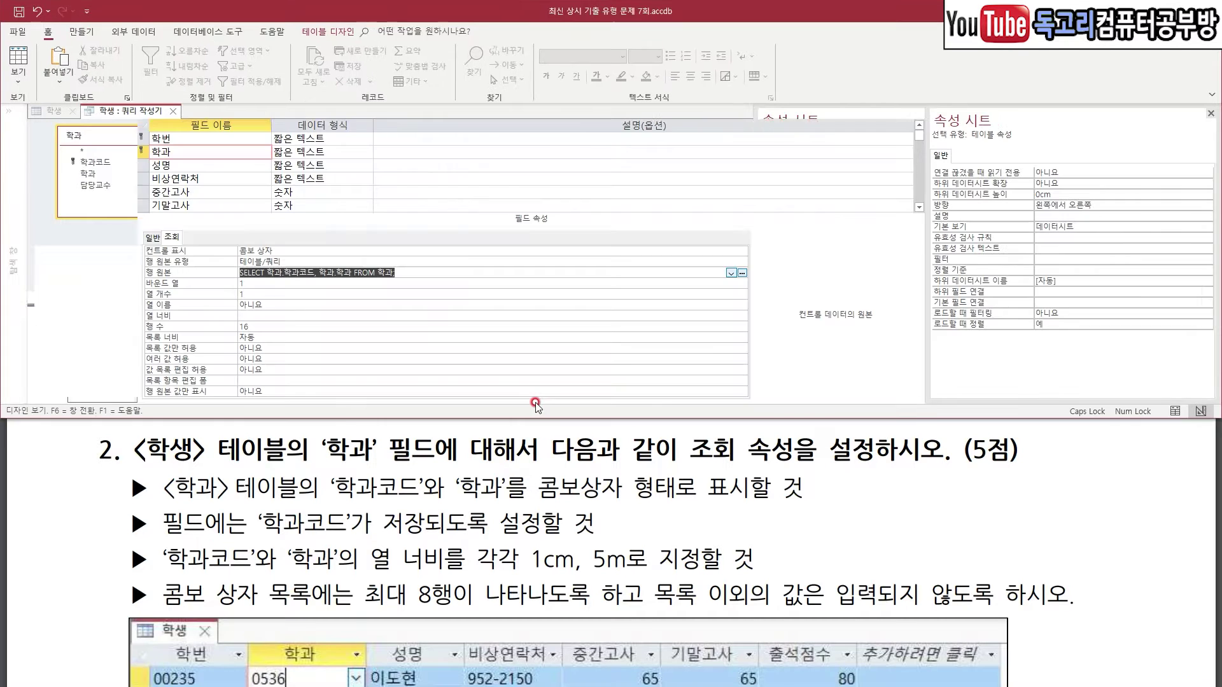
# - Set the 학과 field's lookup column count (열 개수) to 2
pyautogui.moveTo(227, 538); pyautogui.dragTo(410, 535)
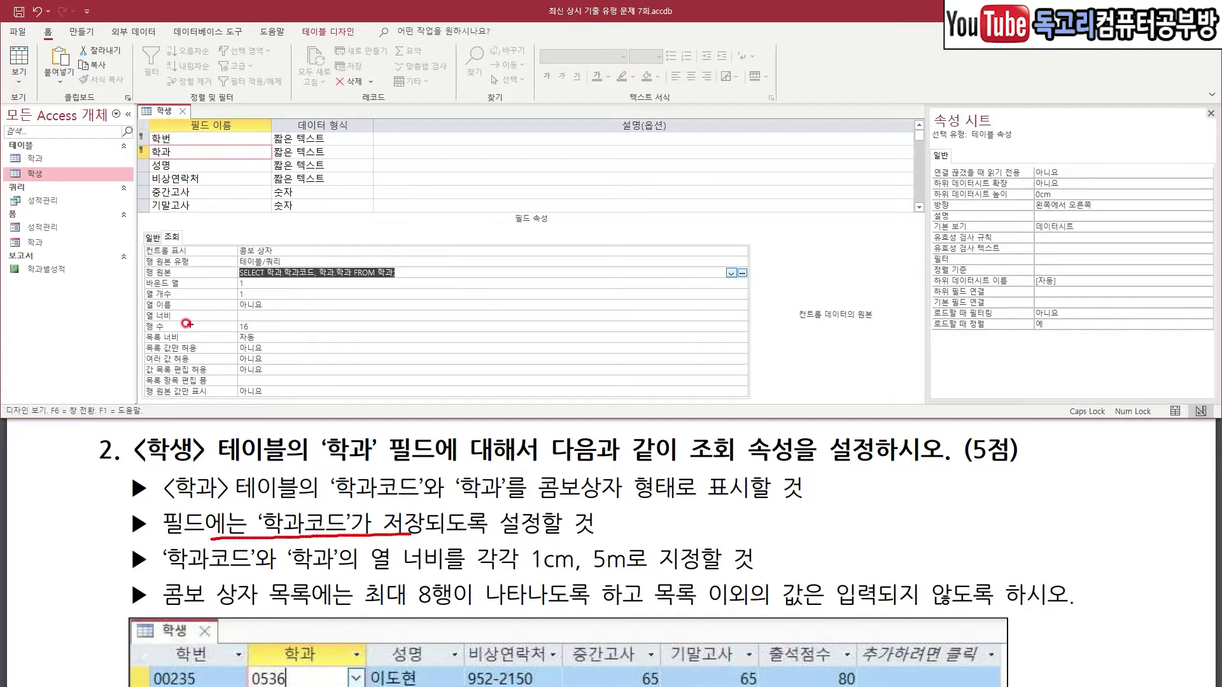
pyautogui.moveTo(188, 287); pyautogui.dragTo(227, 287)
pyautogui.press('Escape')
pyautogui.click(249, 293)
pyautogui.press('BackSpace')
pyautogui.write('2')
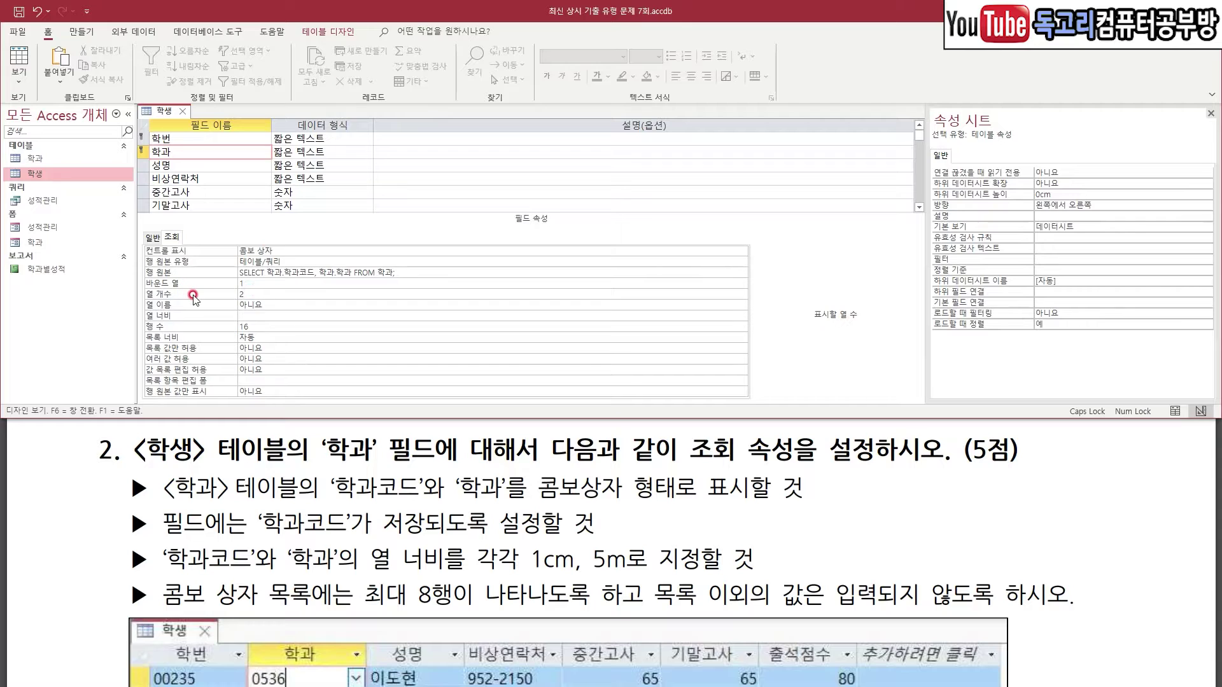
pyautogui.press('Return')
# - Set the 학과 field's lookup column widths (열 너비) to 1cm;5cm and its row count (행 수) to 8
pyautogui.moveTo(378, 570); pyautogui.dragTo(647, 562)
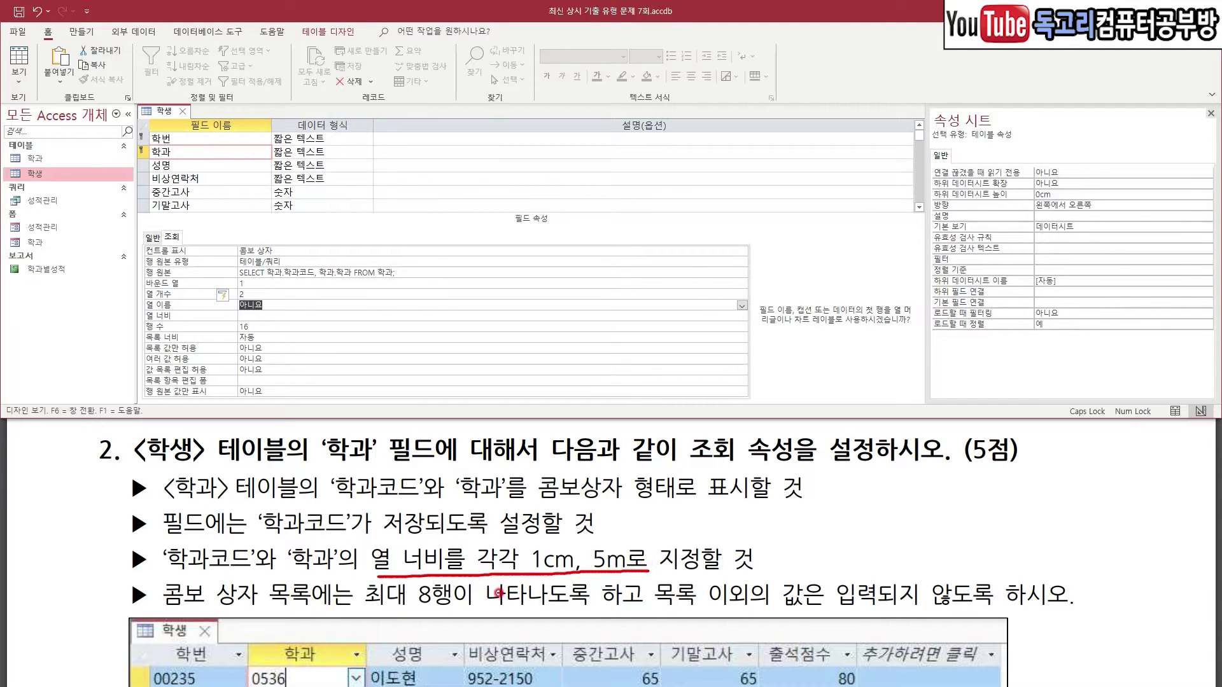
pyautogui.click(281, 316)
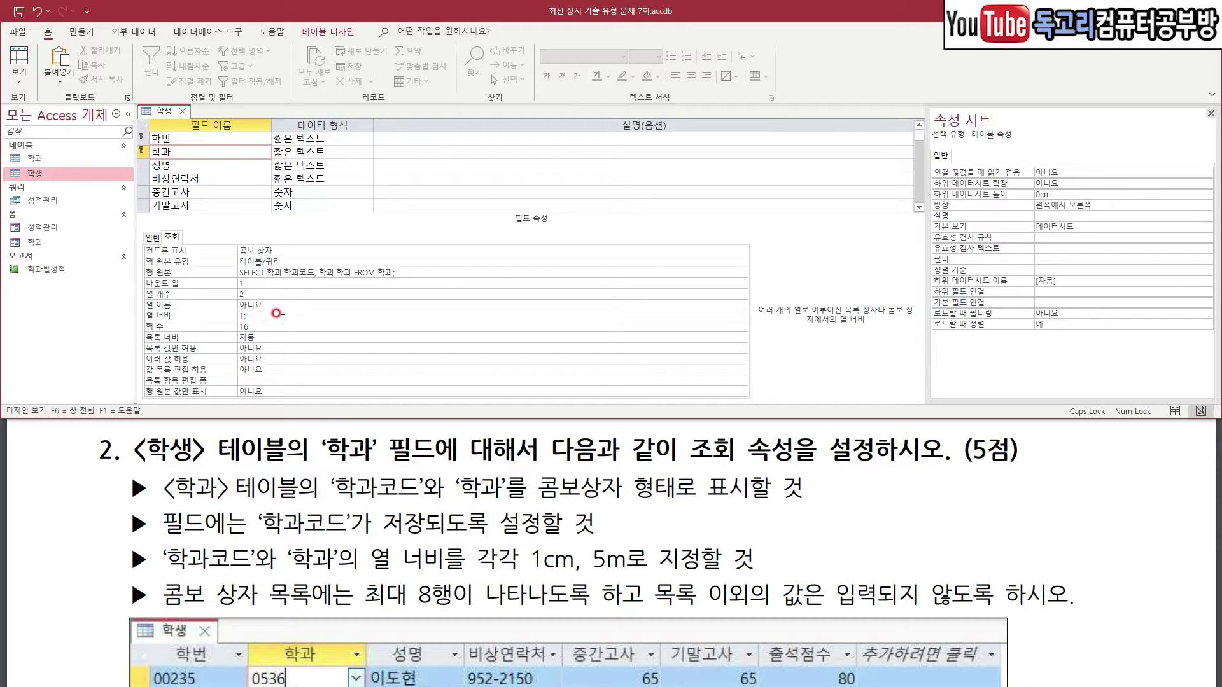
pyautogui.press('Return')
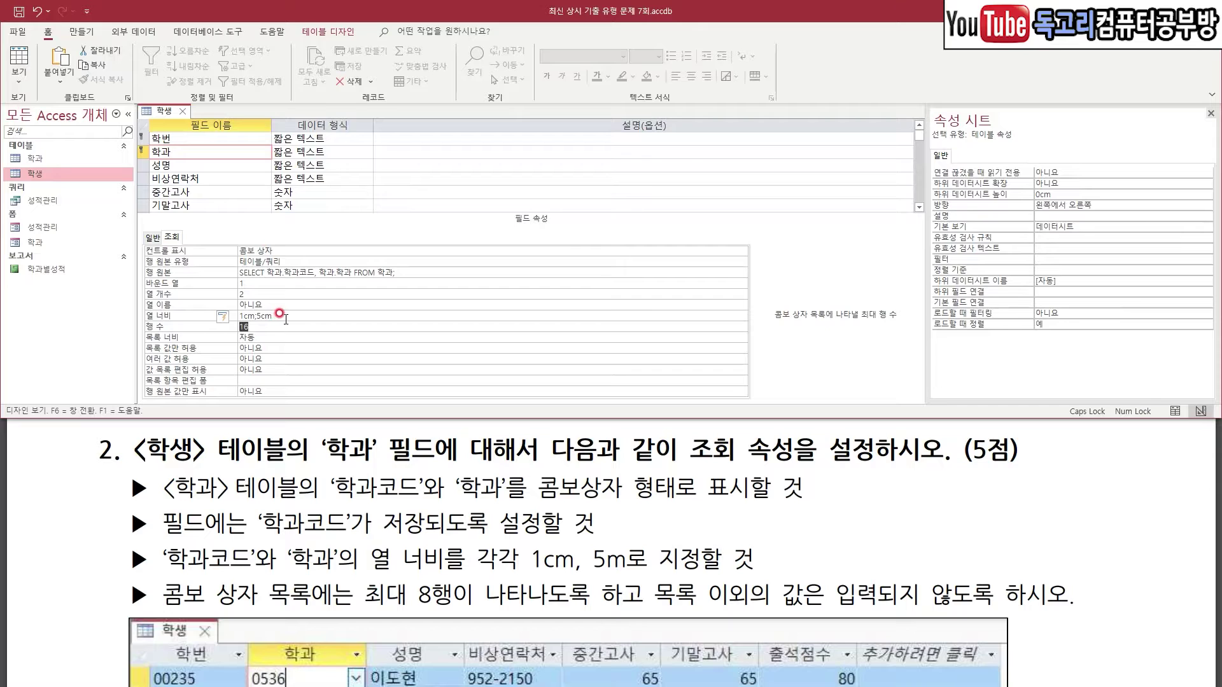
pyautogui.moveTo(360, 610); pyautogui.dragTo(509, 608)
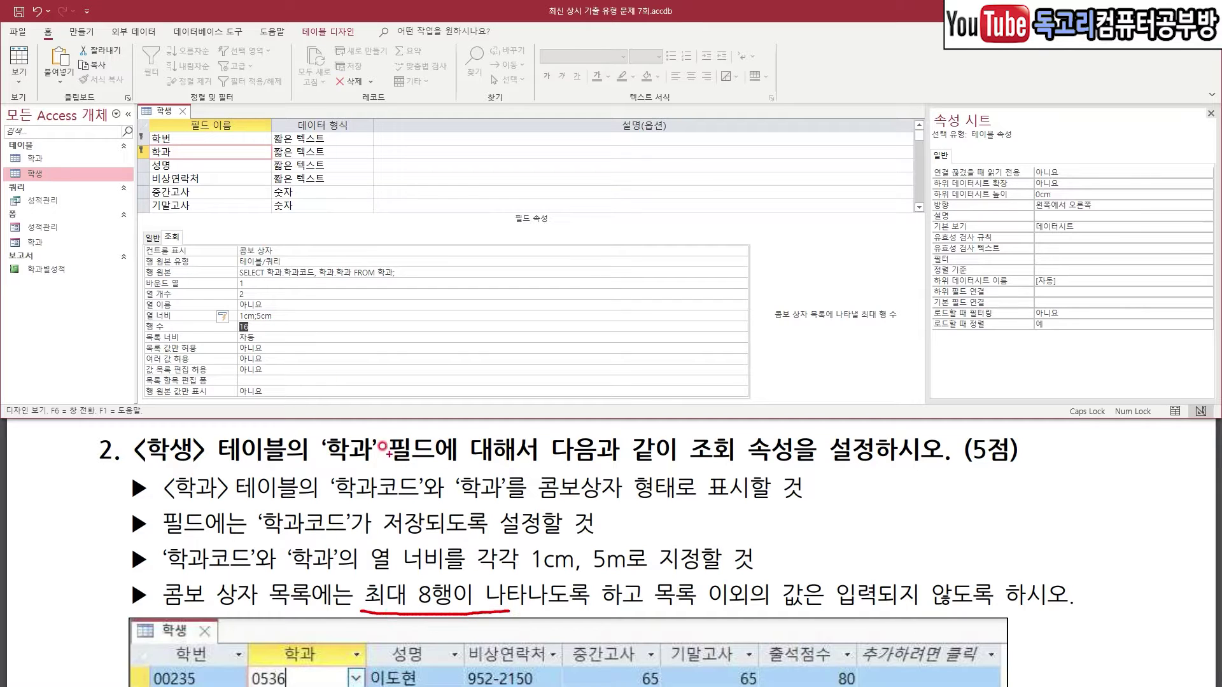
pyautogui.press('Escape')
pyautogui.write('8')
pyautogui.press('Return')
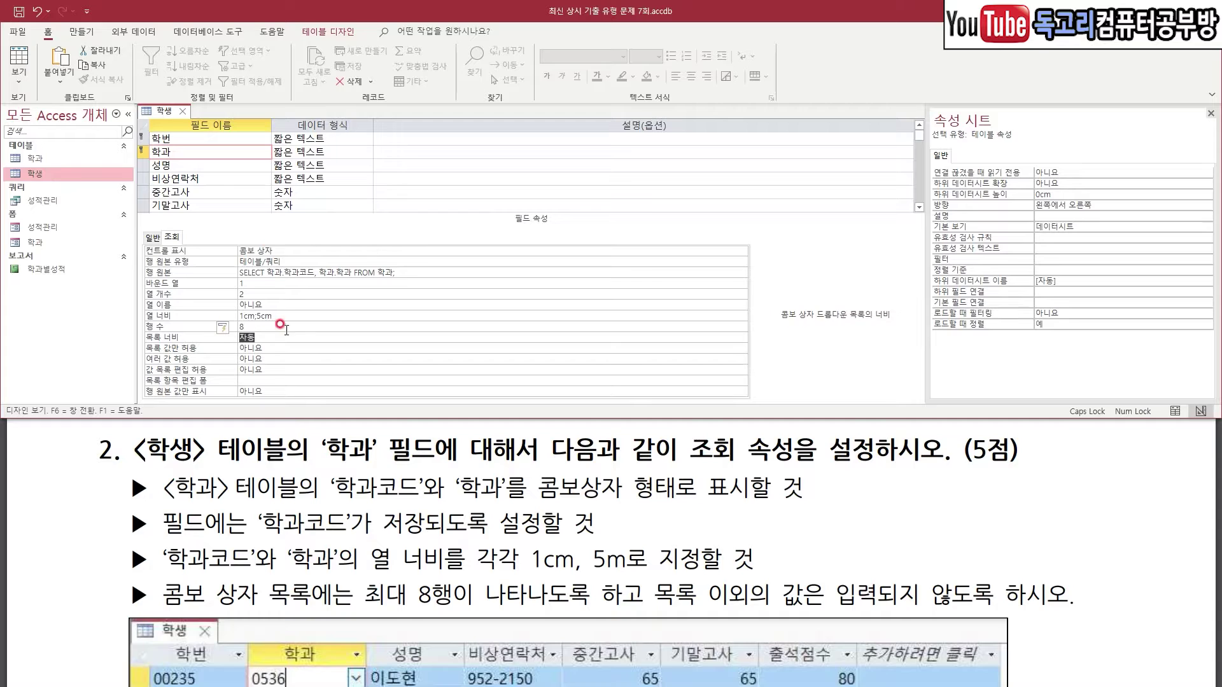
# - Set the 학과 field's list width (목록 너비) to 6cm and restrict entries to list values (목록 값만 허용: 예)
pyautogui.click(255, 332)
pyautogui.moveTo(233, 322)
pyautogui.mouseDown()
pyautogui.moveTo(290, 323)
pyautogui.moveTo(253, 346)
pyautogui.mouseUp()
pyautogui.click(227, 340)
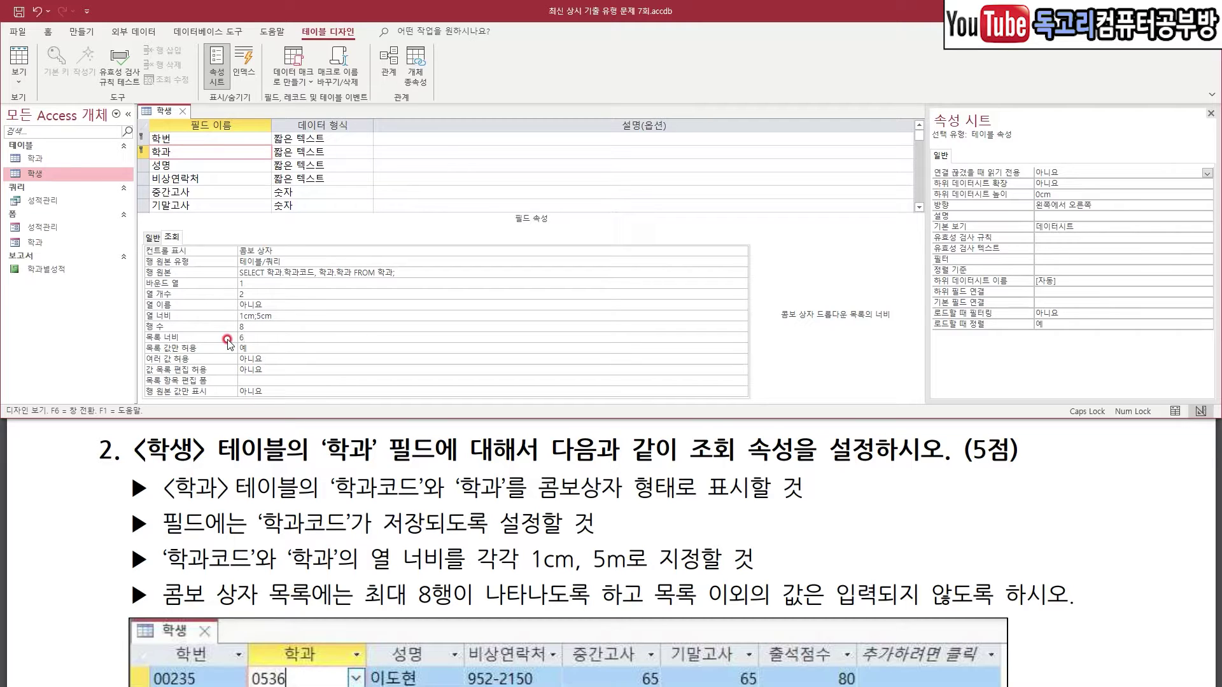
pyautogui.press('Return')
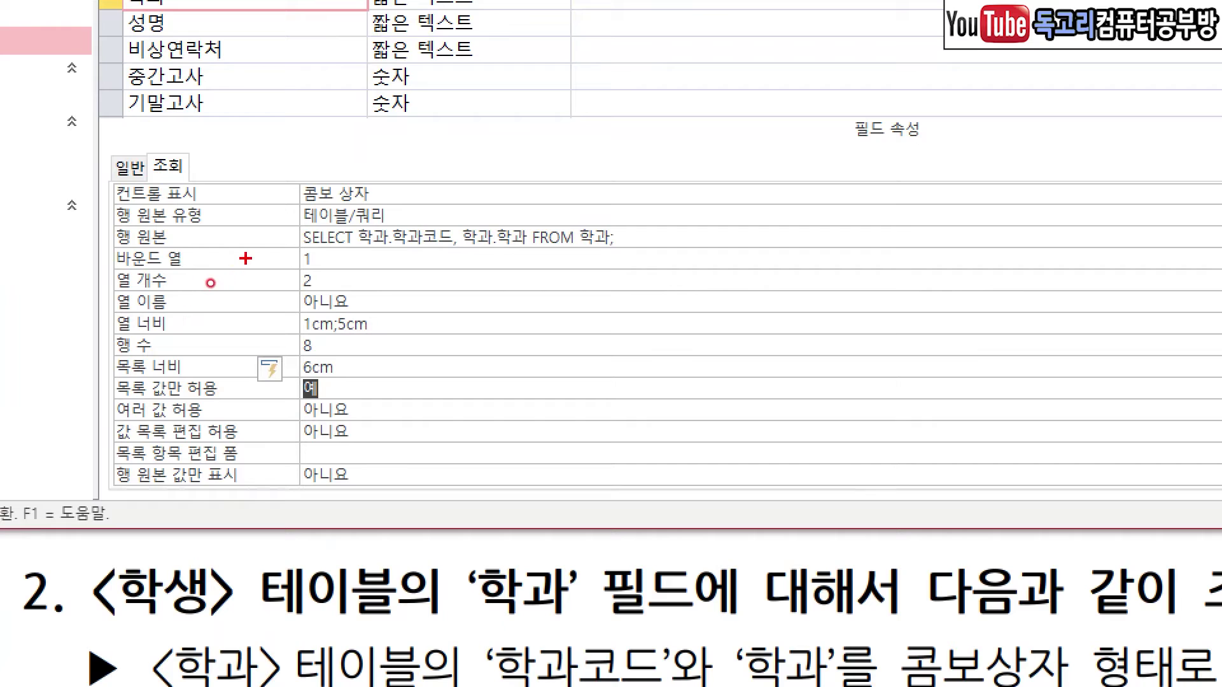
# - Review the 학과 field's lookup properties from the bound column through the list-values-only setting
pyautogui.moveTo(205, 283)
pyautogui.mouseDown()
pyautogui.moveTo(274, 287)
pyautogui.moveTo(280, 325)
pyautogui.moveTo(294, 325)
pyautogui.mouseUp()
pyautogui.moveTo(247, 369)
pyautogui.mouseDown()
pyautogui.moveTo(292, 370)
pyautogui.moveTo(290, 344)
pyautogui.mouseUp()
pyautogui.moveTo(244, 394); pyautogui.dragTo(292, 393)
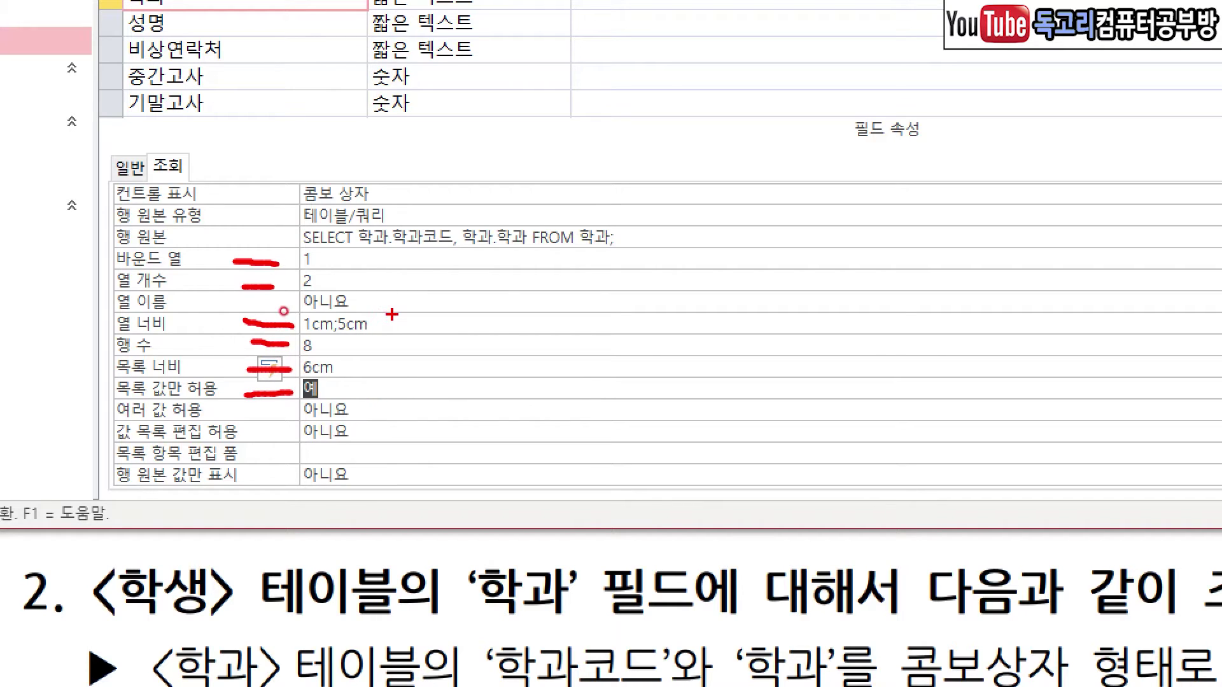
pyautogui.moveTo(393, 315); pyautogui.dragTo(343, 383)
pyautogui.moveTo(344, 382)
pyautogui.mouseDown()
pyautogui.moveTo(287, 364)
pyautogui.moveTo(353, 348)
pyautogui.moveTo(349, 376)
pyautogui.mouseUp()
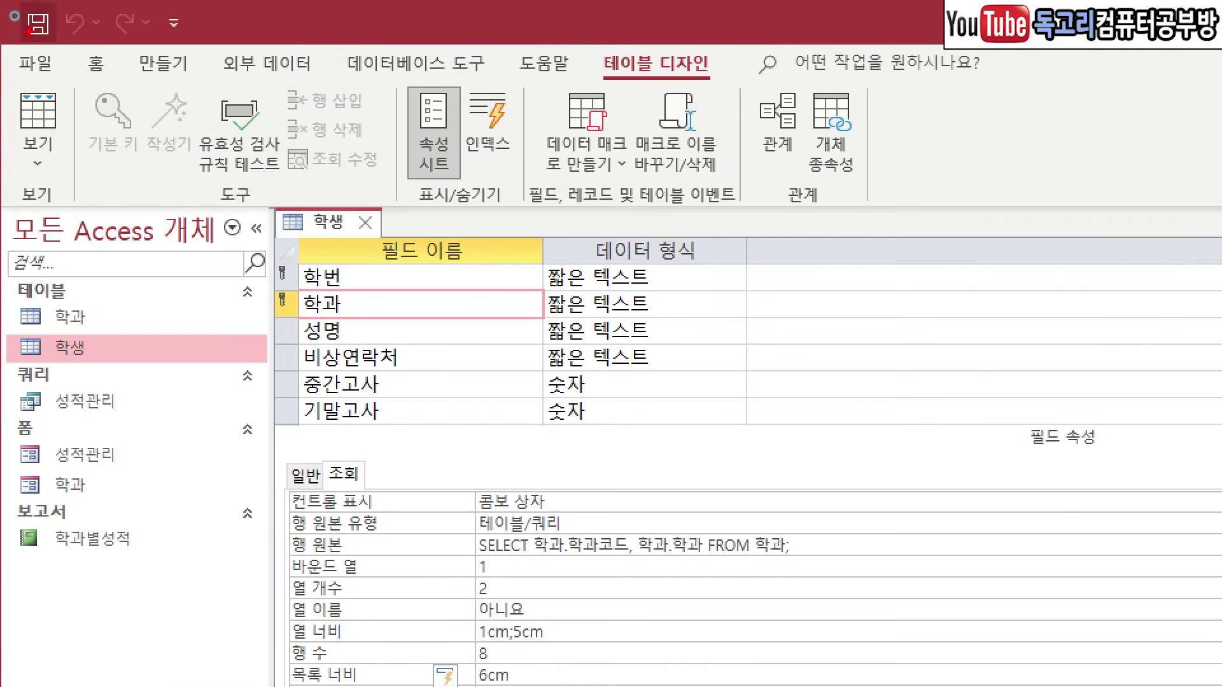
# - Save the 학생 table and check the first record's 학과 combo list in datasheet view
pyautogui.moveTo(96, 21); pyautogui.dragTo(36, 59)
pyautogui.moveTo(95, 85); pyautogui.dragTo(8, 170)
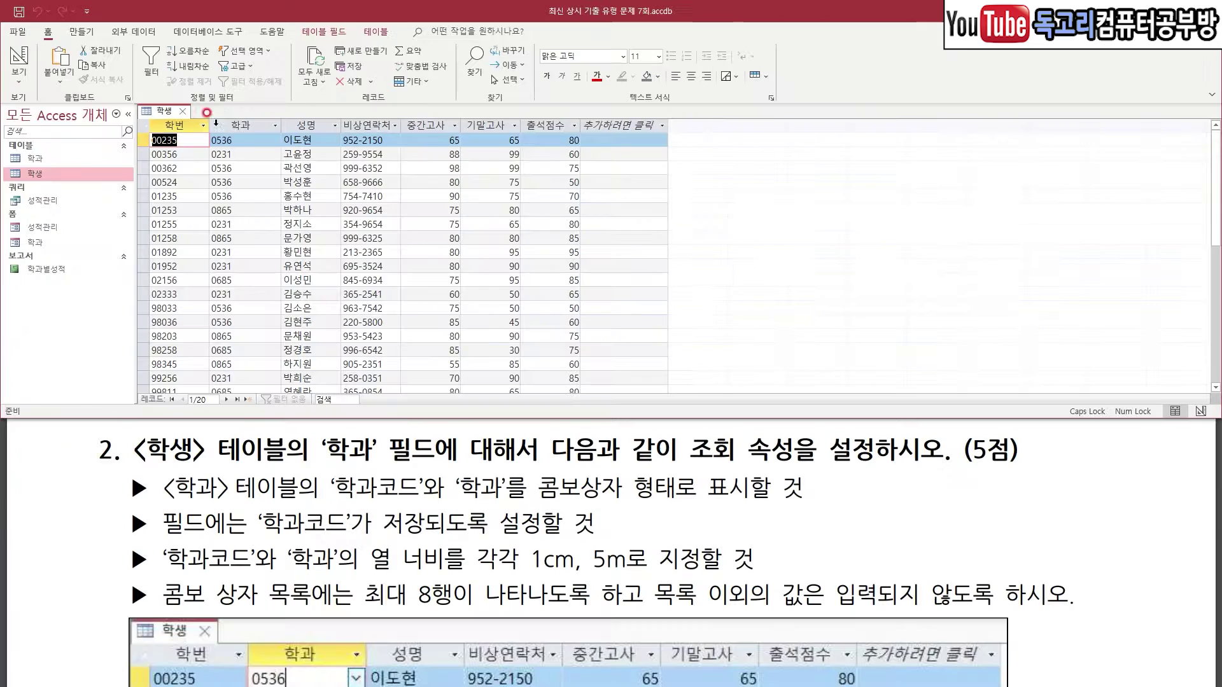
pyautogui.click(274, 140)
pyautogui.click(274, 140)
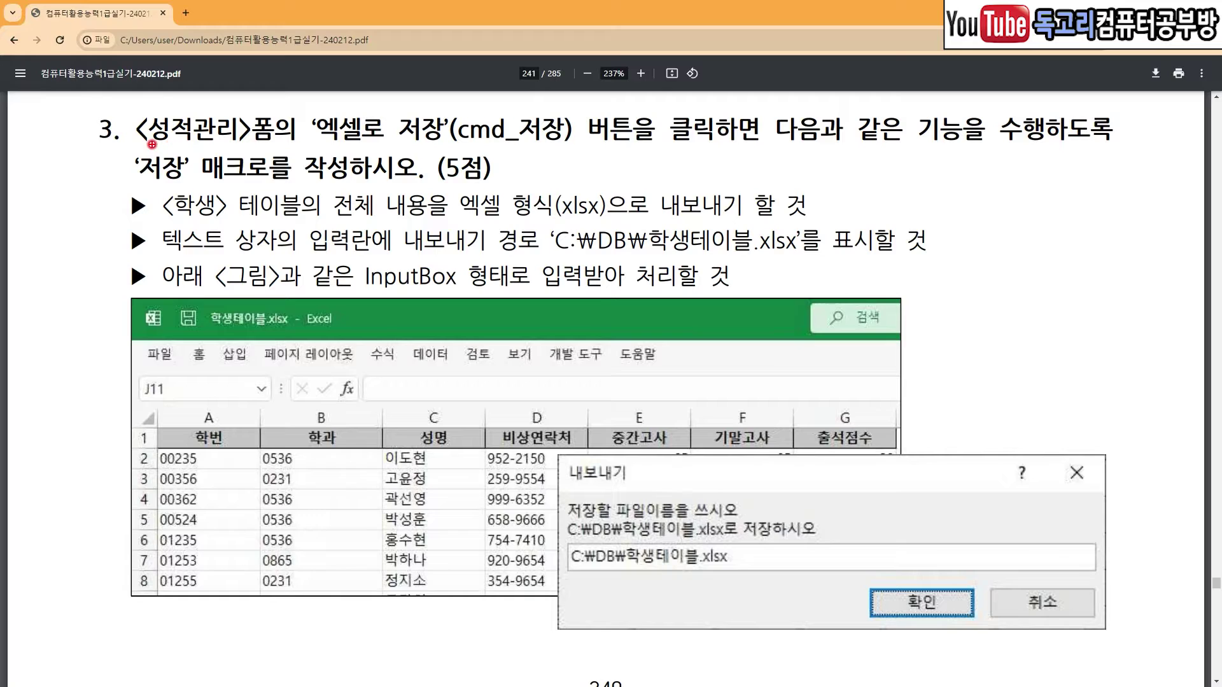
# - Read task 3's requirements for the 저장 macro that exports the 학생 table to Excel from the 성적관리 form
pyautogui.moveTo(178, 146); pyautogui.dragTo(441, 146)
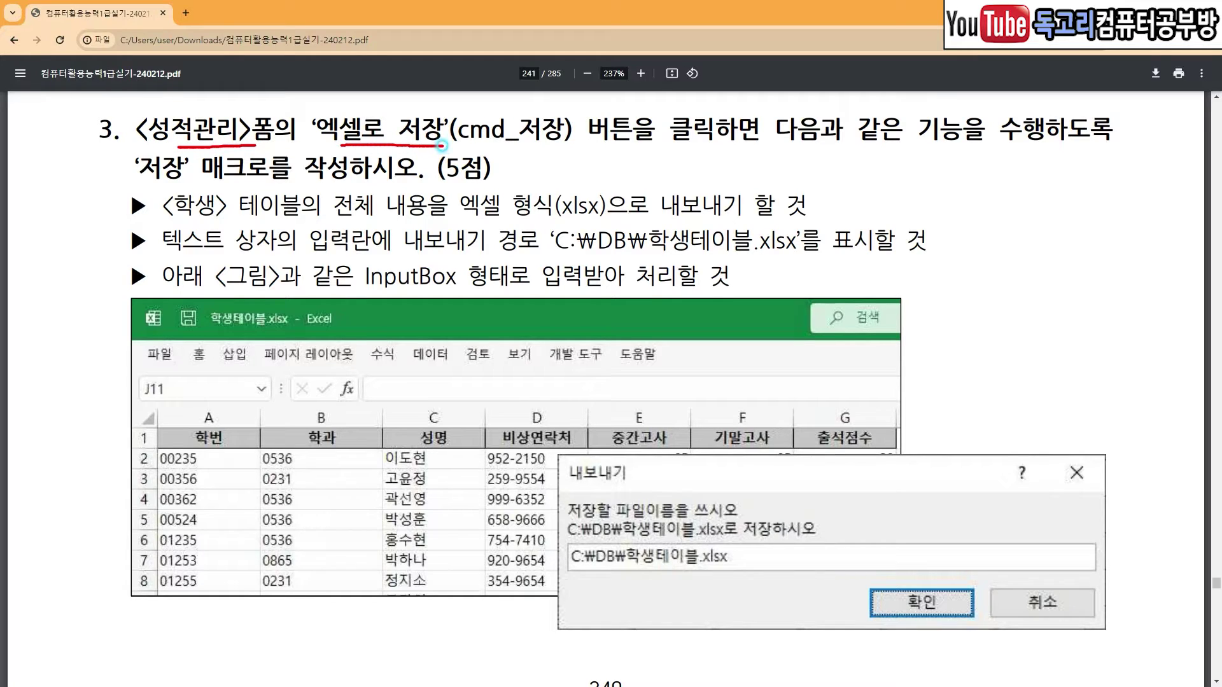
pyautogui.moveTo(750, 152); pyautogui.dragTo(978, 154)
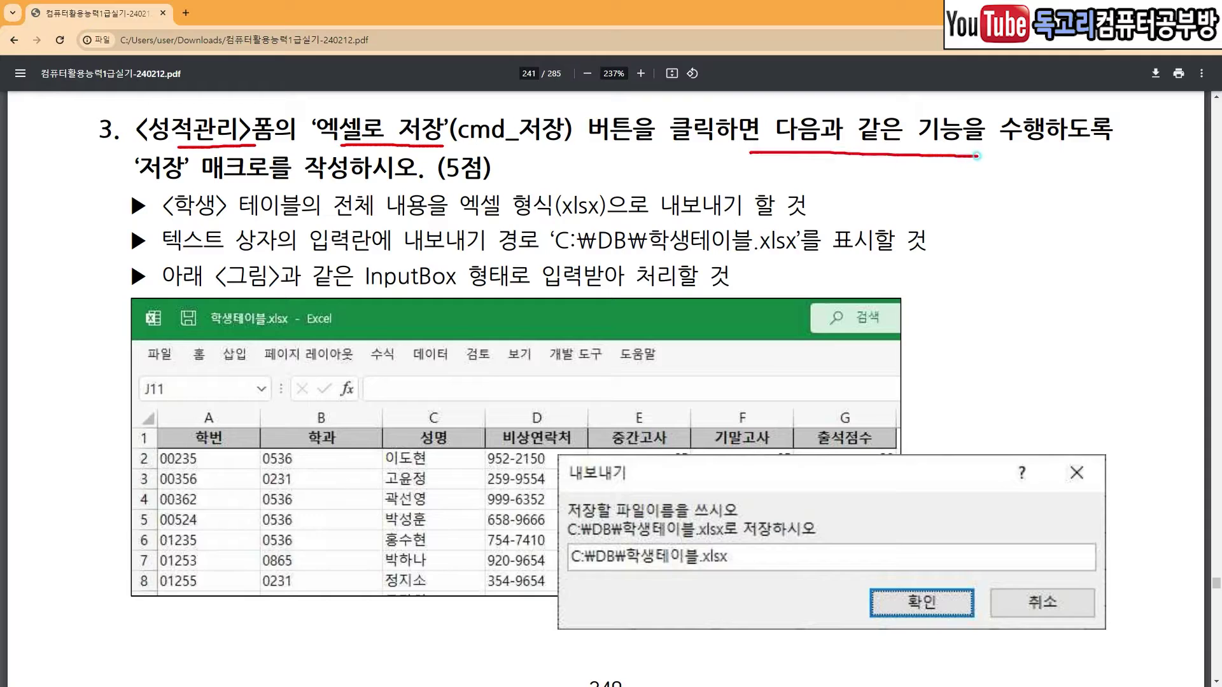
pyautogui.moveTo(138, 182); pyautogui.dragTo(277, 182)
pyautogui.moveTo(184, 221); pyautogui.dragTo(324, 222)
pyautogui.moveTo(551, 172)
pyautogui.mouseDown()
pyautogui.moveTo(562, 189)
pyautogui.moveTo(592, 159)
pyautogui.mouseUp()
pyautogui.moveTo(224, 243); pyautogui.dragTo(453, 250)
pyautogui.moveTo(531, 263); pyautogui.dragTo(915, 275)
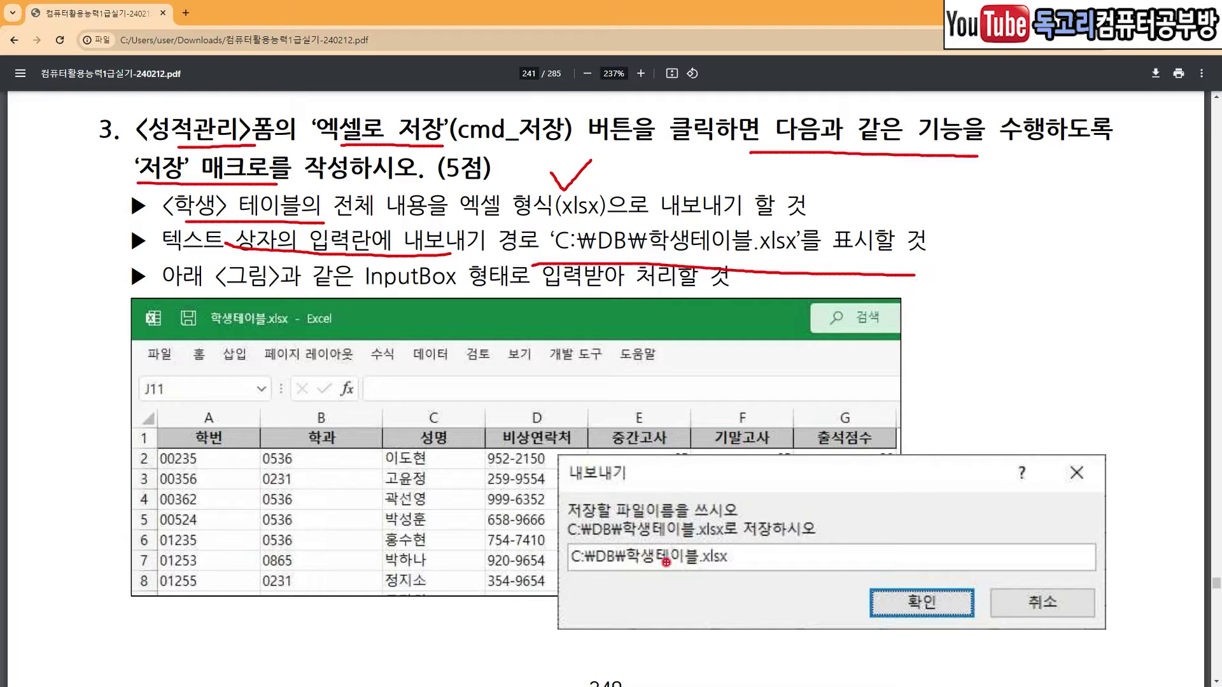
pyautogui.moveTo(571, 576); pyautogui.dragTo(690, 569)
pyautogui.moveTo(216, 286); pyautogui.dragTo(708, 296)
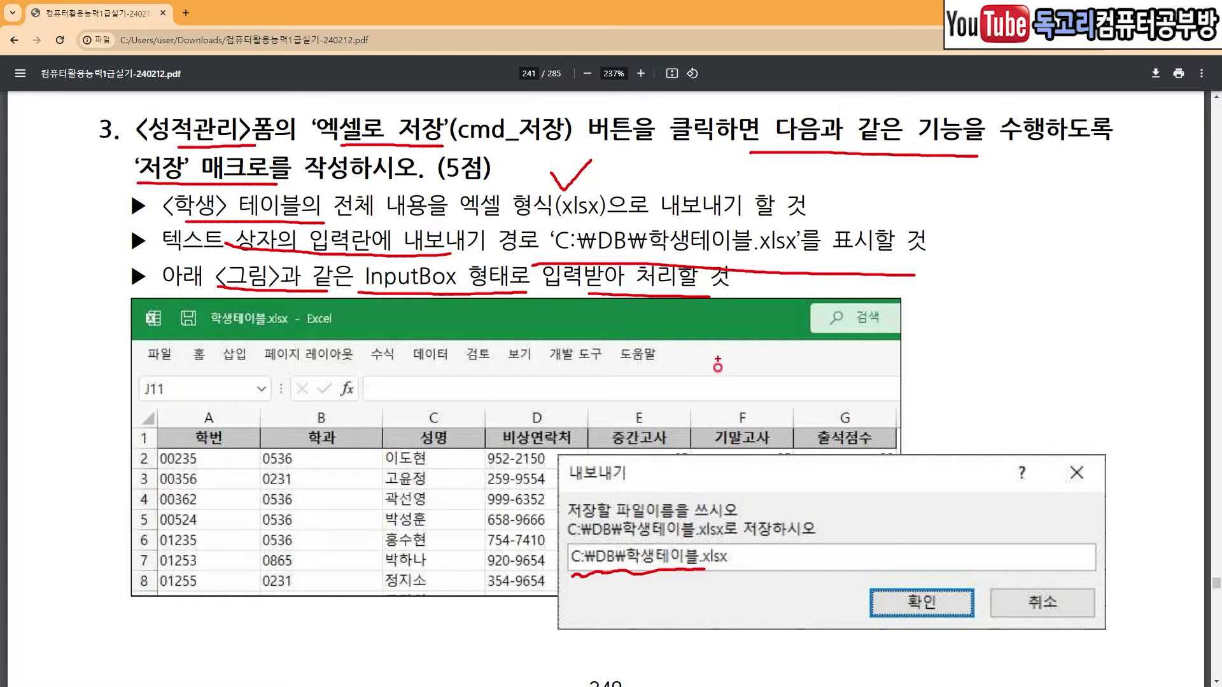
pyautogui.moveTo(673, 477)
pyautogui.mouseDown()
pyautogui.moveTo(621, 436)
pyautogui.moveTo(541, 527)
pyautogui.moveTo(798, 614)
pyautogui.moveTo(798, 431)
pyautogui.moveTo(693, 458)
pyautogui.mouseUp()
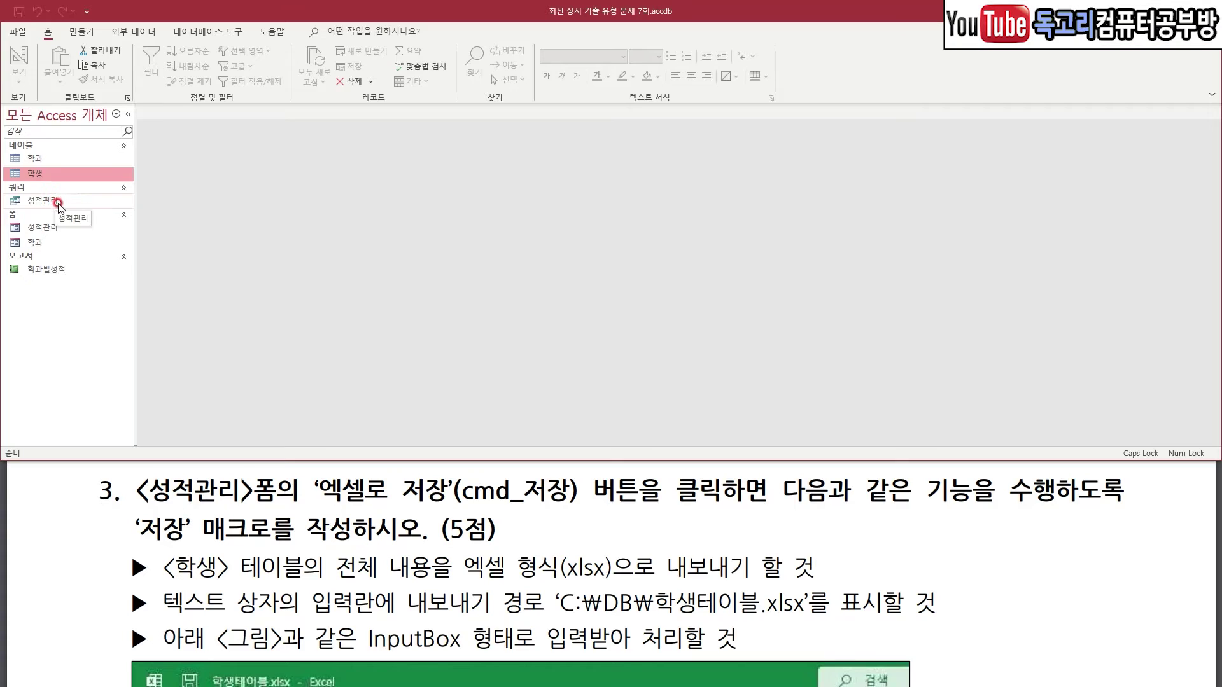
# - Open the 성적관리 form in design view and select its 엑셀로 저장 (cmd_저장) button
pyautogui.click(54, 227)
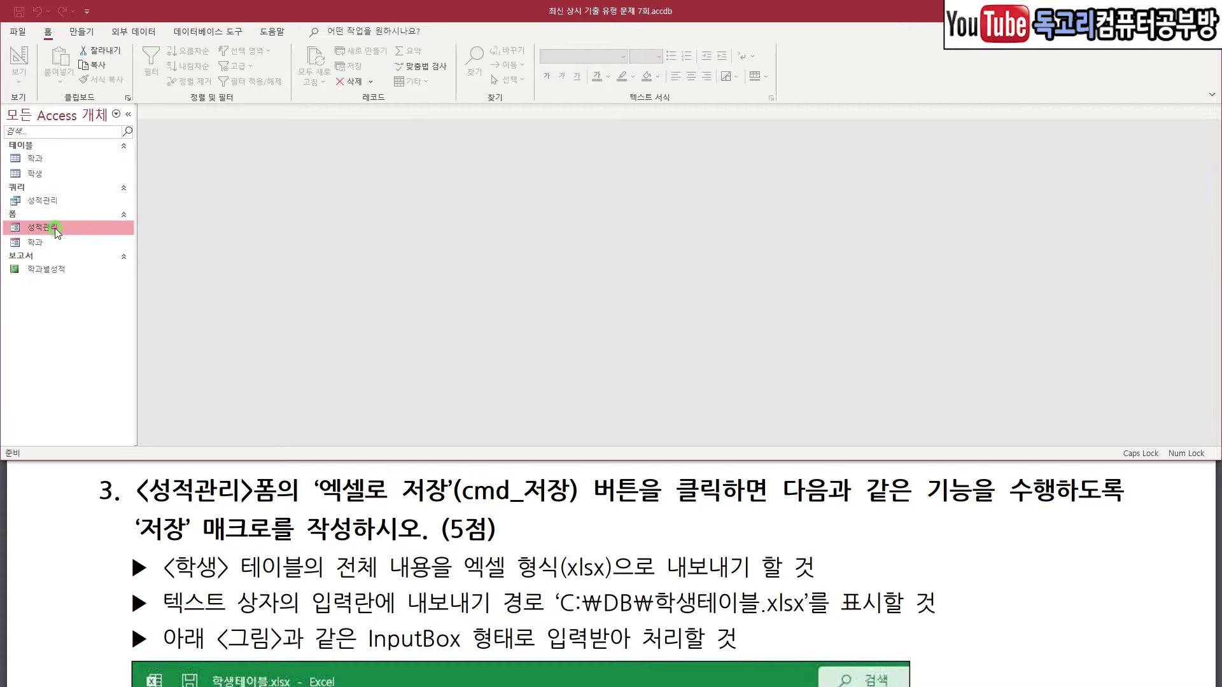
pyautogui.rightClick(54, 228)
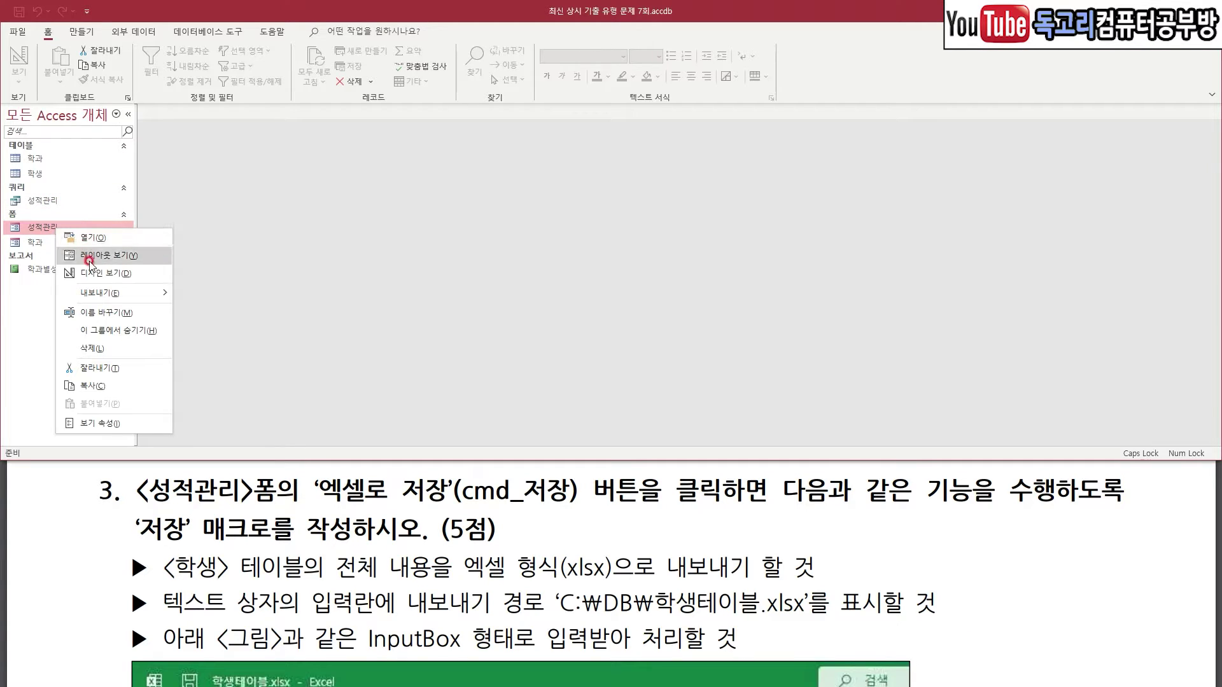
pyautogui.click(135, 274)
pyautogui.click(472, 152)
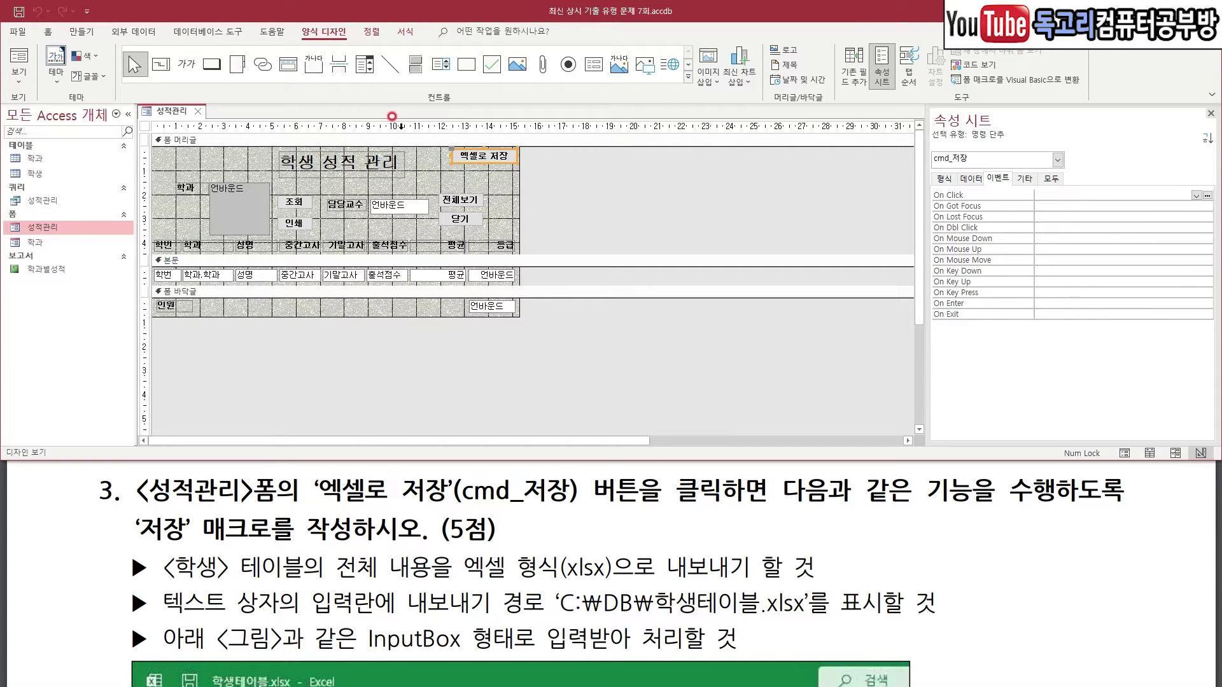
# - Create a new macro and add the ExportWithFormatting action to it
pyautogui.click(81, 31)
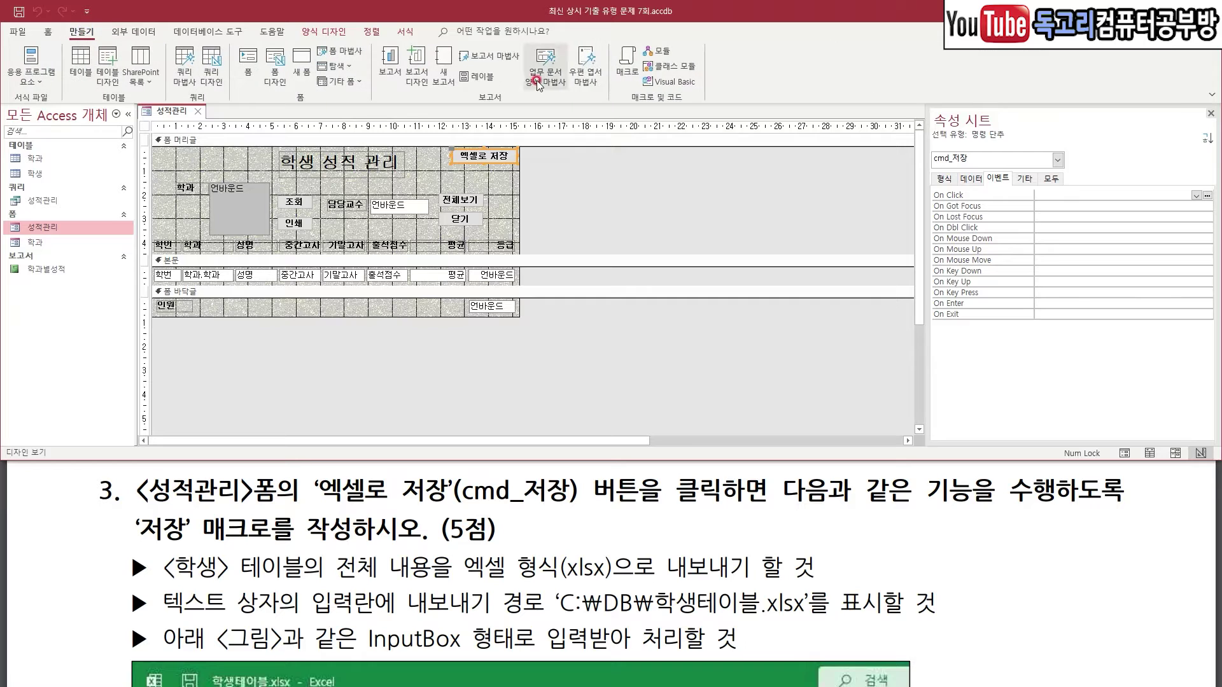
pyautogui.click(627, 74)
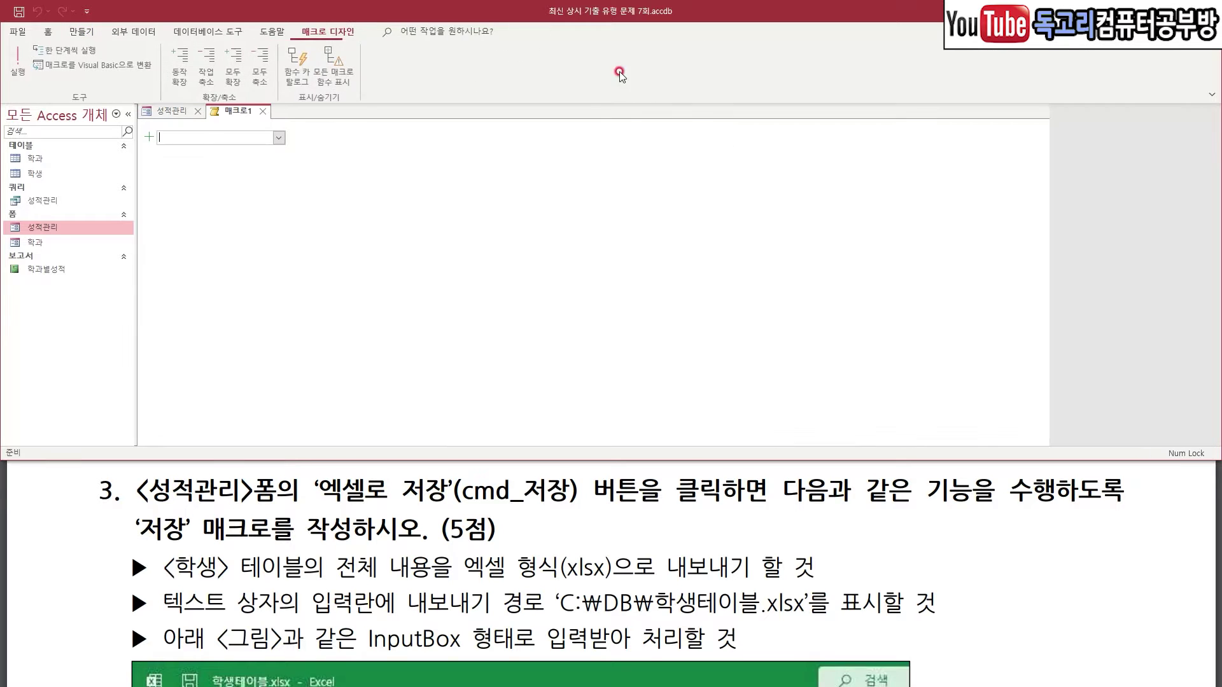
pyautogui.click(278, 137)
pyautogui.scroll(-2, 277, 190)
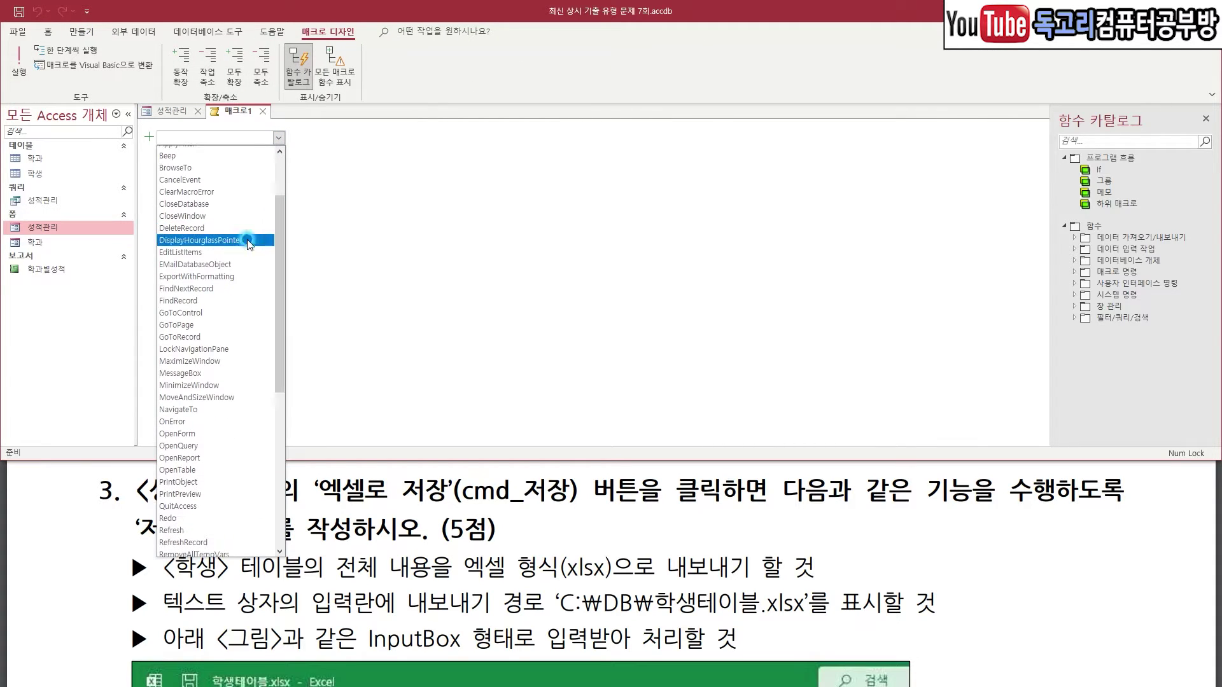
pyautogui.click(221, 277)
# - Set the export action's object name to 학생 and its output format to Excel 통합 문서 (*.xlsx)
pyautogui.click(1031, 167)
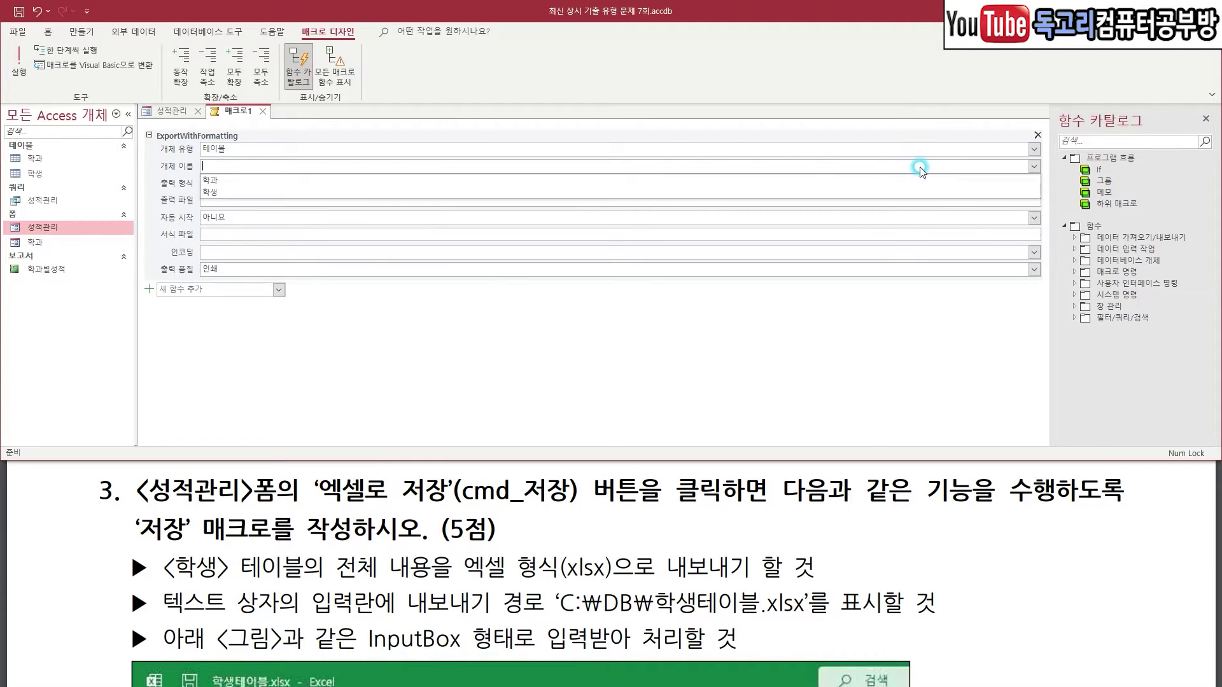
pyautogui.click(327, 197)
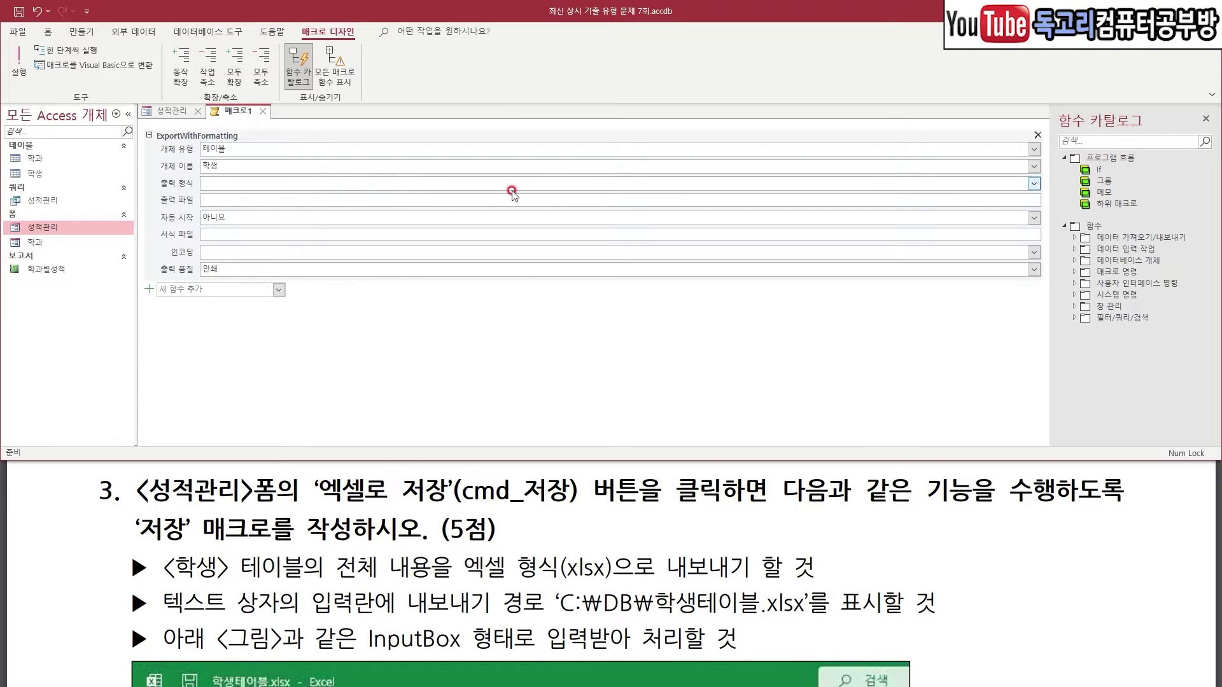
pyautogui.click(1033, 183)
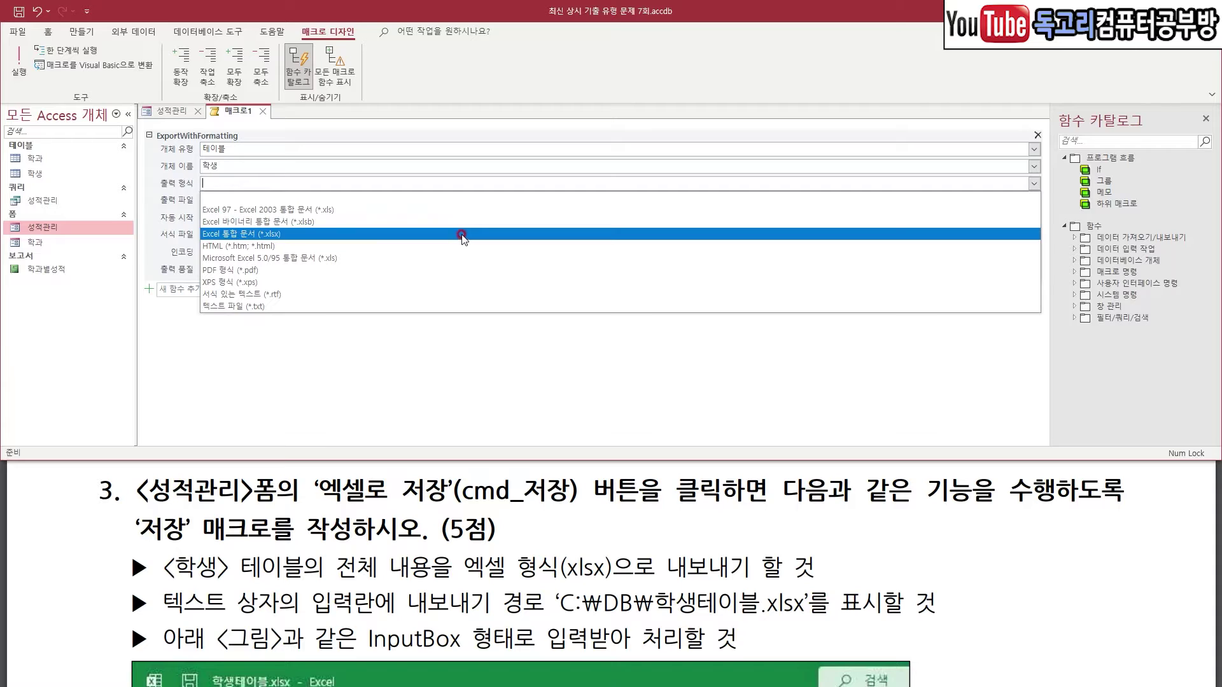
pyautogui.click(462, 234)
# - Begin the output file expression with =InputBox("저장할 파일 이름을 쓰시오." as the first line of the prompt
pyautogui.click(532, 199)
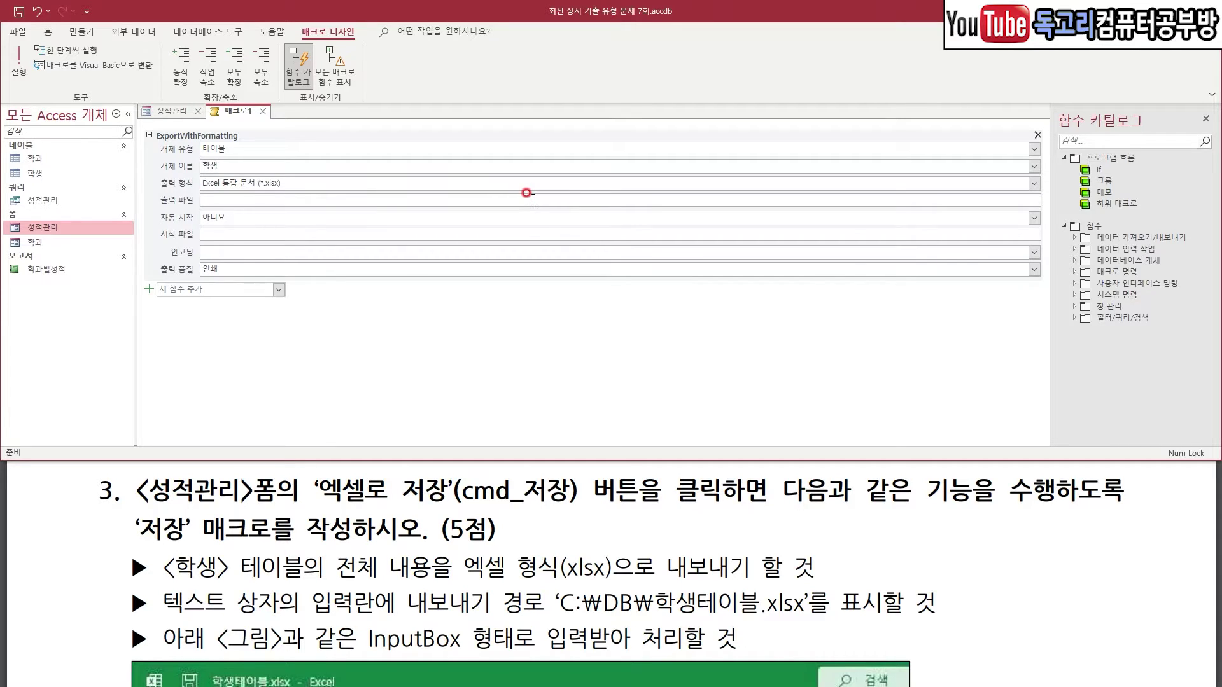
pyautogui.write('=')
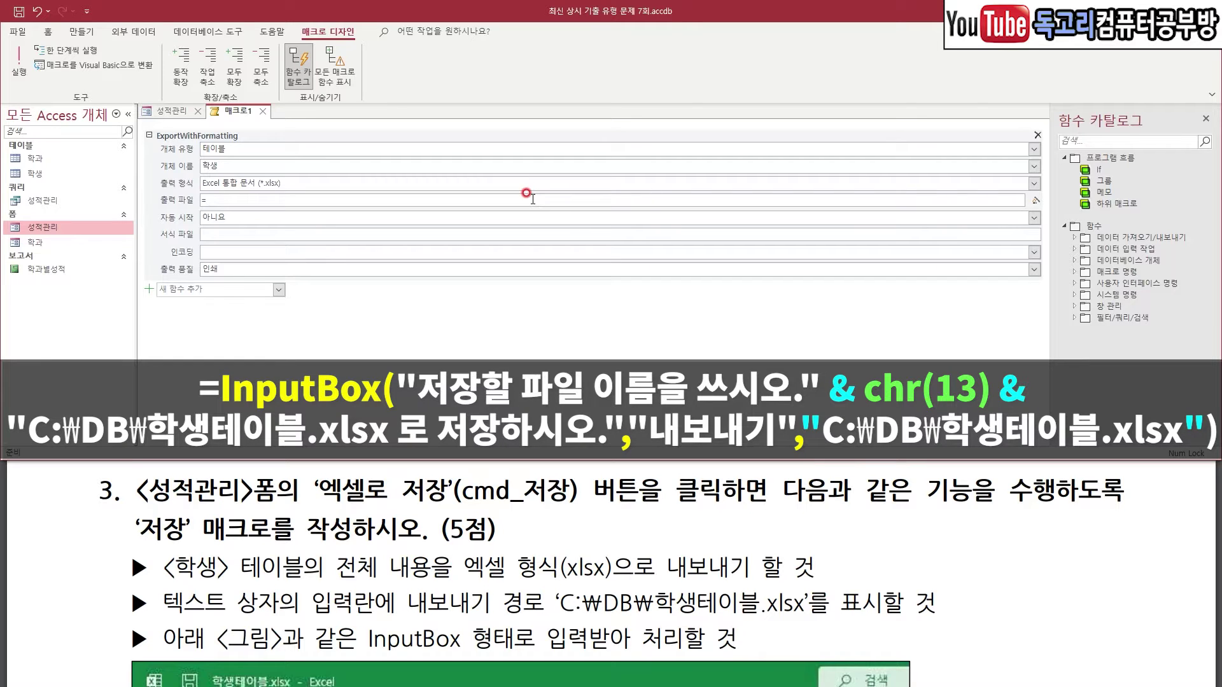
pyautogui.write('input')
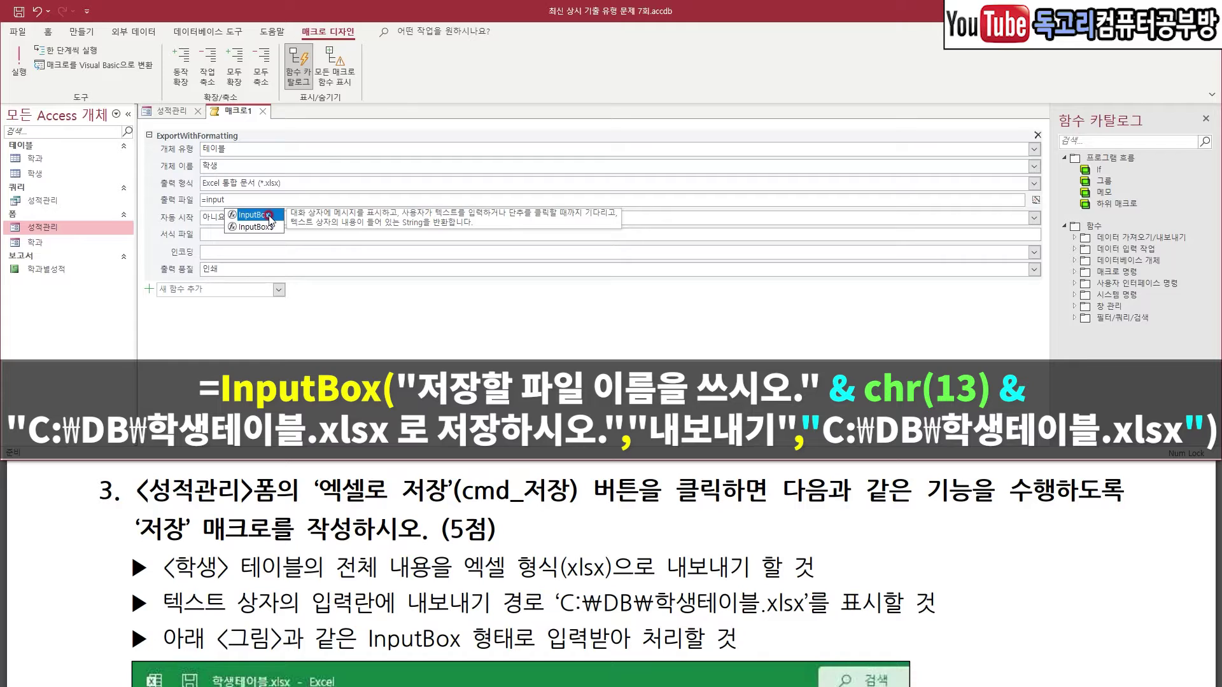
pyautogui.doubleClick(269, 216)
pyautogui.write('"')
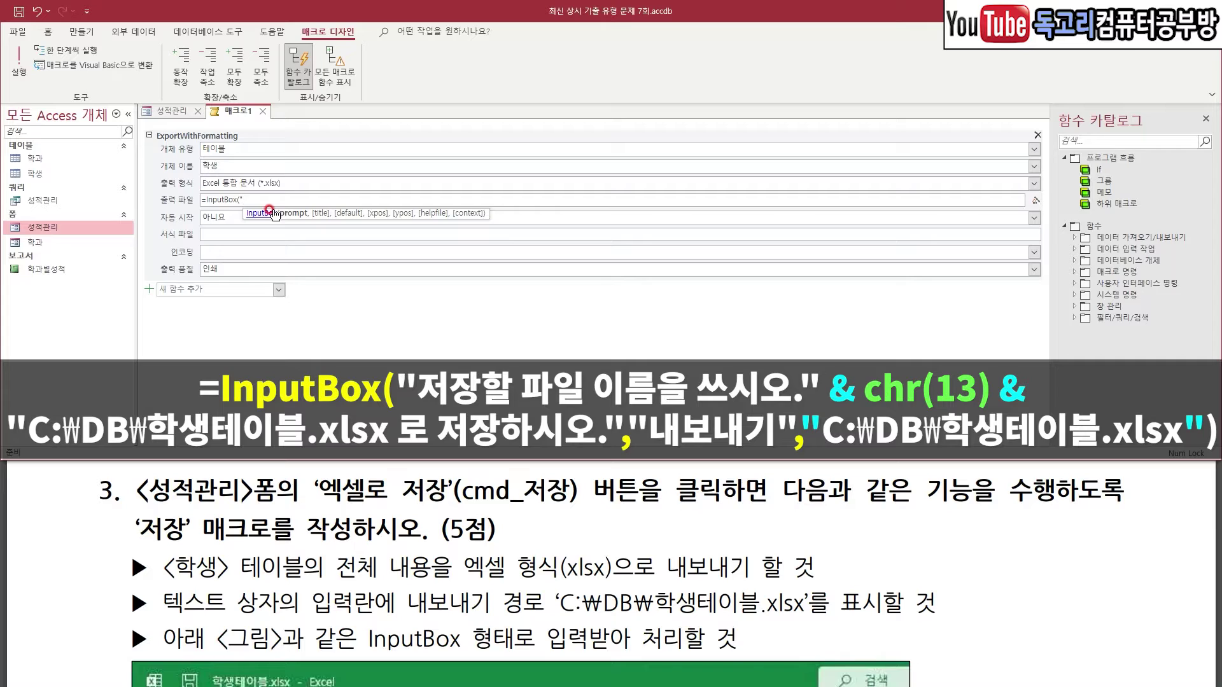
pyautogui.write('저장할 파일 이름')
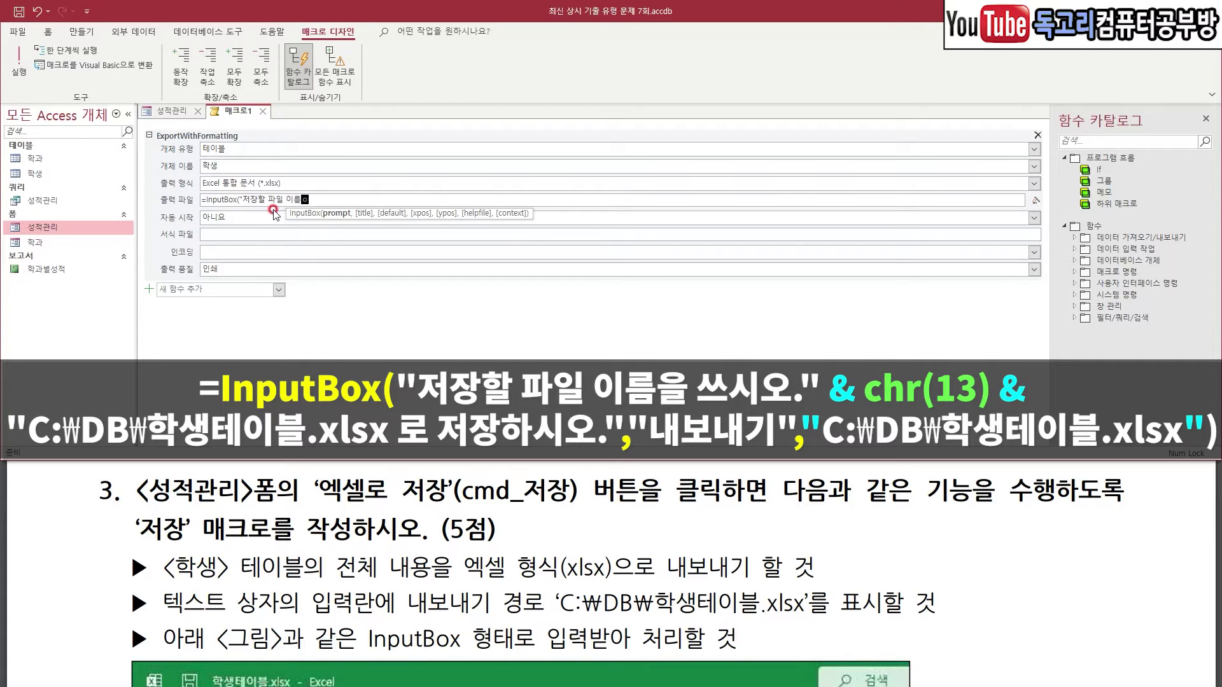
pyautogui.write('을 쓰시오')
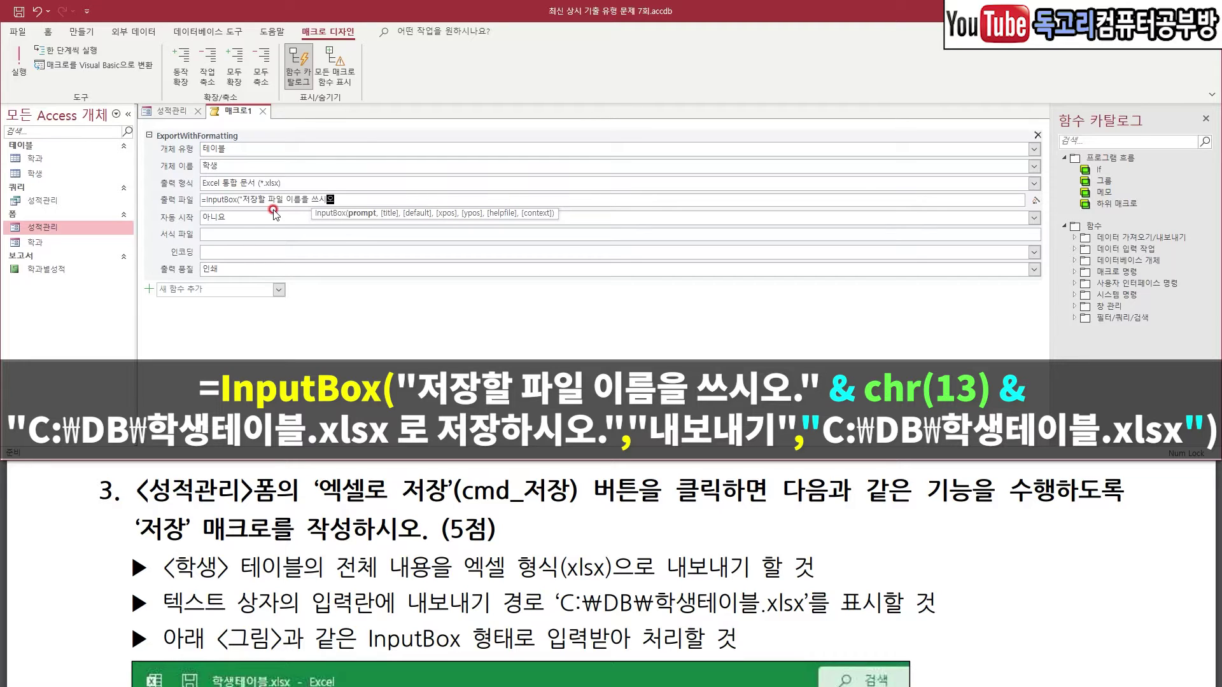
pyautogui.write('."')
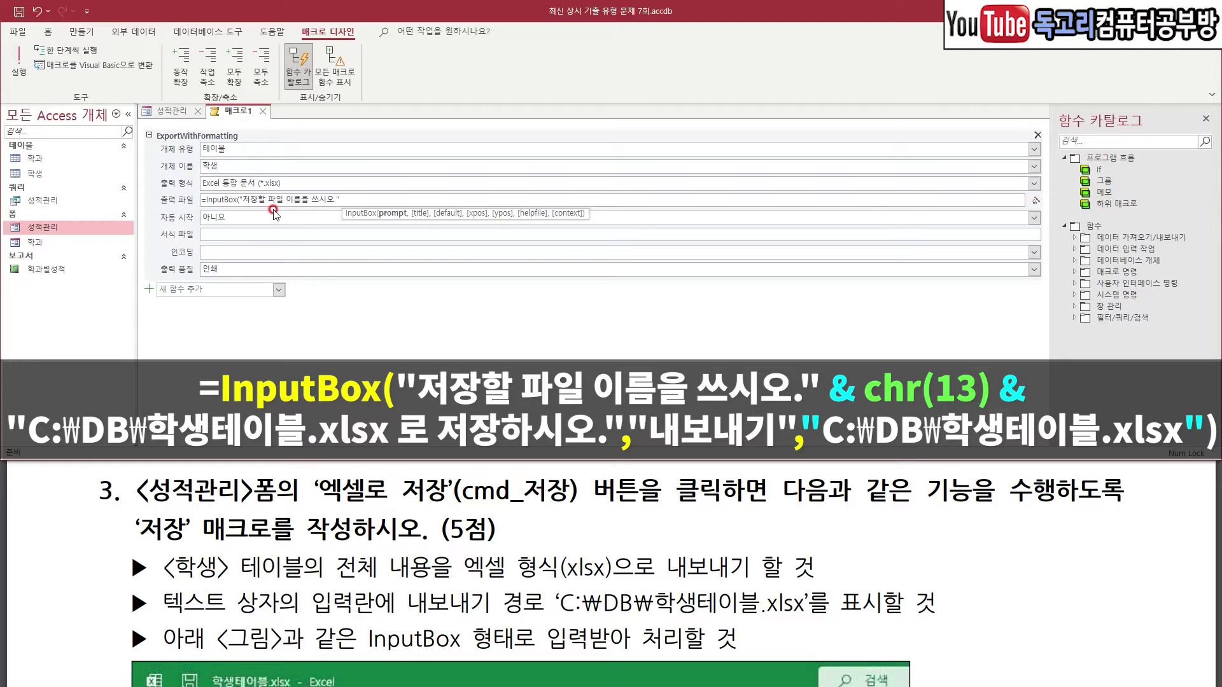
# - Append & chr(13) & to the InputBox prompt to add a line break
pyautogui.write(' &')
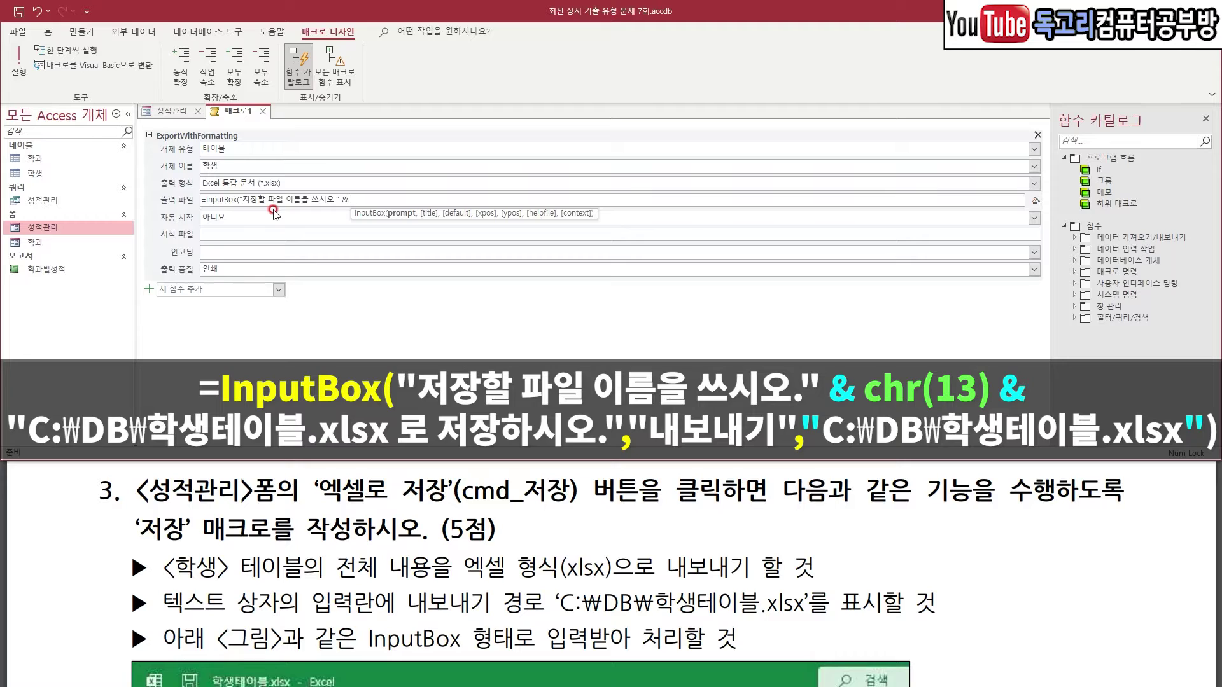
pyautogui.write(' chr(13')
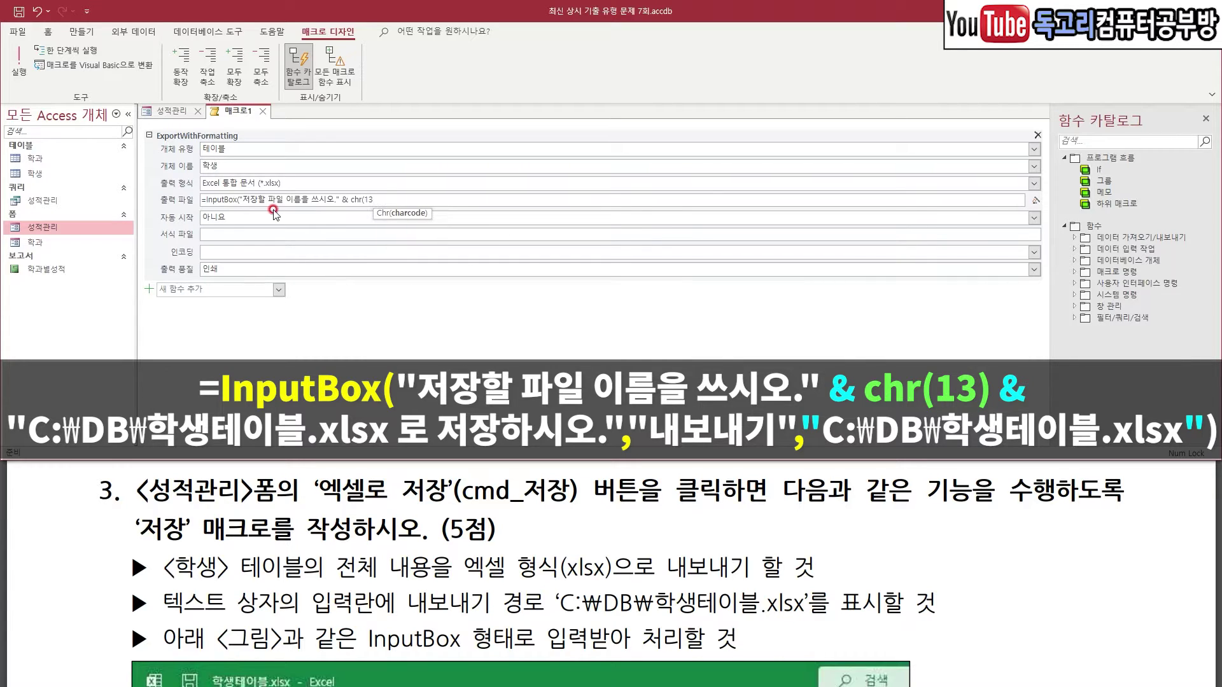
pyautogui.write(')')
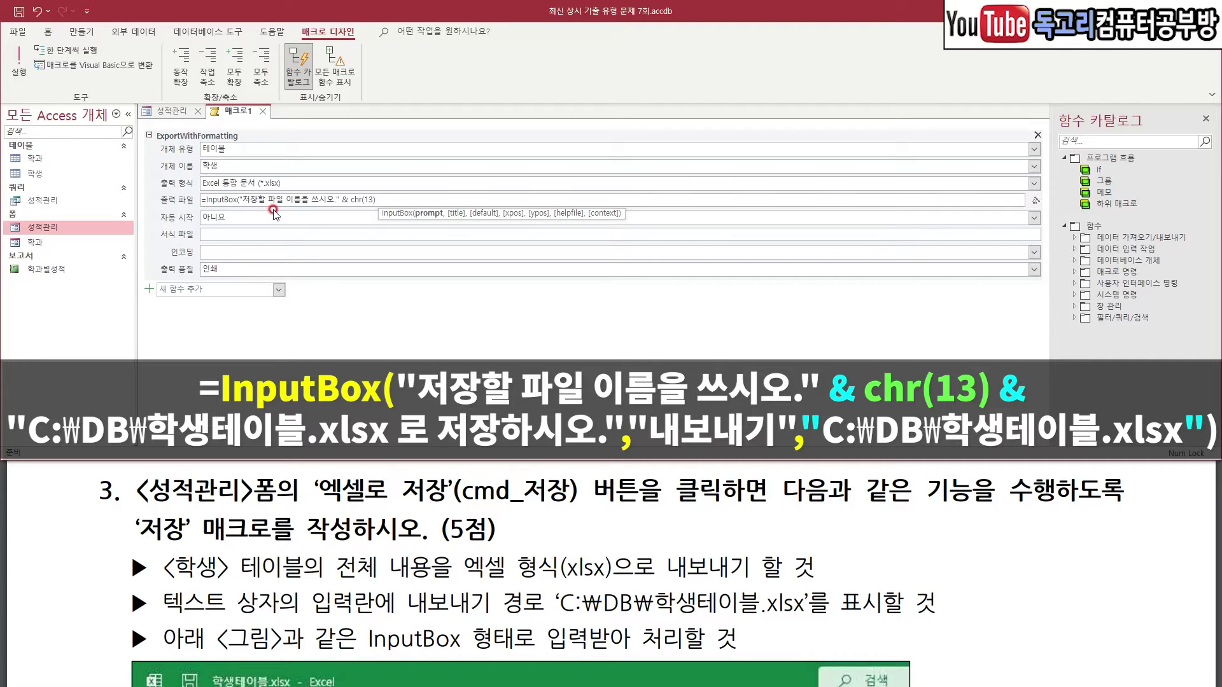
pyautogui.write(' &')
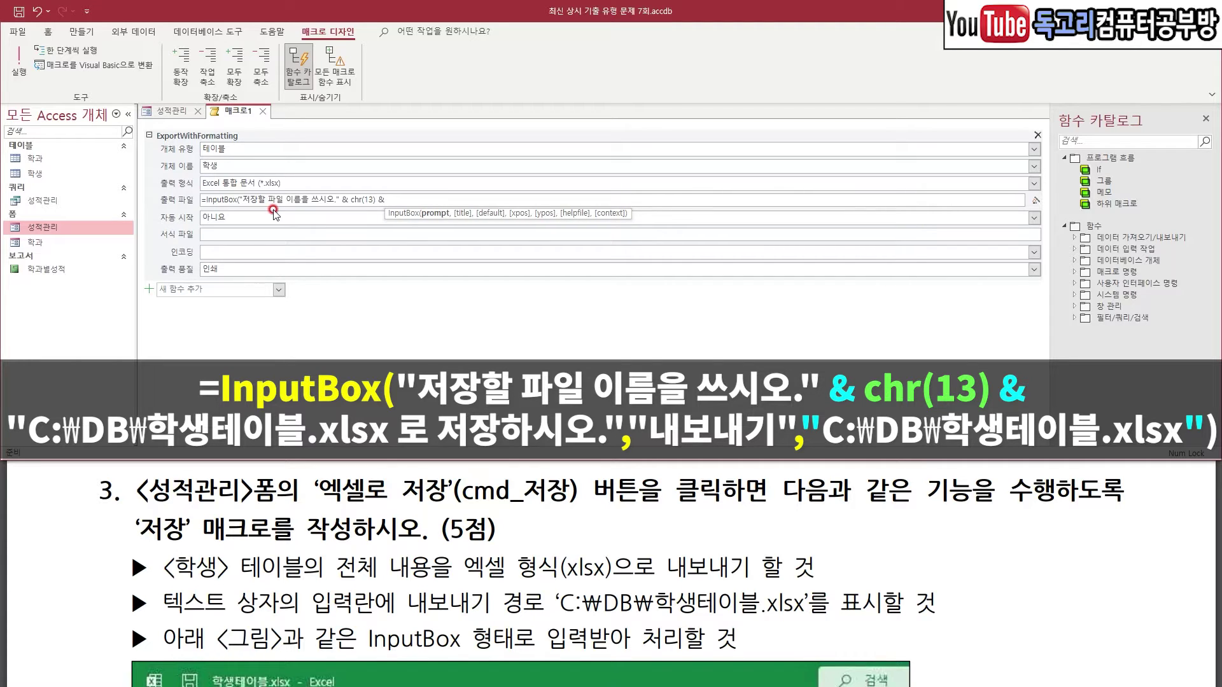
# - Add the prompt's second line, "C:\DB\학생테이블.xlsx 로 저장하시오.", to the InputBox expression
pyautogui.write(' "')
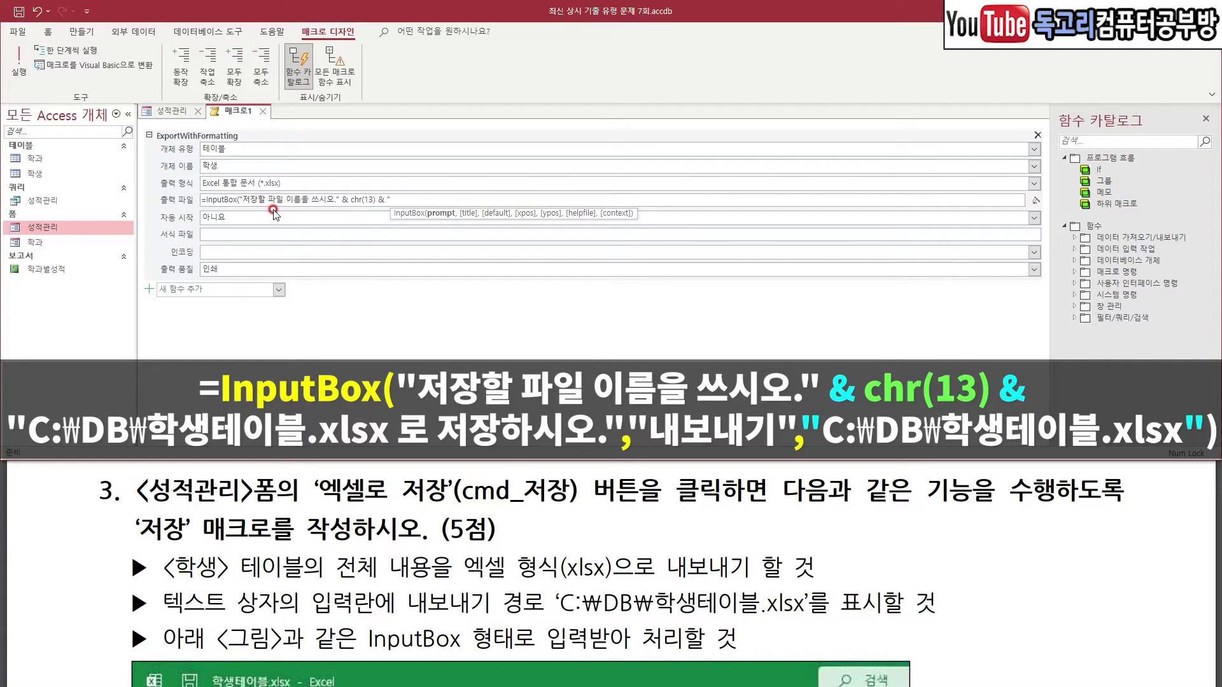
pyautogui.press('capslock')
pyautogui.write('C:')
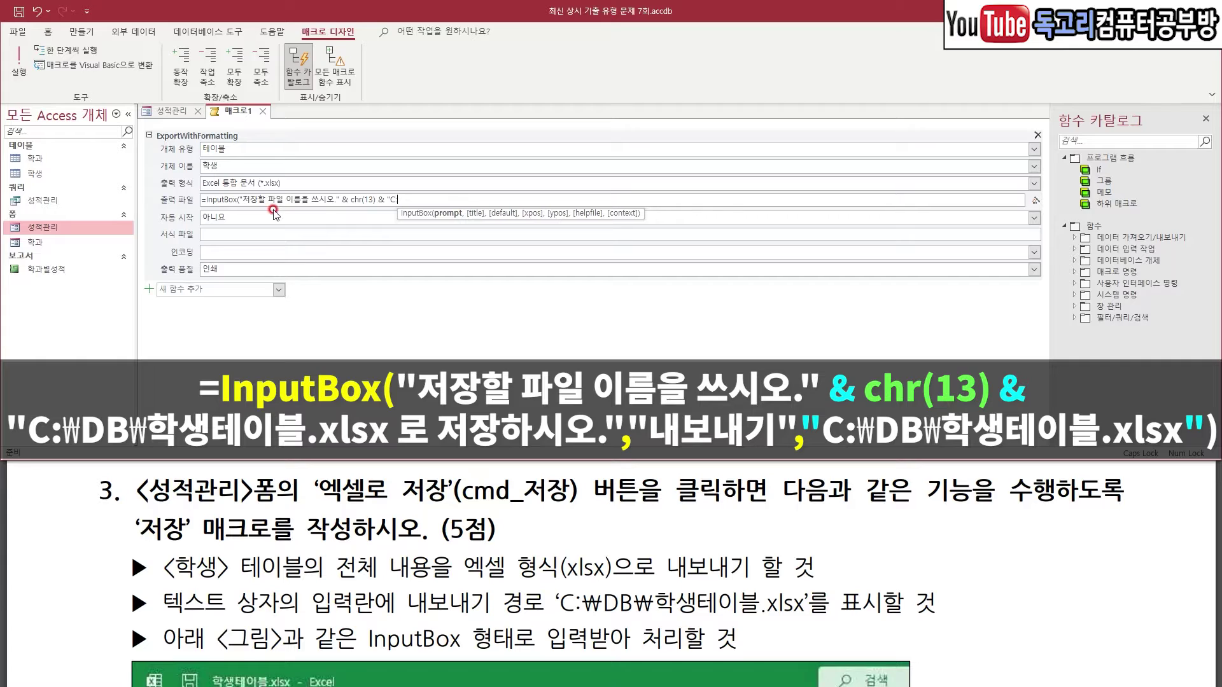
pyautogui.write('\\DB\\')
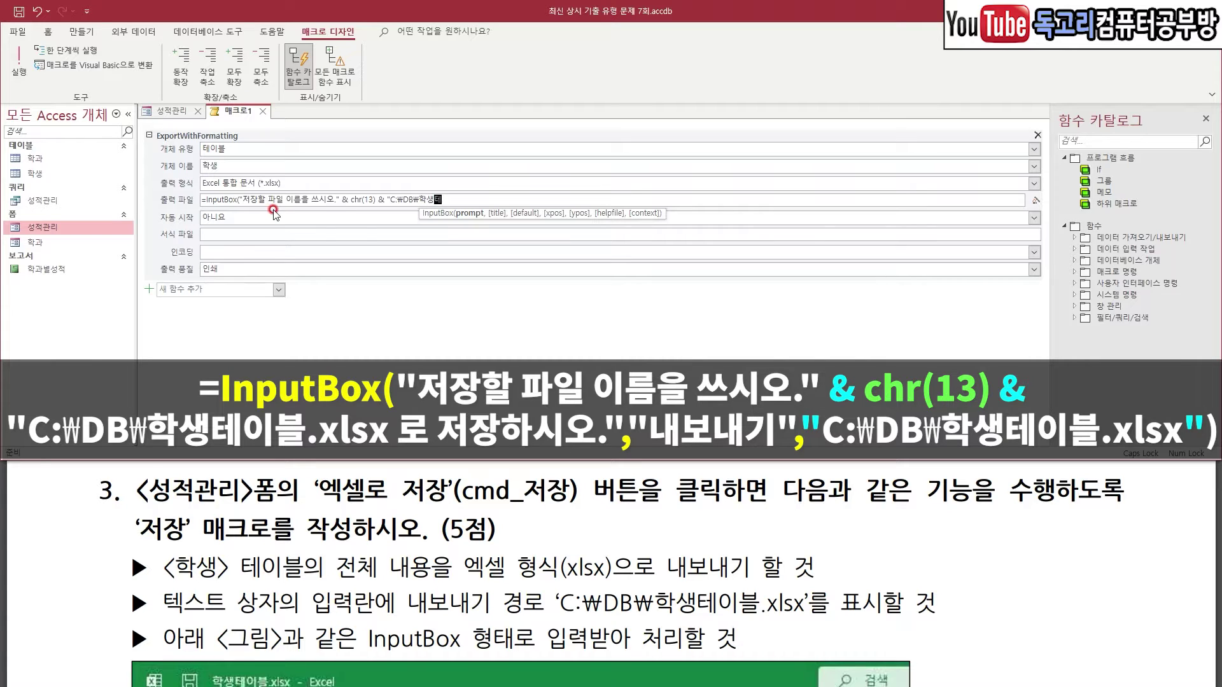
pyautogui.write('학생테이블')
pyautogui.press('capslock')
pyautogui.write('.xl')
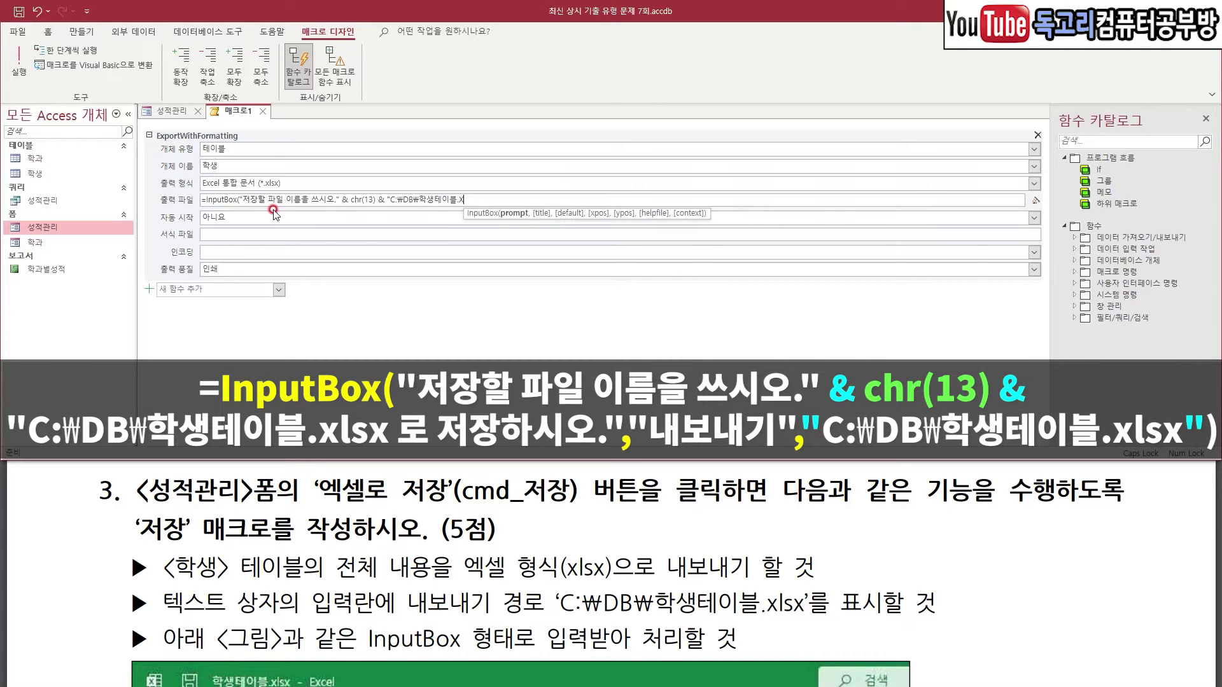
pyautogui.write('sx')
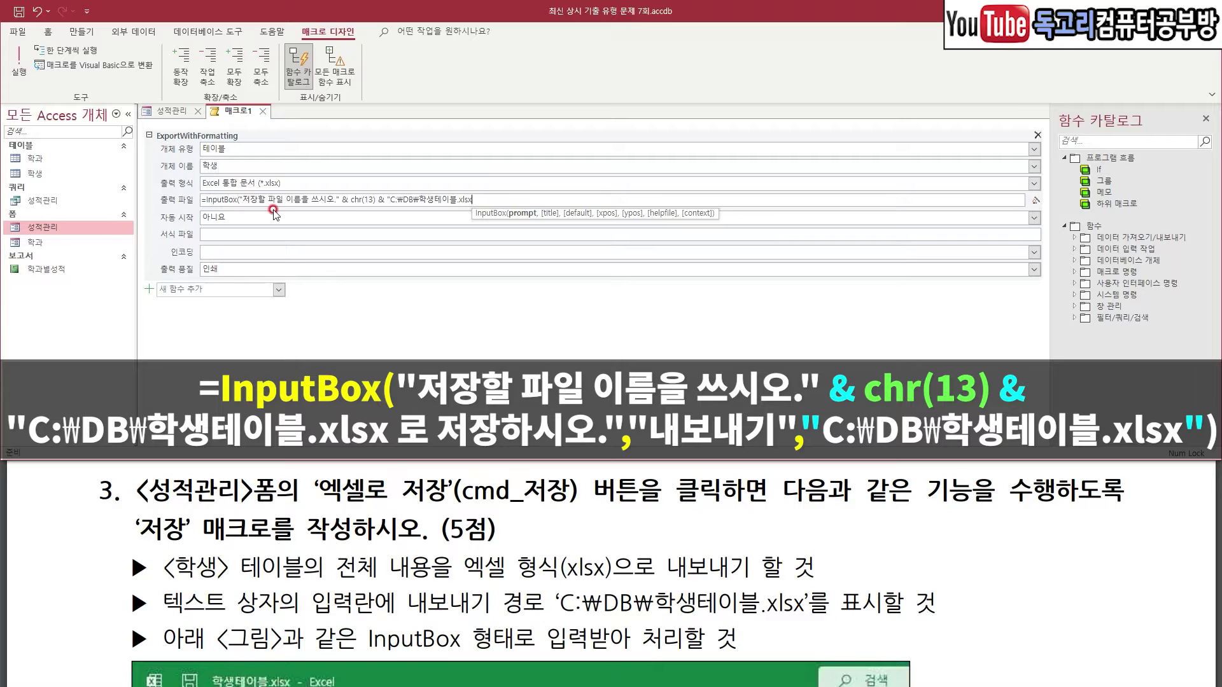
pyautogui.write(' 로 저장하시오')
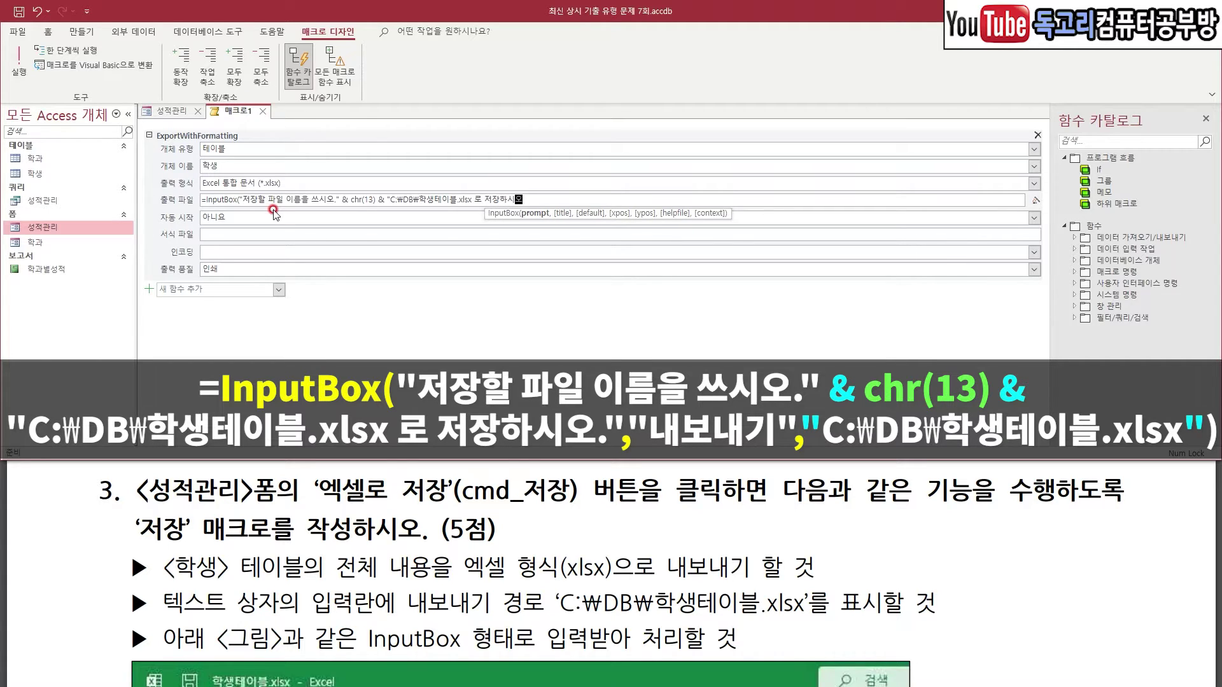
pyautogui.write('."')
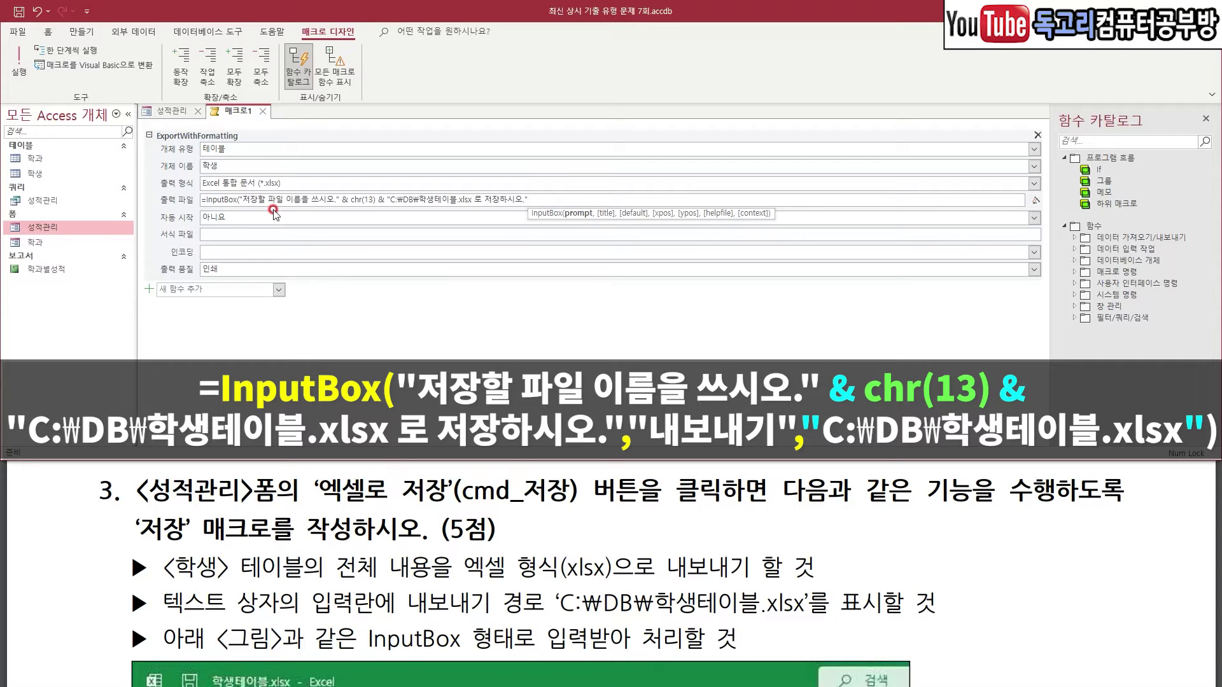
# - Complete the InputBox expression with the title "내보내기" and the default value "C:\DB\학생테이블.xlsx", closing the parenthesis
pyautogui.write(',')
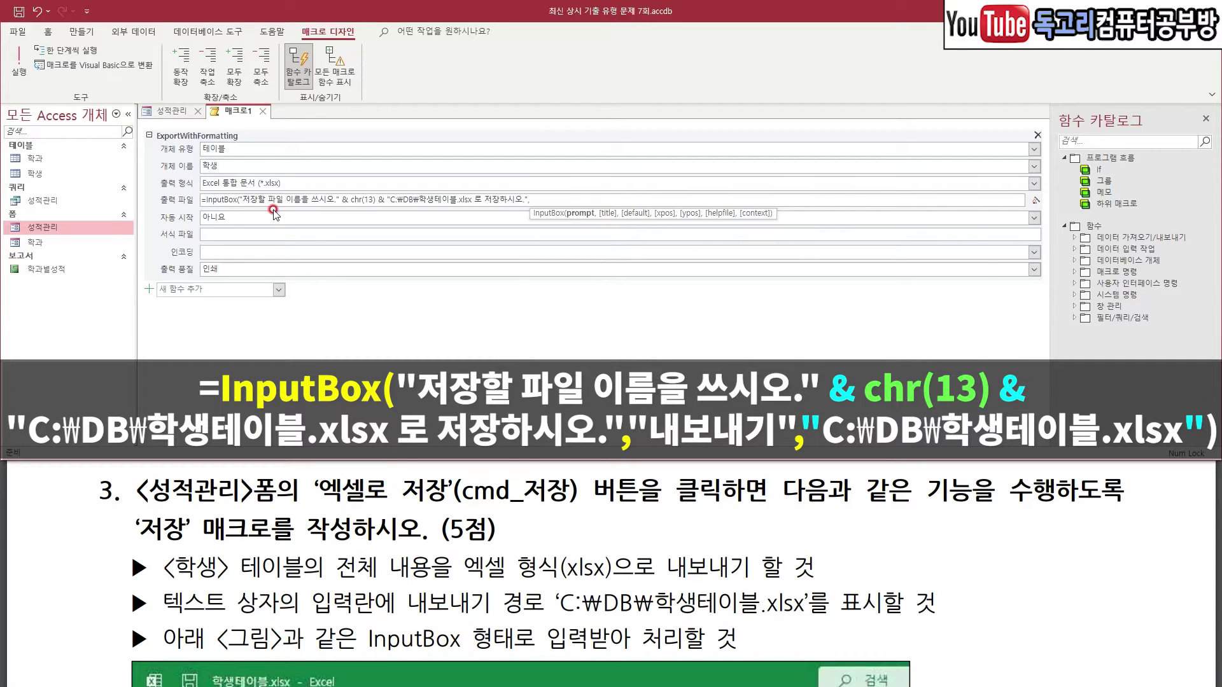
pyautogui.write('"')
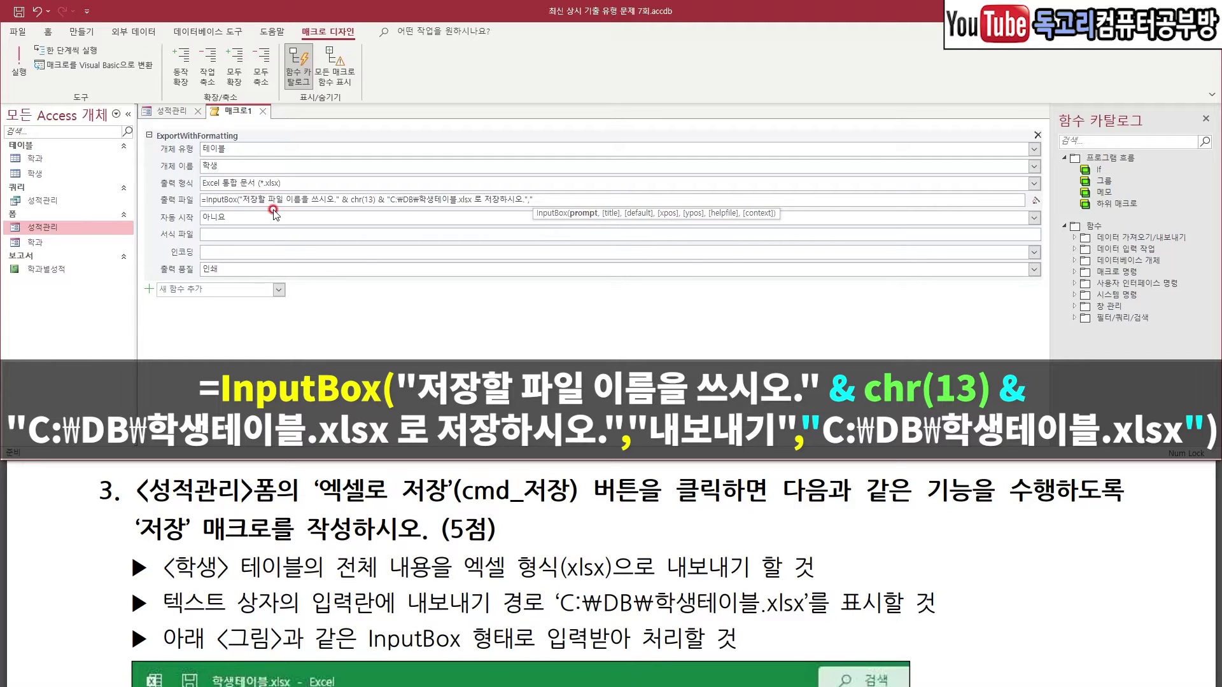
pyautogui.write('내보내기",')
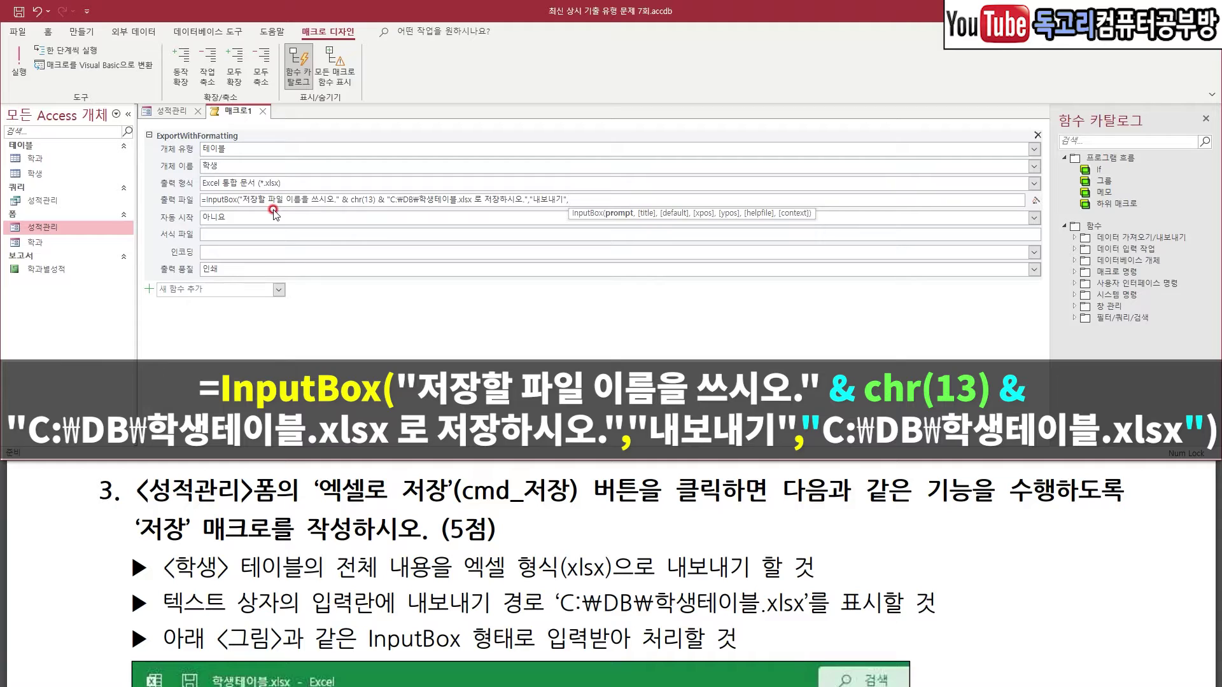
pyautogui.write('"')
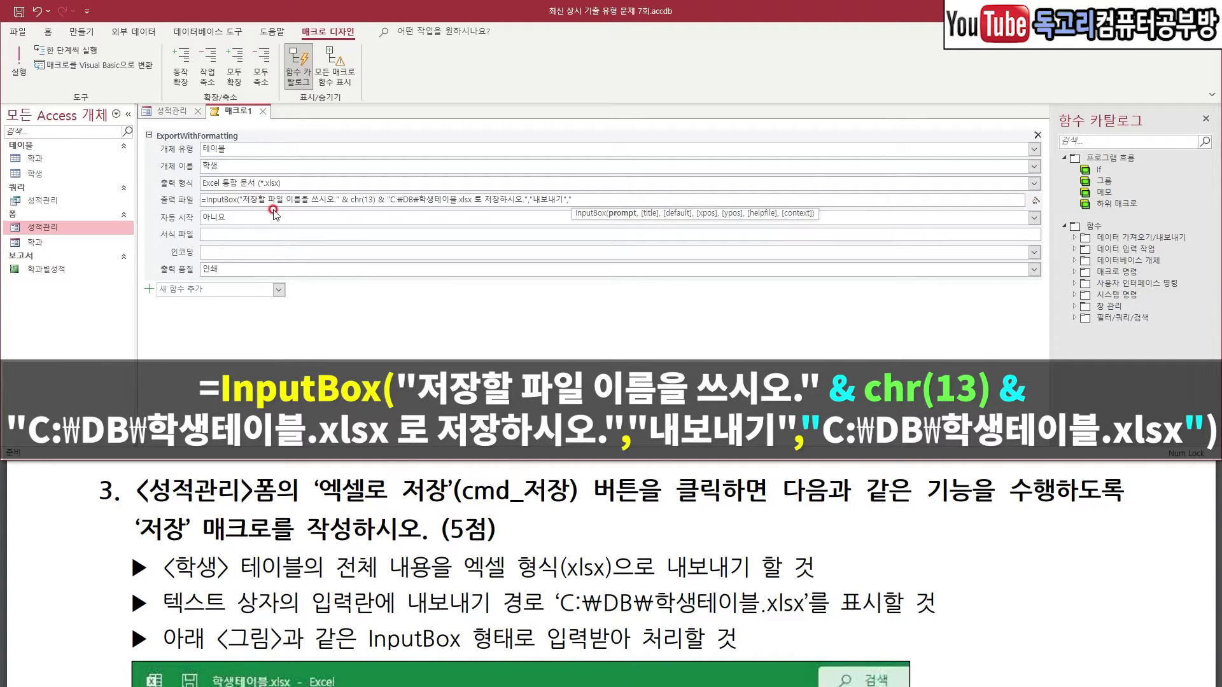
pyautogui.press('capslock')
pyautogui.write('C:')
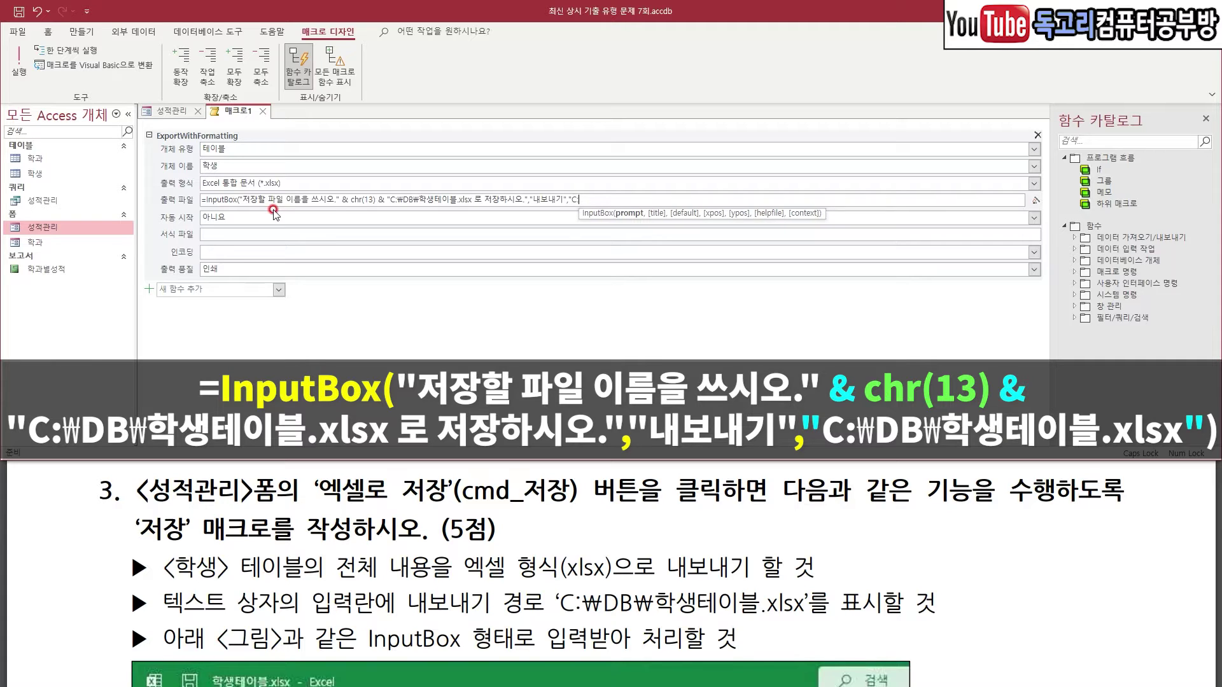
pyautogui.write('\\DB')
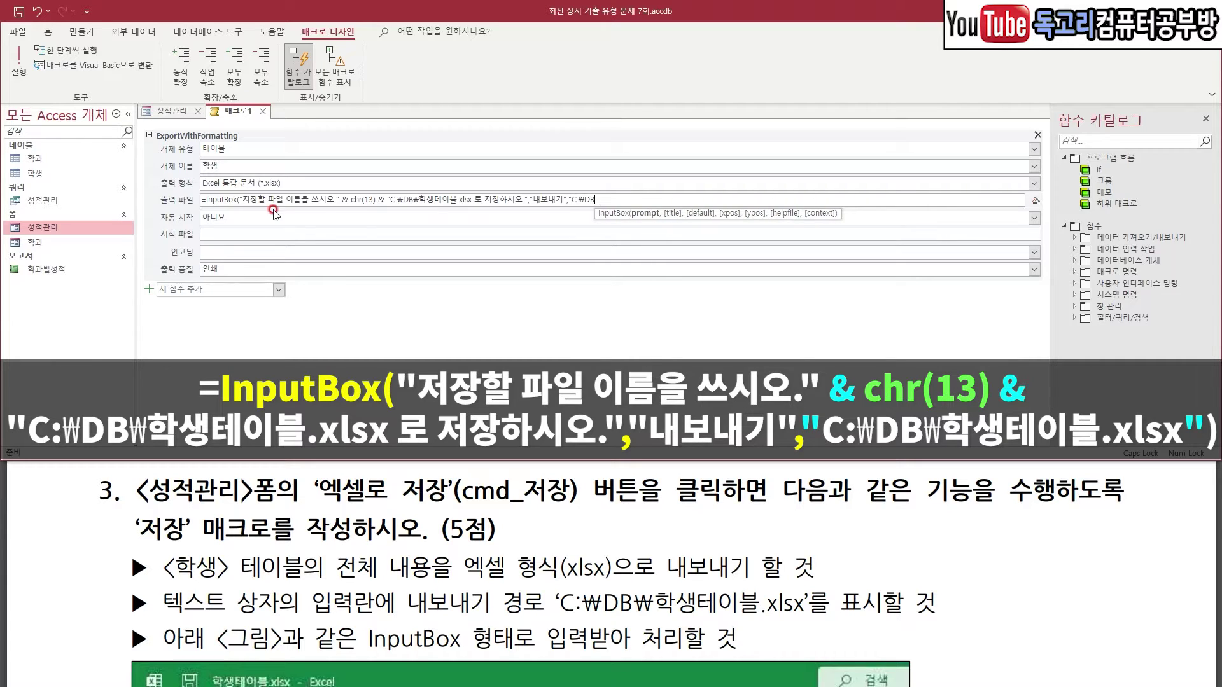
pyautogui.write('\\')
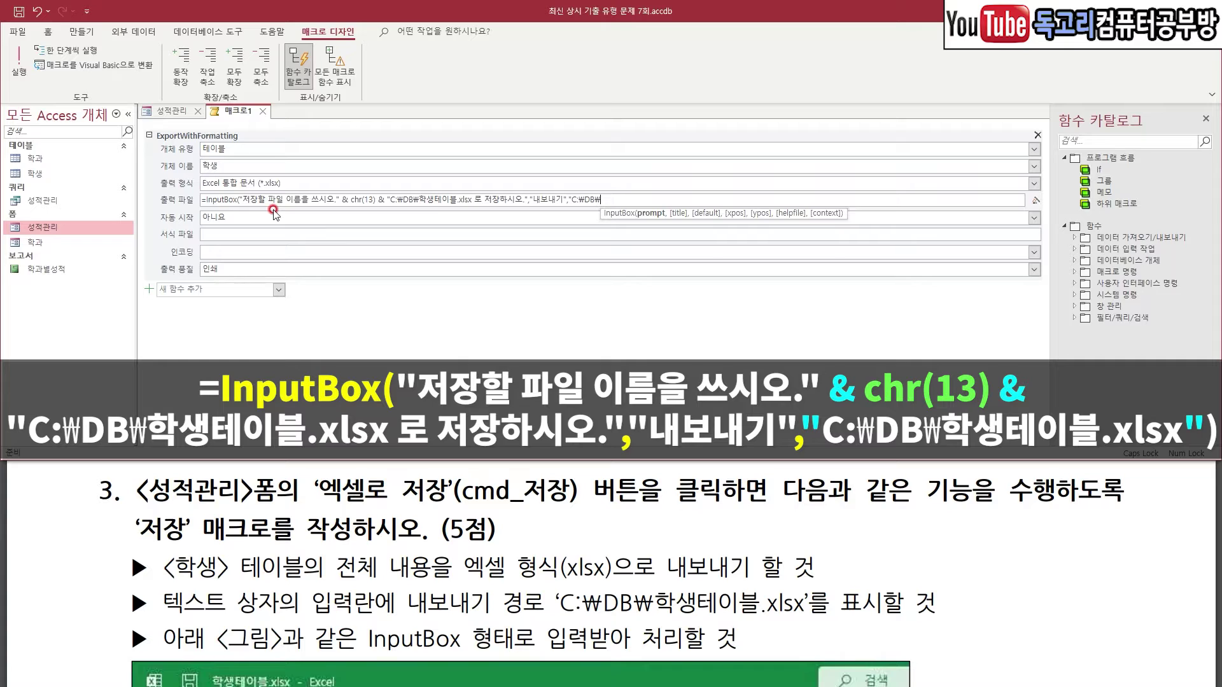
pyautogui.write('학생테이블.xlsx')
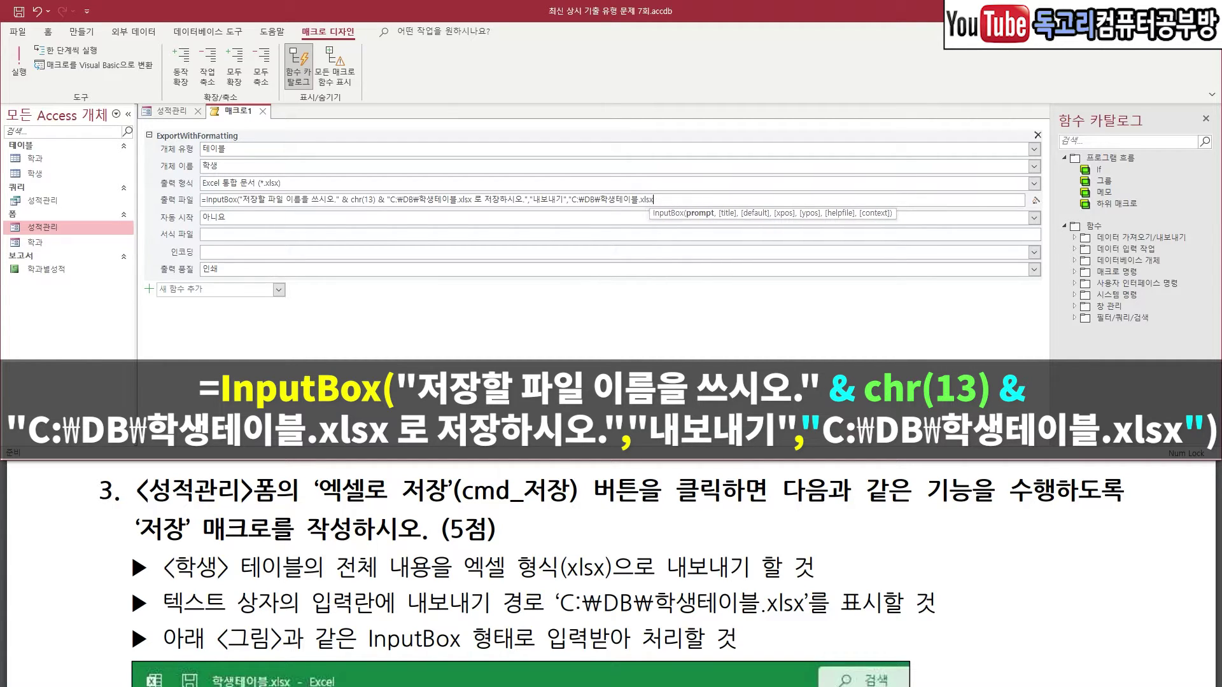
pyautogui.write('")')
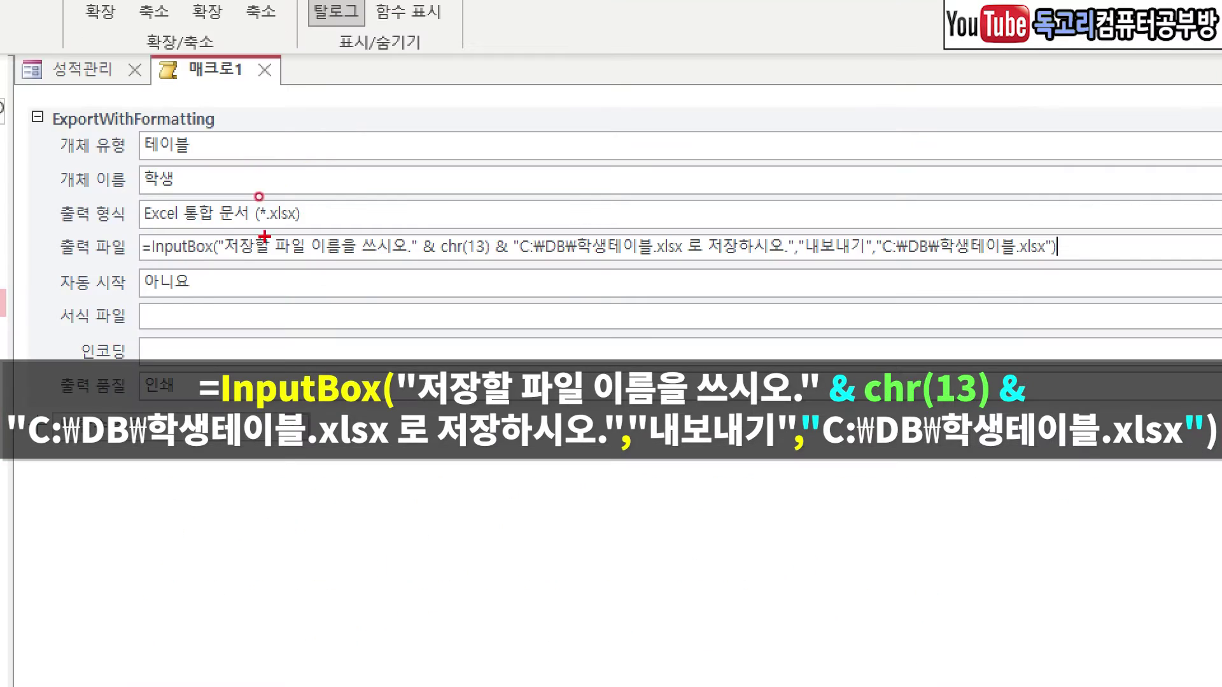
pyautogui.moveTo(234, 266); pyautogui.dragTo(398, 260)
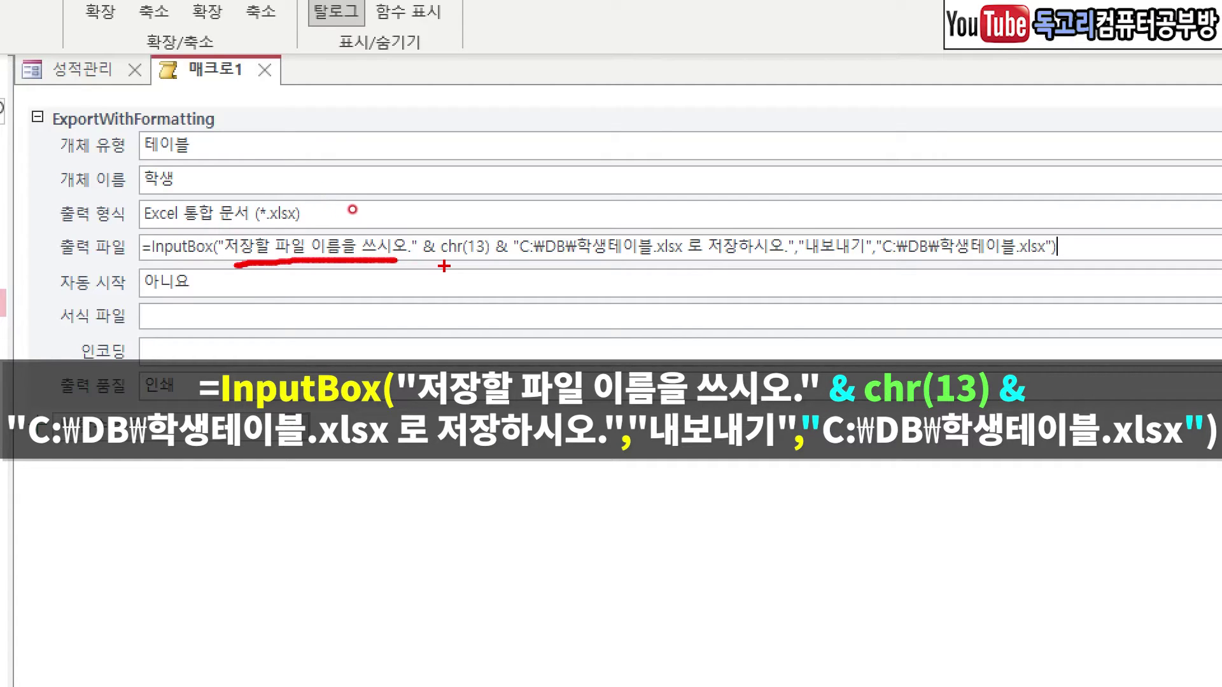
pyautogui.moveTo(444, 268); pyautogui.dragTo(786, 265)
pyautogui.moveTo(830, 217)
pyautogui.mouseDown()
pyautogui.moveTo(844, 227)
pyautogui.moveTo(864, 207)
pyautogui.mouseUp()
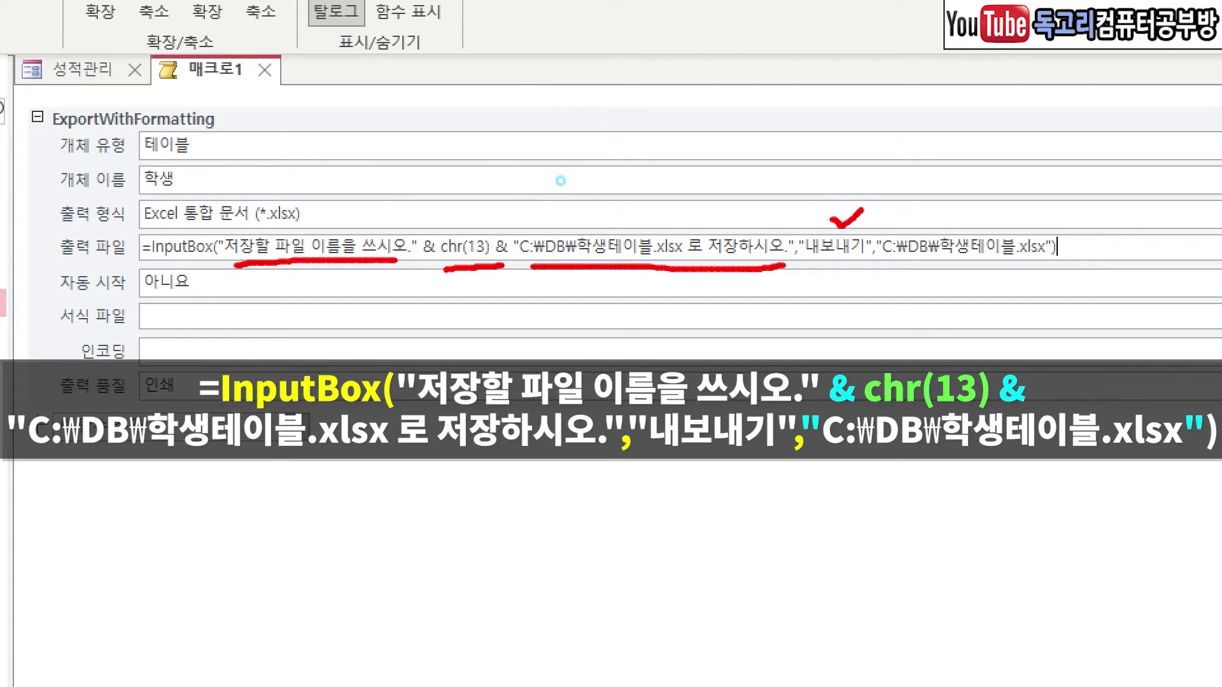
# - Save the export macro under the name 저장 and close its design window
pyautogui.moveTo(885, 267); pyautogui.dragTo(1048, 263)
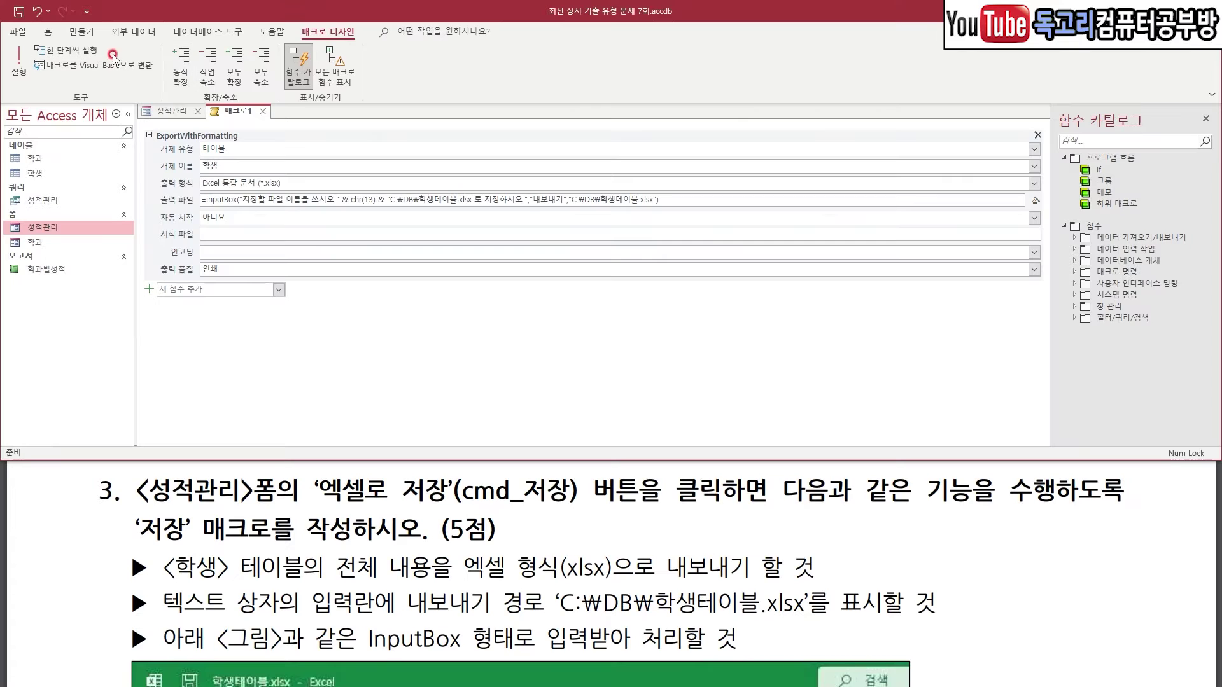
pyautogui.click(19, 11)
pyautogui.write('저장')
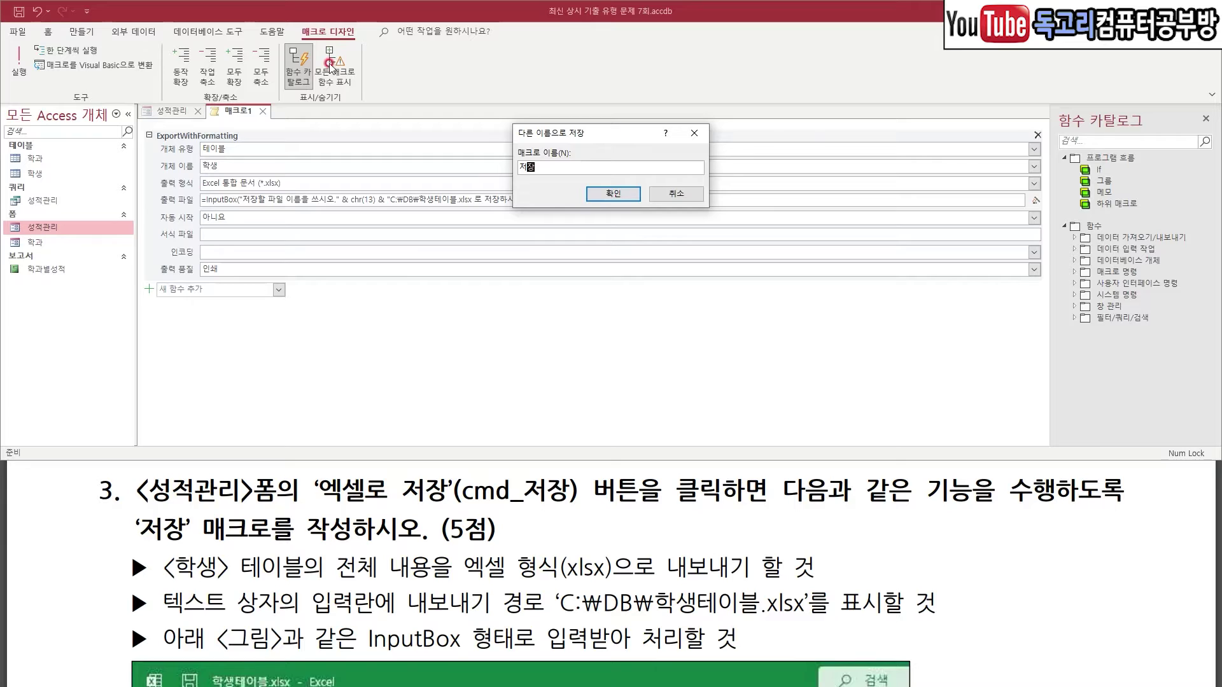
pyautogui.click(612, 194)
pyautogui.moveTo(219, 117)
pyautogui.mouseDown()
pyautogui.moveTo(238, 117)
pyautogui.moveTo(248, 101)
pyautogui.moveTo(259, 118)
pyautogui.mouseUp()
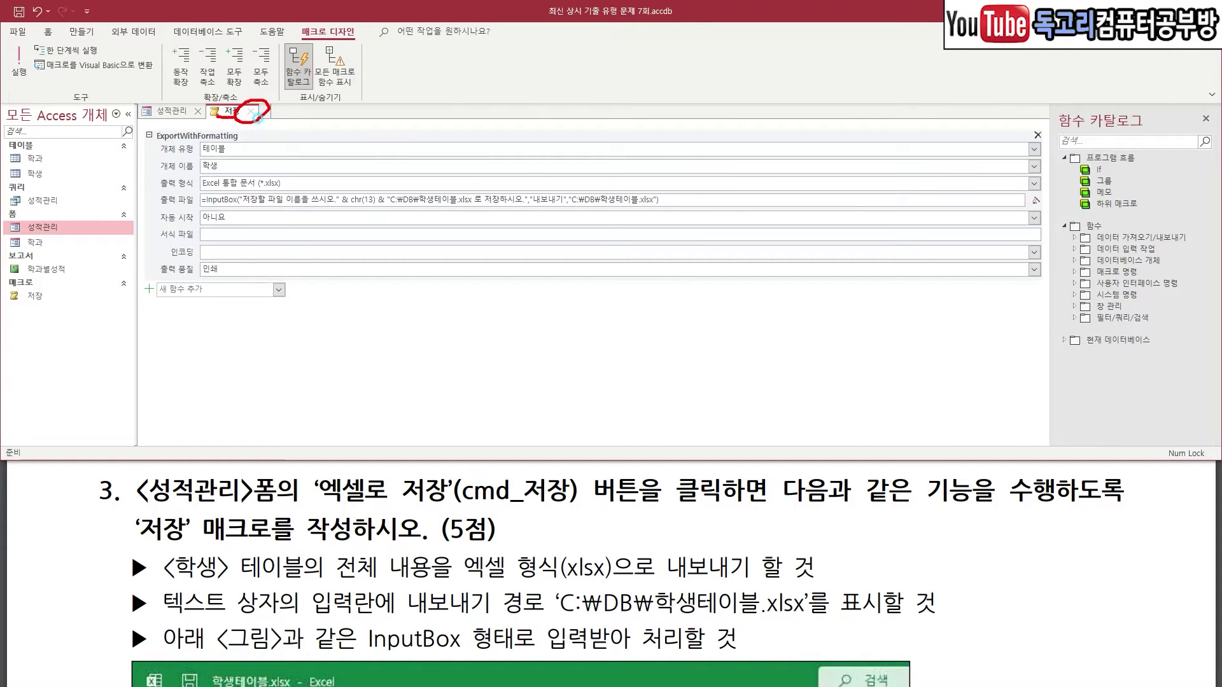
pyautogui.press('Escape')
pyautogui.click(251, 112)
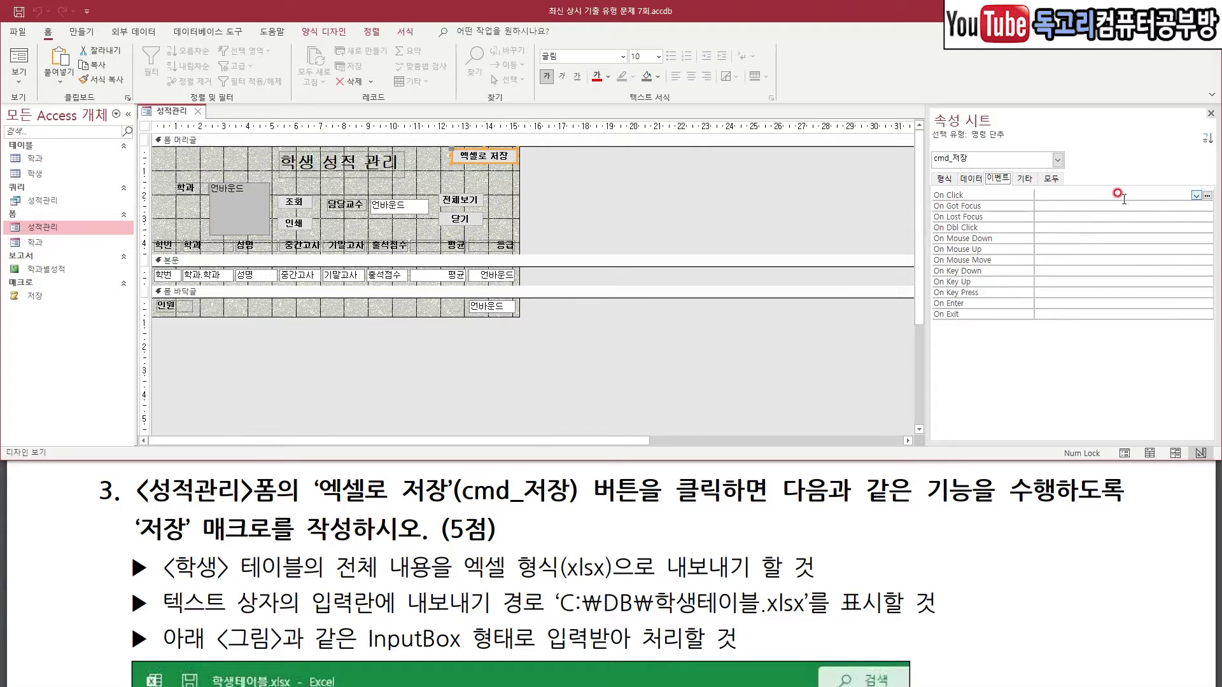
# - Assign the 저장 macro to the On Click event of the cmd_저장 command button
pyautogui.click(1196, 195)
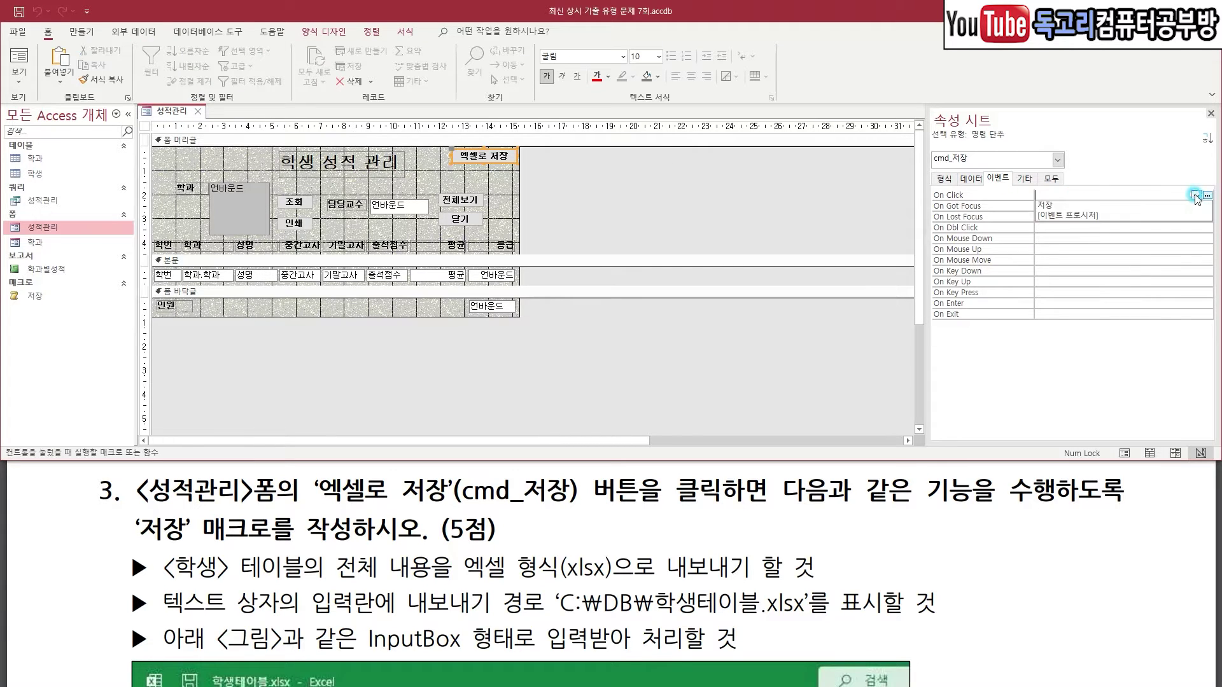
pyautogui.click(1068, 206)
pyautogui.moveTo(575, 163)
pyautogui.mouseDown()
pyautogui.moveTo(458, 114)
pyautogui.moveTo(546, 171)
pyautogui.moveTo(584, 162)
pyautogui.mouseUp()
pyautogui.moveTo(1026, 172); pyautogui.dragTo(999, 188)
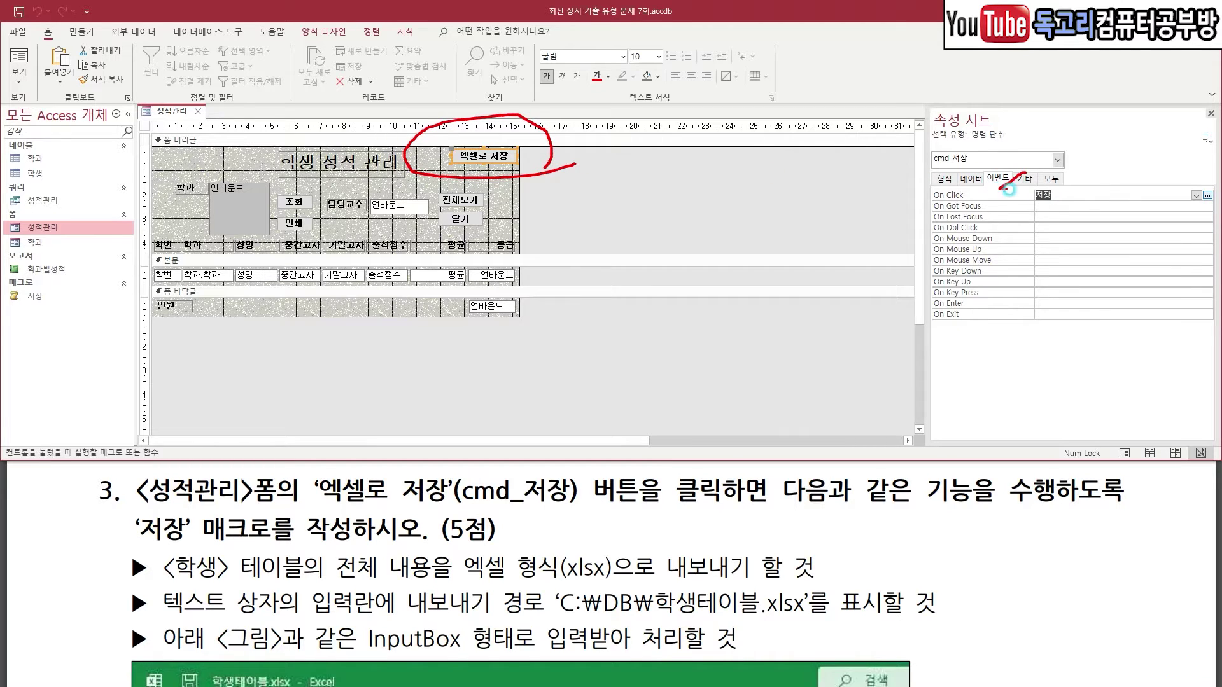
pyautogui.moveTo(1067, 206)
pyautogui.mouseDown()
pyautogui.moveTo(1044, 180)
pyautogui.moveTo(1063, 210)
pyautogui.mouseUp()
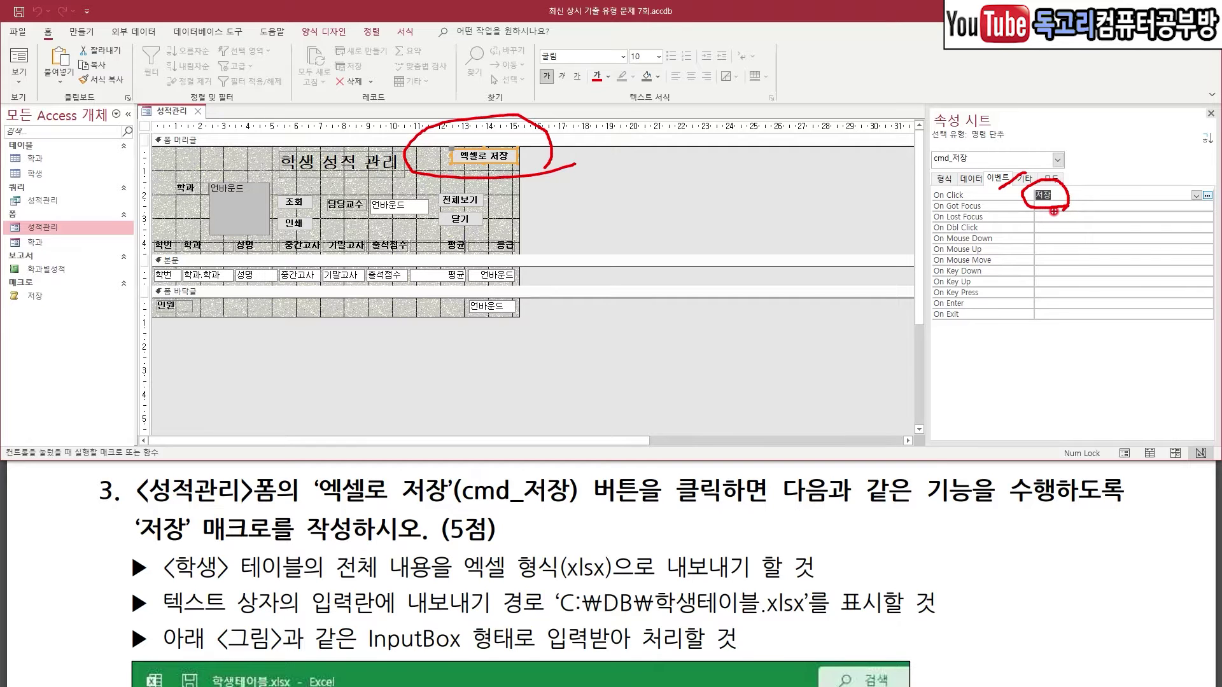
pyautogui.press('Escape')
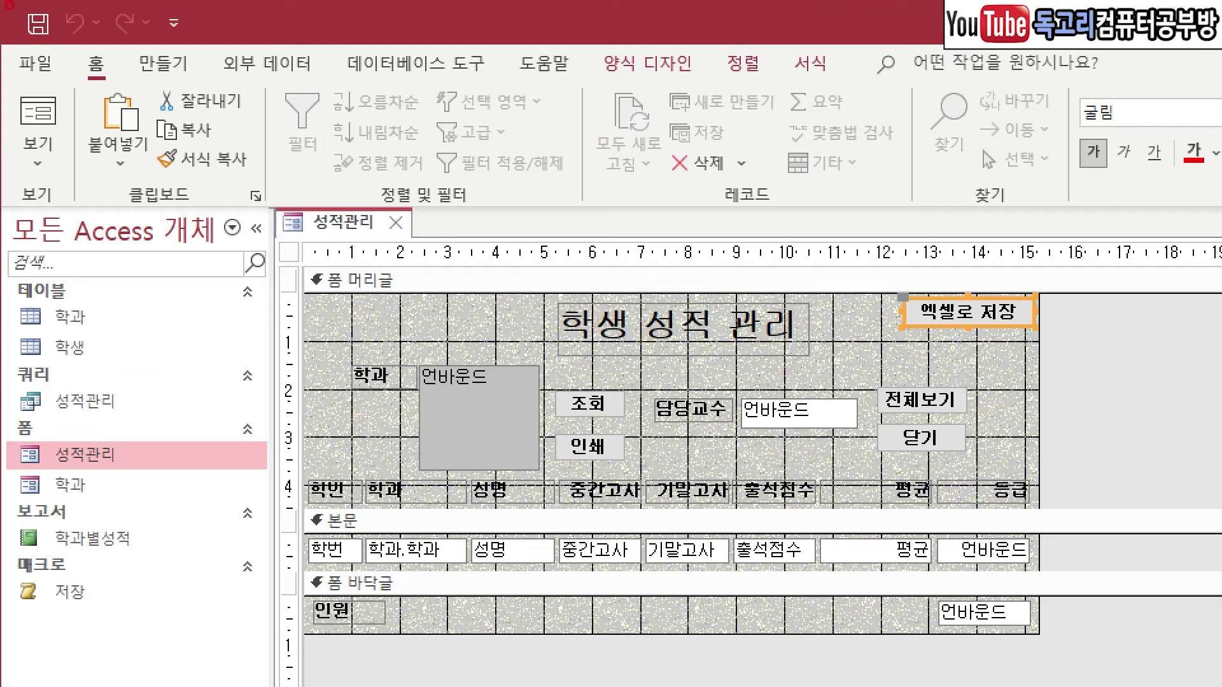
# - Show the 성적관리 form in Form view and run 엑셀로 저장, accepting the default path C:\DB\학생테이블.xlsx
pyautogui.moveTo(41, 5)
pyautogui.mouseDown()
pyautogui.moveTo(6, 35)
pyautogui.moveTo(12, 74)
pyautogui.mouseUp()
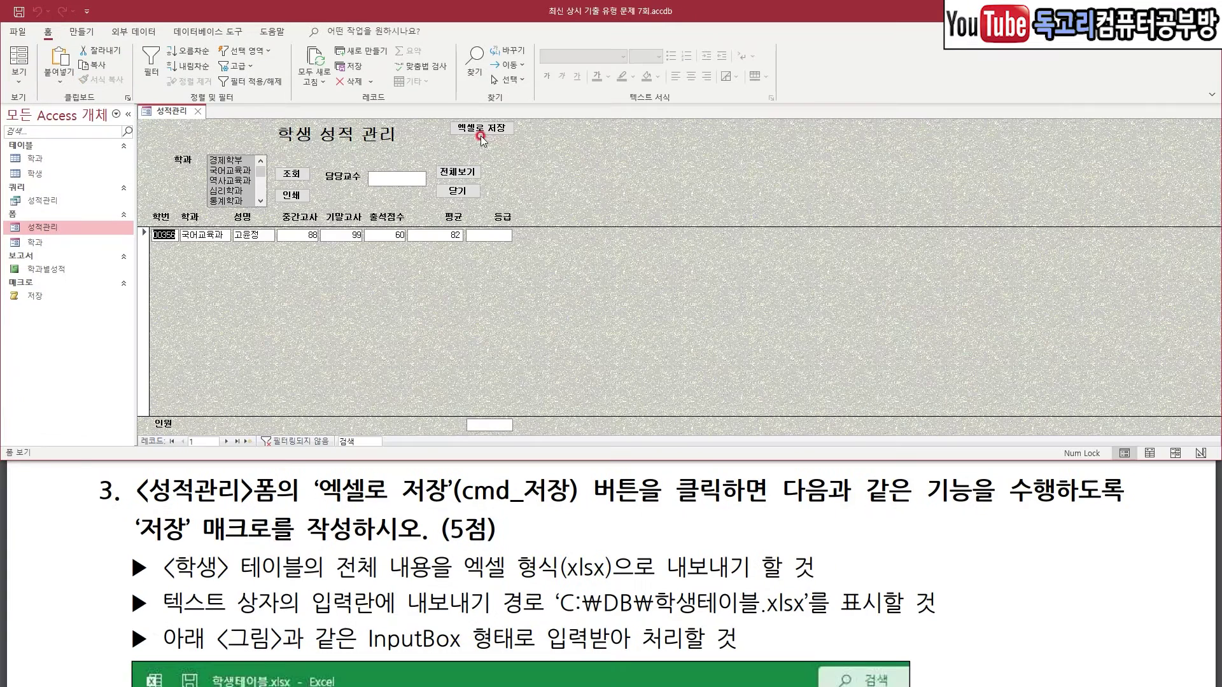
pyautogui.moveTo(1031, 276); pyautogui.dragTo(898, 295)
pyautogui.moveTo(449, 148)
pyautogui.mouseDown()
pyautogui.moveTo(535, 105)
pyautogui.moveTo(507, 142)
pyautogui.mouseUp()
pyautogui.click(491, 130)
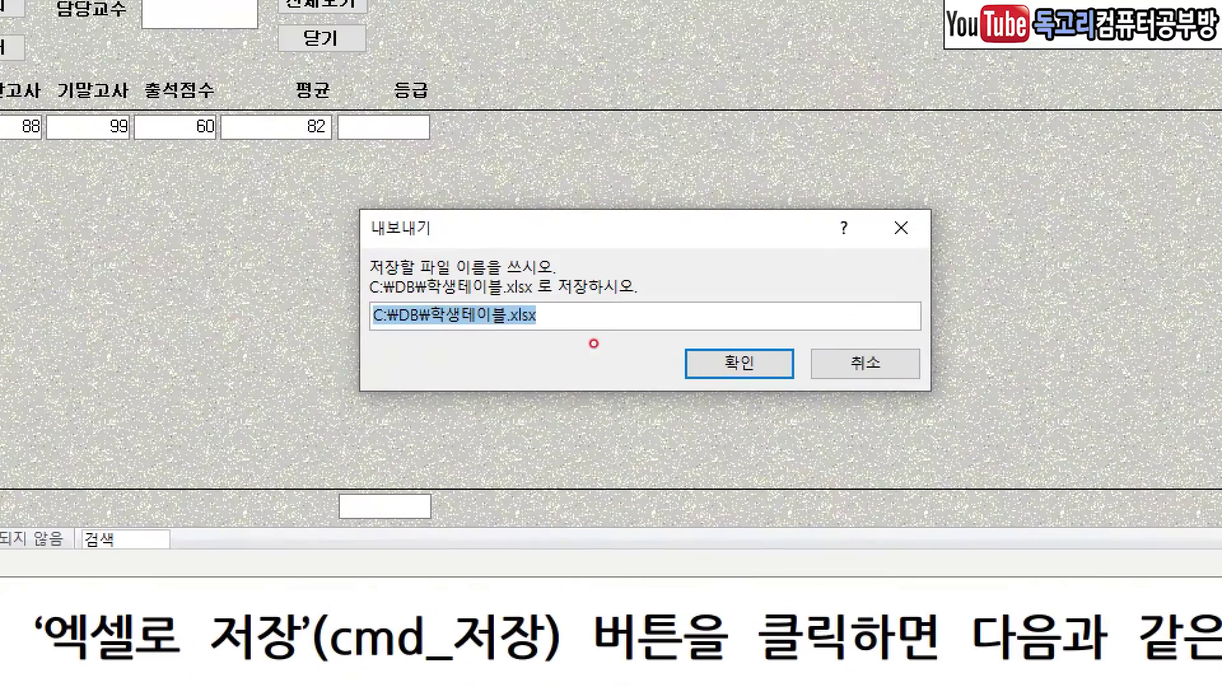
pyautogui.click(614, 304)
pyautogui.click(626, 317)
pyautogui.moveTo(795, 364)
pyautogui.mouseDown()
pyautogui.moveTo(699, 318)
pyautogui.moveTo(744, 388)
pyautogui.mouseUp()
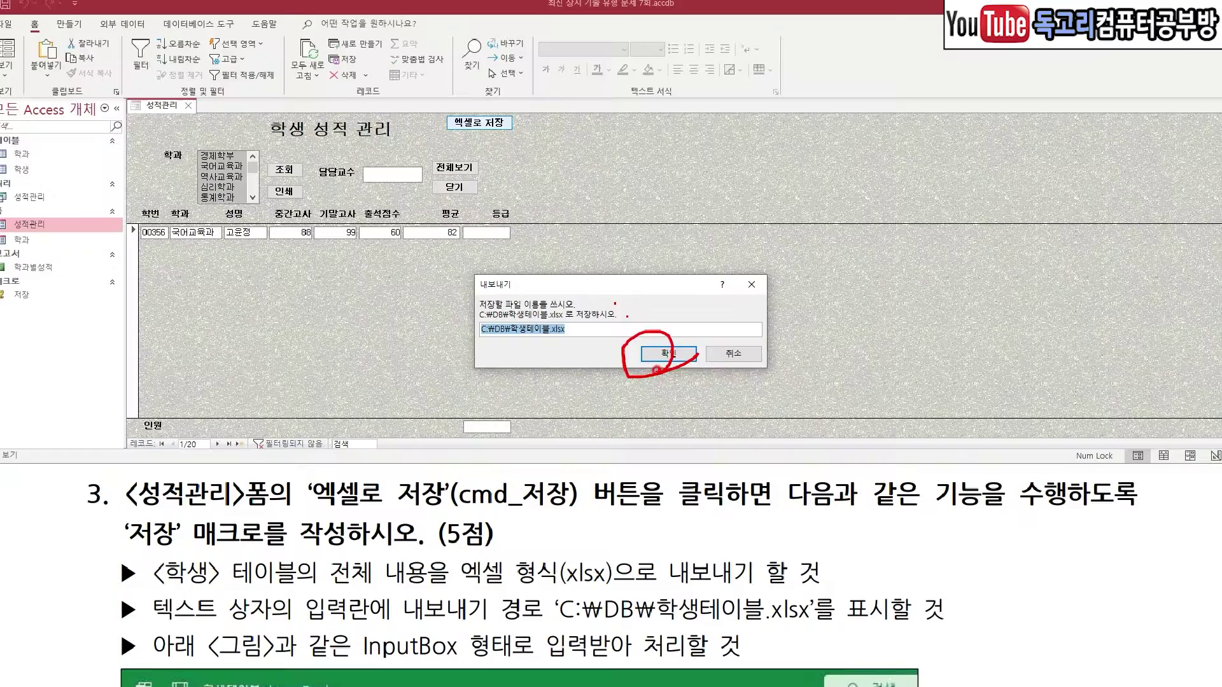
pyautogui.click(664, 355)
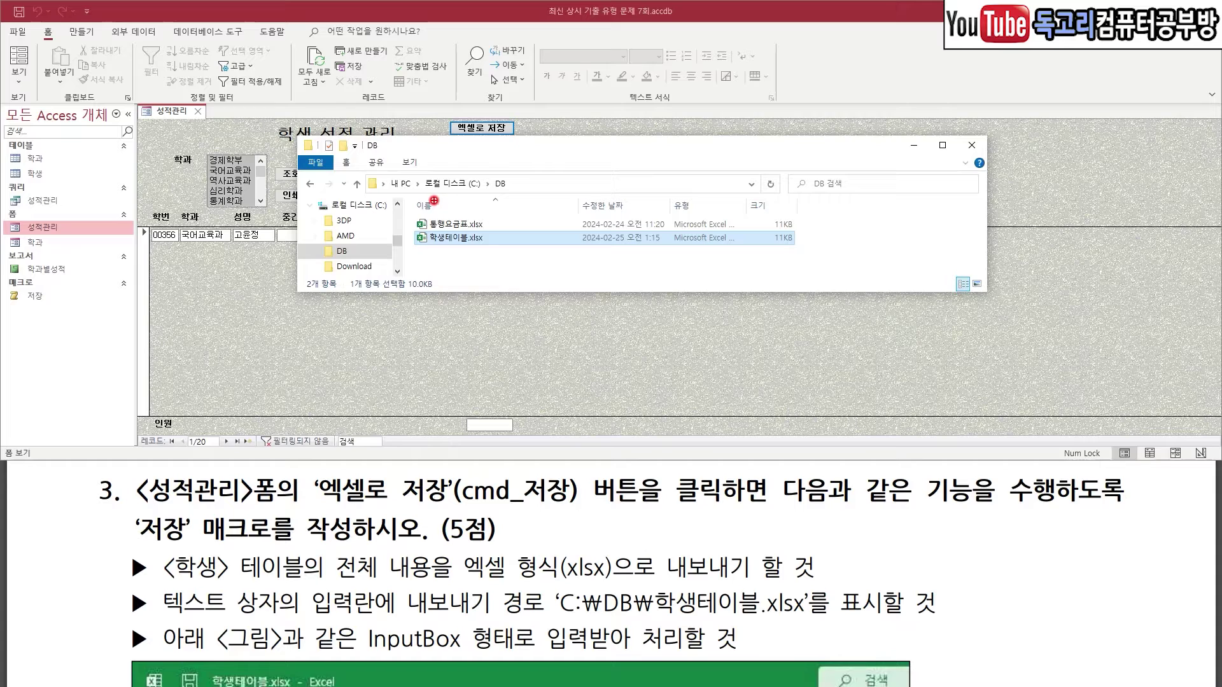
# - Check the C:\DB folder for the exported 학생테이블.xlsx file and its modification date
pyautogui.moveTo(389, 189)
pyautogui.mouseDown()
pyautogui.moveTo(526, 192)
pyautogui.moveTo(545, 154)
pyautogui.mouseUp()
pyautogui.moveTo(429, 250); pyautogui.dragTo(480, 252)
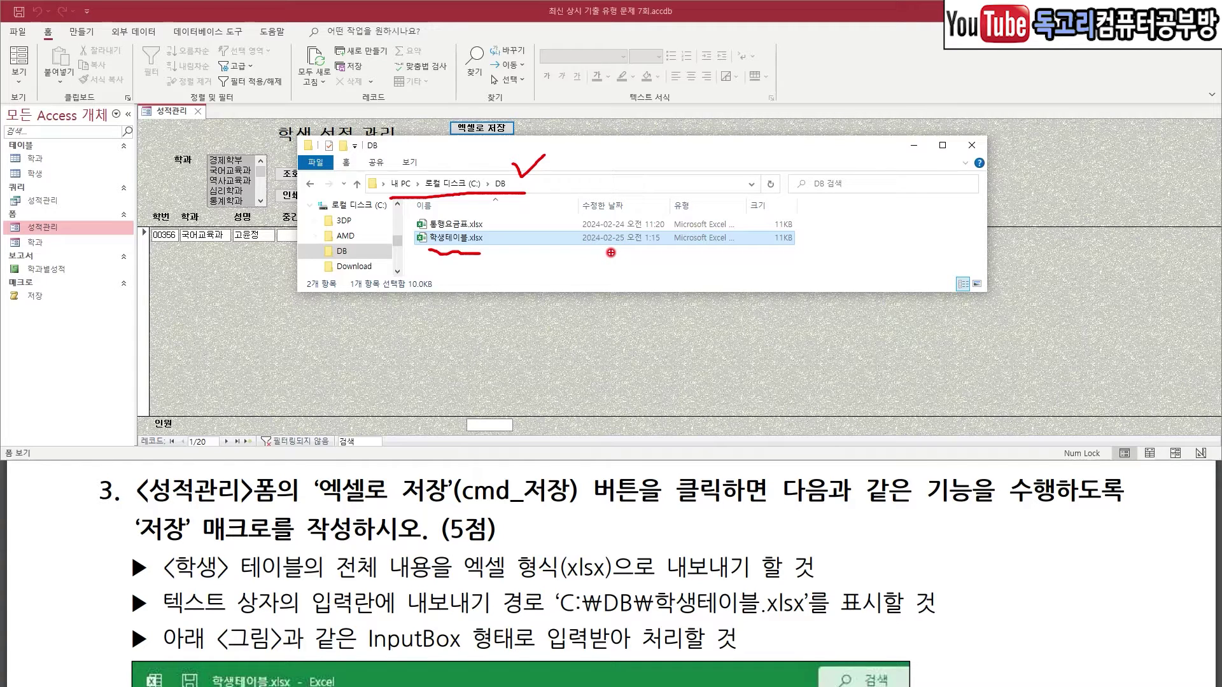
pyautogui.moveTo(582, 253); pyautogui.dragTo(656, 253)
pyautogui.press('Escape')
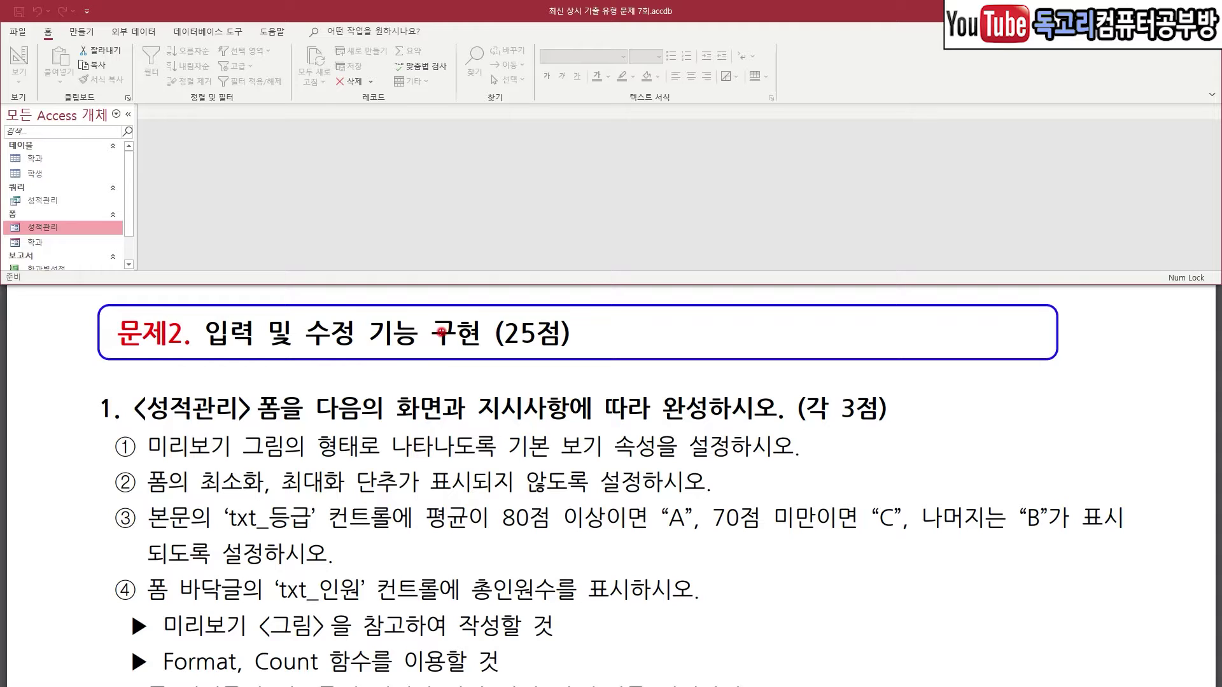
# - Open the 성적관리 form in Design view
pyautogui.moveTo(241, 446)
pyautogui.mouseDown()
pyautogui.moveTo(169, 351)
pyautogui.moveTo(245, 454)
pyautogui.mouseUp()
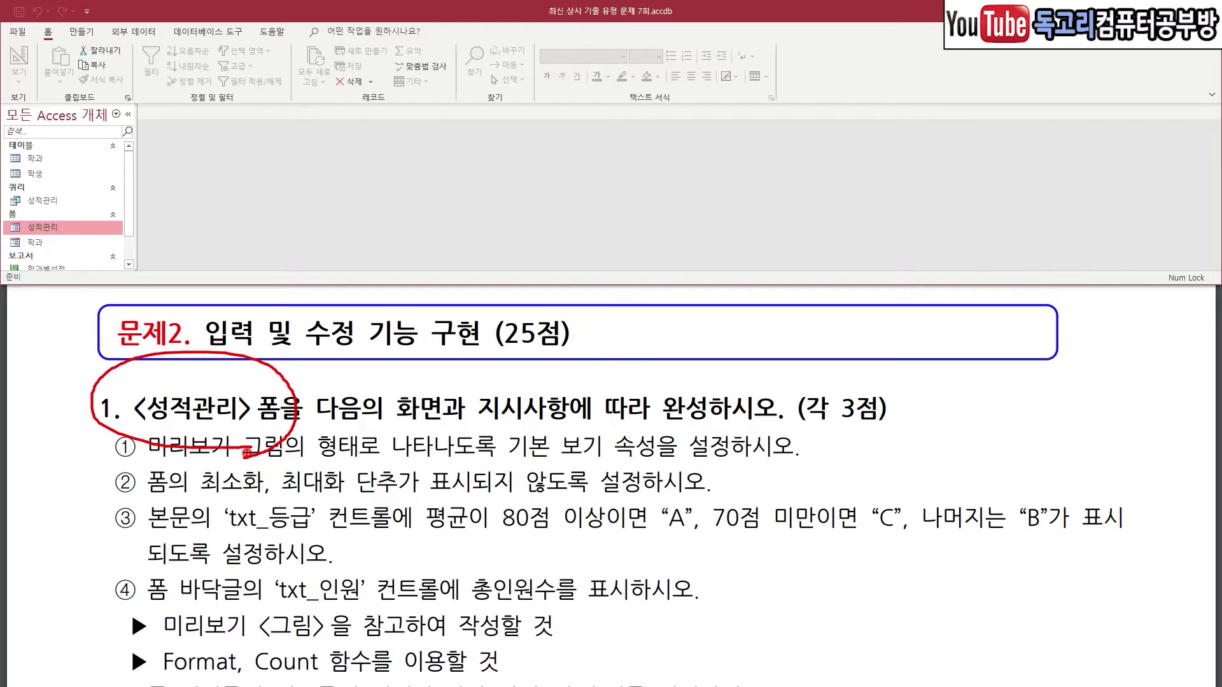
pyautogui.click(77, 227)
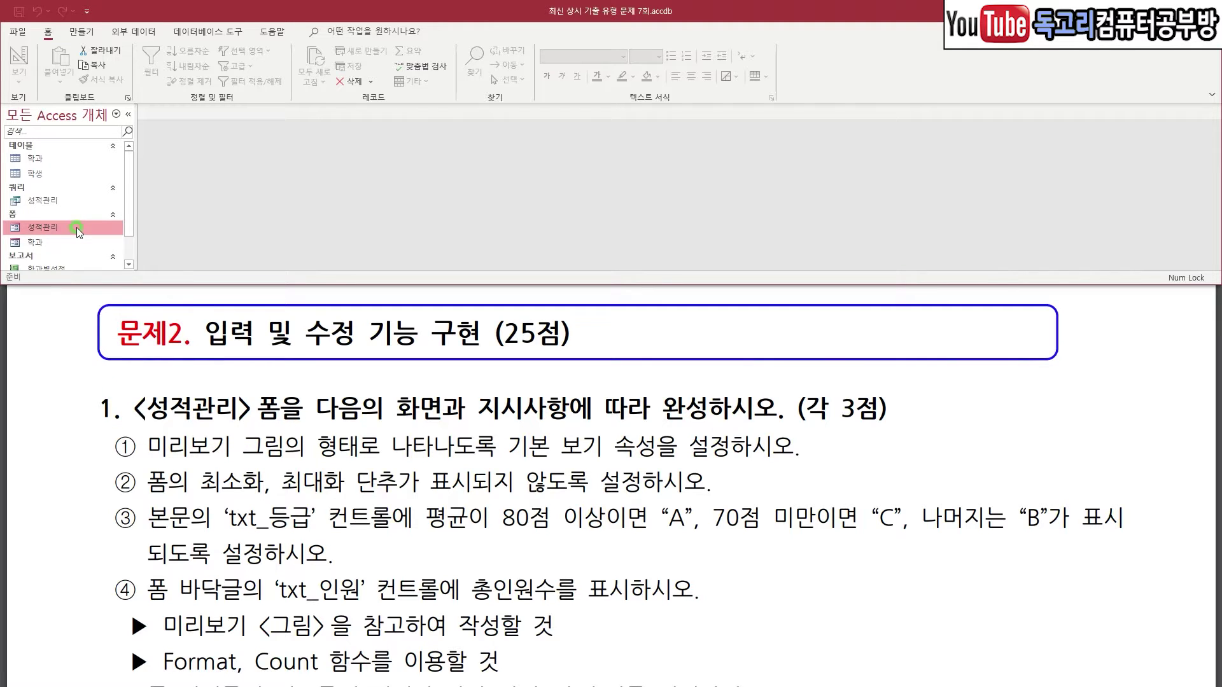
pyautogui.rightClick(77, 228)
pyautogui.click(129, 274)
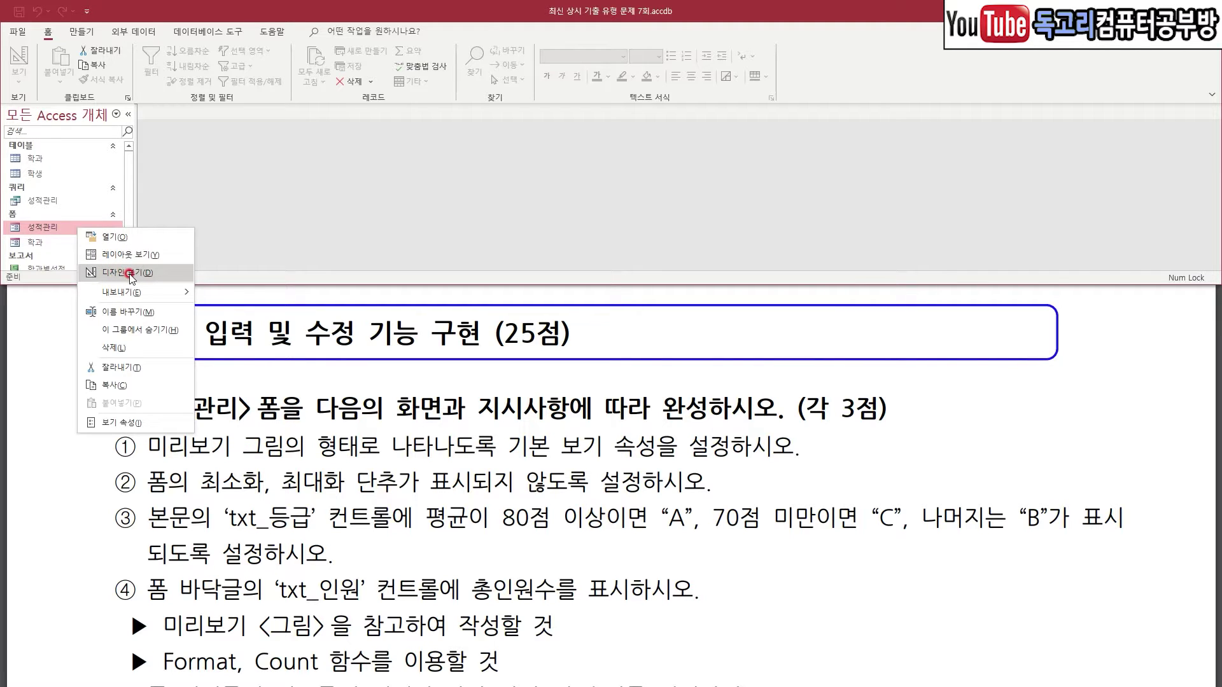
# - Set the 성적관리 form's 기본 보기 property to 연속 폼, matching the preview picture in the task document
pyautogui.moveTo(138, 467); pyautogui.dragTo(673, 467)
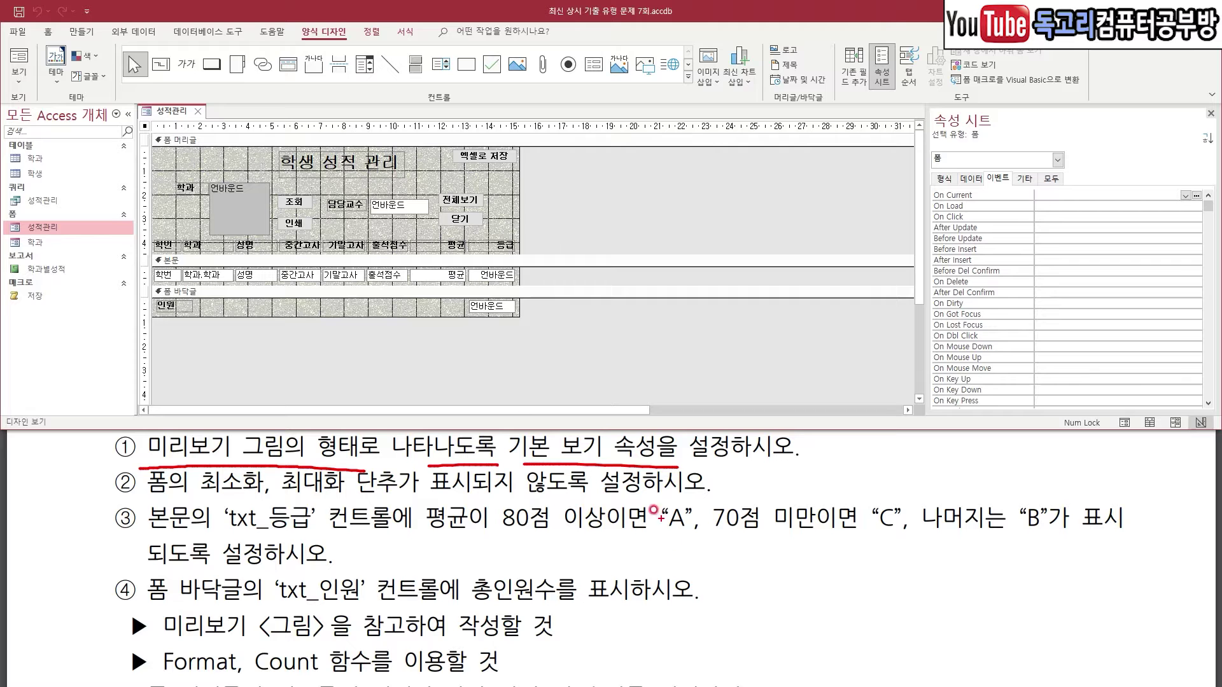
pyautogui.moveTo(141, 275); pyautogui.dragTo(558, 305)
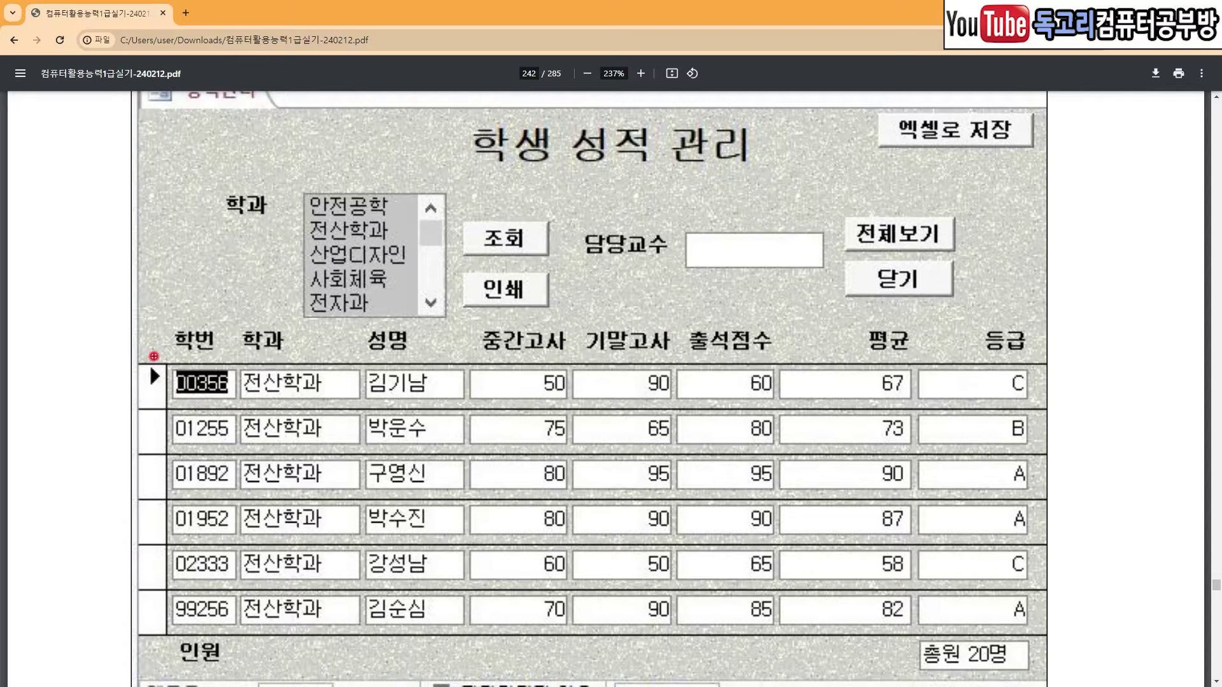
pyautogui.moveTo(151, 335)
pyautogui.mouseDown()
pyautogui.moveTo(95, 491)
pyautogui.moveTo(126, 631)
pyautogui.mouseUp()
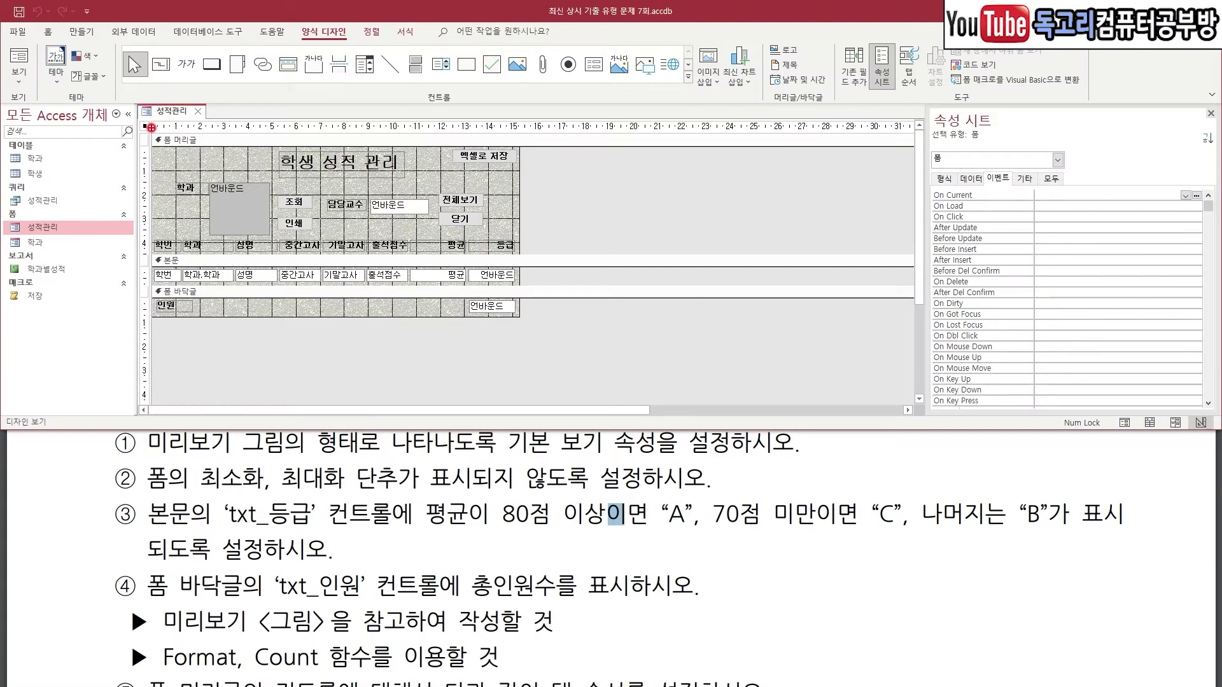
pyautogui.moveTo(150, 127)
pyautogui.mouseDown()
pyautogui.moveTo(127, 132)
pyautogui.moveTo(164, 109)
pyautogui.moveTo(147, 137)
pyautogui.mouseUp()
pyautogui.moveTo(1082, 204)
pyautogui.mouseDown()
pyautogui.moveTo(1021, 188)
pyautogui.moveTo(1075, 184)
pyautogui.moveTo(1063, 204)
pyautogui.mouseUp()
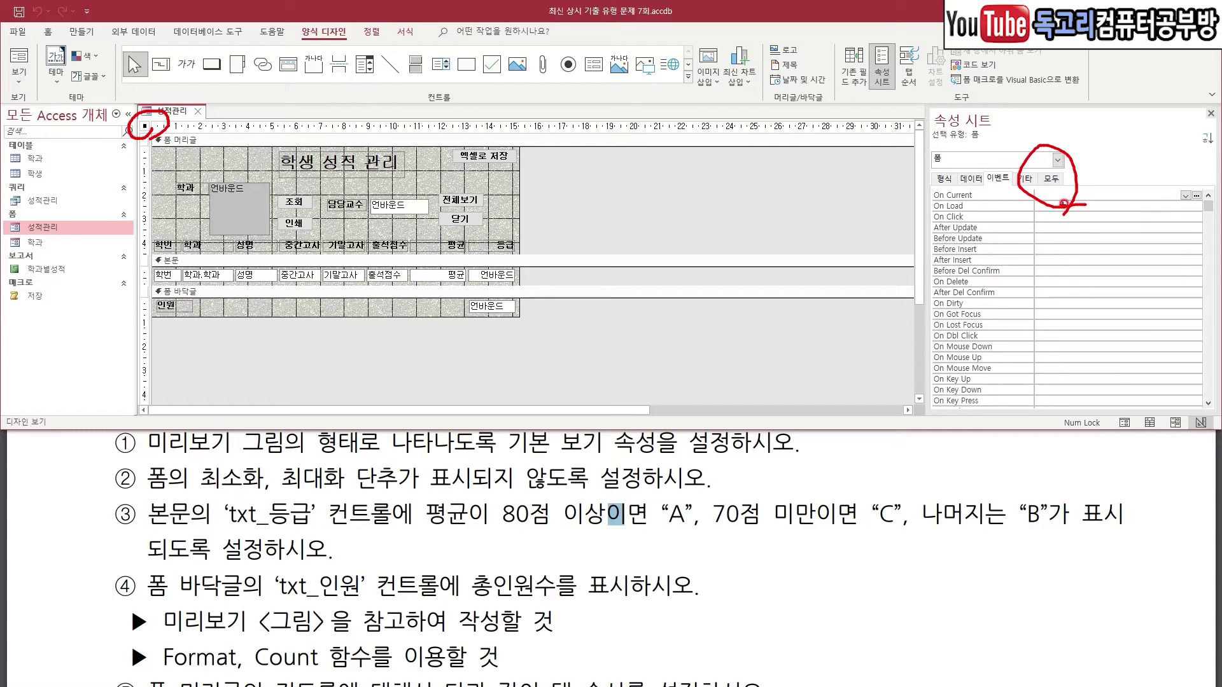
pyautogui.press('Escape')
pyautogui.click(1050, 178)
pyautogui.click(1126, 238)
pyautogui.click(1195, 239)
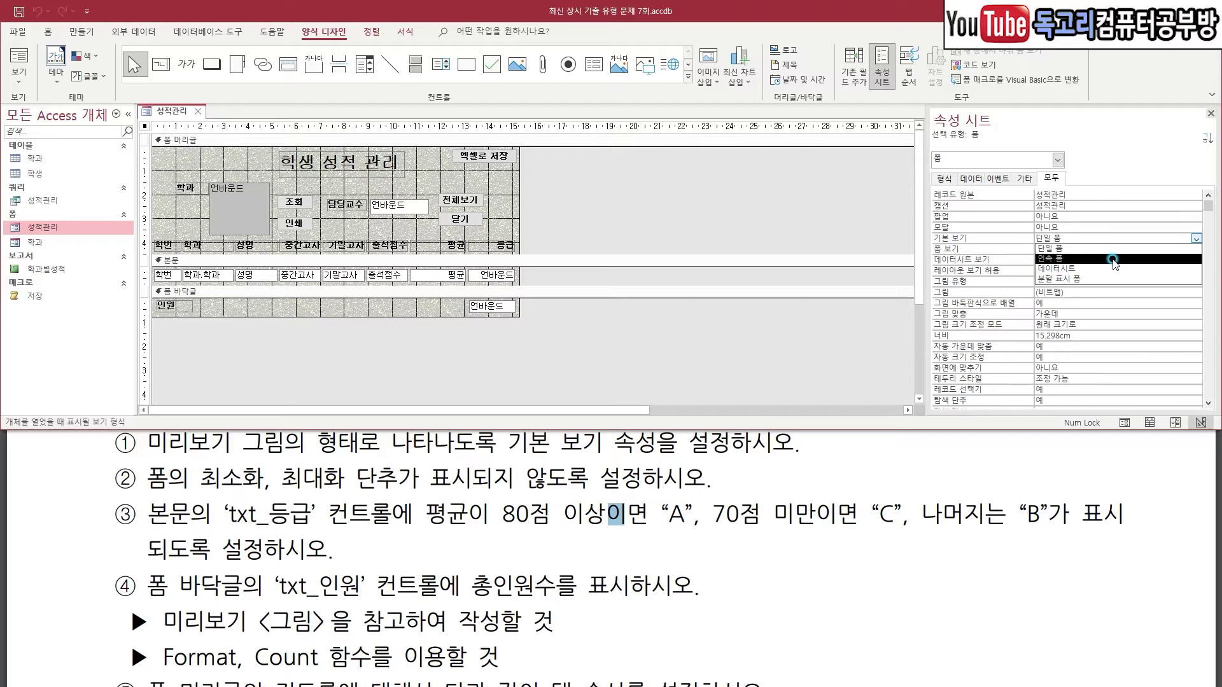
pyautogui.click(1113, 259)
# - Set the form's 최소화/최대화 단추 property to 표시 안 함
pyautogui.moveTo(167, 495); pyautogui.dragTo(619, 491)
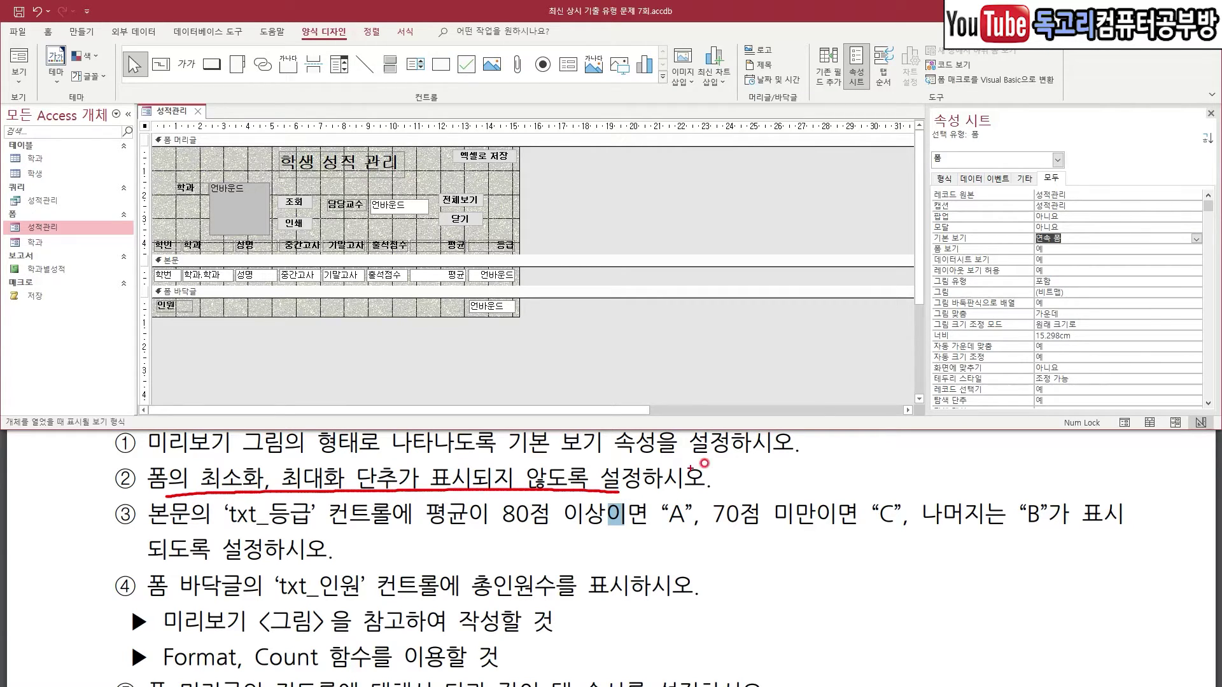
pyautogui.moveTo(1018, 258)
pyautogui.mouseDown()
pyautogui.moveTo(1002, 337)
pyautogui.moveTo(1030, 331)
pyautogui.moveTo(1023, 316)
pyautogui.mouseUp()
pyautogui.press('Escape')
pyautogui.scroll(-7, 1069, 287)
pyautogui.click(1069, 228)
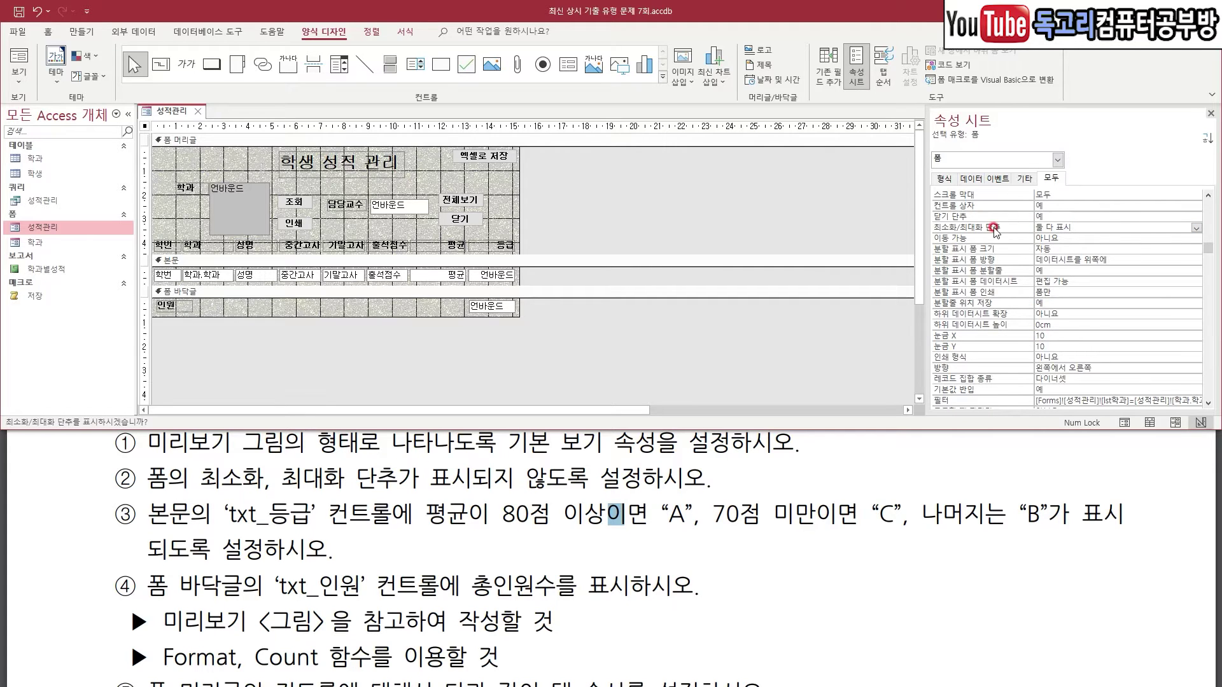
pyautogui.click(1196, 228)
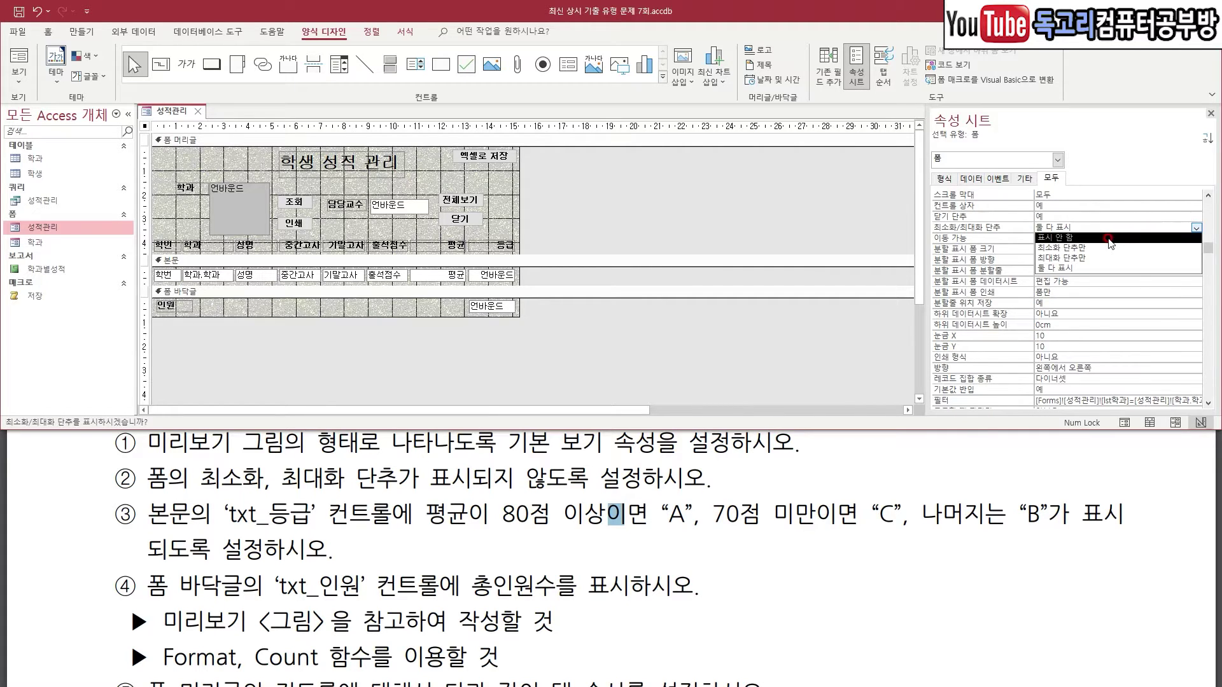
pyautogui.click(1108, 238)
# - Read the A, B and C grading conditions for the txt_등급 control in the task document
pyautogui.moveTo(231, 530); pyautogui.dragTo(341, 533)
pyautogui.moveTo(452, 533); pyautogui.dragTo(573, 532)
pyautogui.moveTo(660, 474)
pyautogui.mouseDown()
pyautogui.moveTo(673, 496)
pyautogui.moveTo(699, 465)
pyautogui.mouseUp()
pyautogui.moveTo(771, 544); pyautogui.dragTo(904, 539)
pyautogui.moveTo(883, 472); pyautogui.dragTo(917, 471)
pyautogui.moveTo(942, 544); pyautogui.dragTo(1089, 542)
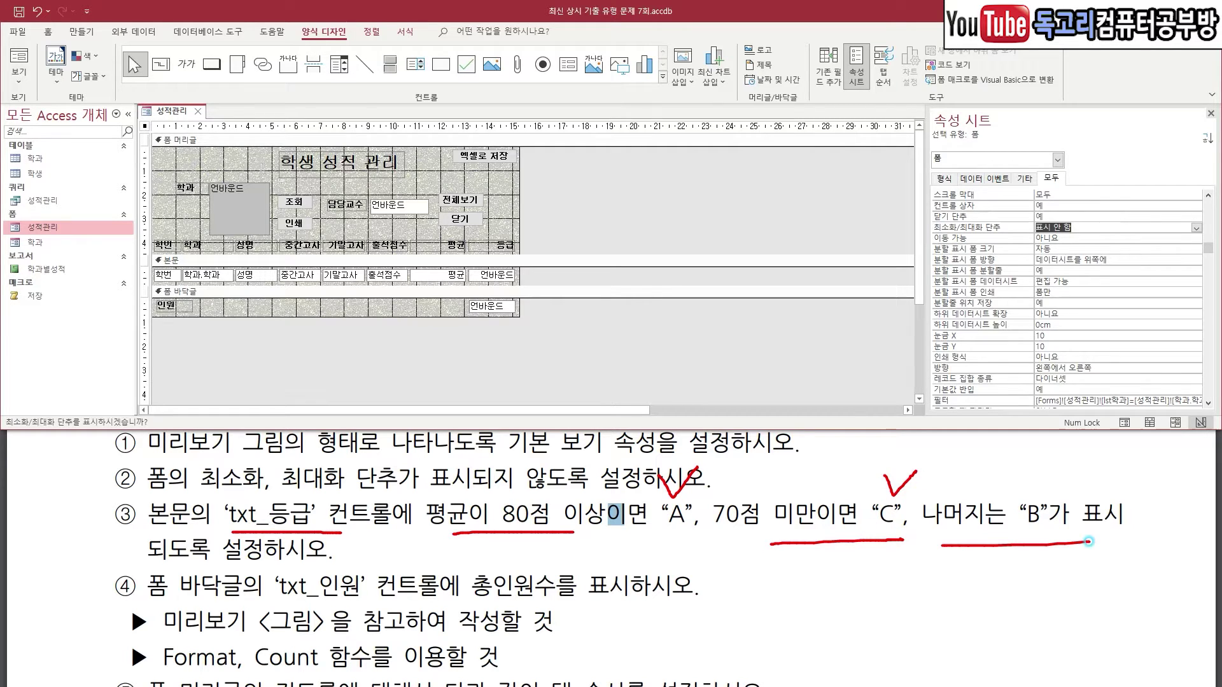
pyautogui.press('Escape')
# - Select the txt_등급 text box in the detail section and open the expression builder for its 컨트롤 원본 property
pyautogui.click(509, 276)
pyautogui.moveTo(537, 276)
pyautogui.mouseDown()
pyautogui.moveTo(461, 287)
pyautogui.moveTo(540, 271)
pyautogui.moveTo(528, 290)
pyautogui.mouseUp()
pyautogui.moveTo(1040, 197)
pyautogui.mouseDown()
pyautogui.moveTo(1053, 221)
pyautogui.moveTo(1089, 194)
pyautogui.mouseUp()
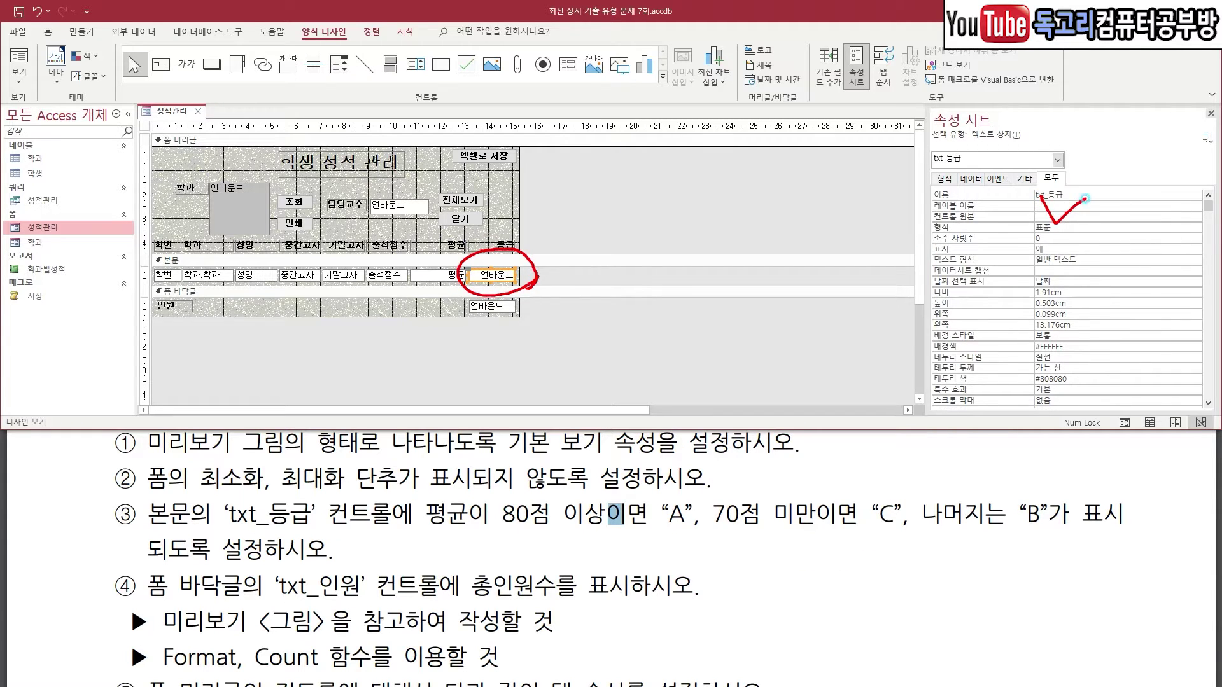
pyautogui.press('Escape')
pyautogui.click(1188, 217)
pyautogui.click(1197, 217)
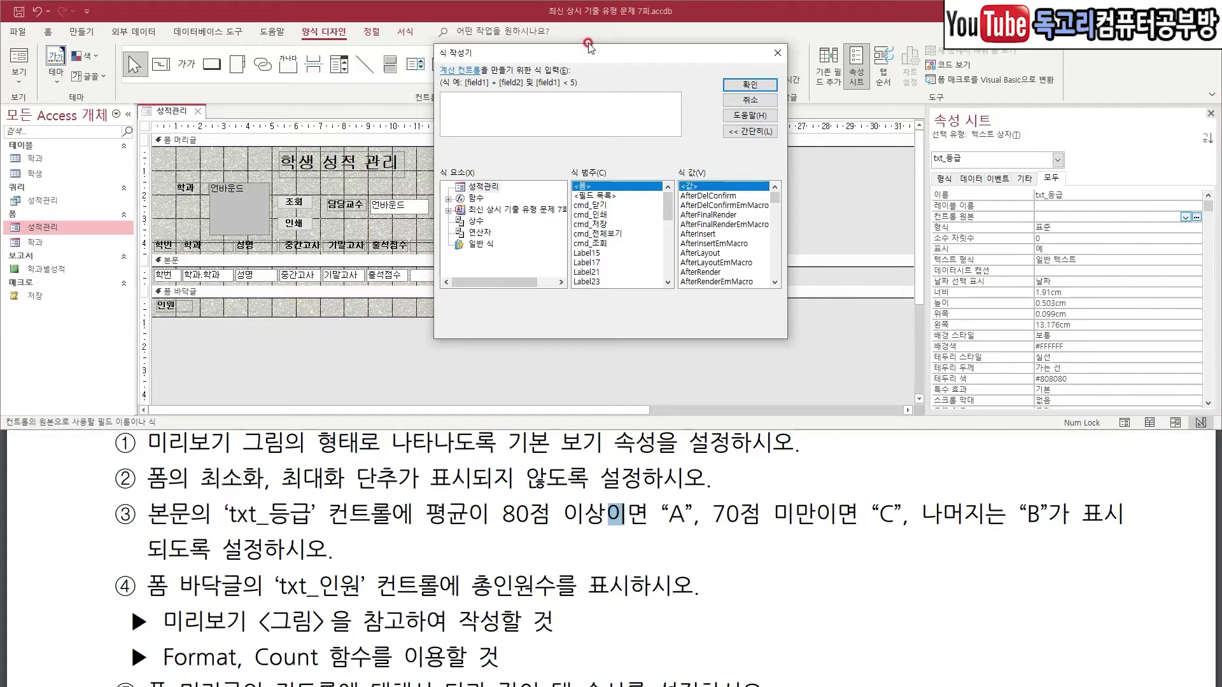
pyautogui.click(707, 206)
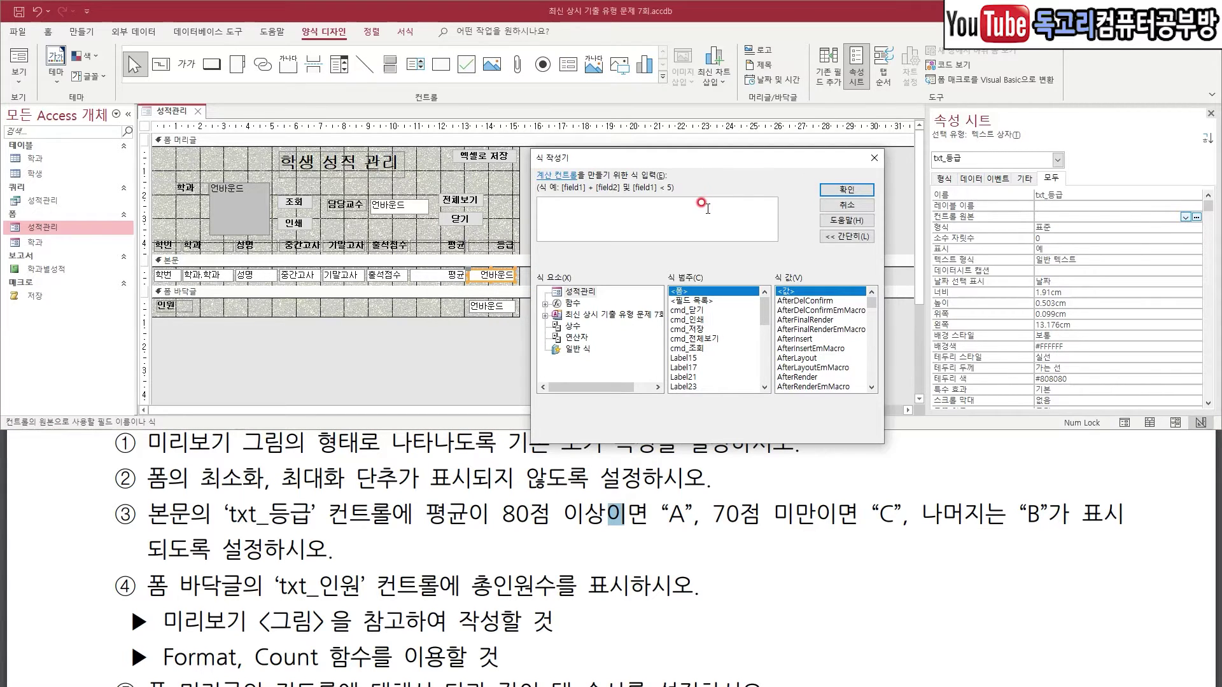
# - Enter the grade expression =IIf(평균>=80,"A",IIf(평균<70,"C","B")) in the expression builder
pyautogui.write('=IIf(')
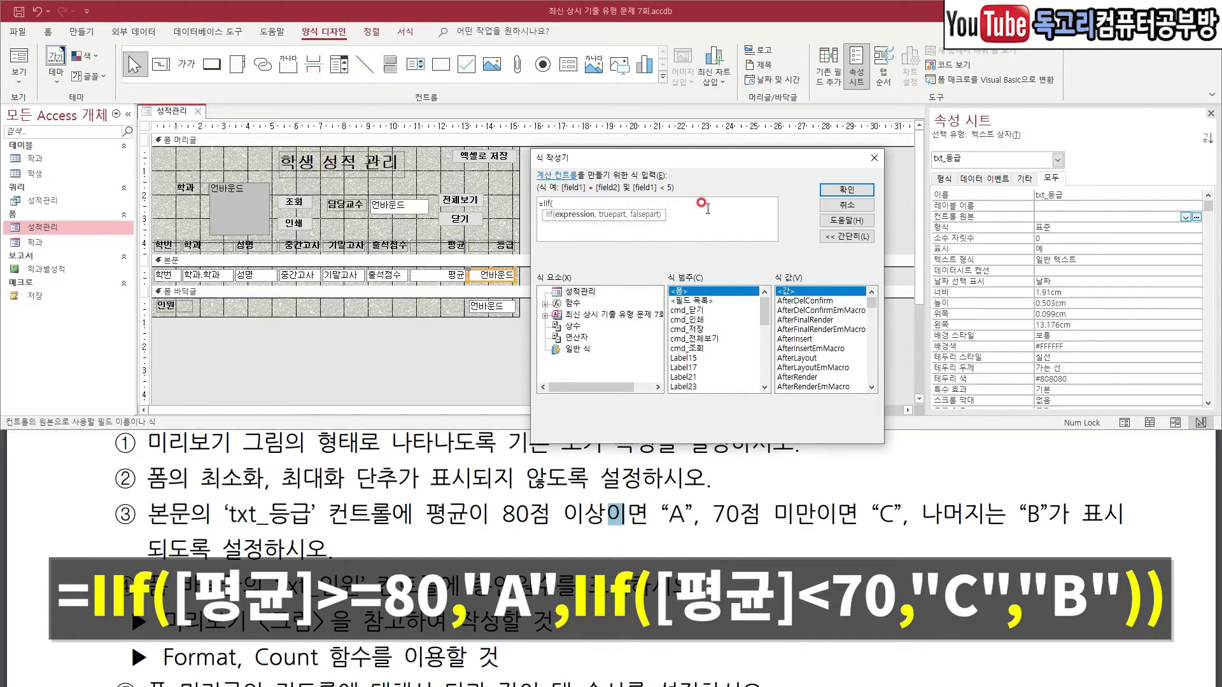
pyautogui.write('[평균]>')
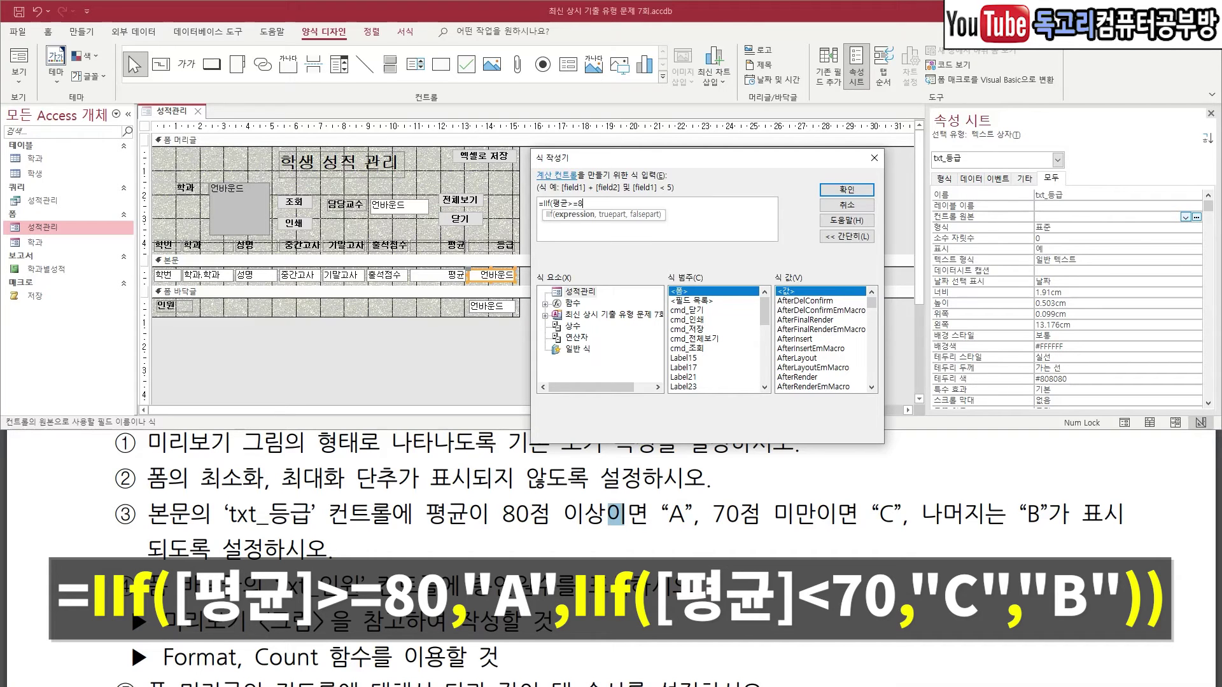
pyautogui.write('=80,"A",IIf([')
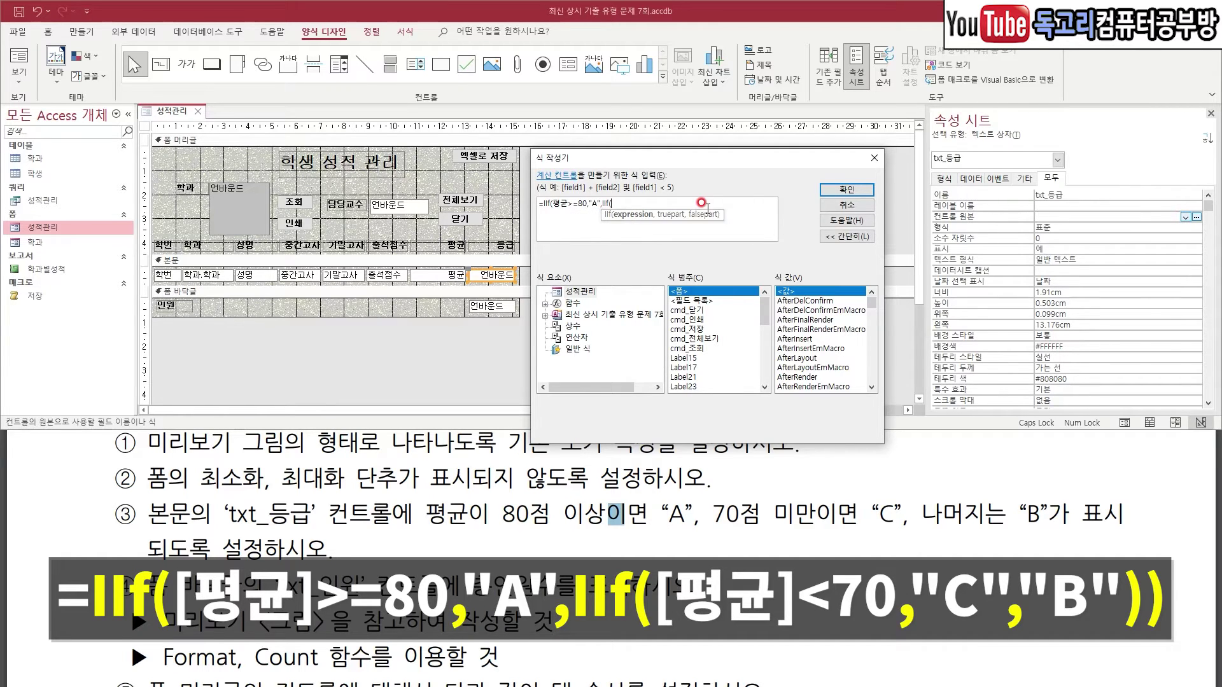
pyautogui.write('평균]<70,')
pyautogui.write('"C","B')
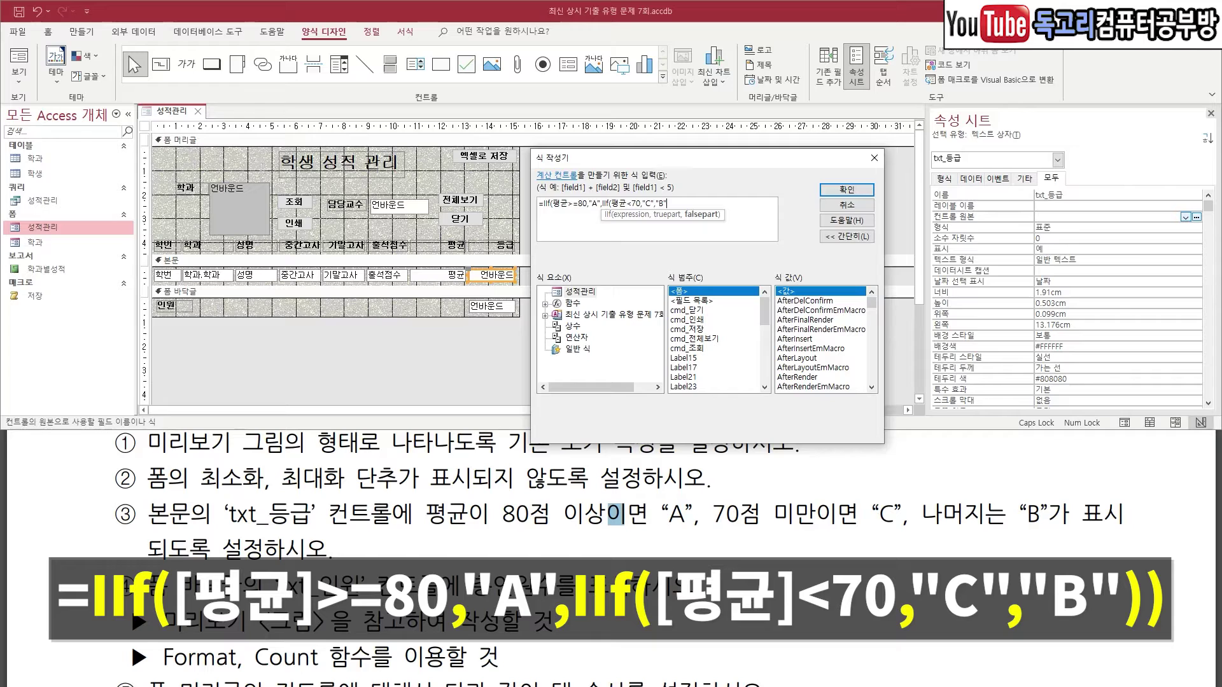
pyautogui.write('"))')
pyautogui.click(702, 203)
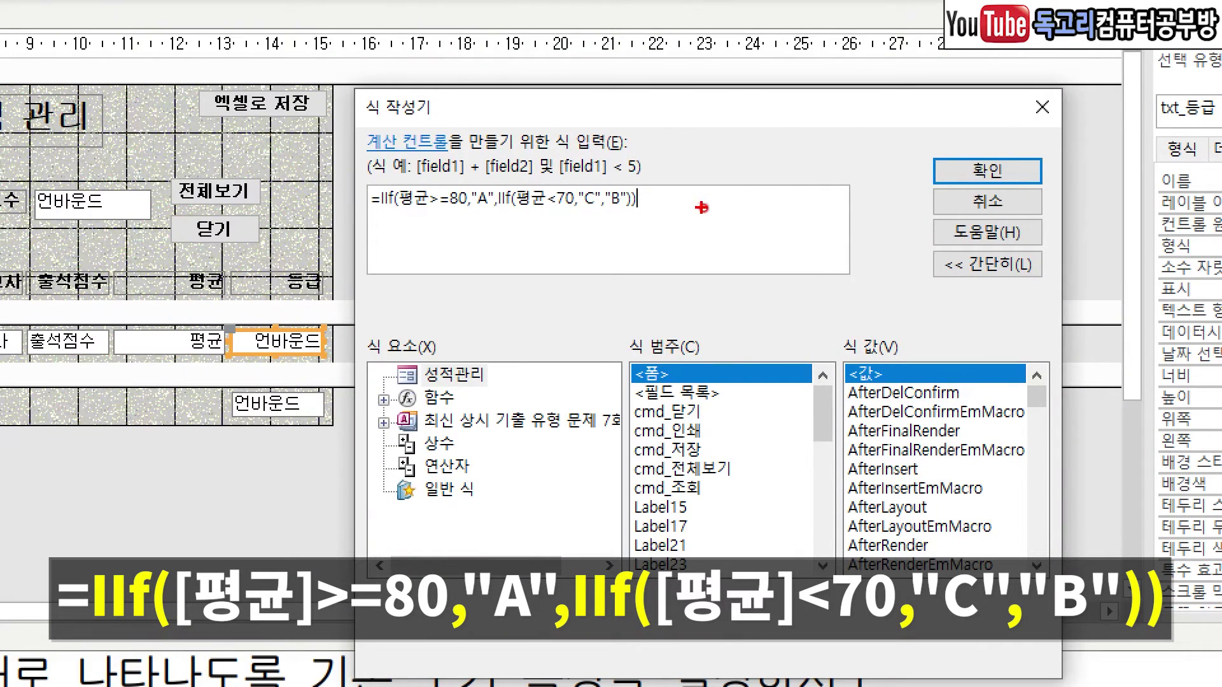
pyautogui.moveTo(376, 213); pyautogui.dragTo(402, 215)
pyautogui.moveTo(414, 214)
pyautogui.mouseDown()
pyautogui.moveTo(469, 211)
pyautogui.moveTo(452, 210)
pyautogui.mouseUp()
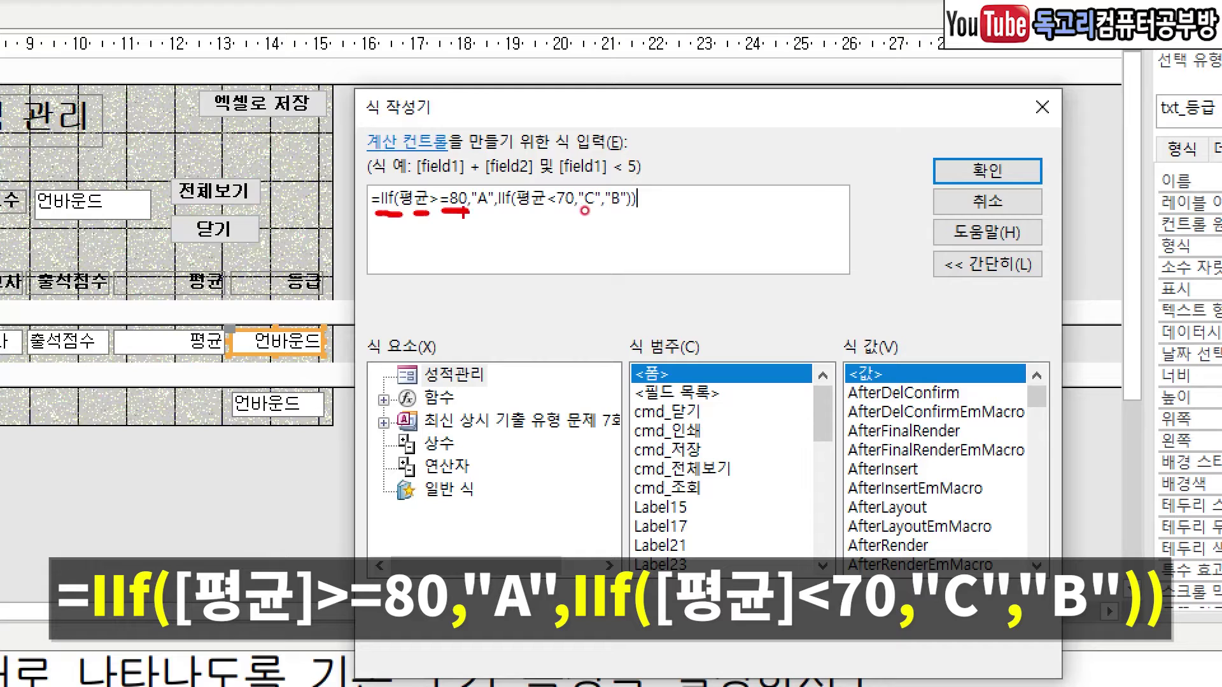
# - Check the conditions in the finished grade expression and apply it as the txt_등급 control's 컨트롤 원본
pyautogui.moveTo(487, 164); pyautogui.dragTo(507, 150)
pyautogui.moveTo(556, 217)
pyautogui.mouseDown()
pyautogui.moveTo(579, 217)
pyautogui.moveTo(542, 217)
pyautogui.mouseUp()
pyautogui.moveTo(580, 163)
pyautogui.mouseDown()
pyautogui.moveTo(590, 175)
pyautogui.moveTo(601, 159)
pyautogui.mouseUp()
pyautogui.moveTo(615, 210); pyautogui.dragTo(631, 210)
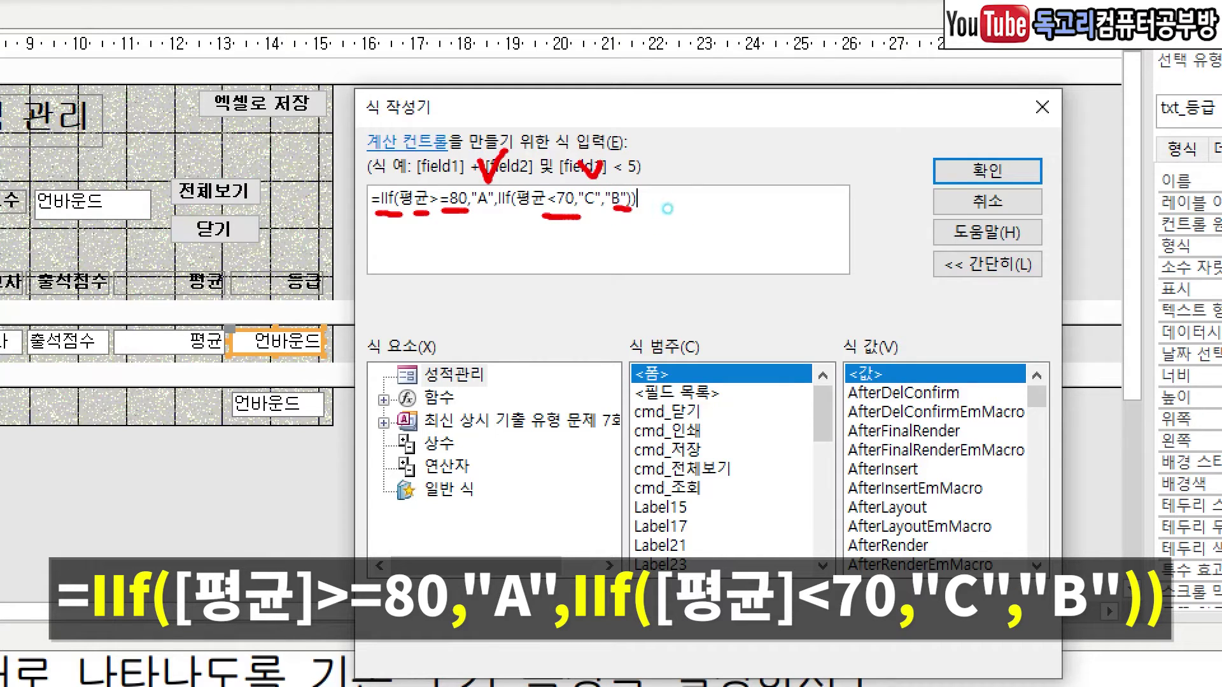
pyautogui.moveTo(969, 135); pyautogui.dragTo(1008, 114)
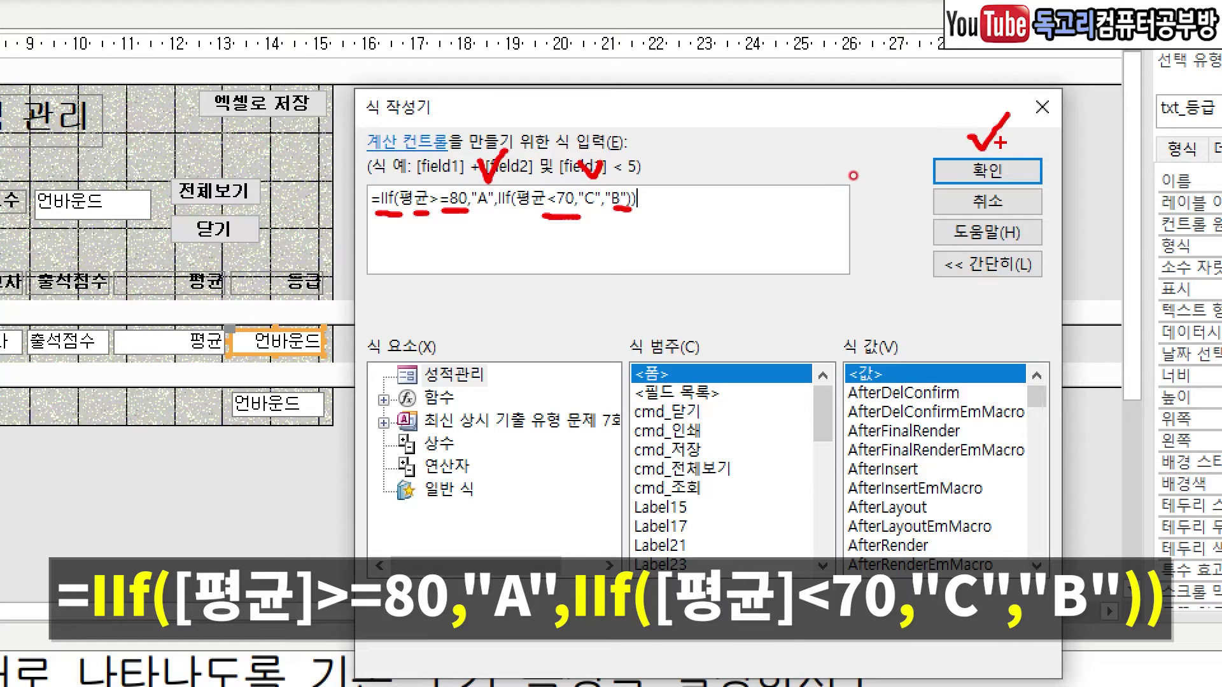
pyautogui.click(1009, 162)
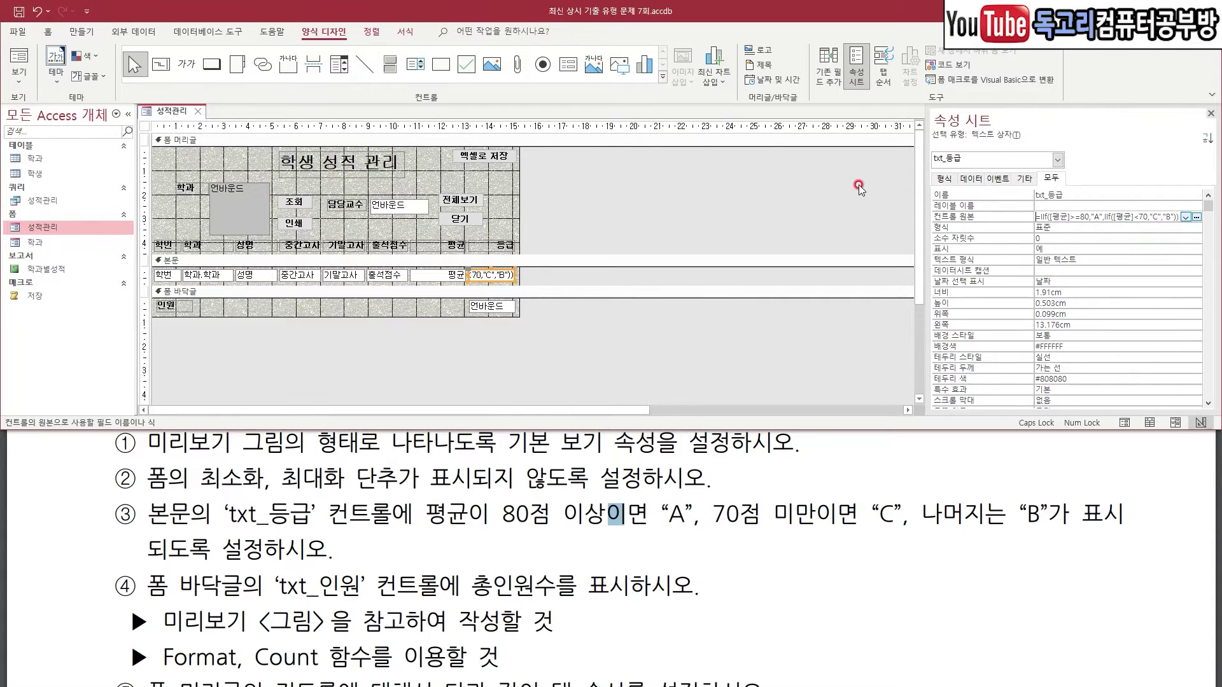
pyautogui.press('Down')
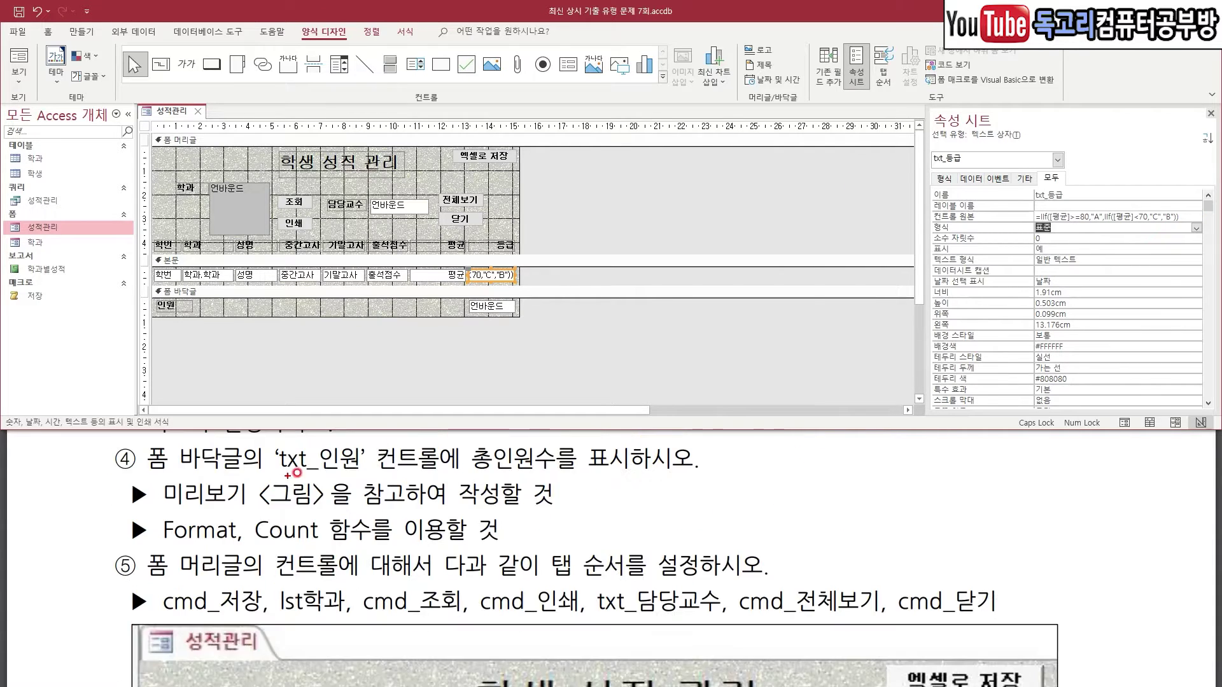
# - Read the task's requirements for the txt_인원 control and check the footer text format in the preview picture
pyautogui.moveTo(284, 473); pyautogui.dragTo(367, 470)
pyautogui.moveTo(493, 471); pyautogui.dragTo(573, 472)
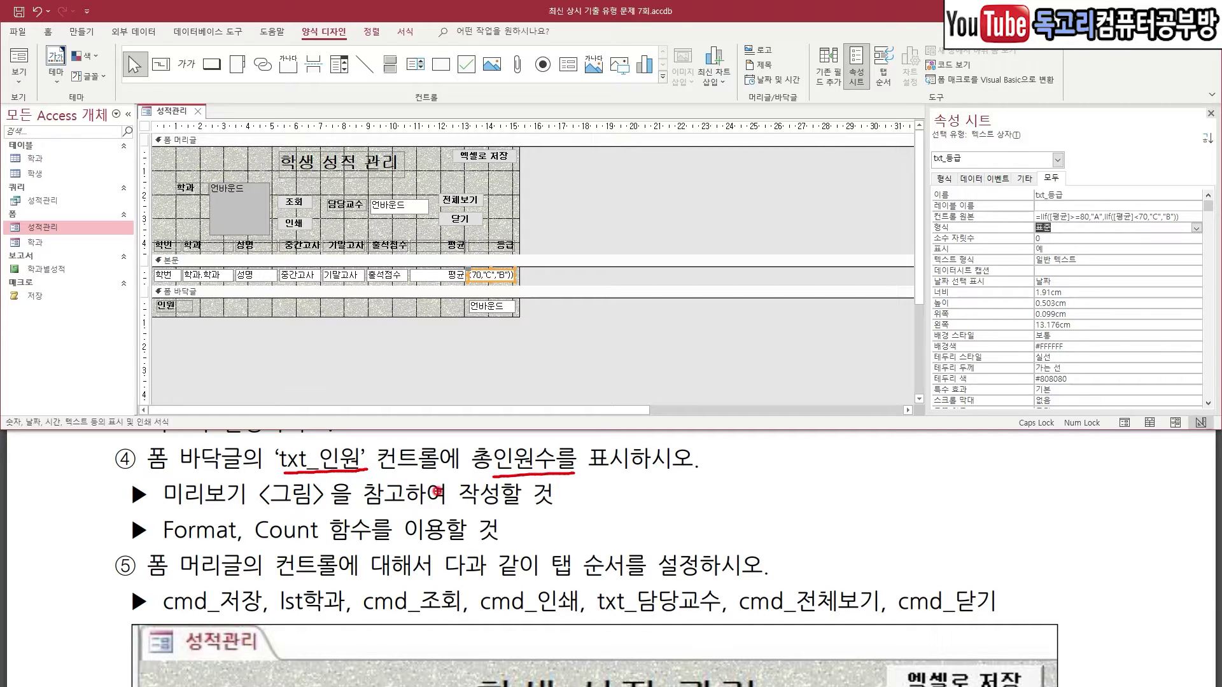
pyautogui.moveTo(228, 507); pyautogui.dragTo(350, 504)
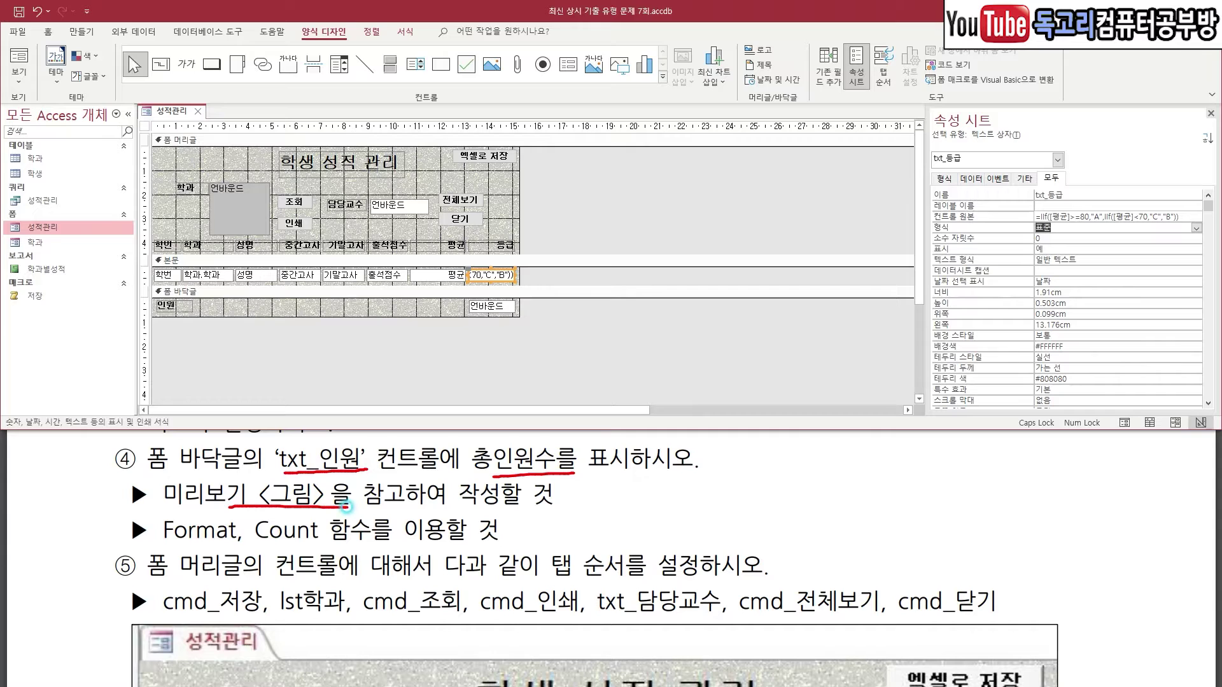
pyautogui.moveTo(1063, 525)
pyautogui.mouseDown()
pyautogui.moveTo(964, 572)
pyautogui.moveTo(989, 457)
pyautogui.moveTo(1070, 559)
pyautogui.mouseUp()
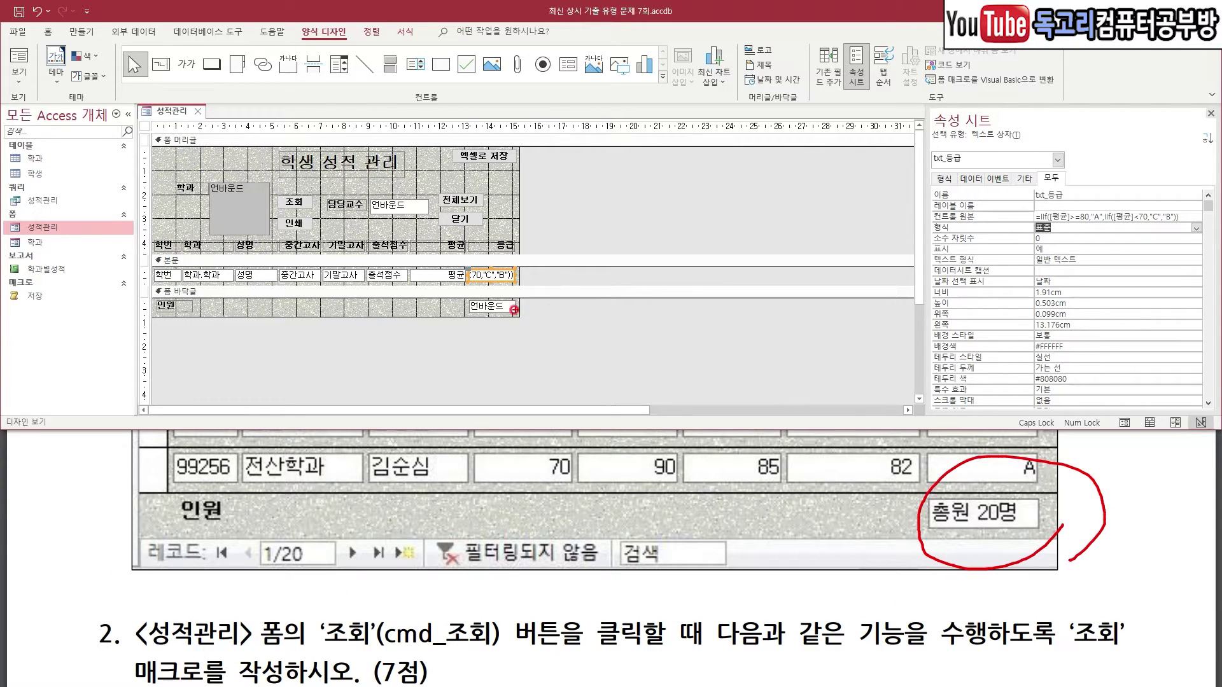
pyautogui.moveTo(485, 293); pyautogui.dragTo(541, 261)
# - Select the txt_인원 text box in the form footer and open the expression builder for its 컨트롤 원본 property
pyautogui.click(495, 306)
pyautogui.click(1067, 216)
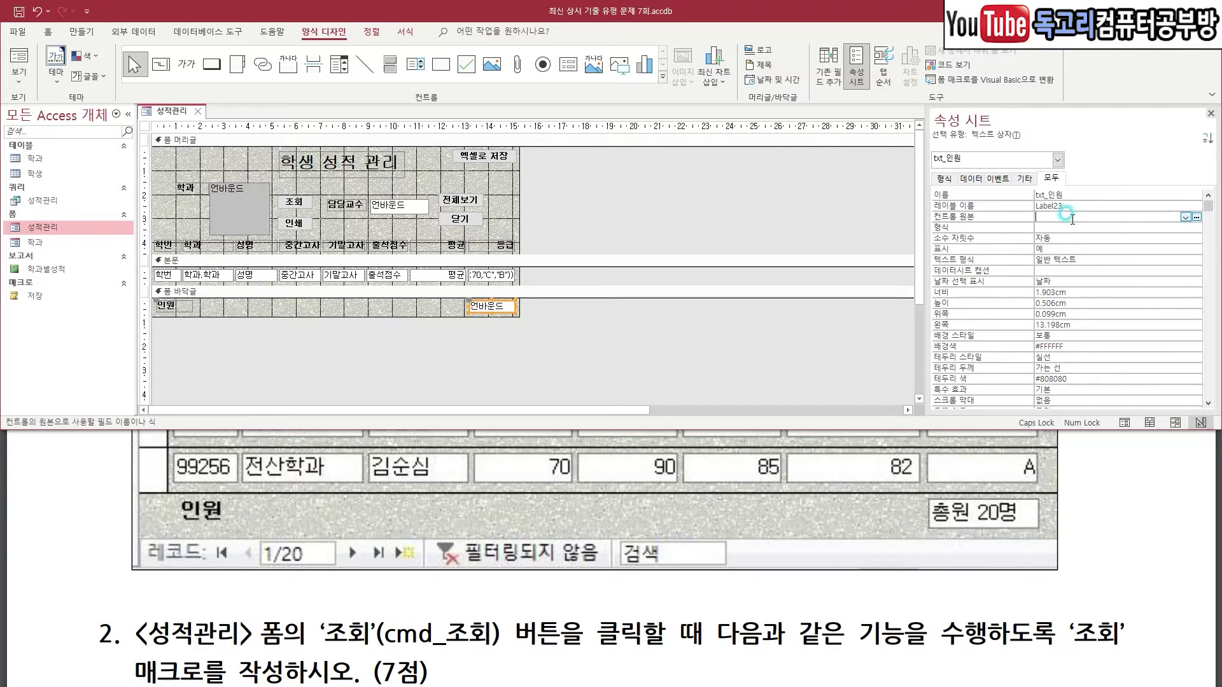
pyautogui.moveTo(1038, 213); pyautogui.dragTo(1075, 203)
pyautogui.moveTo(1202, 240)
pyautogui.mouseDown()
pyautogui.moveTo(1176, 213)
pyautogui.moveTo(1213, 229)
pyautogui.moveTo(1203, 240)
pyautogui.mouseUp()
pyautogui.click(1196, 217)
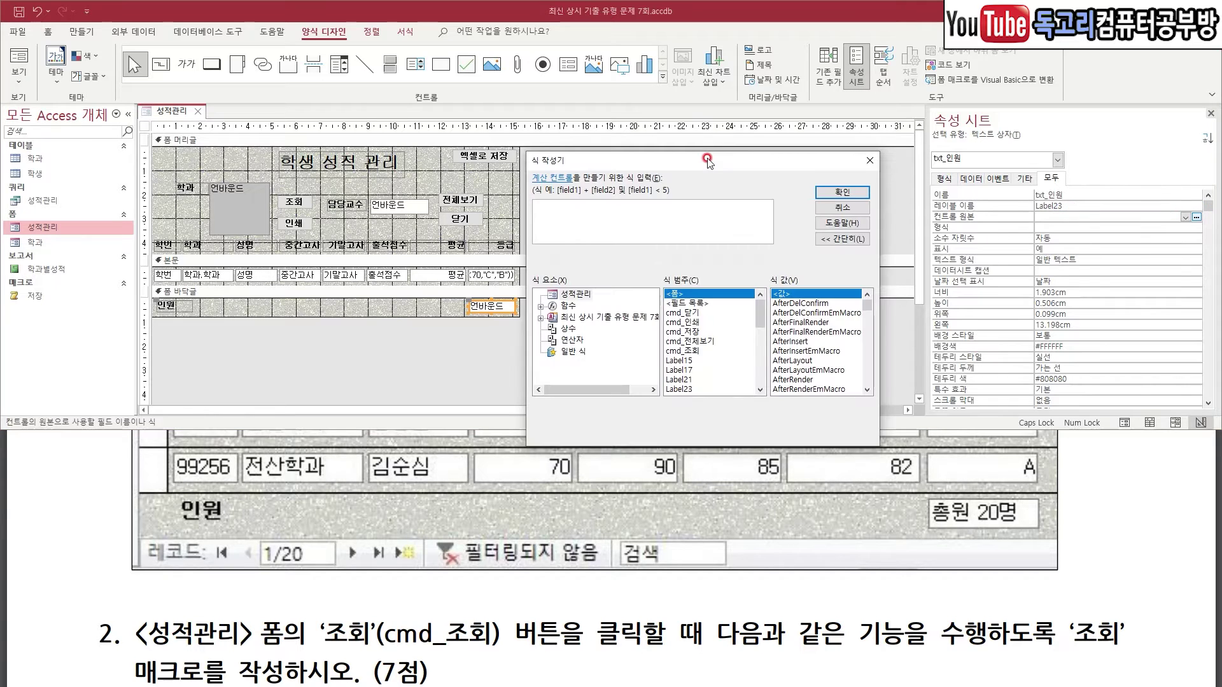
# - Enter the headcount expression =Format(Count(*),"총원 0명") in the expression builder
pyautogui.write('=FOR')
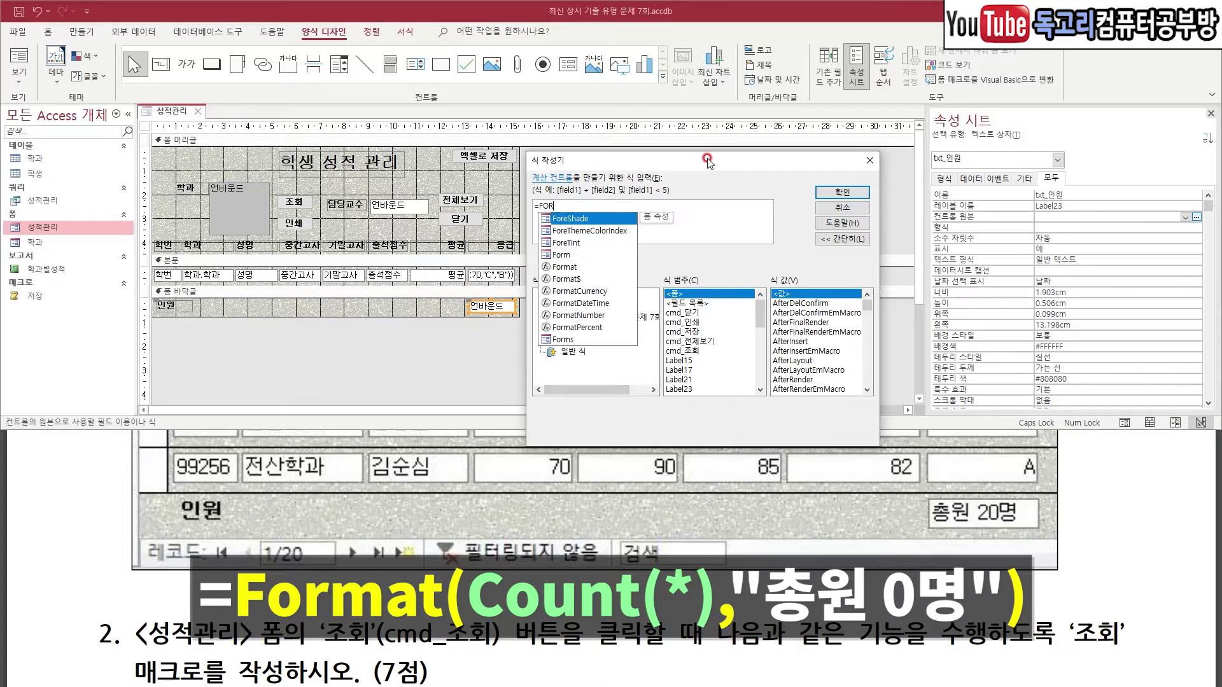
pyautogui.press('Down')
pyautogui.press('Down')
pyautogui.press('Down')
pyautogui.press('Down')
pyautogui.write('R')
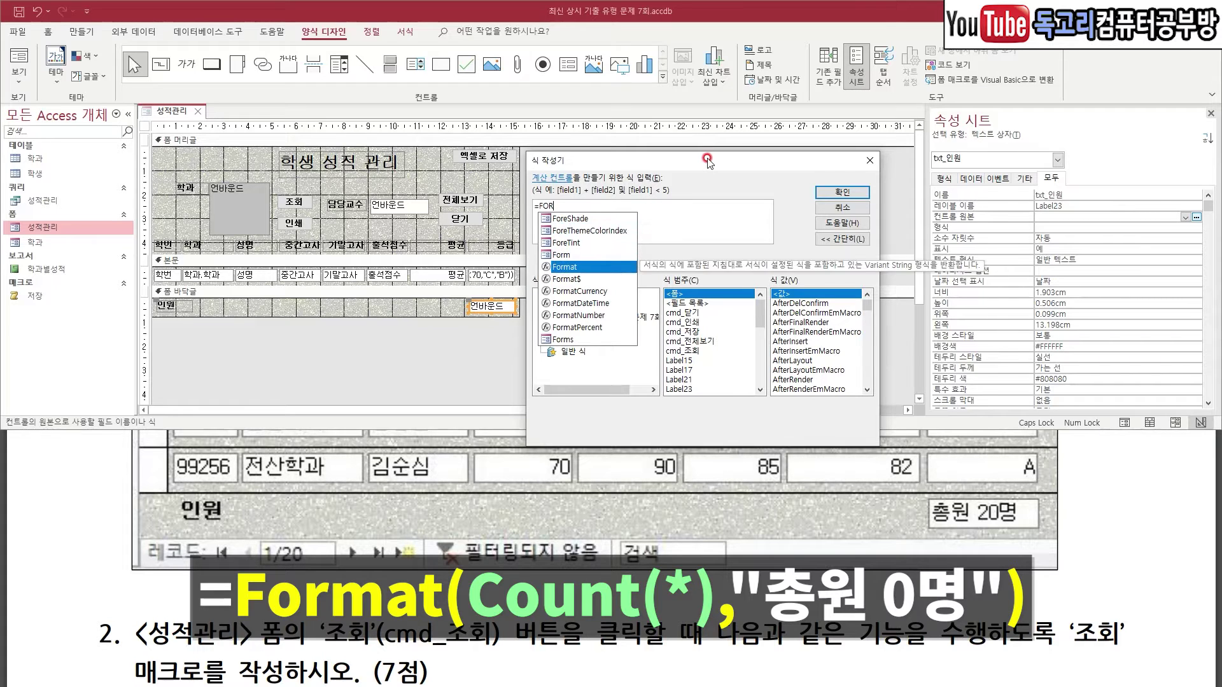
pyautogui.press('Tab')
pyautogui.write('(')
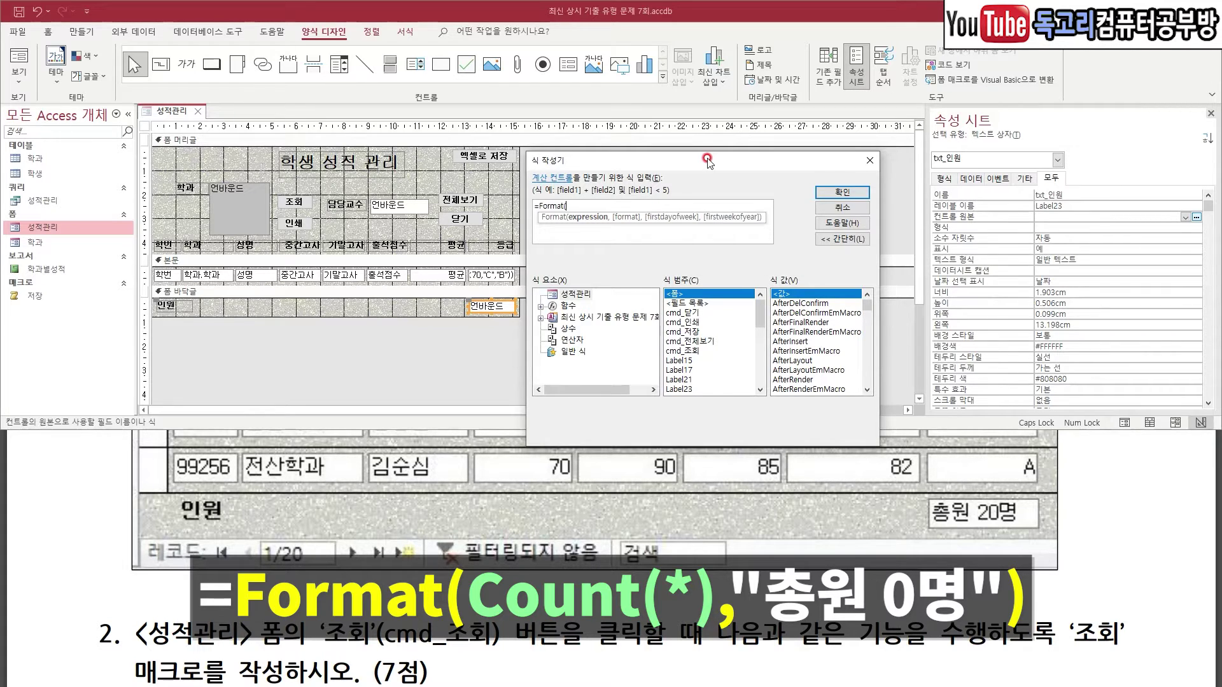
pyautogui.write('COU')
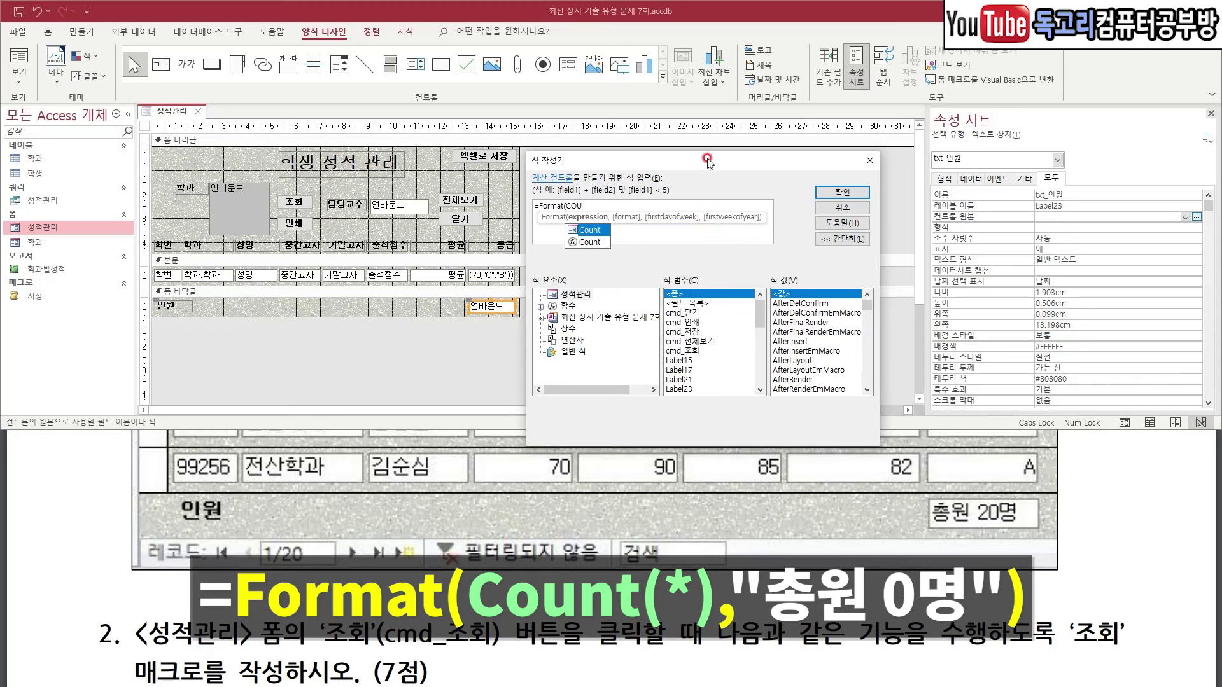
pyautogui.press('Tab')
pyautogui.write('(*),')
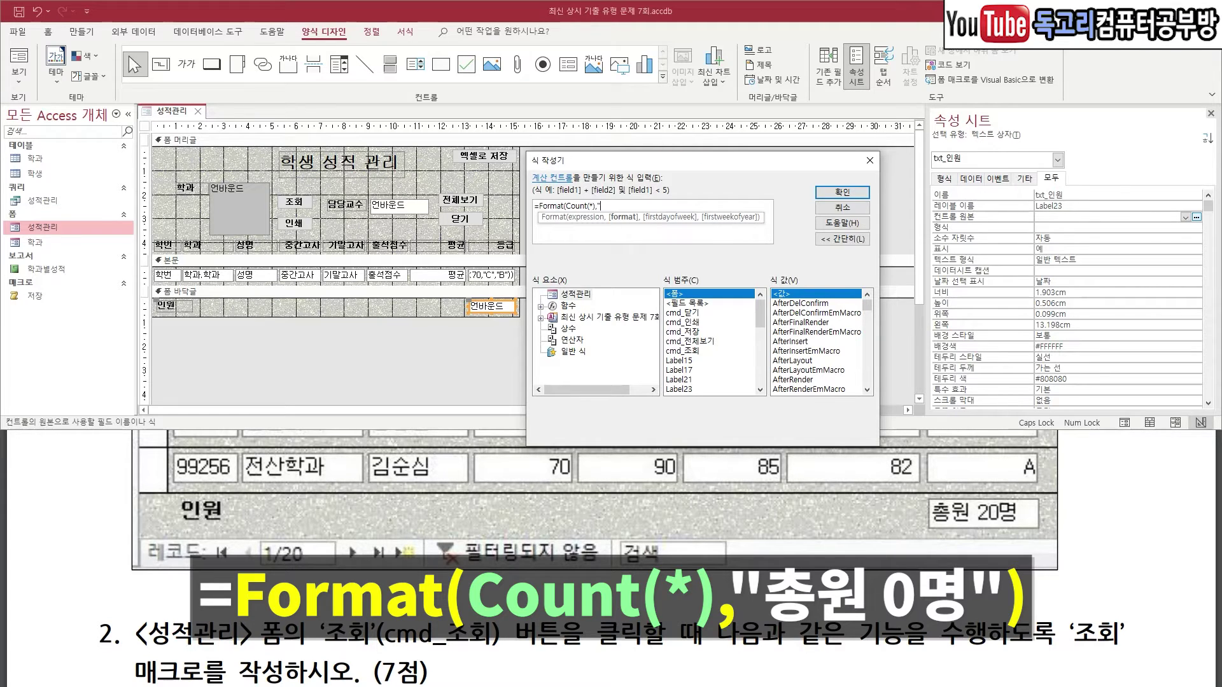
pyautogui.write('"총')
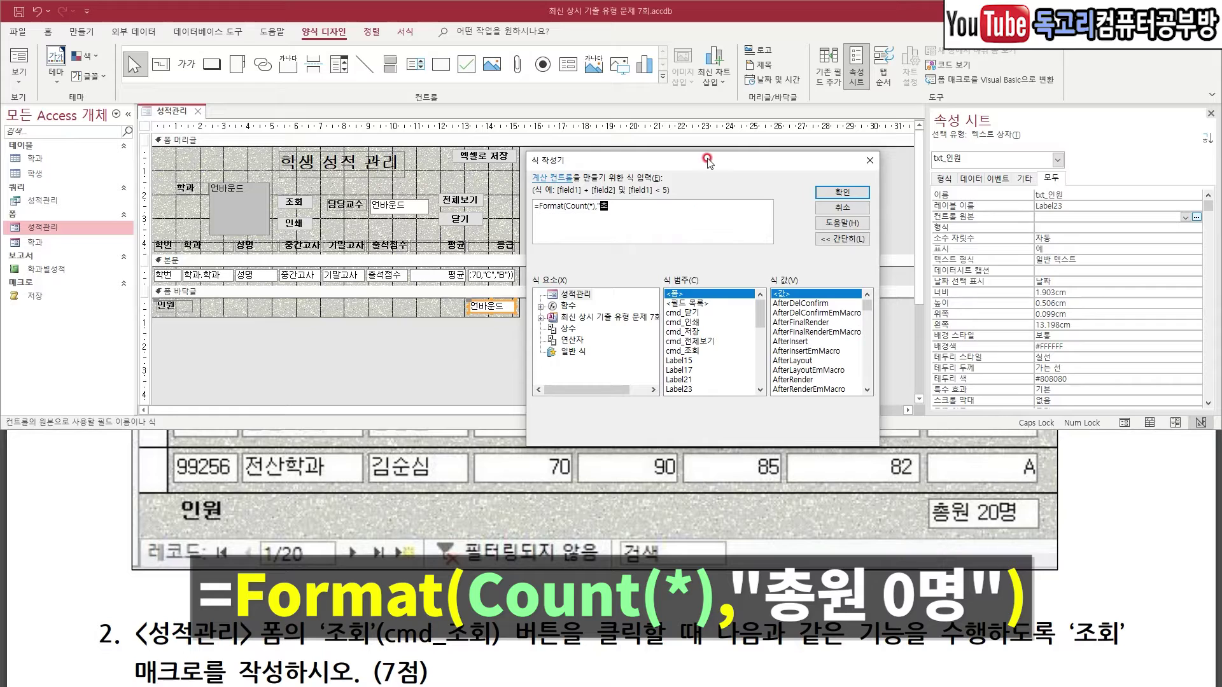
pyautogui.write('원 0명')
pyautogui.write('")')
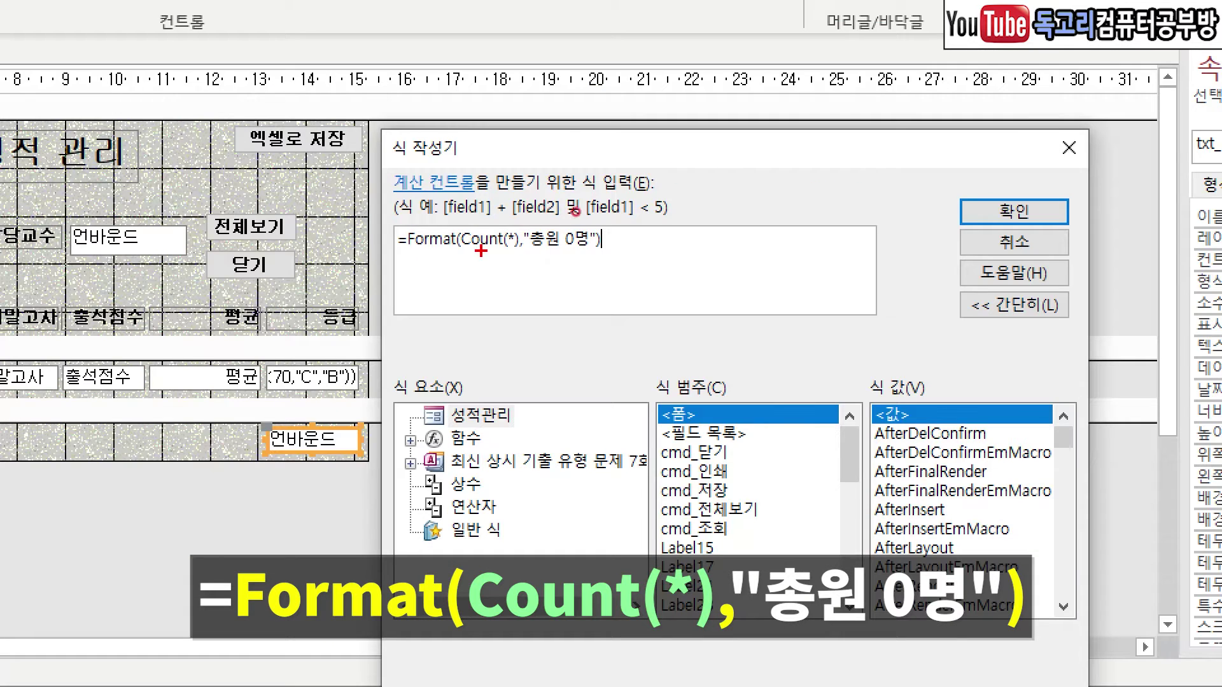
# - Check the arguments of the headcount expression and apply it as the txt_인원 control's 컨트롤 원본
pyautogui.moveTo(473, 252)
pyautogui.mouseDown()
pyautogui.moveTo(562, 258)
pyautogui.moveTo(574, 279)
pyautogui.mouseUp()
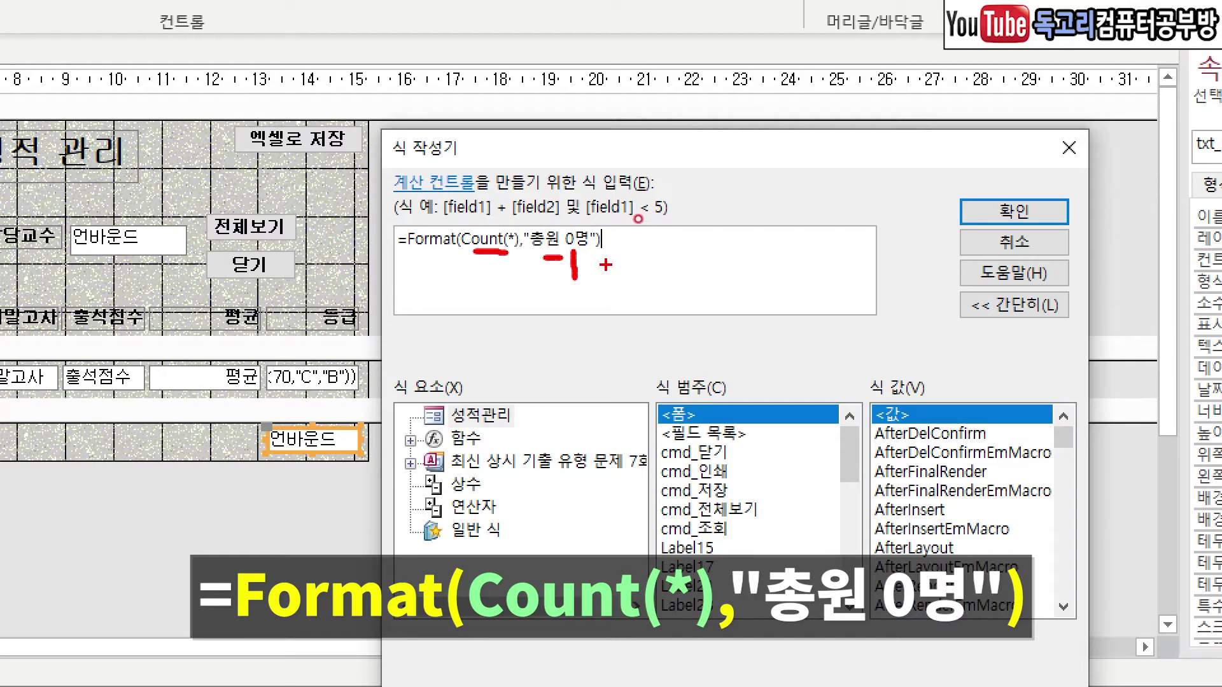
pyautogui.moveTo(596, 252); pyautogui.dragTo(580, 253)
pyautogui.moveTo(566, 217); pyautogui.dragTo(602, 186)
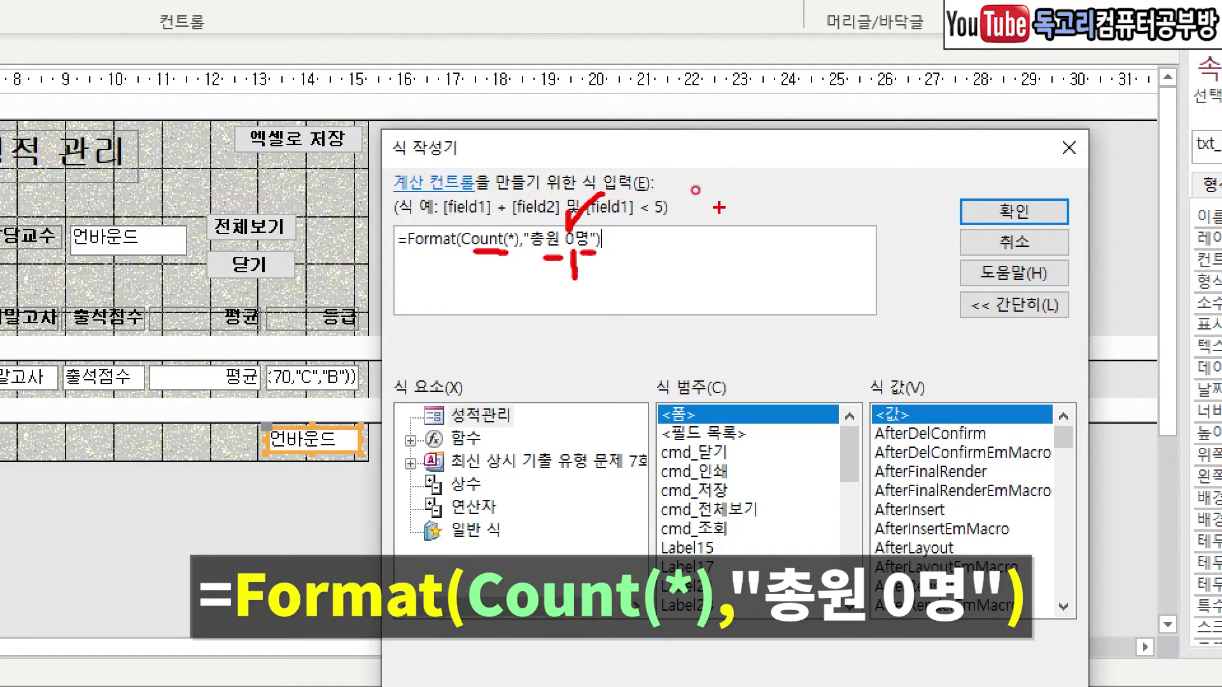
pyautogui.moveTo(1083, 229)
pyautogui.mouseDown()
pyautogui.moveTo(1107, 236)
pyautogui.moveTo(1093, 254)
pyautogui.mouseUp()
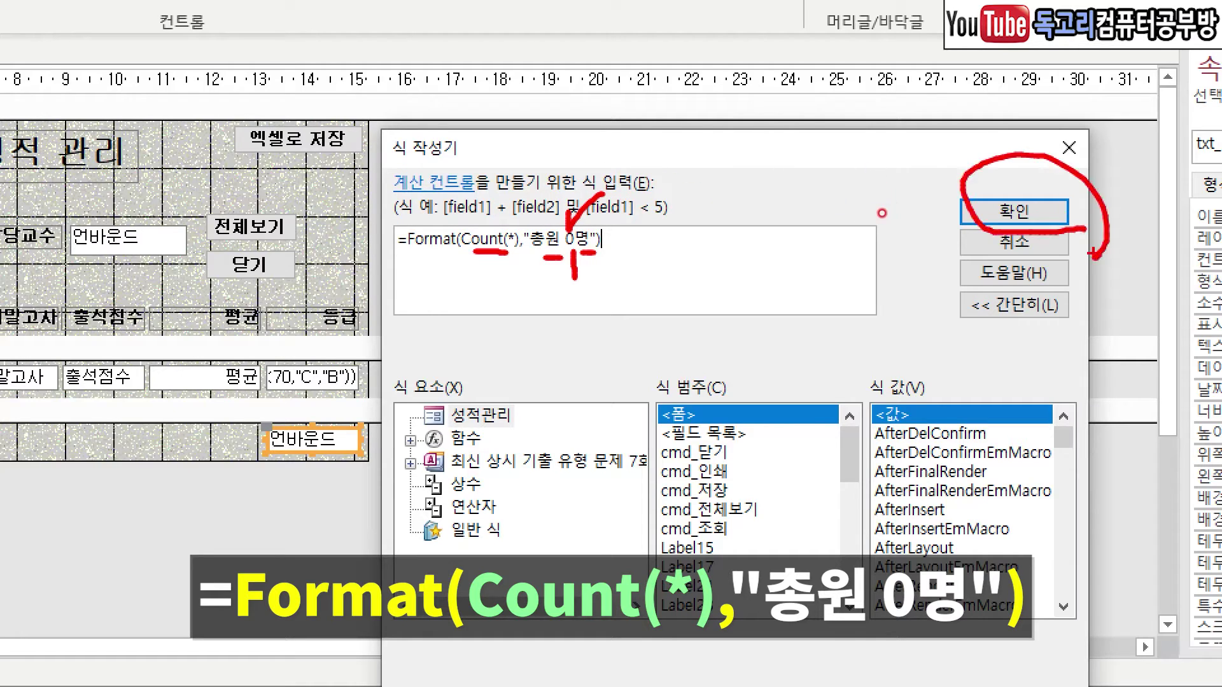
pyautogui.click(1025, 217)
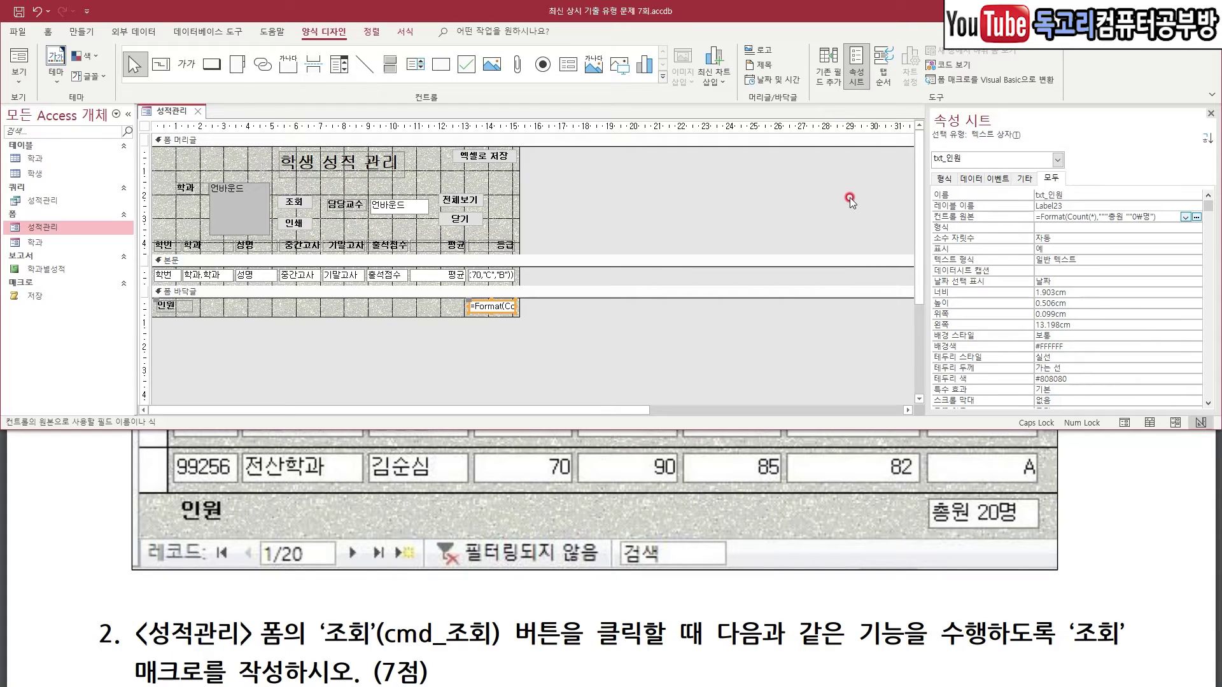
pyautogui.press('Return')
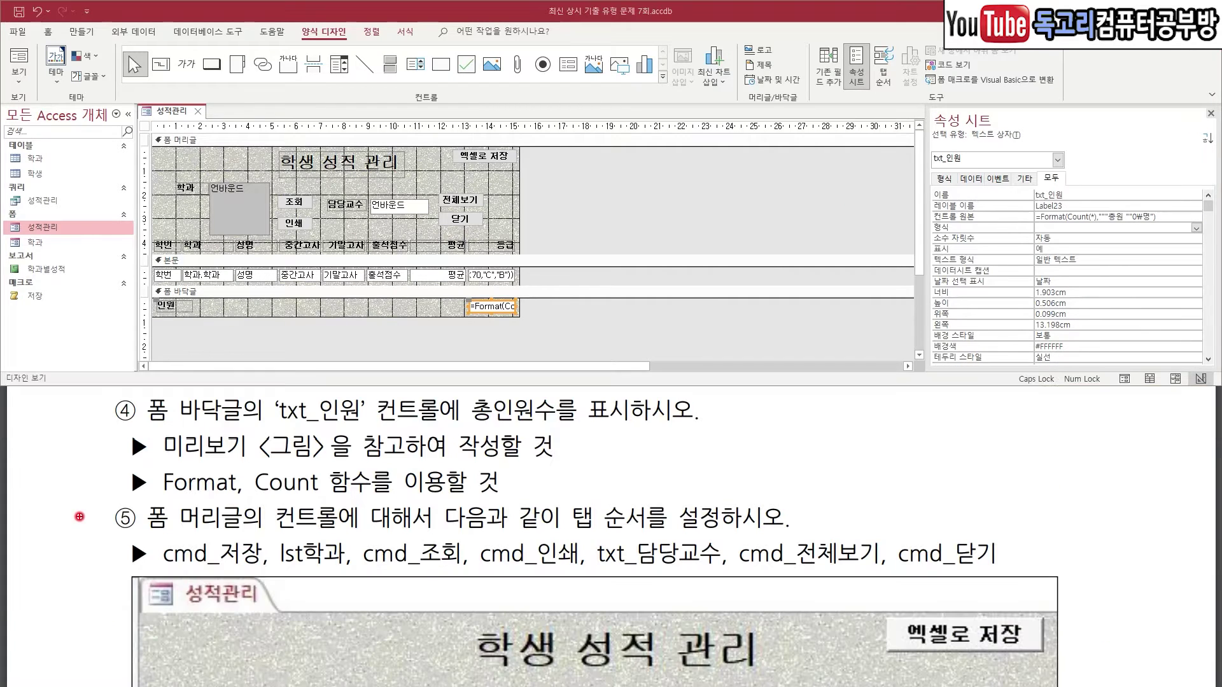
# - Open the tab order settings for the 폼 머리글 section and check the control order required by task item ⑤
pyautogui.moveTo(60, 488)
pyautogui.mouseDown()
pyautogui.moveTo(77, 529)
pyautogui.moveTo(107, 481)
pyautogui.mouseUp()
pyautogui.moveTo(138, 539); pyautogui.dragTo(297, 537)
pyautogui.moveTo(559, 531); pyautogui.dragTo(679, 527)
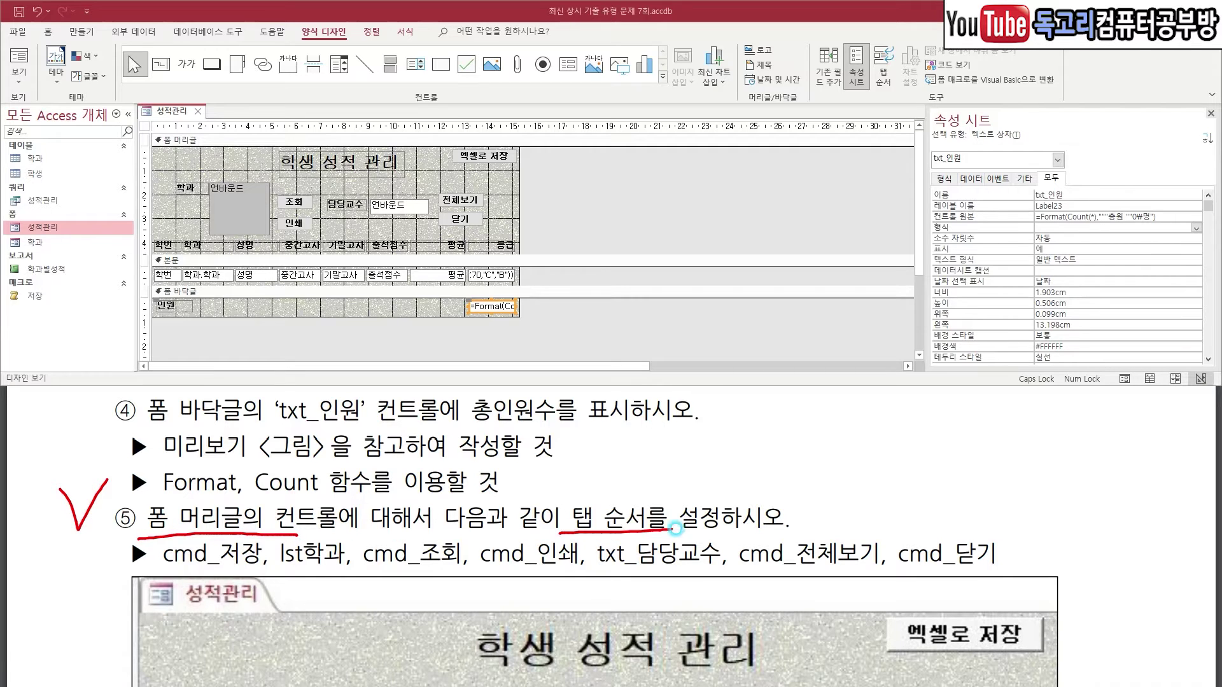
pyautogui.press('e')
pyautogui.moveTo(923, 70)
pyautogui.mouseDown()
pyautogui.moveTo(866, 95)
pyautogui.moveTo(909, 27)
pyautogui.moveTo(922, 84)
pyautogui.mouseUp()
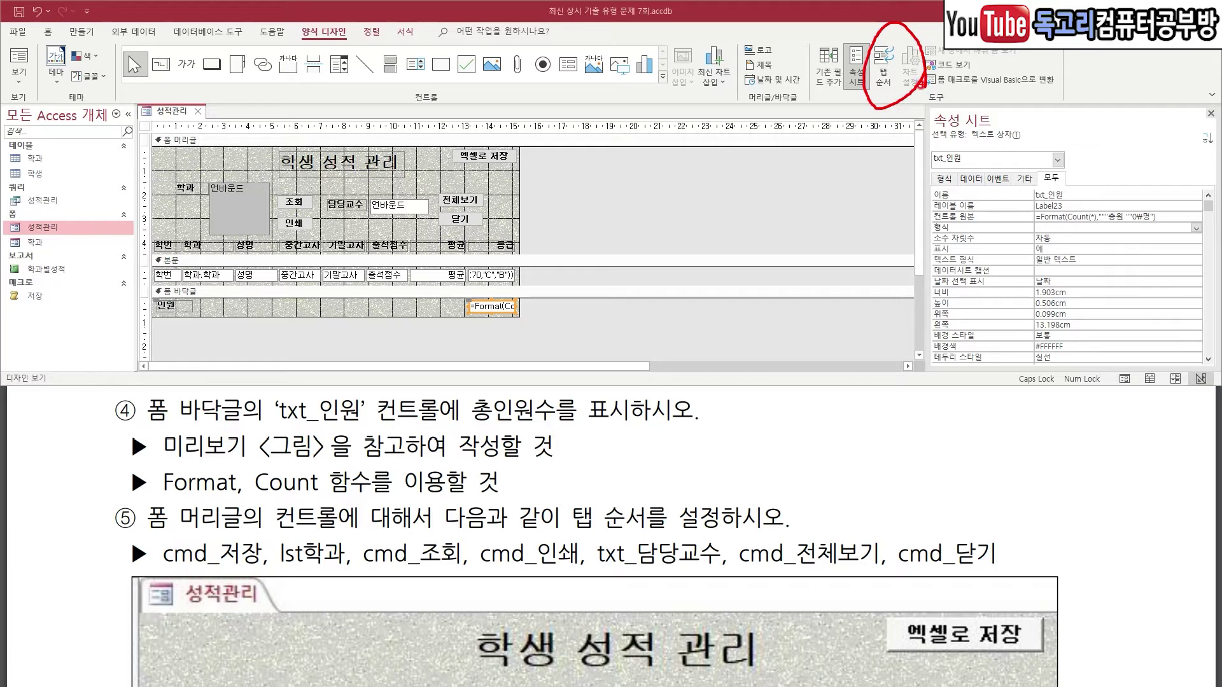
pyautogui.click(883, 70)
pyautogui.click(634, 236)
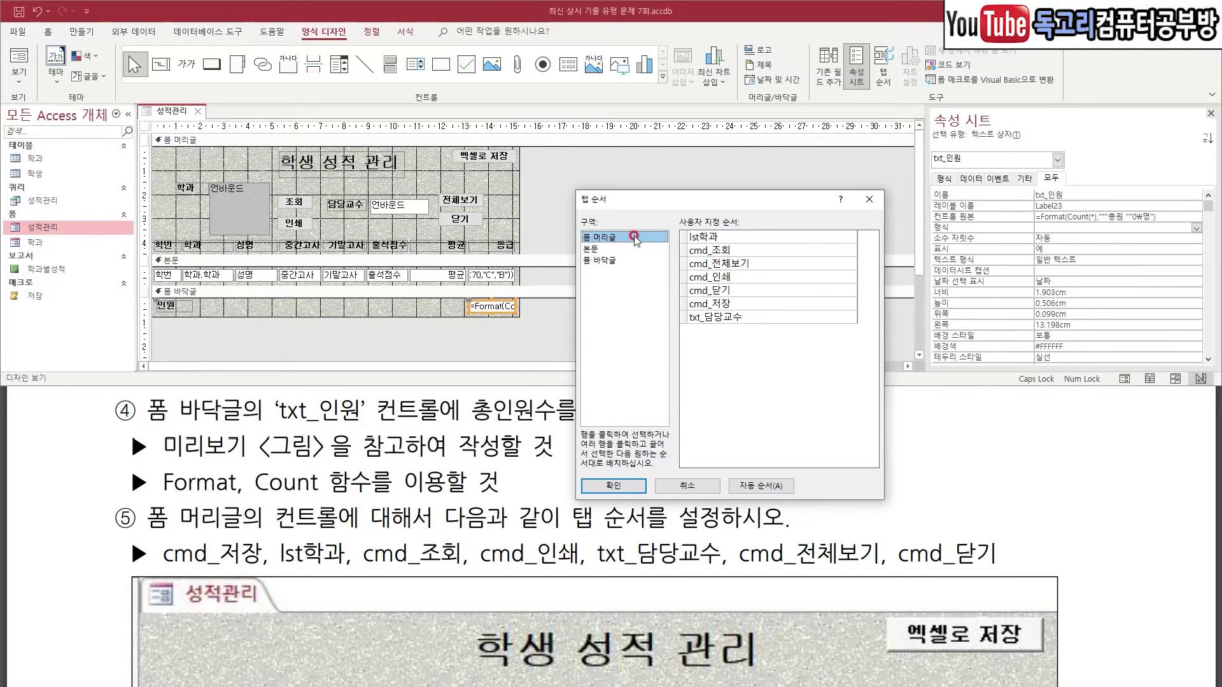
pyautogui.moveTo(155, 574); pyautogui.dragTo(1059, 581)
pyautogui.moveTo(1020, 538); pyautogui.dragTo(1032, 618)
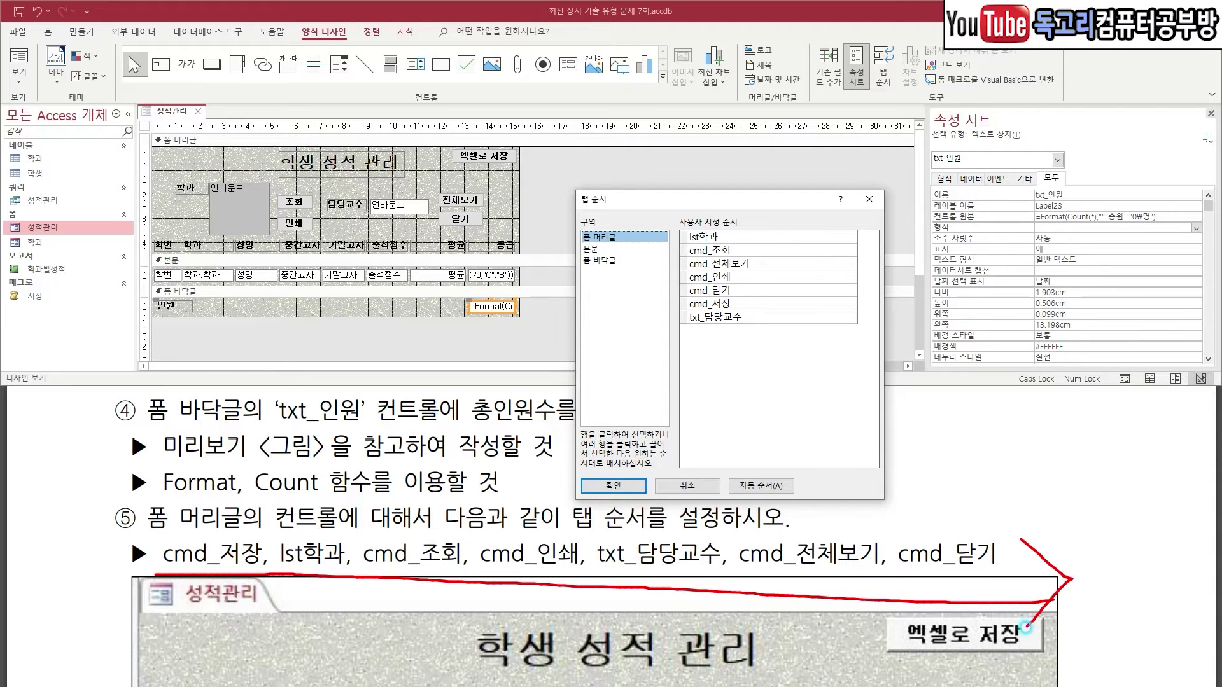
pyautogui.press('Escape')
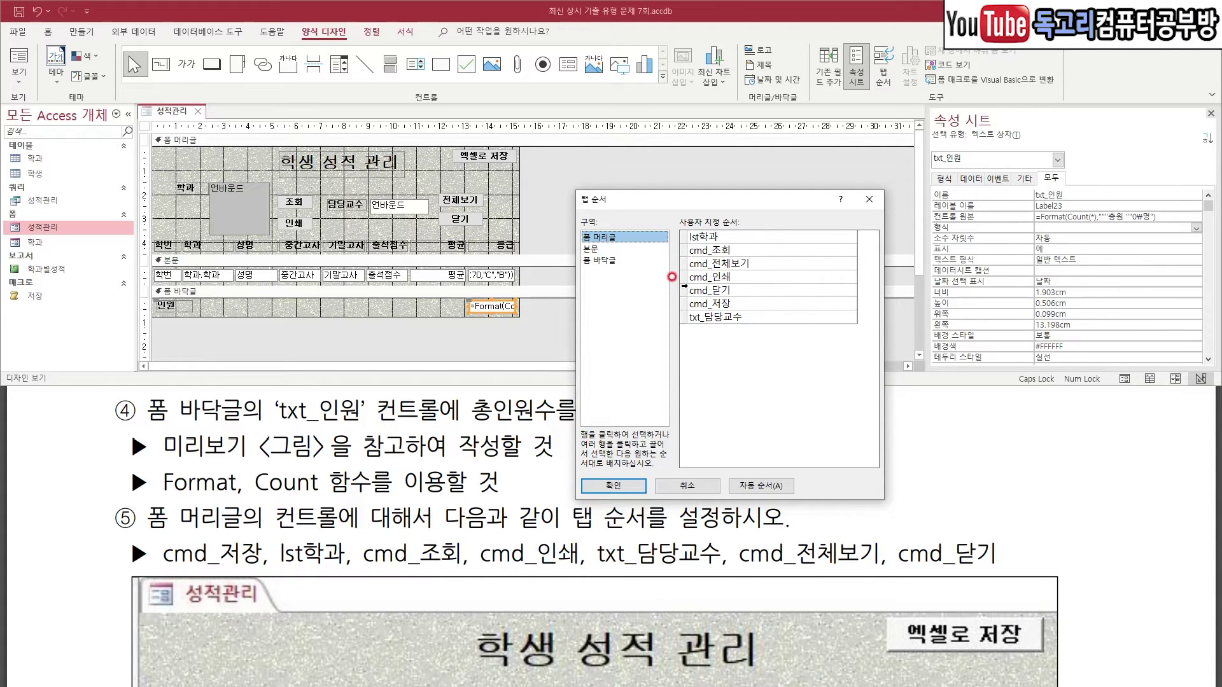
# - Arrange the header tab order as cmd_저장, lst학과, cmd_조회, cmd_인쇄, txt_담당교수, cmd_전체보기, cmd_닫기 and apply it
pyautogui.click(683, 304)
pyautogui.moveTo(683, 304); pyautogui.dragTo(690, 241)
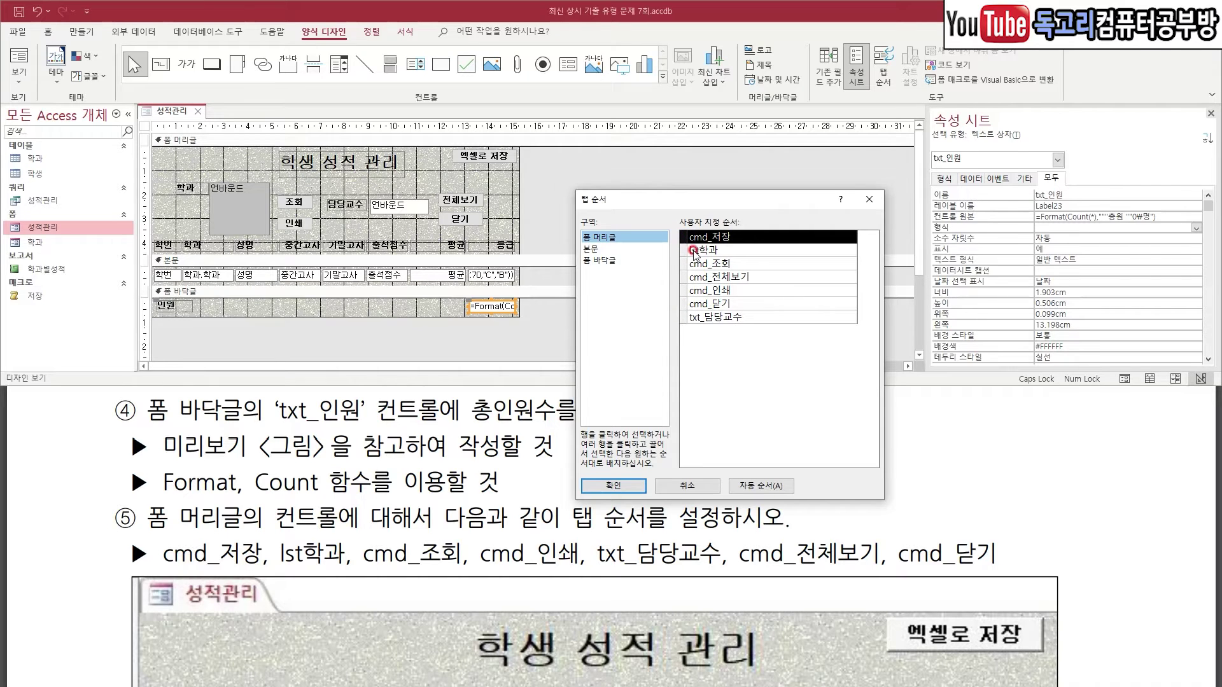
pyautogui.click(685, 290)
pyautogui.moveTo(685, 290)
pyautogui.mouseDown()
pyautogui.moveTo(686, 311)
pyautogui.moveTo(687, 297)
pyautogui.mouseUp()
pyautogui.click(684, 317)
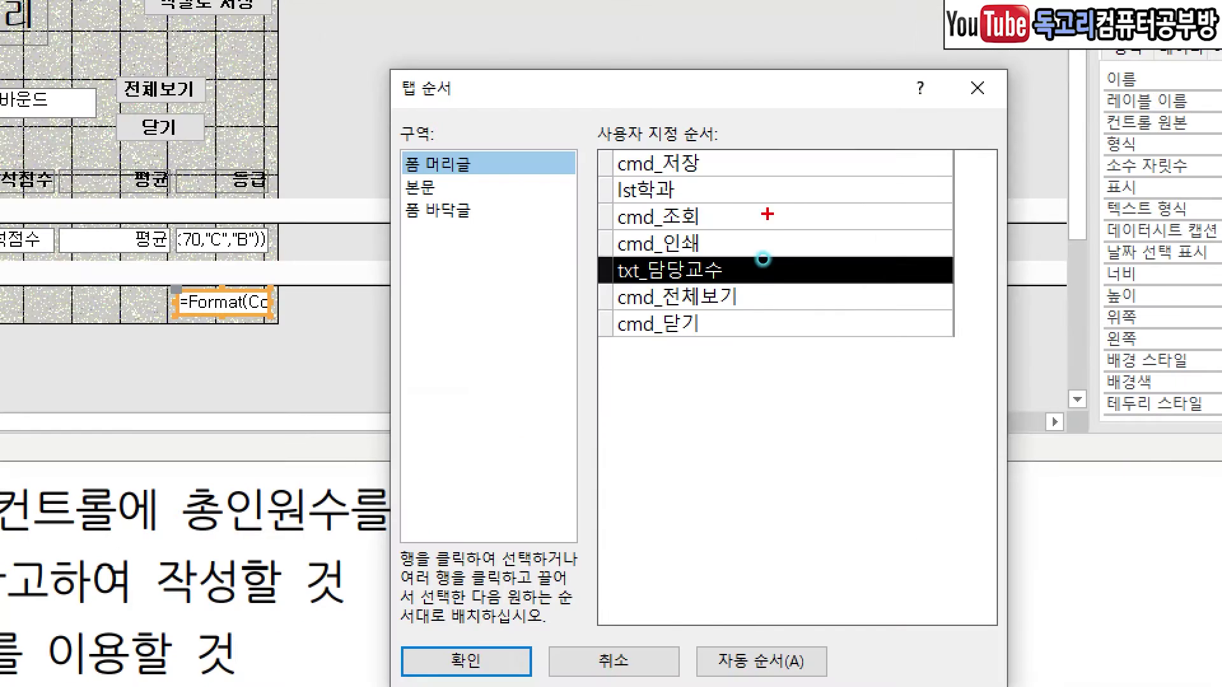
pyautogui.moveTo(755, 234)
pyautogui.mouseDown()
pyautogui.moveTo(778, 364)
pyautogui.moveTo(815, 328)
pyautogui.mouseUp()
pyautogui.moveTo(508, 665)
pyautogui.mouseDown()
pyautogui.moveTo(407, 675)
pyautogui.moveTo(538, 682)
pyautogui.mouseUp()
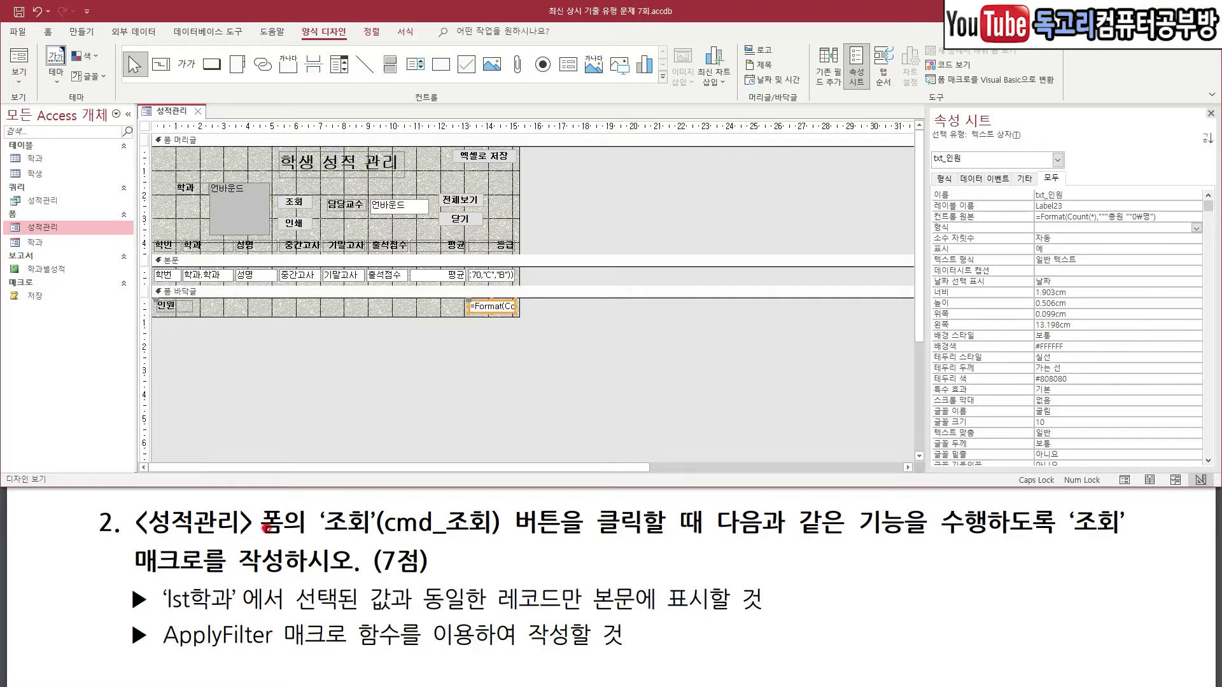
# - Read the task's requirements for the 조회 macro, including the lst학과 filter condition and the ApplyFilter function
pyautogui.moveTo(340, 501); pyautogui.dragTo(474, 502)
pyautogui.moveTo(669, 544); pyautogui.dragTo(1133, 556)
pyautogui.moveTo(120, 565); pyautogui.dragTo(193, 574)
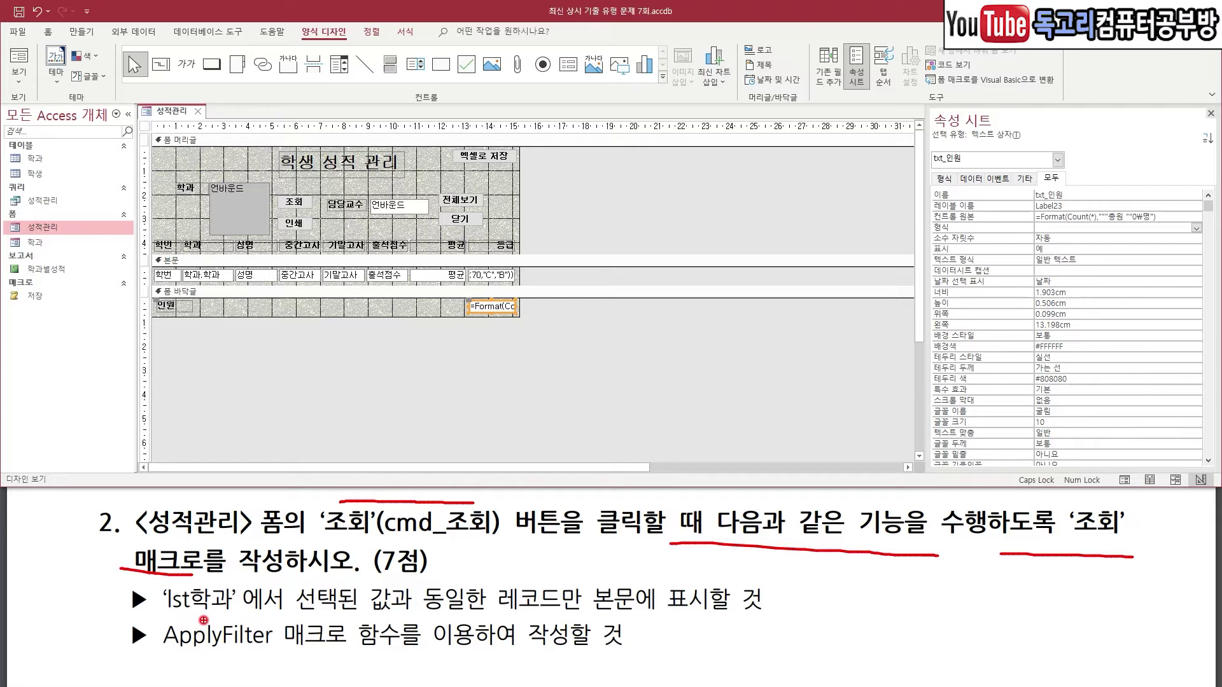
pyautogui.moveTo(158, 617); pyautogui.dragTo(254, 614)
pyautogui.moveTo(341, 616); pyautogui.dragTo(637, 618)
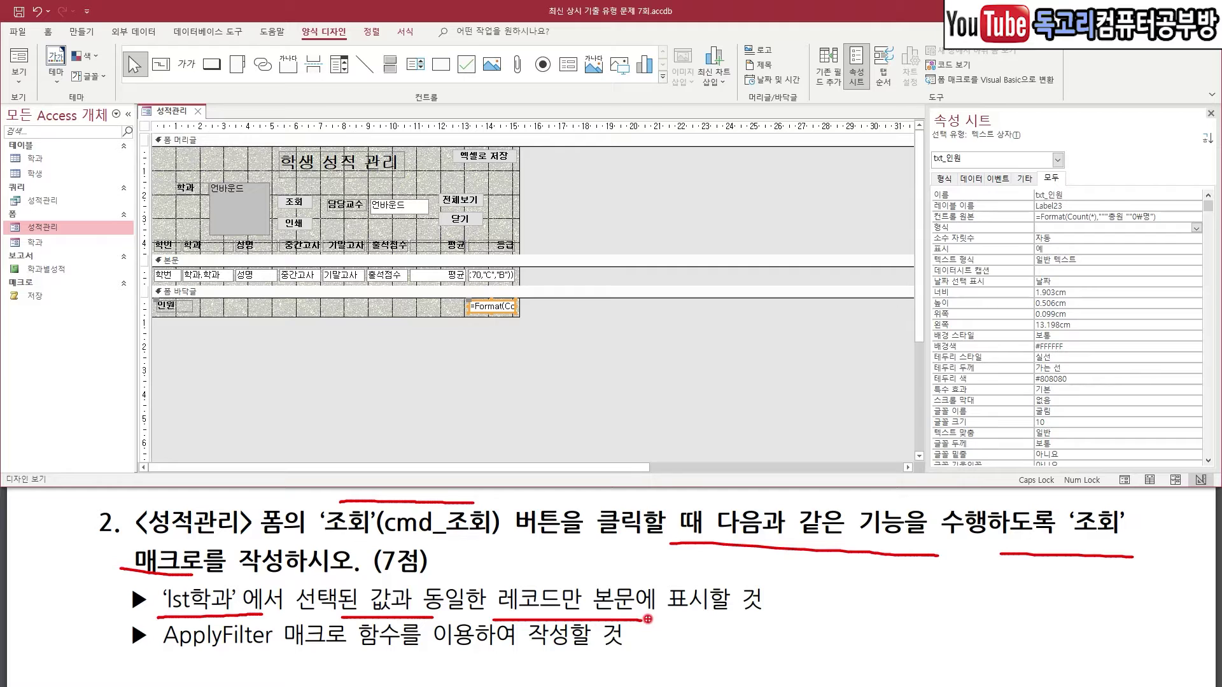
pyautogui.moveTo(152, 658); pyautogui.dragTo(267, 655)
pyautogui.press('Escape')
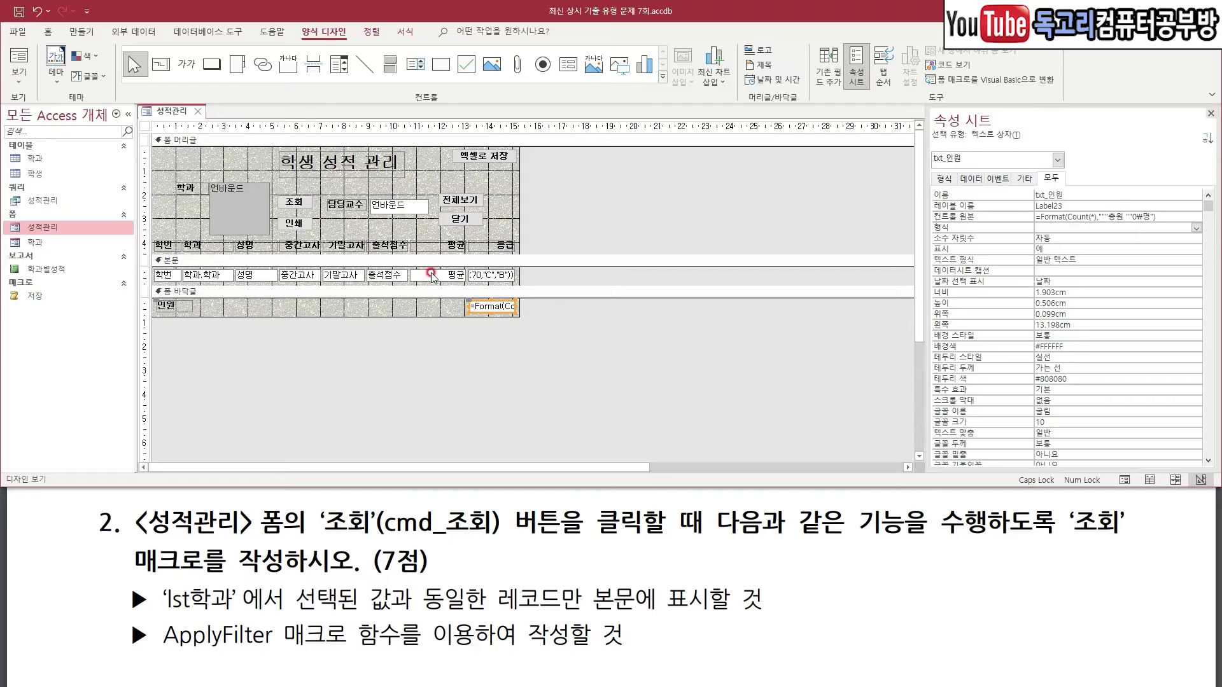
# - Create a new macro with an ApplyFilter action for the 성적관리 form's cmd_조회 button
pyautogui.click(295, 199)
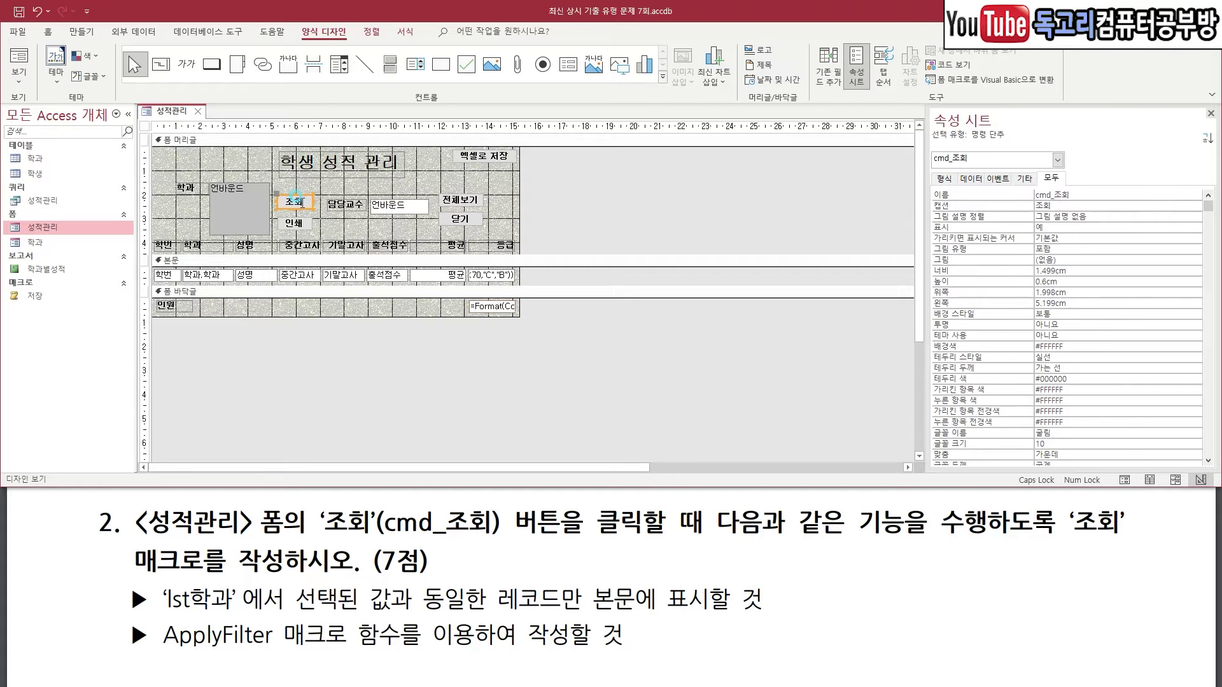
pyautogui.click(94, 33)
pyautogui.click(633, 64)
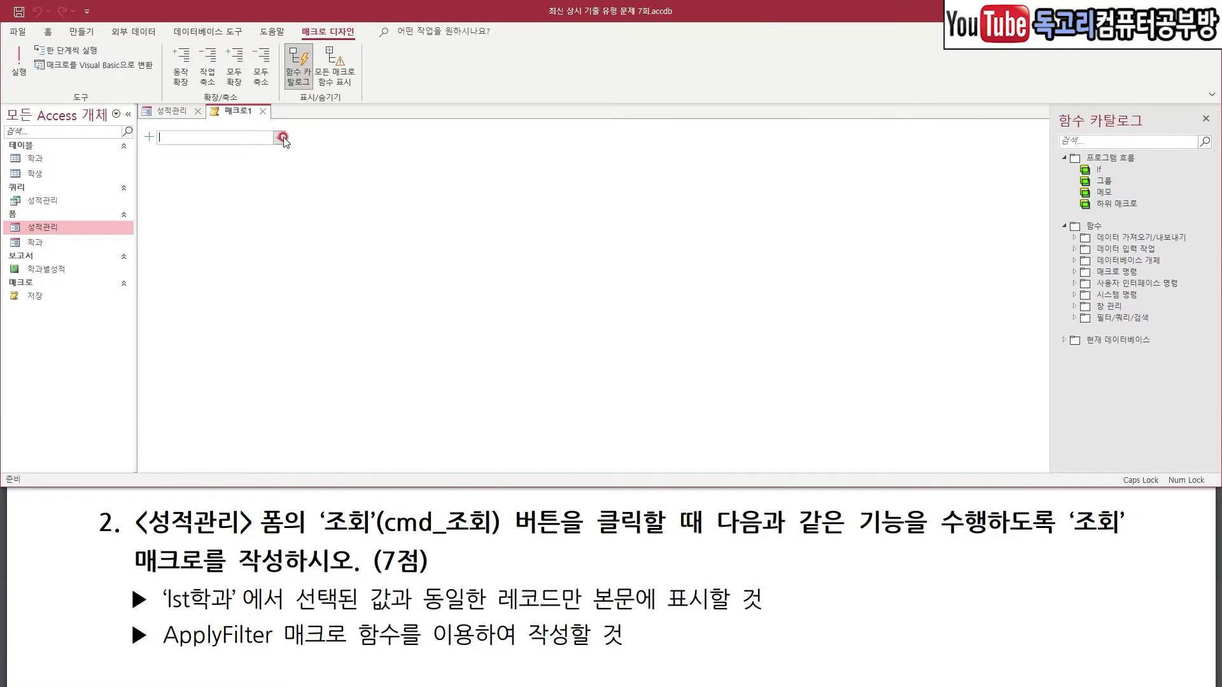
pyautogui.click(277, 138)
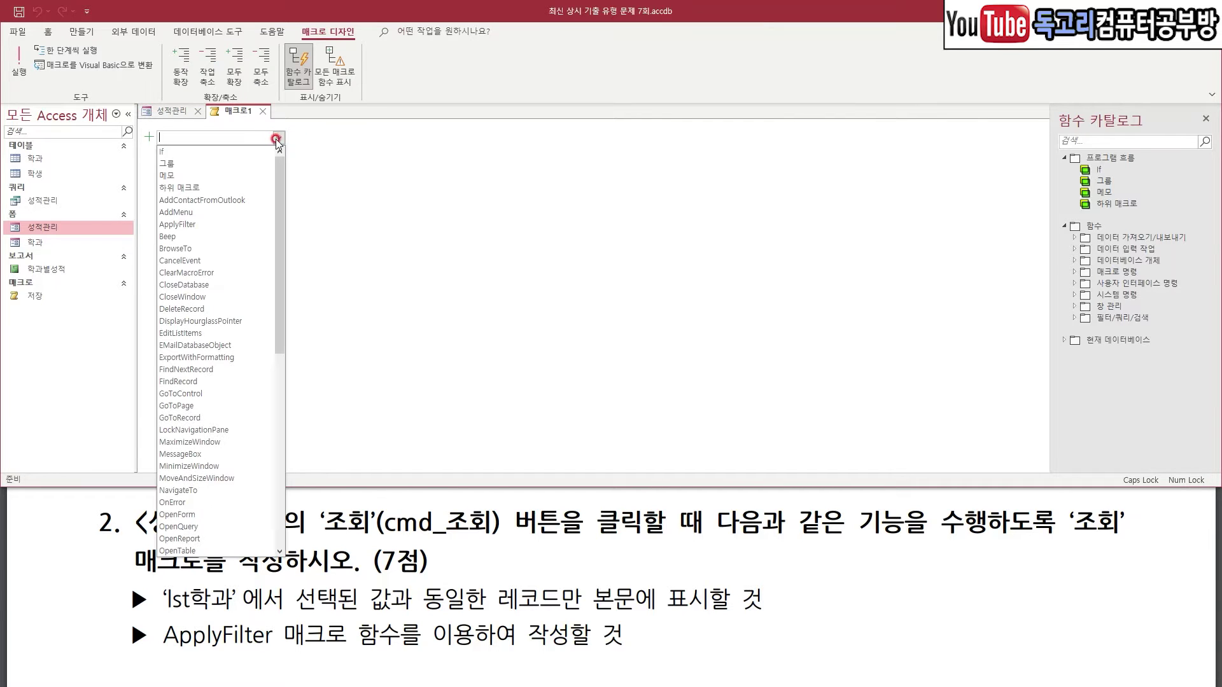
pyautogui.click(212, 225)
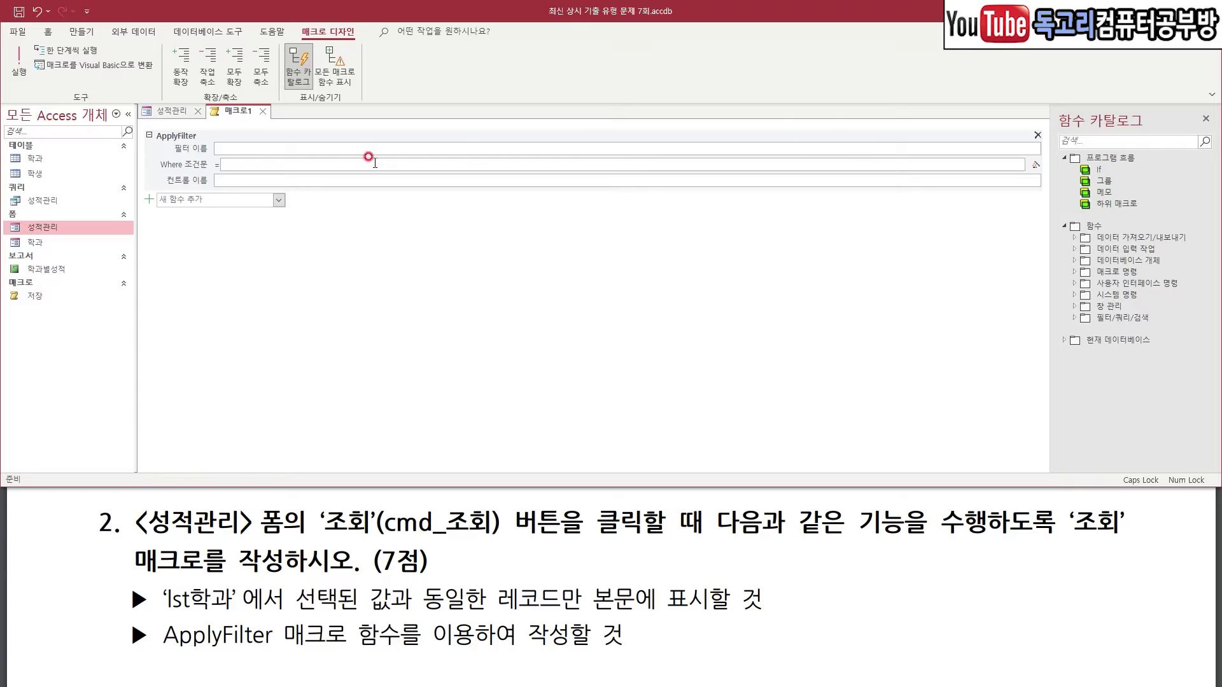
pyautogui.moveTo(245, 169); pyautogui.dragTo(264, 145)
pyautogui.moveTo(1053, 185)
pyautogui.mouseDown()
pyautogui.moveTo(1016, 180)
pyautogui.moveTo(1059, 153)
pyautogui.moveTo(1038, 185)
pyautogui.mouseUp()
# - Open the expression builder for ApplyFilter's Where 조건문 and begin the condition with [학과.학과]=
pyautogui.click(1035, 165)
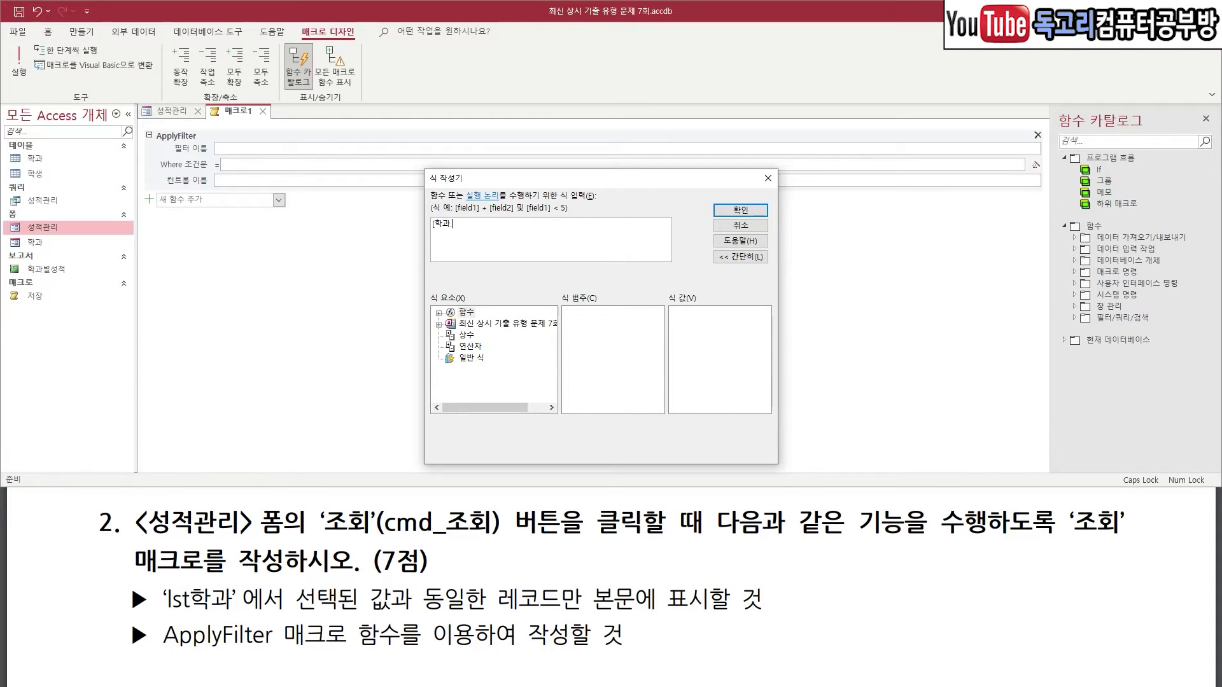
pyautogui.write('[학과ㅎ')
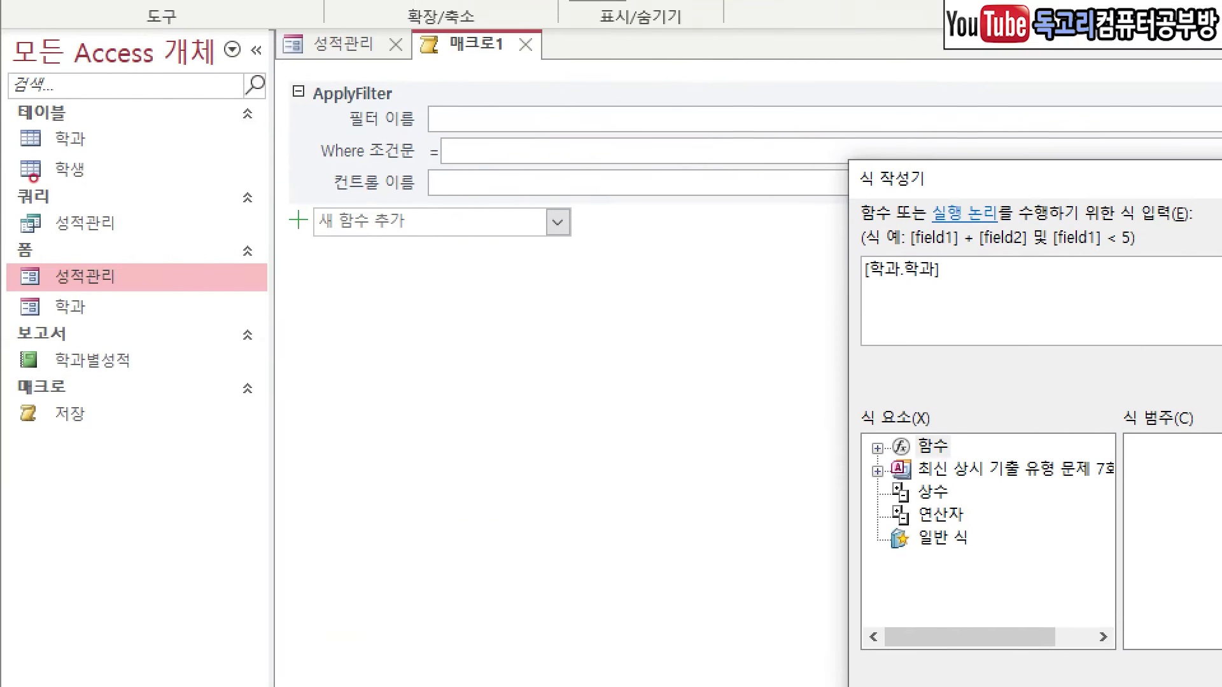
pyautogui.moveTo(141, 140); pyautogui.dragTo(88, 169)
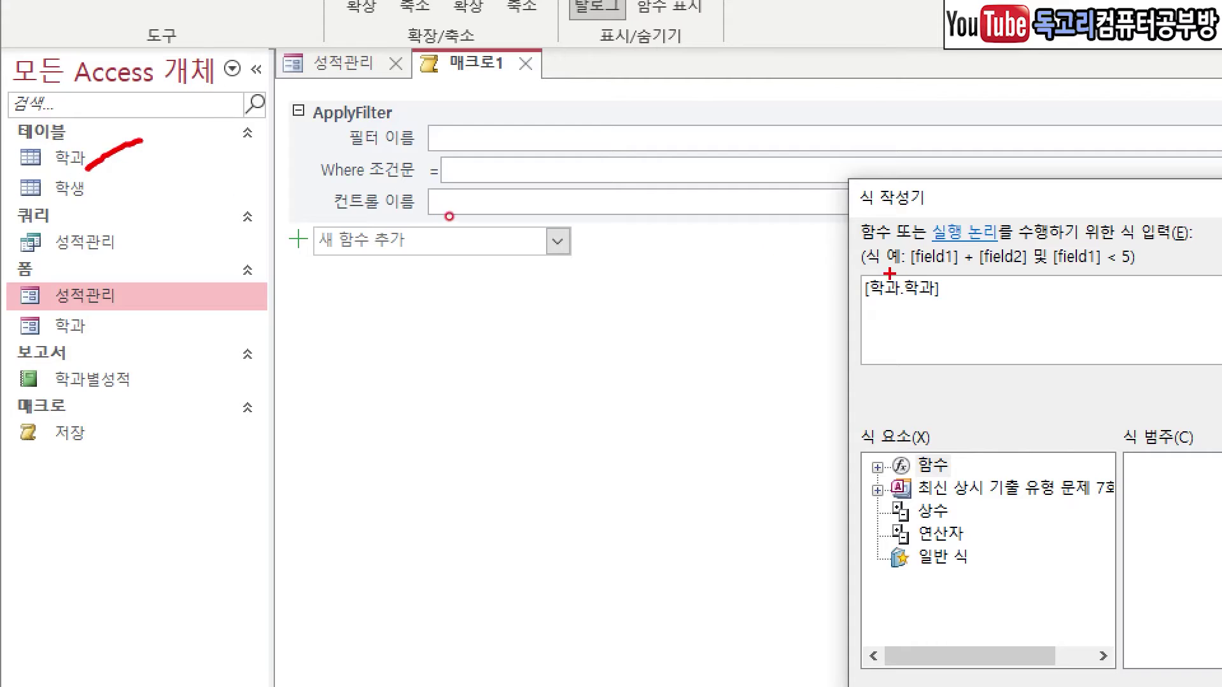
pyautogui.moveTo(910, 306); pyautogui.dragTo(965, 309)
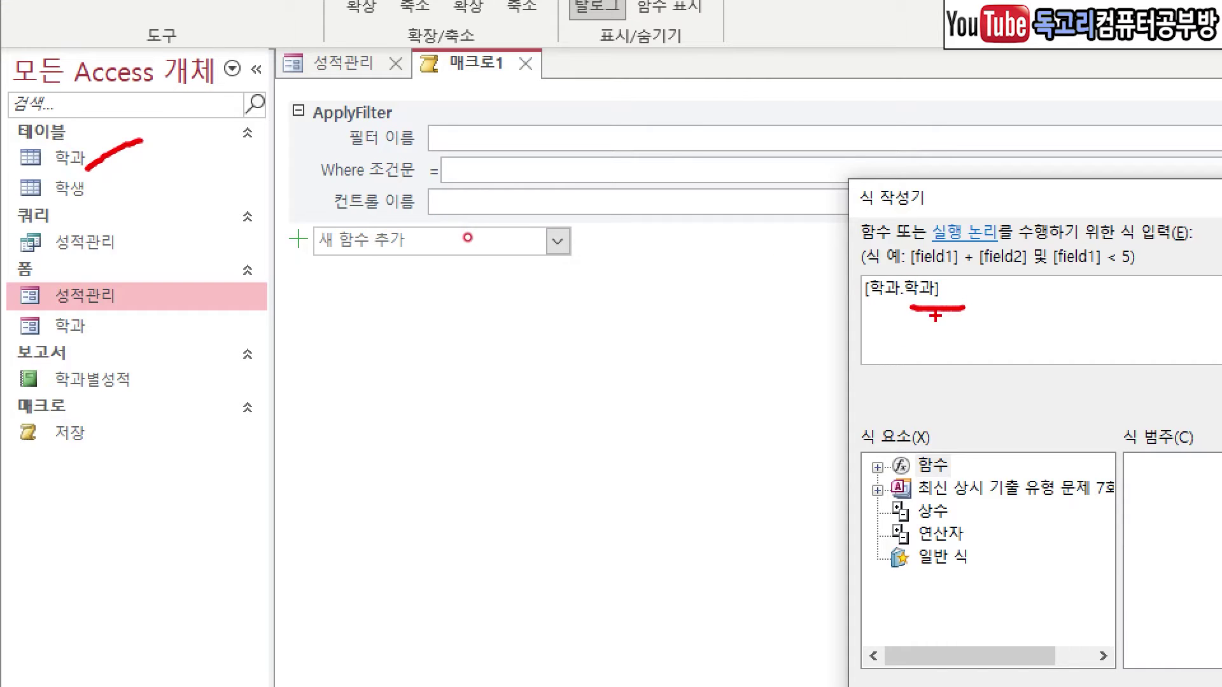
pyautogui.moveTo(867, 309); pyautogui.dragTo(942, 308)
pyautogui.moveTo(109, 180); pyautogui.dragTo(84, 204)
pyautogui.moveTo(102, 131); pyautogui.dragTo(90, 141)
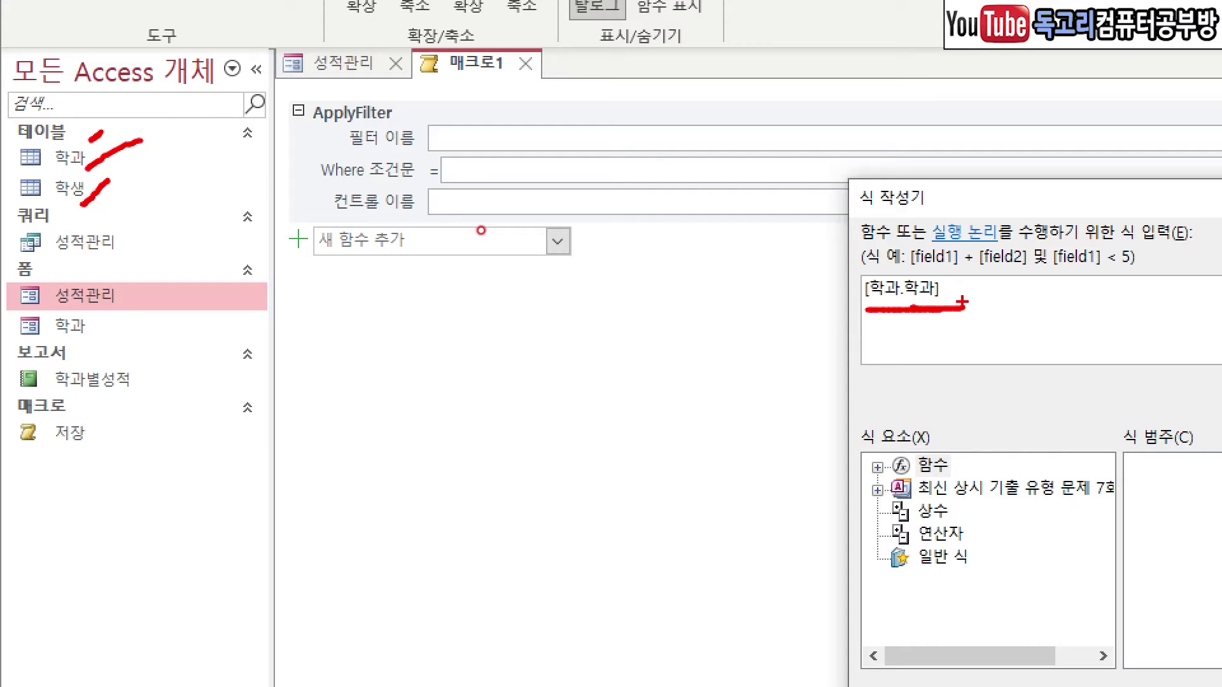
pyautogui.moveTo(882, 262)
pyautogui.mouseDown()
pyautogui.moveTo(890, 273)
pyautogui.moveTo(877, 254)
pyautogui.moveTo(959, 240)
pyautogui.mouseUp()
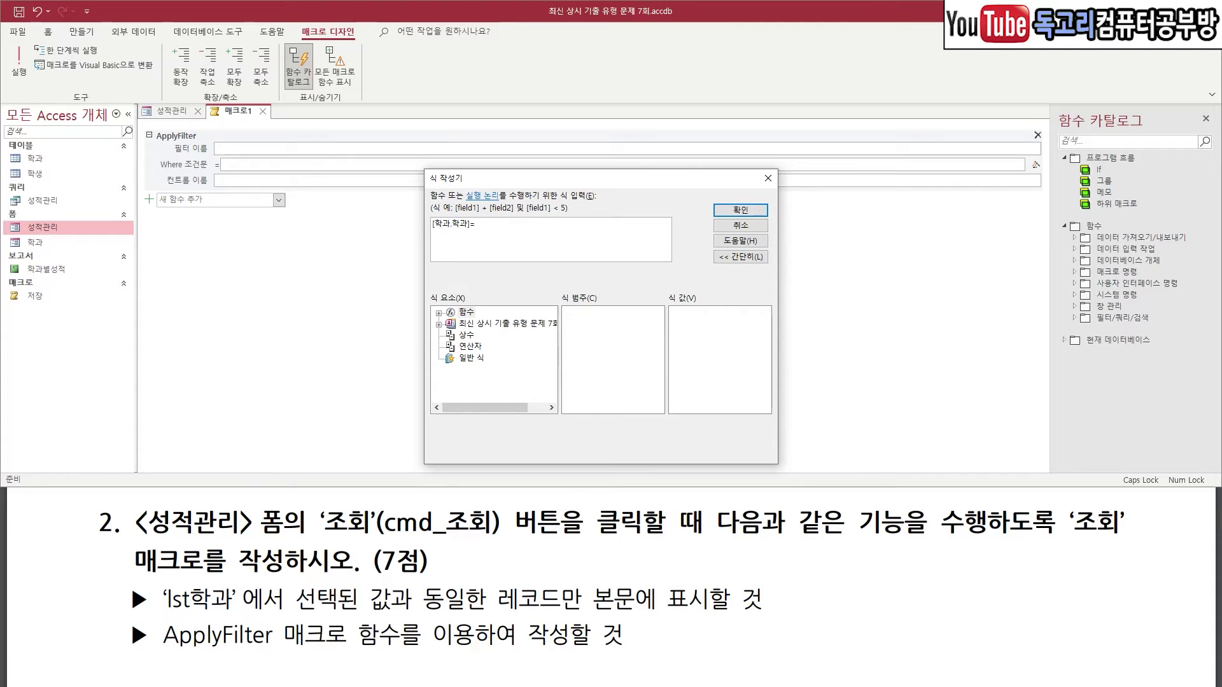
# - Complete the condition with the loaded 성적관리 form's lst학과 control, giving [학과.학과]= Forms![성적관리]![lst학과], and apply it
pyautogui.click(438, 324)
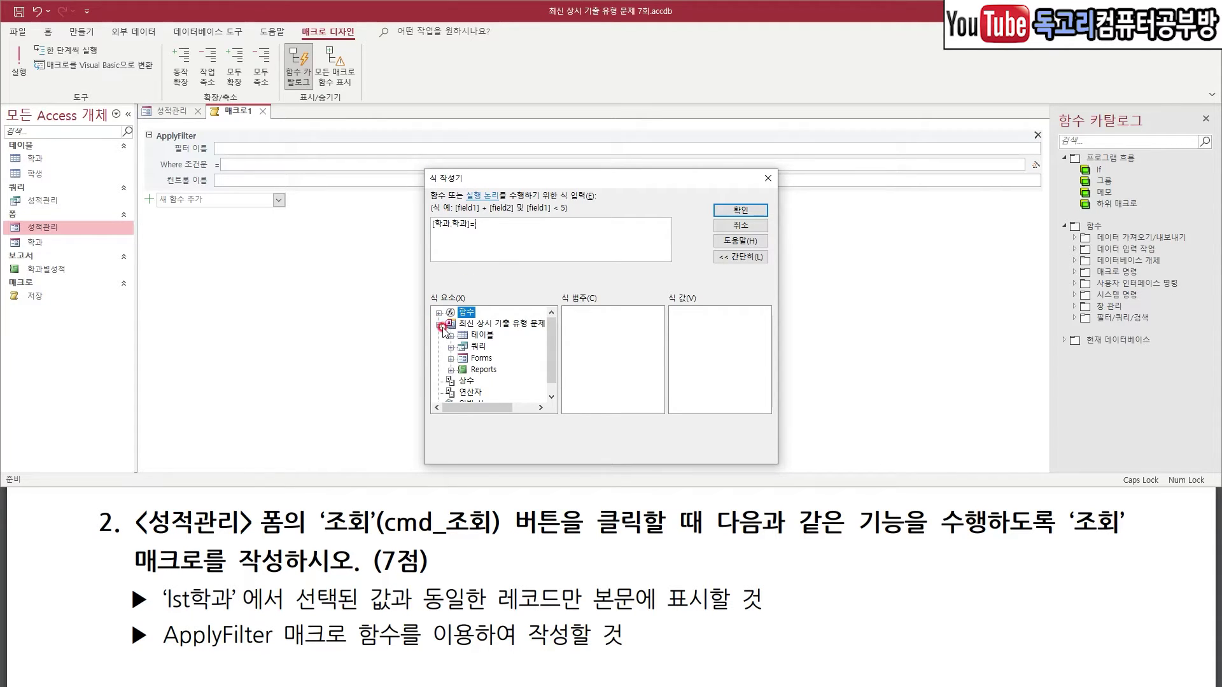
pyautogui.click(451, 359)
pyautogui.click(470, 371)
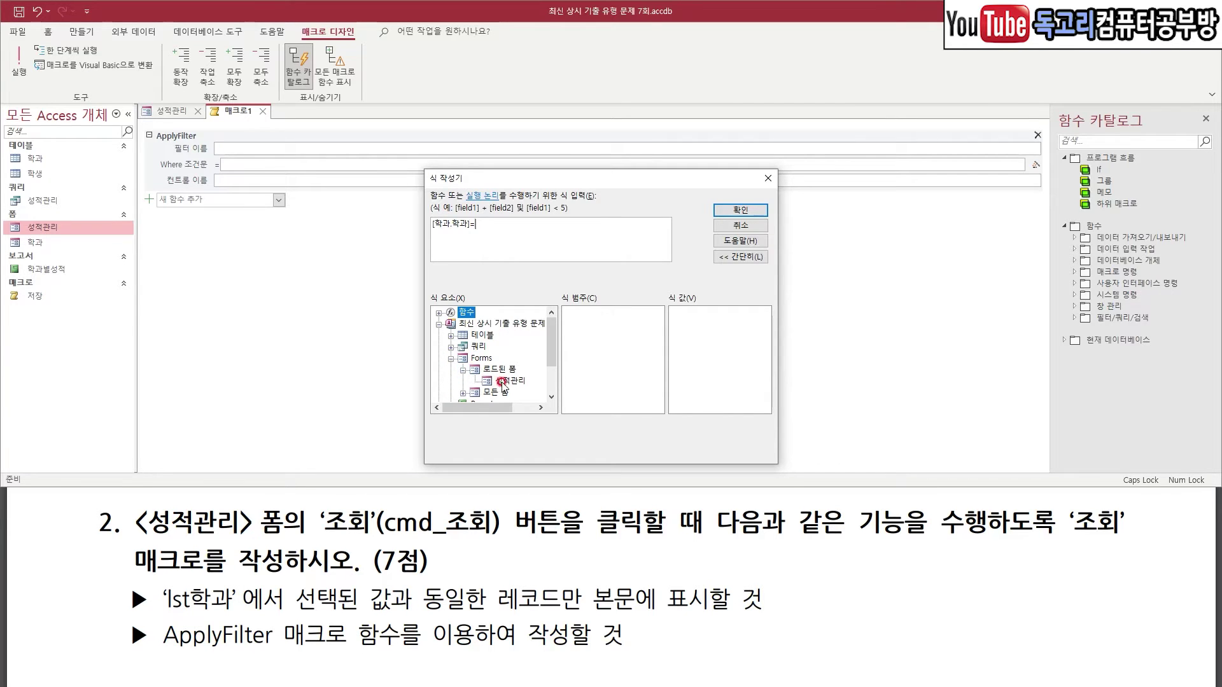
pyautogui.click(508, 382)
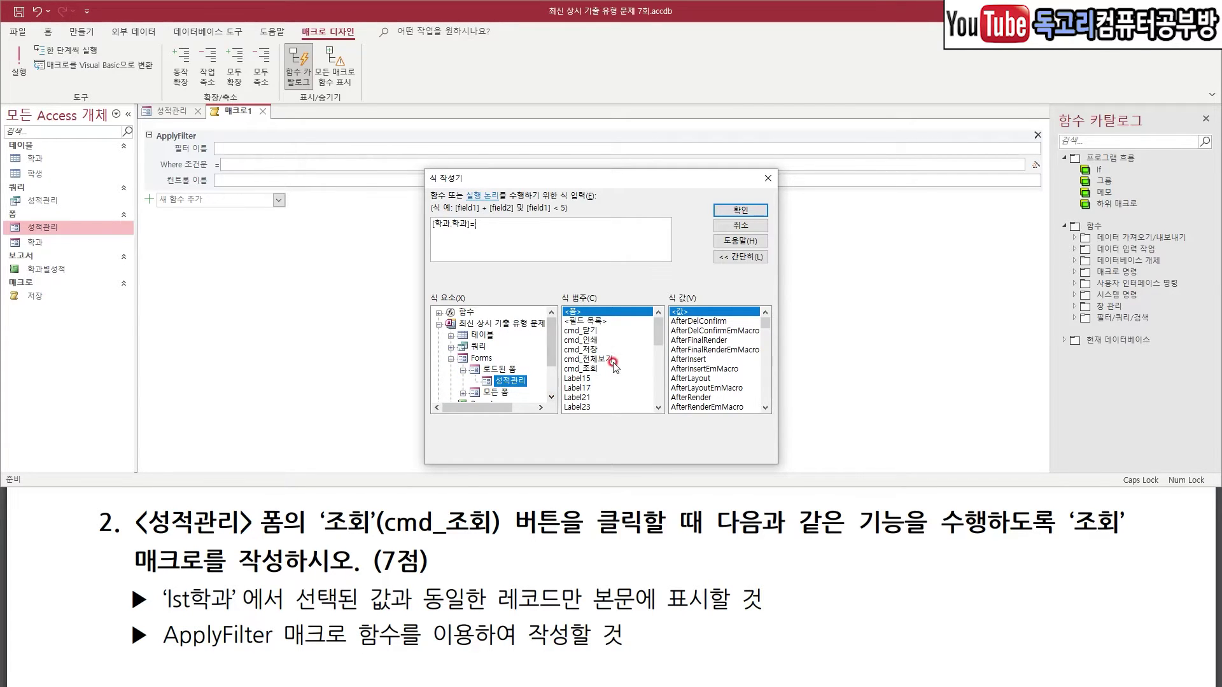
pyautogui.click(659, 355)
pyautogui.moveTo(661, 358); pyautogui.dragTo(660, 360)
pyautogui.click(598, 359)
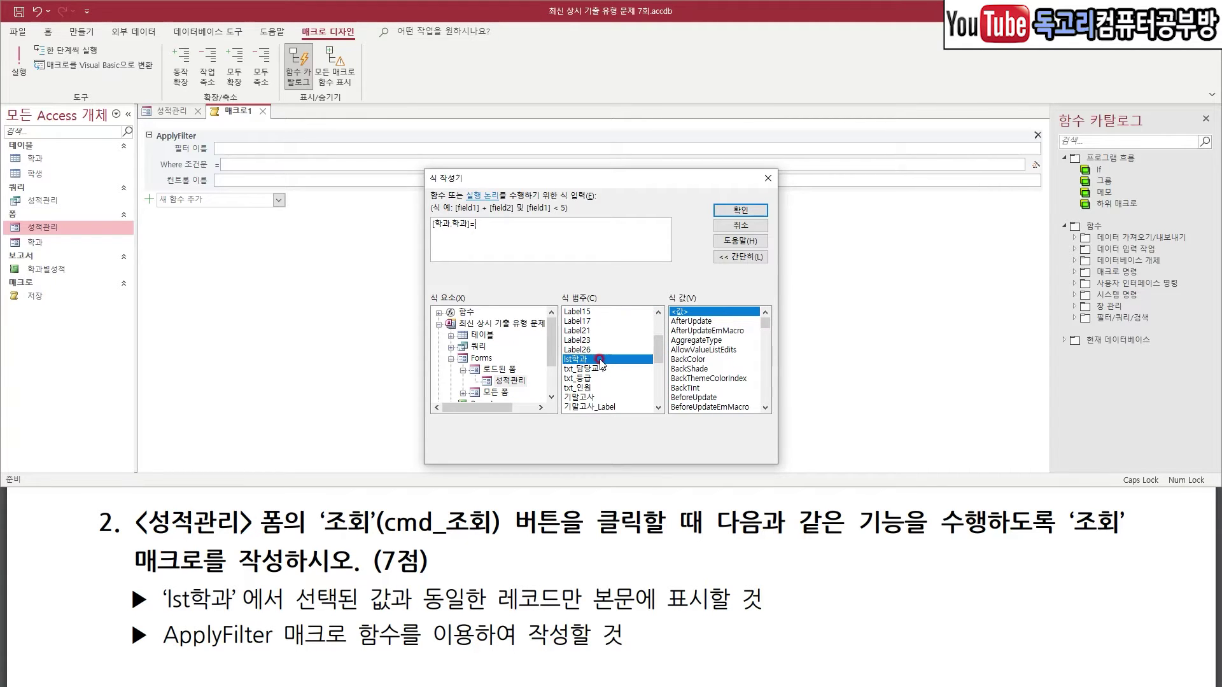
pyautogui.doubleClick(601, 360)
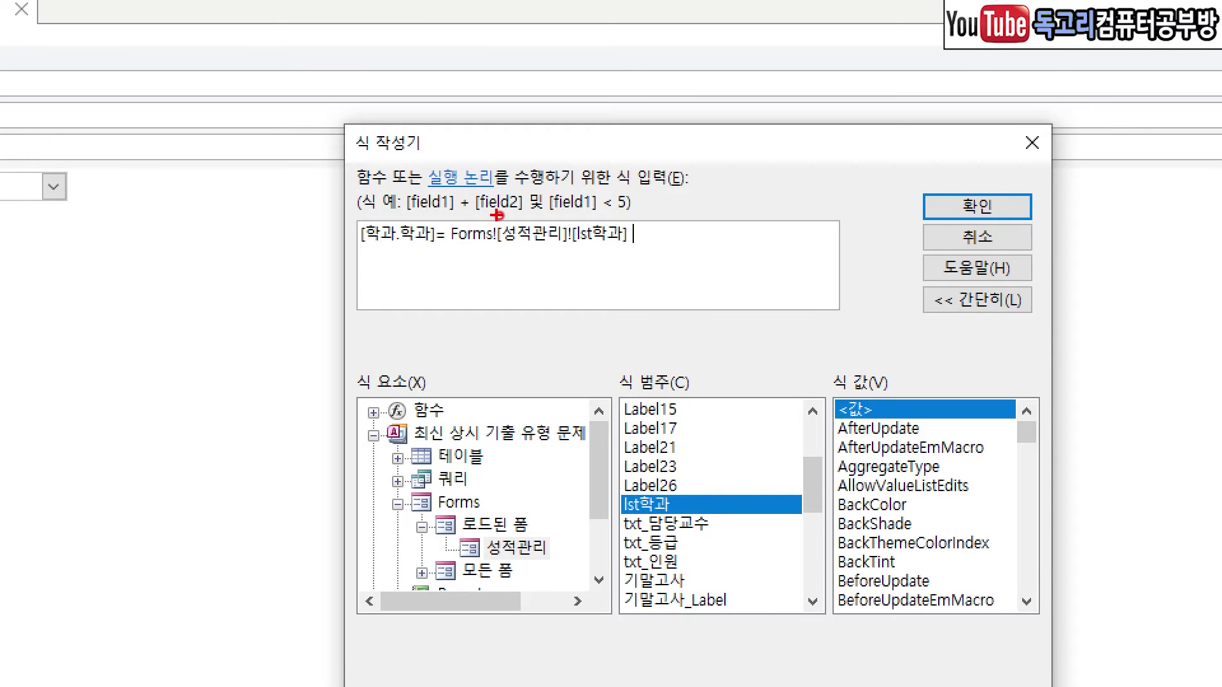
pyautogui.moveTo(379, 252); pyautogui.dragTo(626, 241)
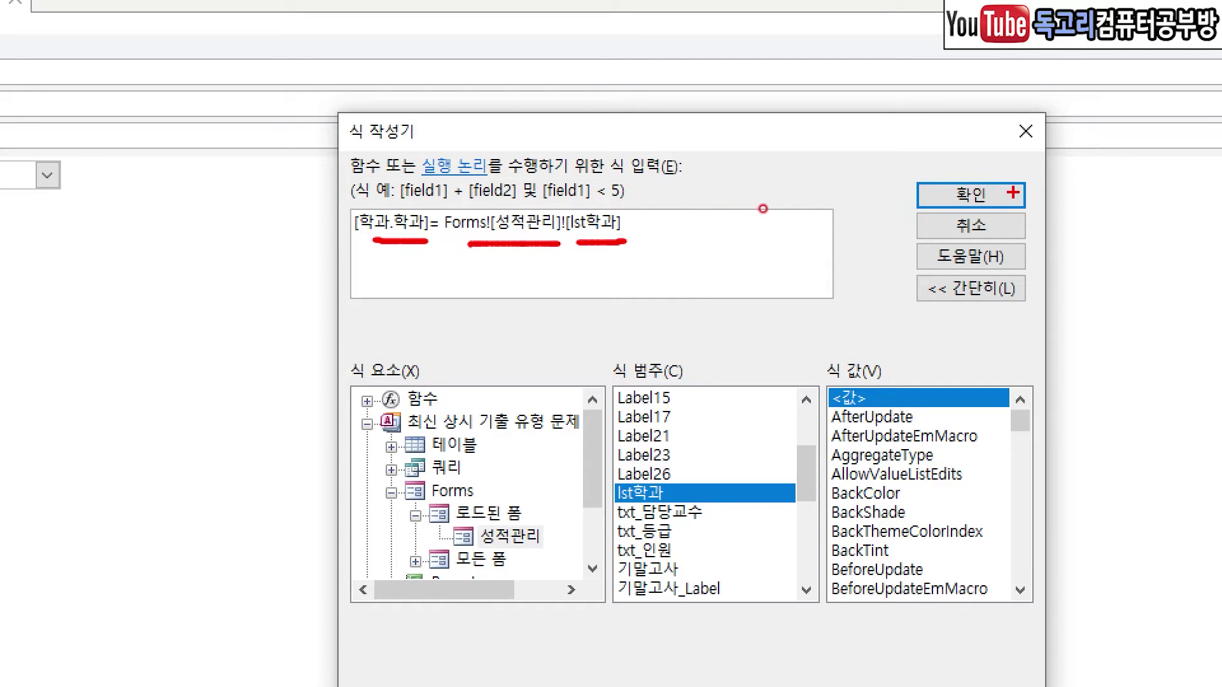
pyautogui.moveTo(1030, 161); pyautogui.dragTo(964, 232)
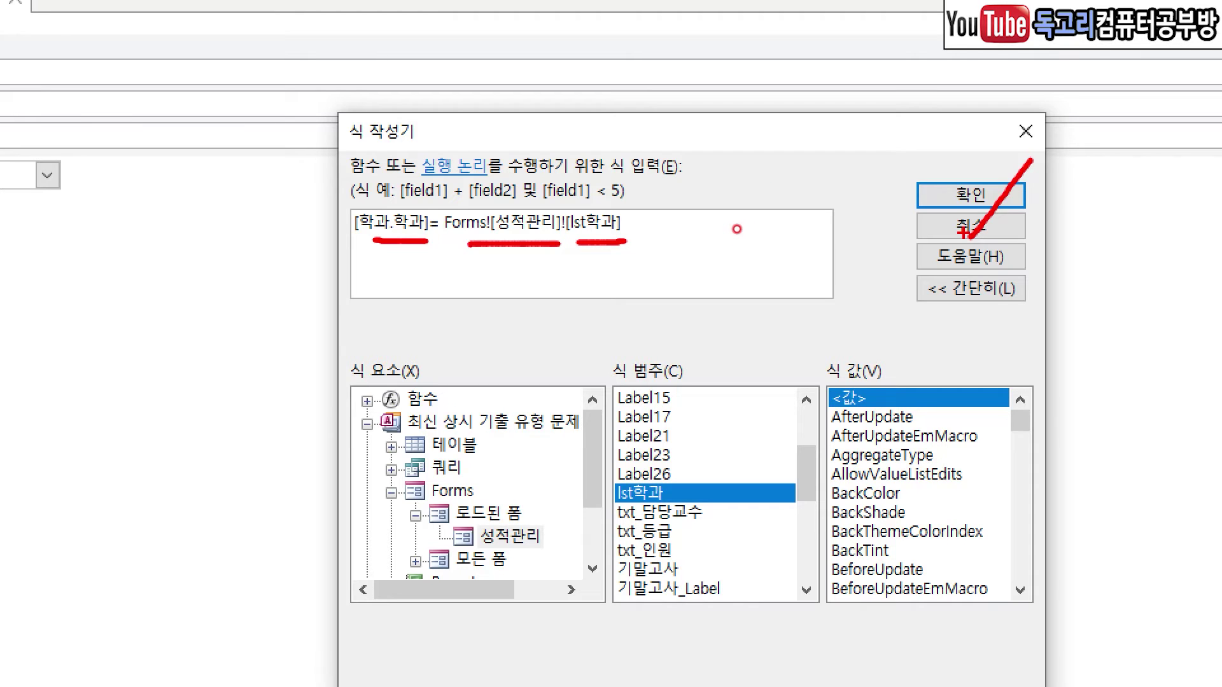
pyautogui.press('Return')
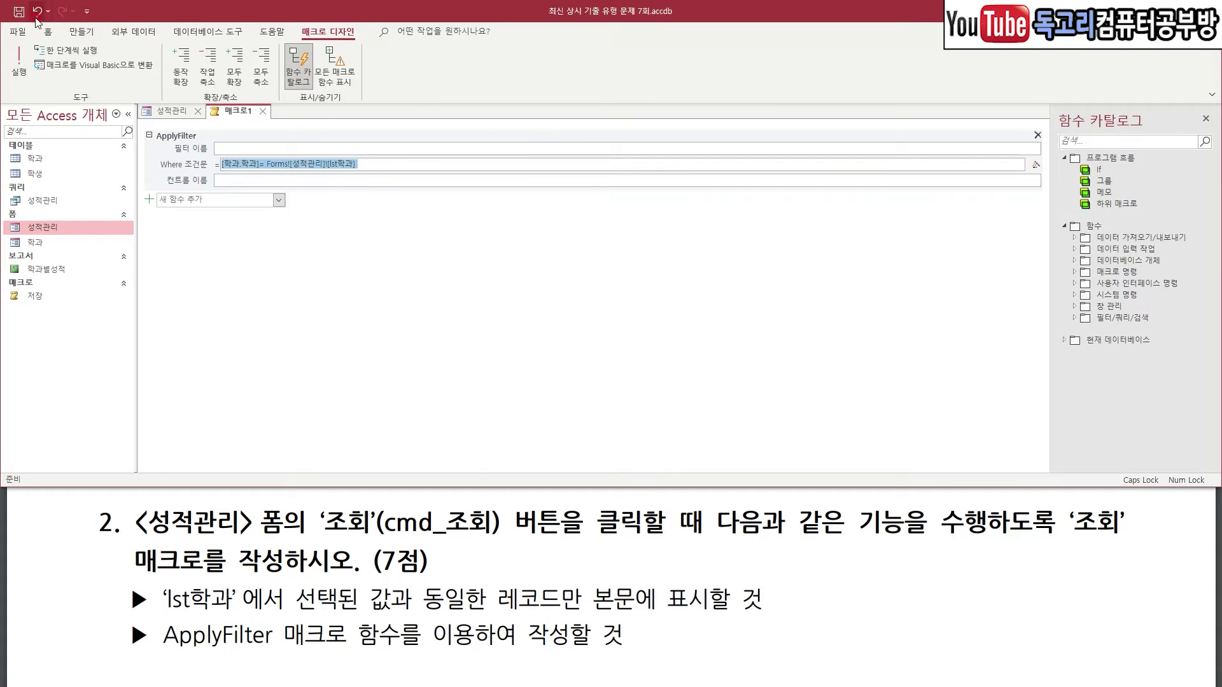
# - Save the macro under the name 조회 and close it
pyautogui.click(19, 12)
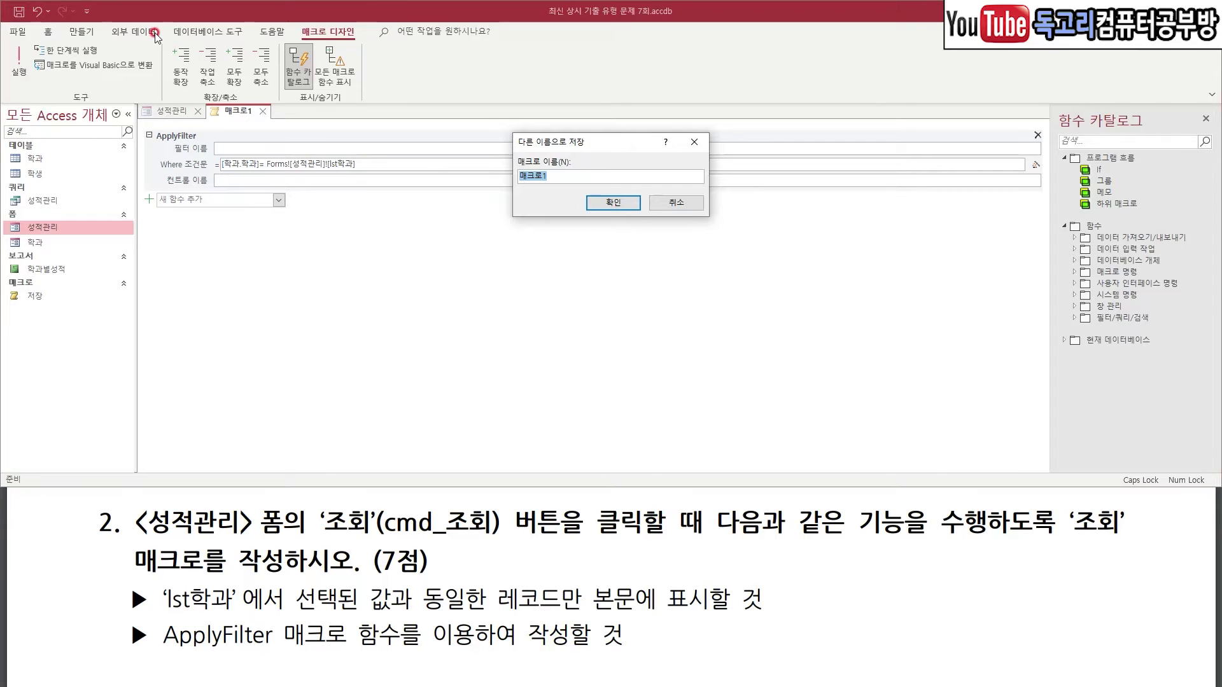
pyautogui.write('조회')
pyautogui.click(623, 203)
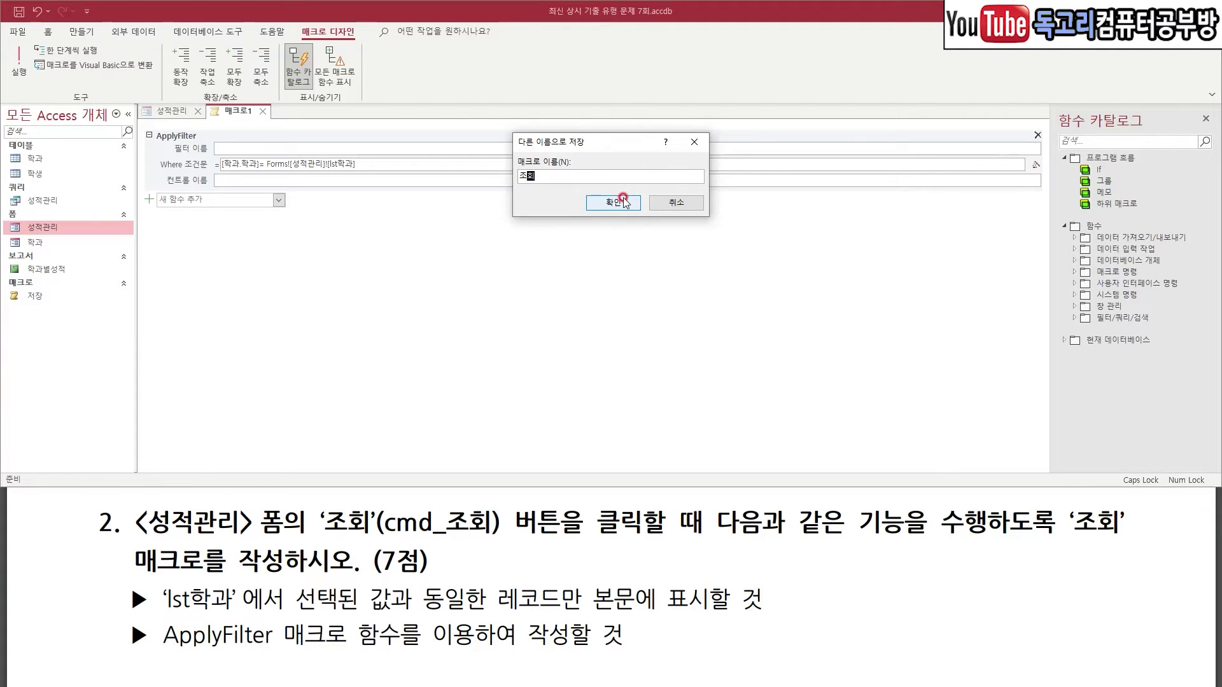
pyautogui.click(249, 111)
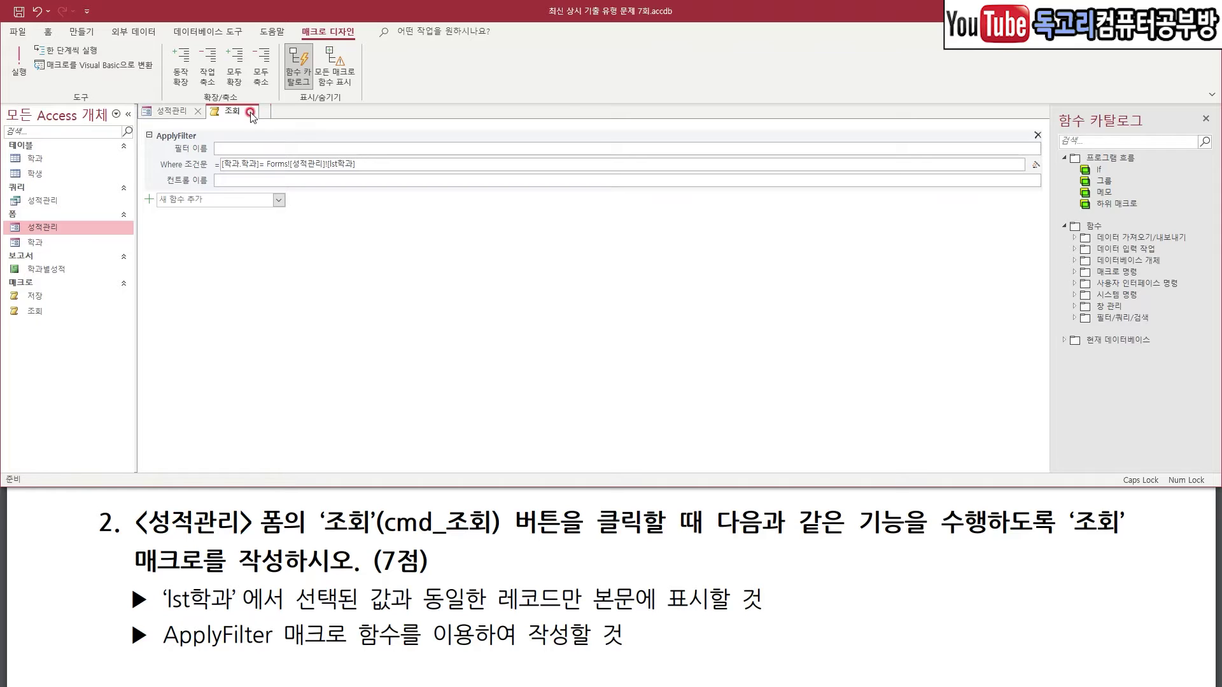
pyautogui.click(252, 111)
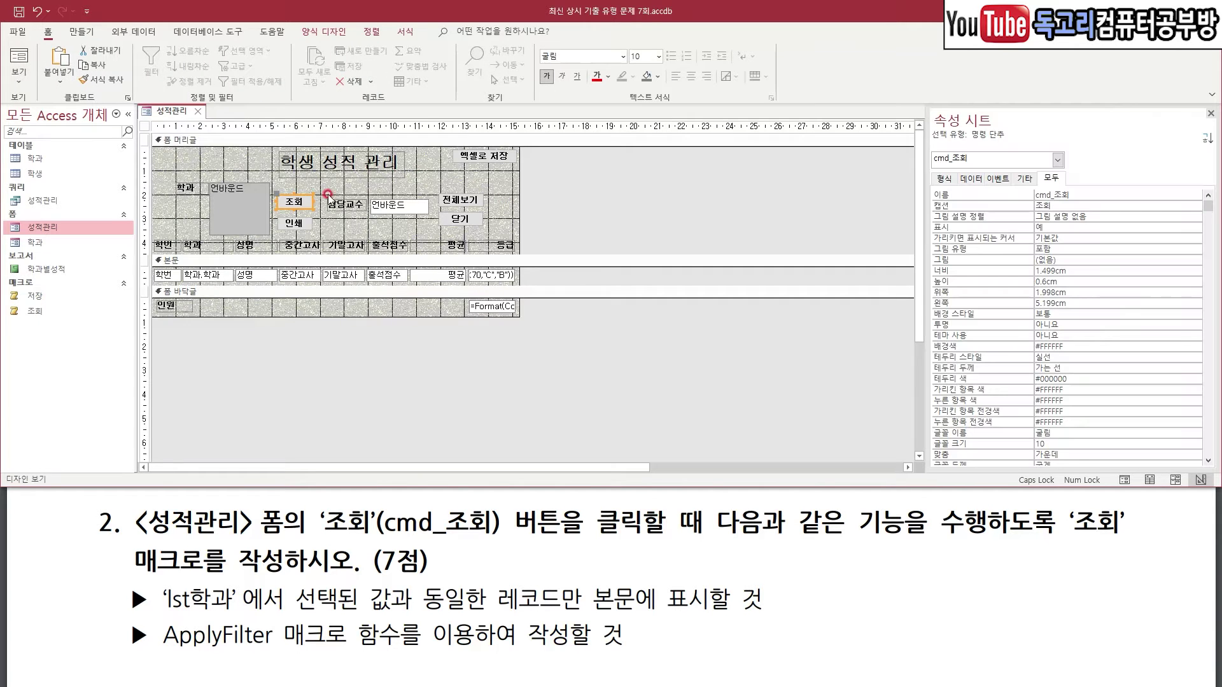
# - Assign the 조회 macro to the cmd_조회 button's On Click event
pyautogui.click(997, 178)
pyautogui.click(1196, 197)
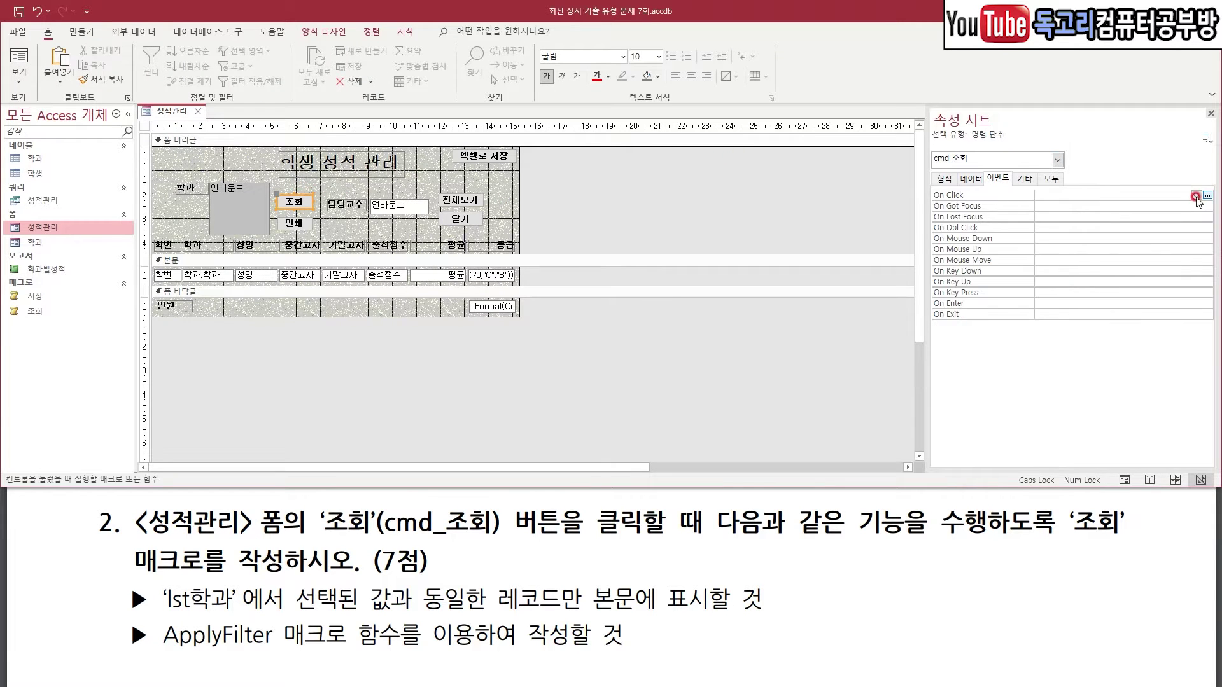
pyautogui.click(1066, 206)
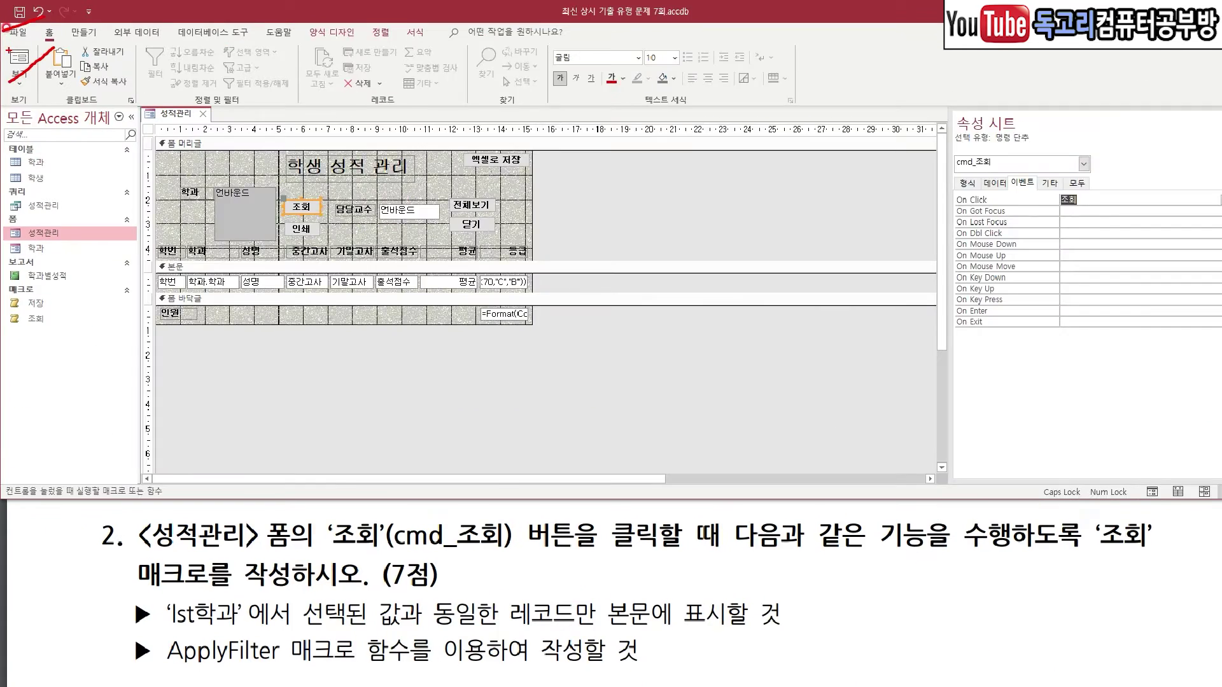
# - Test the 조회 button in form view with 국어교육과 selected in the 학과 list, and return to design view
pyautogui.click(19, 64)
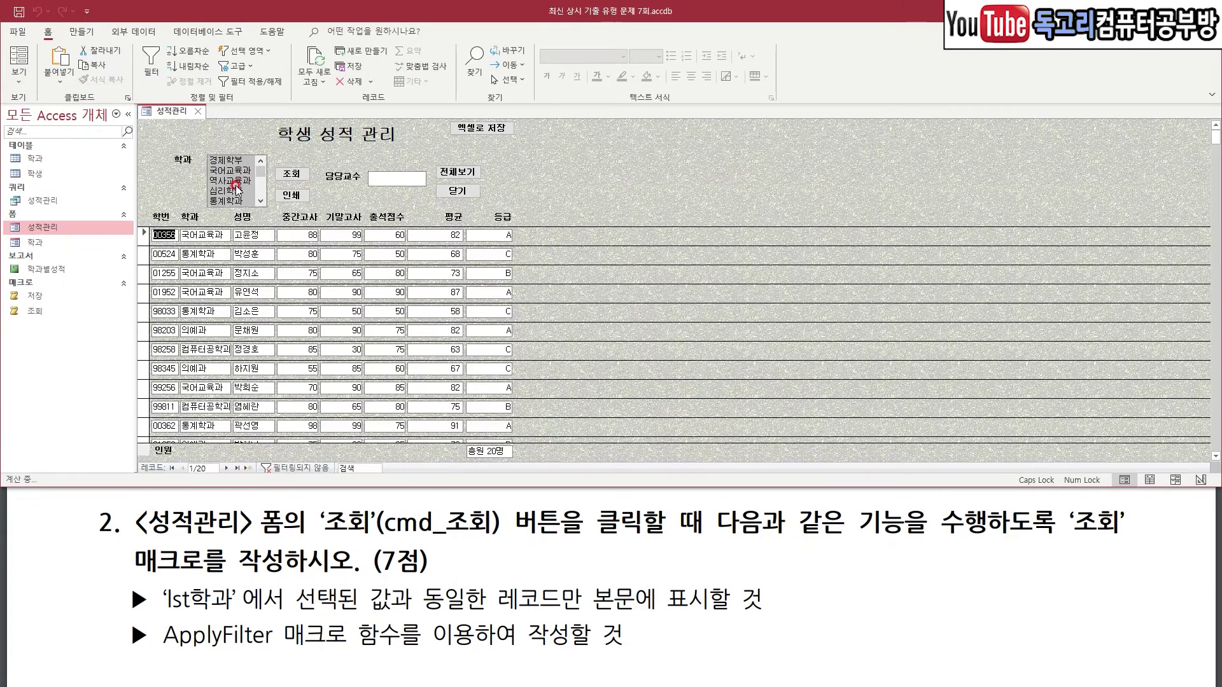
pyautogui.click(248, 172)
pyautogui.click(302, 176)
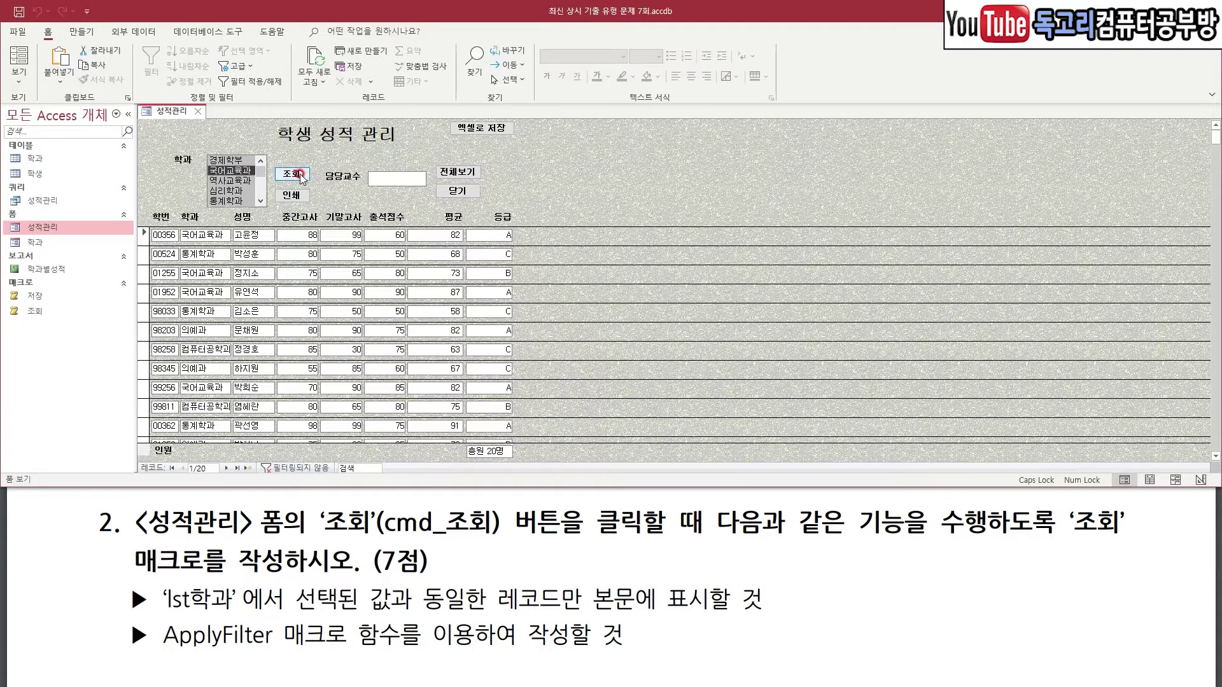
pyautogui.click(301, 176)
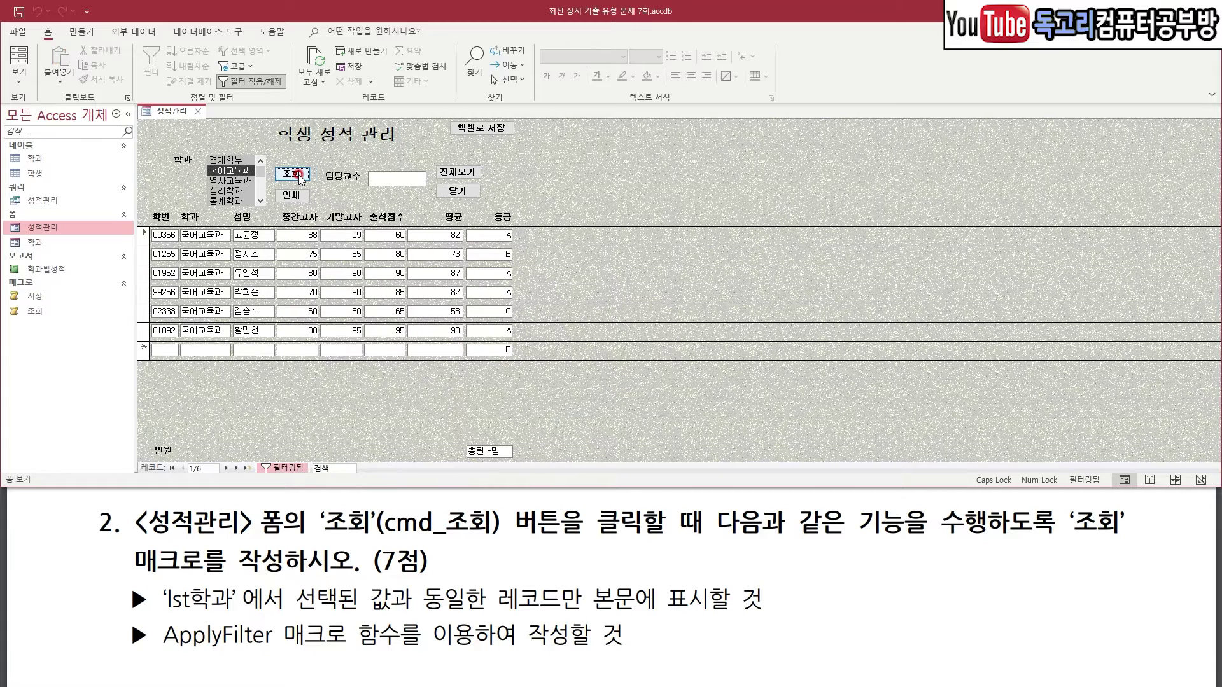
pyautogui.moveTo(311, 146)
pyautogui.mouseDown()
pyautogui.moveTo(336, 254)
pyautogui.moveTo(311, 342)
pyautogui.mouseUp()
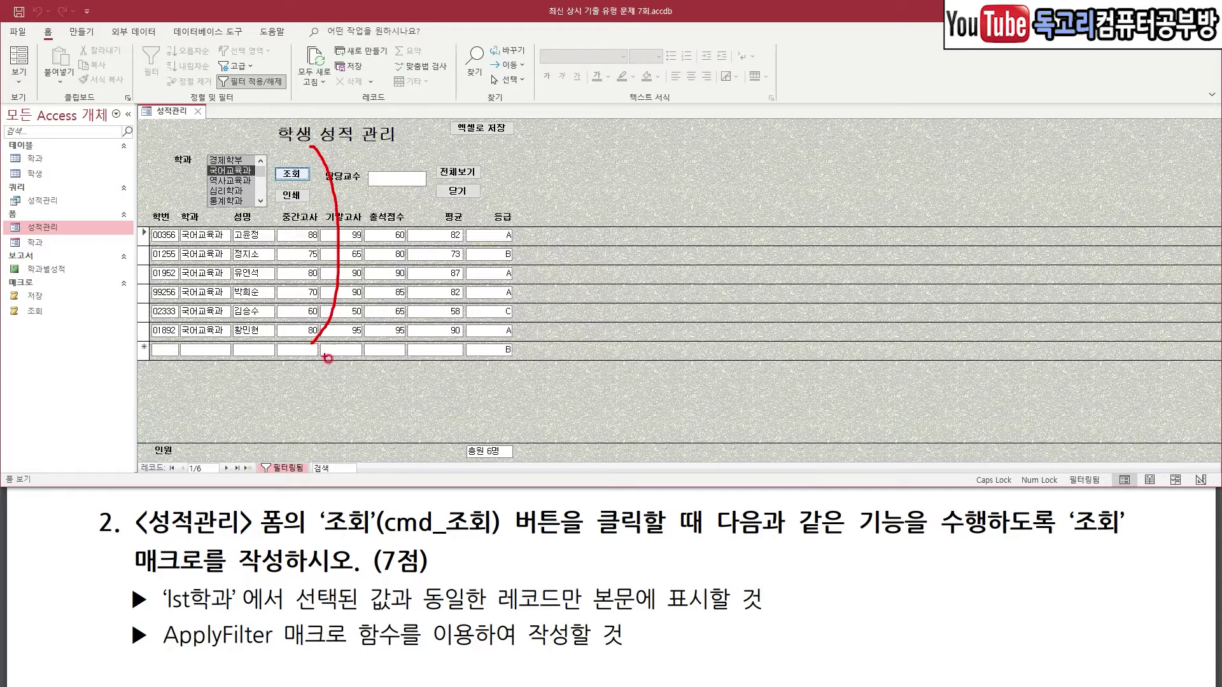
pyautogui.click(23, 81)
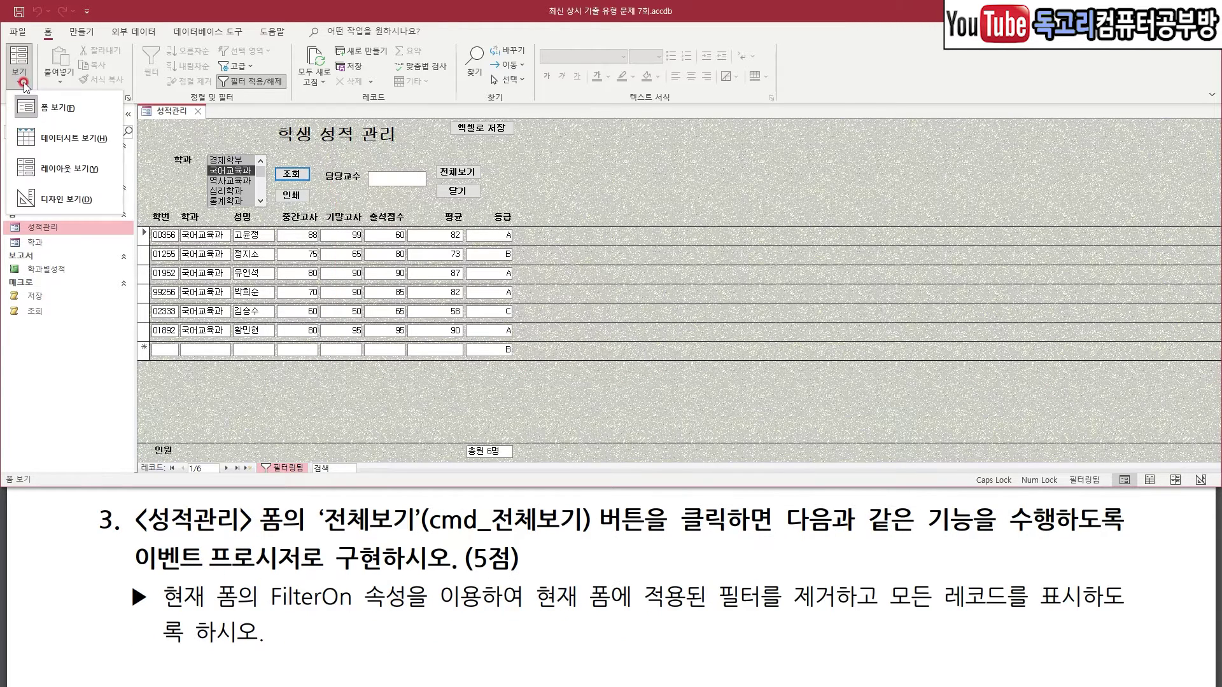
pyautogui.click(72, 198)
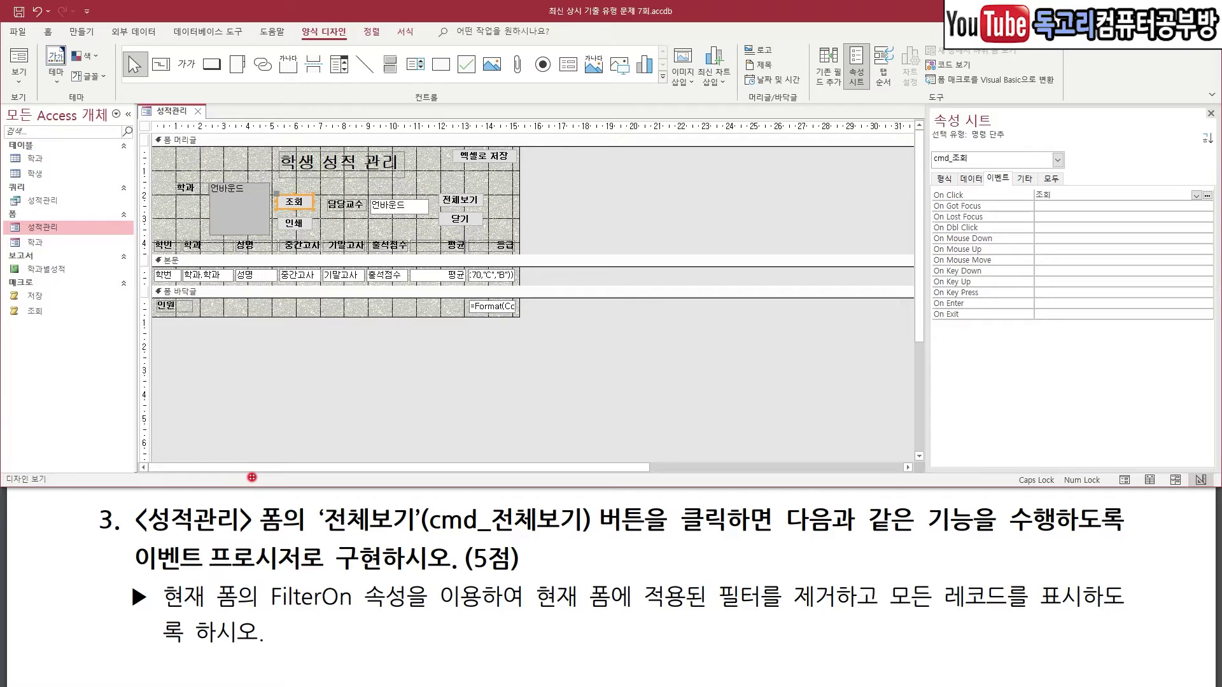
# - Read task 3's requirements for the cmd_전체보기 event procedure, including the FilterOn property and showing all records
pyautogui.moveTo(210, 536); pyautogui.dragTo(244, 536)
pyautogui.moveTo(368, 541); pyautogui.dragTo(717, 545)
pyautogui.moveTo(858, 542); pyautogui.dragTo(1061, 543)
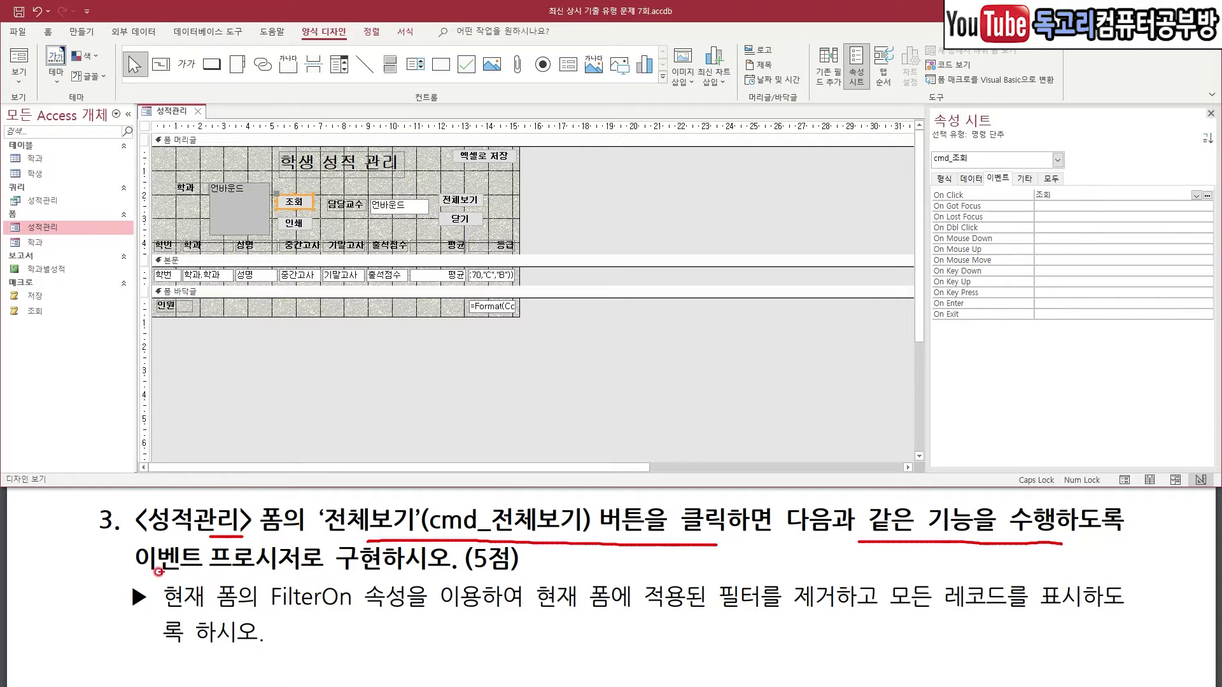
pyautogui.moveTo(130, 571); pyautogui.dragTo(315, 574)
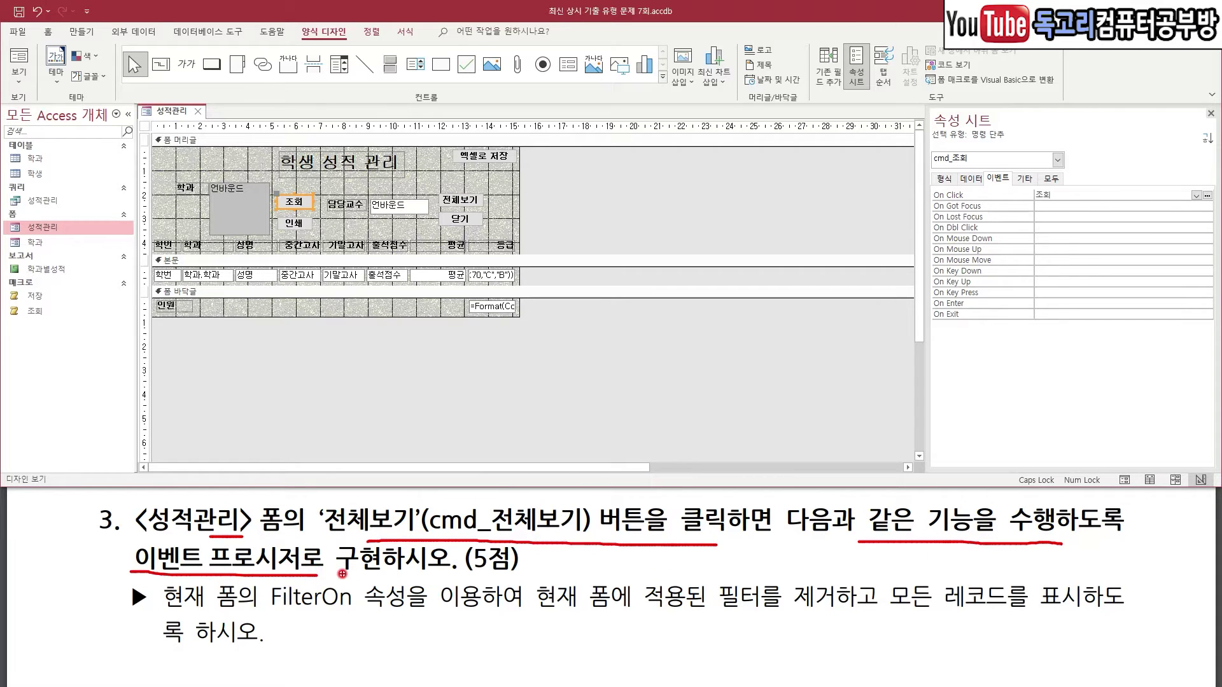
pyautogui.moveTo(280, 616); pyautogui.dragTo(385, 617)
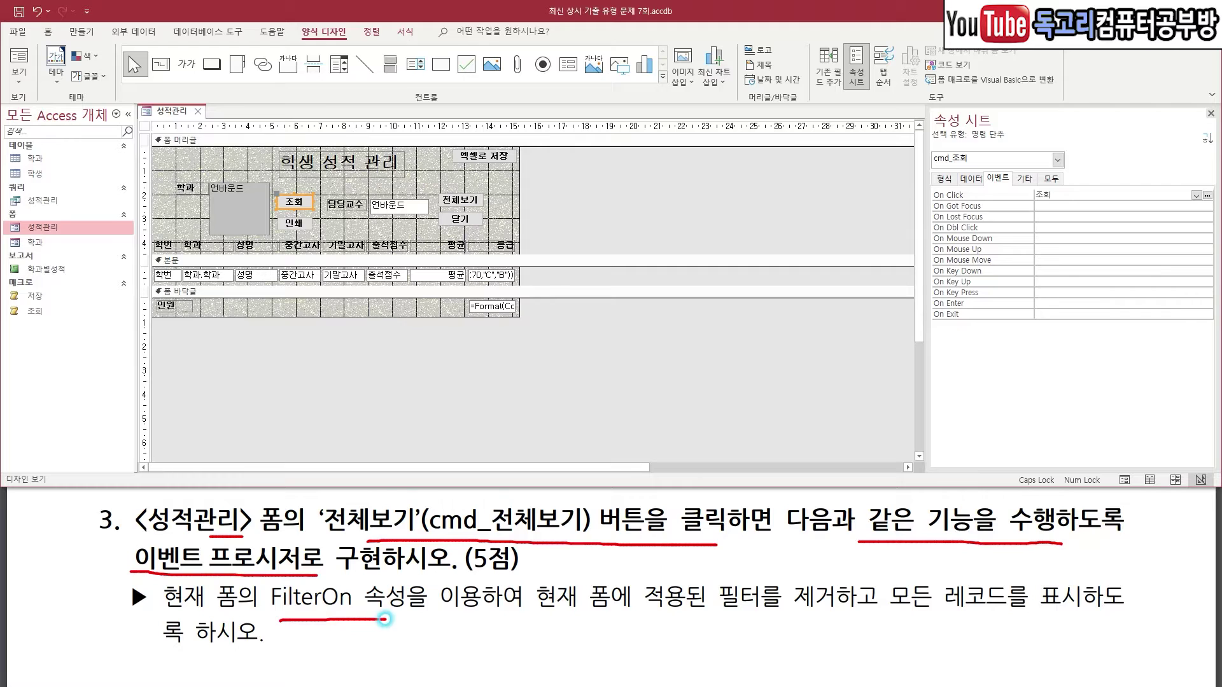
pyautogui.moveTo(593, 616); pyautogui.dragTo(812, 621)
pyautogui.moveTo(916, 626); pyautogui.dragTo(1088, 614)
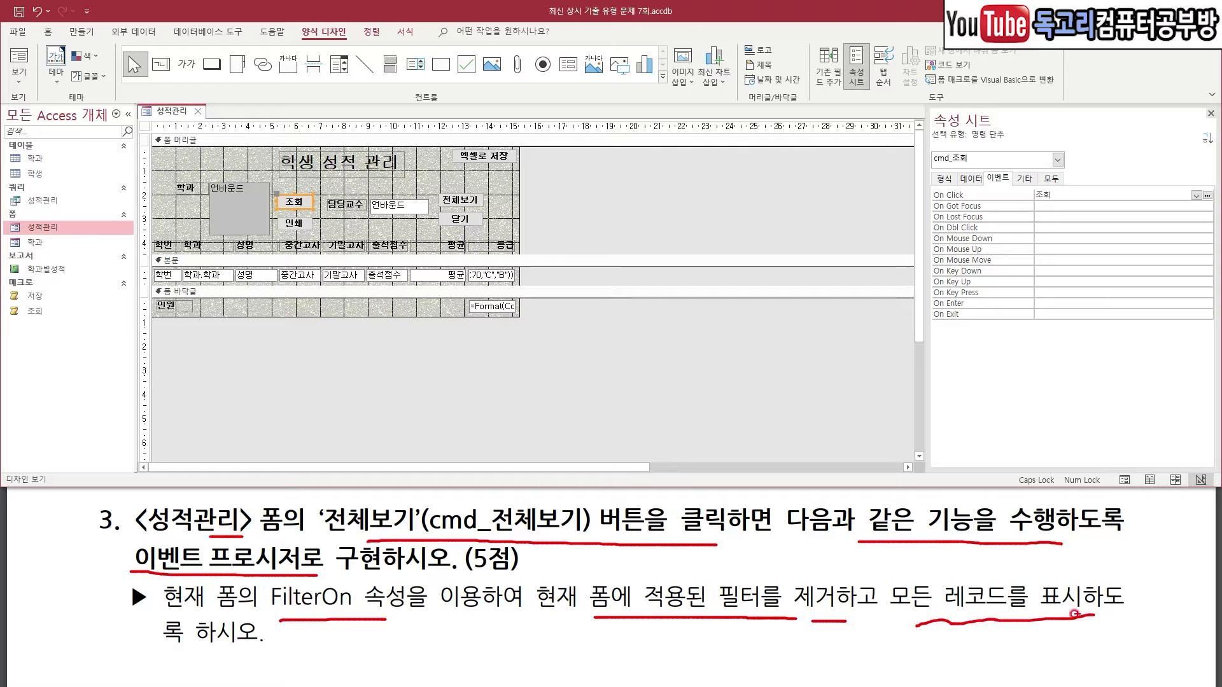
pyautogui.moveTo(153, 652); pyautogui.dragTo(264, 653)
pyautogui.press('e')
# - Create an On Click event procedure for the cmd_전체보기 button with the code builder
pyautogui.click(474, 204)
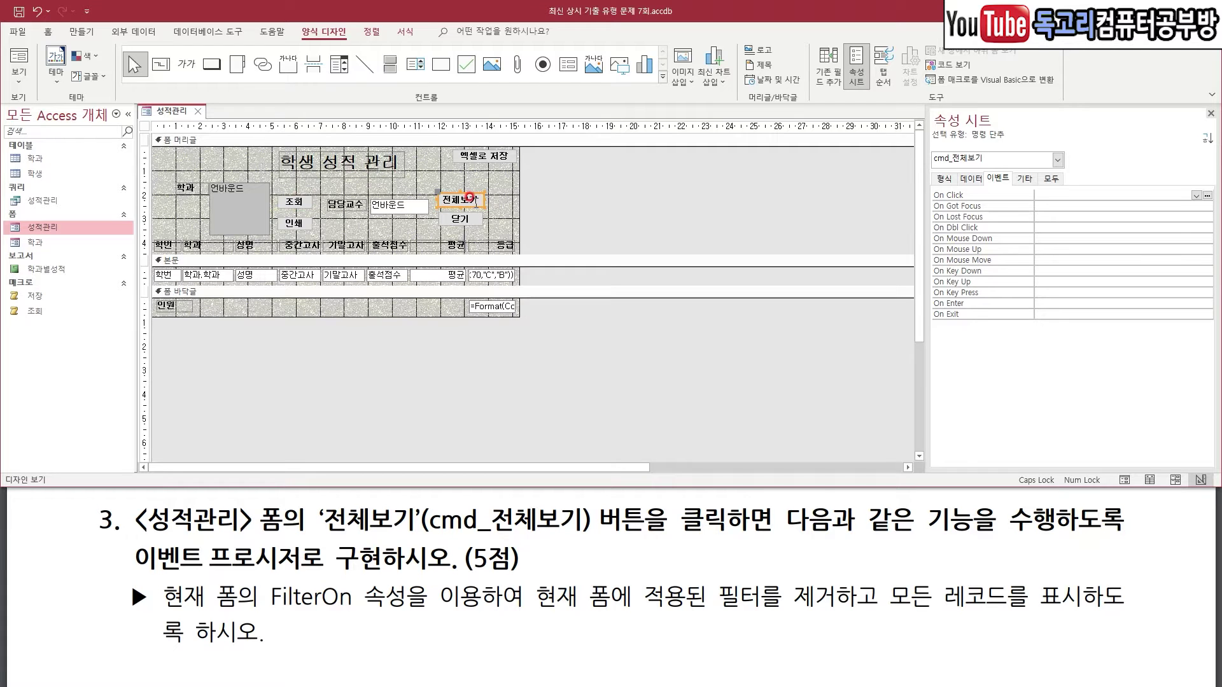
pyautogui.scroll(-1, 469, 197)
pyautogui.rightClick(465, 179)
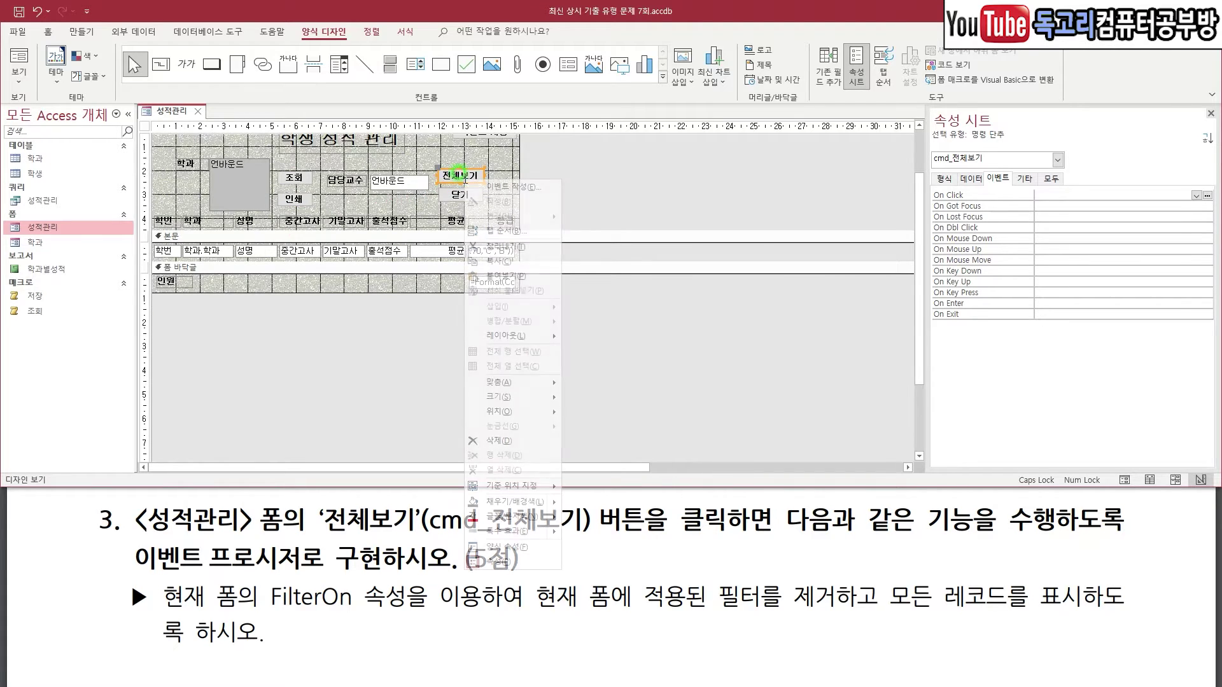
pyautogui.click(531, 185)
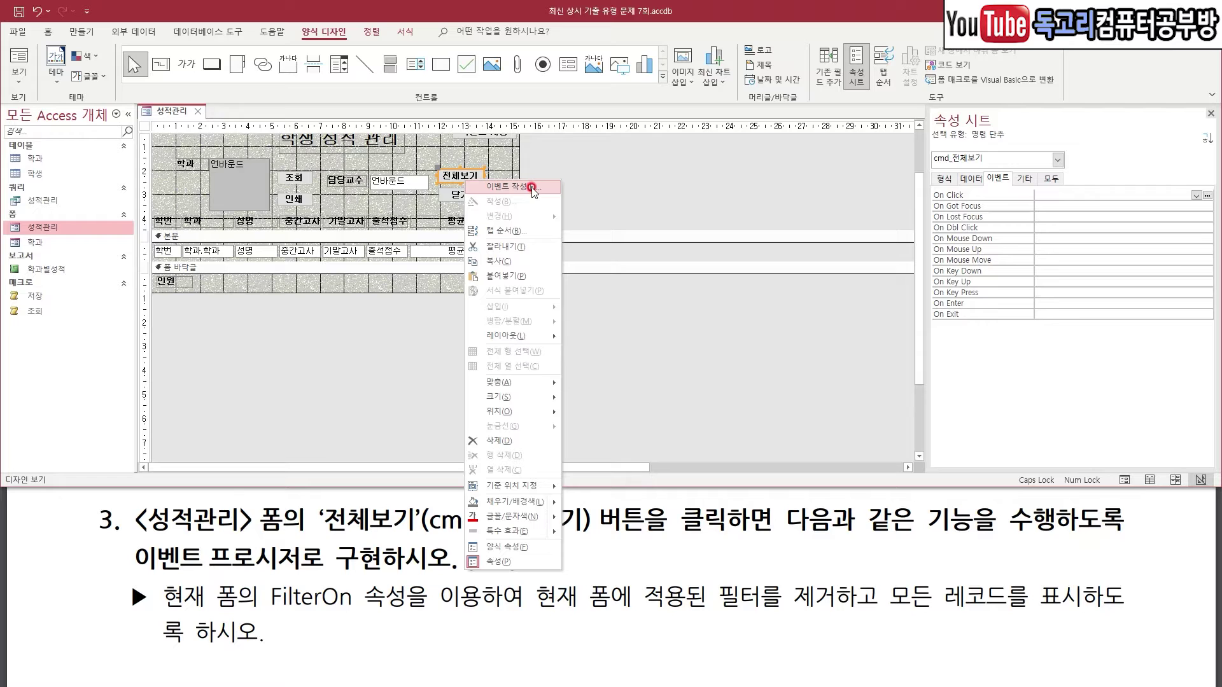
pyautogui.click(553, 139)
pyautogui.click(595, 299)
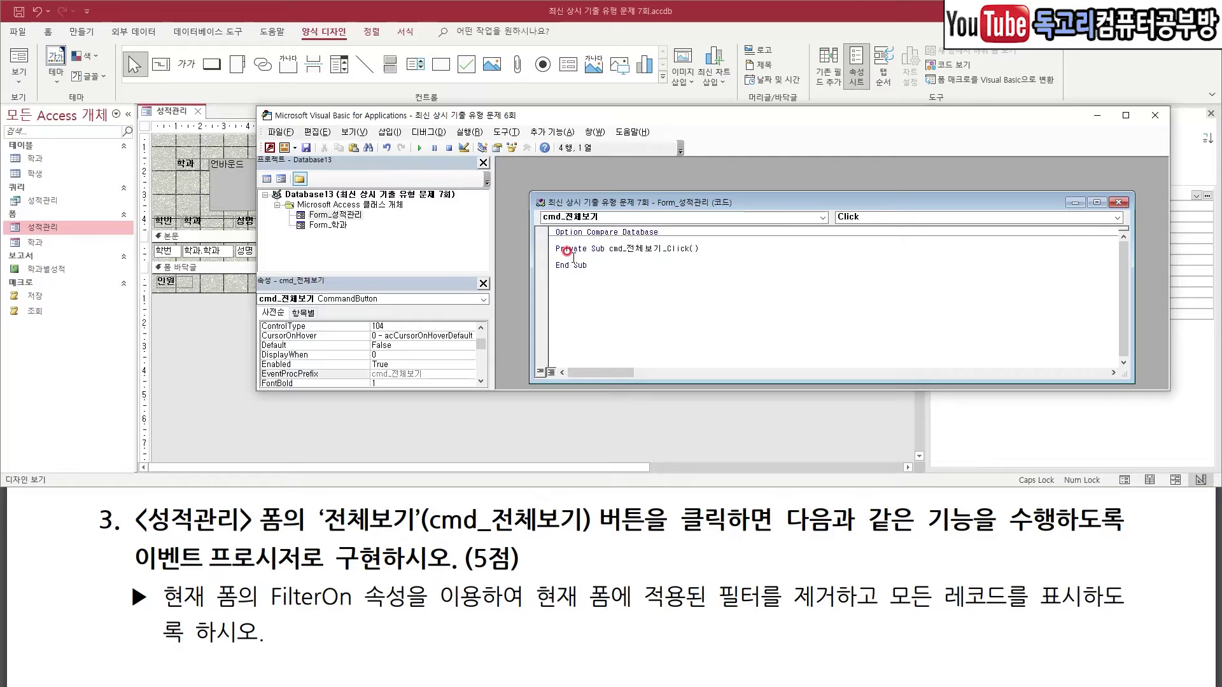
# - Enter the code Me.FilterOn = False in the cmd_전체보기 click procedure and return to Access
pyautogui.write('ME.')
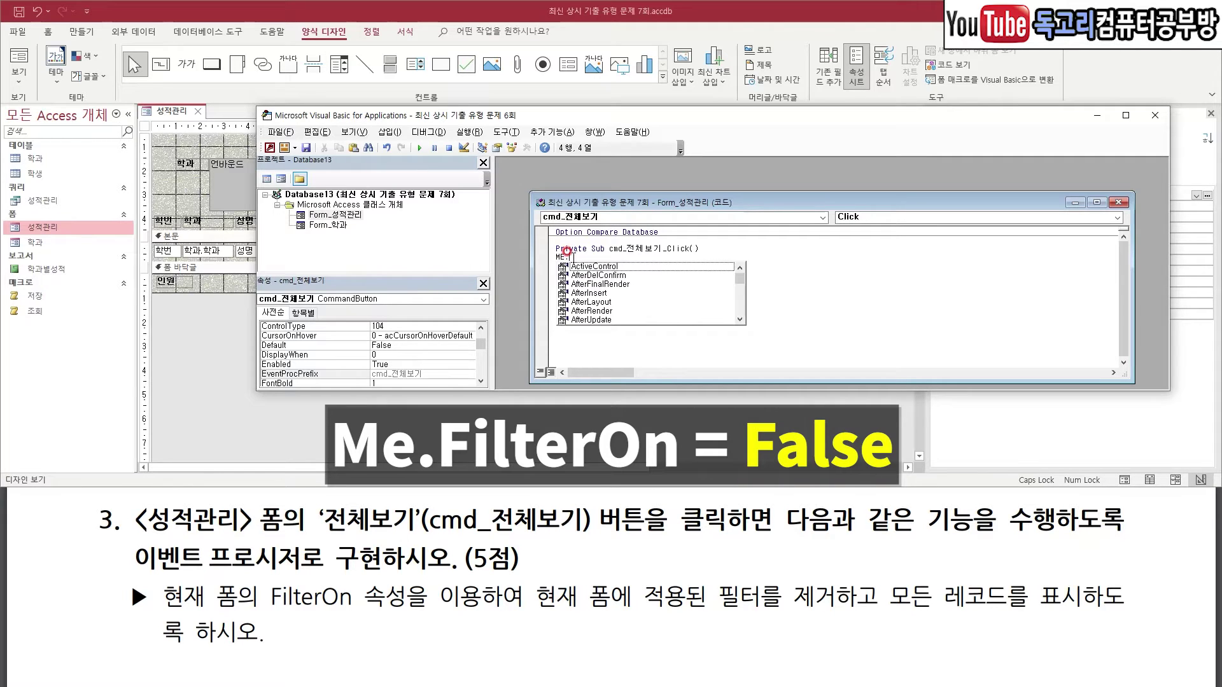
pyautogui.write('FI')
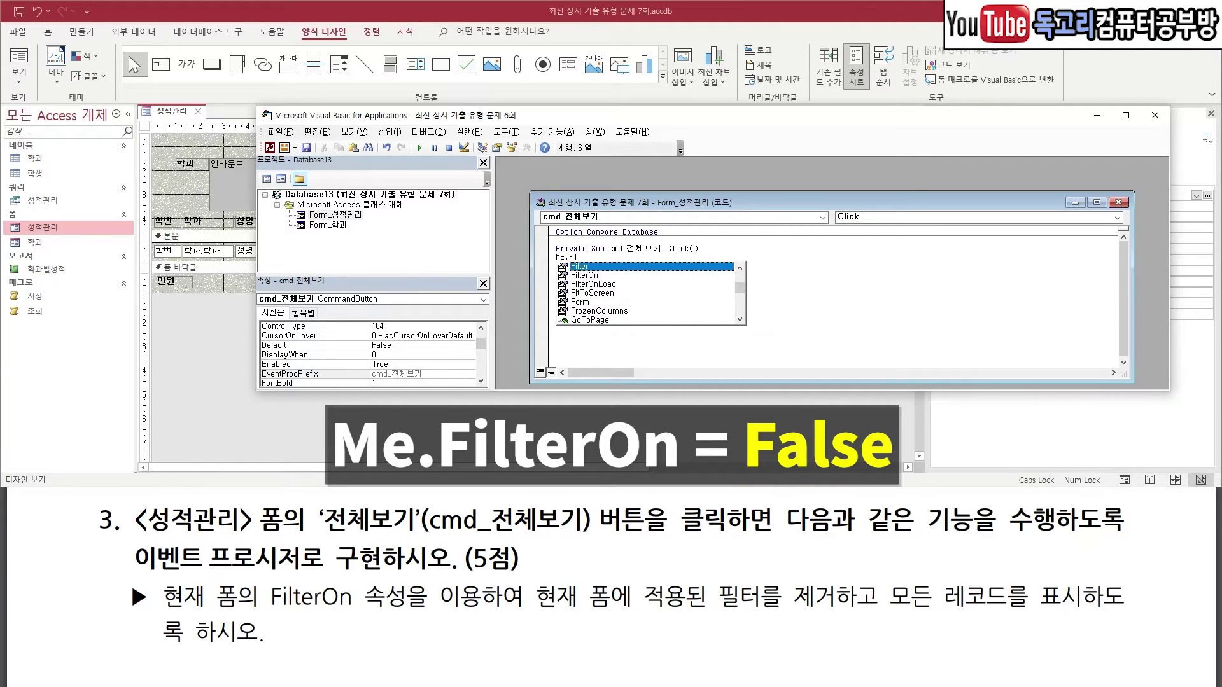
pyautogui.press('Down')
pyautogui.write('lterOn ')
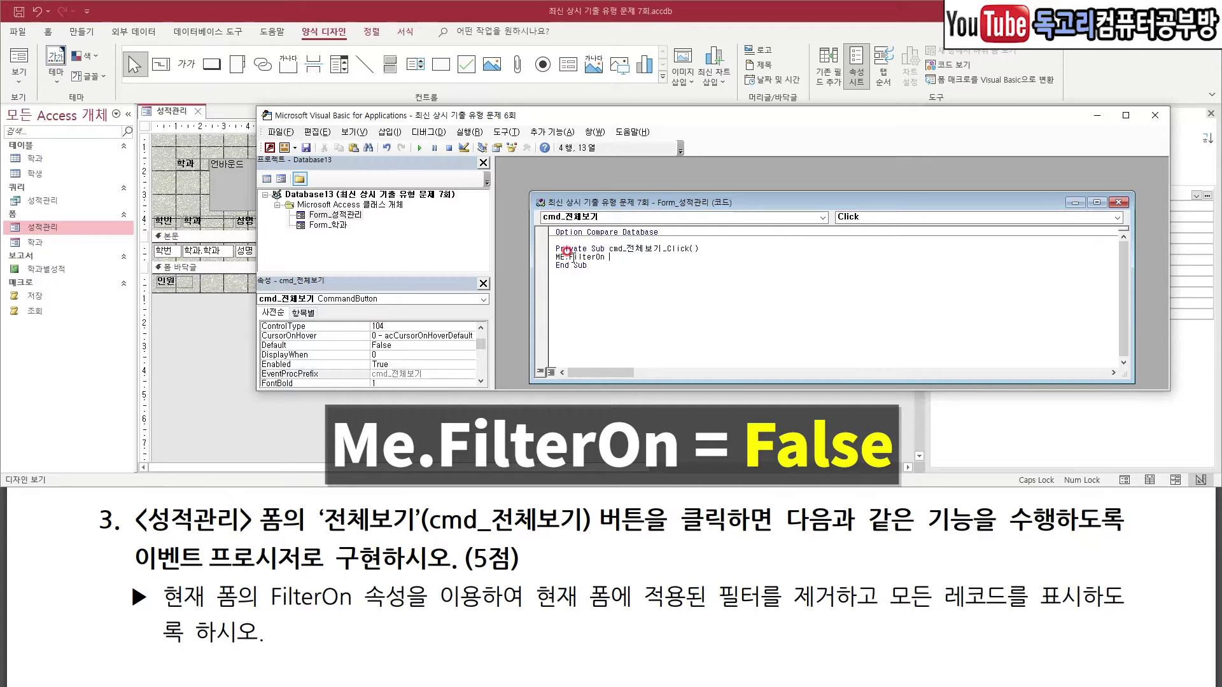
pyautogui.write('=')
pyautogui.press('Down')
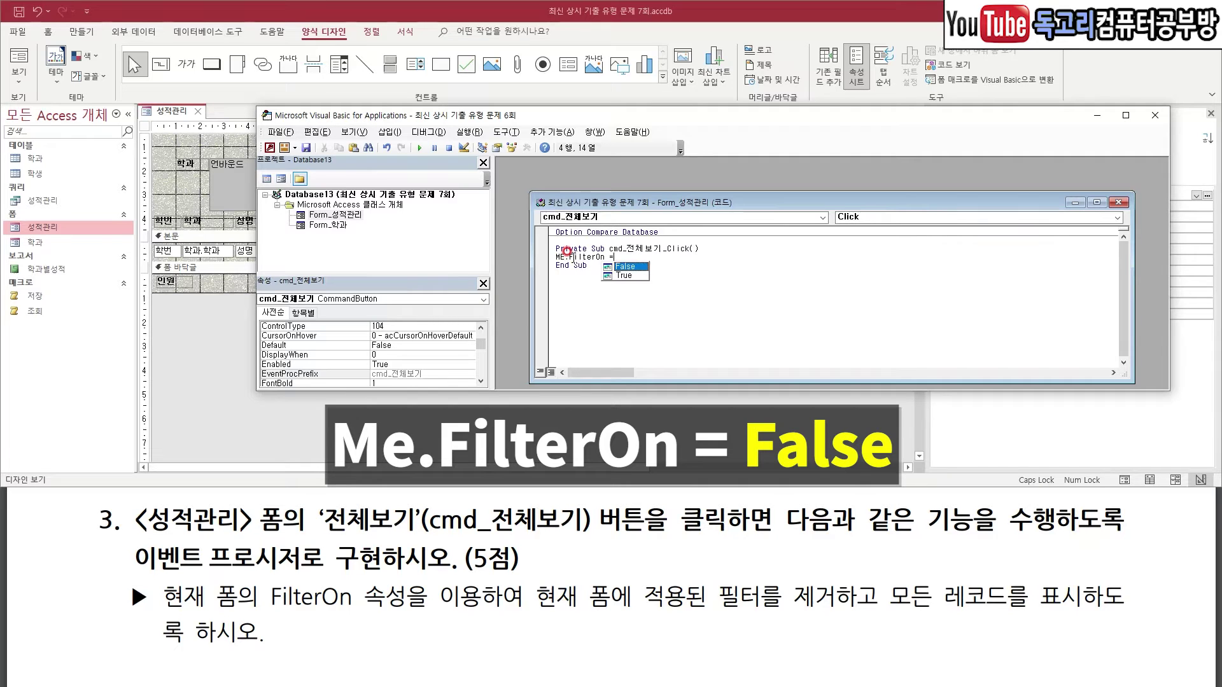
pyautogui.write('False')
pyautogui.press('Return')
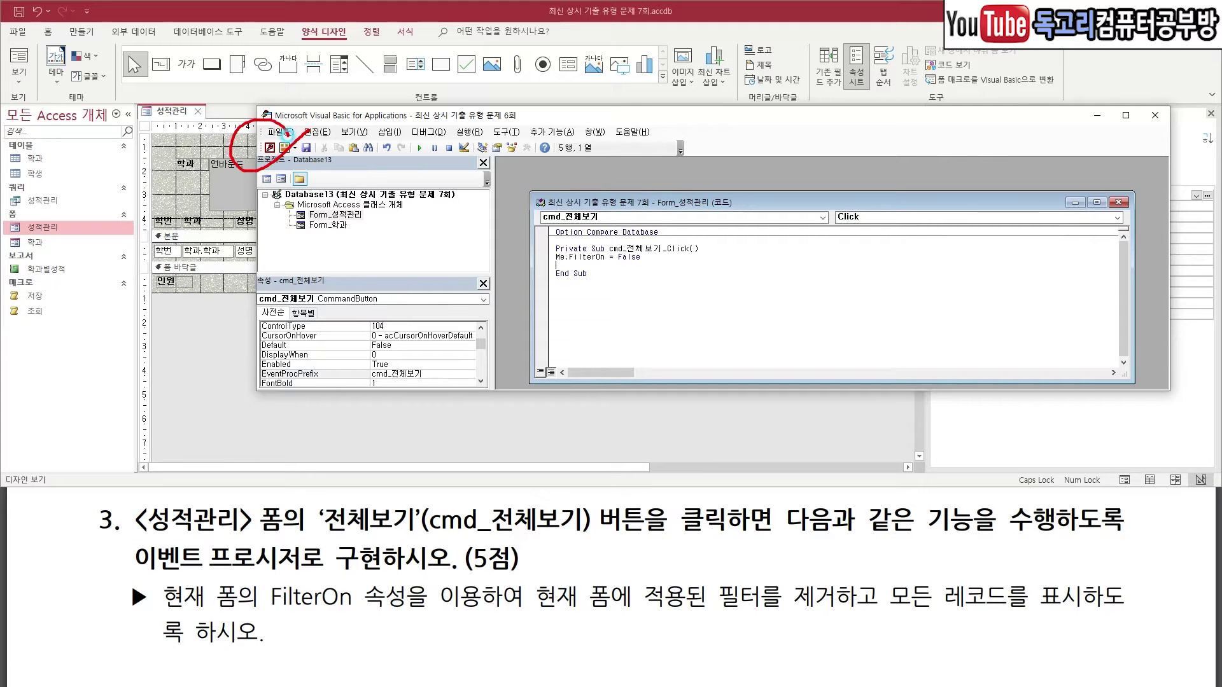
pyautogui.click(270, 148)
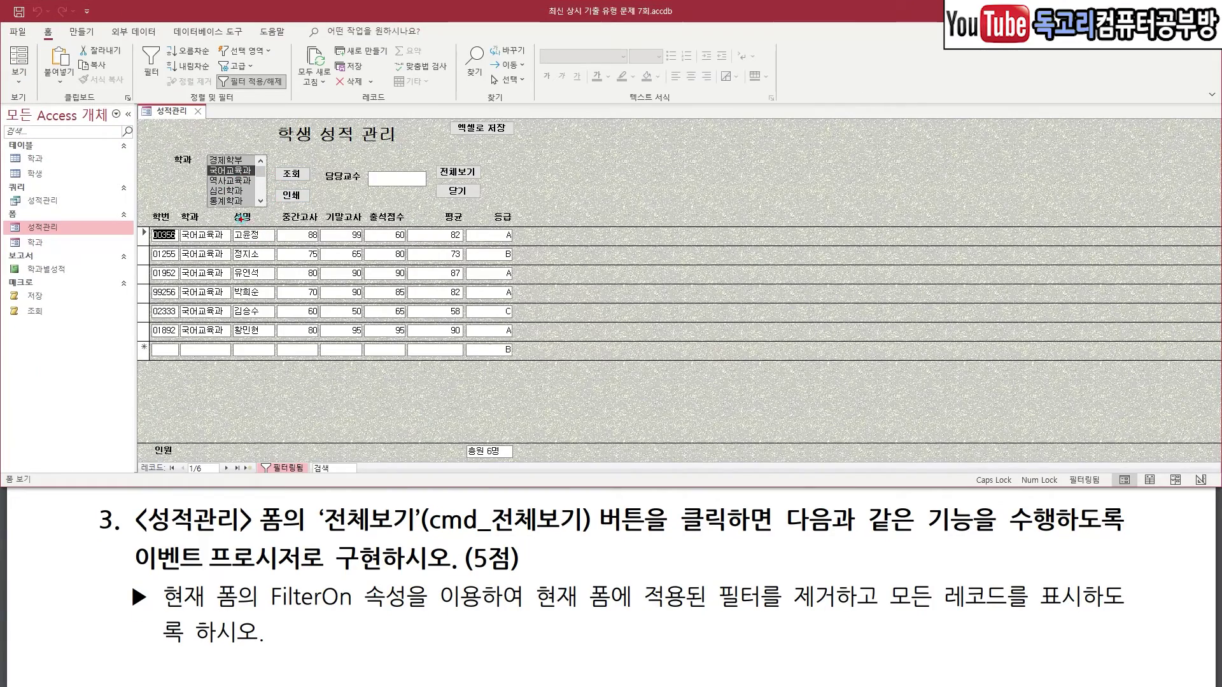
# - Test the 전체보기 button in form view to remove the 국어교육과 filter from the records
pyautogui.moveTo(241, 219); pyautogui.dragTo(264, 366)
pyautogui.moveTo(482, 171)
pyautogui.mouseDown()
pyautogui.moveTo(445, 129)
pyautogui.moveTo(484, 188)
pyautogui.mouseUp()
pyautogui.press('Escape')
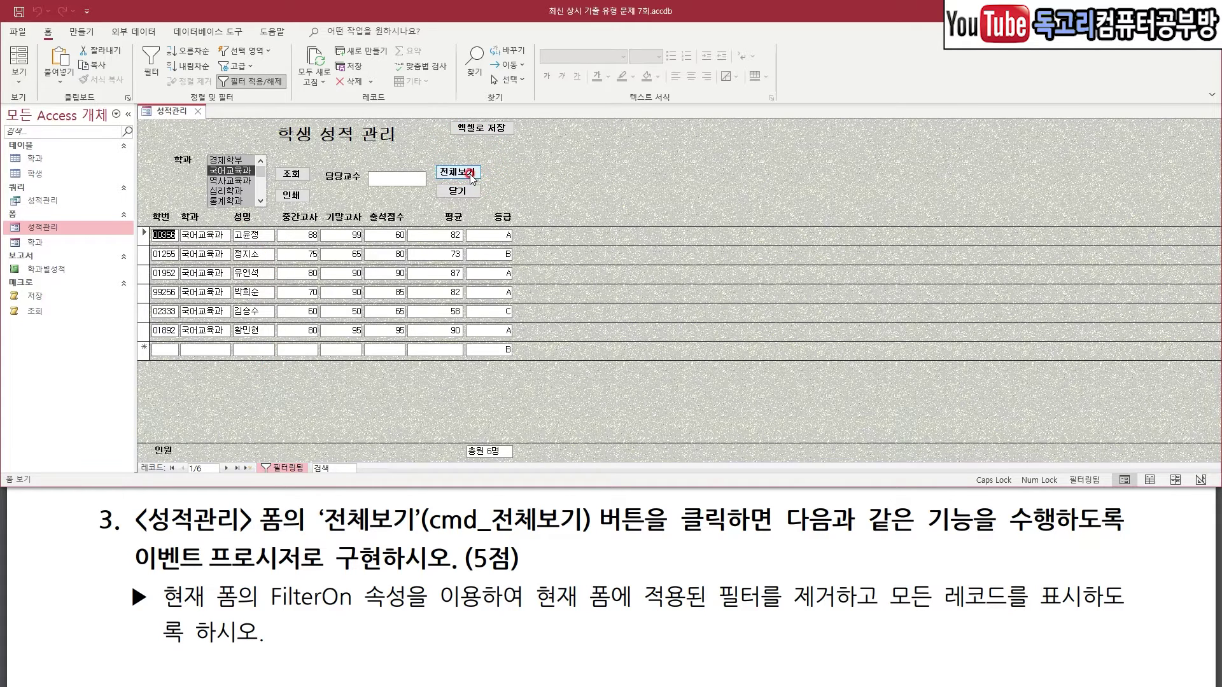
pyautogui.click(466, 173)
pyautogui.moveTo(544, 225)
pyautogui.mouseDown()
pyautogui.moveTo(572, 273)
pyautogui.moveTo(547, 428)
pyautogui.mouseUp()
pyautogui.moveTo(254, 170)
pyautogui.mouseDown()
pyautogui.moveTo(203, 183)
pyautogui.moveTo(250, 160)
pyautogui.mouseUp()
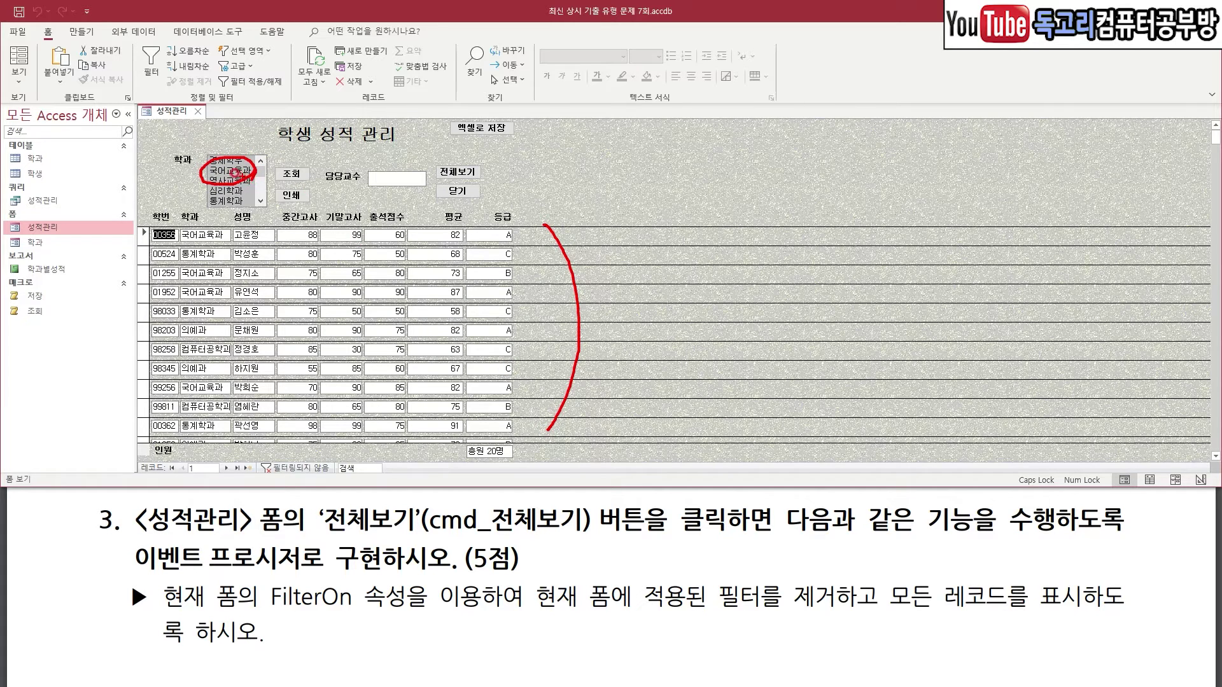
pyautogui.press('Escape')
# - Filter the records by 국어교육과 again with 조회, and show all records with 전체보기
pyautogui.click(291, 176)
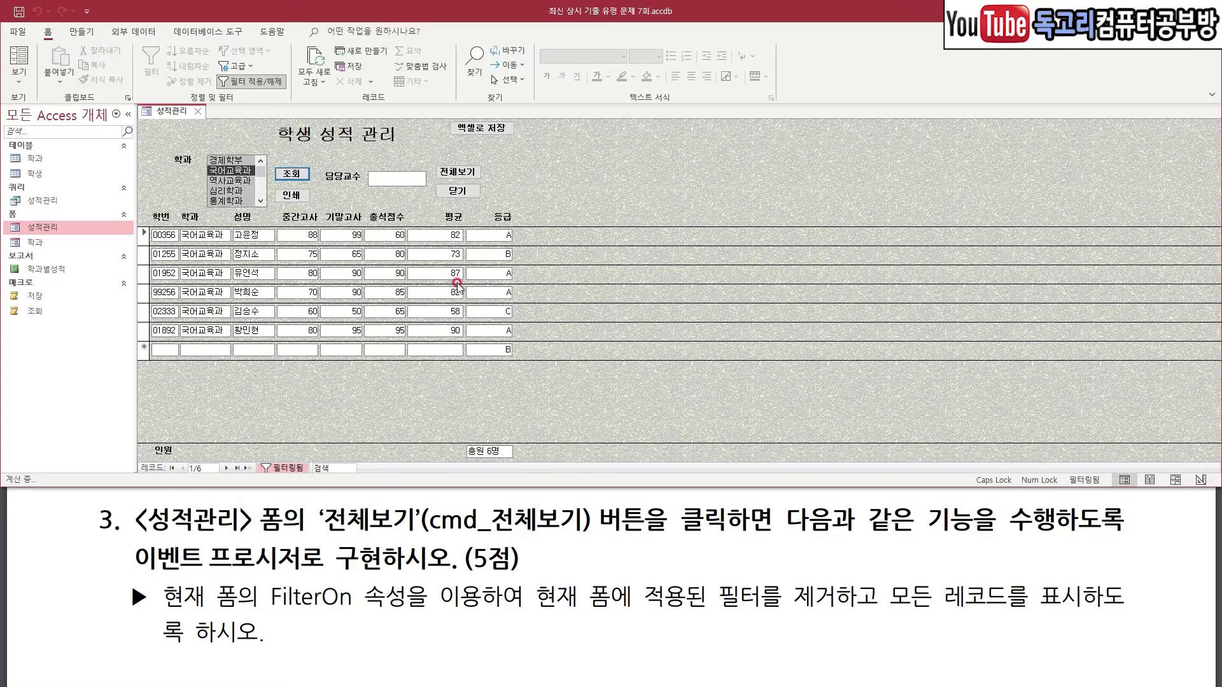
pyautogui.moveTo(511, 218); pyautogui.dragTo(516, 357)
pyautogui.moveTo(496, 177)
pyautogui.mouseDown()
pyautogui.moveTo(431, 159)
pyautogui.moveTo(487, 187)
pyautogui.mouseUp()
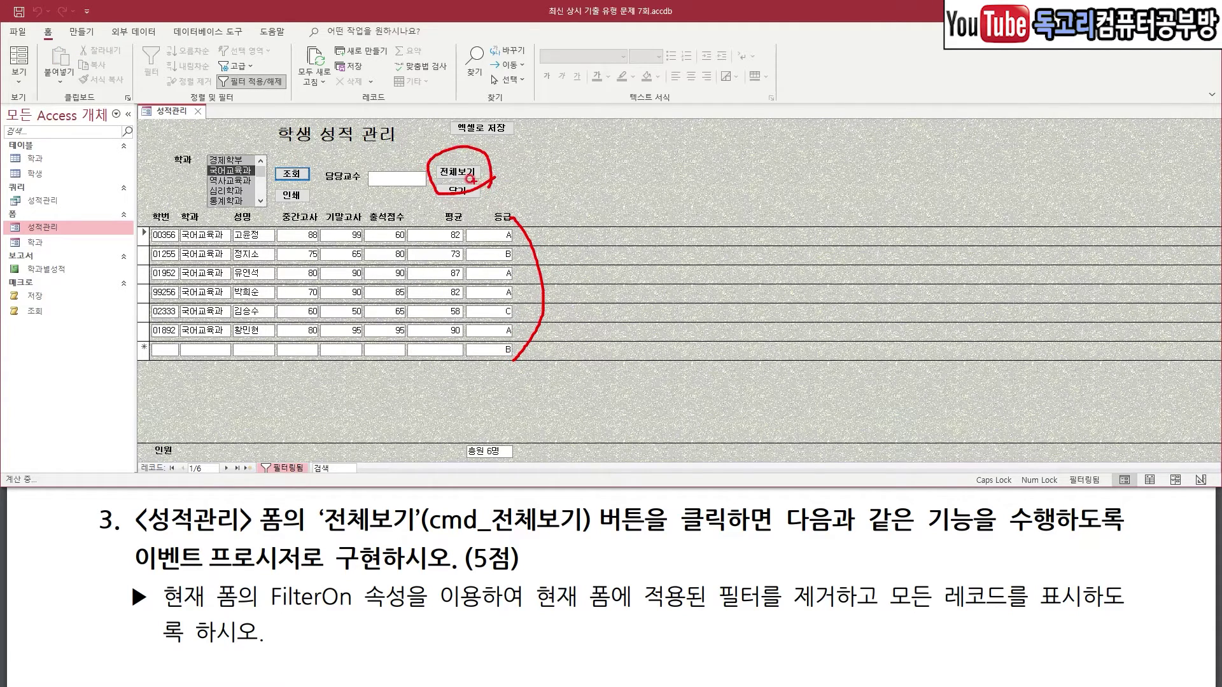
pyautogui.press('Escape')
pyautogui.click(471, 178)
pyautogui.moveTo(542, 224)
pyautogui.mouseDown()
pyautogui.moveTo(556, 254)
pyautogui.moveTo(561, 448)
pyautogui.mouseUp()
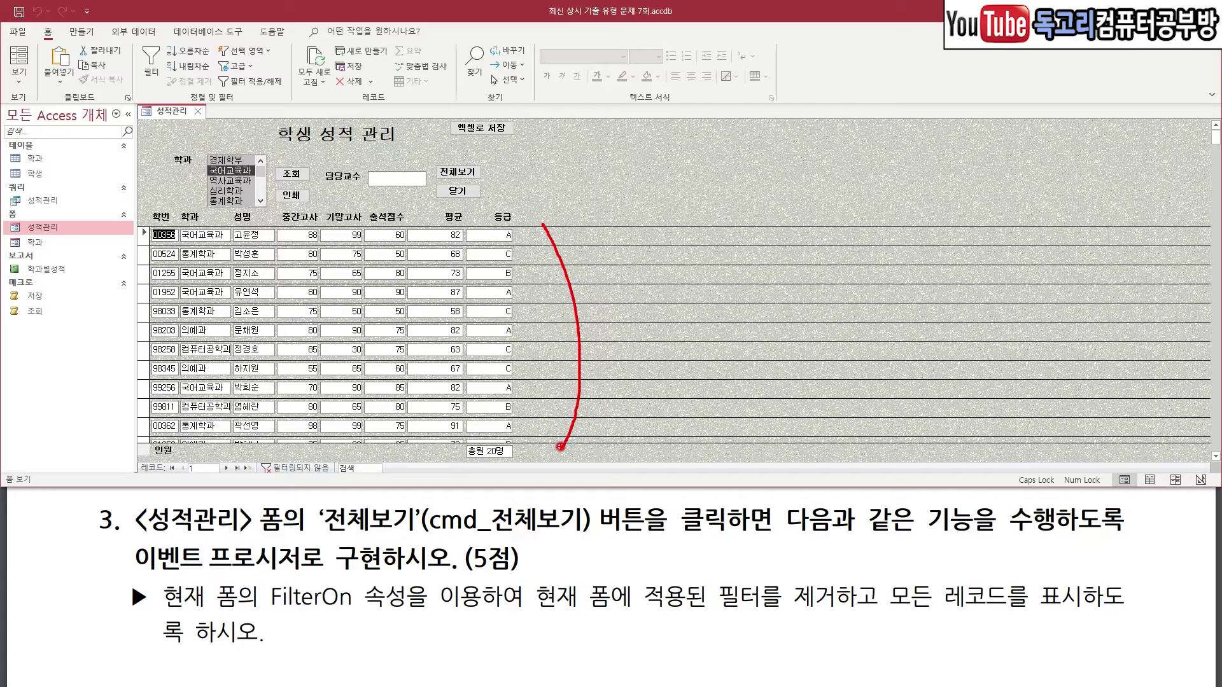
pyautogui.moveTo(534, 328)
pyautogui.mouseDown()
pyautogui.moveTo(555, 376)
pyautogui.moveTo(625, 320)
pyautogui.mouseUp()
pyautogui.press('Escape')
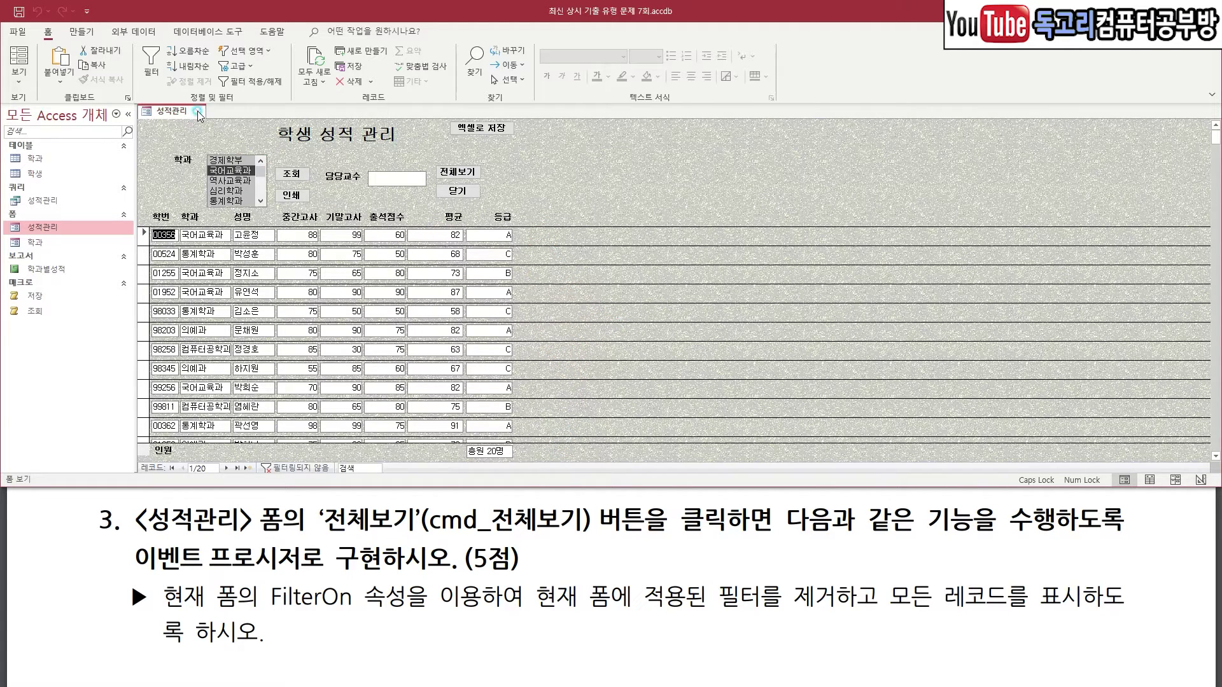
# - Close and reopen the 성적관리 form, then retest 조회 with 국어교육과 selected and the 전체보기 button
pyautogui.click(199, 112)
pyautogui.doubleClick(75, 230)
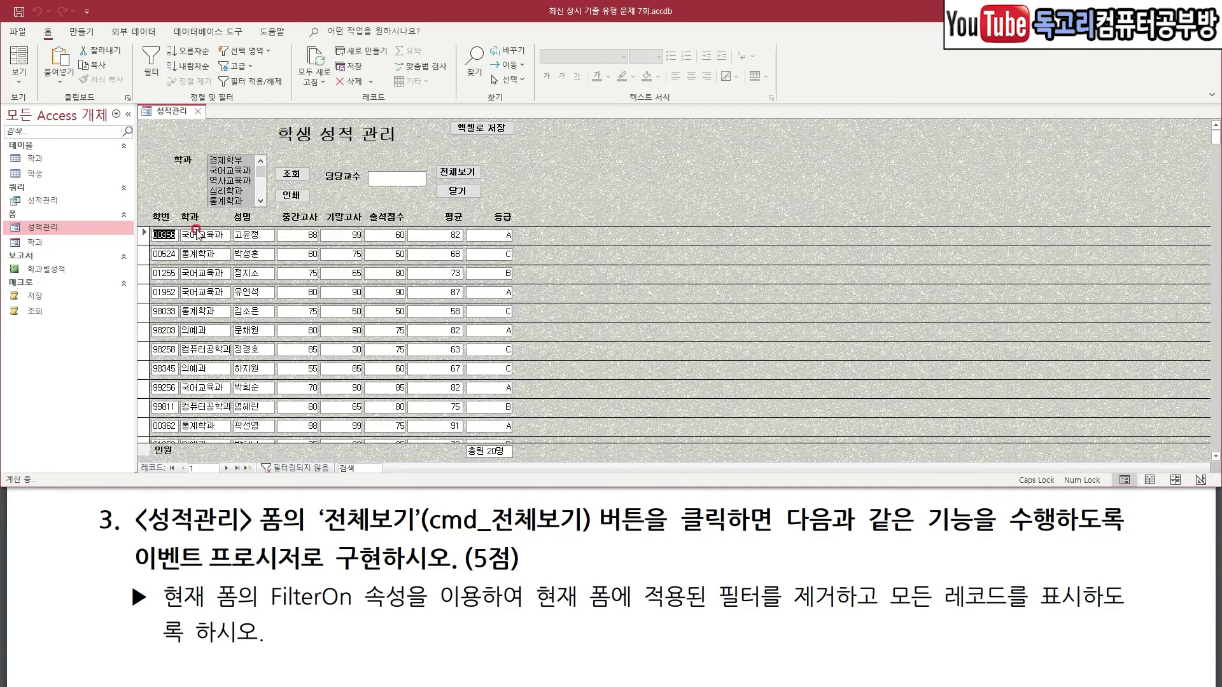
pyautogui.click(234, 170)
pyautogui.click(291, 173)
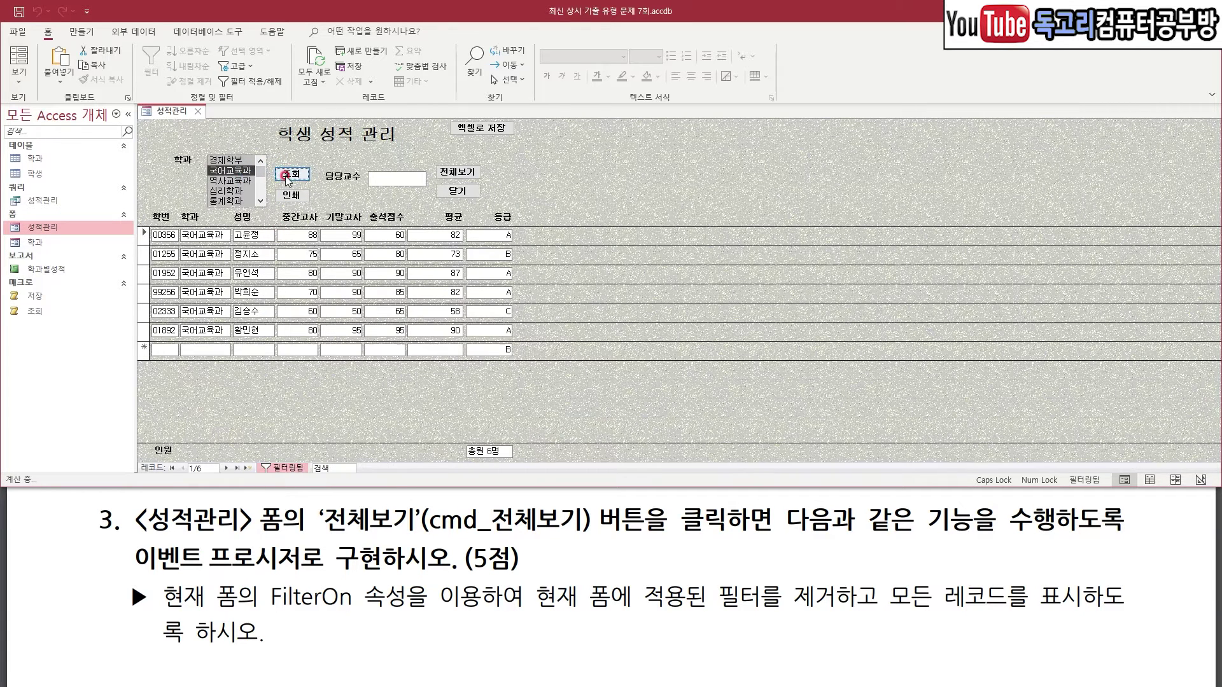
pyautogui.click(470, 170)
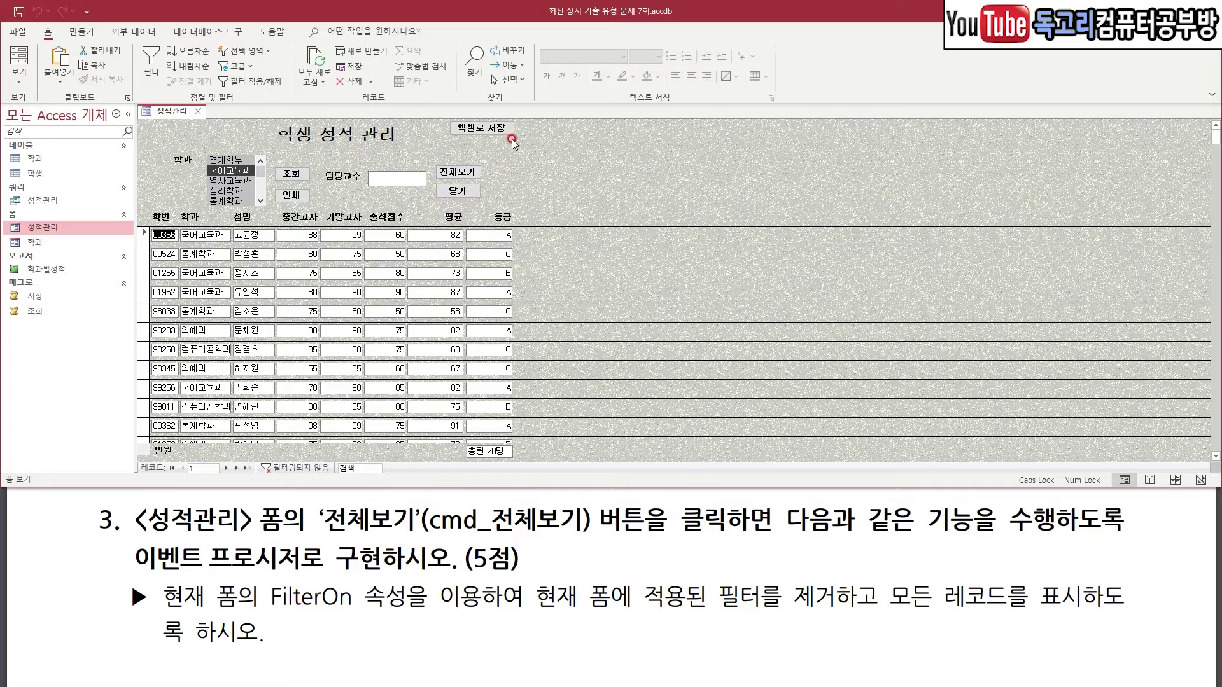
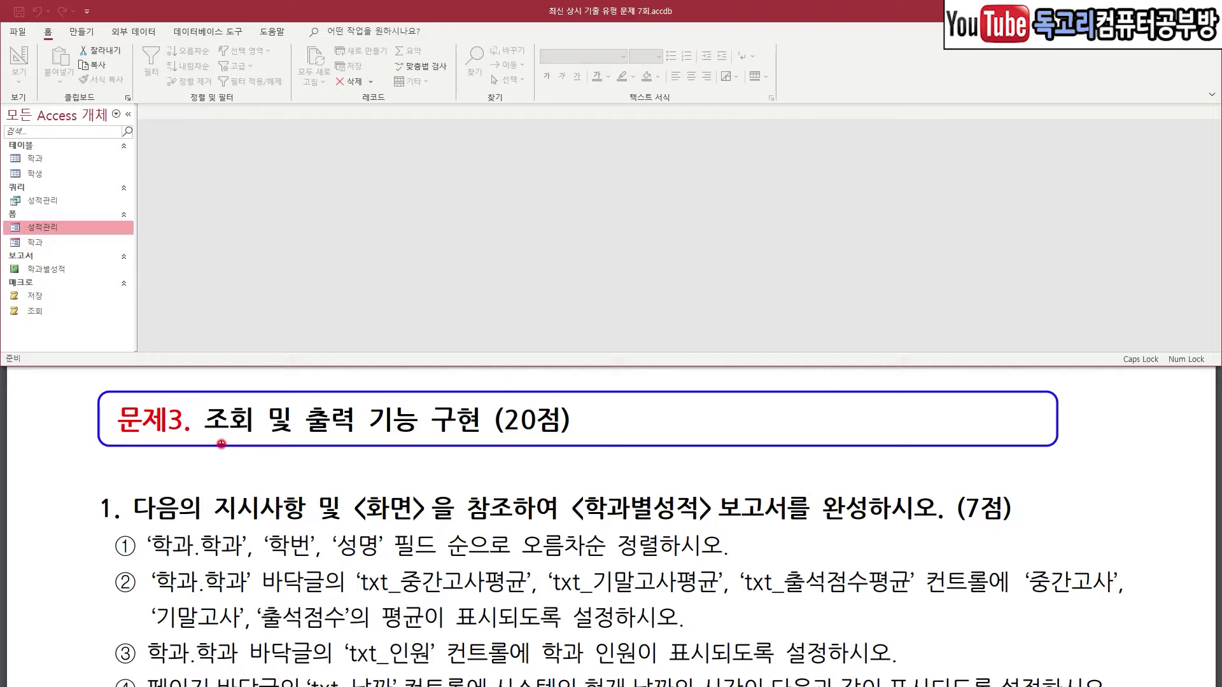
# - Open the 학과별성적 report in design view
pyautogui.moveTo(701, 536)
pyautogui.mouseDown()
pyautogui.moveTo(563, 528)
pyautogui.moveTo(661, 471)
pyautogui.moveTo(810, 516)
pyautogui.moveTo(676, 542)
pyautogui.mouseUp()
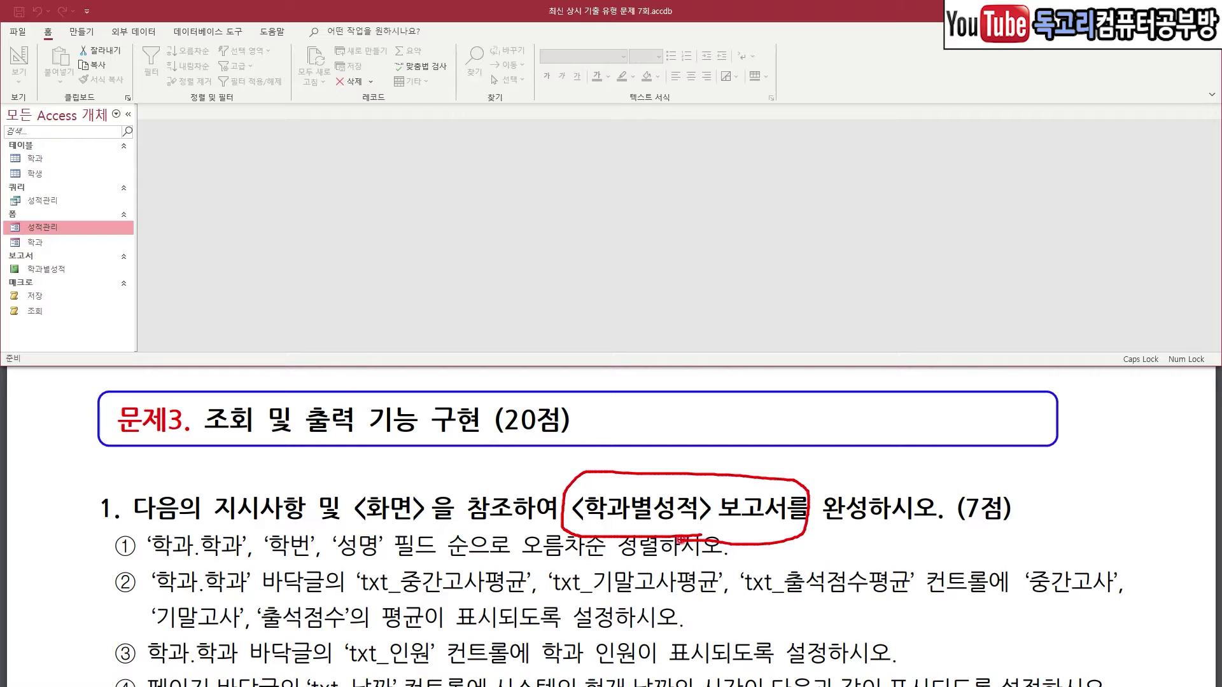
pyautogui.press('Escape')
pyautogui.click(79, 269)
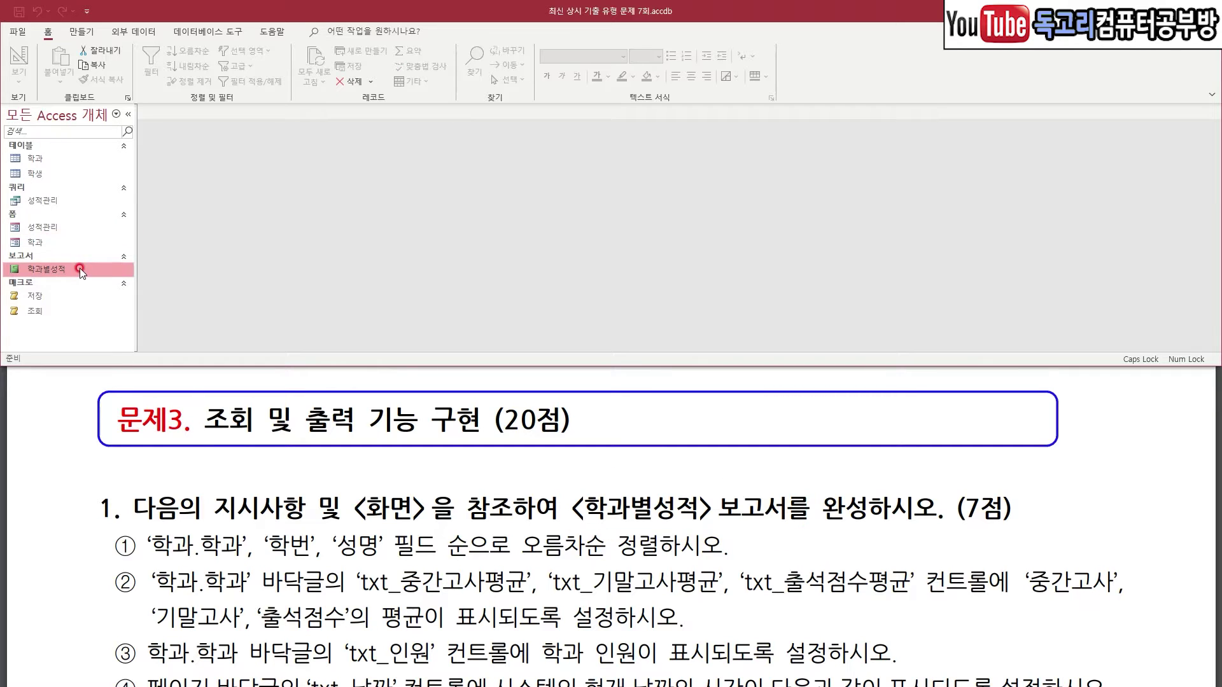
pyautogui.rightClick(79, 268)
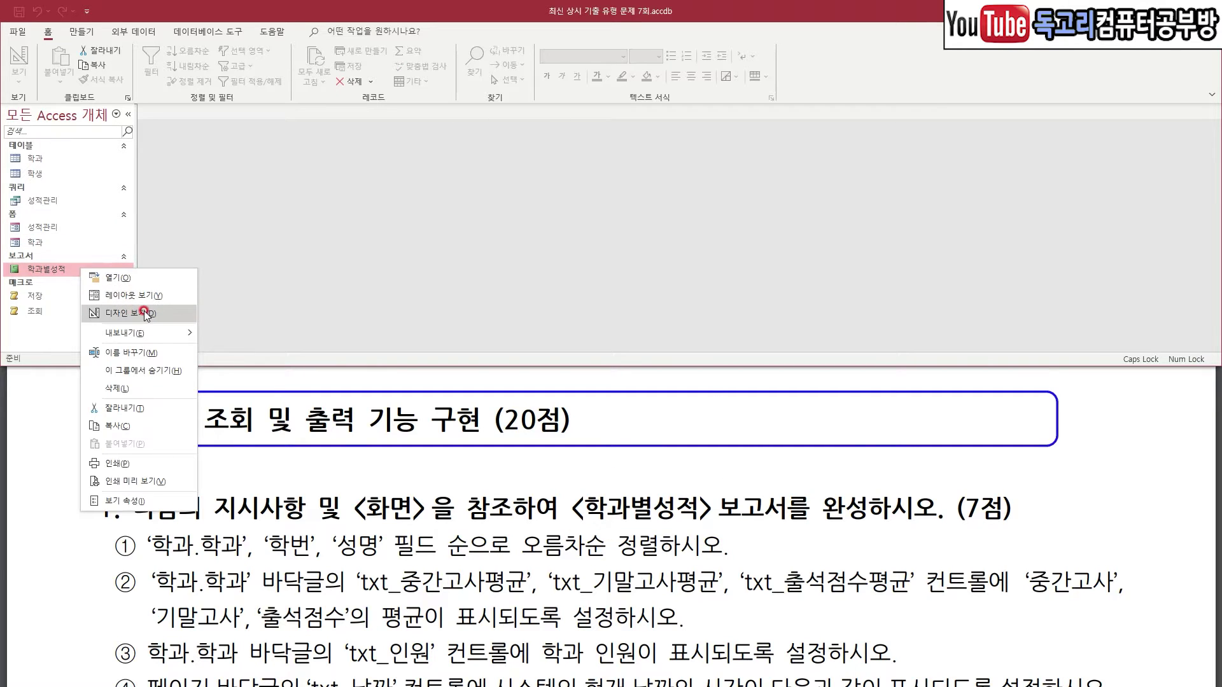
pyautogui.click(147, 313)
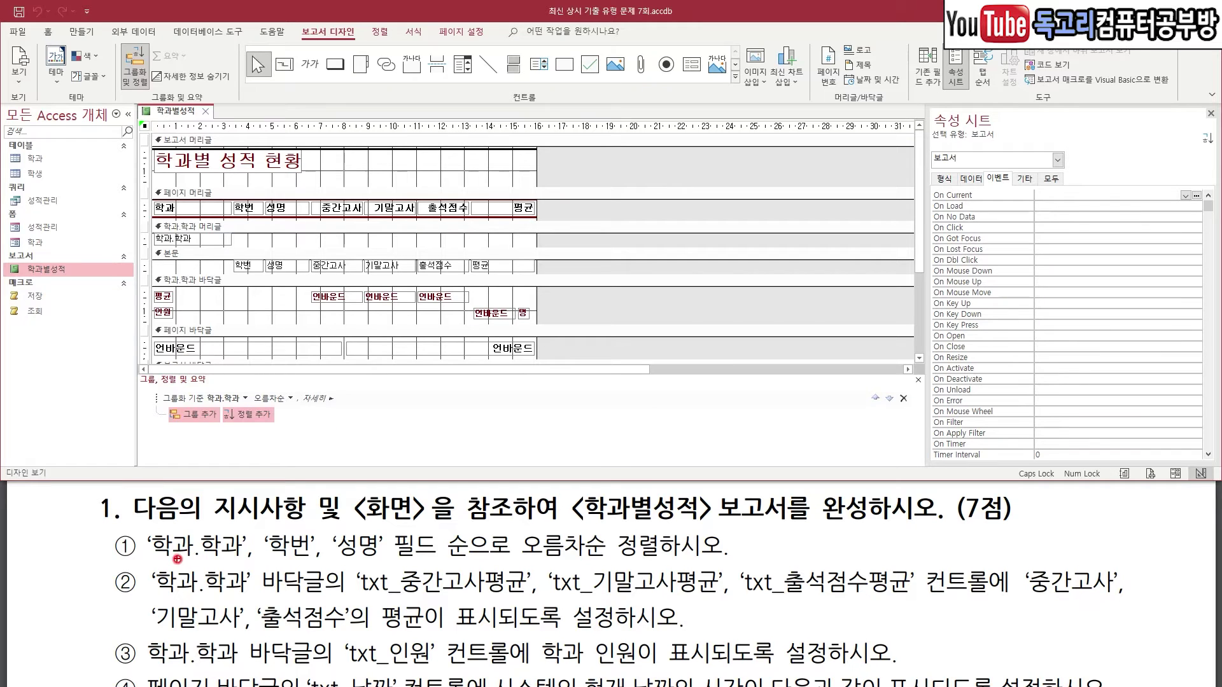
# - Add ascending sort levels for 학번 and 성명 below the report's 학과.학과 group
pyautogui.moveTo(171, 561)
pyautogui.mouseDown()
pyautogui.moveTo(234, 558)
pyautogui.moveTo(211, 531)
pyautogui.moveTo(232, 514)
pyautogui.mouseUp()
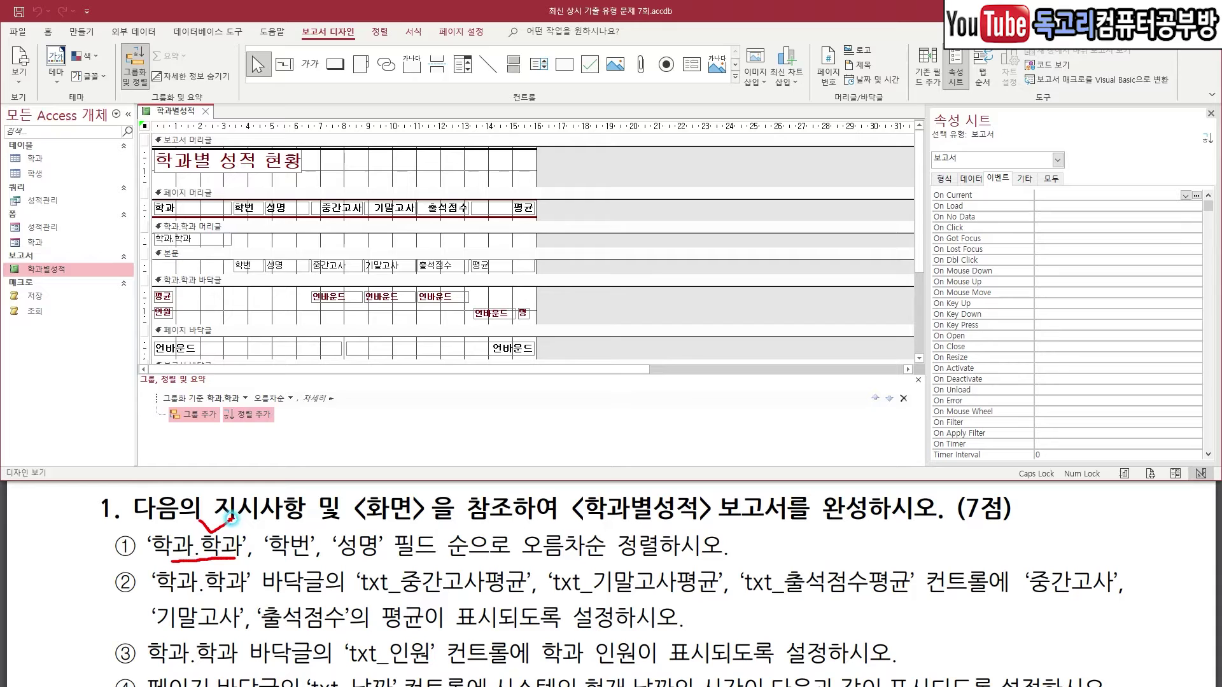
pyautogui.moveTo(272, 562); pyautogui.dragTo(313, 562)
pyautogui.moveTo(341, 561); pyautogui.dragTo(406, 561)
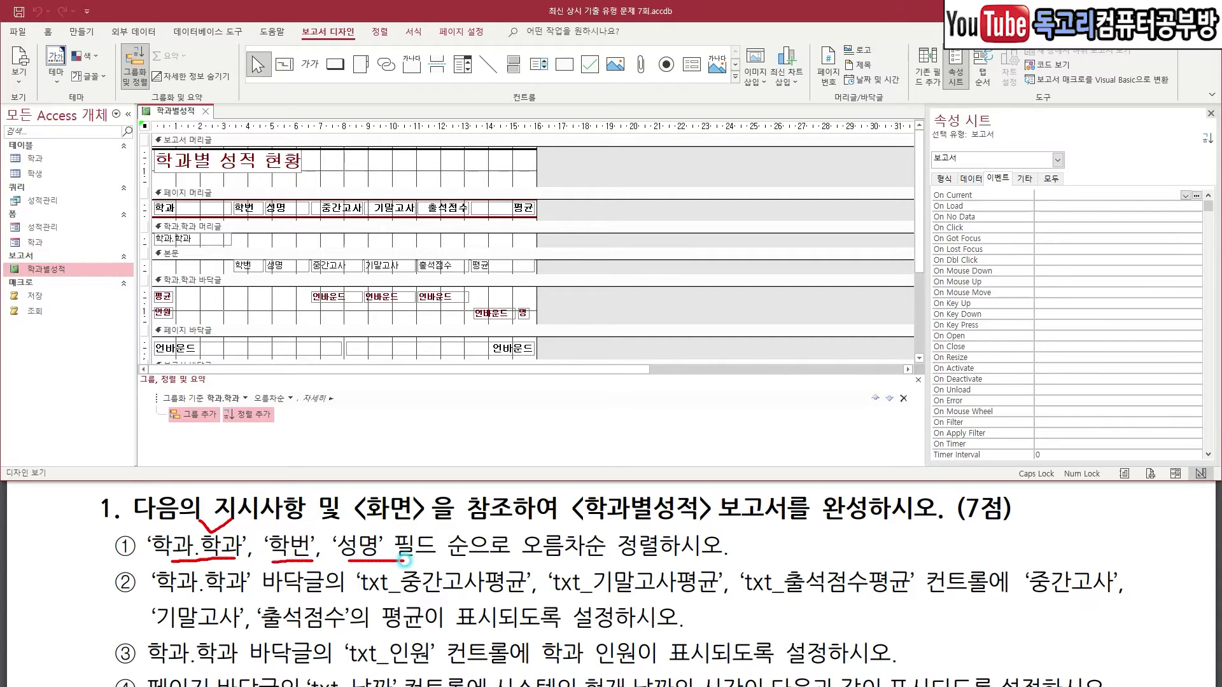
pyautogui.moveTo(527, 561); pyautogui.dragTo(660, 561)
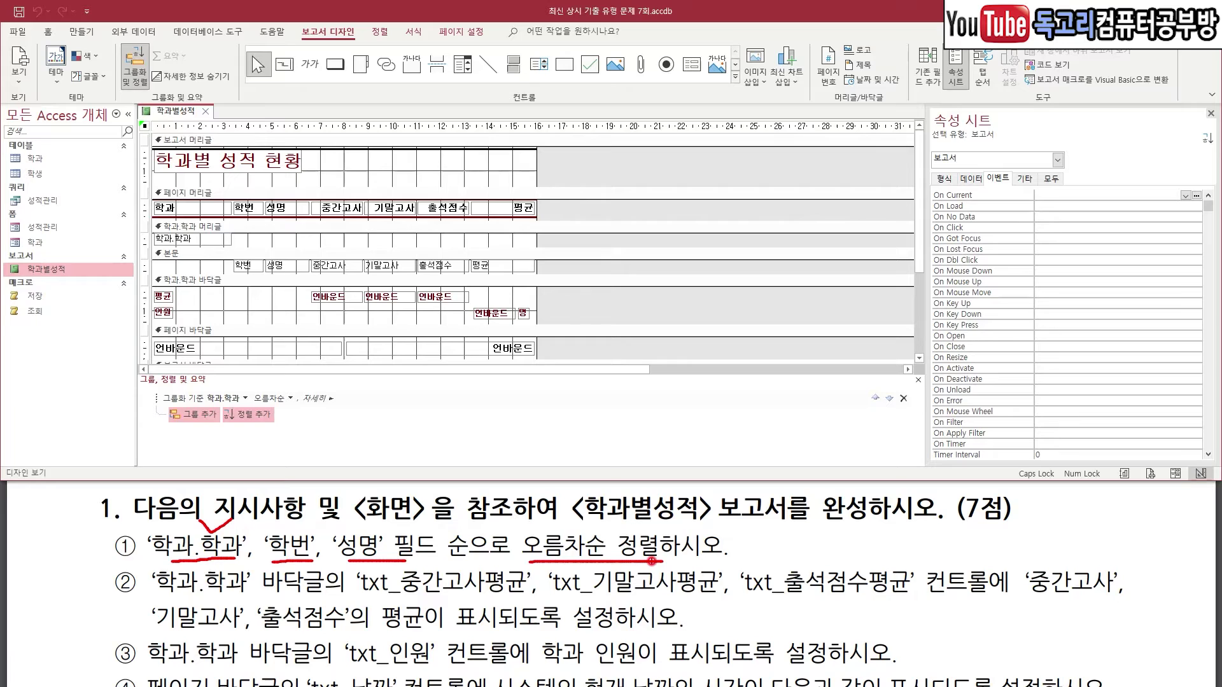
pyautogui.moveTo(203, 390)
pyautogui.mouseDown()
pyautogui.moveTo(291, 389)
pyautogui.moveTo(233, 441)
pyautogui.mouseUp()
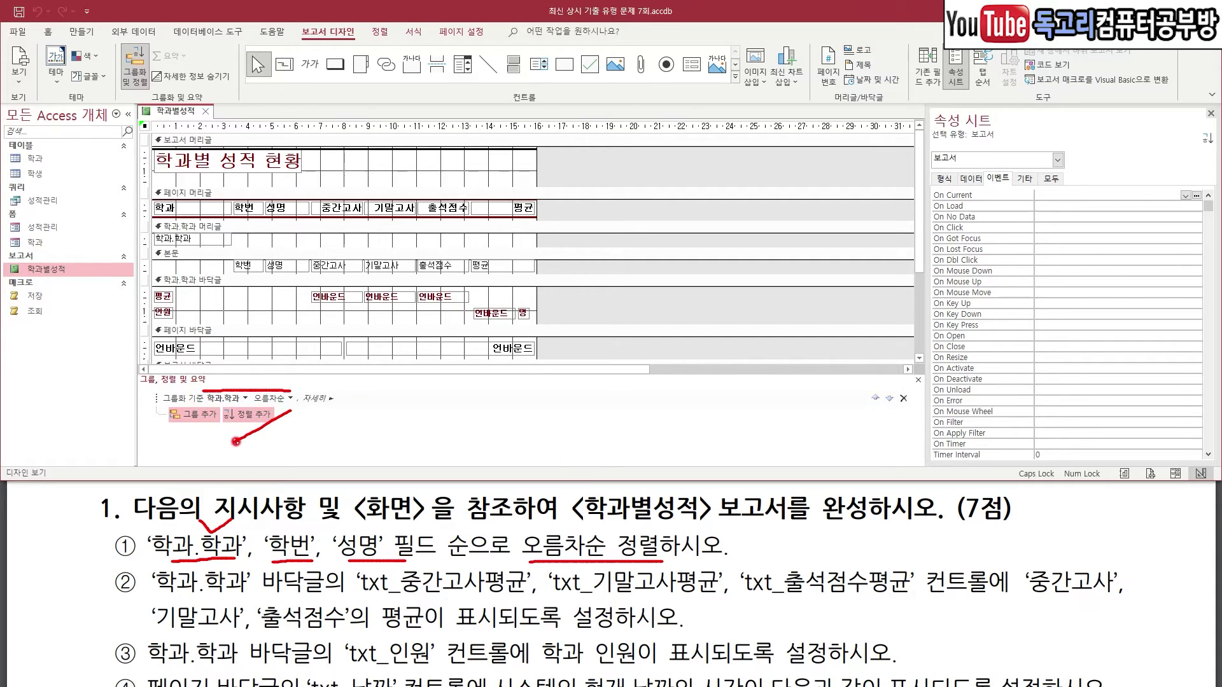
pyautogui.click(259, 421)
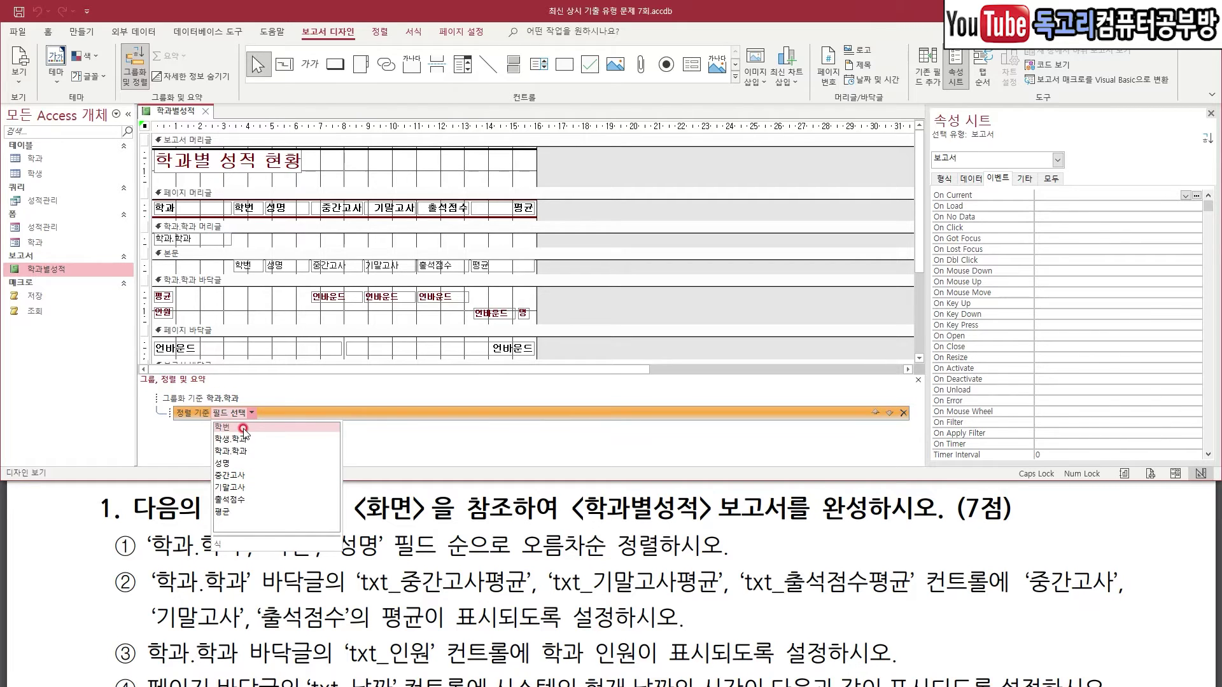
pyautogui.click(240, 428)
pyautogui.click(278, 432)
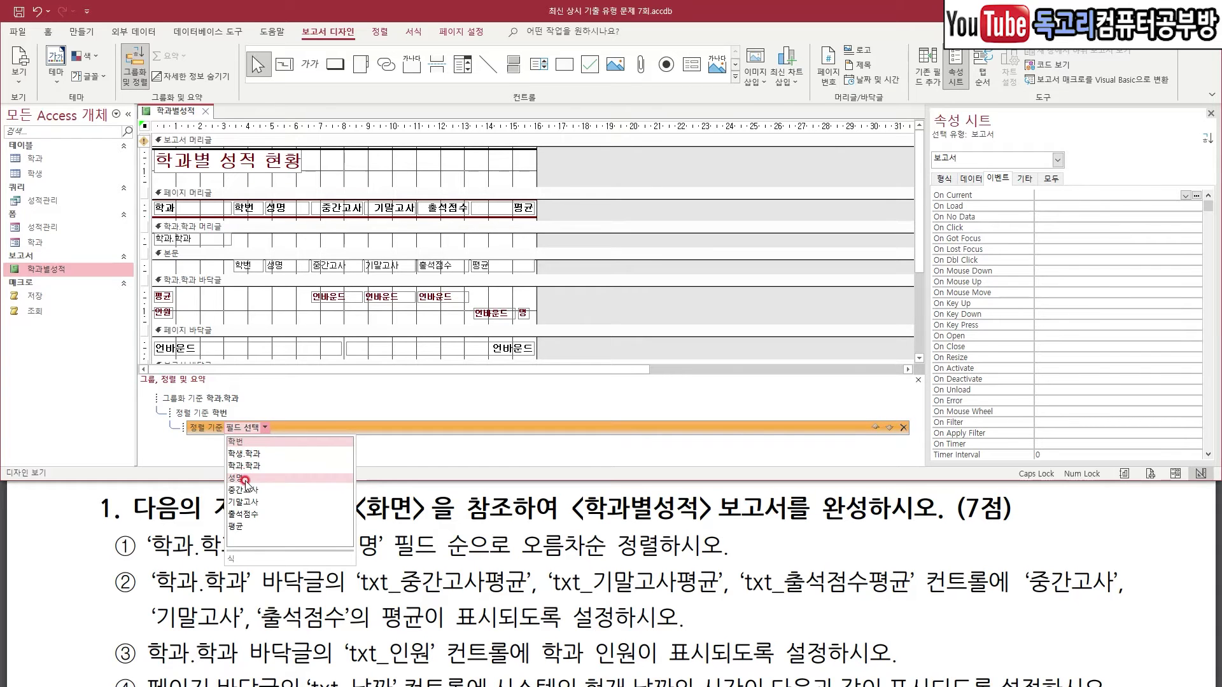
pyautogui.click(245, 479)
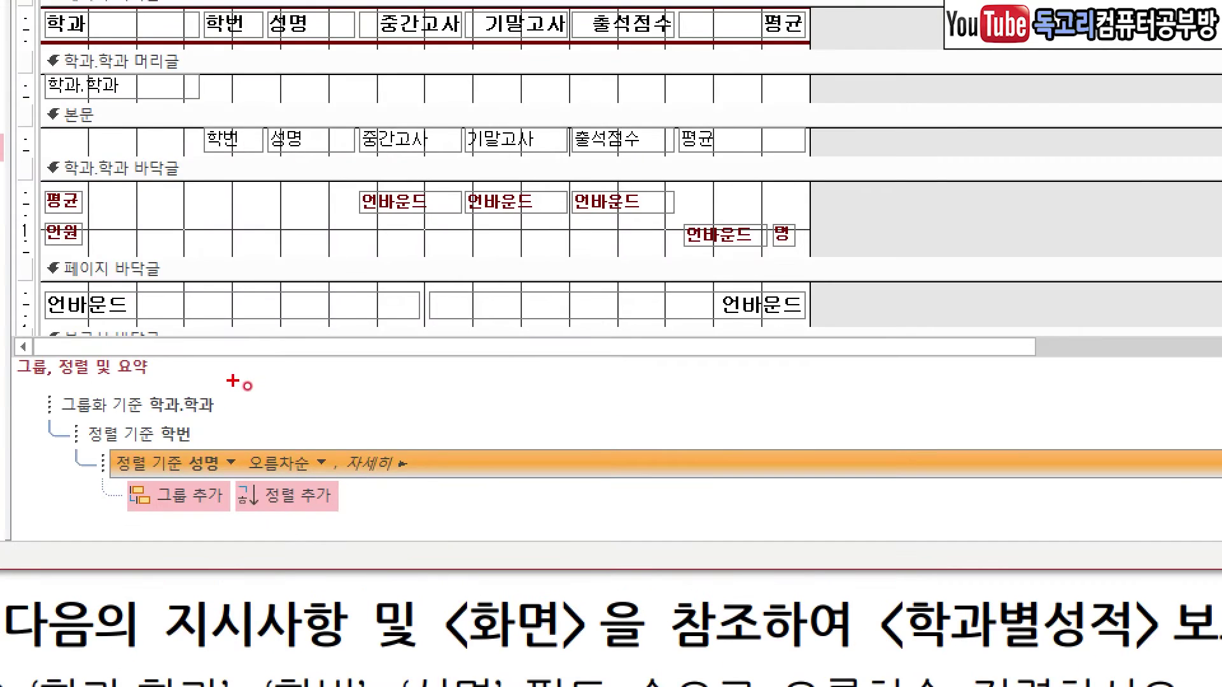
pyautogui.moveTo(248, 386); pyautogui.dragTo(308, 445)
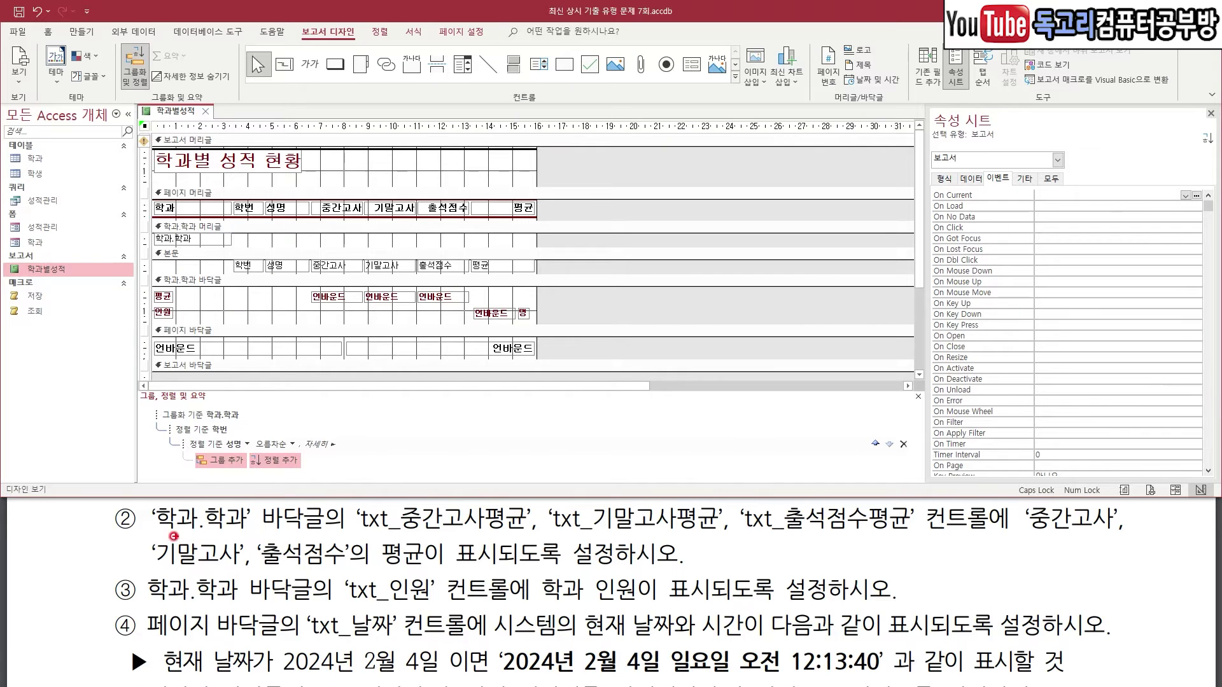
# - Read the requirement for the txt_중간고사평균, txt_기말고사평균 and txt_출석점수평균 controls in the 학과.학과 footer
pyautogui.moveTo(159, 538); pyautogui.dragTo(690, 528)
pyautogui.moveTo(770, 531); pyautogui.dragTo(877, 533)
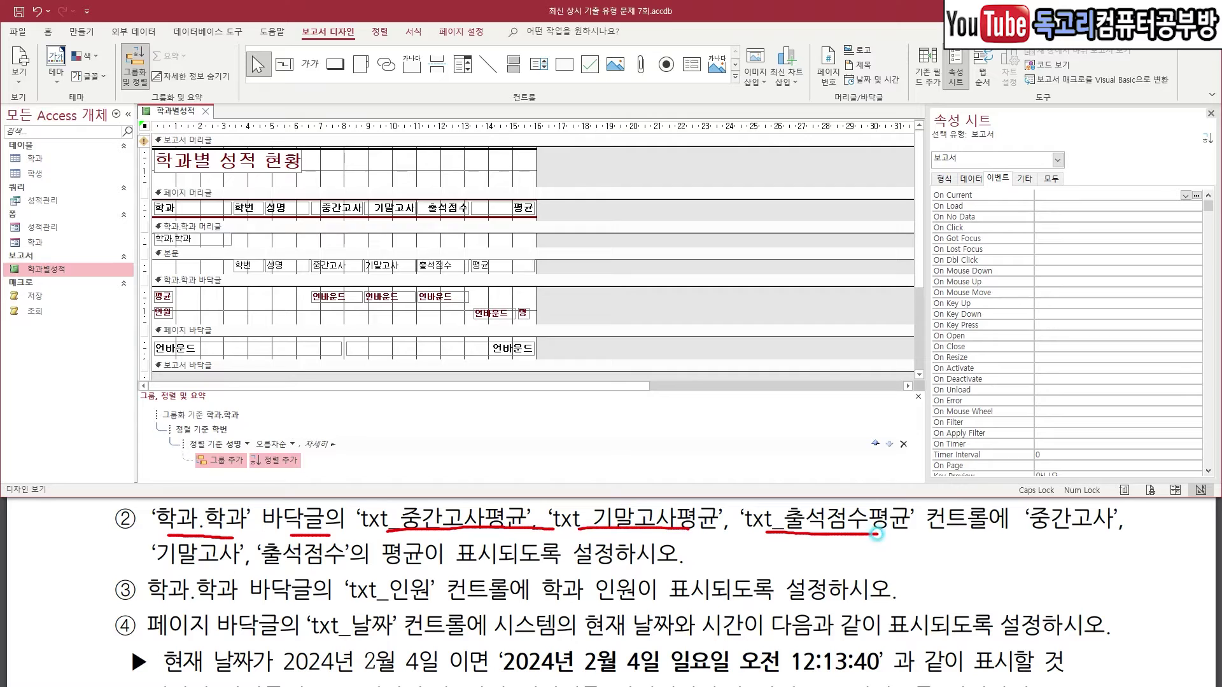
pyautogui.moveTo(1038, 533); pyautogui.dragTo(1140, 537)
pyautogui.moveTo(152, 570); pyautogui.dragTo(352, 571)
pyautogui.moveTo(454, 572)
pyautogui.mouseDown()
pyautogui.moveTo(417, 525)
pyautogui.moveTo(464, 557)
pyautogui.moveTo(692, 563)
pyautogui.mouseUp()
pyautogui.press('e')
pyautogui.click(685, 561)
pyautogui.press('Escape')
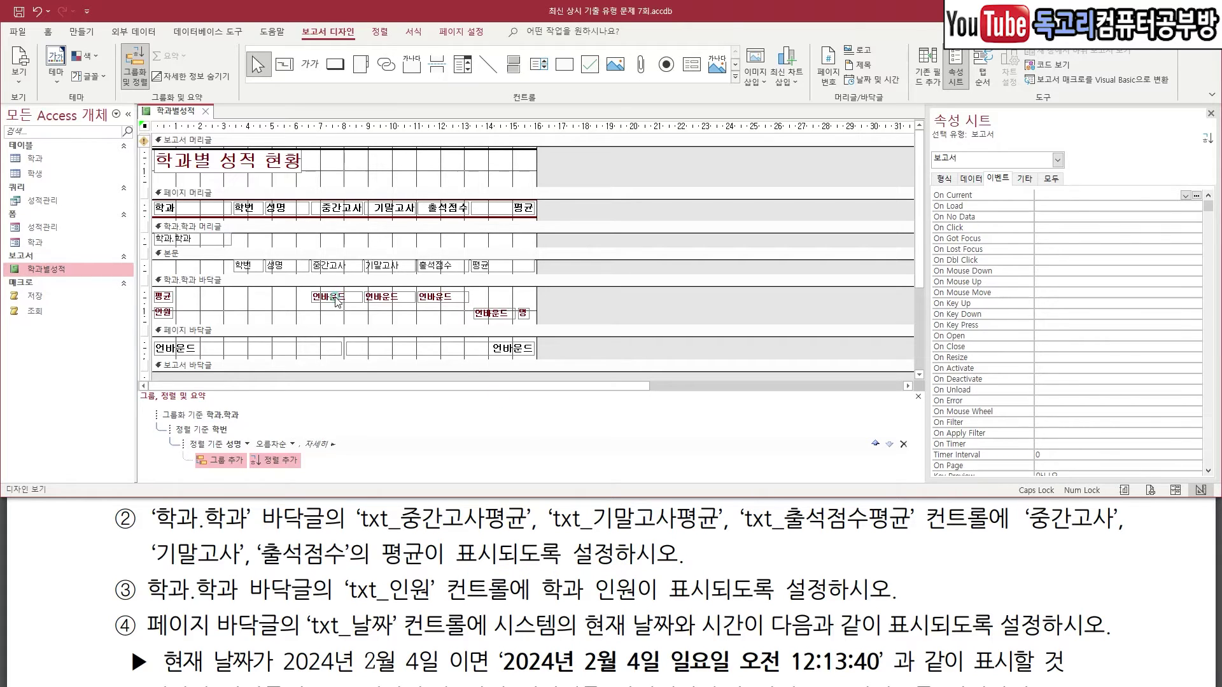
# - Set the control source of the txt_중간고사평균 text box in the 학과.학과 footer to =Avg([중간고사])
pyautogui.click(349, 297)
pyautogui.moveTo(351, 297)
pyautogui.mouseDown()
pyautogui.moveTo(308, 293)
pyautogui.moveTo(347, 306)
pyautogui.mouseUp()
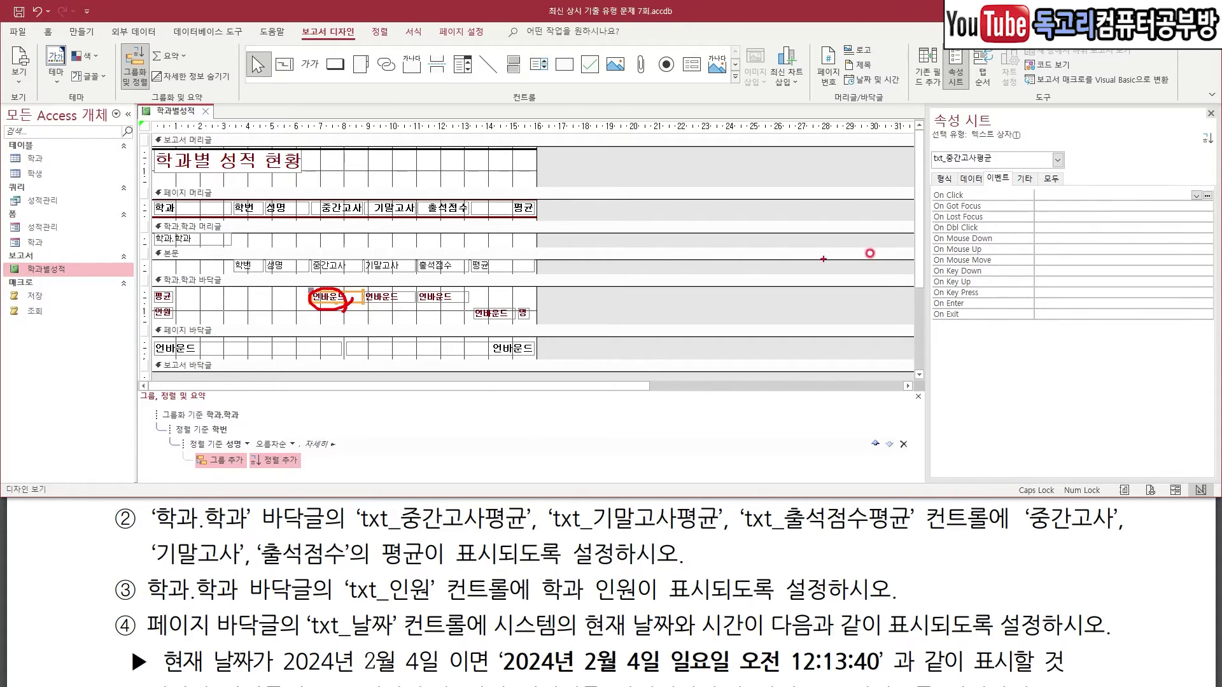
pyautogui.moveTo(1053, 196)
pyautogui.mouseDown()
pyautogui.moveTo(1080, 166)
pyautogui.moveTo(1043, 205)
pyautogui.mouseUp()
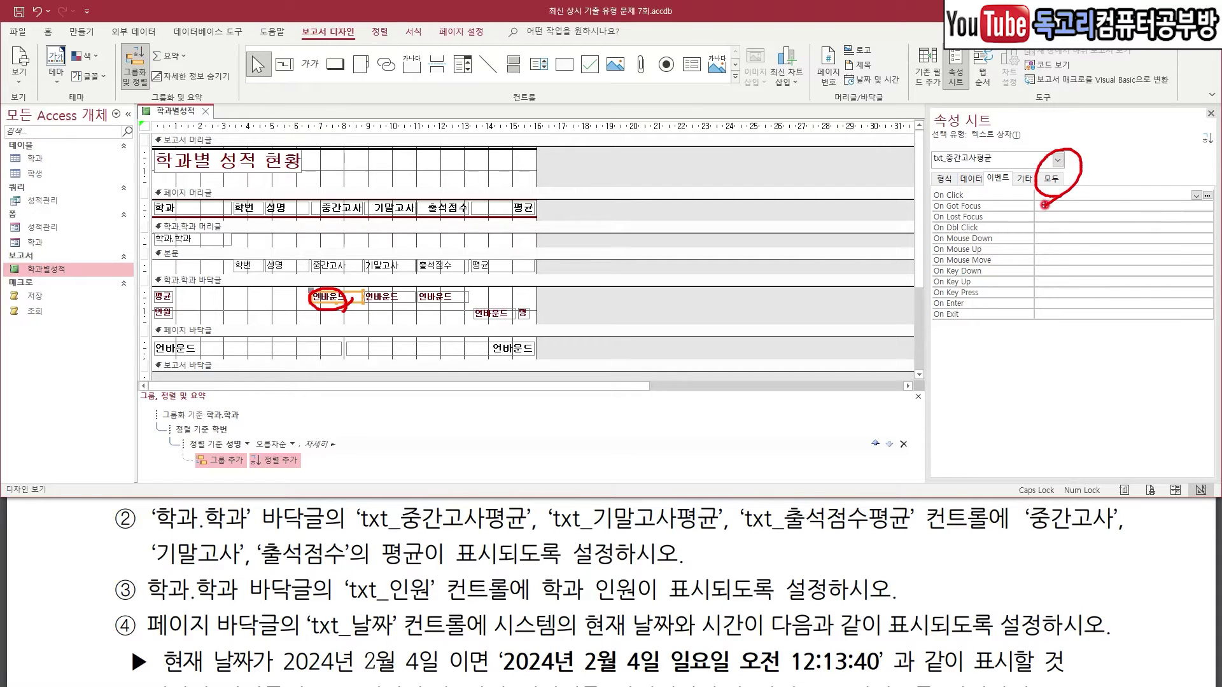
pyautogui.press('Escape')
pyautogui.click(1061, 180)
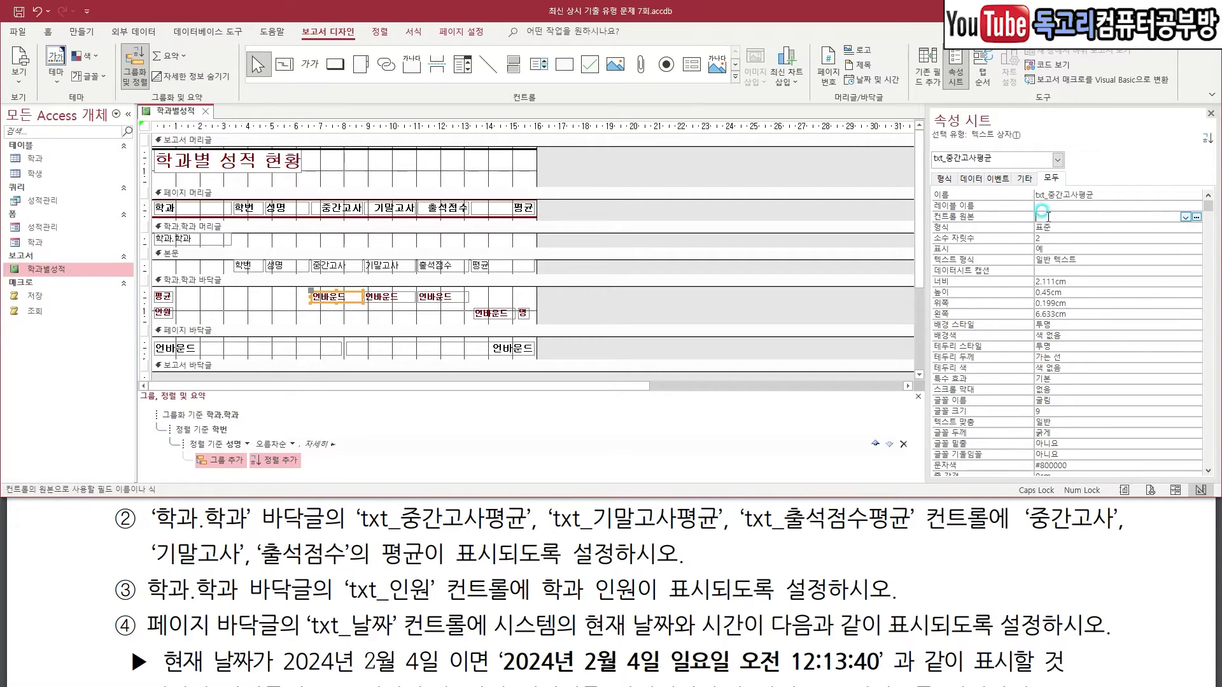
pyautogui.moveTo(1039, 208)
pyautogui.mouseDown()
pyautogui.moveTo(1062, 201)
pyautogui.moveTo(1081, 222)
pyautogui.mouseUp()
pyautogui.press('Escape')
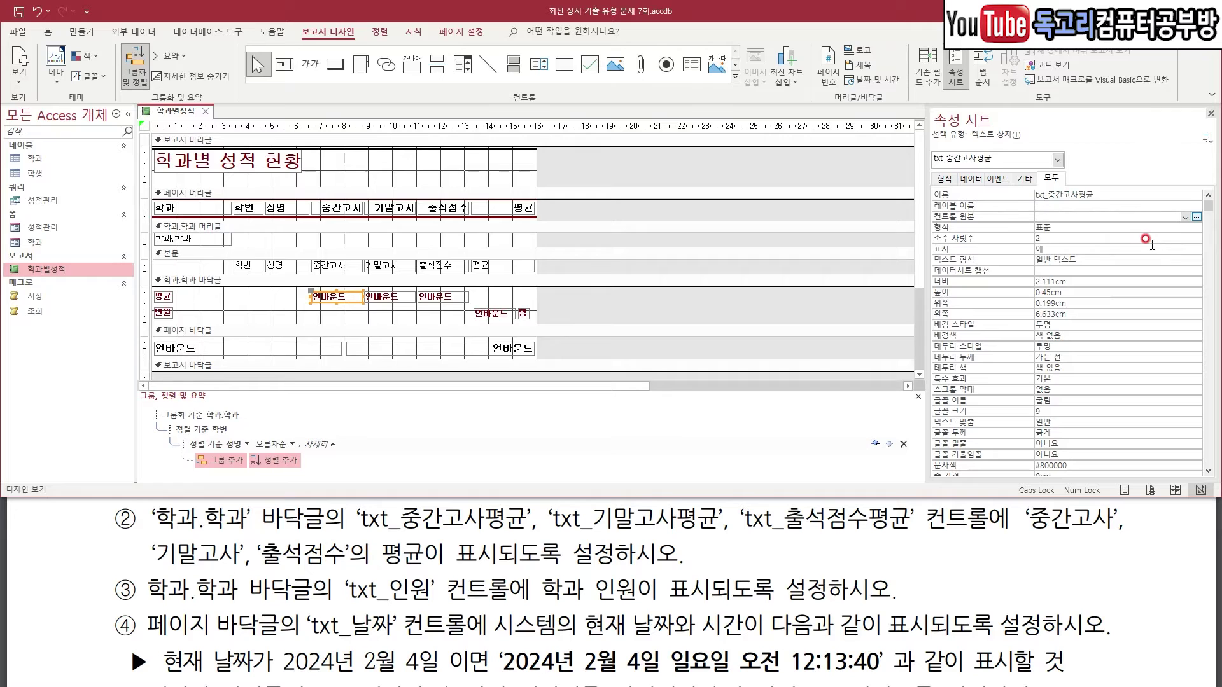
pyautogui.click(1000, 218)
pyautogui.write('=')
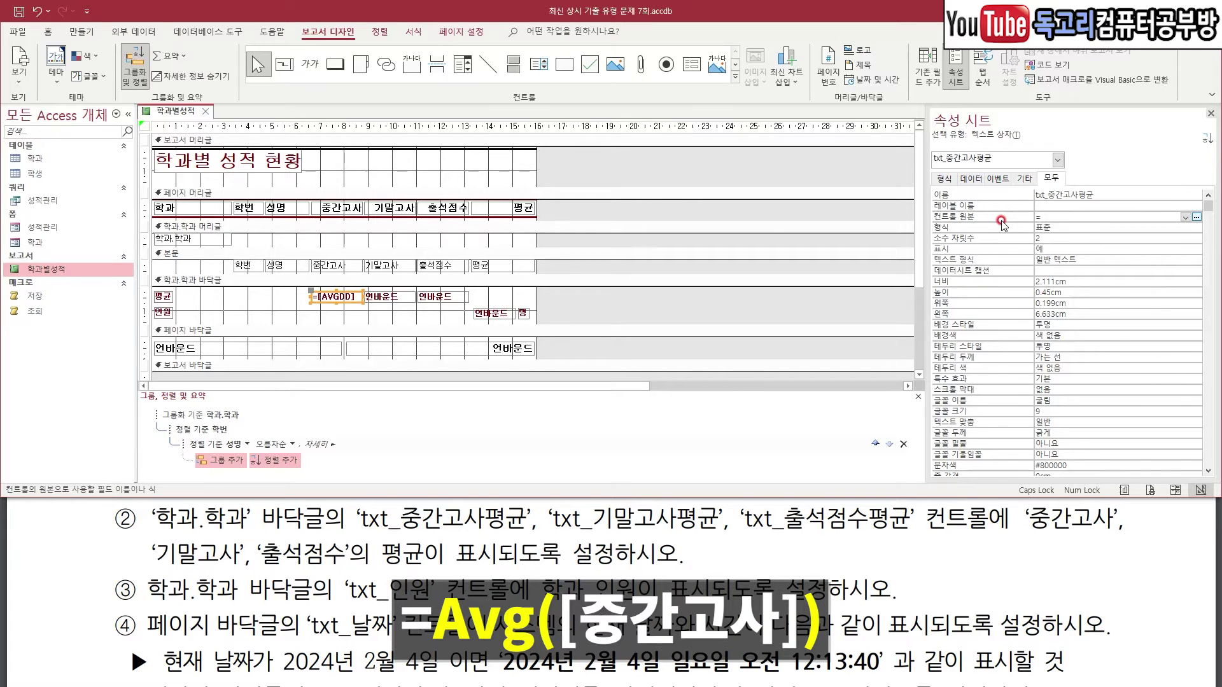
pyautogui.write('Avg(')
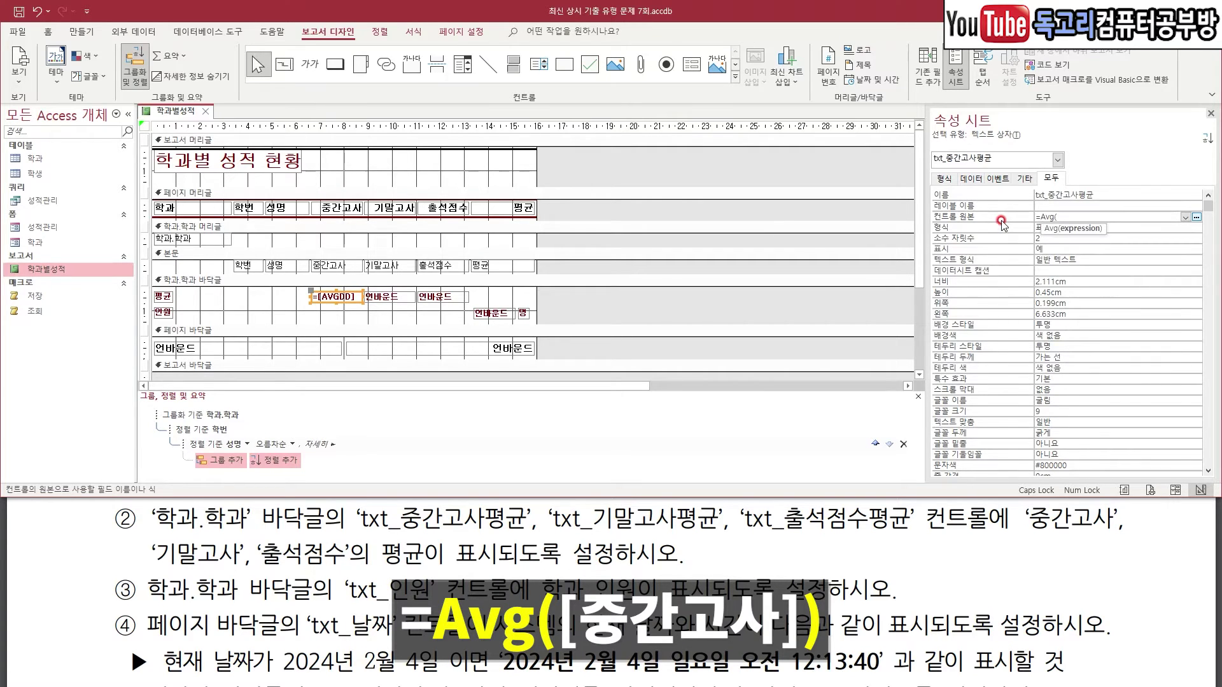
pyautogui.write('중간고사)')
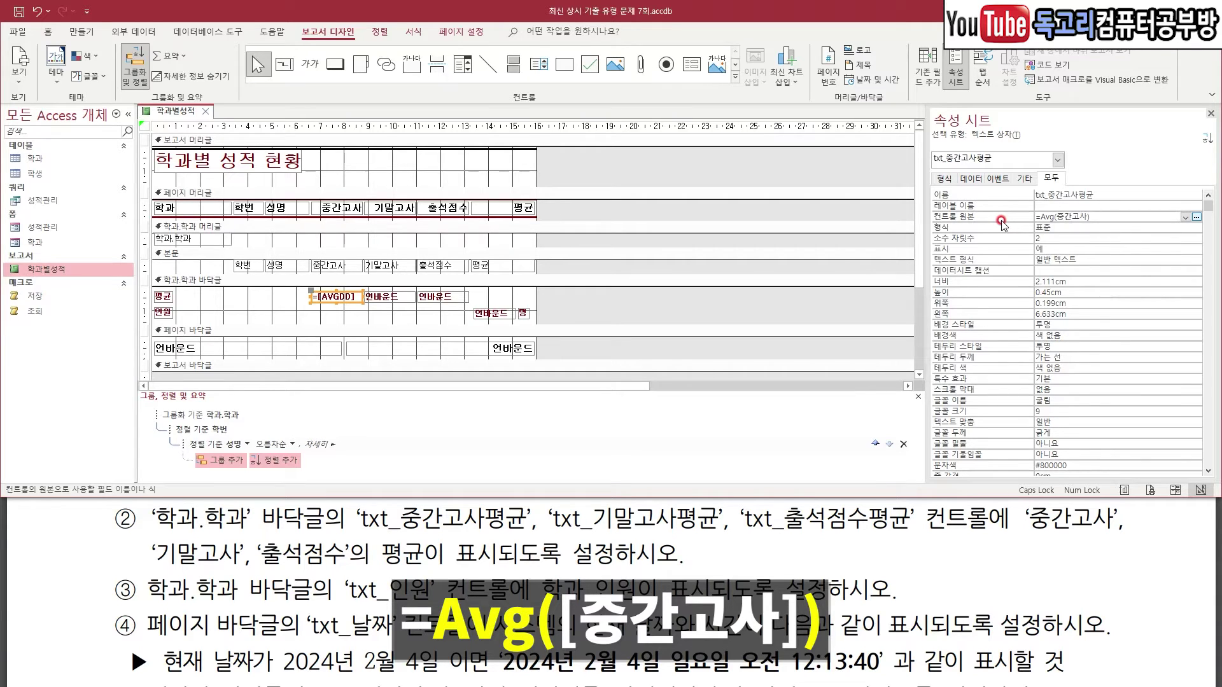
pyautogui.press('Return')
pyautogui.moveTo(1028, 157); pyautogui.dragTo(989, 172)
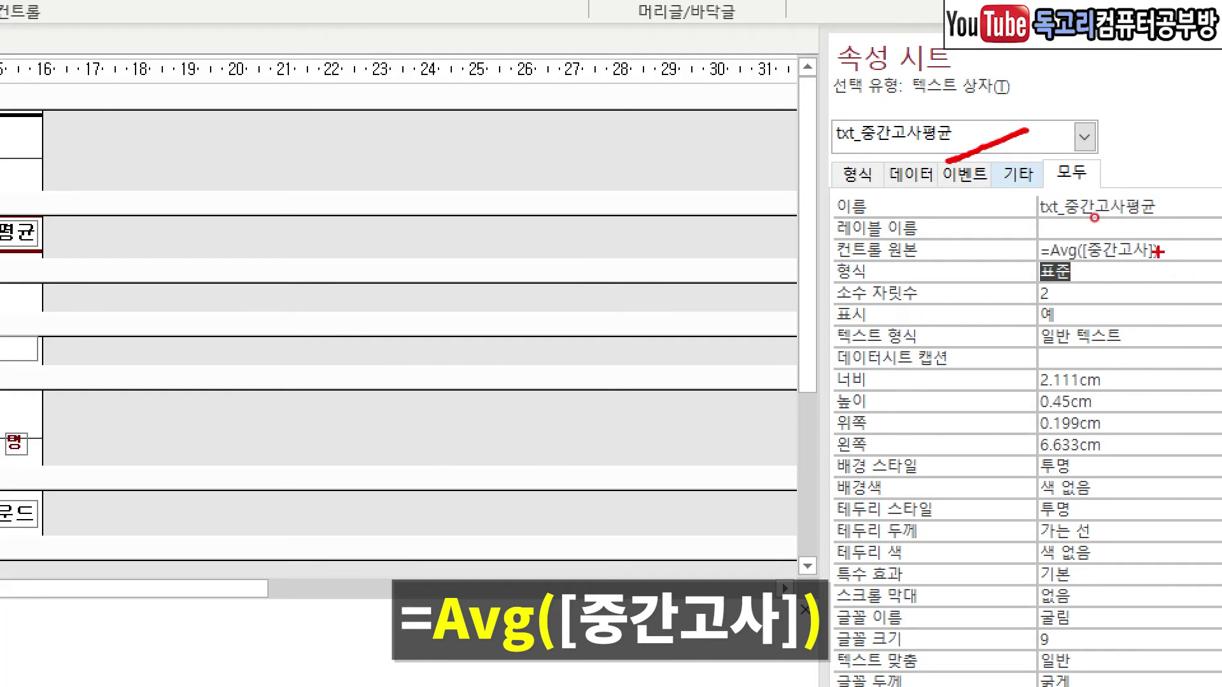
# - Set the control source of txt_기말고사평균 in the 학과.학과 footer to =Avg([기말고사])
pyautogui.moveTo(1194, 242)
pyautogui.mouseDown()
pyautogui.moveTo(1182, 265)
pyautogui.moveTo(1043, 272)
pyautogui.mouseUp()
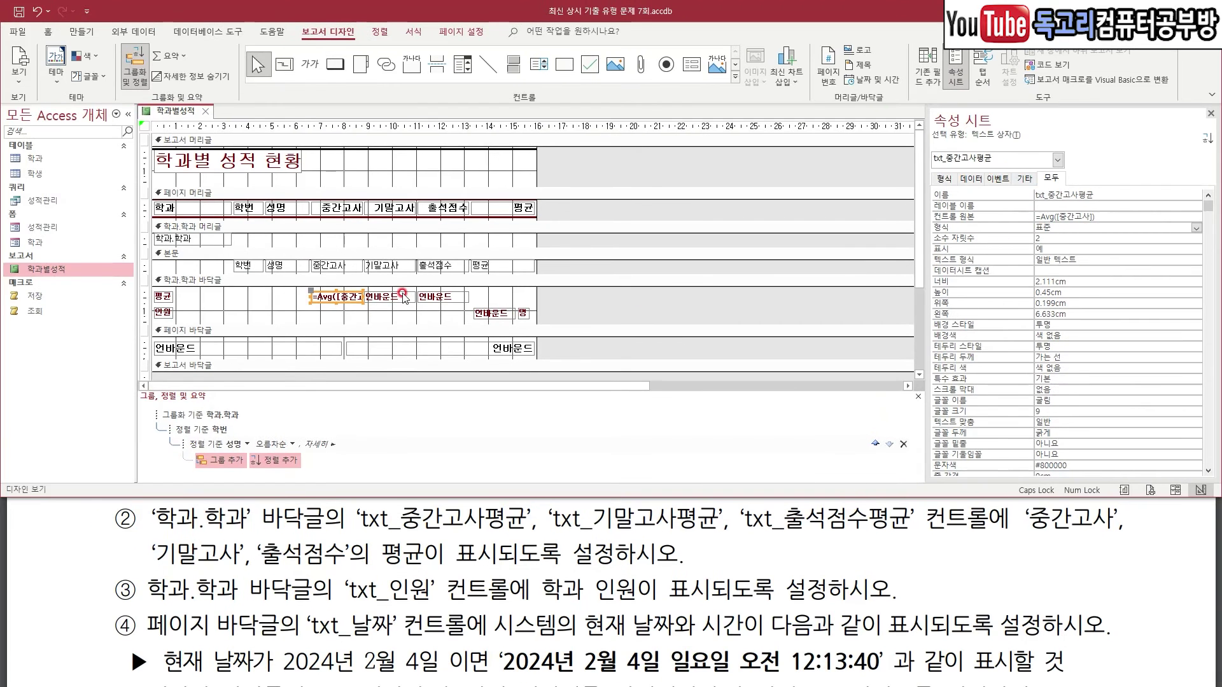
pyautogui.click(395, 288)
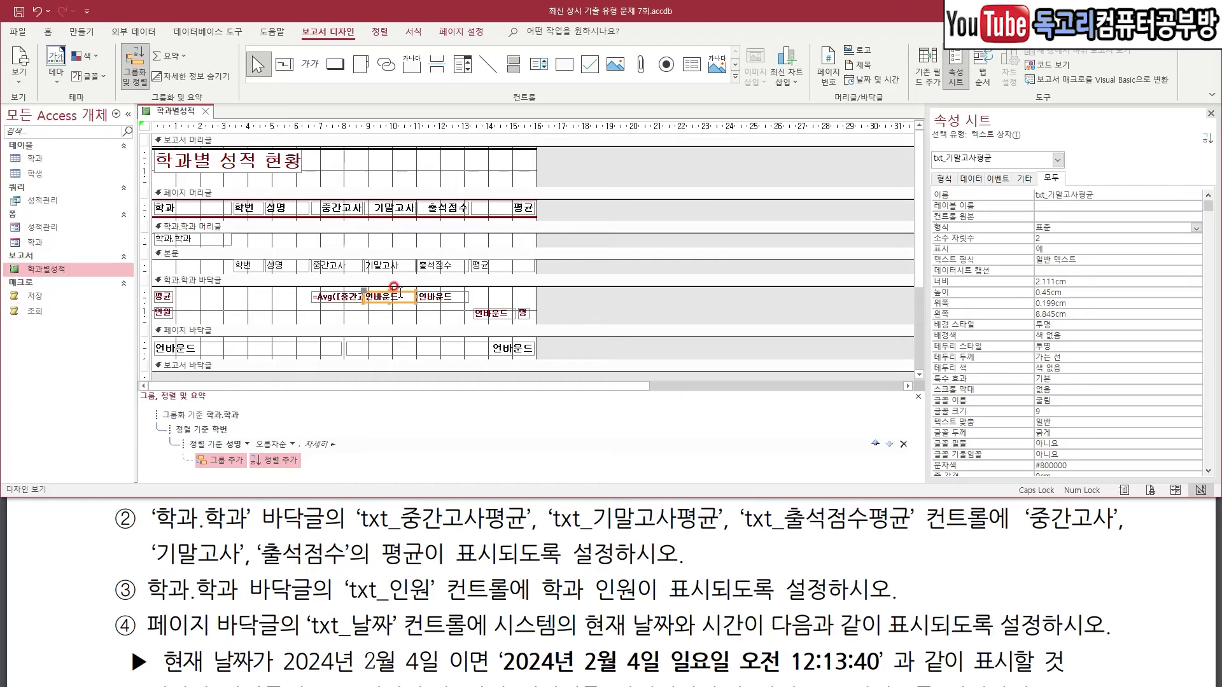
pyautogui.moveTo(415, 293)
pyautogui.mouseDown()
pyautogui.moveTo(360, 295)
pyautogui.moveTo(394, 305)
pyautogui.mouseUp()
pyautogui.moveTo(382, 240); pyautogui.dragTo(413, 230)
pyautogui.moveTo(1045, 208); pyautogui.dragTo(1077, 200)
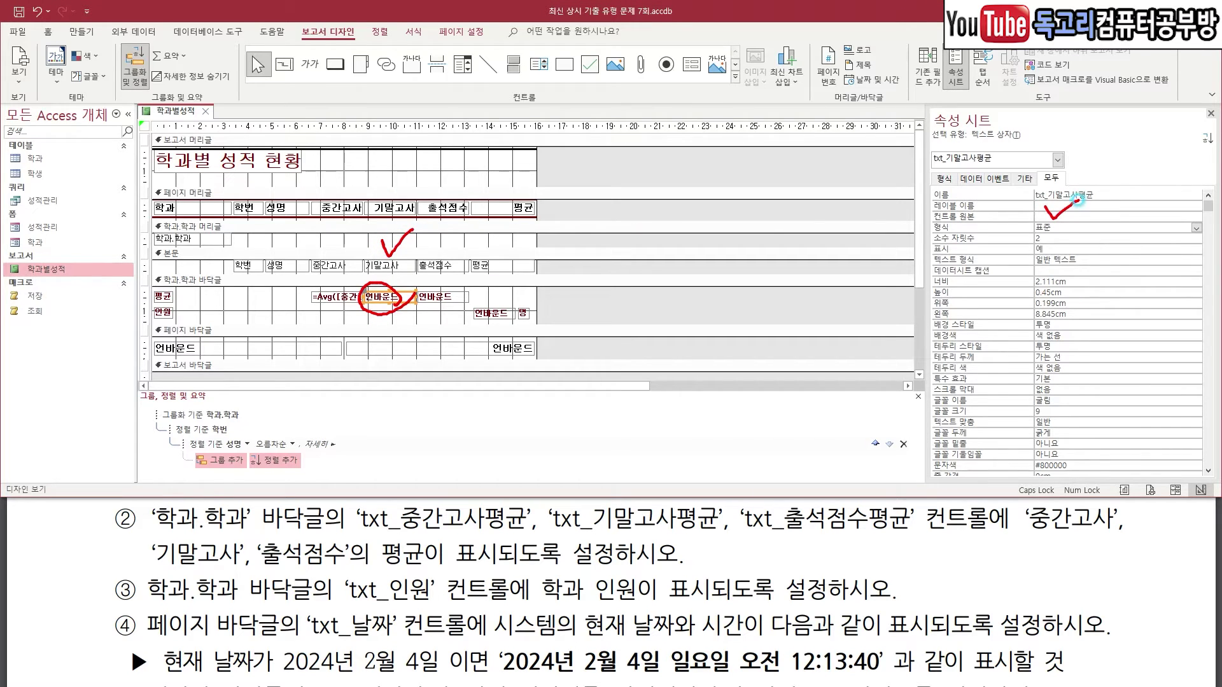
pyautogui.click(1092, 217)
pyautogui.write('=A')
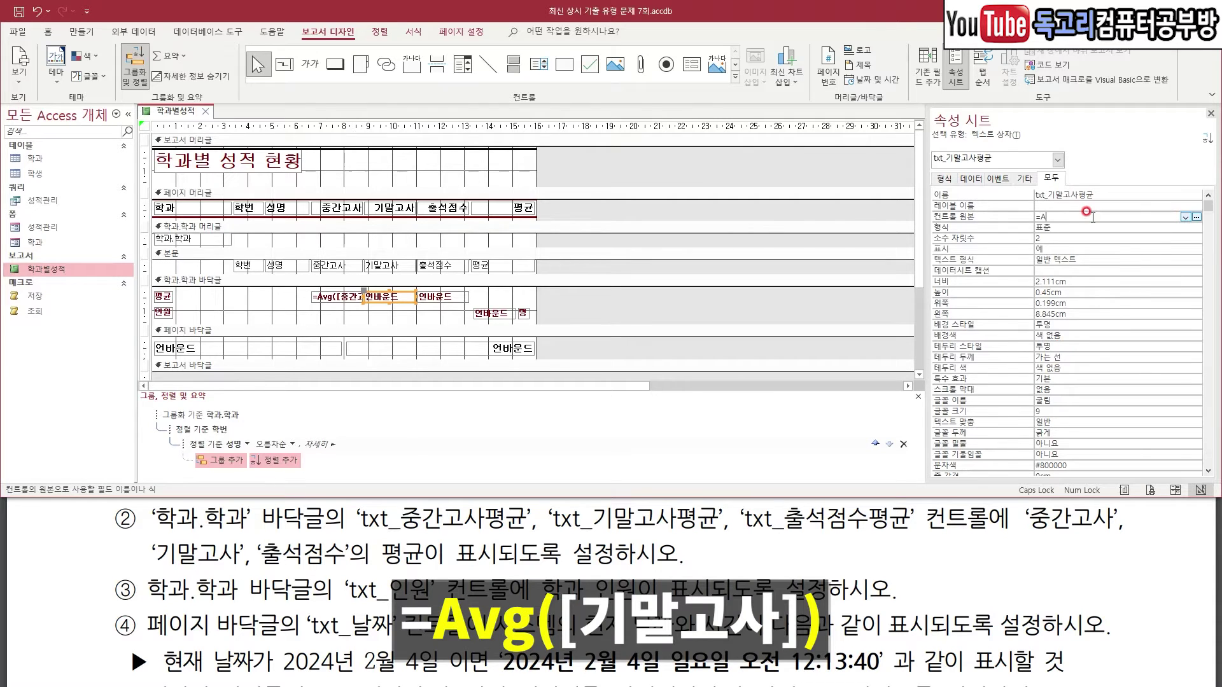
pyautogui.write('vg(기말고사')
pyautogui.press('Return')
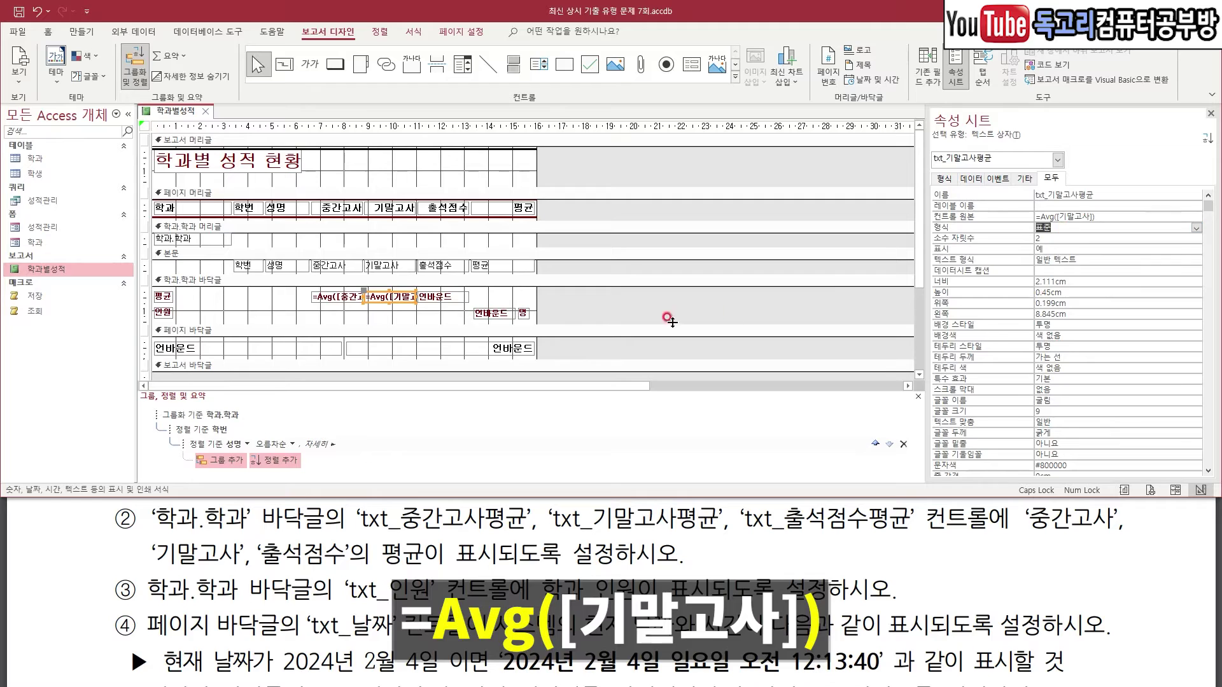
# - Set the control source of txt_출석점수평균 in the 학과.학과 footer to =Avg([출석점수])
pyautogui.click(438, 293)
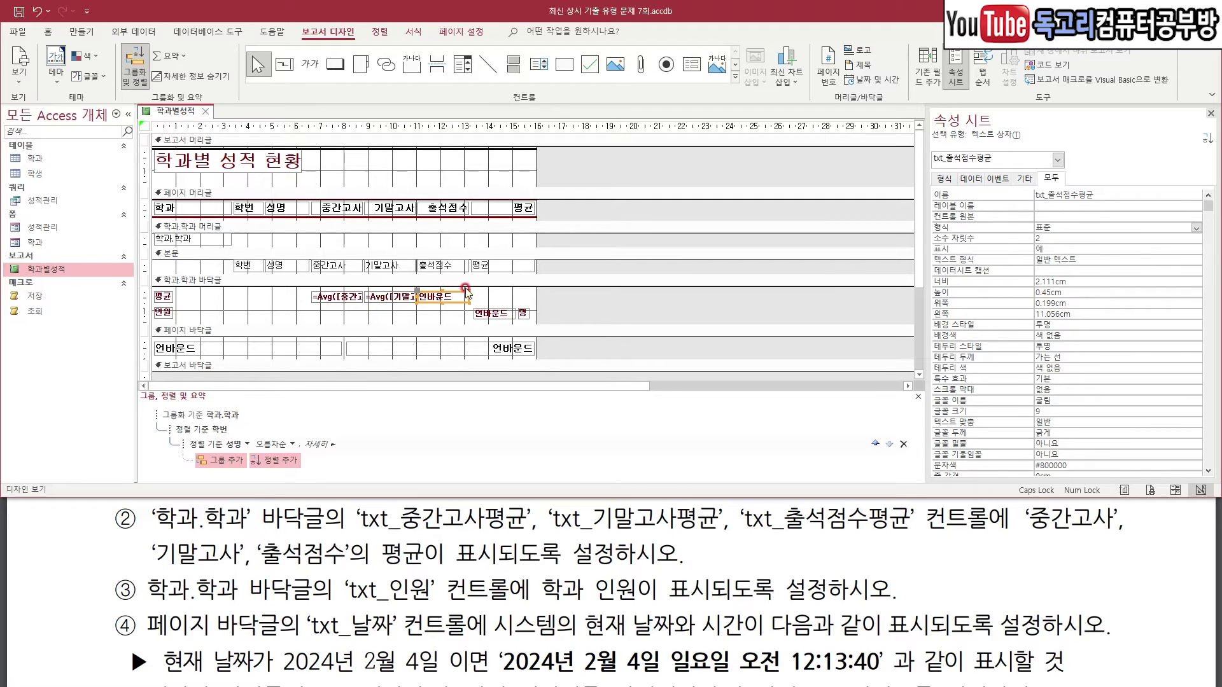
pyautogui.click(1043, 217)
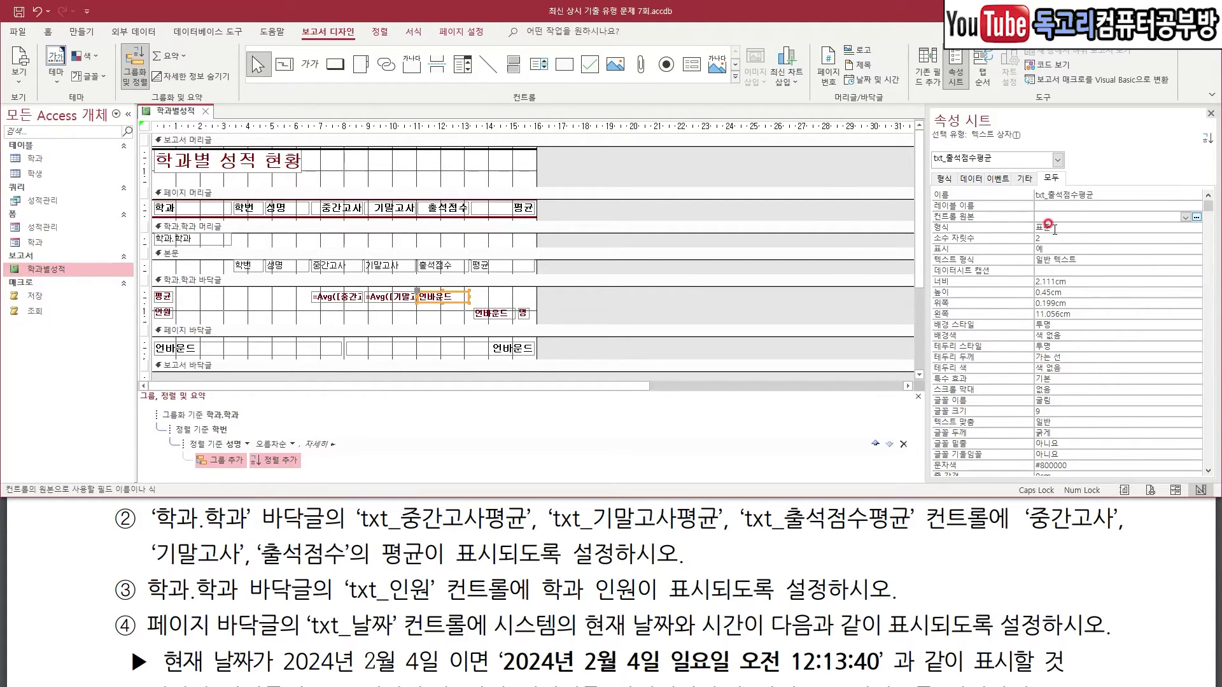
pyautogui.write('=Avg(')
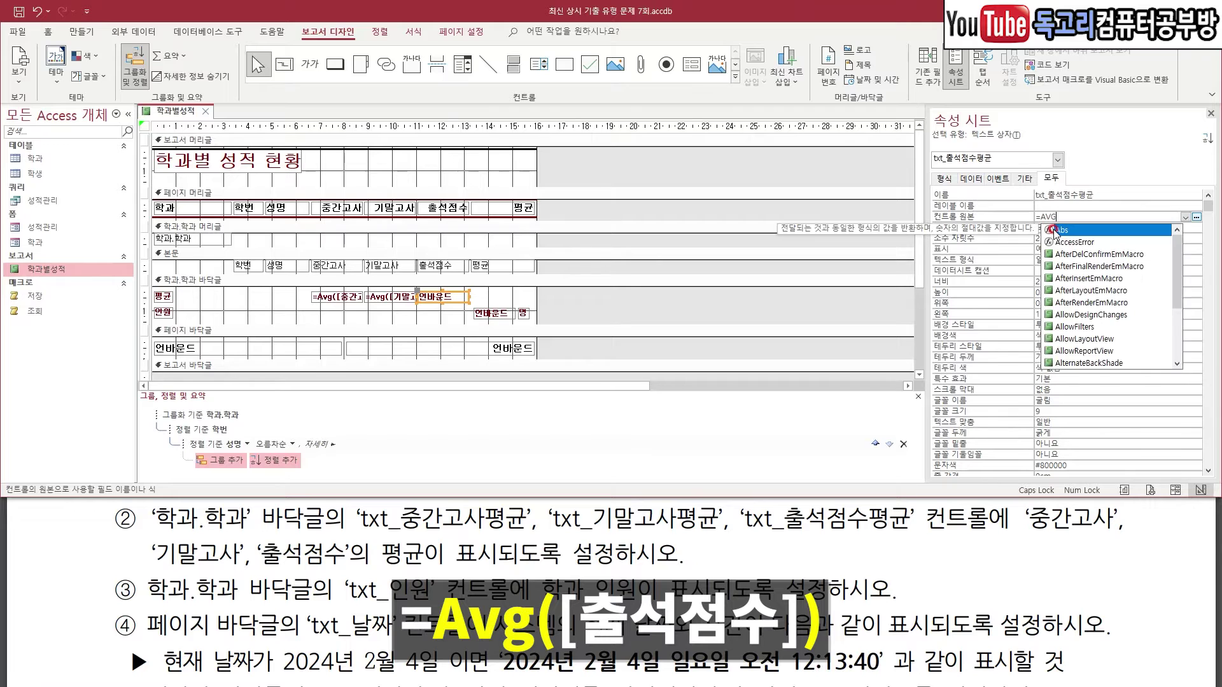
pyautogui.write('출석점수)')
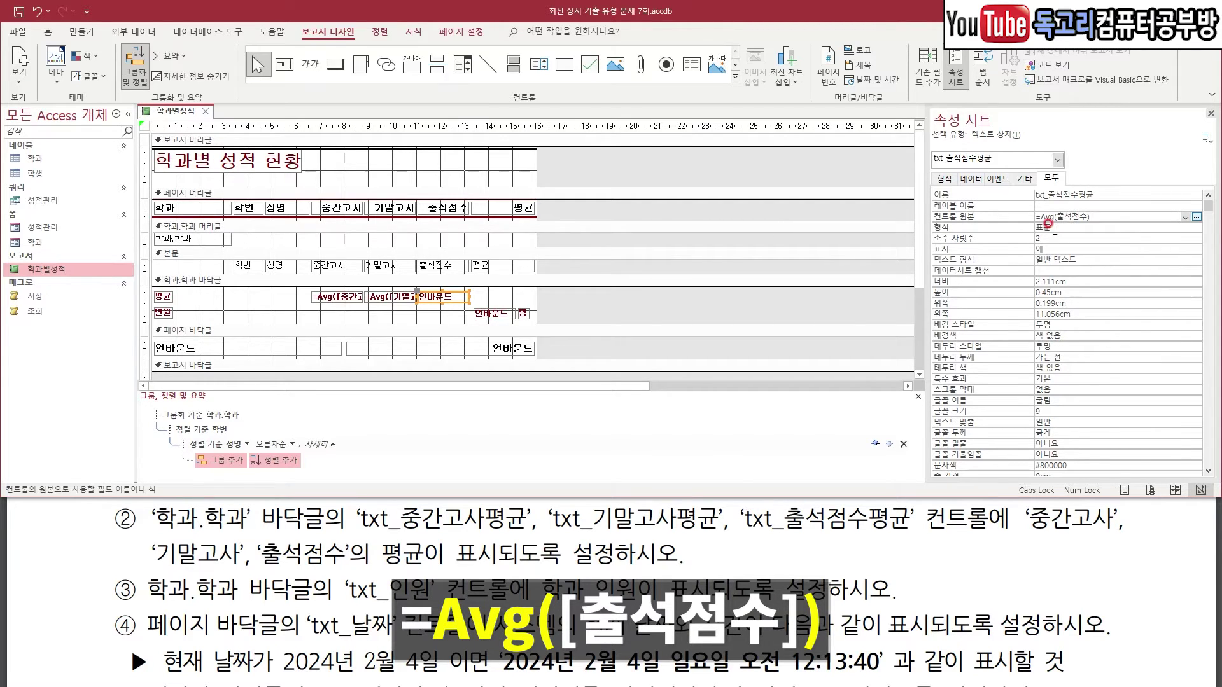
pyautogui.click(1054, 230)
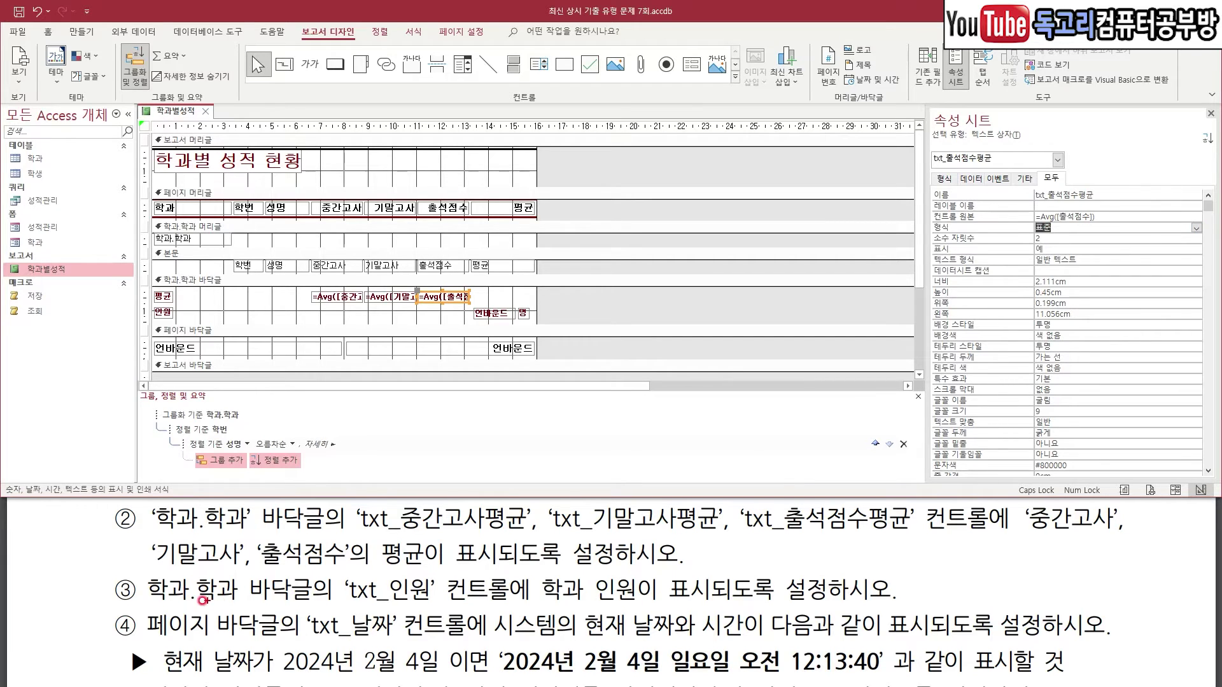
# - Set the control source of txt_인원 in the 학과.학과 footer to =Count(*)
pyautogui.moveTo(169, 602); pyautogui.dragTo(754, 601)
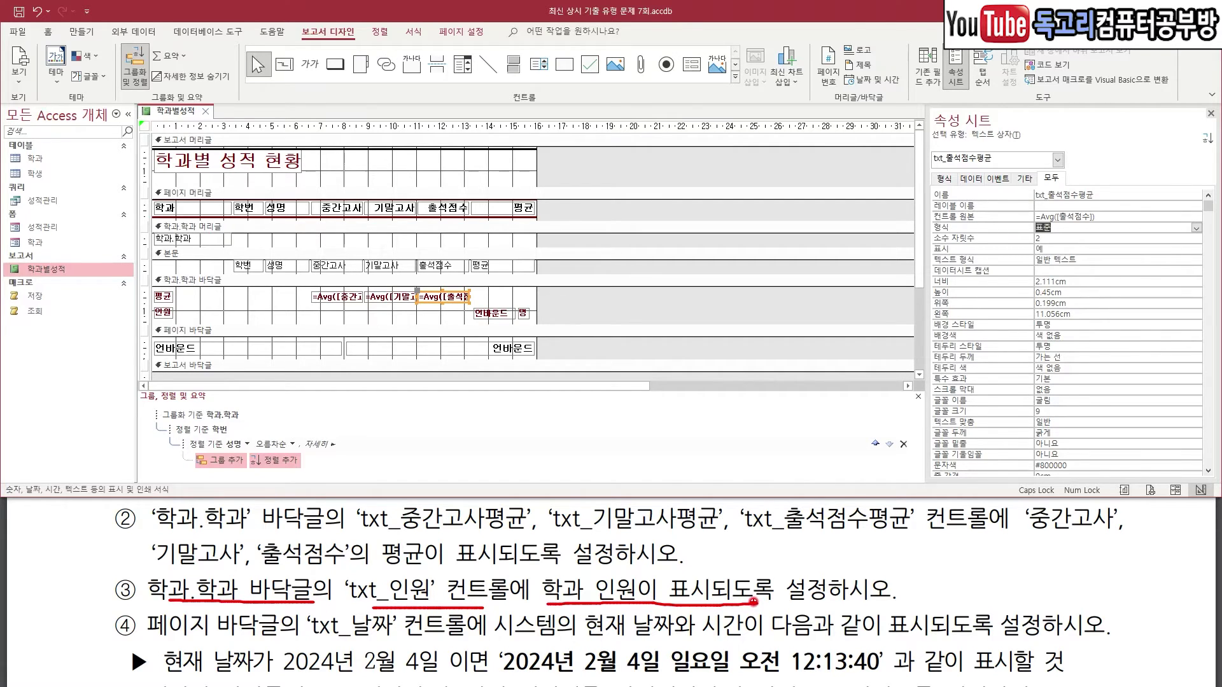
pyautogui.click(495, 312)
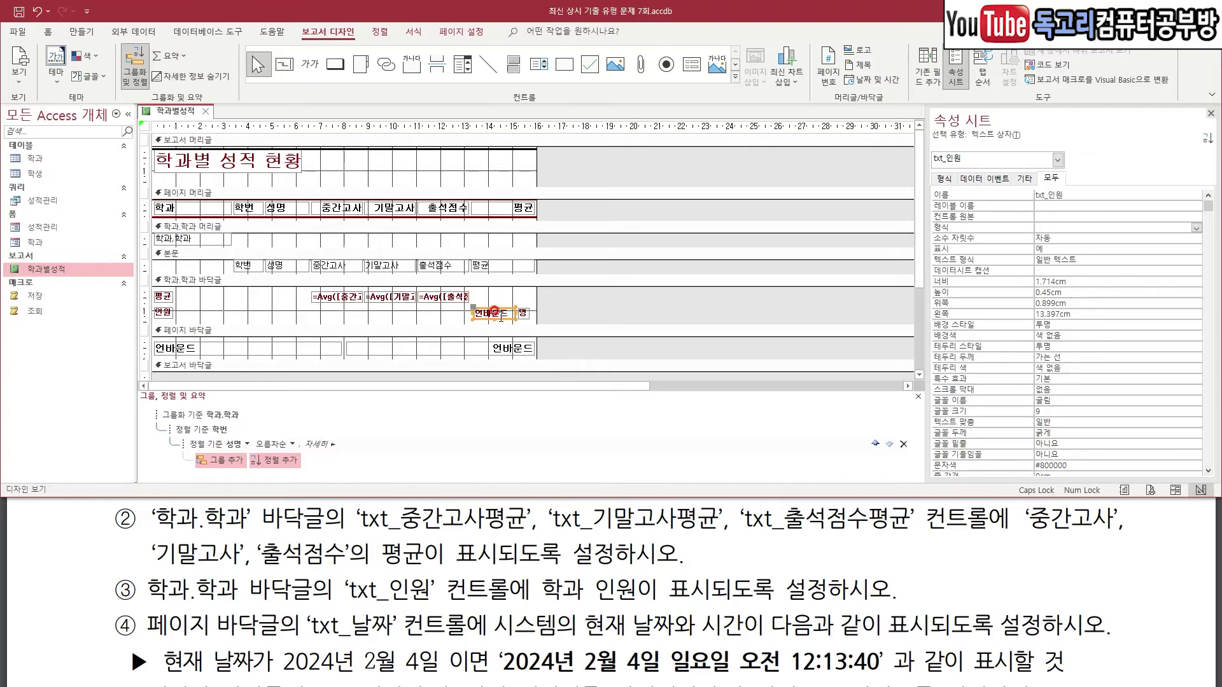
pyautogui.click(1047, 217)
pyautogui.write('=')
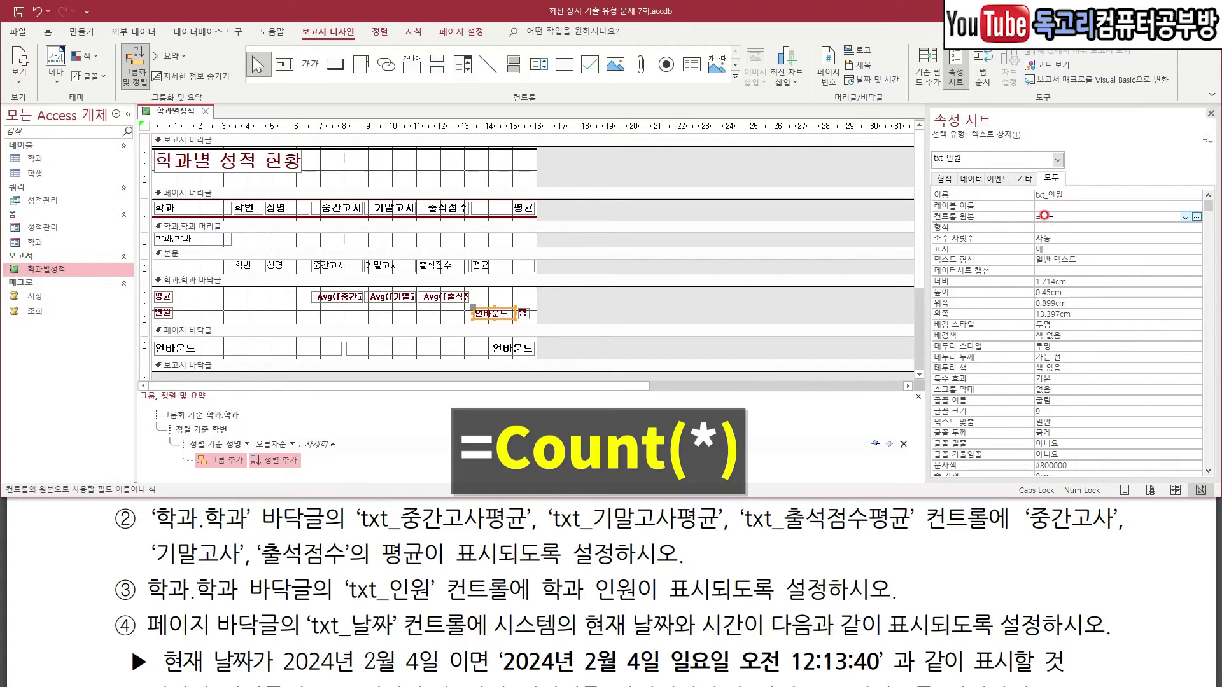
pyautogui.write('COU')
pyautogui.doubleClick(1072, 245)
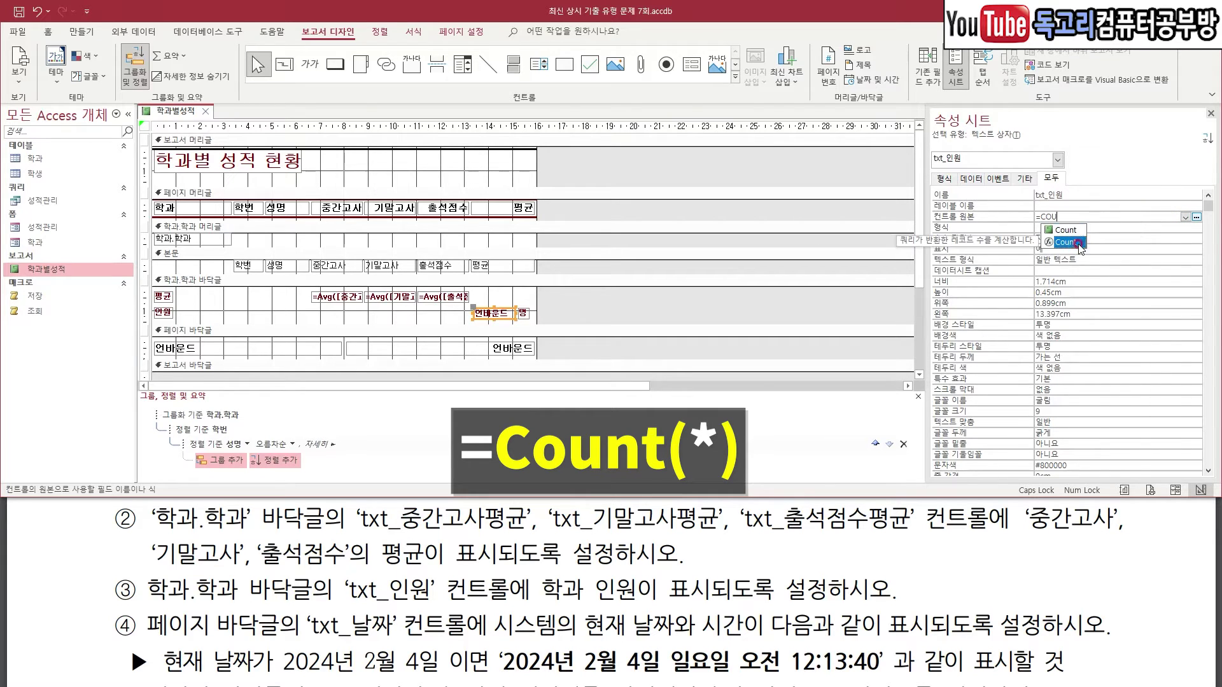
pyautogui.write('*')
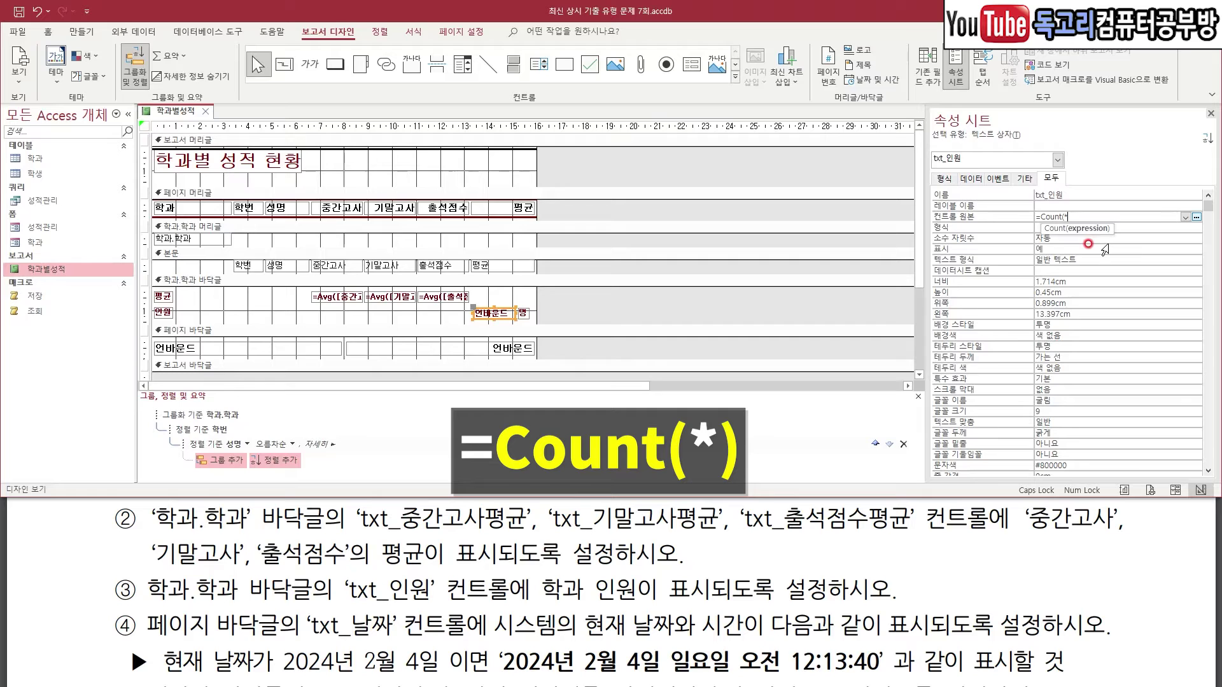
pyautogui.write(')')
pyautogui.press('Return')
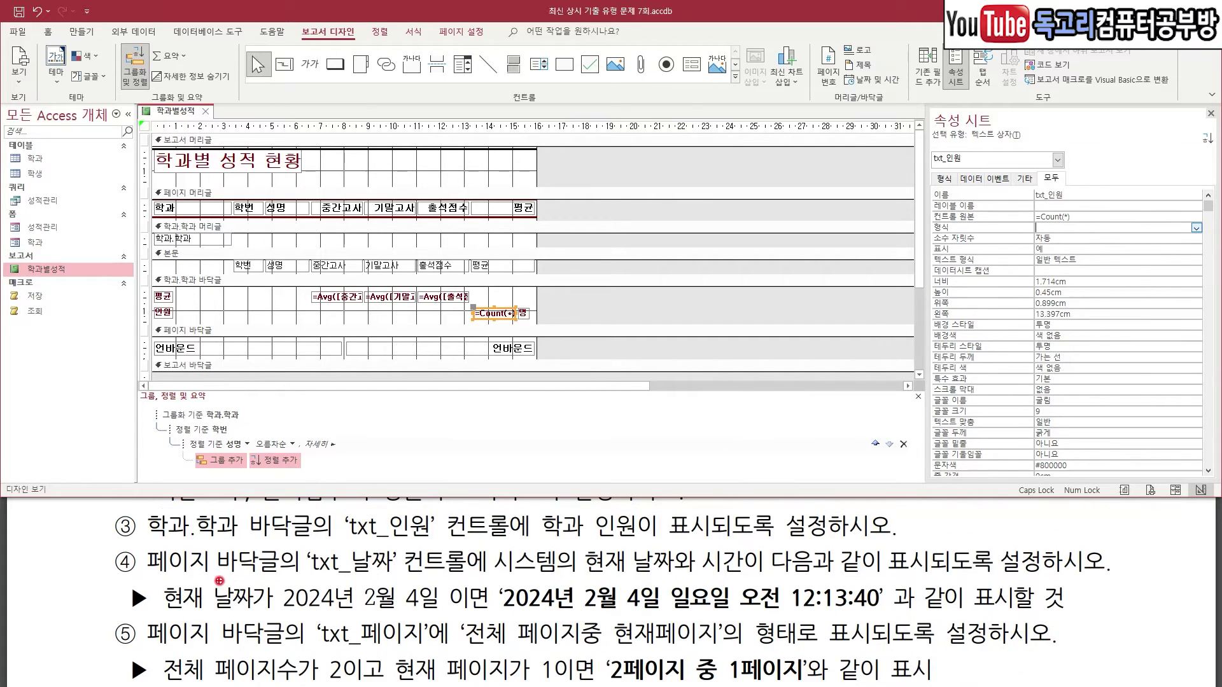
# - Set the control source of the page footer's txt_날짜 text box to =Now()
pyautogui.moveTo(140, 578); pyautogui.dragTo(411, 581)
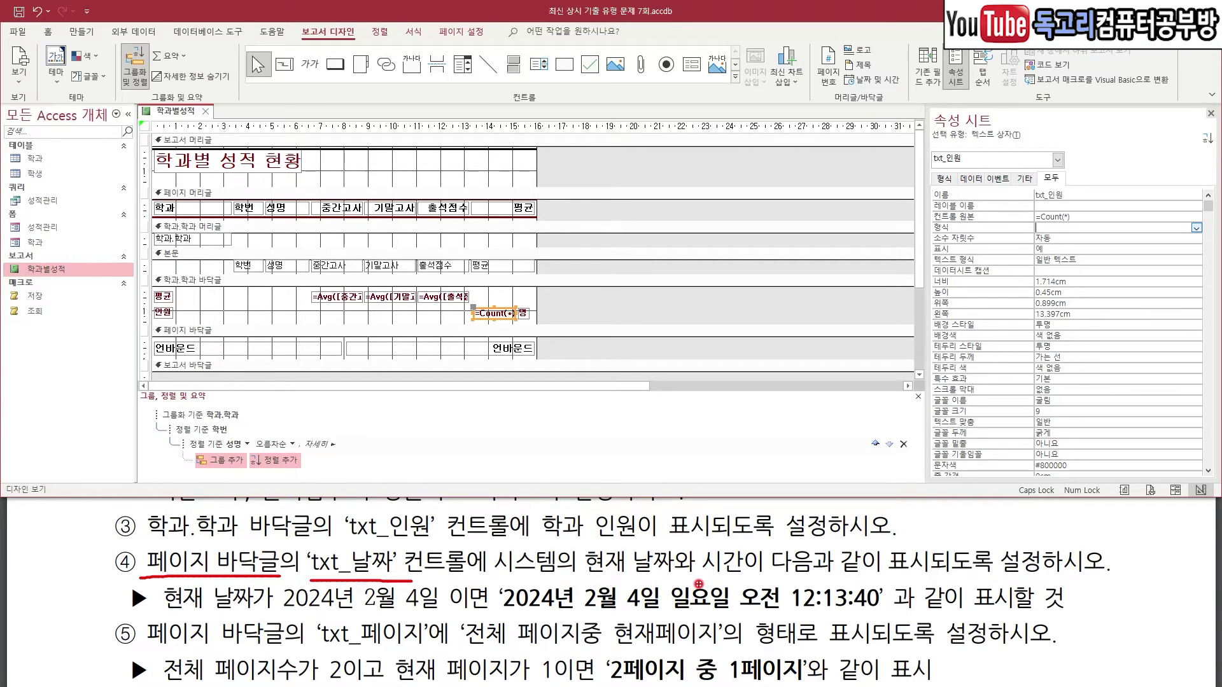
pyautogui.moveTo(577, 581); pyautogui.dragTo(783, 570)
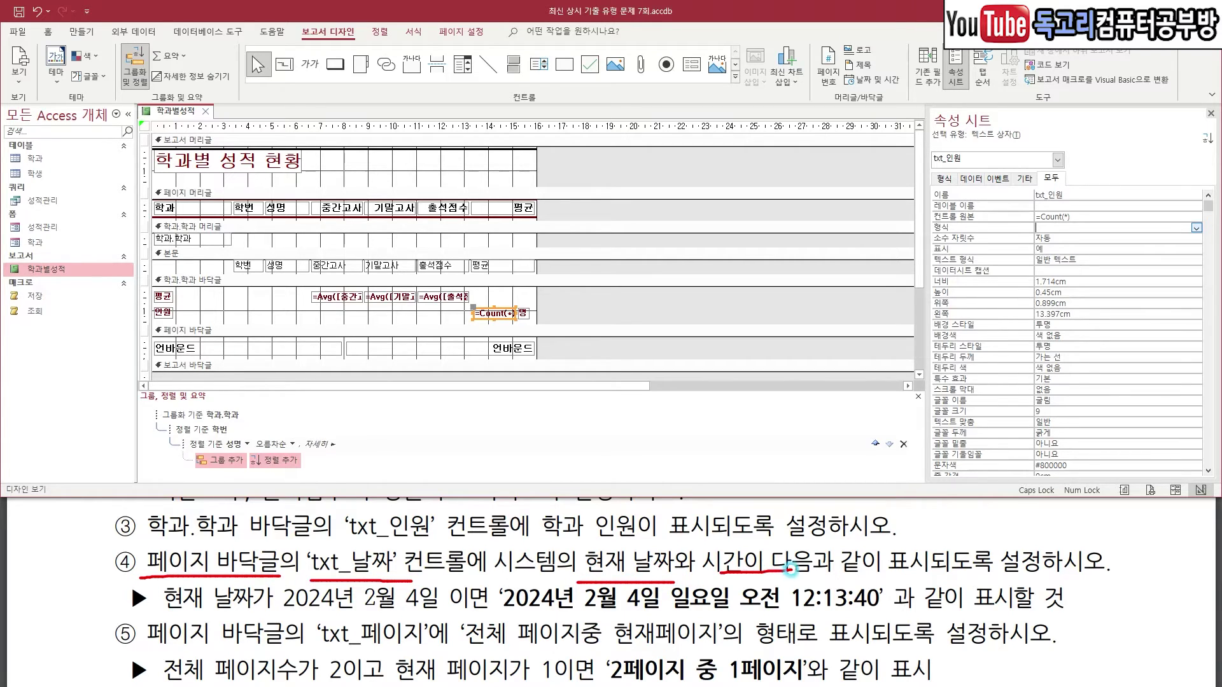
pyautogui.moveTo(487, 615); pyautogui.dragTo(881, 612)
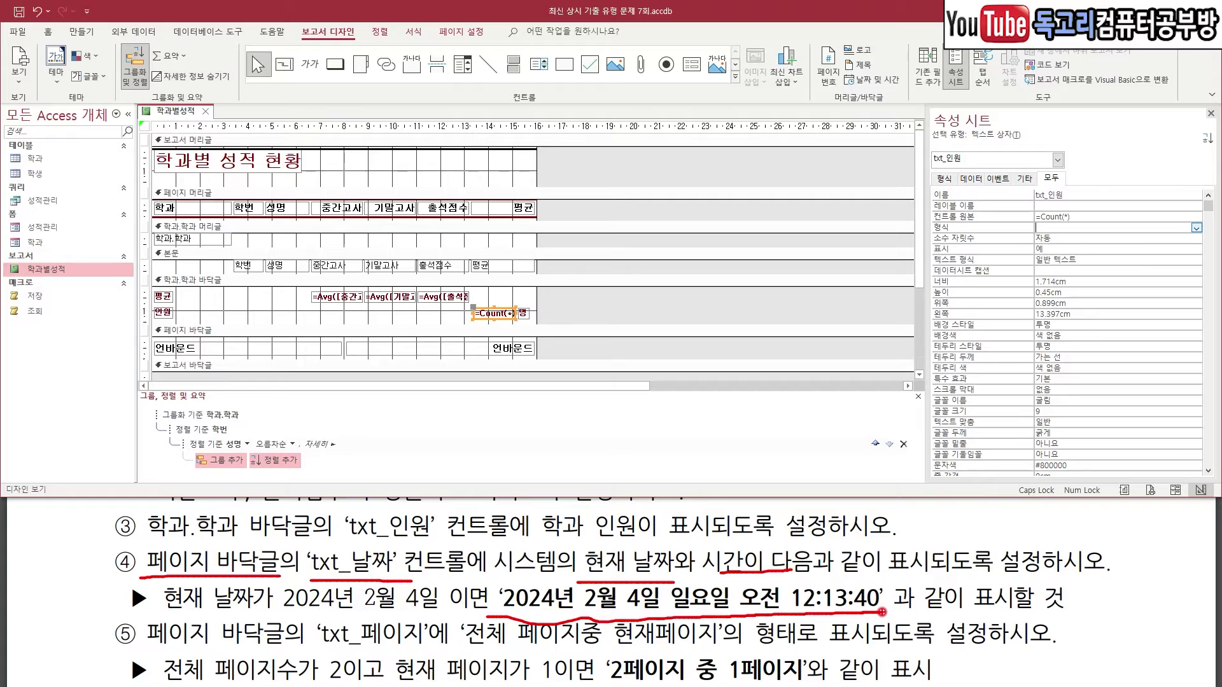
pyautogui.click(241, 348)
pyautogui.moveTo(244, 347)
pyautogui.mouseDown()
pyautogui.moveTo(158, 360)
pyautogui.moveTo(207, 318)
pyautogui.moveTo(224, 347)
pyautogui.mouseUp()
pyautogui.moveTo(1024, 138); pyautogui.dragTo(940, 180)
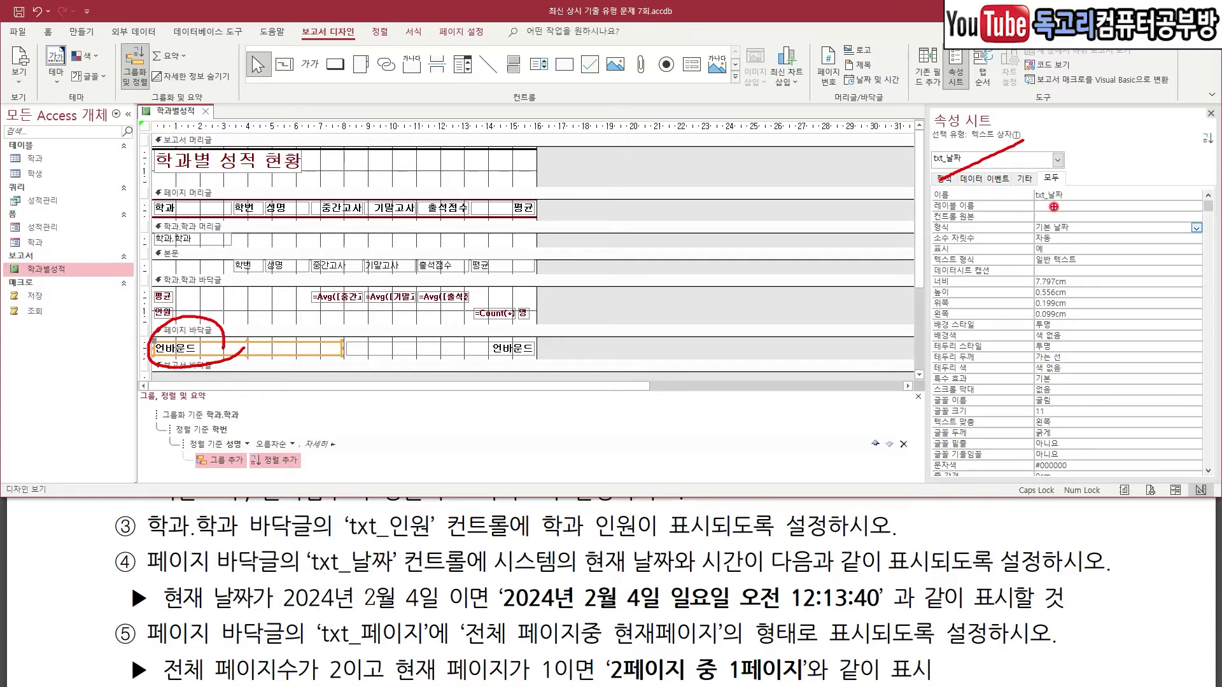
pyautogui.moveTo(1039, 206); pyautogui.dragTo(1068, 198)
pyautogui.click(1075, 217)
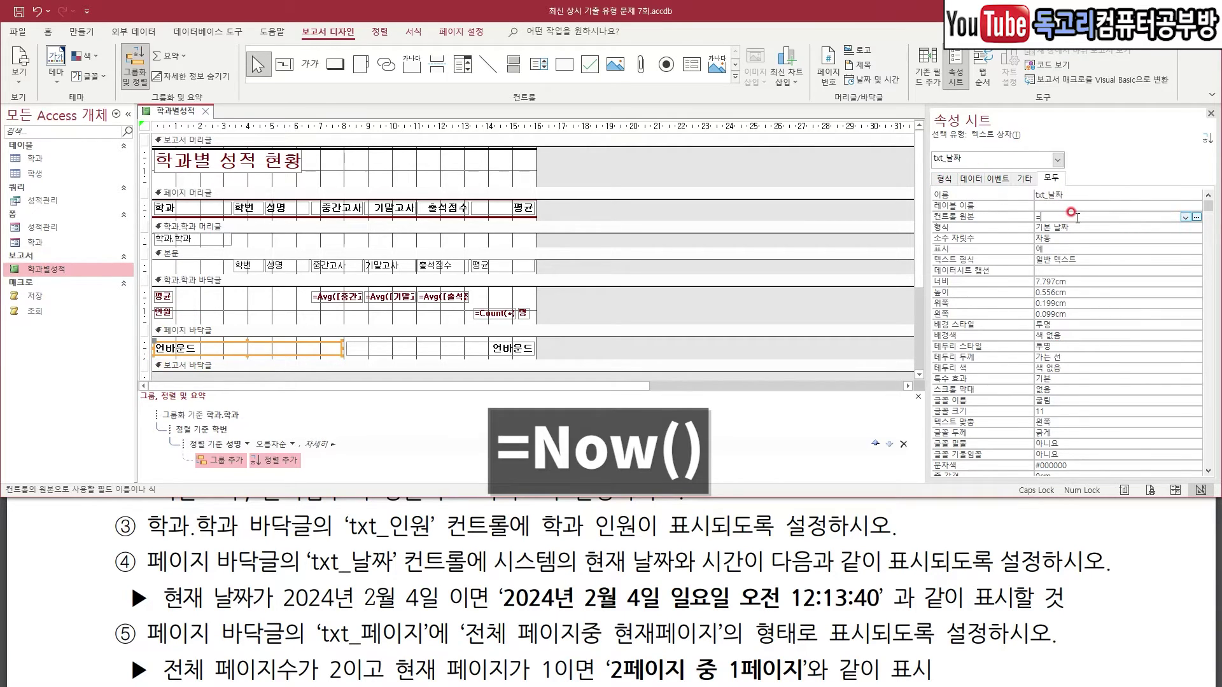
pyautogui.write('=NO')
pyautogui.press('Tab')
pyautogui.write('()')
pyautogui.press('Return')
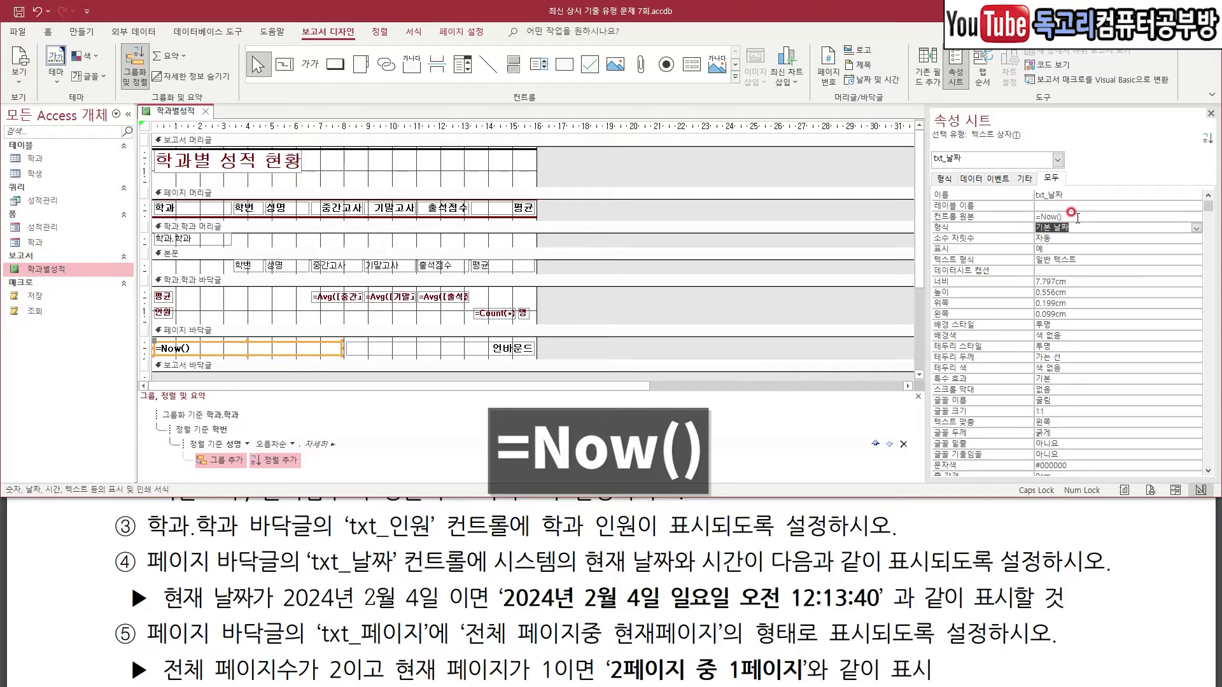
# - Replace the display format of txt_날짜 with yyyy년 m월 d일 aaaa ampm hh:nn:ss
pyautogui.press('BackSpace')
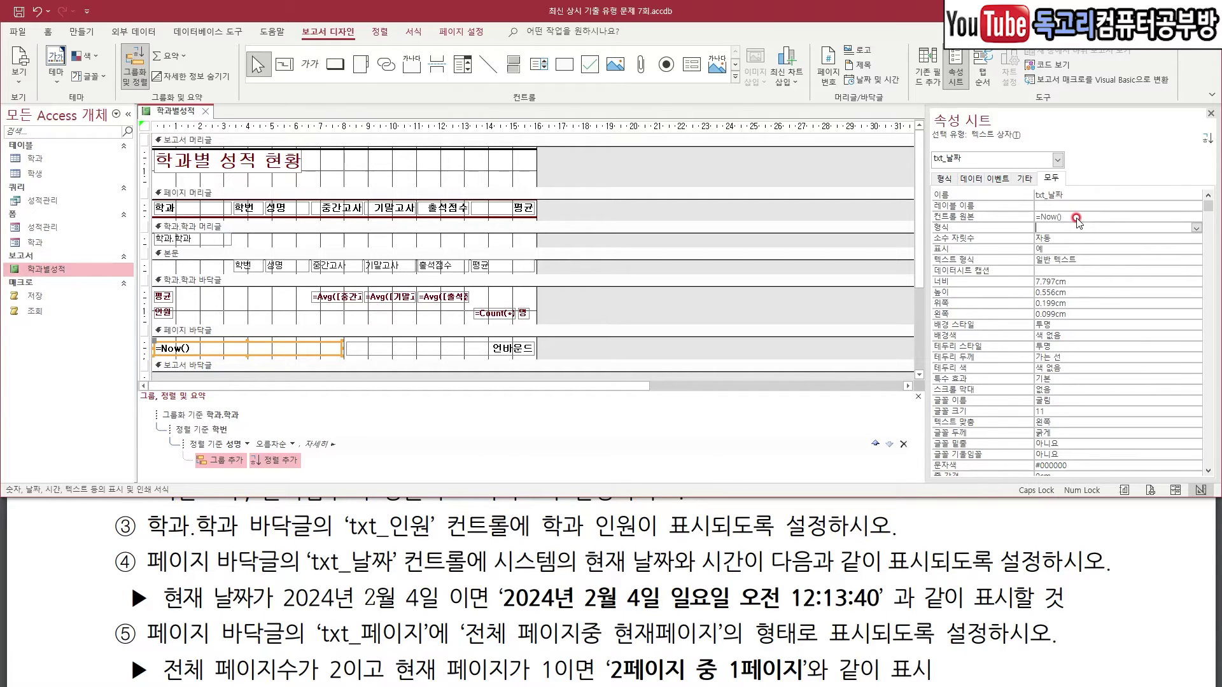
pyautogui.press('capslock')
pyautogui.write('yyyy')
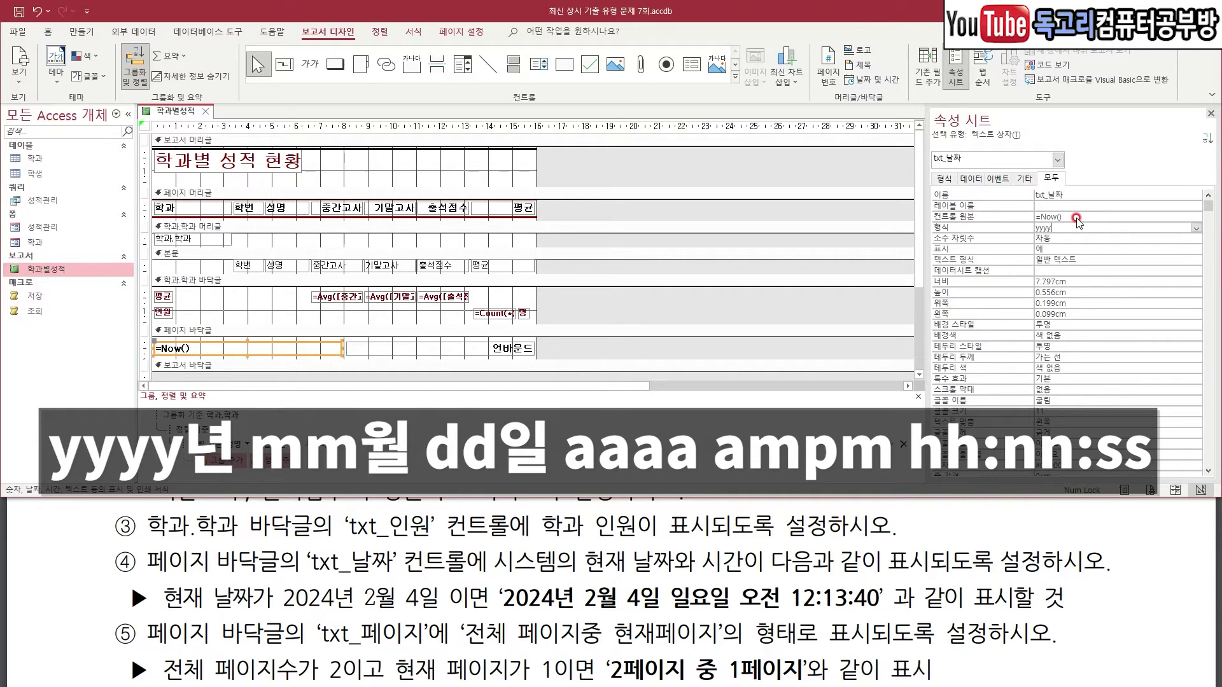
pyautogui.write('년 ')
pyautogui.write('m')
pyautogui.write('ㅇ')
pyautogui.write('월')
pyautogui.write(' d일')
pyautogui.write('aaaa')
pyautogui.write('am')
pyautogui.write('pm')
pyautogui.moveTo(792, 615); pyautogui.dragTo(891, 613)
pyautogui.click(1177, 226)
pyautogui.hotkey('ctrl', 'z')
pyautogui.write('hh:nn:ss')
pyautogui.press('Return')
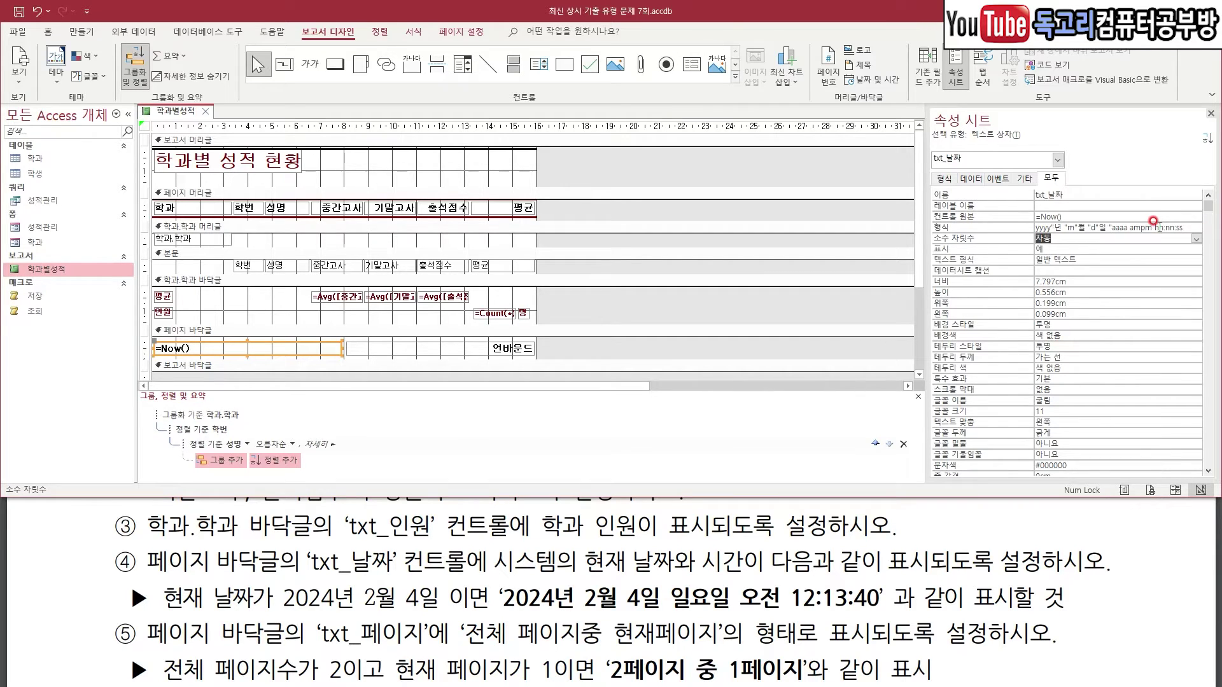
# - Set the control source of the page footer's txt_페이지 text box to =[Pages]&"페이지 중 "&[Page]&"페이지"
pyautogui.scroll(-2, 222, 557)
pyautogui.moveTo(156, 591); pyautogui.dragTo(423, 580)
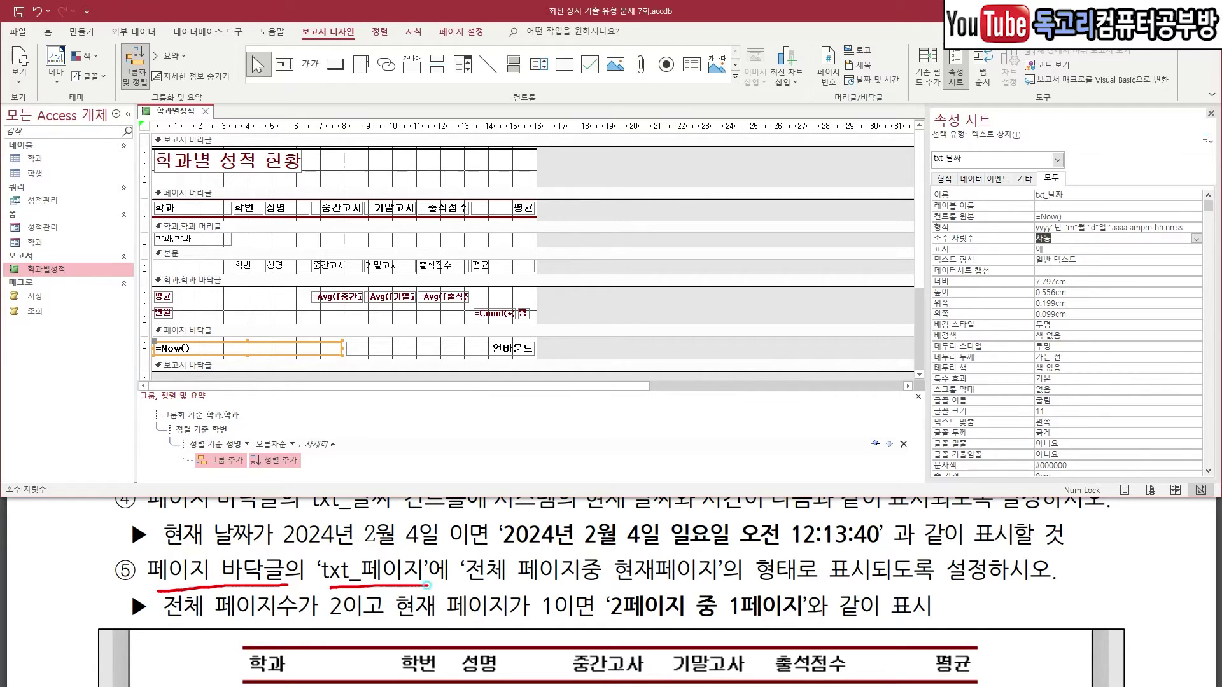
pyautogui.moveTo(510, 584); pyautogui.dragTo(758, 581)
pyautogui.moveTo(605, 620); pyautogui.dragTo(819, 618)
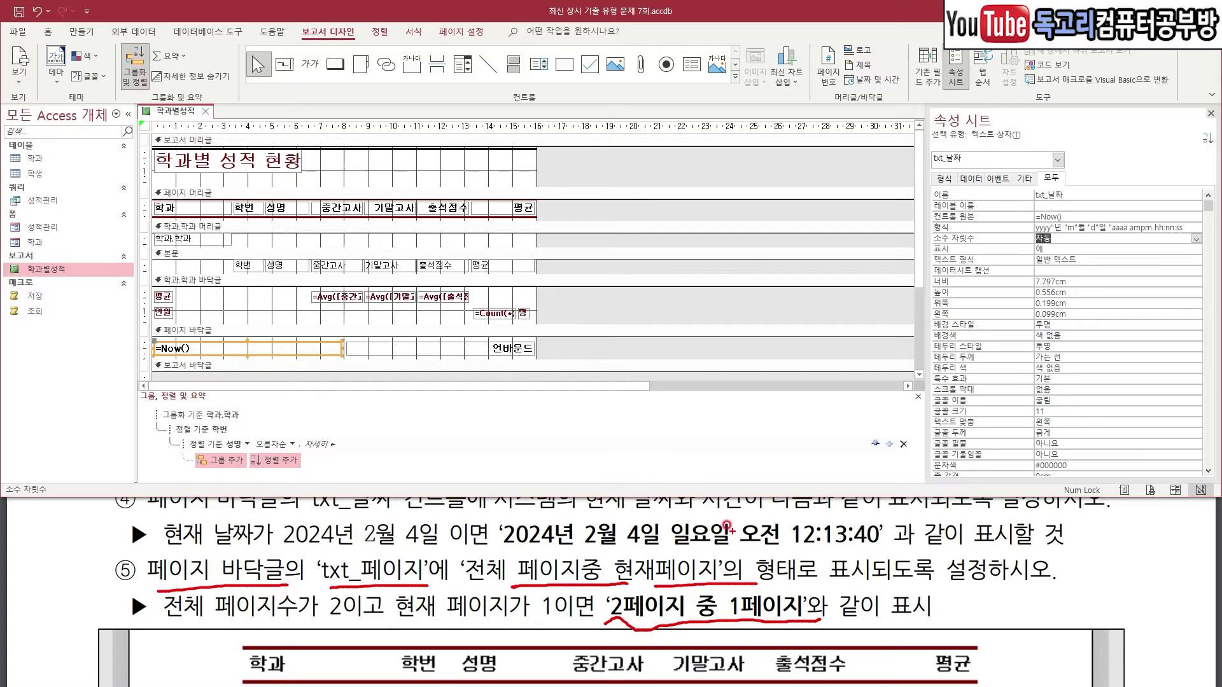
pyautogui.click(520, 347)
pyautogui.moveTo(548, 347)
pyautogui.mouseDown()
pyautogui.moveTo(551, 365)
pyautogui.moveTo(461, 340)
pyautogui.moveTo(552, 366)
pyautogui.mouseUp()
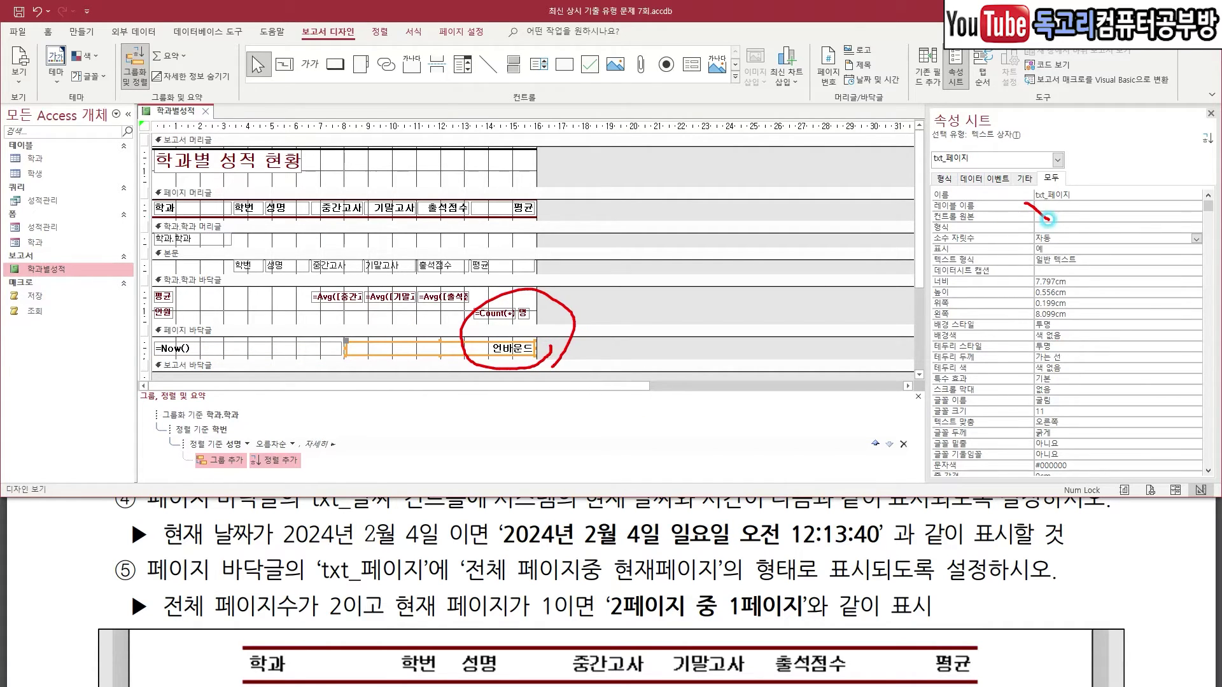
pyautogui.press('Escape')
pyautogui.click(1131, 216)
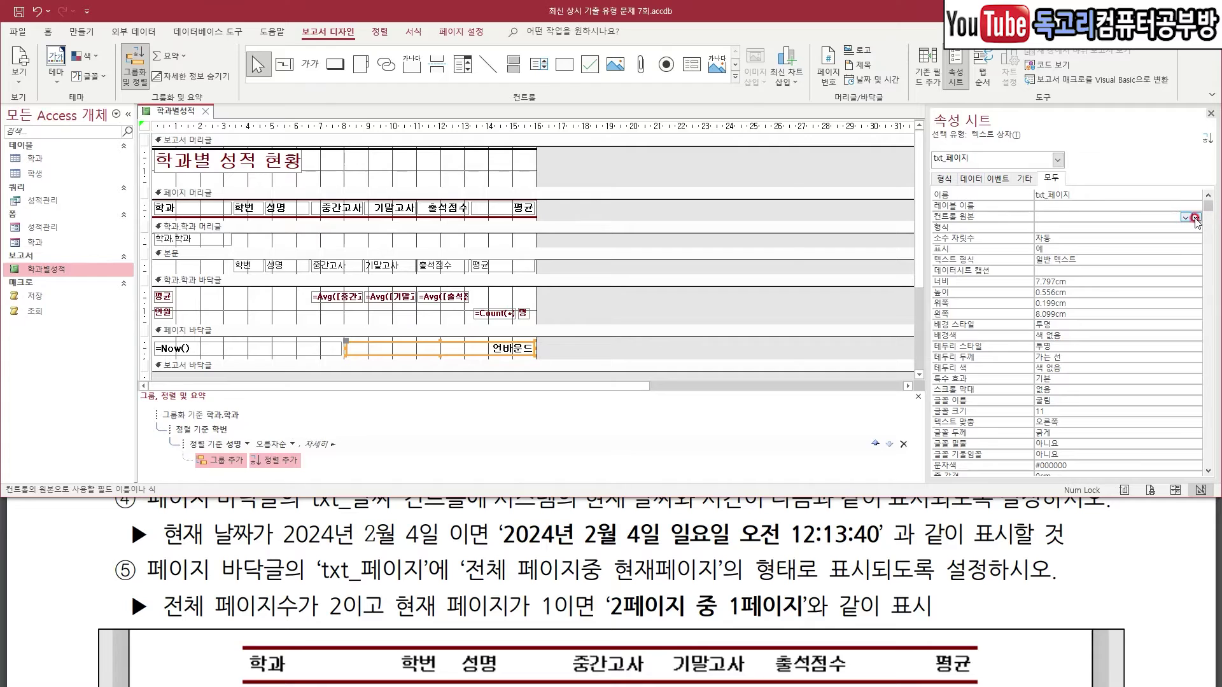
pyautogui.click(1196, 217)
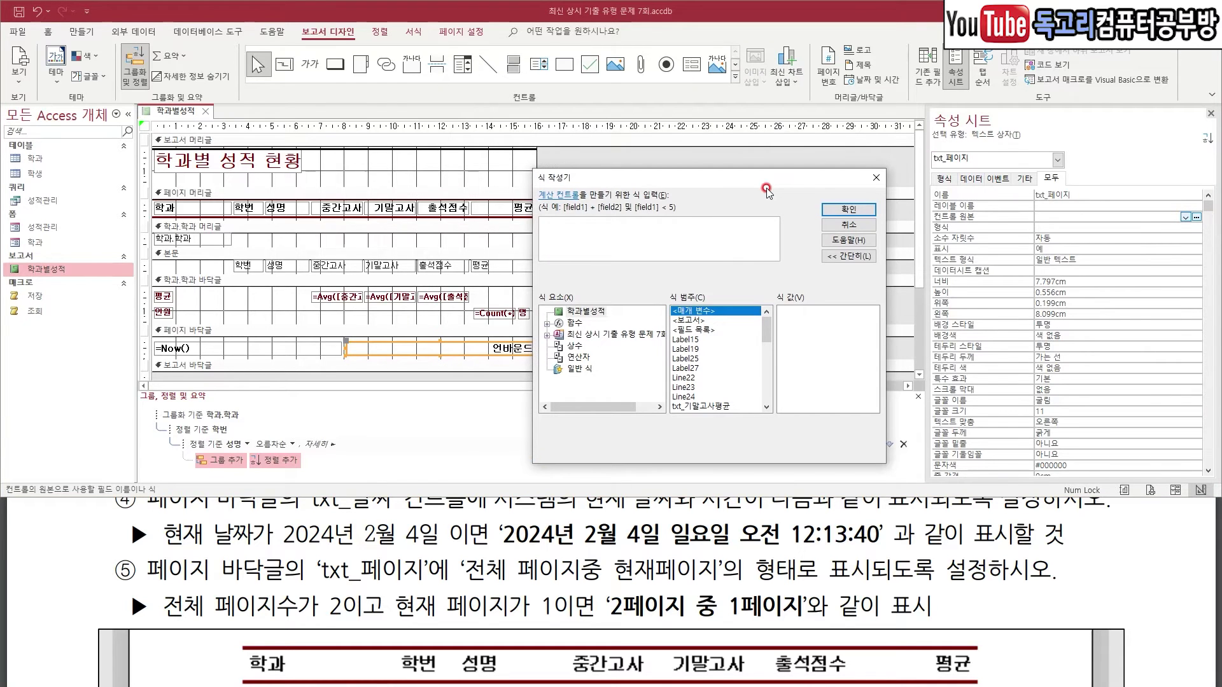
pyautogui.write('=')
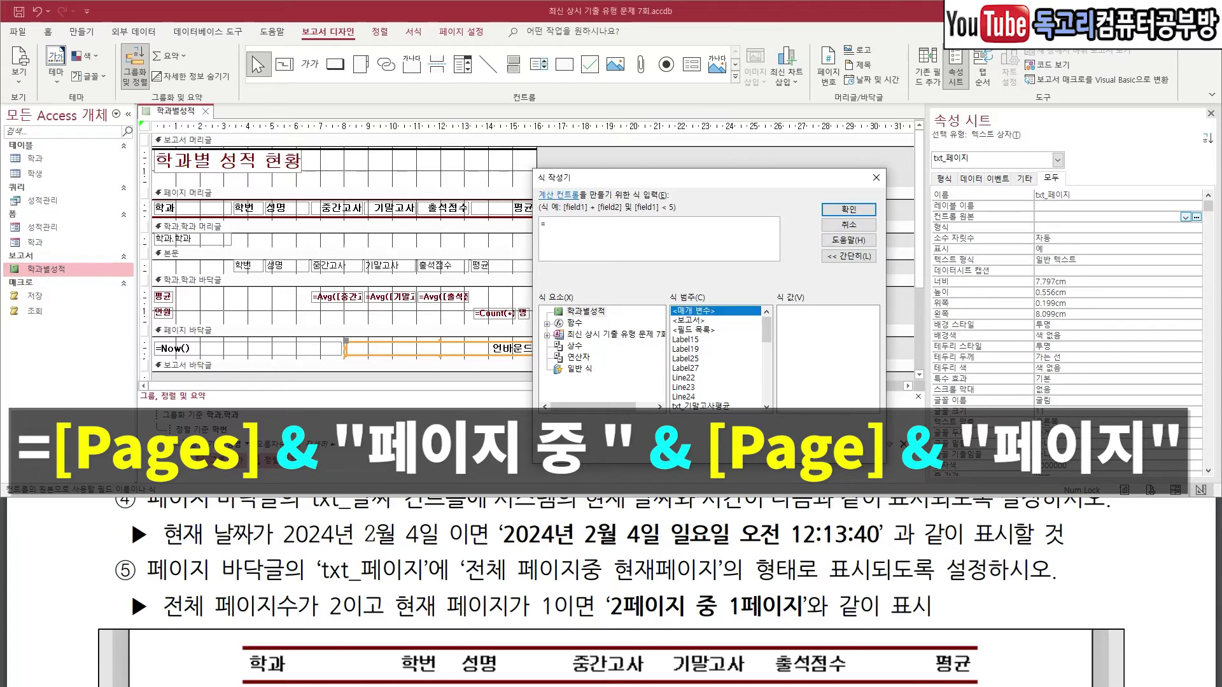
pyautogui.write('p')
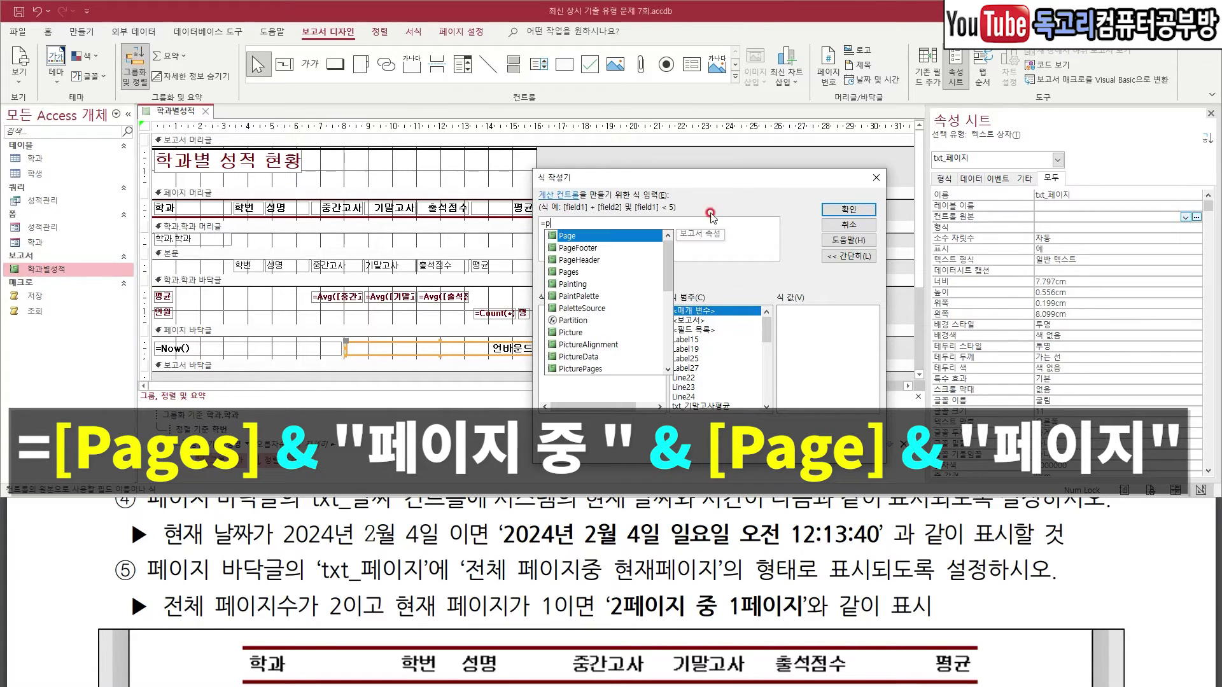
pyautogui.click(589, 273)
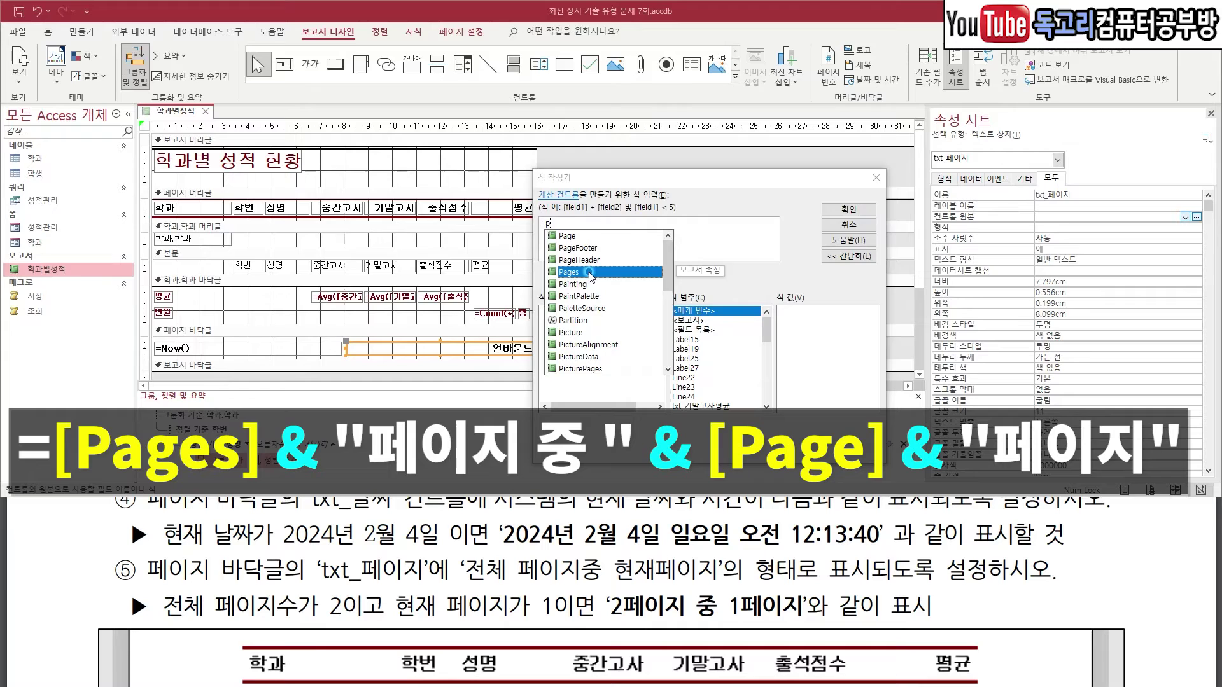
pyautogui.doubleClick(588, 274)
pyautogui.write('&')
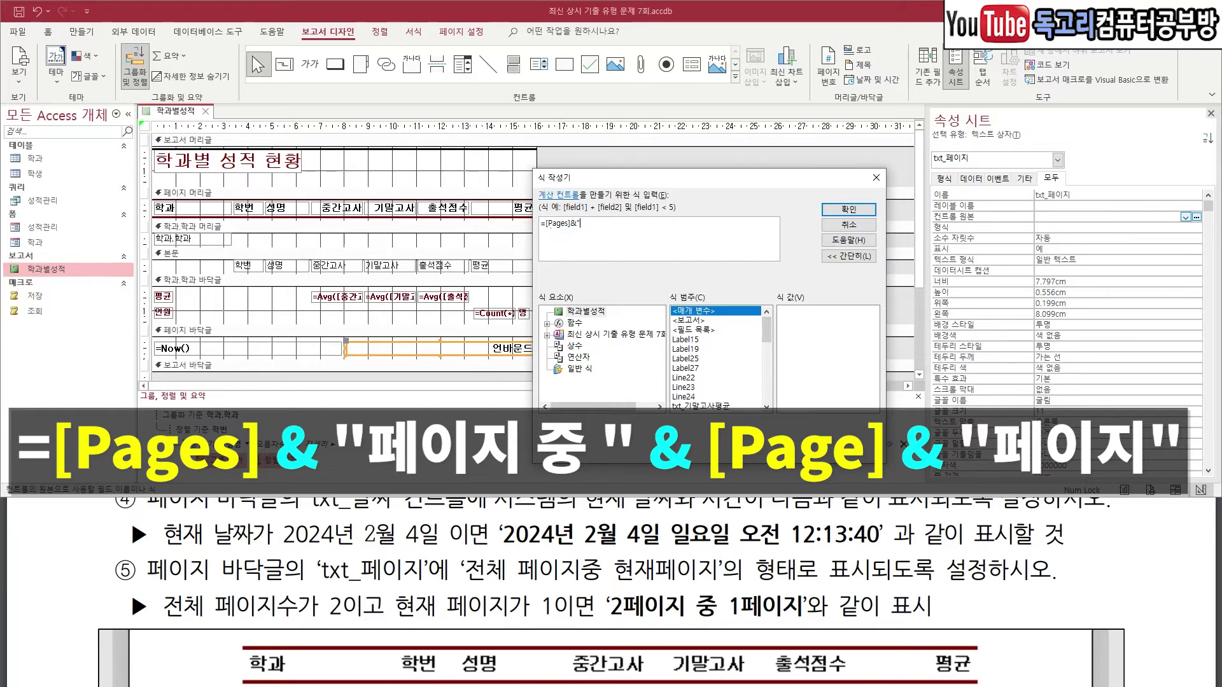
pyautogui.write('"페이지 ㅈ중 "&p')
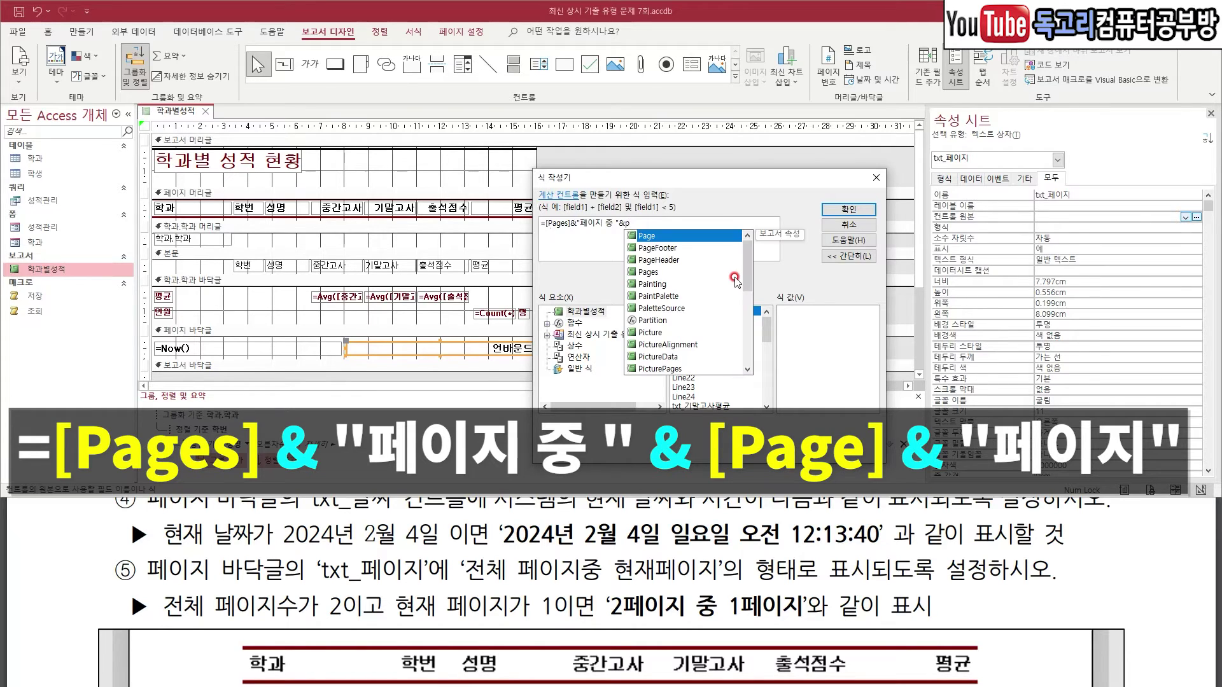
pyautogui.doubleClick(661, 235)
pyautogui.write('&')
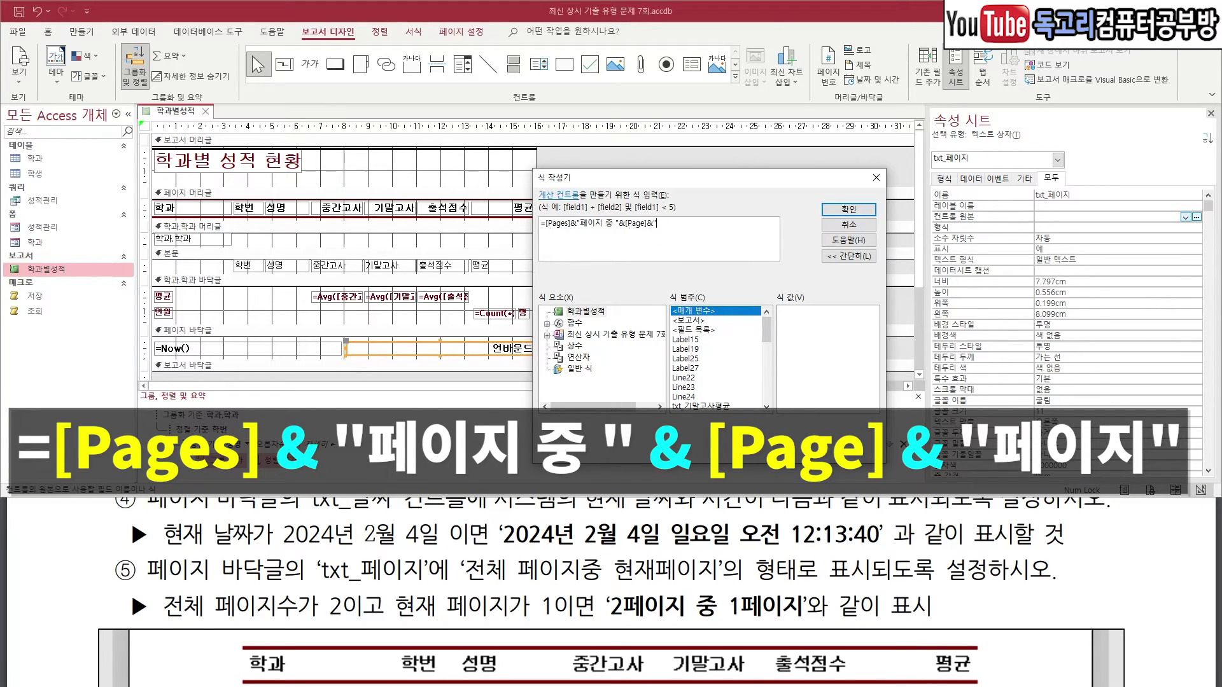
pyautogui.write('"페이지')
pyautogui.click(657, 224)
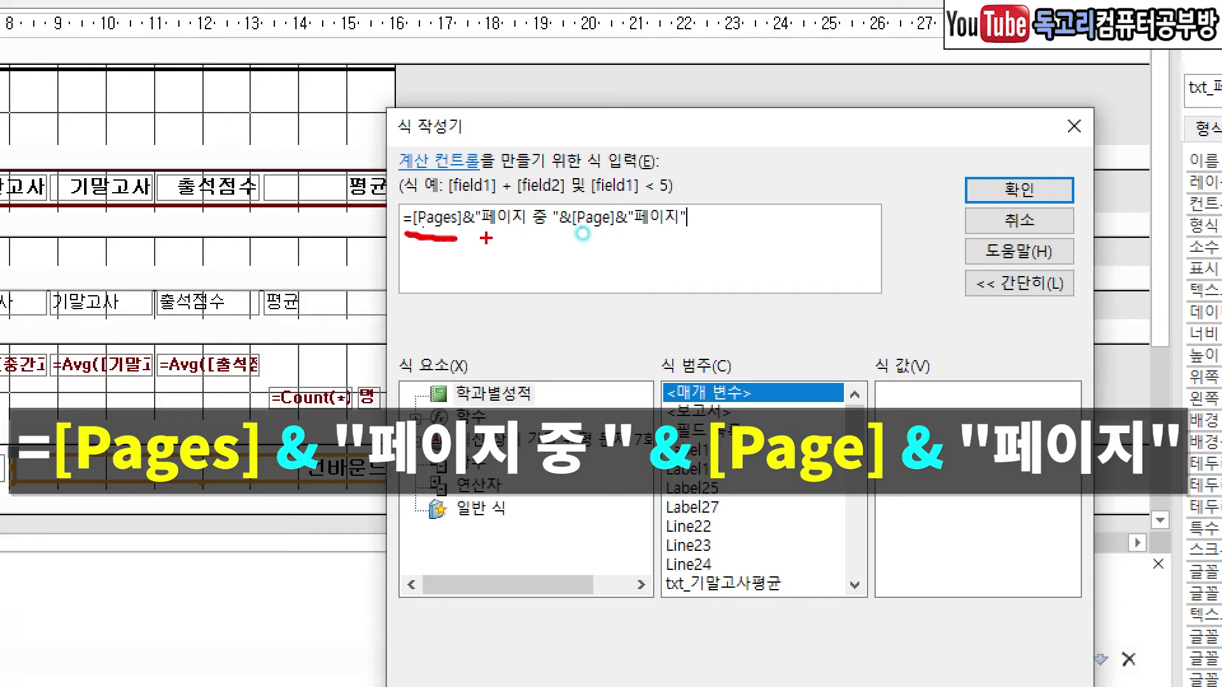
pyautogui.moveTo(482, 234); pyautogui.dragTo(717, 236)
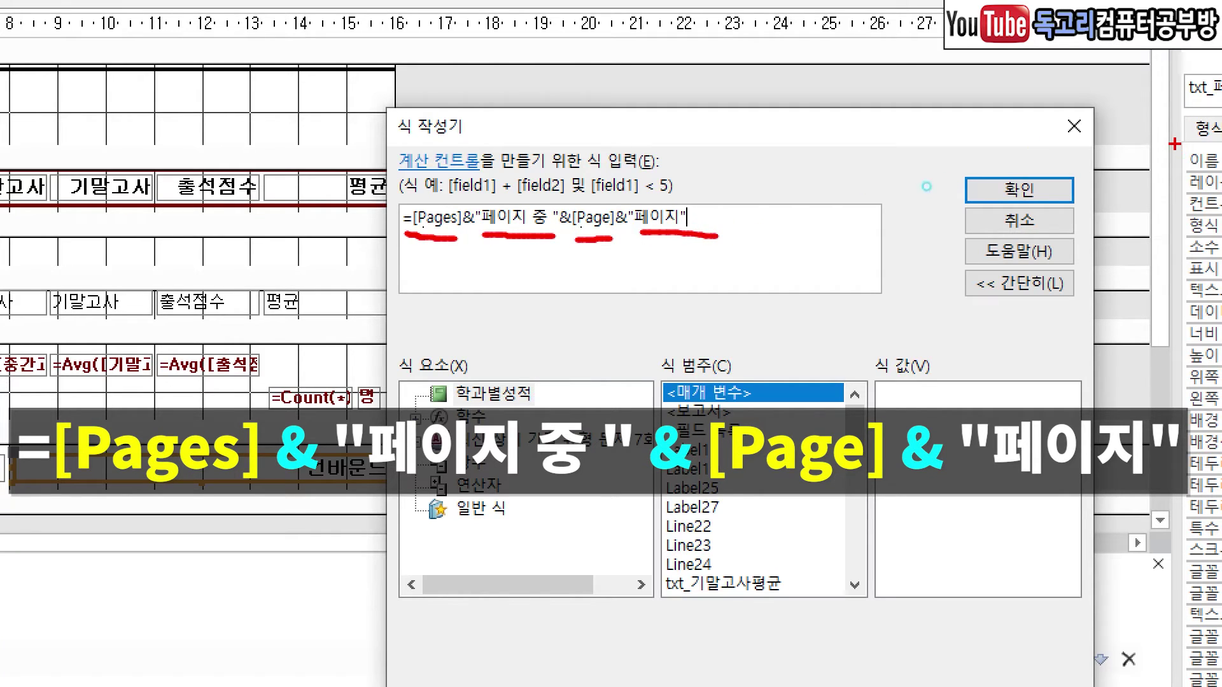
pyautogui.moveTo(1174, 145); pyautogui.dragTo(929, 287)
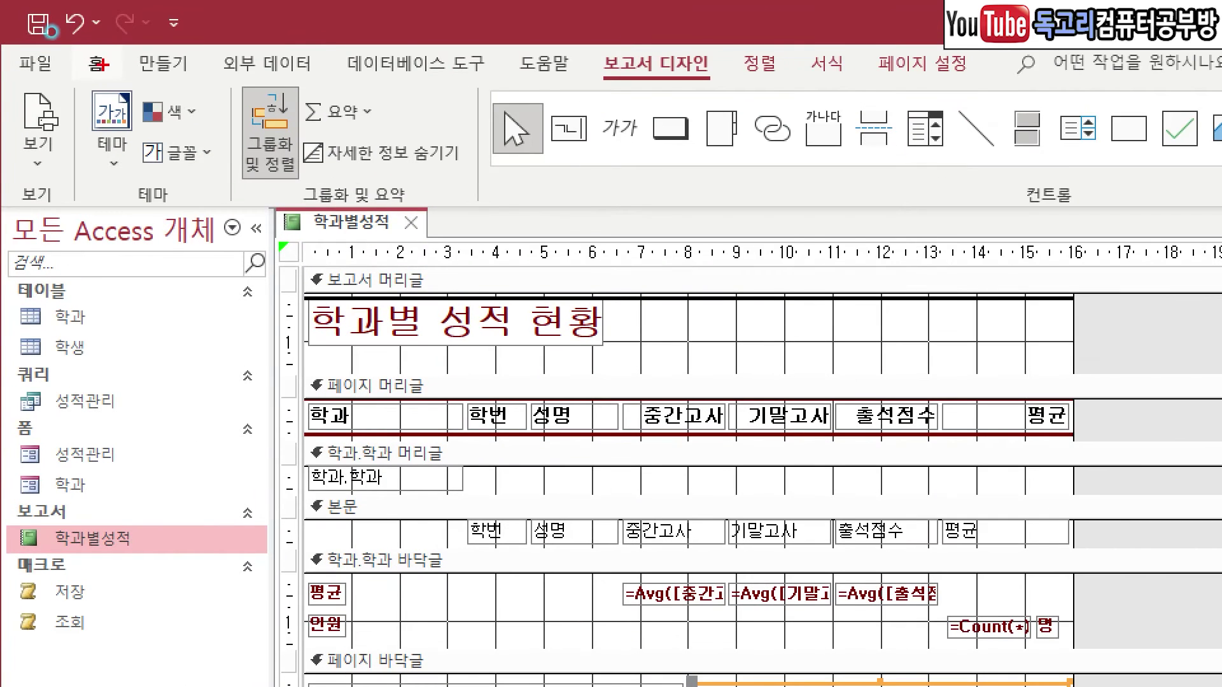
# - Check the group averages, student counts, date and page numbering in the report's print preview, and close the preview
pyautogui.moveTo(103, 42); pyautogui.dragTo(26, 58)
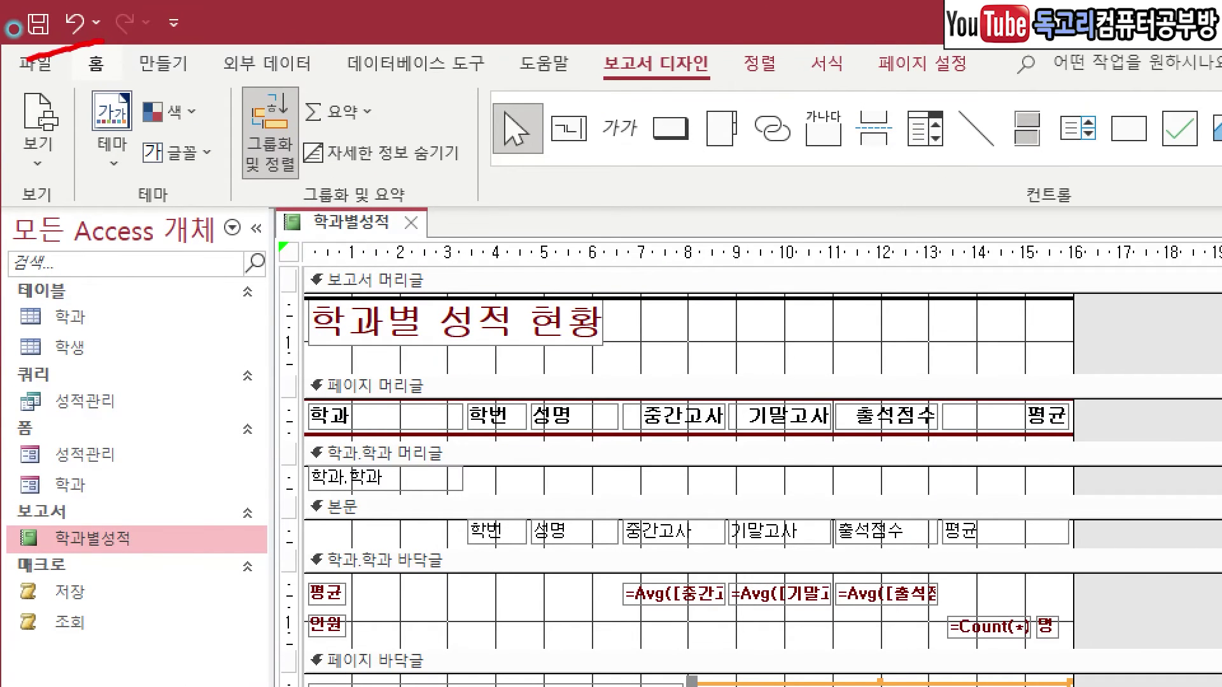
pyautogui.moveTo(92, 99); pyautogui.dragTo(18, 171)
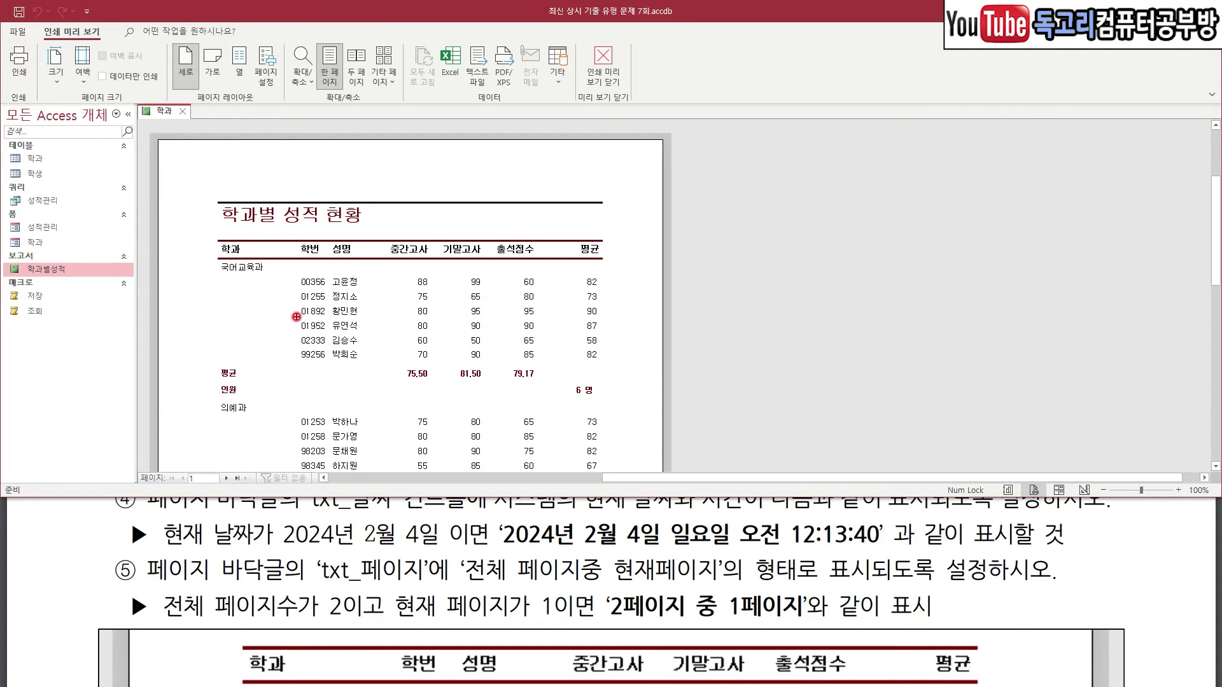
pyautogui.moveTo(395, 381); pyautogui.dragTo(538, 378)
pyautogui.moveTo(623, 383); pyautogui.dragTo(601, 398)
pyautogui.press('Escape')
pyautogui.scroll(-10, 635, 401)
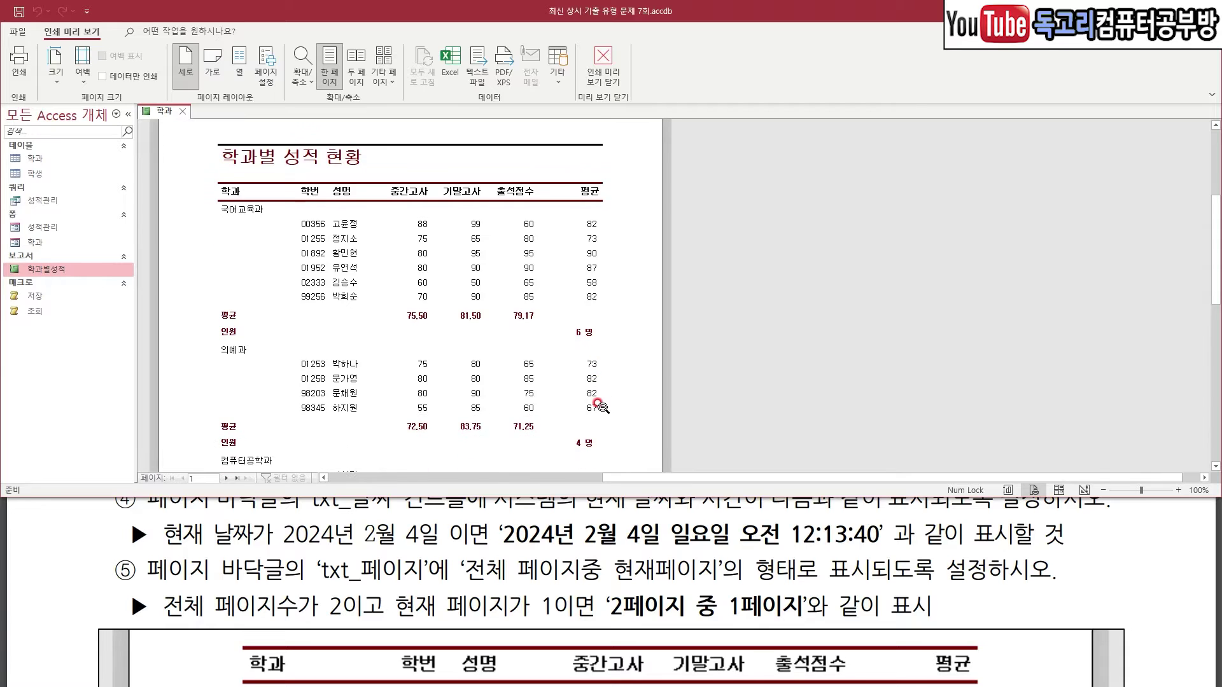
pyautogui.moveTo(220, 437); pyautogui.dragTo(407, 436)
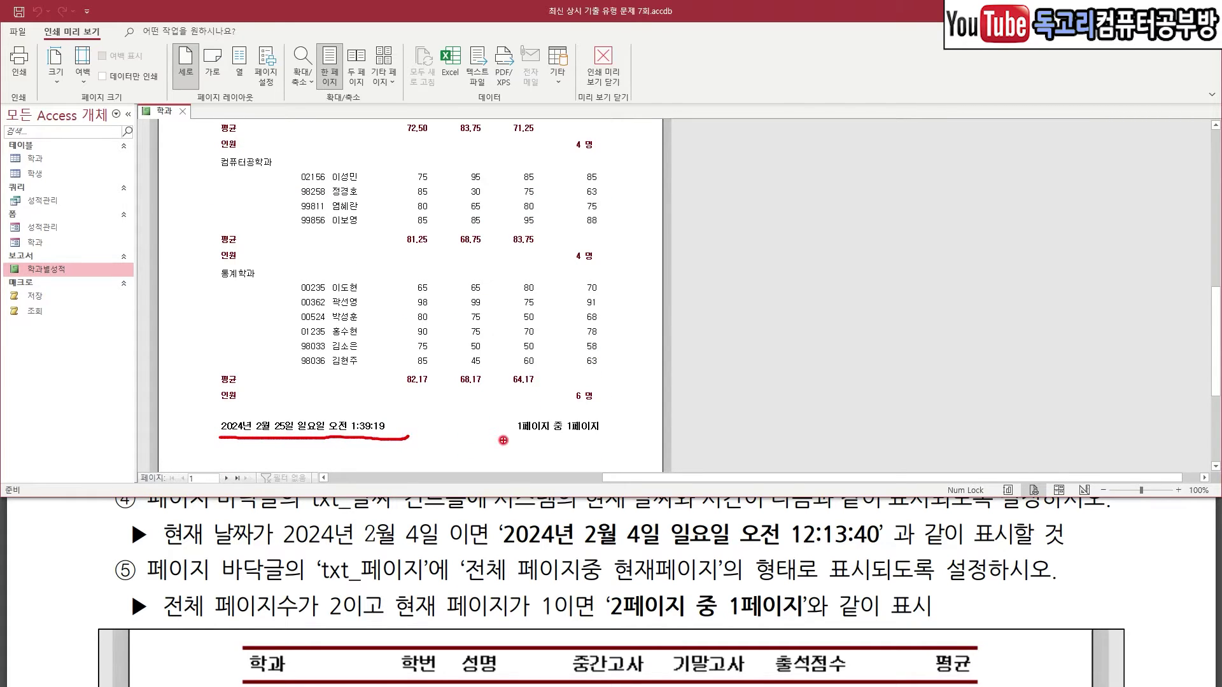
pyautogui.moveTo(516, 441)
pyautogui.mouseDown()
pyautogui.moveTo(614, 442)
pyautogui.moveTo(594, 405)
pyautogui.moveTo(507, 429)
pyautogui.moveTo(516, 437)
pyautogui.mouseUp()
pyautogui.moveTo(653, 66)
pyautogui.mouseDown()
pyautogui.moveTo(573, 50)
pyautogui.moveTo(629, 84)
pyautogui.mouseUp()
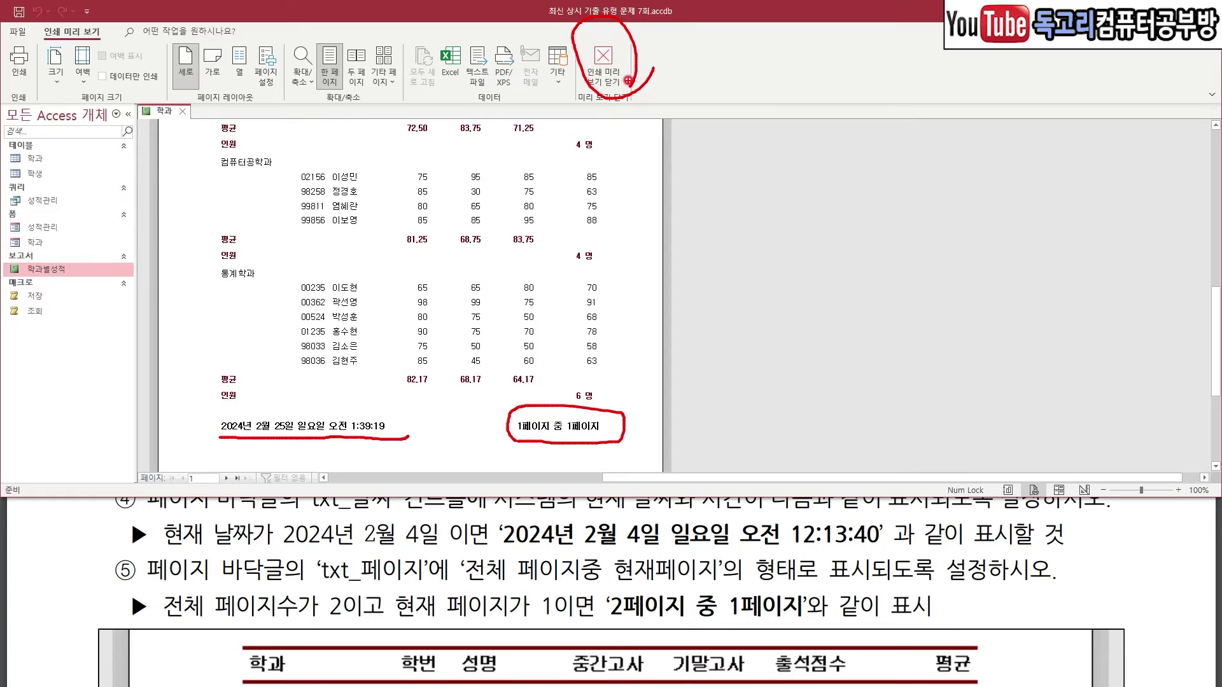
pyautogui.click(605, 71)
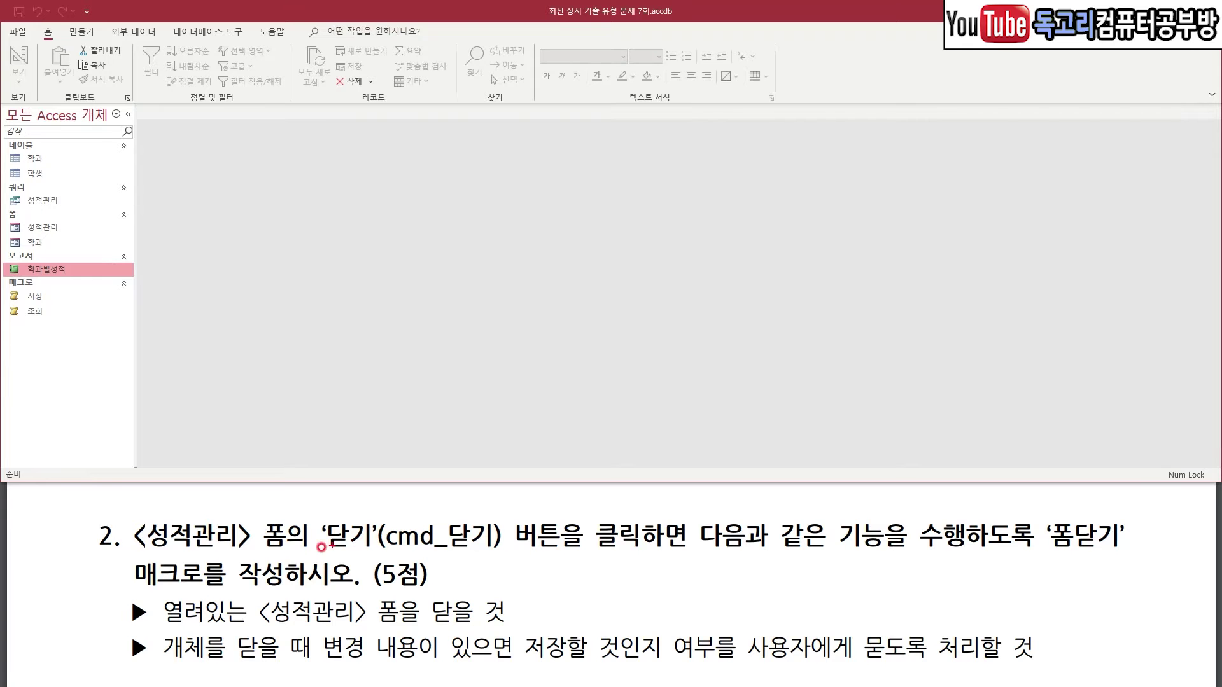
# - Open the 성적관리 form in design view and select its 닫기 button (cmd_닫기)
pyautogui.moveTo(141, 504); pyautogui.dragTo(526, 512)
pyautogui.moveTo(762, 516); pyautogui.dragTo(915, 514)
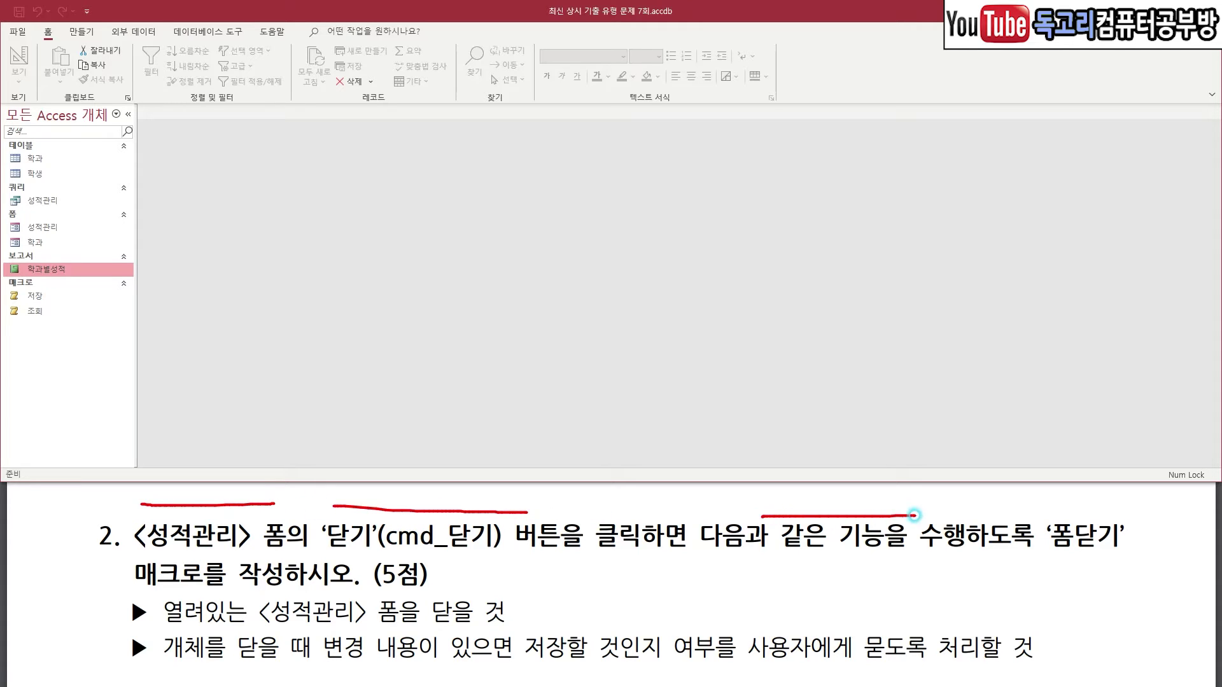
pyautogui.moveTo(1027, 507)
pyautogui.mouseDown()
pyautogui.moveTo(1169, 507)
pyautogui.moveTo(1045, 547)
pyautogui.moveTo(1066, 505)
pyautogui.mouseUp()
pyautogui.moveTo(214, 628); pyautogui.dragTo(389, 626)
pyautogui.moveTo(517, 669); pyautogui.dragTo(1036, 670)
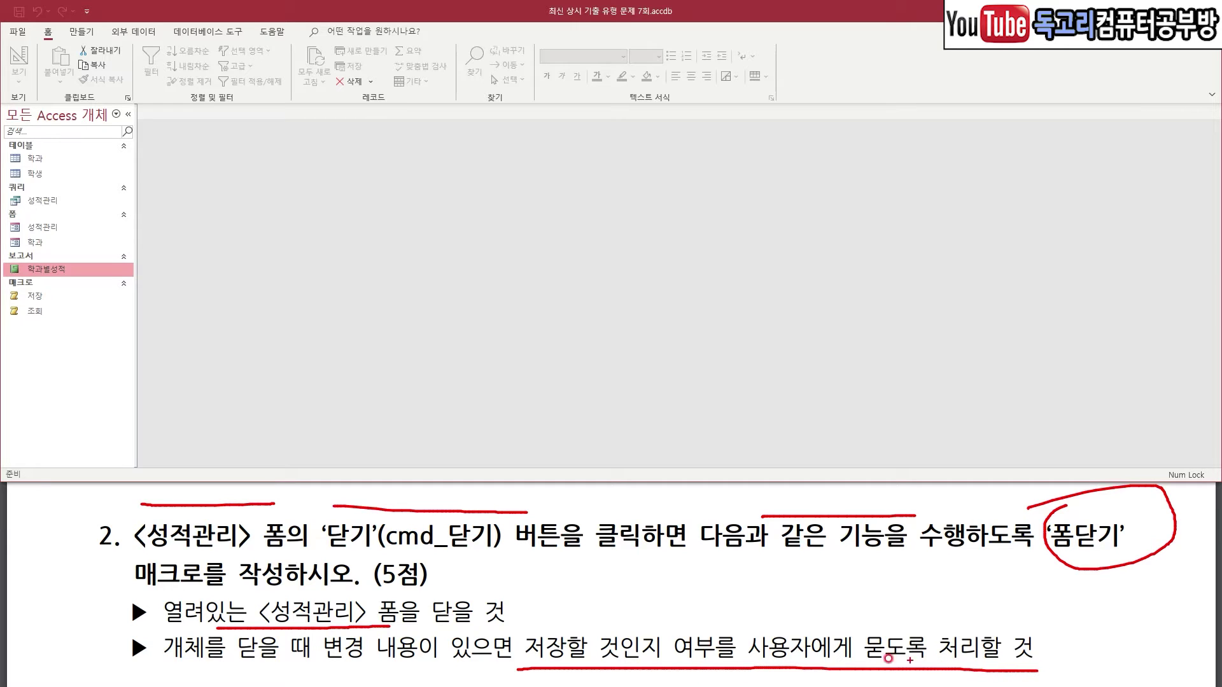
pyautogui.moveTo(348, 667); pyautogui.dragTo(480, 665)
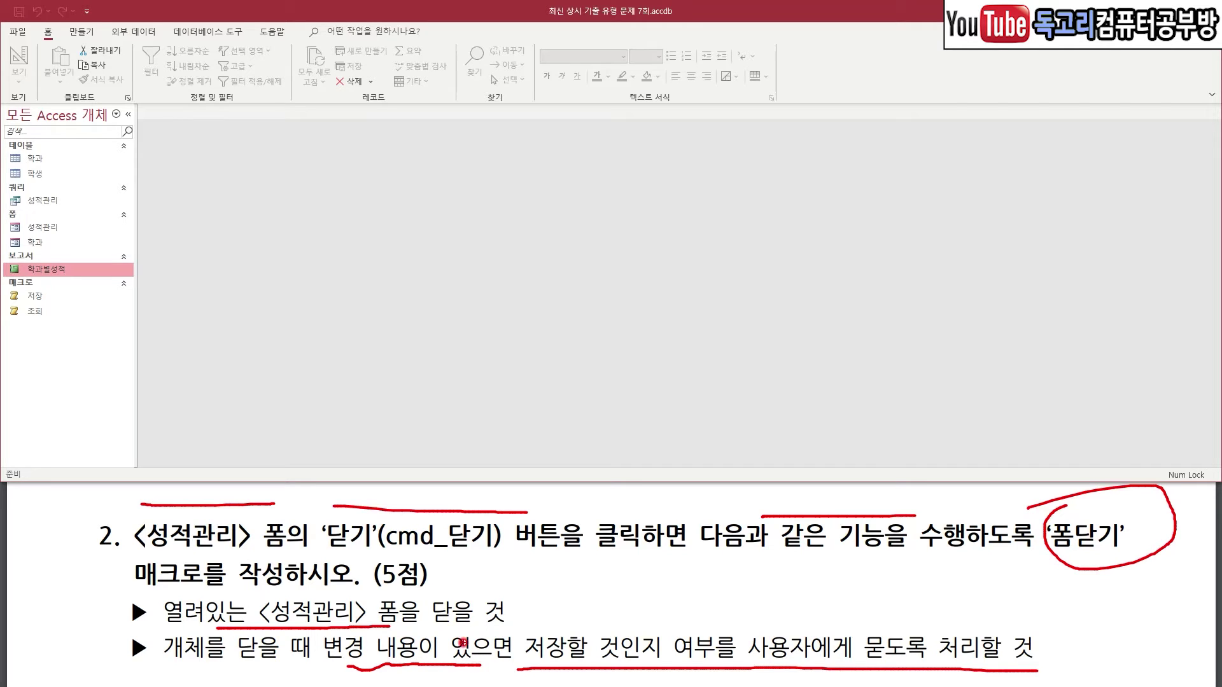
pyautogui.press('Escape')
pyautogui.click(84, 227)
pyautogui.rightClick(84, 227)
pyautogui.click(127, 271)
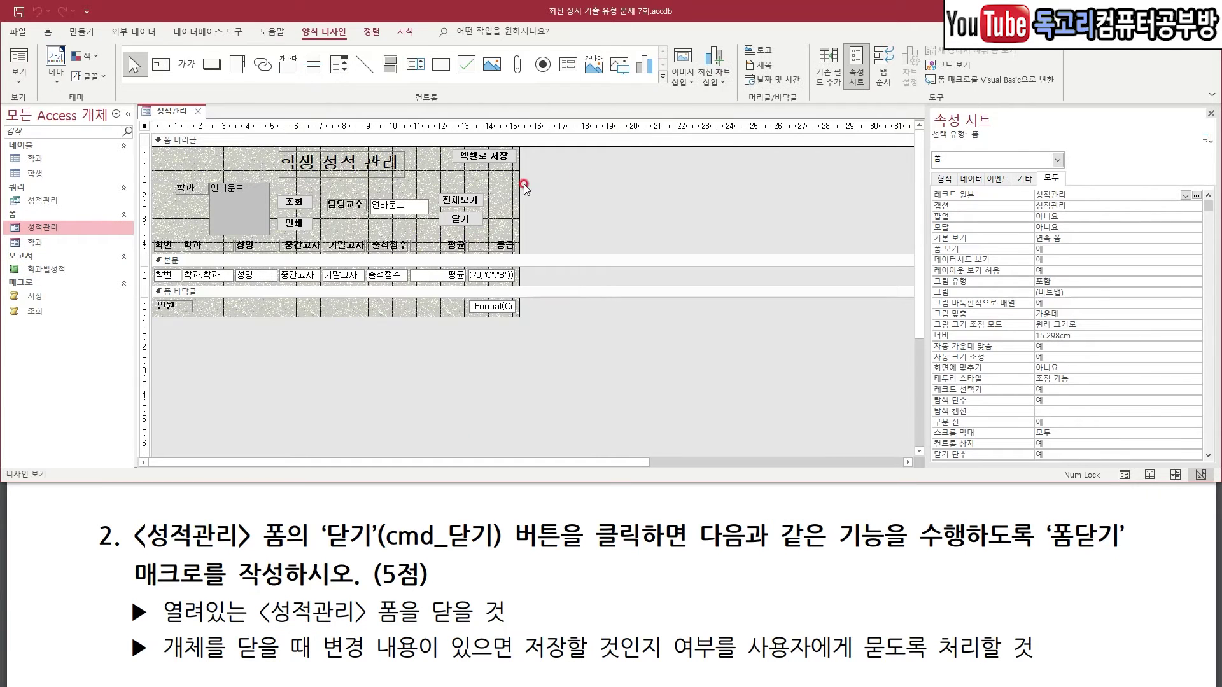
pyautogui.click(471, 219)
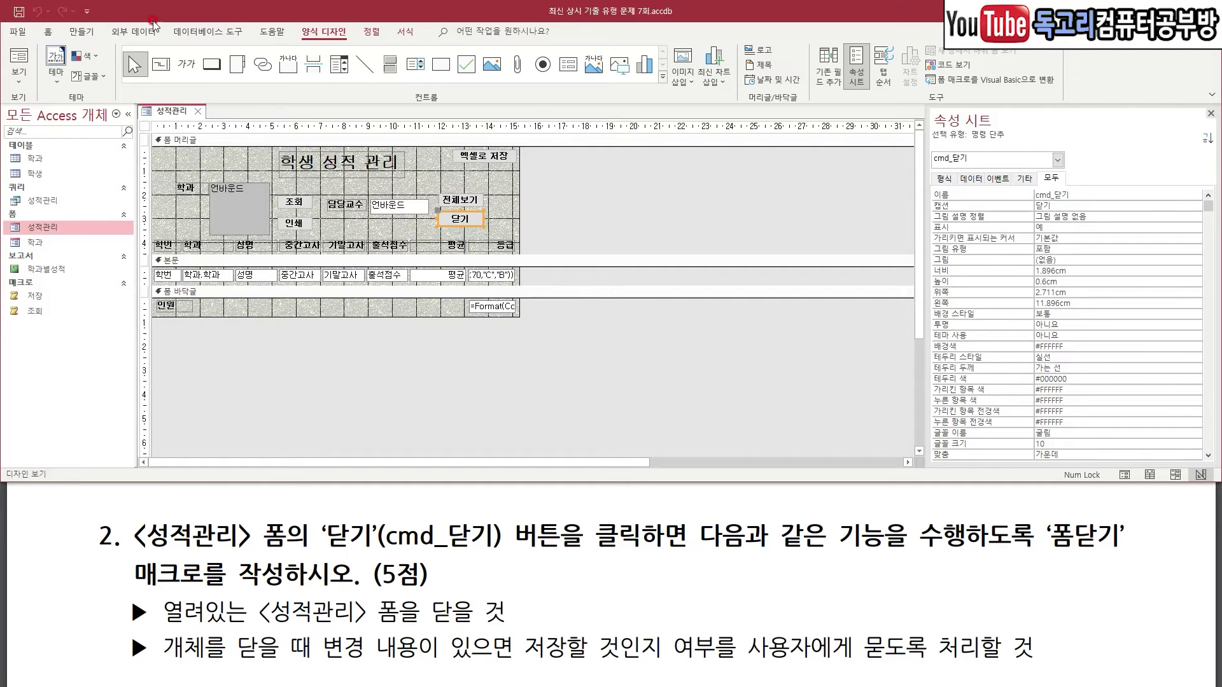
# - Create a new macro and add a CloseWindow action to it
pyautogui.click(81, 31)
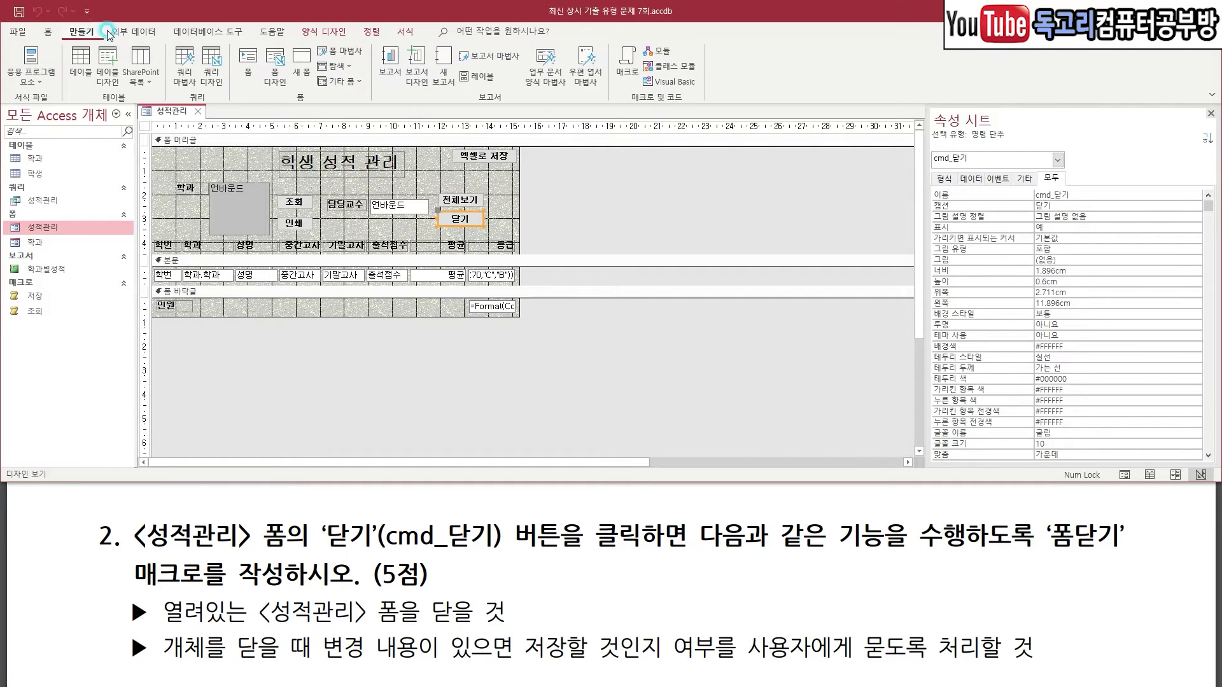
pyautogui.click(632, 82)
pyautogui.click(278, 138)
pyautogui.moveTo(278, 165); pyautogui.dragTo(271, 185)
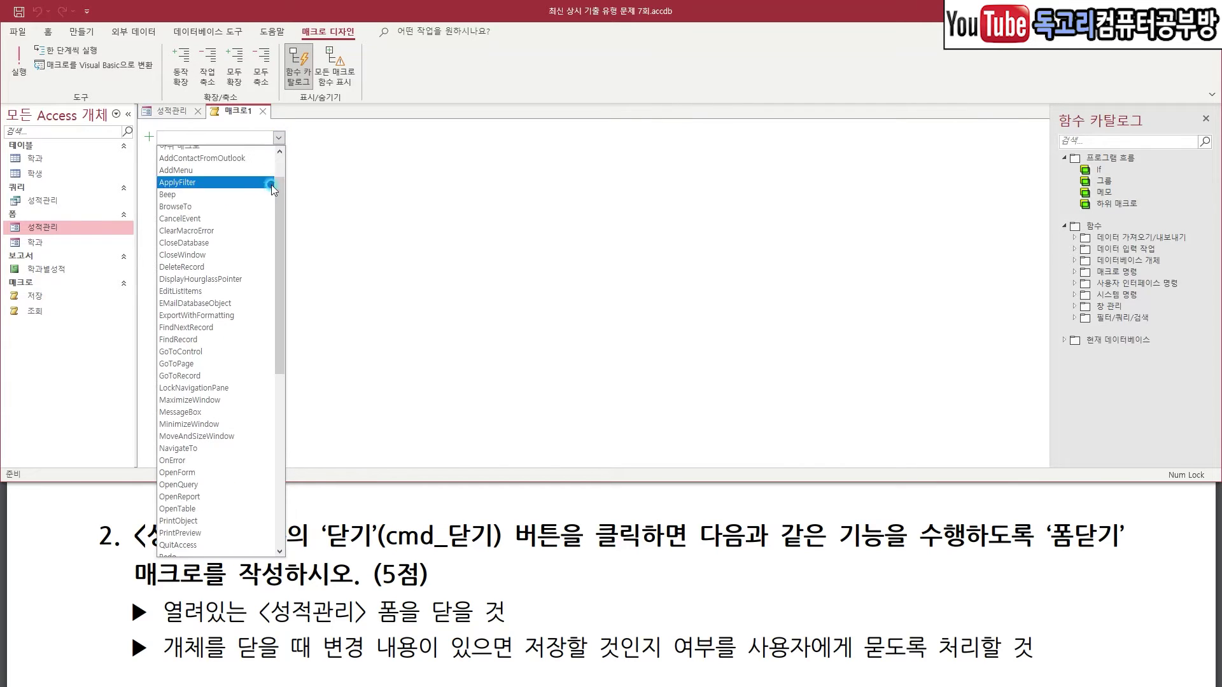
pyautogui.click(225, 255)
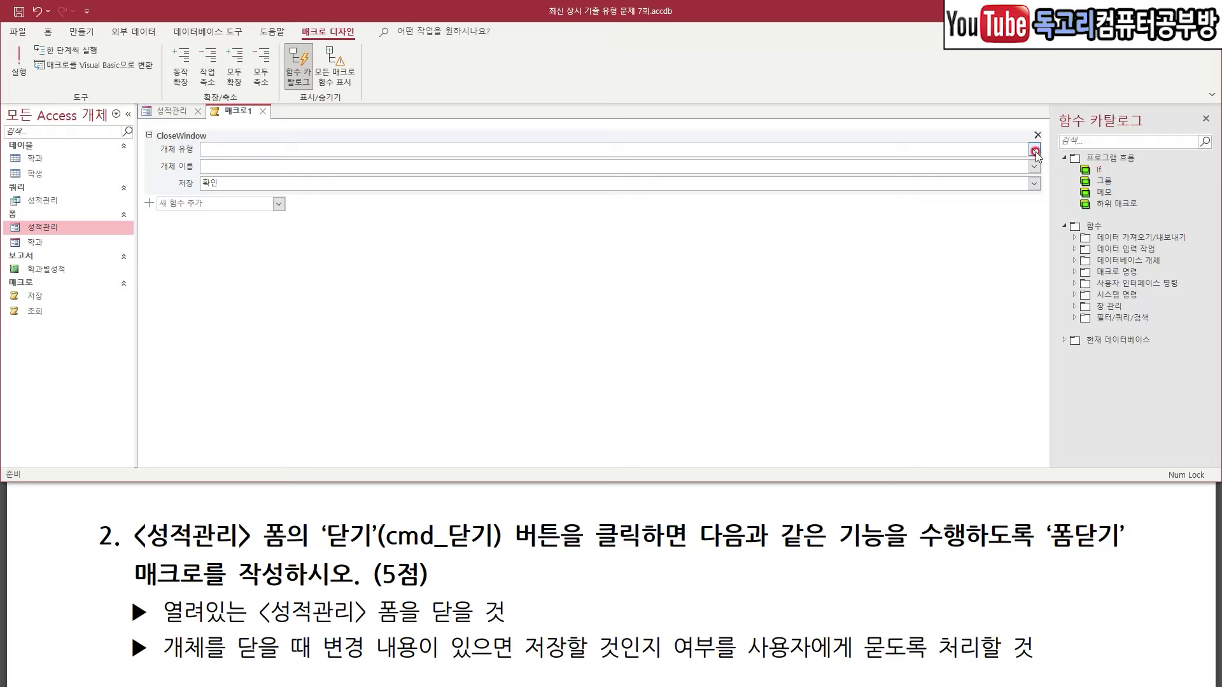
# - Set the CloseWindow action's object type to 폼 and its object name to 성적관리
pyautogui.click(1034, 150)
pyautogui.click(391, 200)
pyautogui.click(1033, 167)
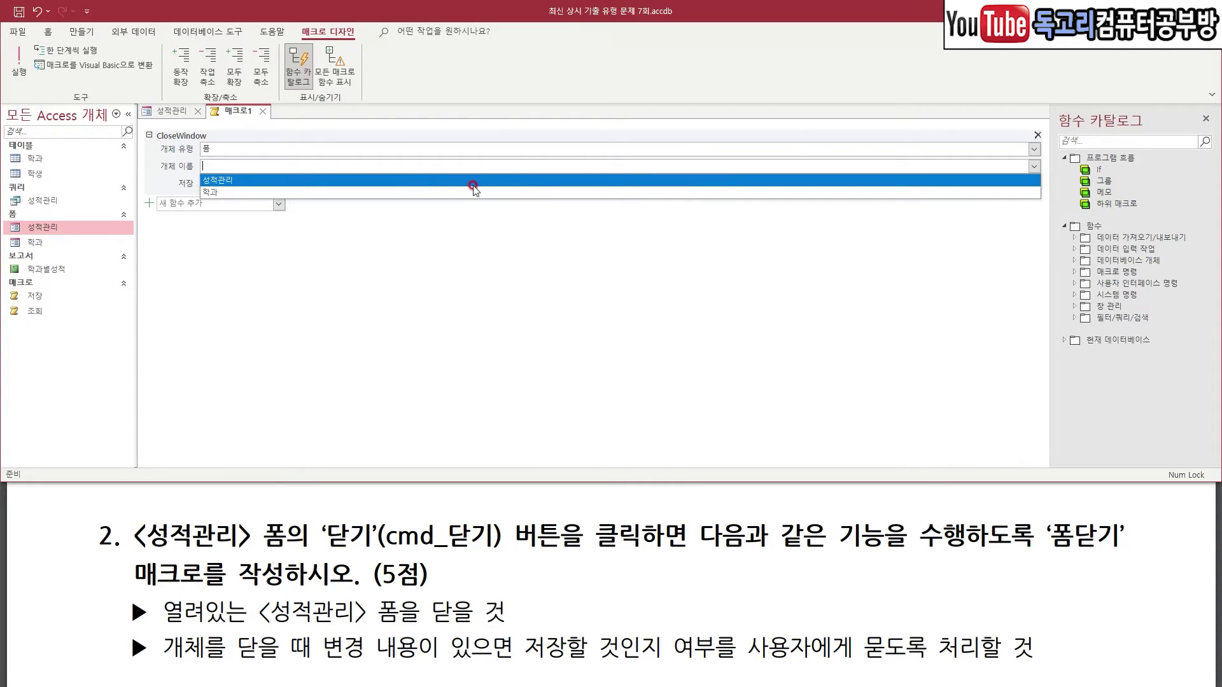
pyautogui.click(418, 181)
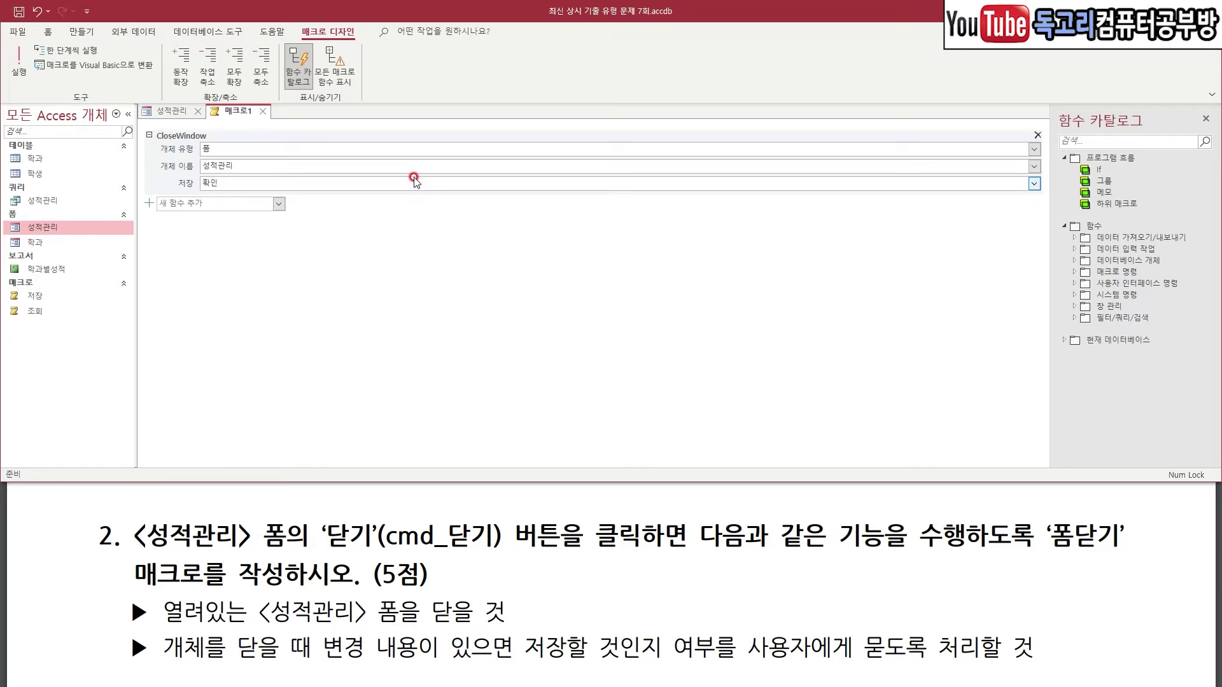
pyautogui.moveTo(286, 217)
pyautogui.mouseDown()
pyautogui.moveTo(274, 272)
pyautogui.moveTo(227, 257)
pyautogui.mouseUp()
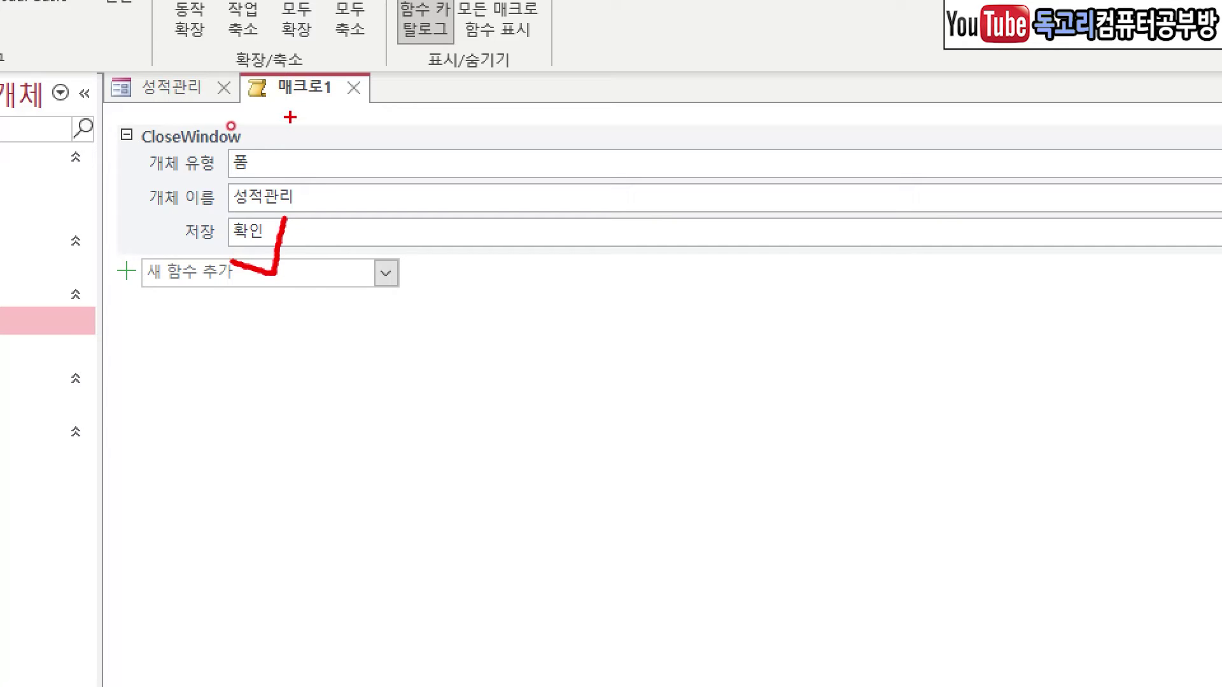
pyautogui.moveTo(289, 119); pyautogui.dragTo(296, 298)
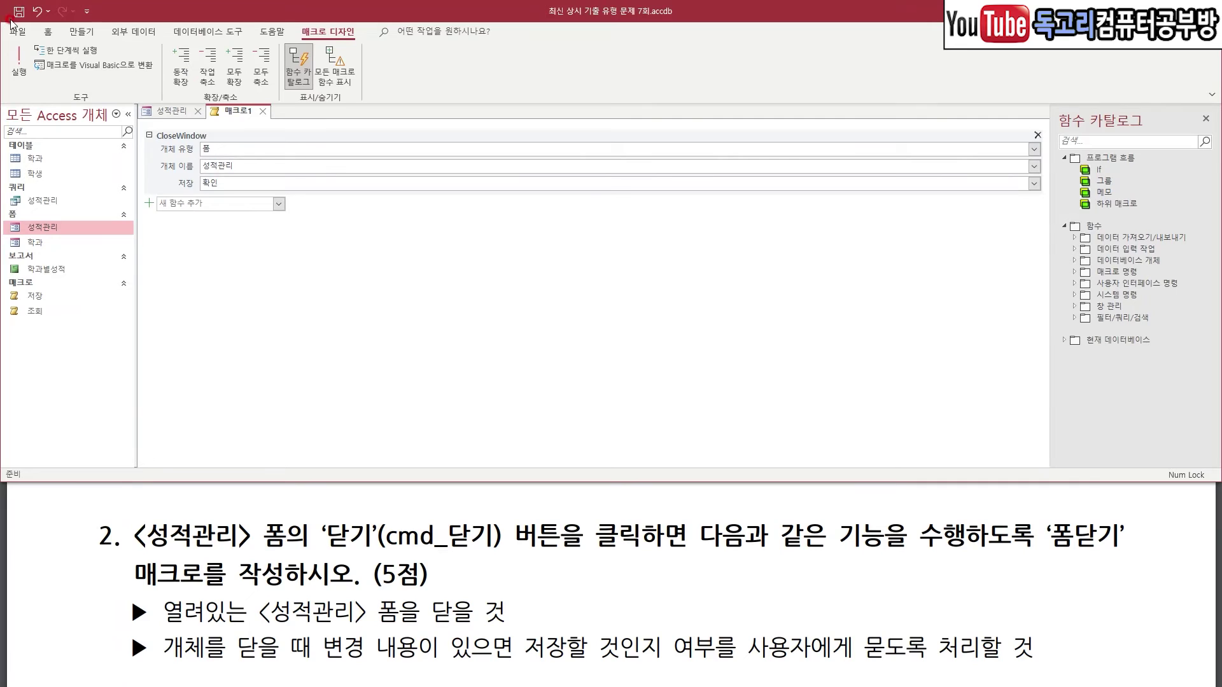
# - Save the macro under the name 폼닫기
pyautogui.click(18, 13)
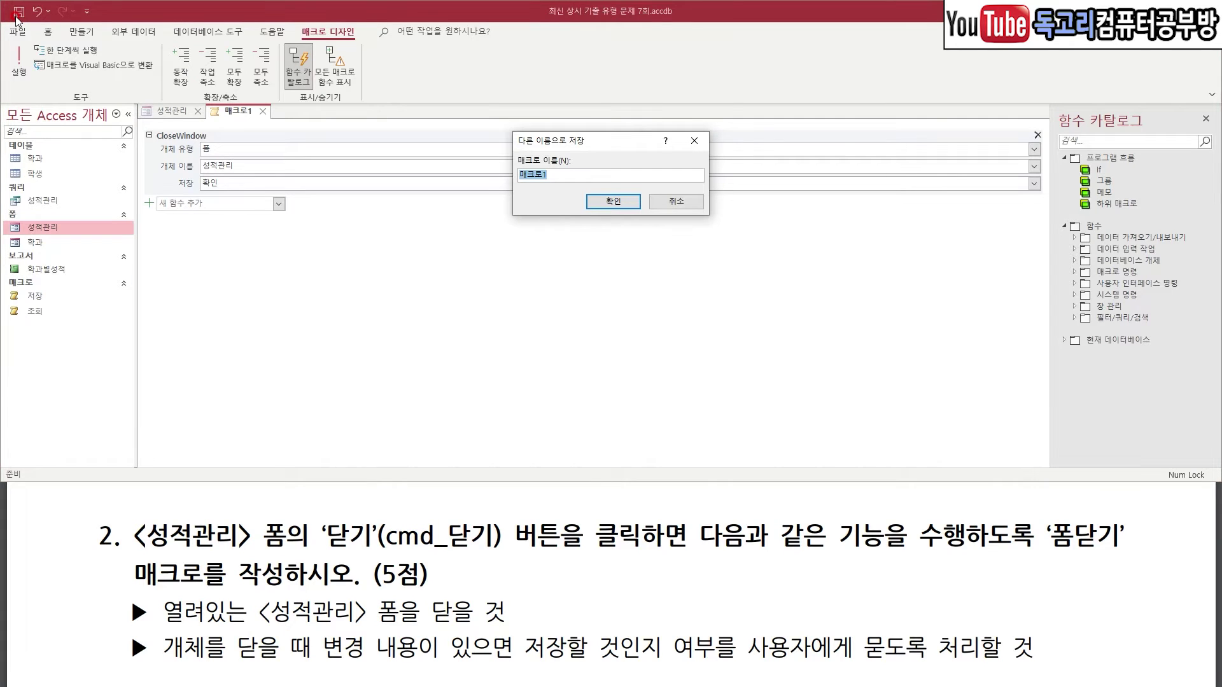
pyautogui.write('폼닫기')
pyautogui.click(612, 201)
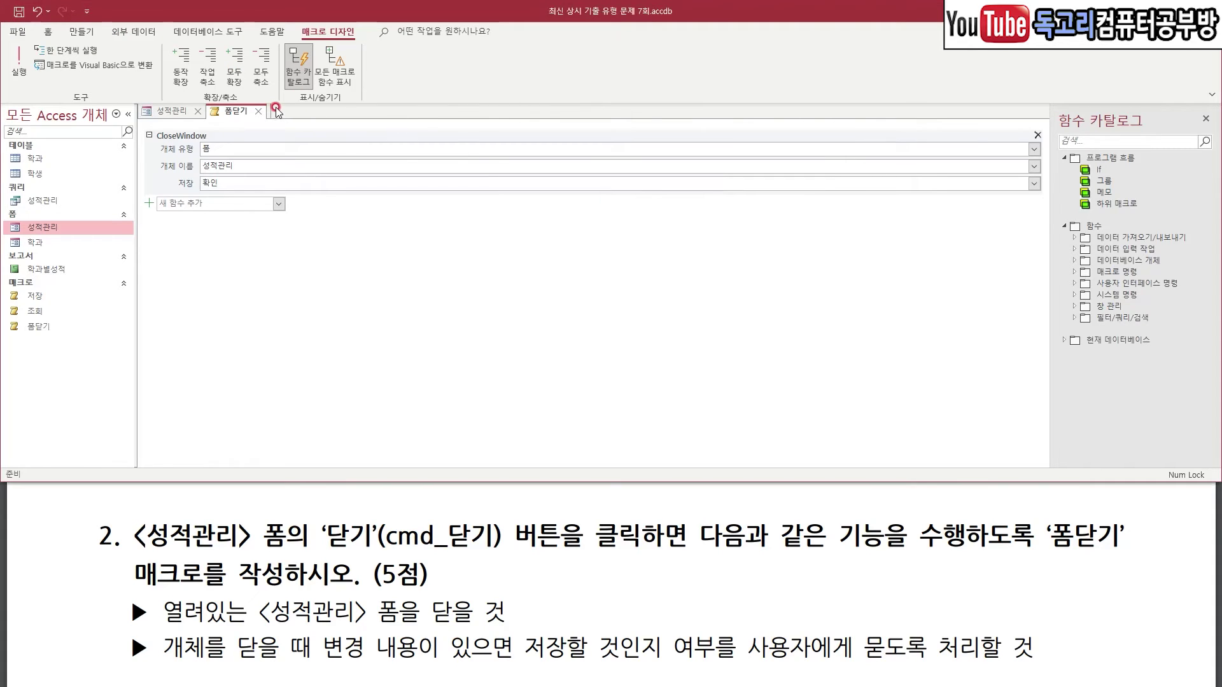
pyautogui.moveTo(219, 123)
pyautogui.mouseDown()
pyautogui.moveTo(243, 124)
pyautogui.moveTo(257, 103)
pyautogui.moveTo(274, 125)
pyautogui.mouseUp()
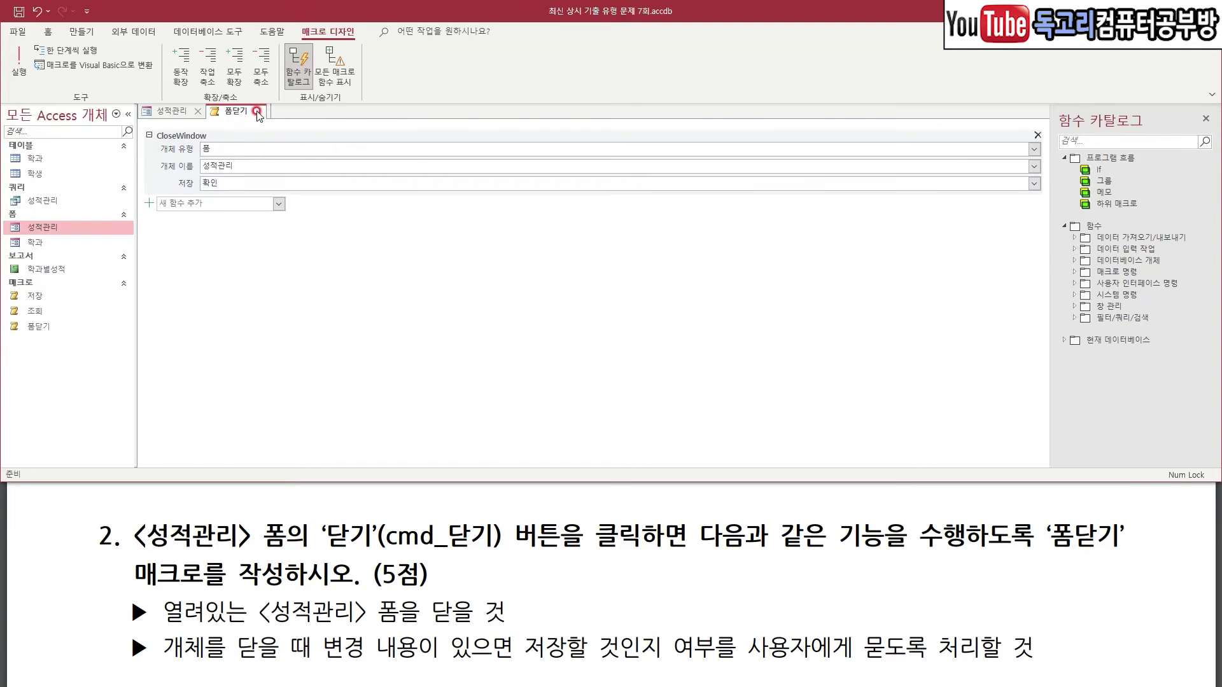
# - Close the 폼닫기 macro and assign it to the On Click event of the cmd_닫기 button
pyautogui.click(259, 111)
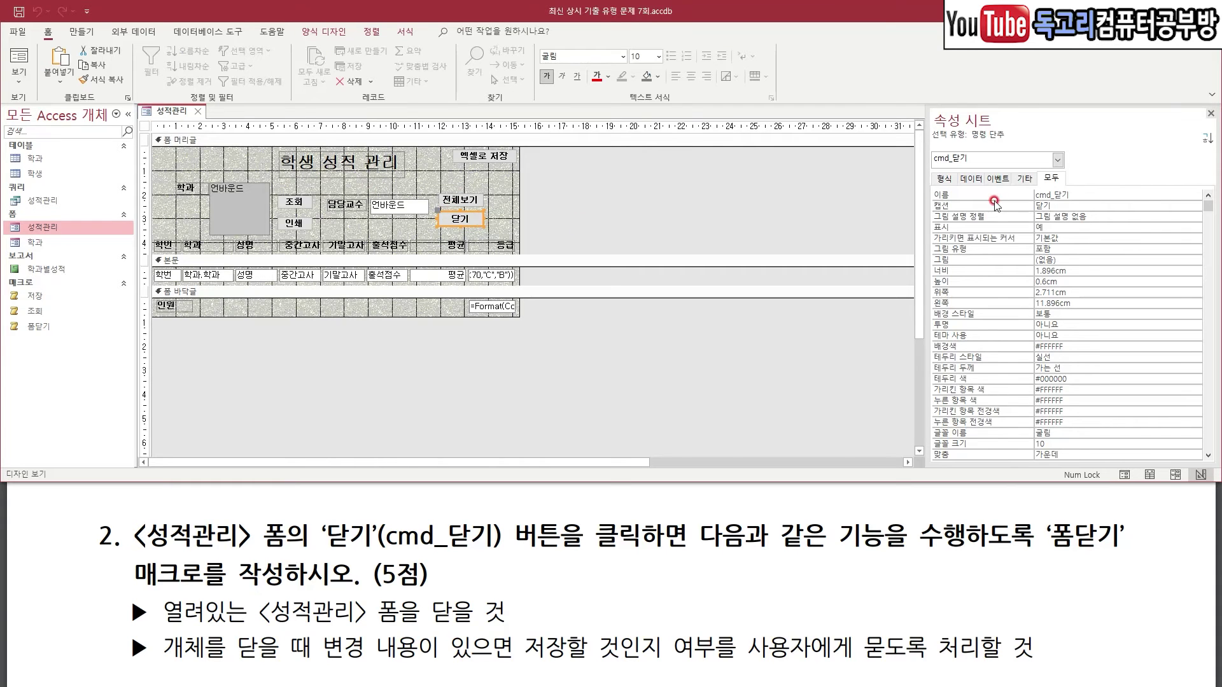
pyautogui.click(997, 178)
pyautogui.click(1195, 196)
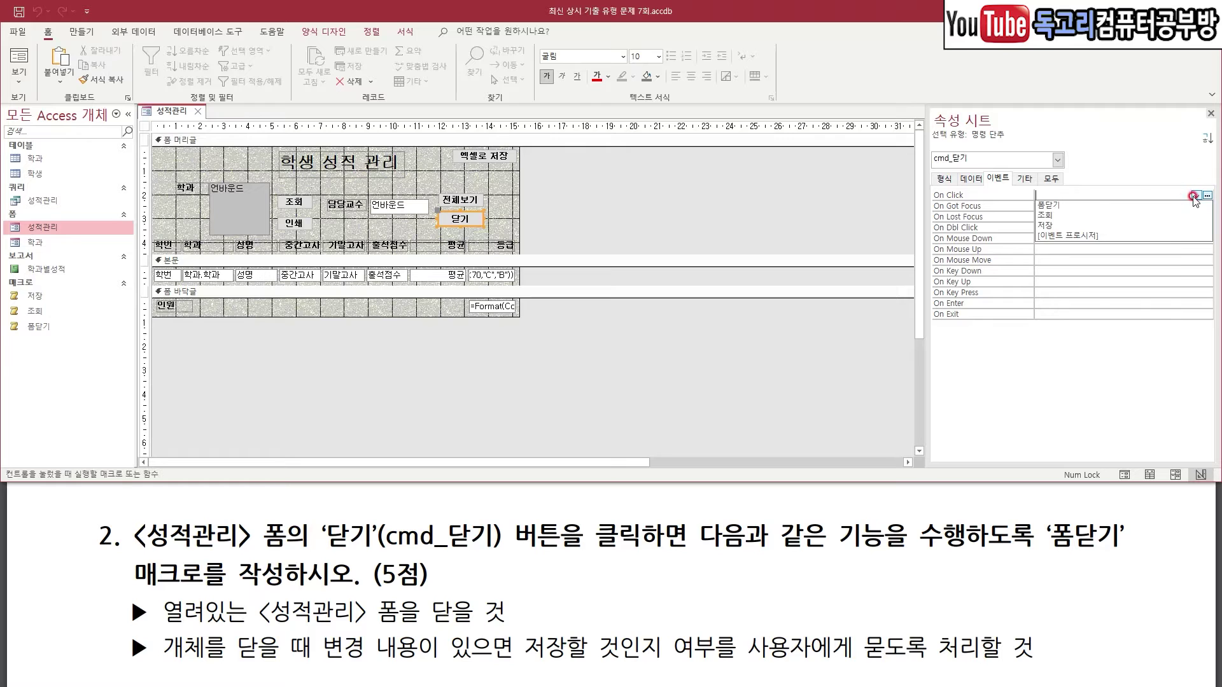
pyautogui.click(1104, 205)
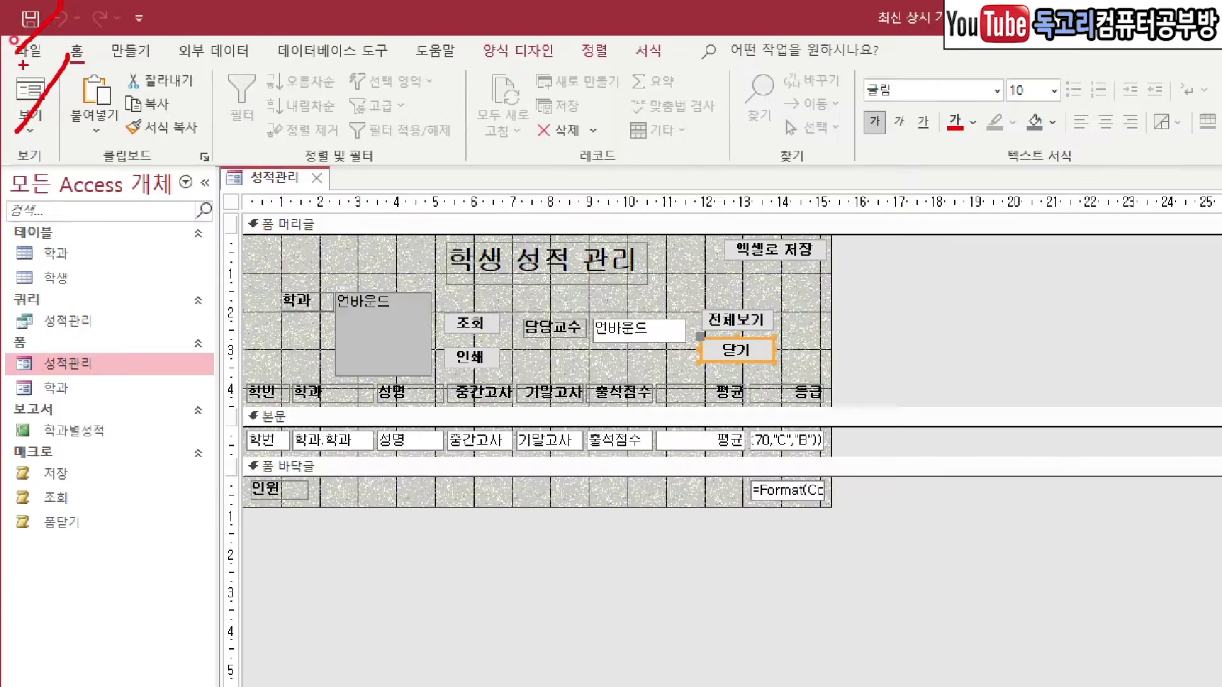
# - Switch the 성적관리 form to form view and close it with its 닫기 button
pyautogui.click(37, 119)
pyautogui.moveTo(491, 192)
pyautogui.mouseDown()
pyautogui.moveTo(421, 196)
pyautogui.moveTo(482, 173)
pyautogui.mouseUp()
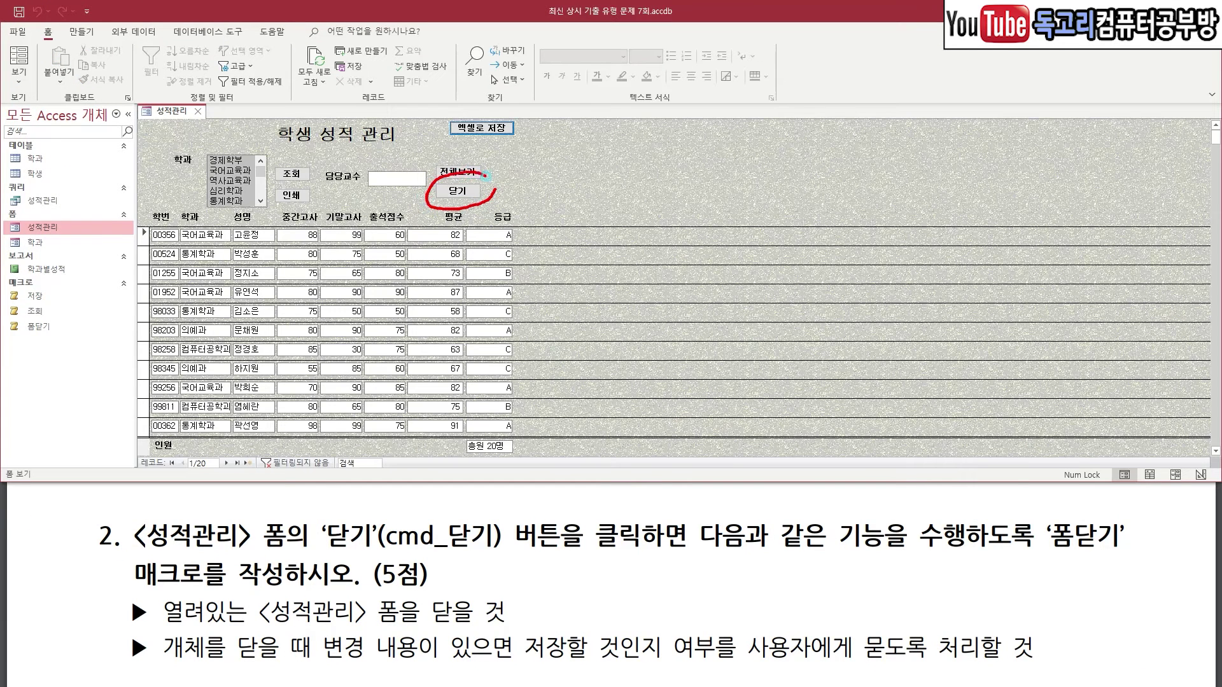
pyautogui.click(467, 193)
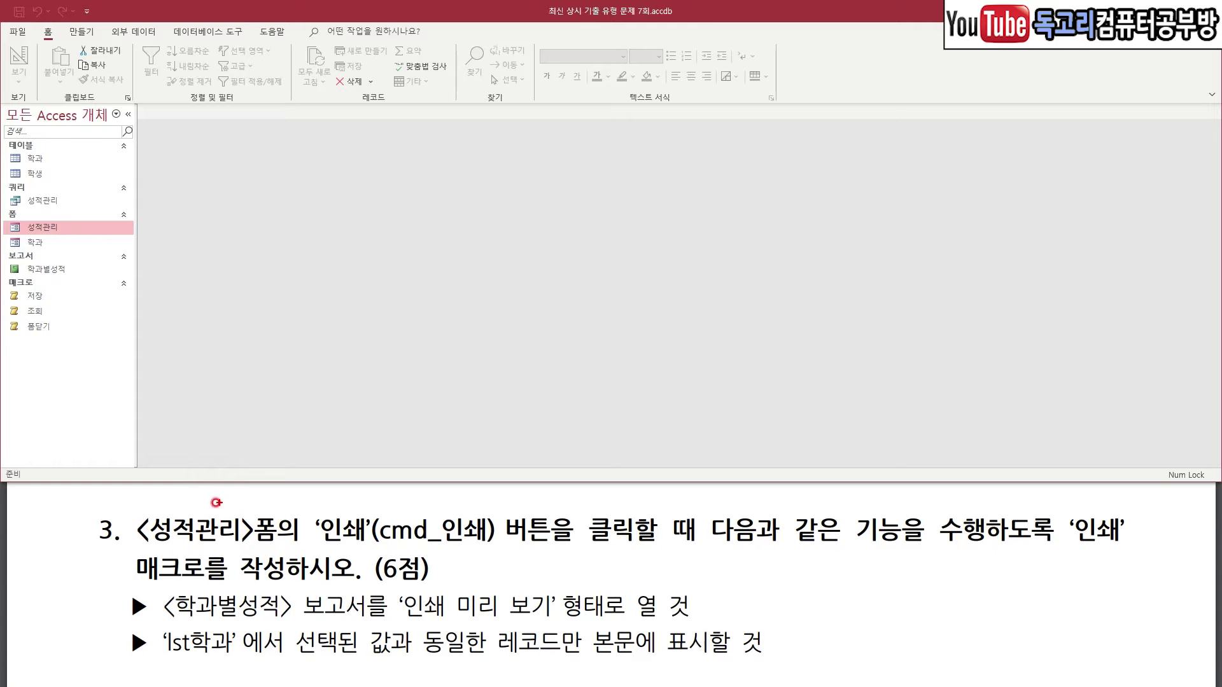
pyautogui.moveTo(182, 504); pyautogui.dragTo(513, 513)
pyautogui.moveTo(696, 559); pyautogui.dragTo(933, 557)
pyautogui.moveTo(1099, 560)
pyautogui.mouseDown()
pyautogui.moveTo(1058, 551)
pyautogui.moveTo(1128, 535)
pyautogui.moveTo(1127, 551)
pyautogui.mouseUp()
pyautogui.moveTo(148, 621); pyautogui.dragTo(407, 619)
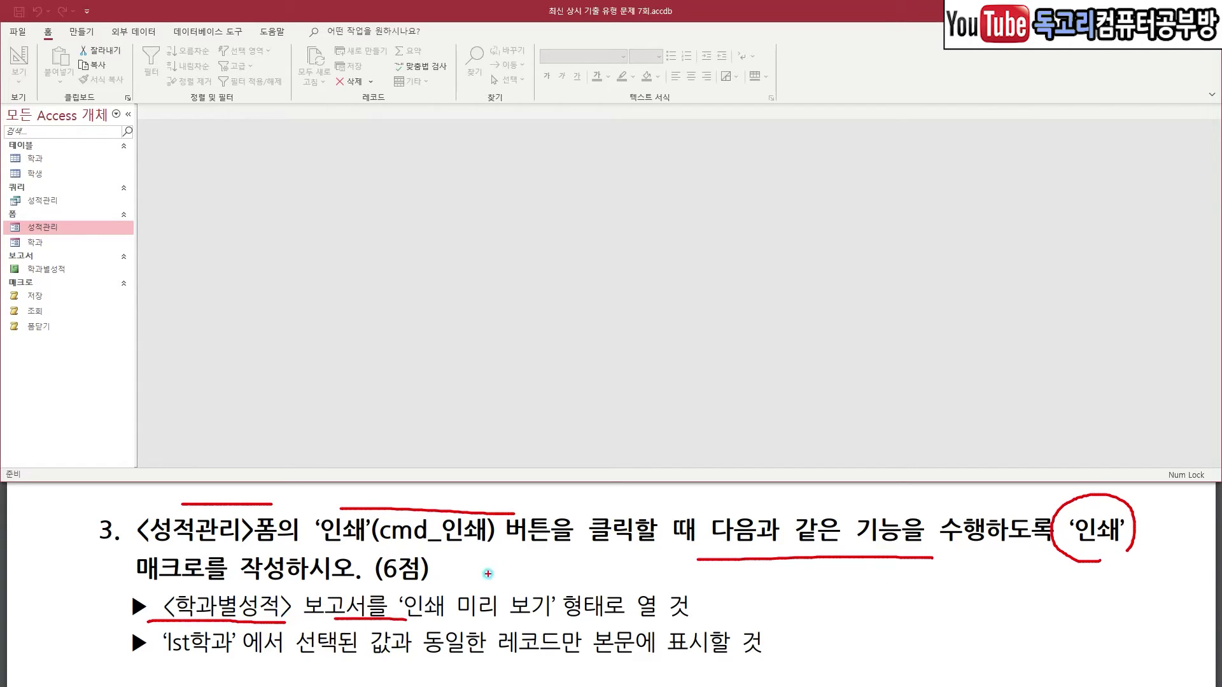
pyautogui.moveTo(488, 575); pyautogui.dragTo(539, 562)
pyautogui.moveTo(181, 659); pyautogui.dragTo(504, 666)
pyautogui.moveTo(572, 663); pyautogui.dragTo(754, 664)
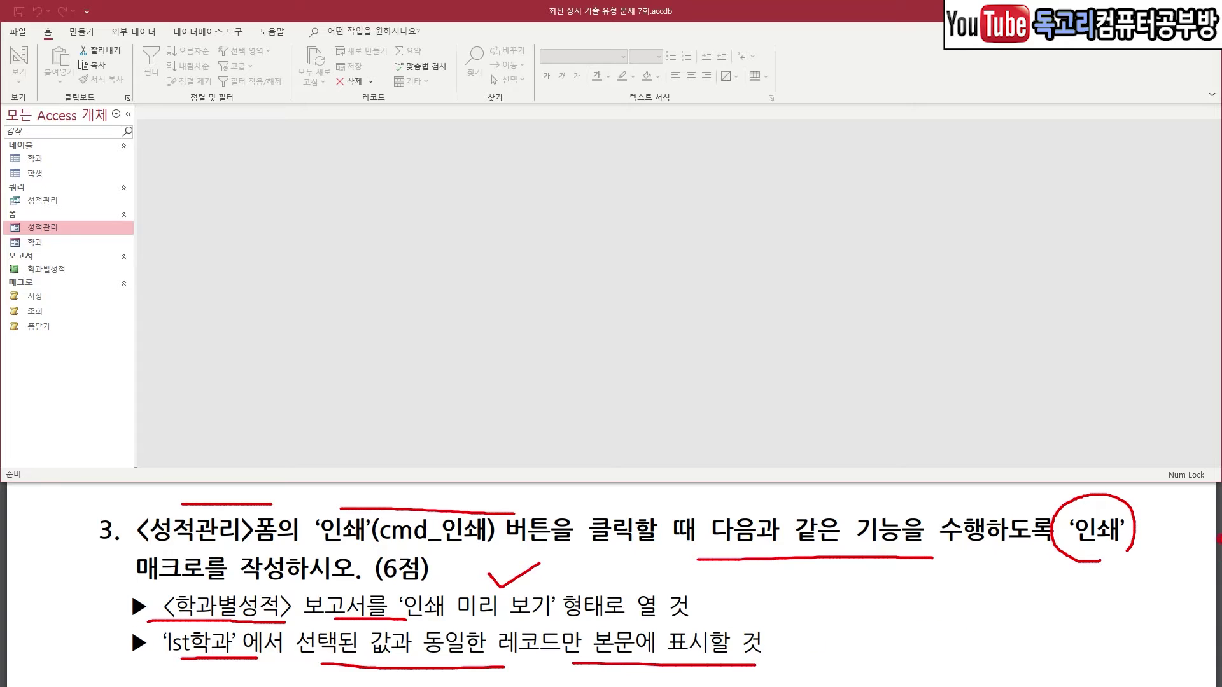
pyautogui.press('Escape')
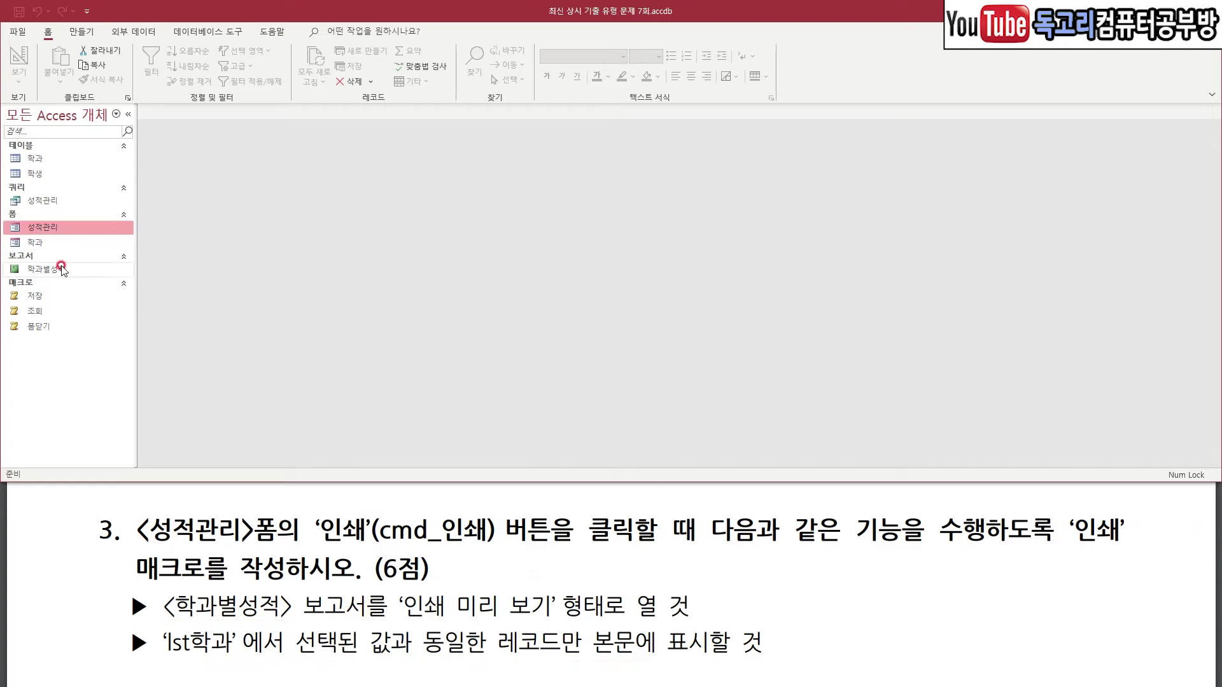
# - Open the 성적관리 form in design view and select its 인쇄 button (cmd_인쇄)
pyautogui.rightClick(69, 231)
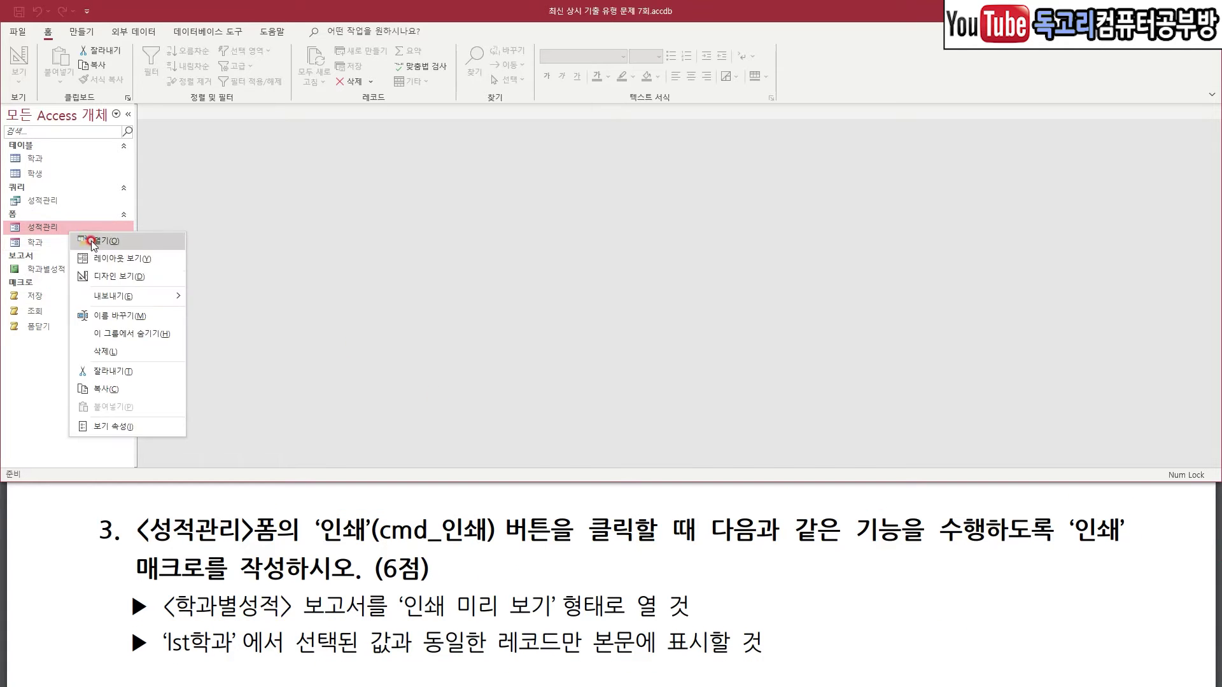
pyautogui.click(104, 277)
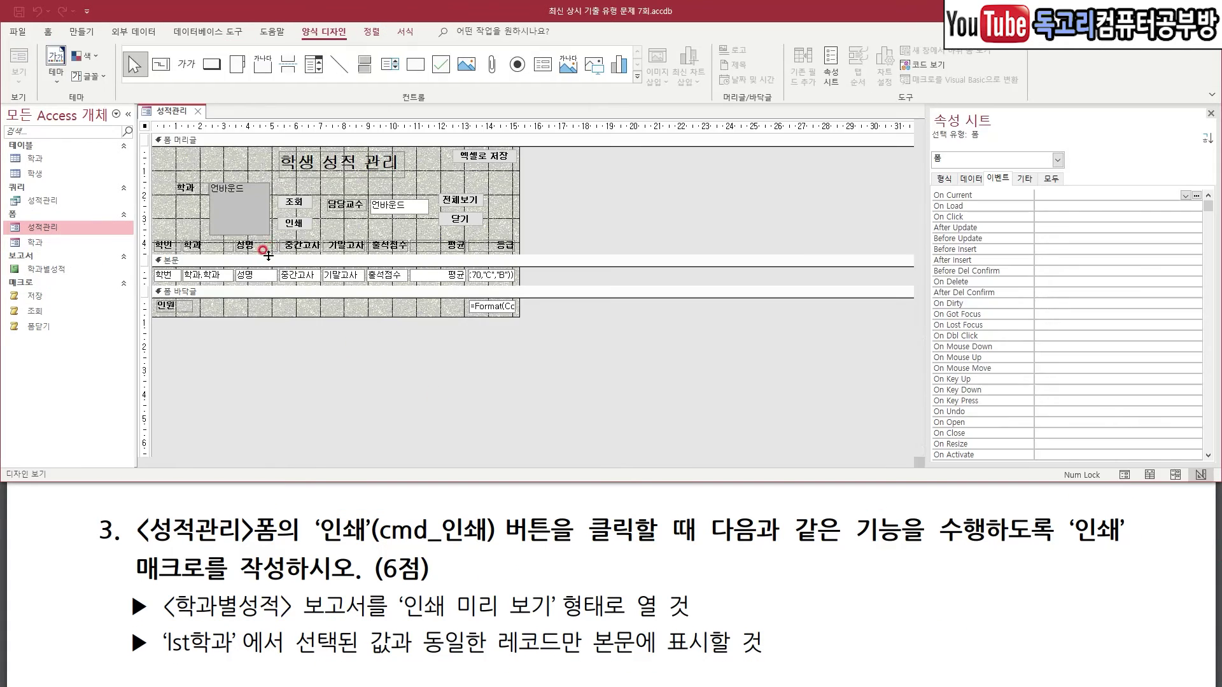
pyautogui.click(294, 224)
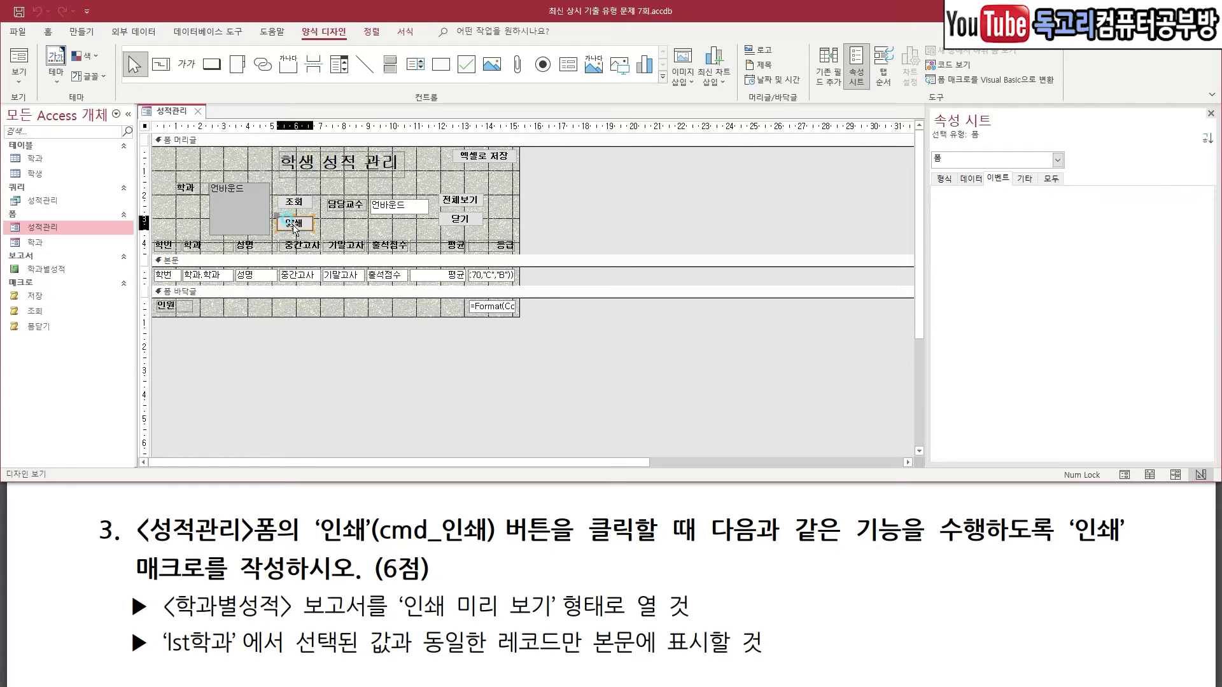
# - Create a new macro and add an OpenReport action to it
pyautogui.click(84, 32)
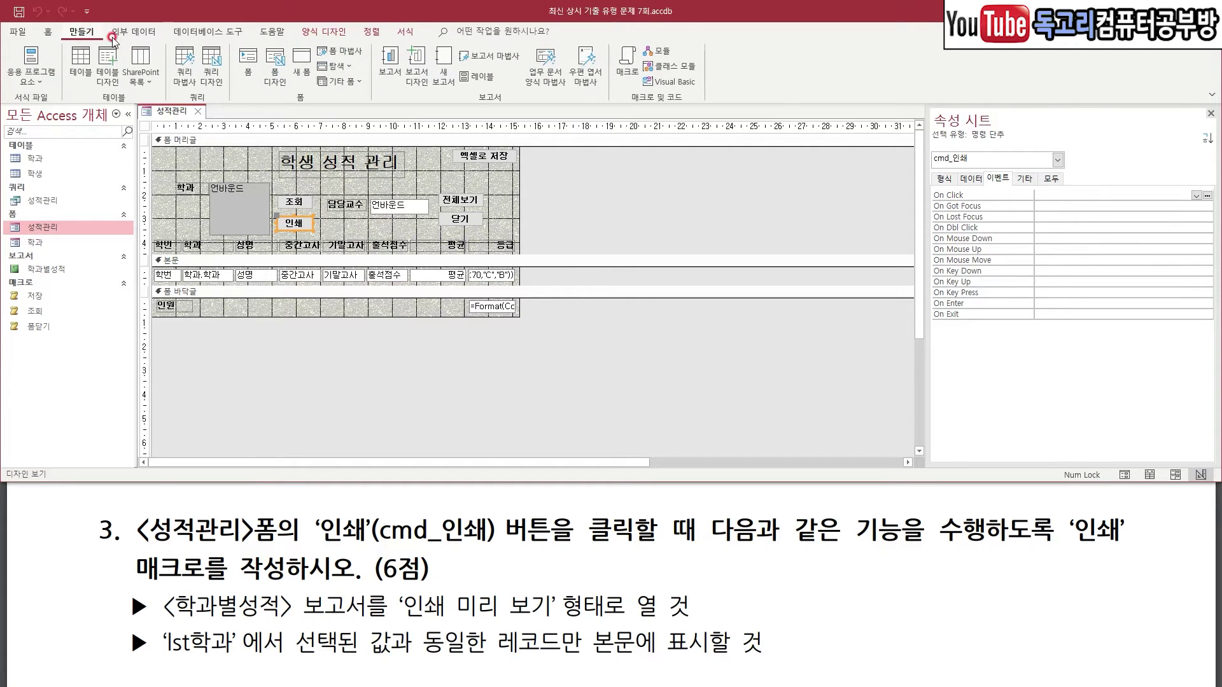
pyautogui.click(620, 77)
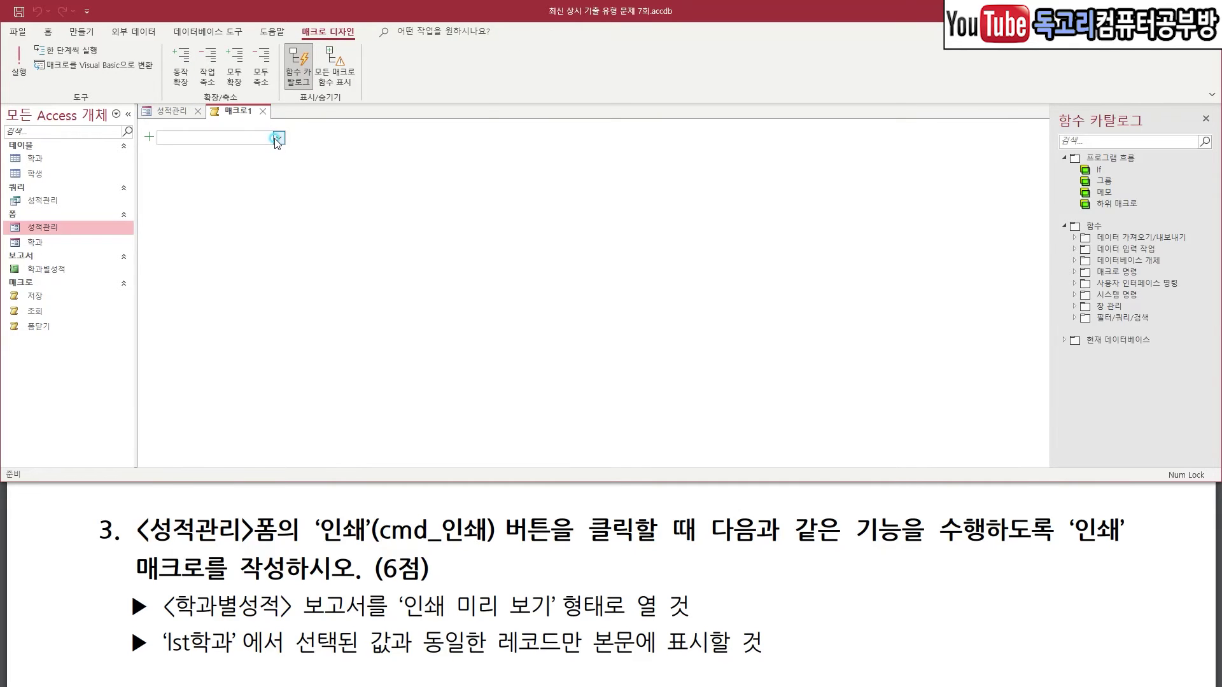
pyautogui.click(279, 137)
pyautogui.scroll(-3, 222, 318)
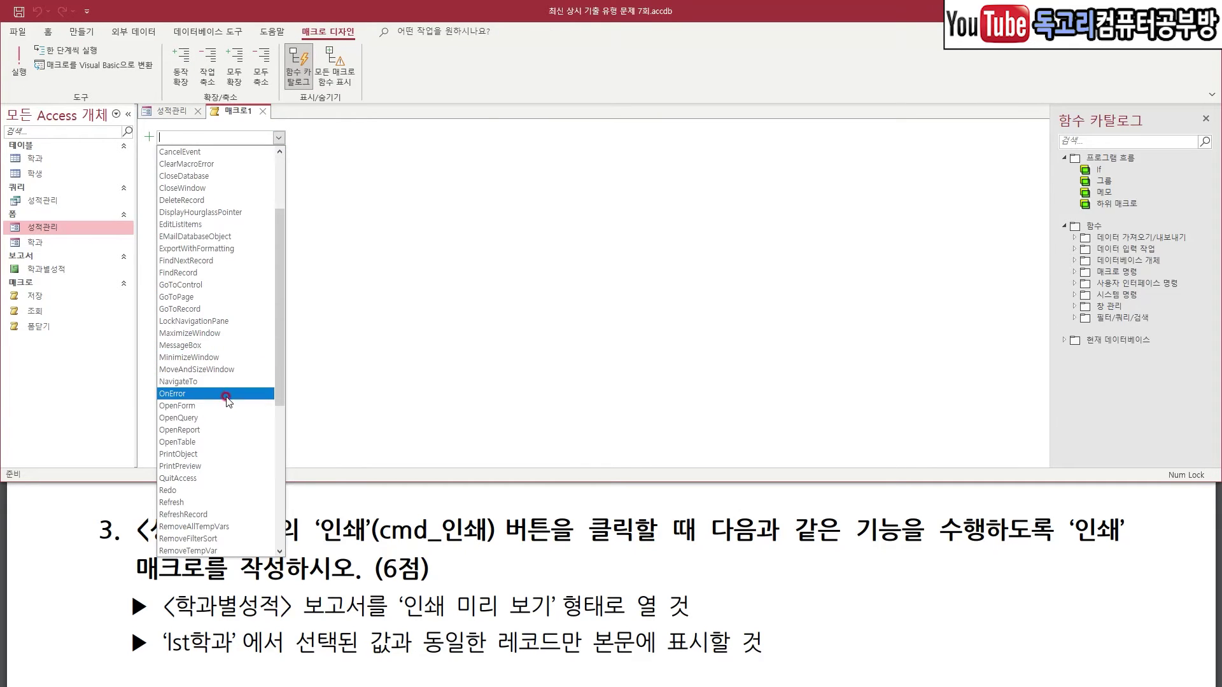
pyautogui.click(224, 431)
# - Set the OpenReport action's report name to 학과별성적 and its view to 인쇄 미리 보기
pyautogui.click(1034, 149)
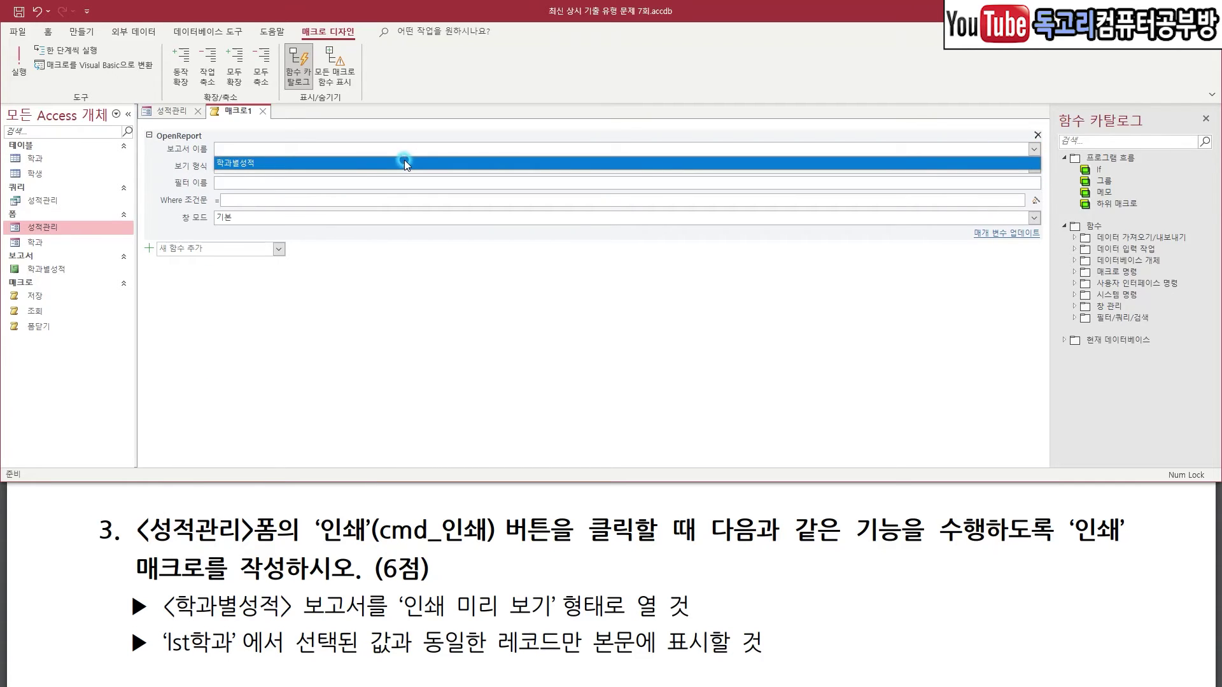
pyautogui.click(404, 163)
pyautogui.click(1034, 166)
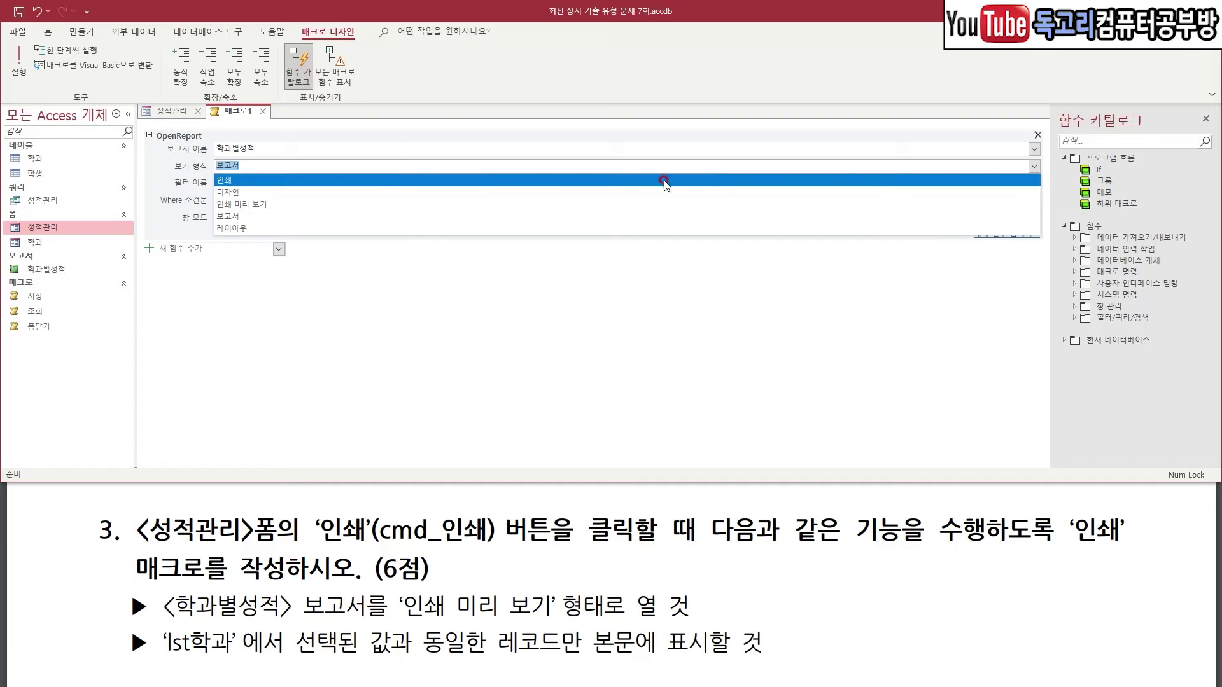
pyautogui.click(310, 203)
# - Open the Expression Builder for the Where condition and begin the expression with [학과.학과]=
pyautogui.click(239, 200)
pyautogui.moveTo(1054, 219)
pyautogui.mouseDown()
pyautogui.moveTo(1011, 188)
pyautogui.moveTo(1056, 221)
pyautogui.mouseUp()
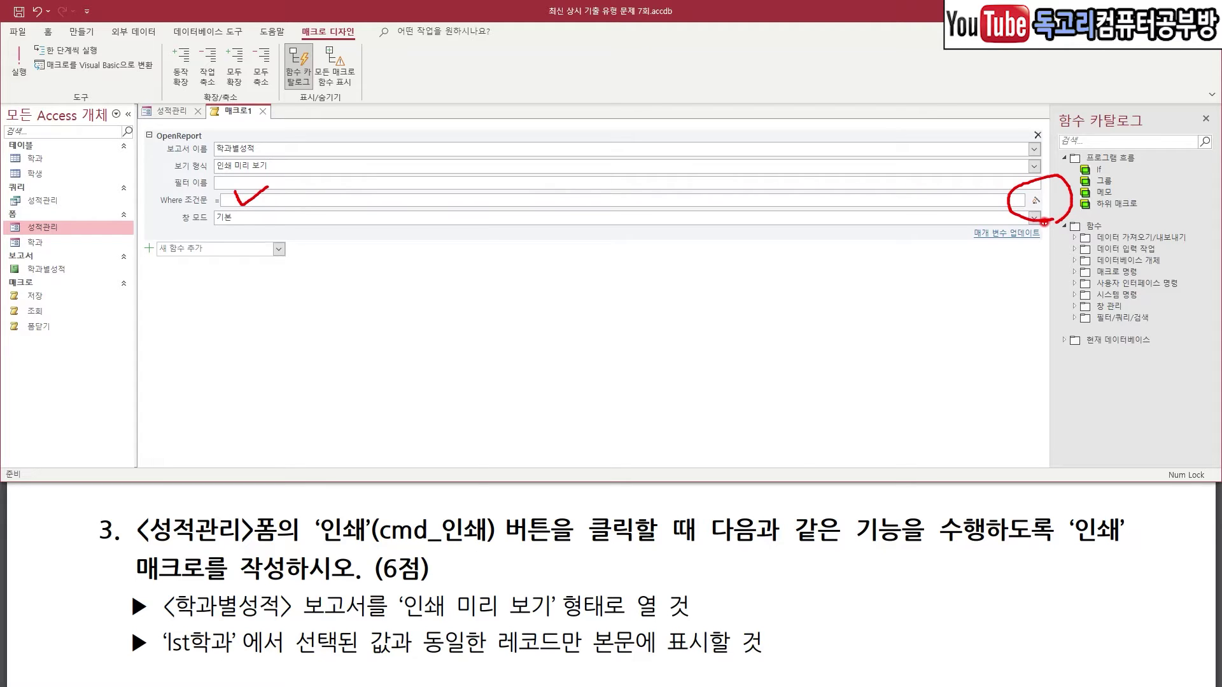
pyautogui.click(1036, 200)
pyautogui.click(502, 237)
pyautogui.click(505, 231)
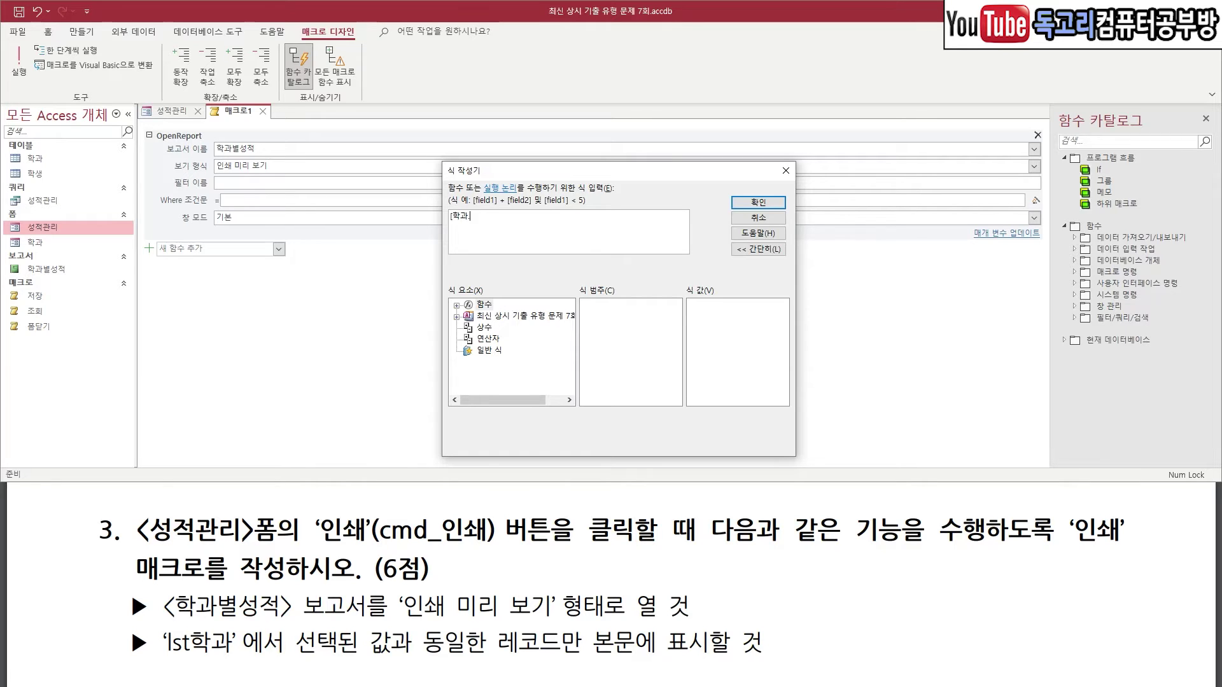
pyautogui.write('[학과.학과]=')
# - Complete the Where condition with the loaded 성적관리 form's lst학과 control, giving [학과.학과]= Forms![성적관리]![lst학과], and accept it
pyautogui.click(457, 317)
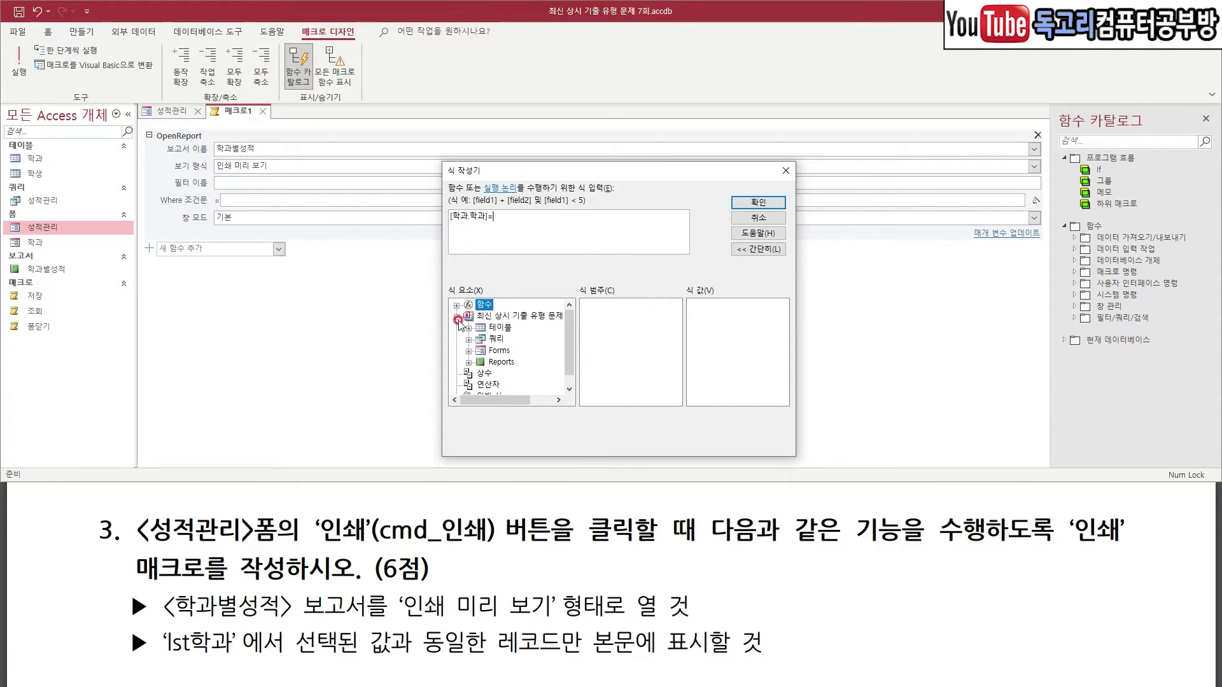
pyautogui.click(469, 351)
pyautogui.click(481, 365)
pyautogui.click(518, 373)
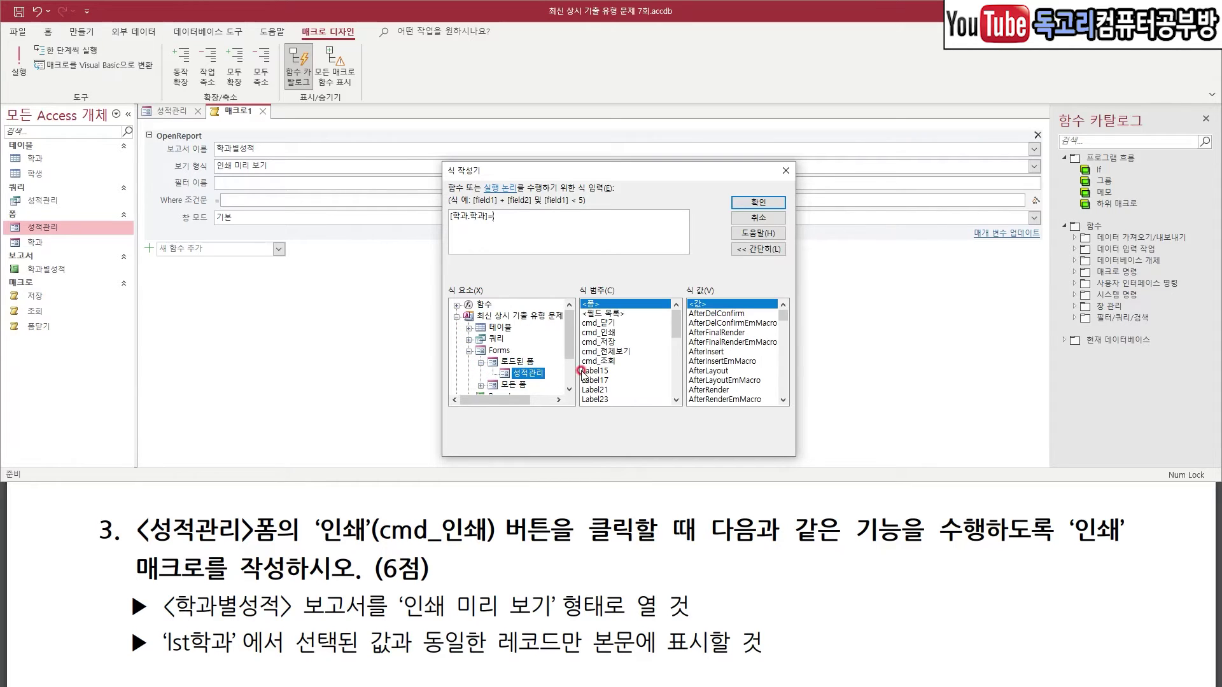
pyautogui.moveTo(677, 332); pyautogui.dragTo(677, 347)
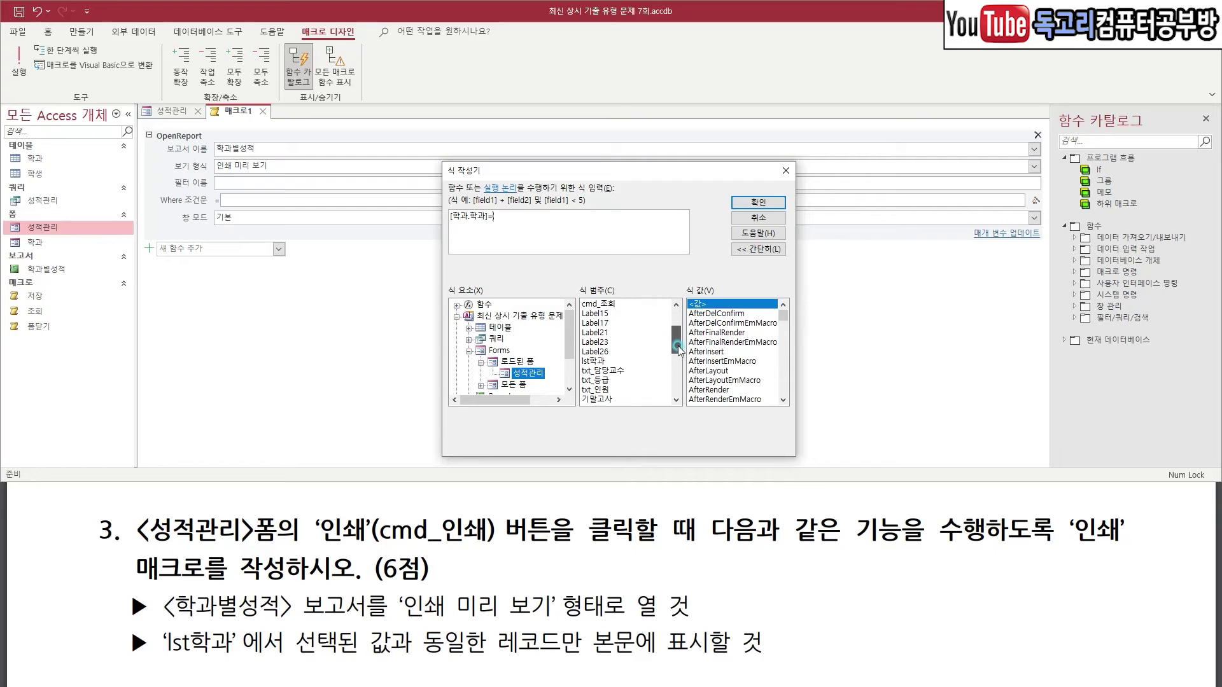
pyautogui.click(593, 361)
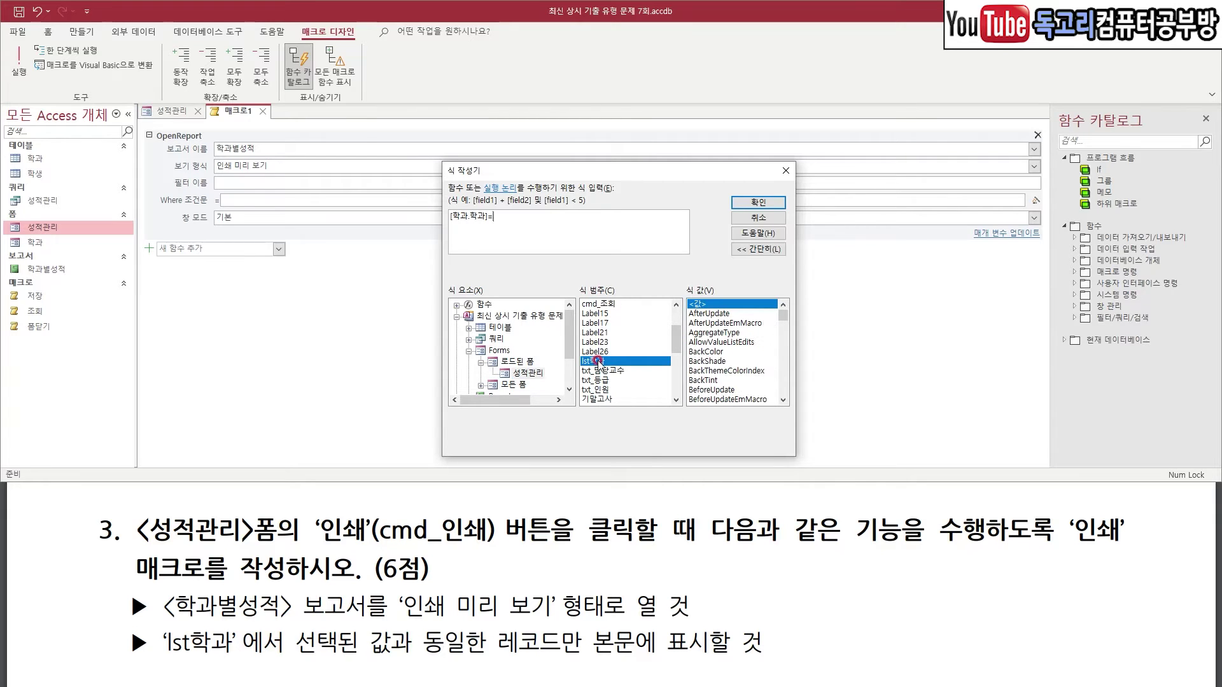
pyautogui.moveTo(629, 350); pyautogui.dragTo(595, 376)
pyautogui.doubleClick(593, 361)
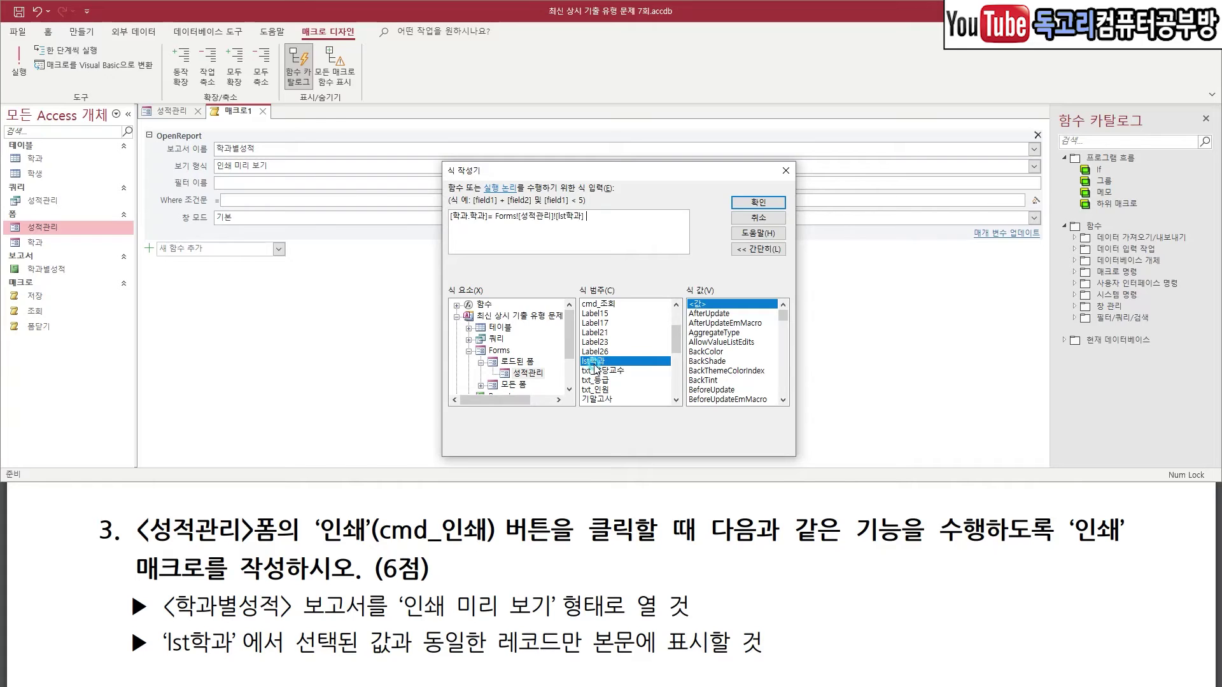
pyautogui.moveTo(305, 243); pyautogui.dragTo(503, 247)
pyautogui.moveTo(527, 251); pyautogui.dragTo(577, 254)
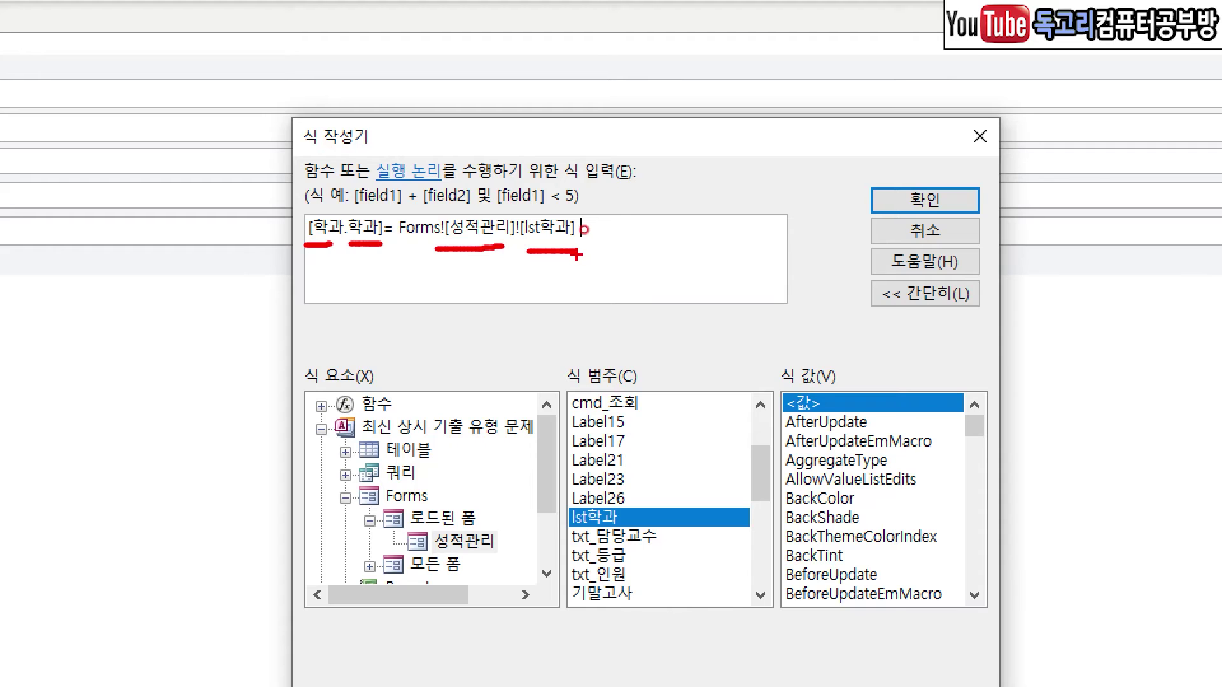
pyautogui.moveTo(1018, 171); pyautogui.dragTo(878, 275)
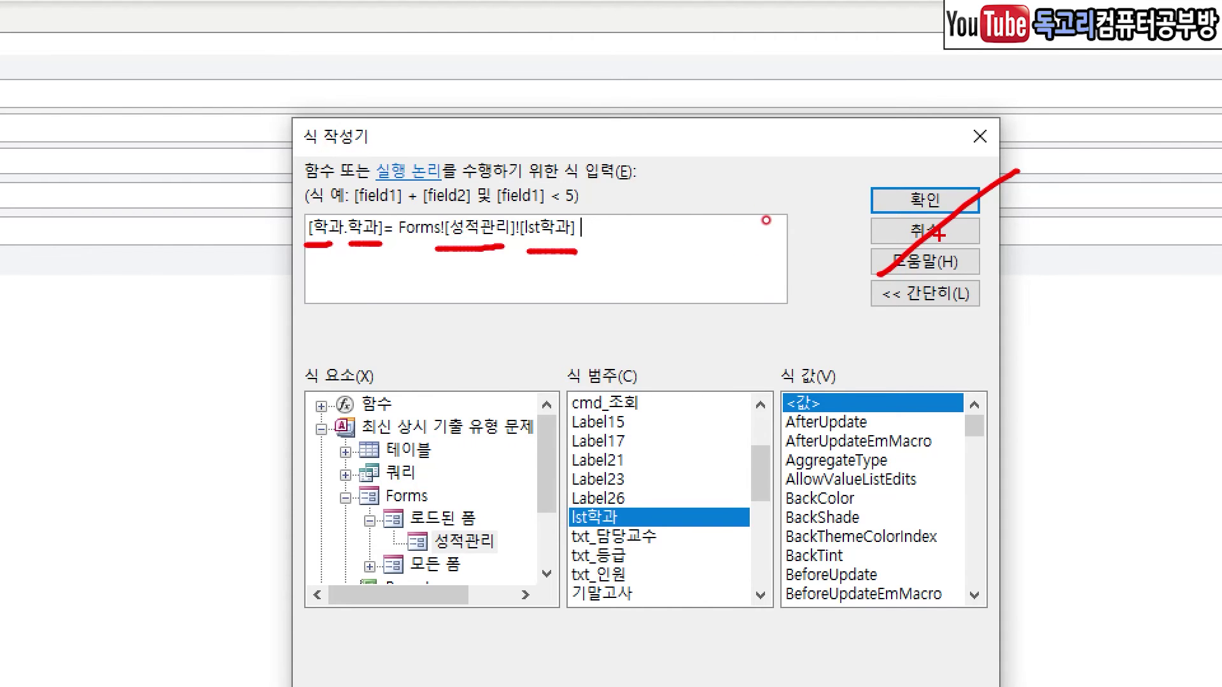
pyautogui.press('Return')
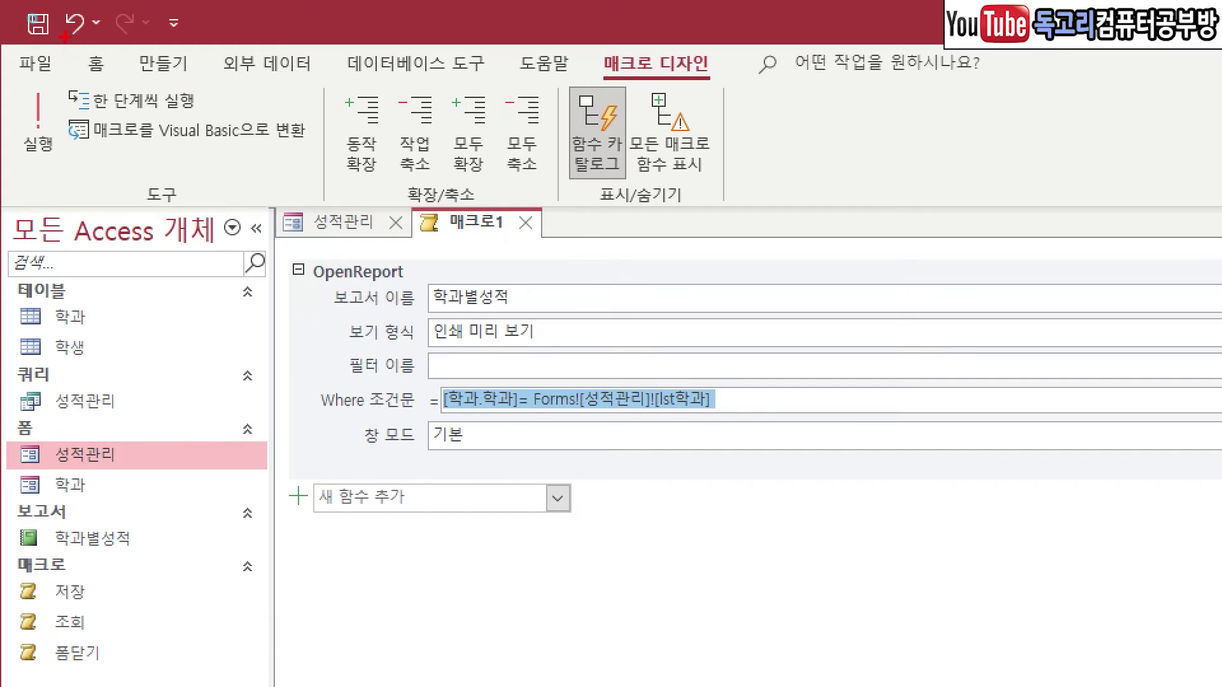
# - Save the macro under the name 인쇄
pyautogui.click(39, 23)
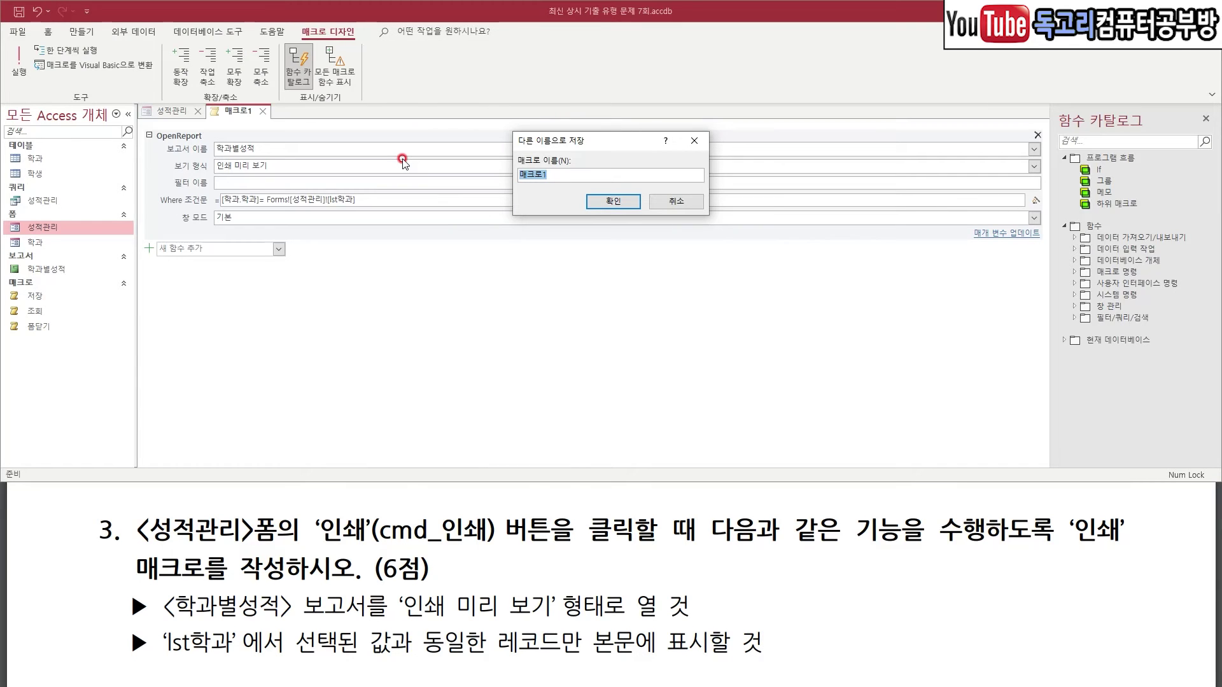
pyautogui.write('인쇄')
pyautogui.click(613, 201)
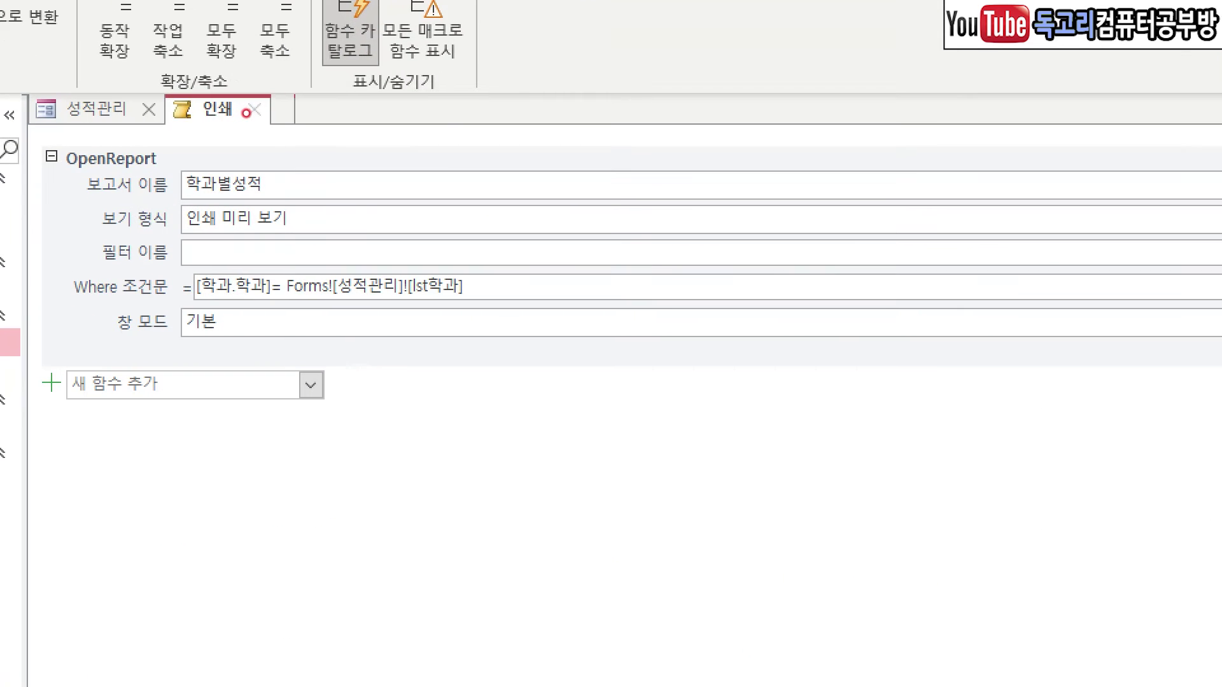
pyautogui.moveTo(208, 119)
pyautogui.mouseDown()
pyautogui.moveTo(283, 108)
pyautogui.moveTo(255, 120)
pyautogui.mouseUp()
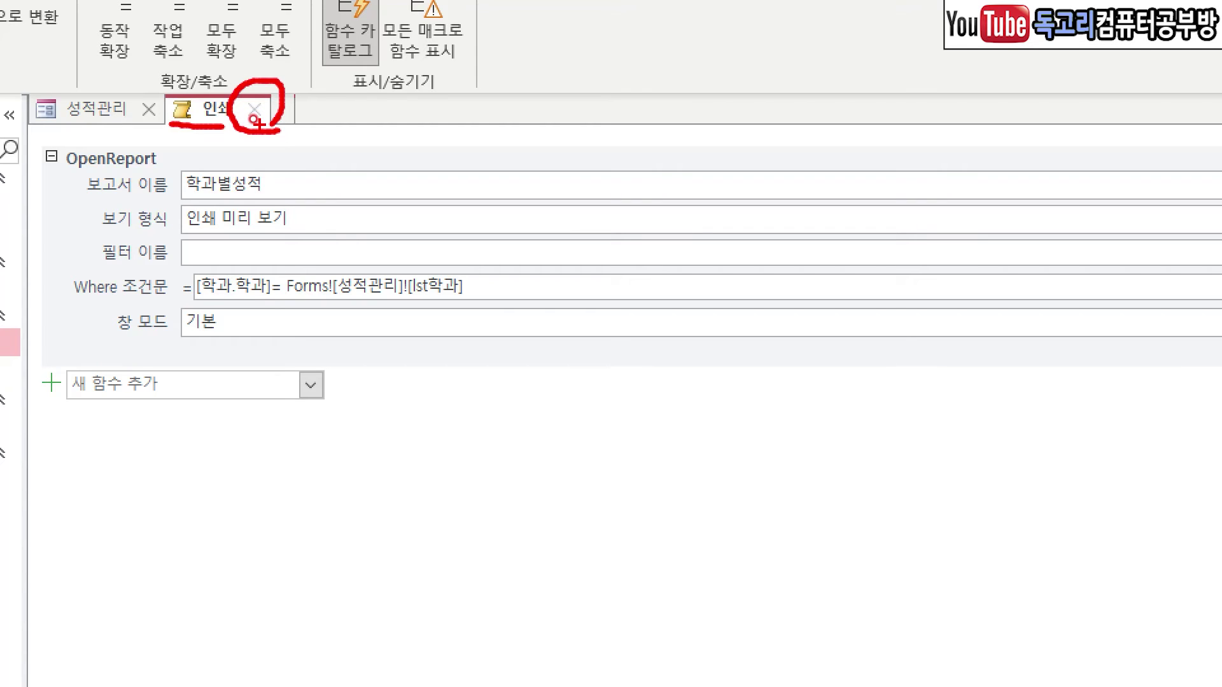
# - Close the 인쇄 macro and assign it to the On Click event of the cmd_인쇄 button
pyautogui.click(255, 120)
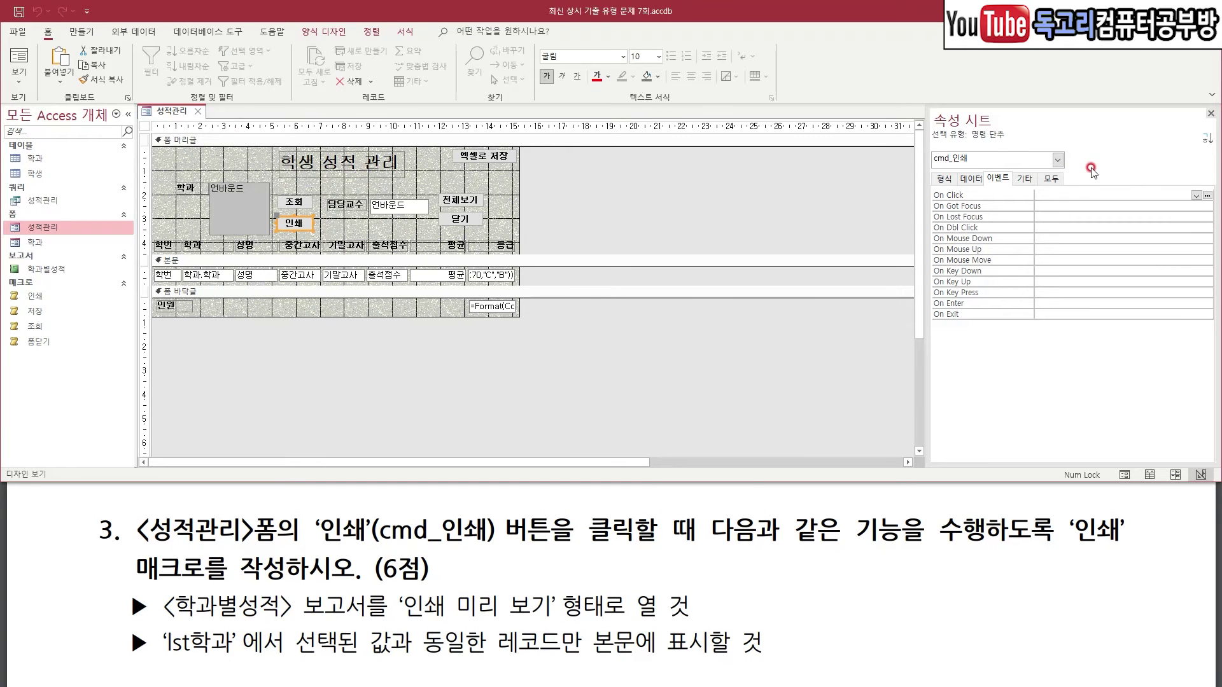
pyautogui.click(1196, 195)
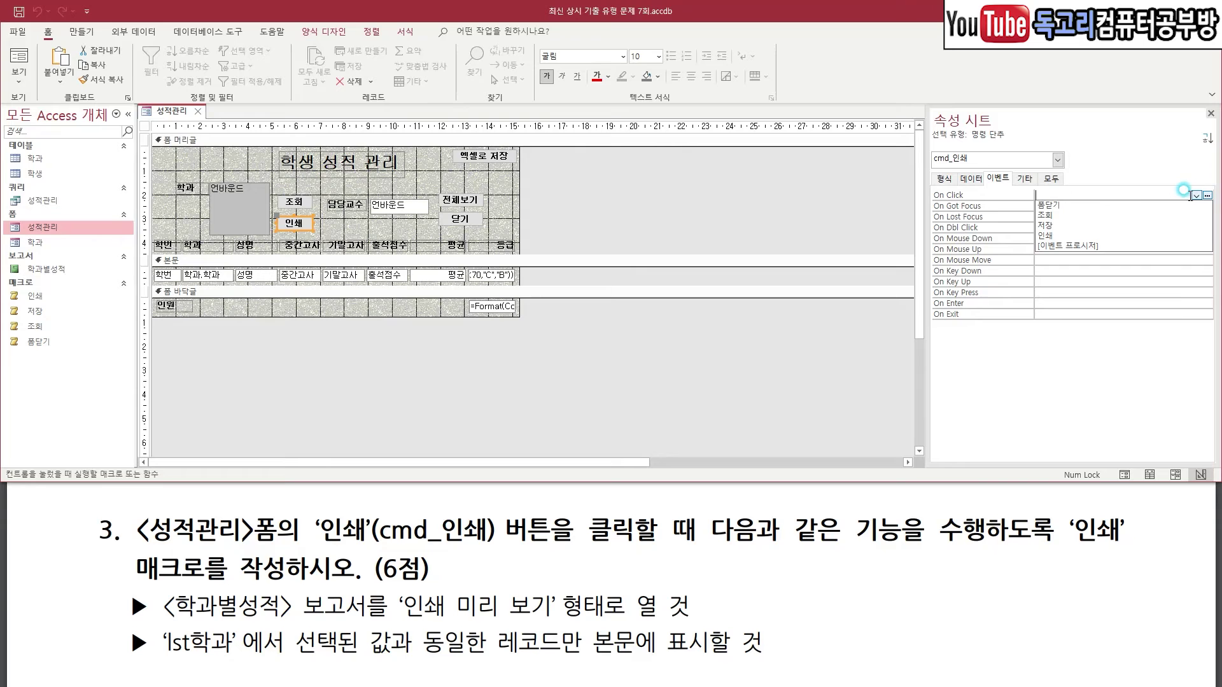
pyautogui.click(1104, 236)
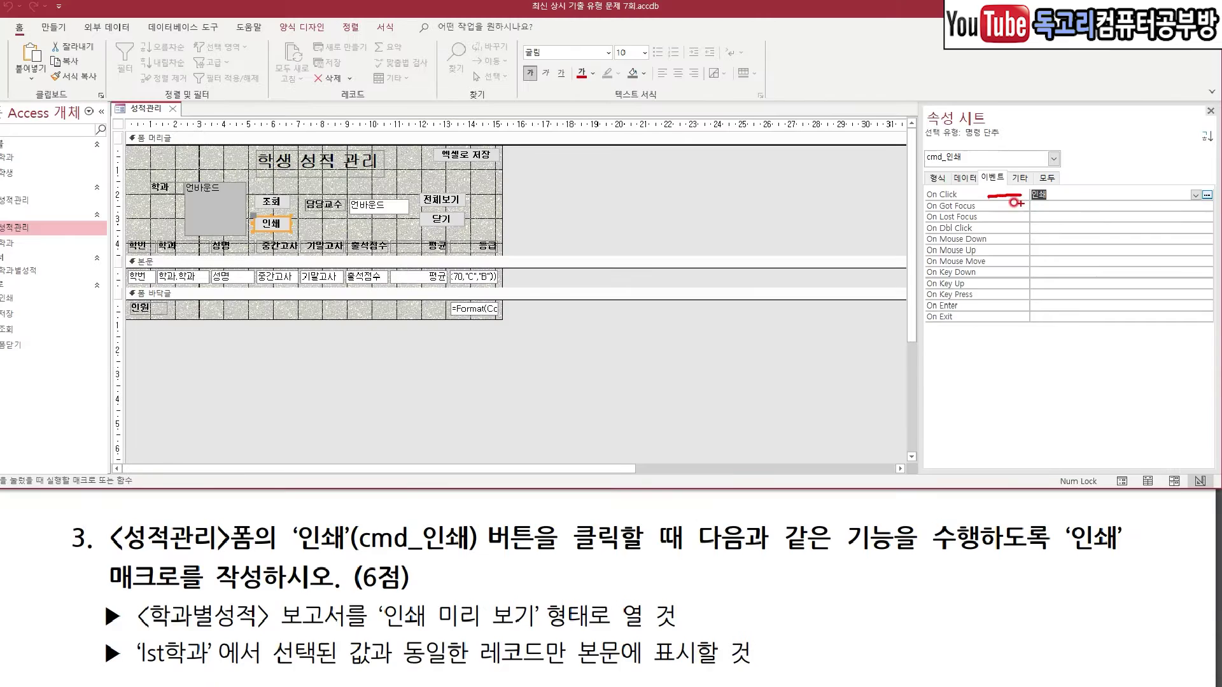
# - Test the 성적관리 form in form view by selecting 국어교육과, running 조회 and opening the report with 인쇄
pyautogui.moveTo(41, 5)
pyautogui.mouseDown()
pyautogui.moveTo(8, 26)
pyautogui.moveTo(25, 69)
pyautogui.moveTo(14, 82)
pyautogui.mouseUp()
pyautogui.click(14, 82)
pyautogui.click(231, 170)
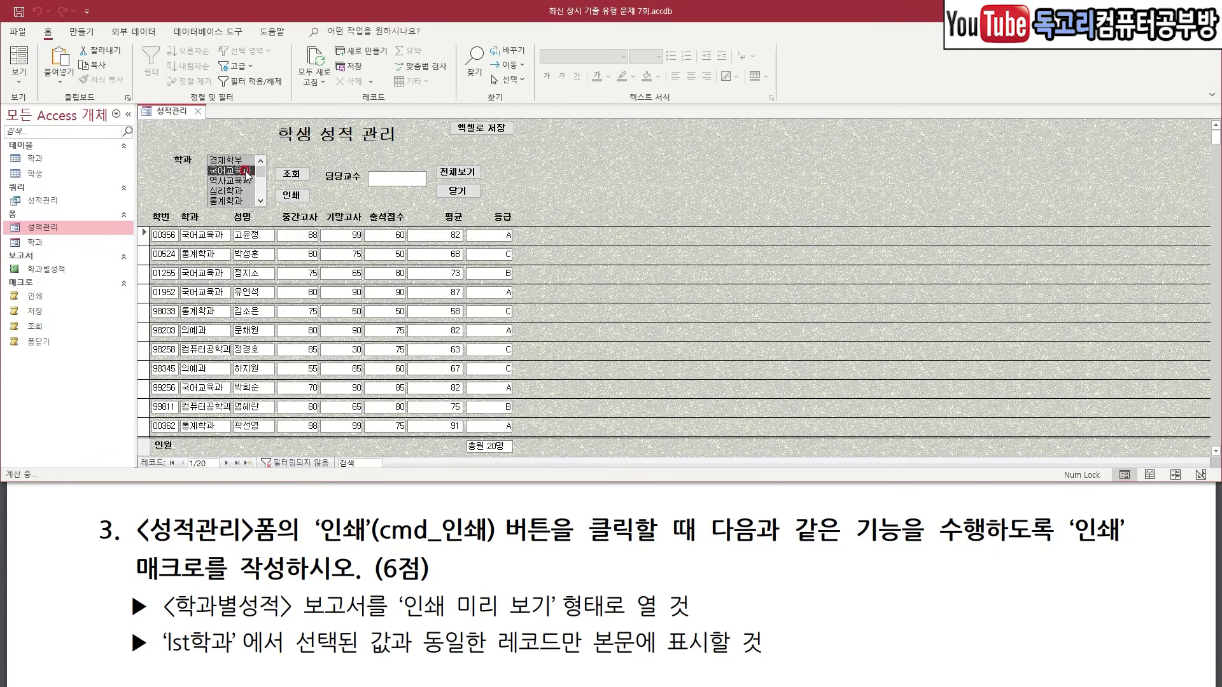
pyautogui.click(307, 178)
pyautogui.click(288, 174)
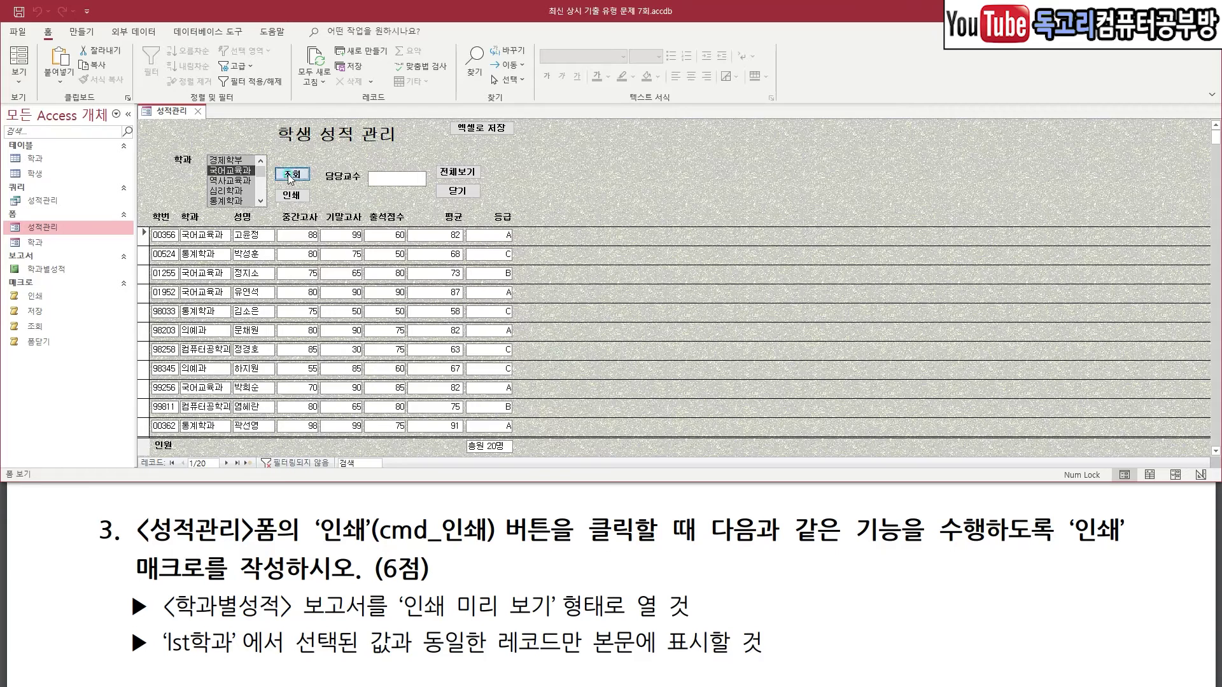
pyautogui.click(293, 195)
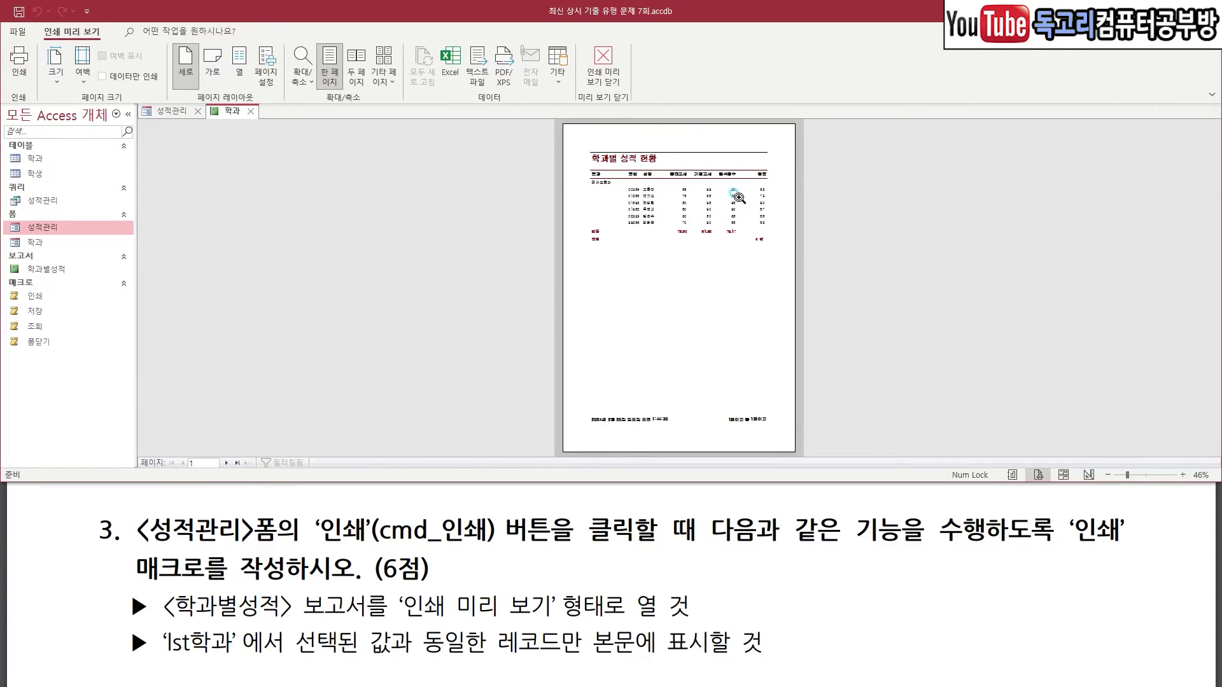
# - Enlarge the previewed report page to check the records listed for 국어교육과
pyautogui.click(734, 191)
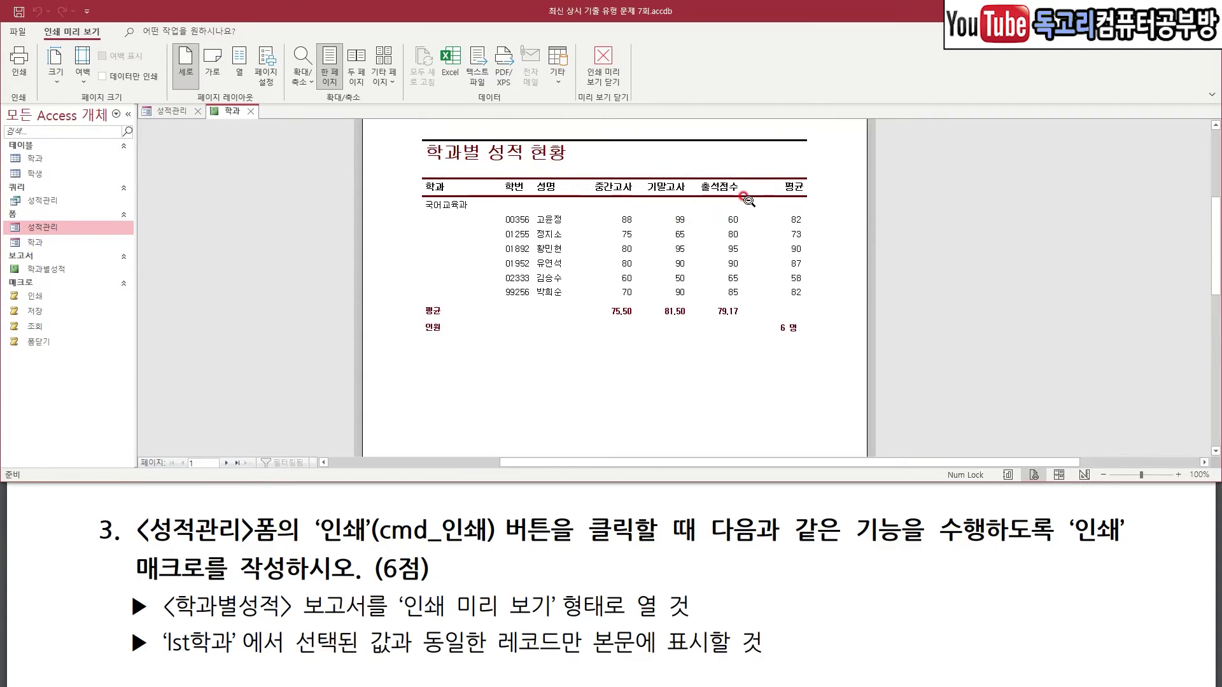
pyautogui.moveTo(803, 150)
pyautogui.mouseDown()
pyautogui.moveTo(848, 223)
pyautogui.moveTo(823, 357)
pyautogui.mouseUp()
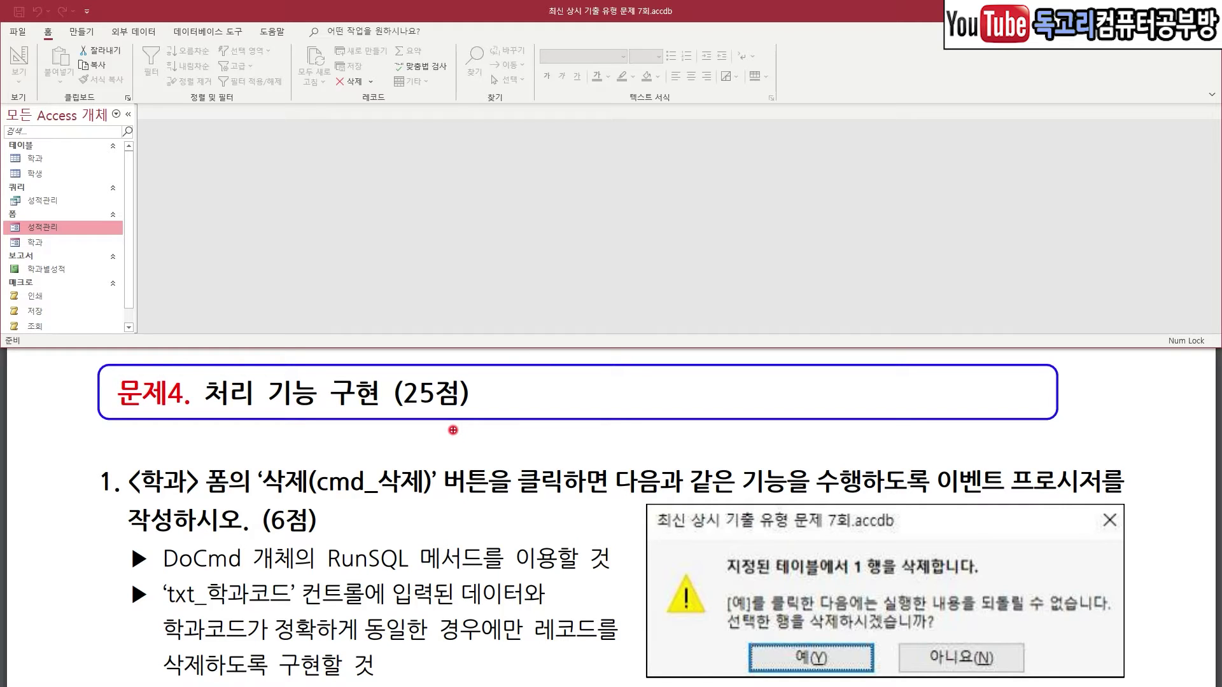
pyautogui.moveTo(229, 428); pyautogui.dragTo(418, 432)
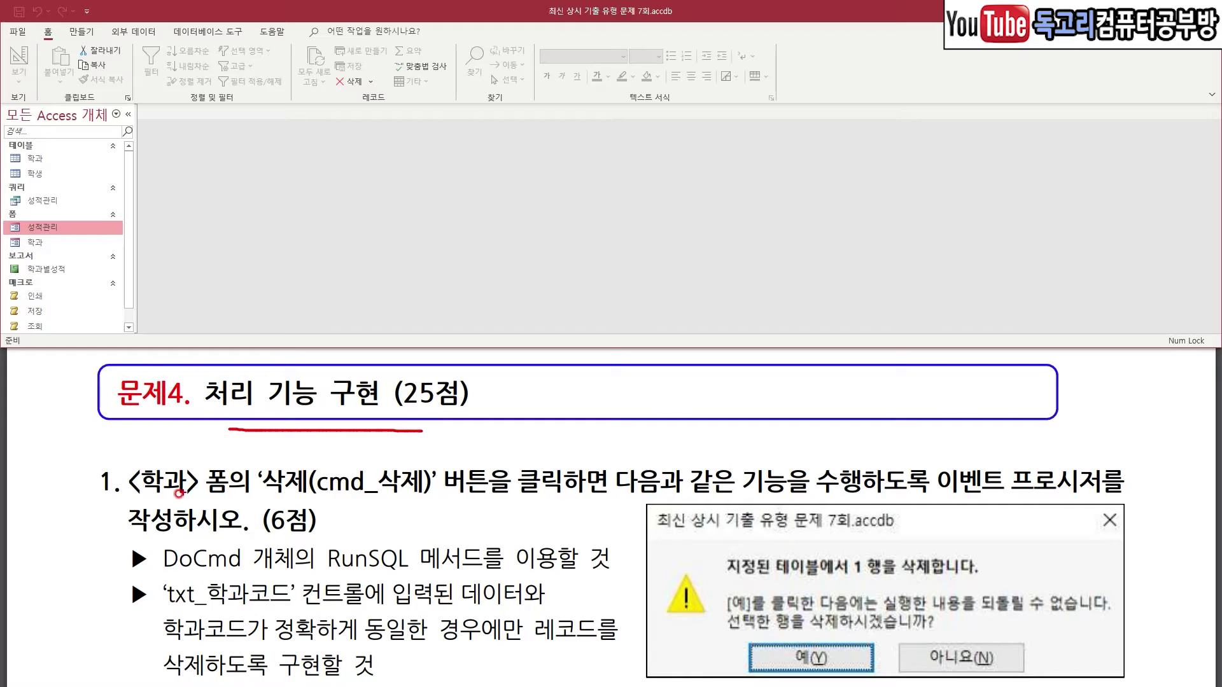
pyautogui.moveTo(194, 507)
pyautogui.mouseDown()
pyautogui.moveTo(116, 457)
pyautogui.moveTo(246, 470)
pyautogui.moveTo(213, 516)
pyautogui.mouseUp()
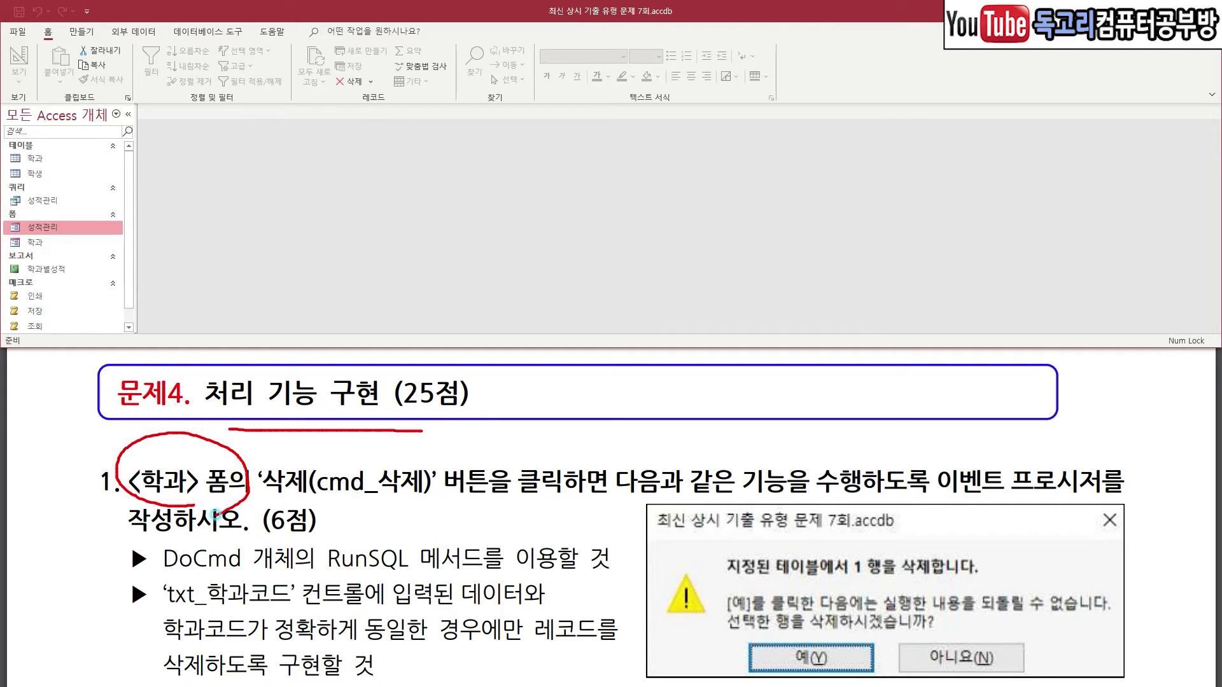
pyautogui.press('Escape')
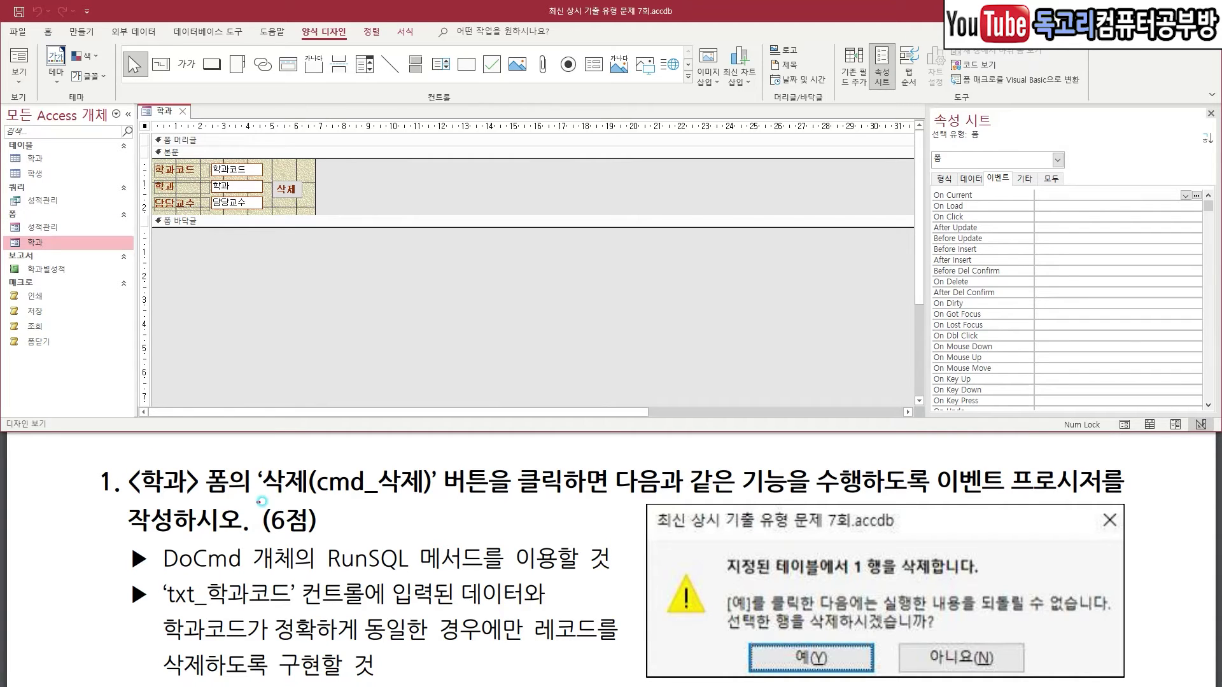
pyautogui.moveTo(259, 499); pyautogui.dragTo(497, 503)
pyautogui.moveTo(671, 453); pyautogui.dragTo(712, 444)
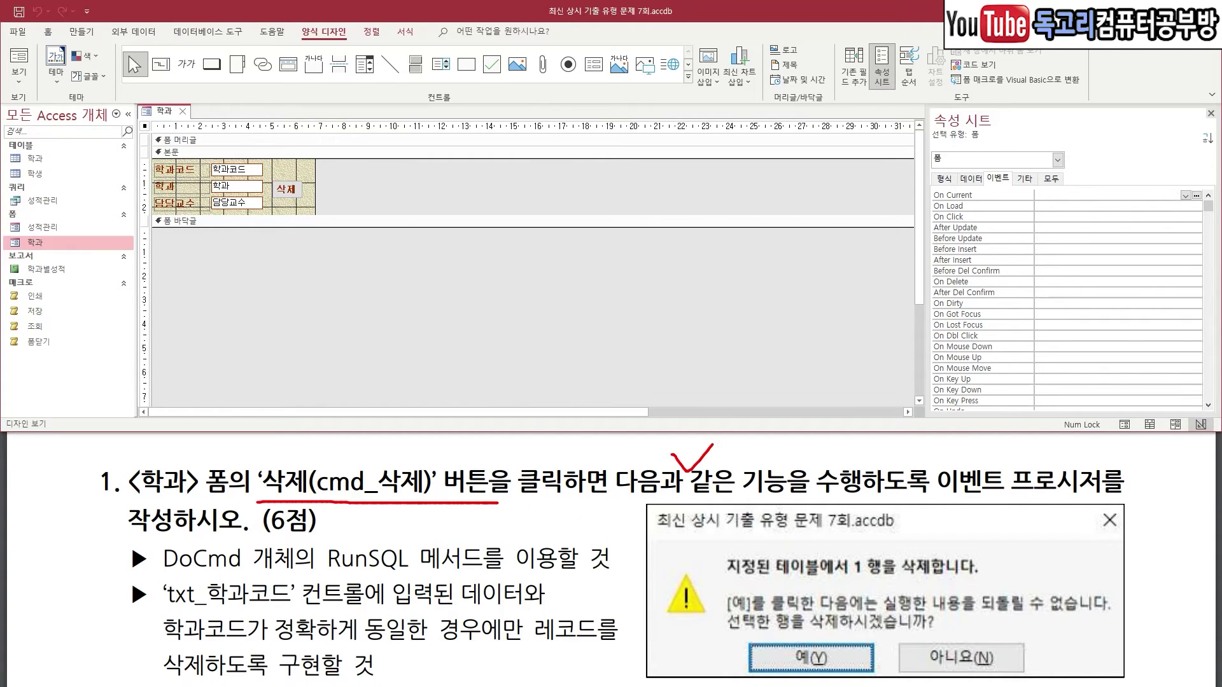
pyautogui.moveTo(992, 451); pyautogui.dragTo(1024, 443)
pyautogui.moveTo(177, 578); pyautogui.dragTo(391, 577)
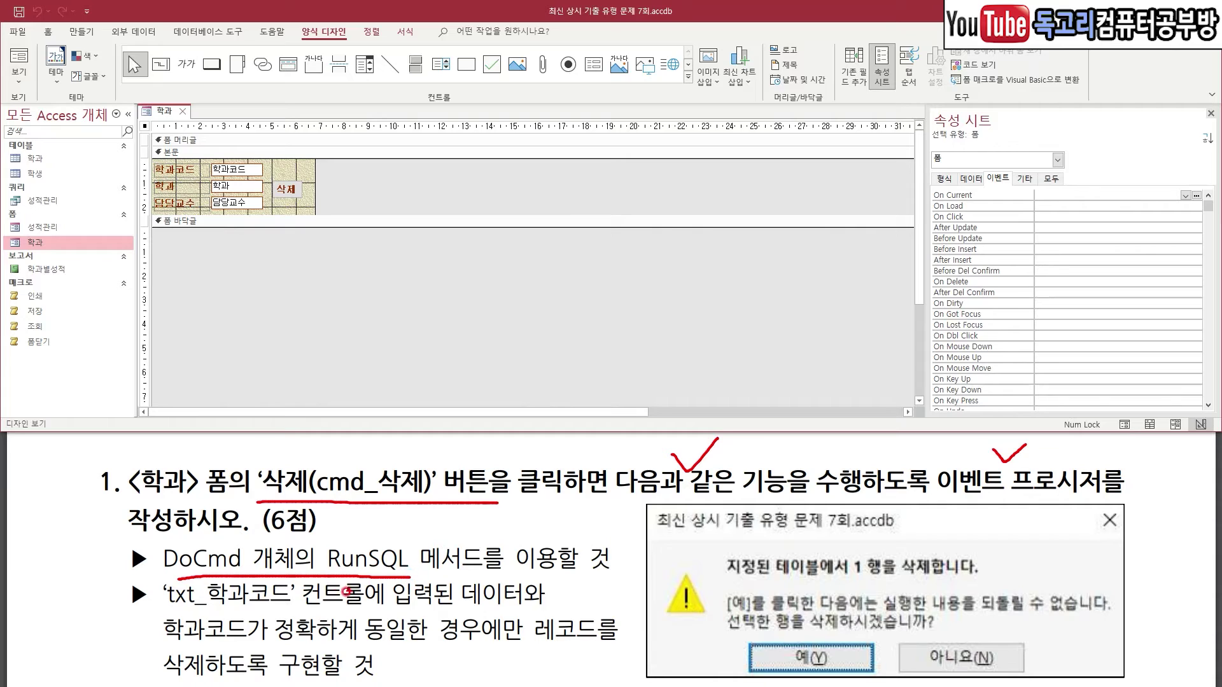
pyautogui.moveTo(166, 609); pyautogui.dragTo(286, 609)
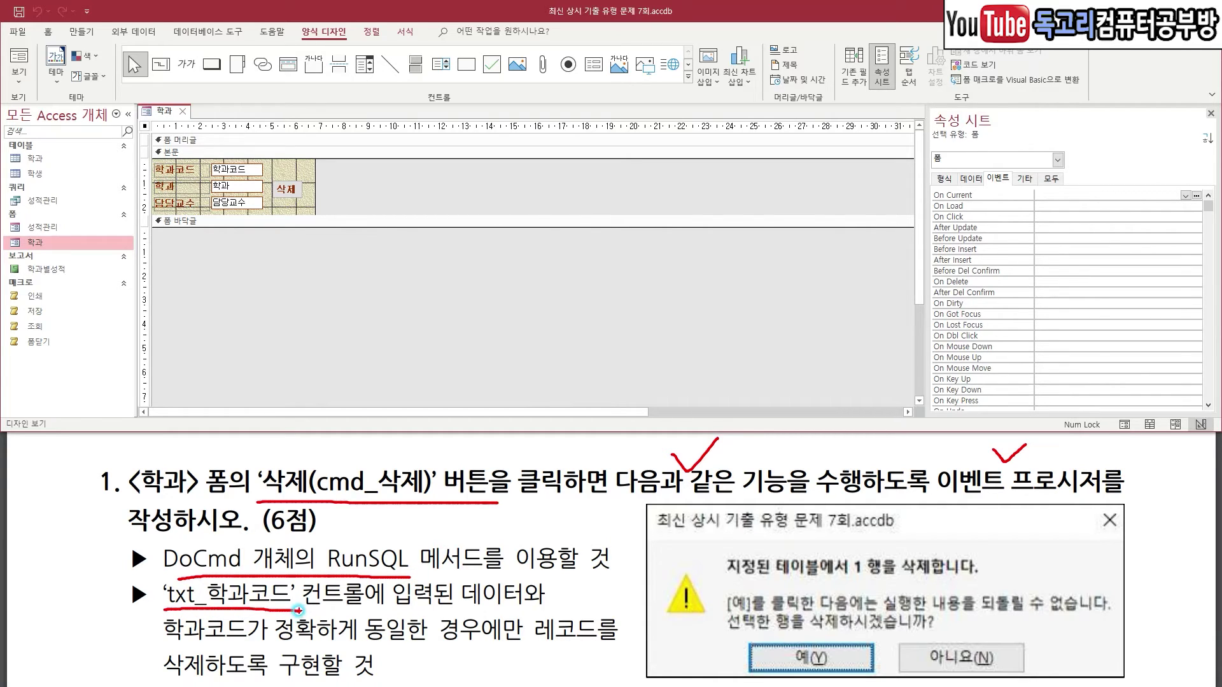
pyautogui.moveTo(140, 651); pyautogui.dragTo(644, 647)
pyautogui.moveTo(186, 679); pyautogui.dragTo(318, 678)
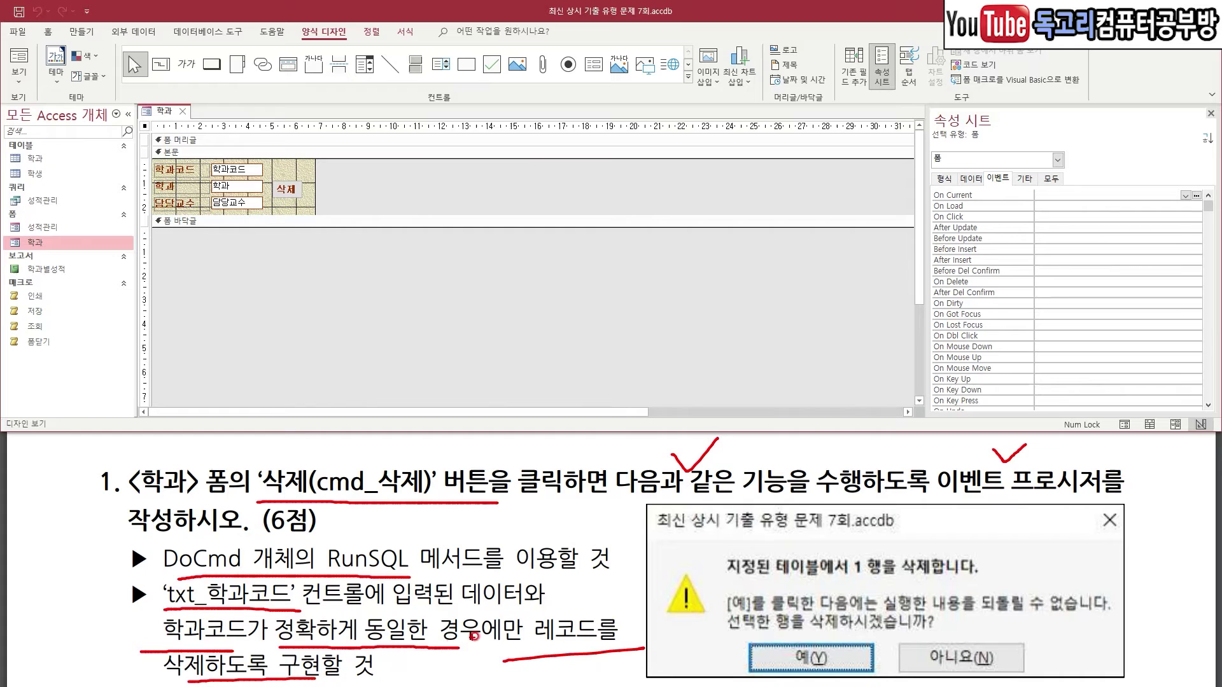
pyautogui.press('Escape')
# - Create a Click event procedure for the cmd_삭제 button on the 학과 form using the code builder
pyautogui.click(285, 187)
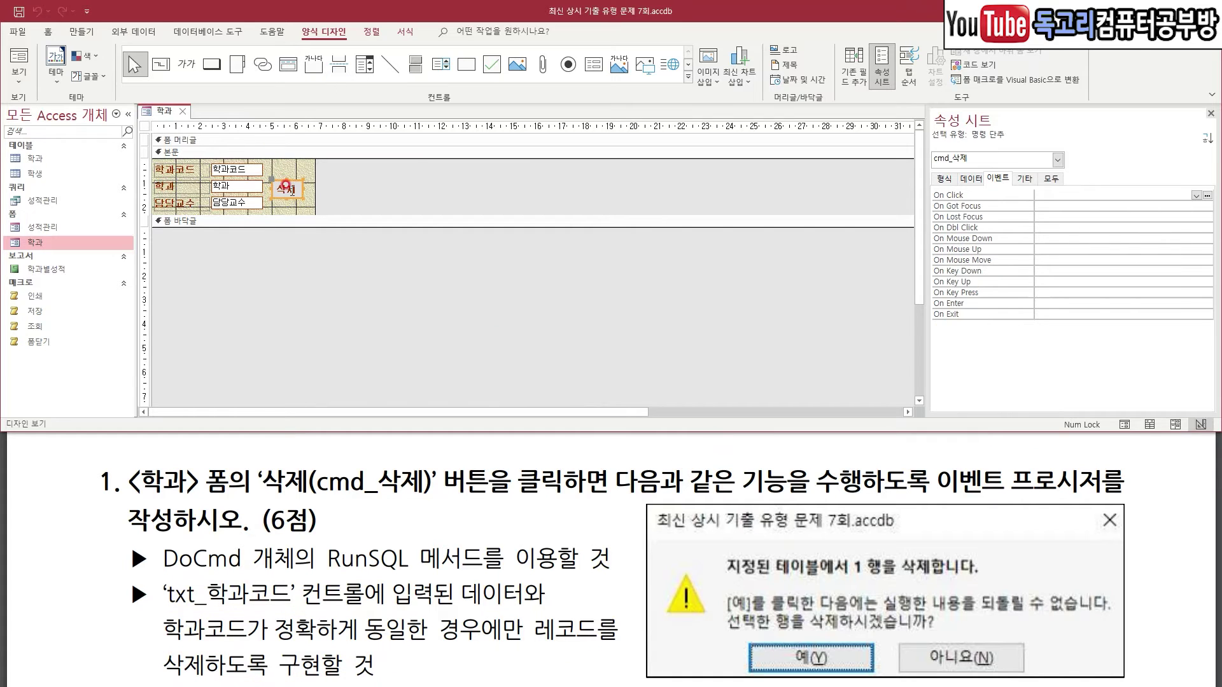
pyautogui.rightClick(286, 187)
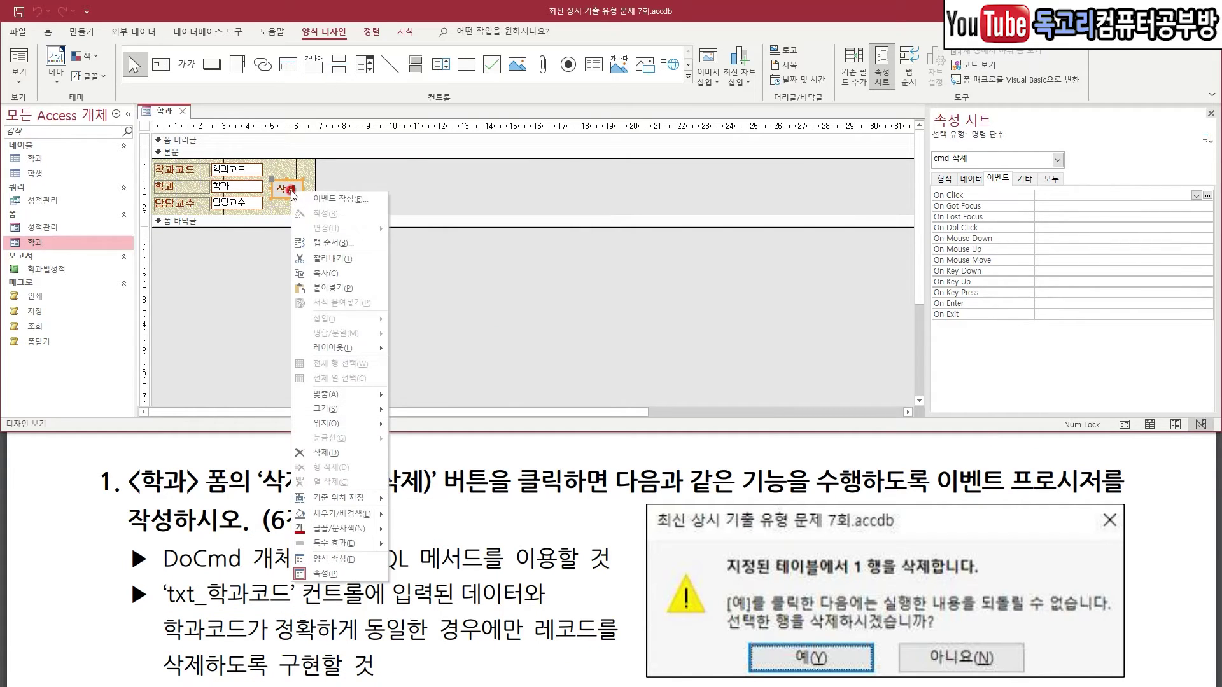
pyautogui.click(339, 199)
pyautogui.click(551, 120)
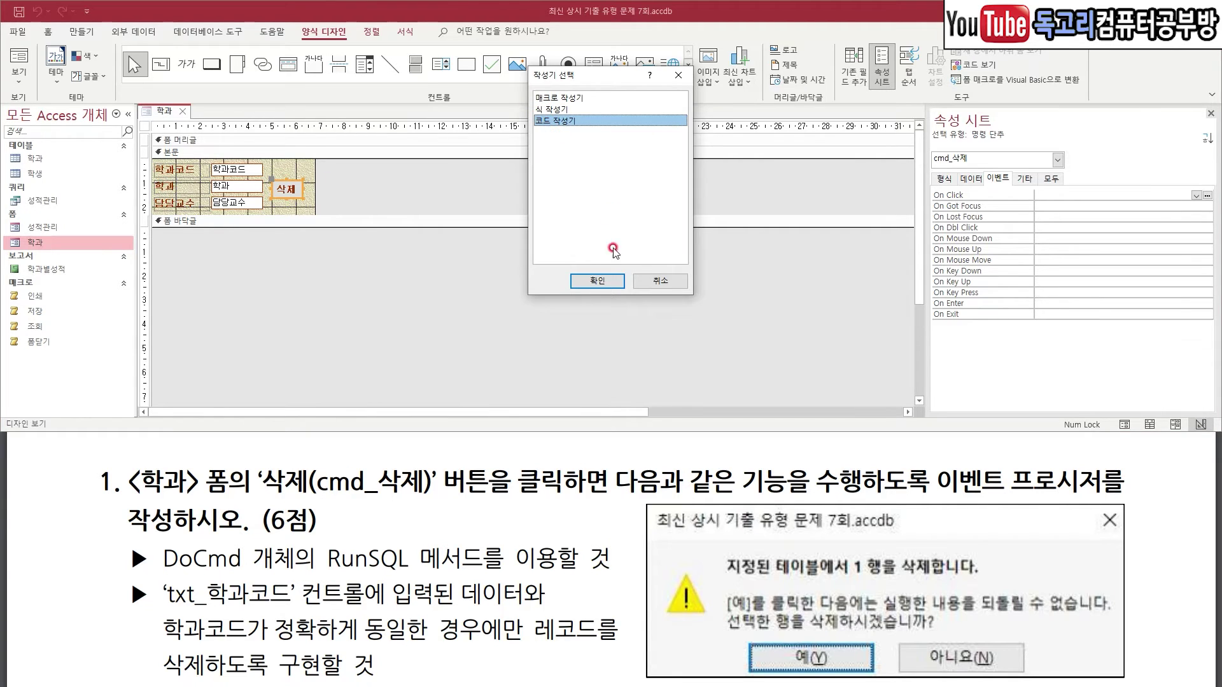
pyautogui.click(609, 280)
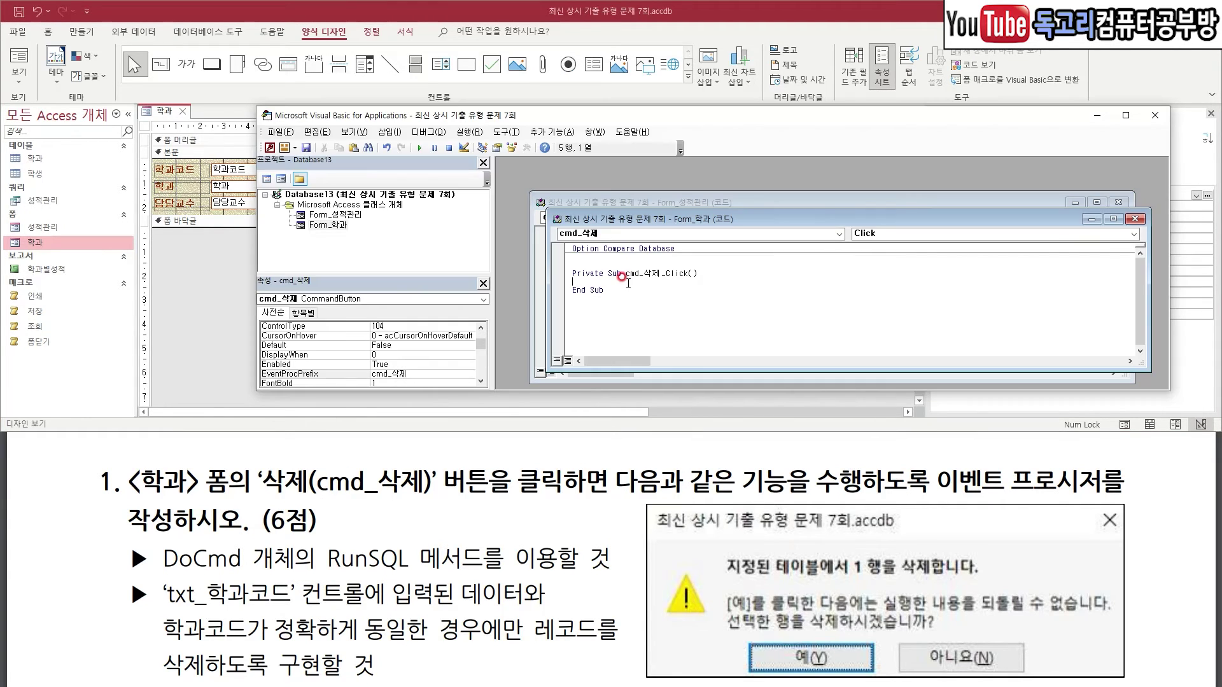
# - Write the procedure statement DoCmd.RunSQL "delete * FROM 학과 WHERE 학과코드 = '" & txt_학과코드 & "'"
pyautogui.write('doc')
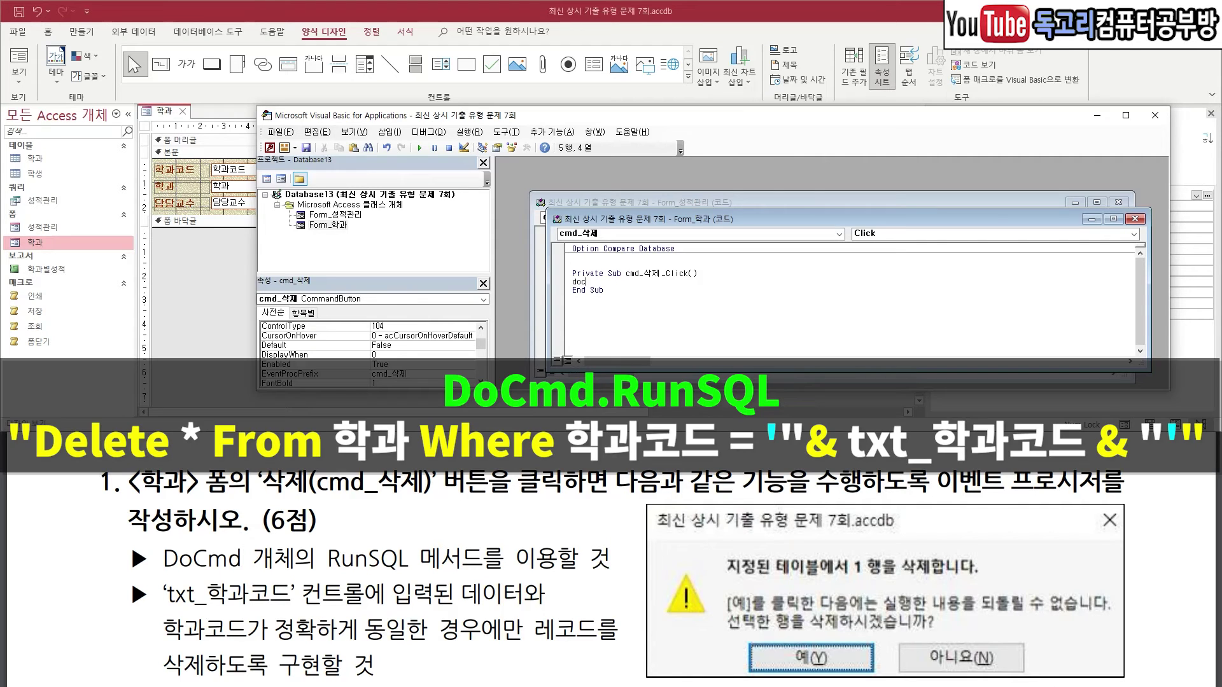
pyautogui.write('md.r')
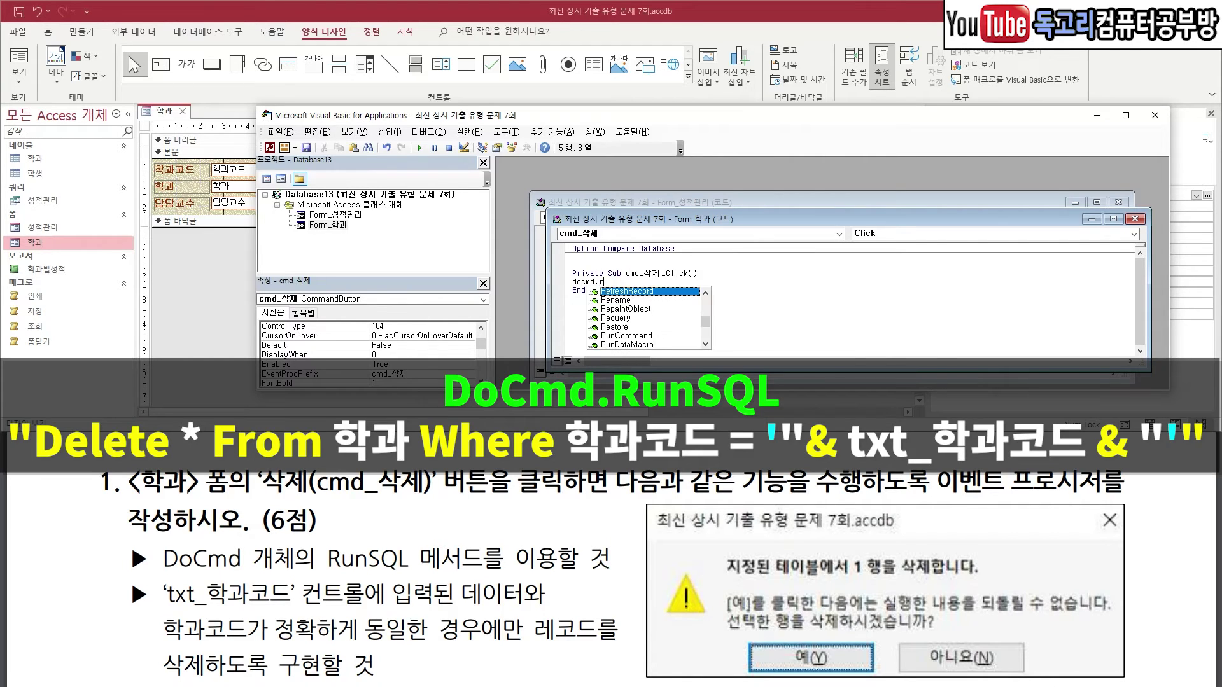
pyautogui.write('u')
pyautogui.press('Down')
pyautogui.press('Down')
pyautogui.press('Down')
pyautogui.press('Down')
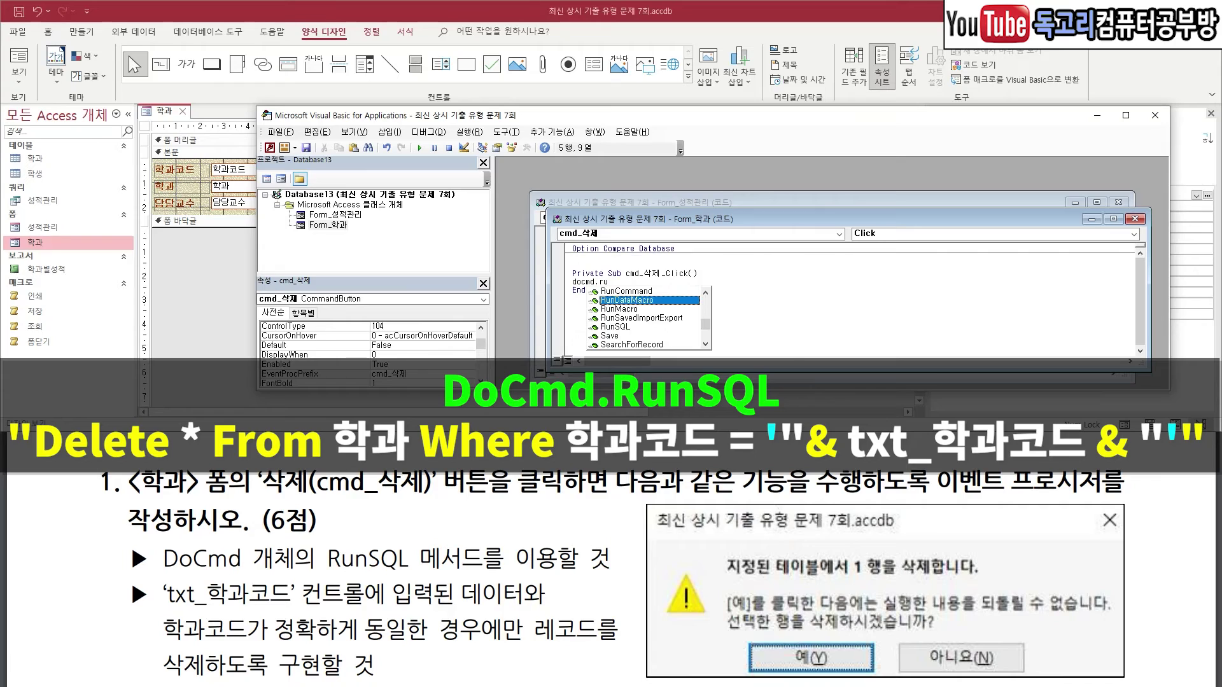
pyautogui.press('Tab')
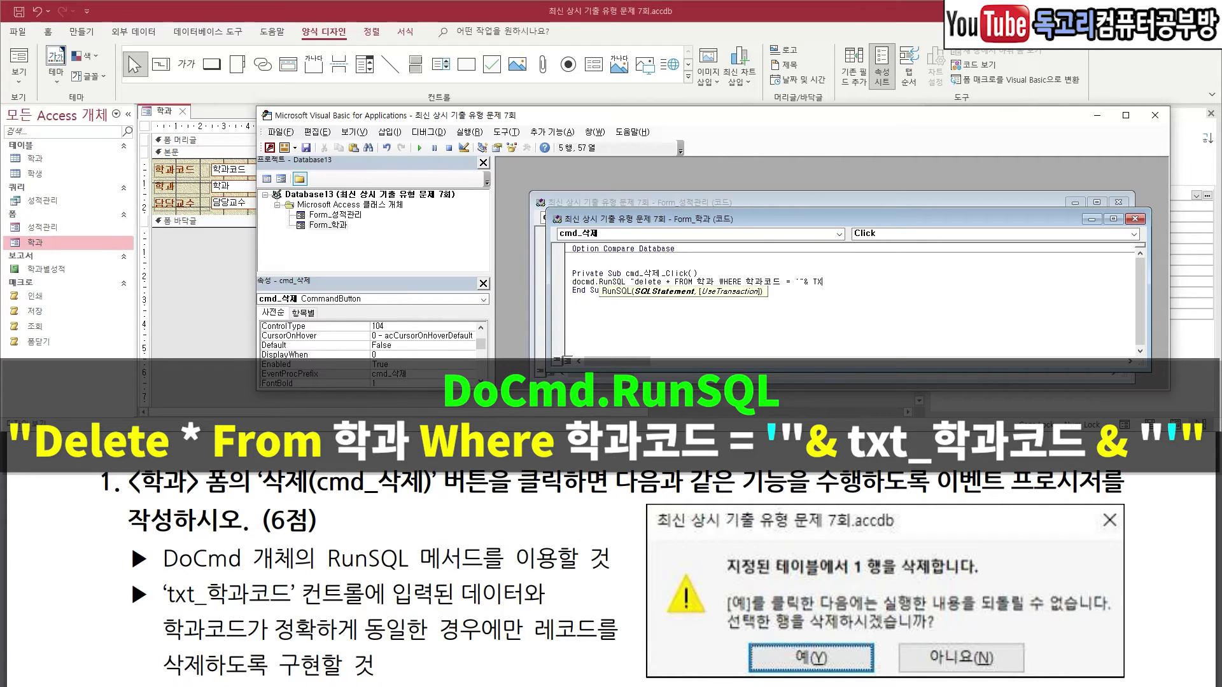
pyautogui.write('TXT_학과코드 &"')
pyautogui.press('Return')
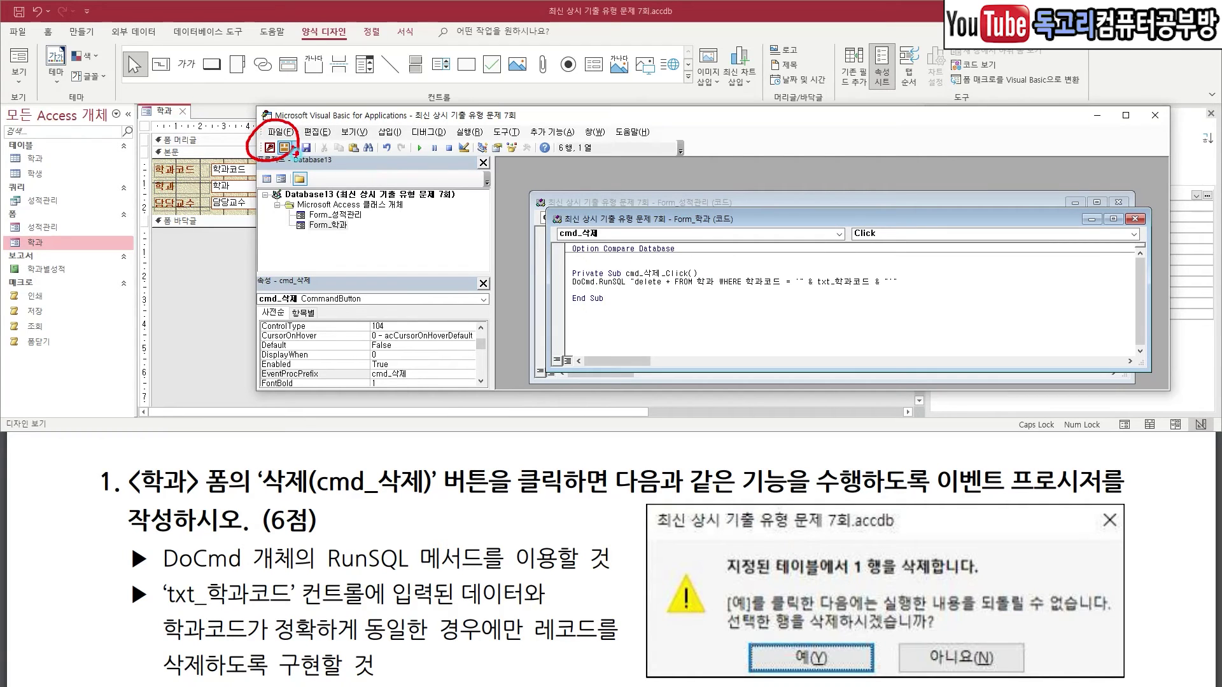
# - Return from the code editor to the 학과 form, run 삭제 on record 0145 in form view and confirm the deletion
pyautogui.click(274, 150)
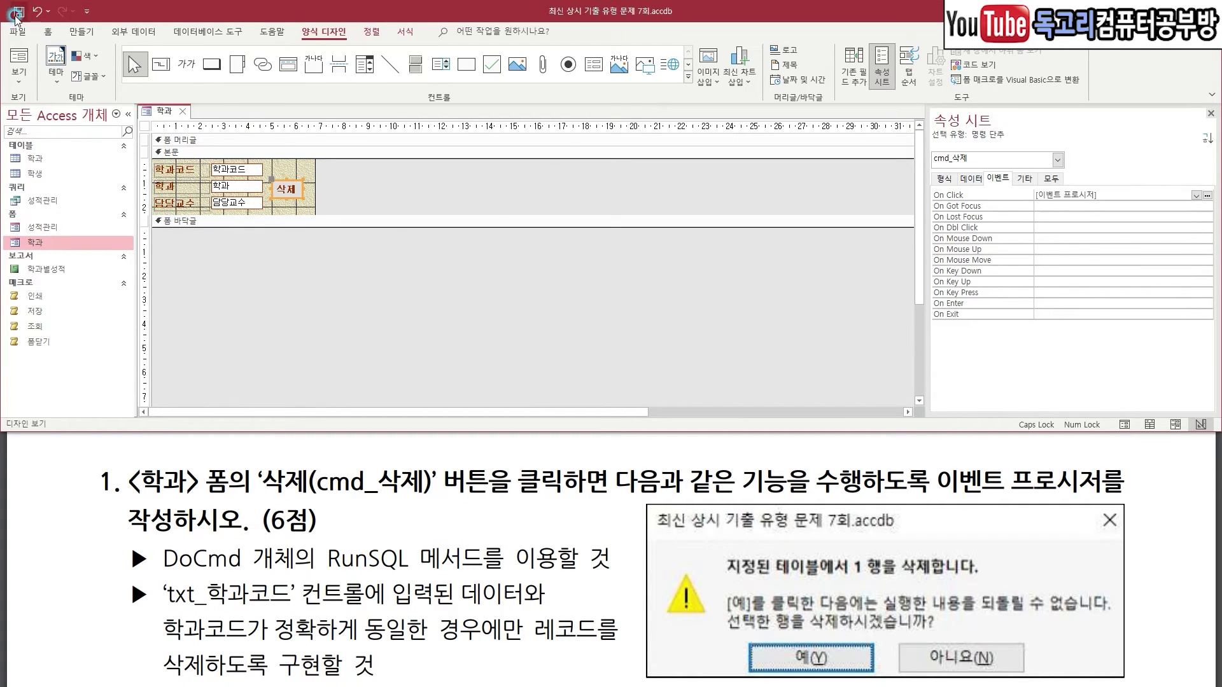
pyautogui.click(17, 59)
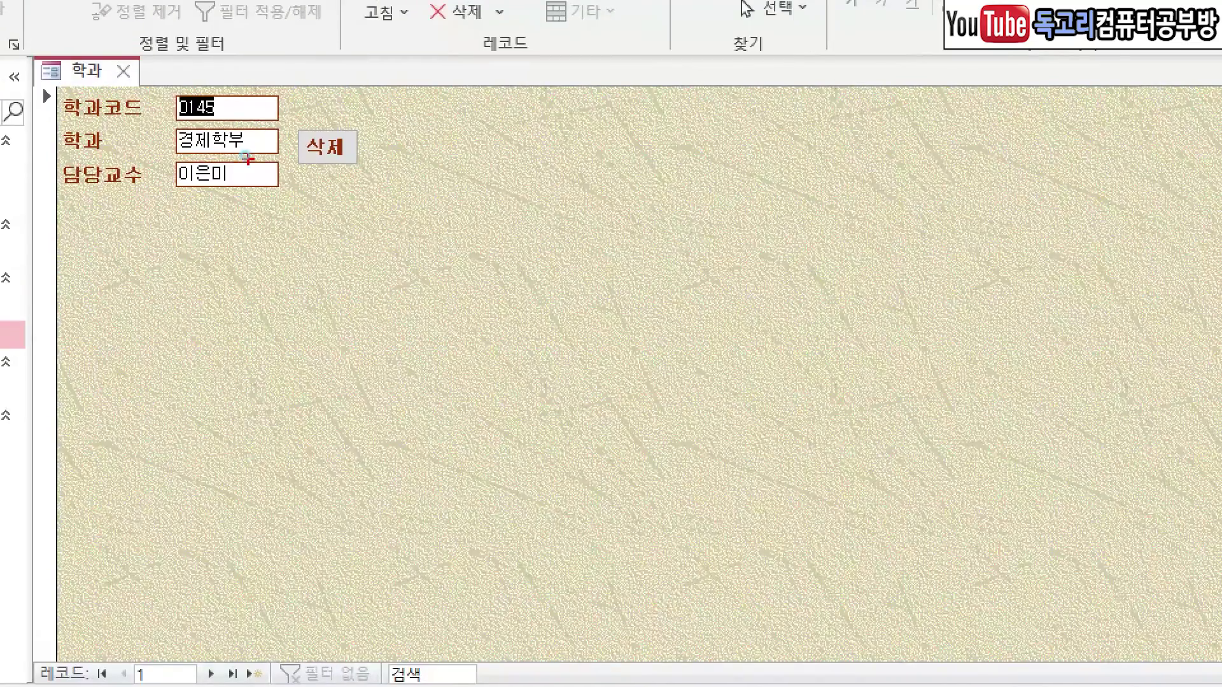
pyautogui.moveTo(247, 159); pyautogui.dragTo(234, 194)
pyautogui.moveTo(321, 173)
pyautogui.mouseDown()
pyautogui.moveTo(280, 114)
pyautogui.moveTo(382, 191)
pyautogui.moveTo(356, 187)
pyautogui.mouseUp()
pyautogui.click(331, 156)
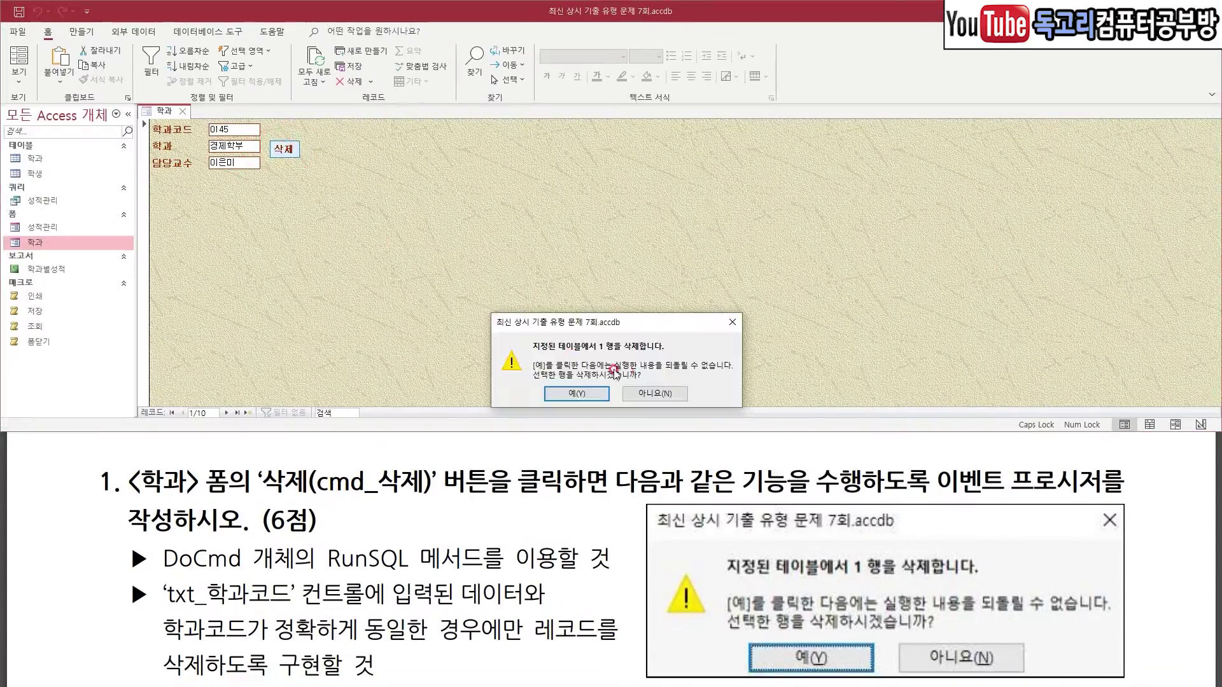
pyautogui.moveTo(572, 445); pyautogui.dragTo(610, 410)
pyautogui.click(590, 398)
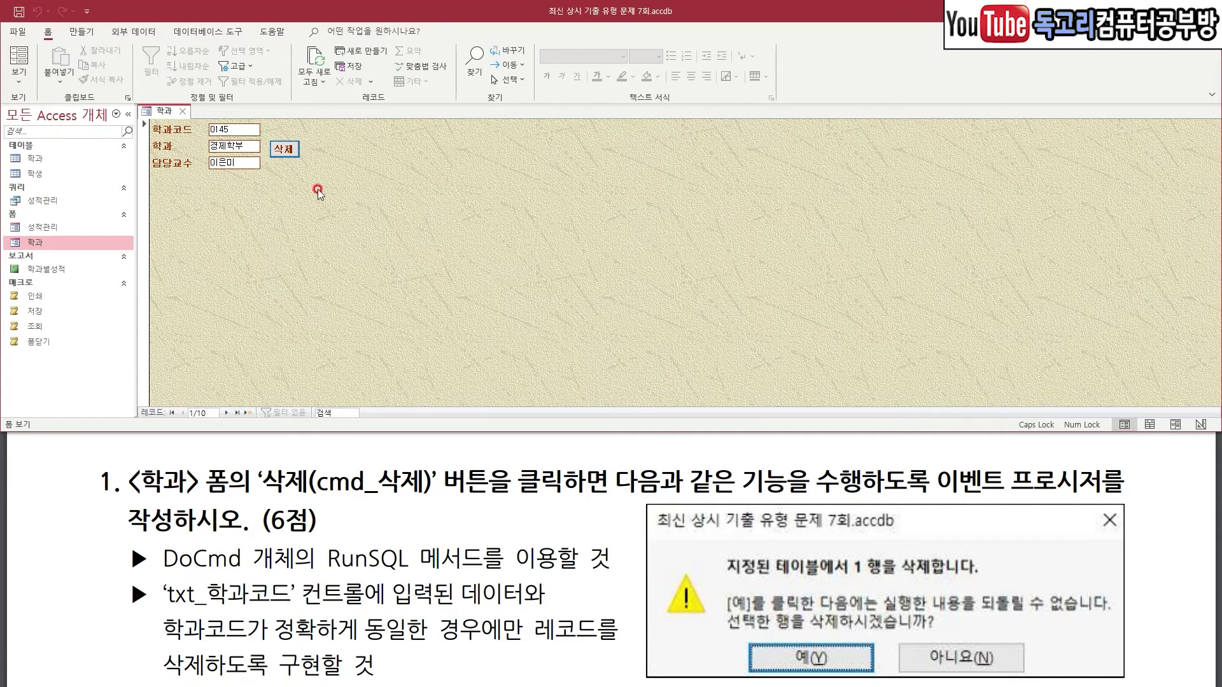
# - Close and reopen the 학과 form to check which record is shown first after the deletion
pyautogui.click(183, 111)
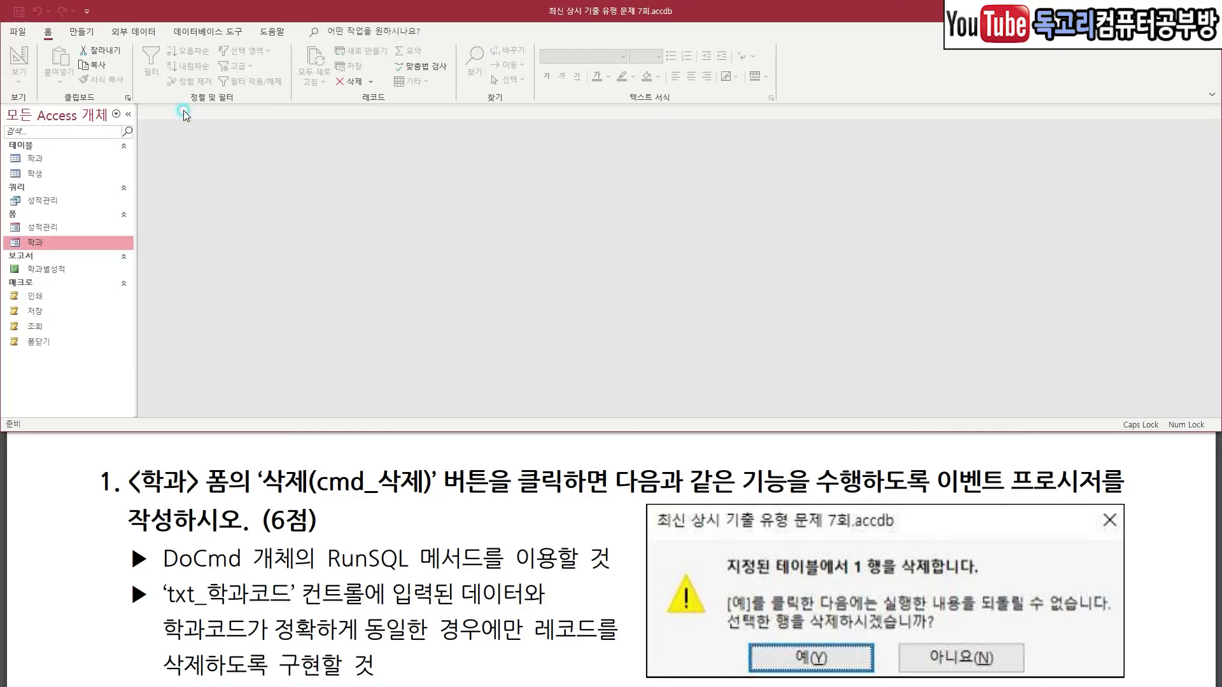
pyautogui.doubleClick(70, 243)
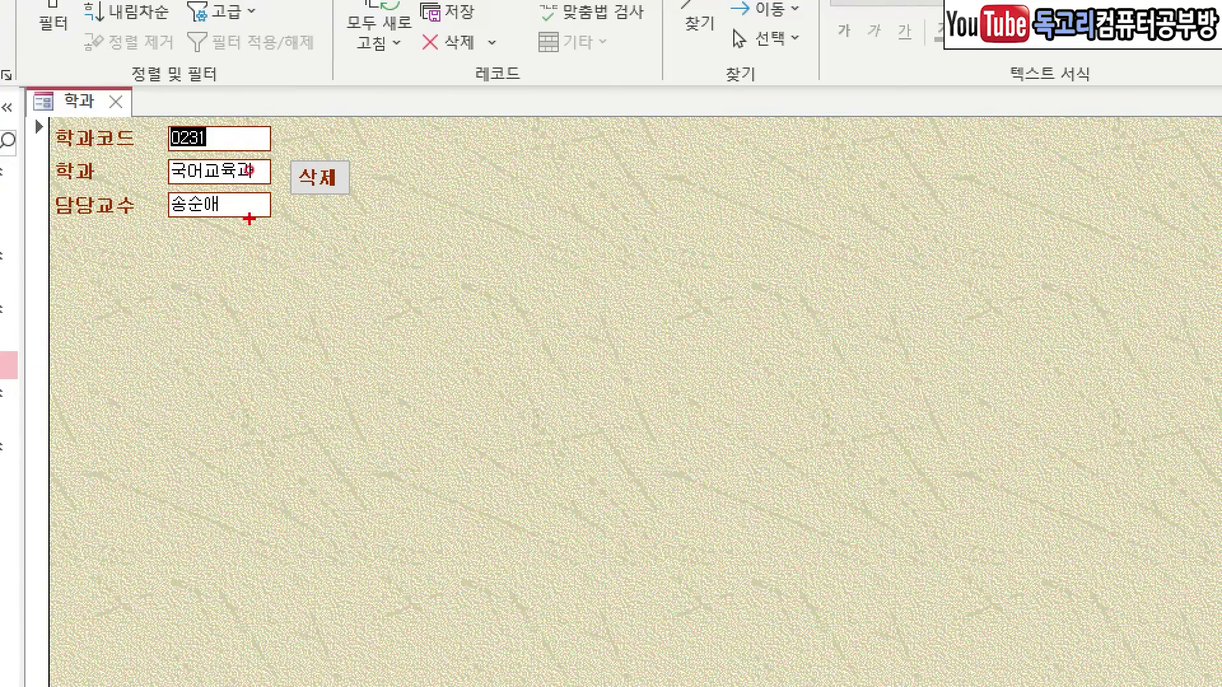
pyautogui.moveTo(108, 233)
pyautogui.mouseDown()
pyautogui.moveTo(264, 231)
pyautogui.moveTo(407, 155)
pyautogui.moveTo(412, 116)
pyautogui.mouseUp()
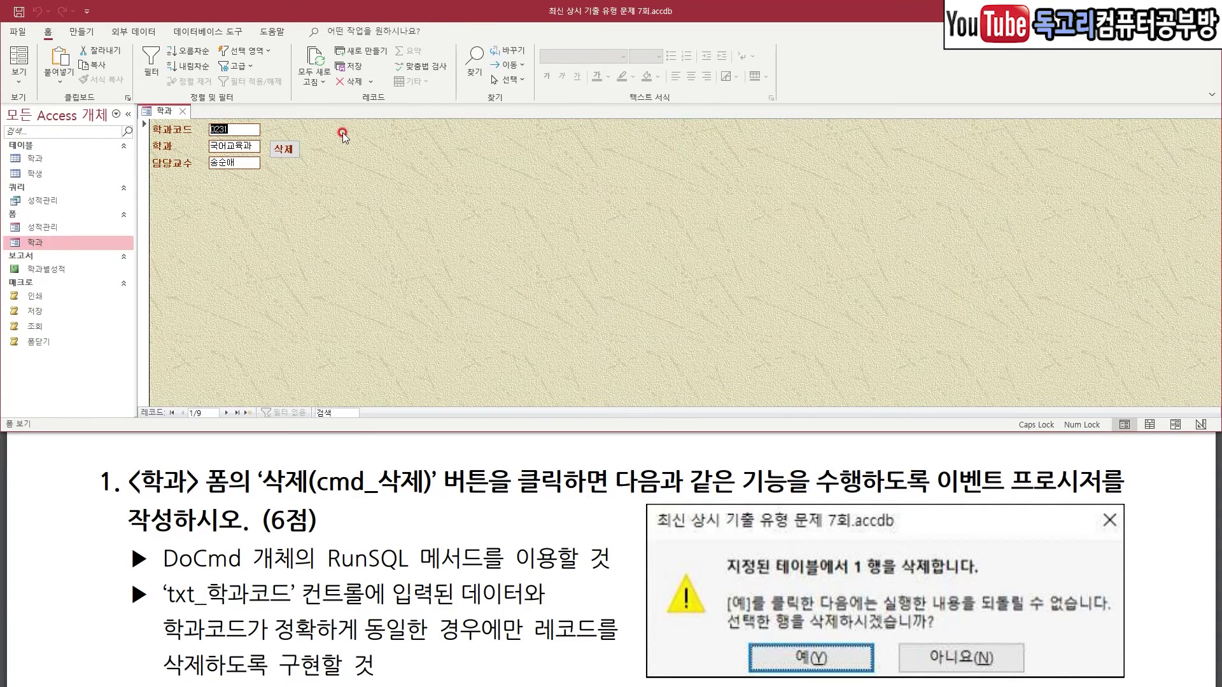
# - Test 삭제 on the 국어교육과 record, decline the deletion, dismiss the runtime error and close the 학과 form
pyautogui.click(284, 148)
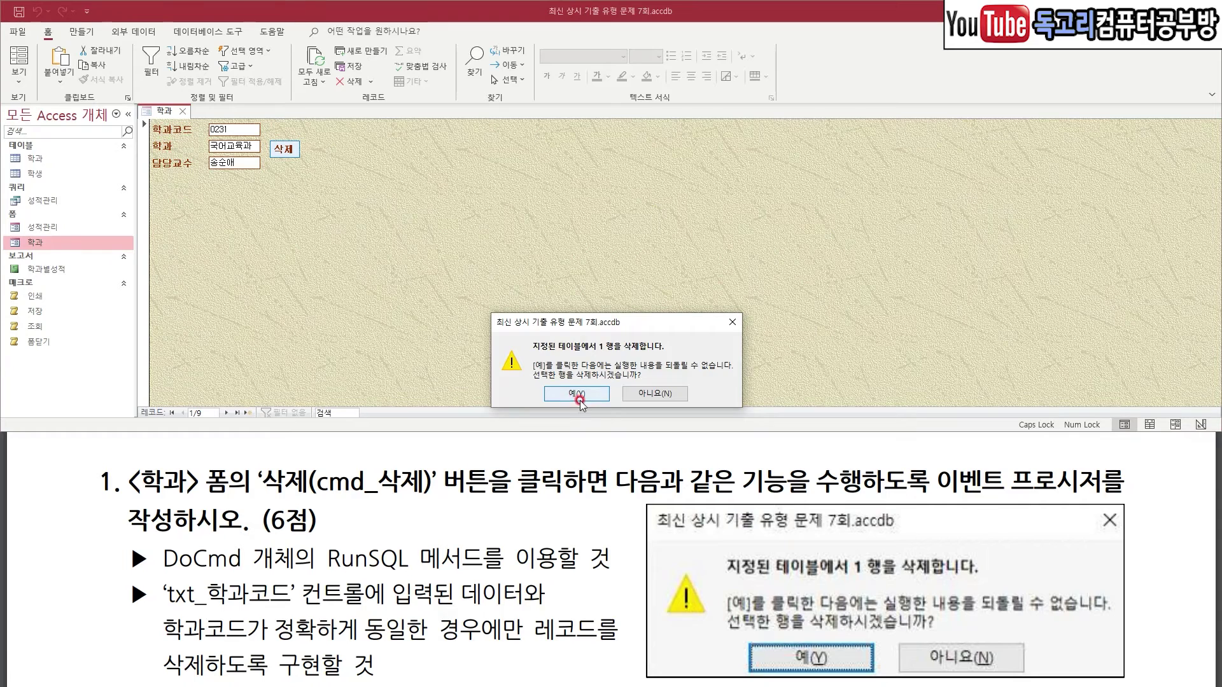
pyautogui.moveTo(598, 324); pyautogui.dragTo(555, 250)
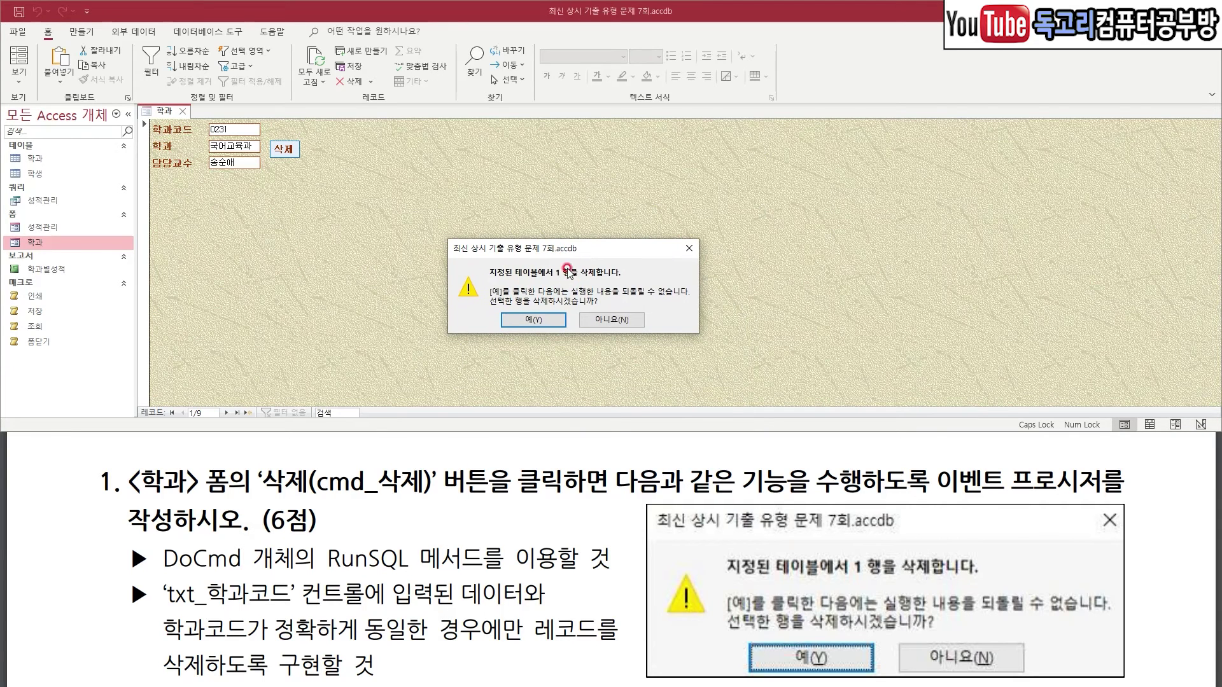
pyautogui.click(625, 321)
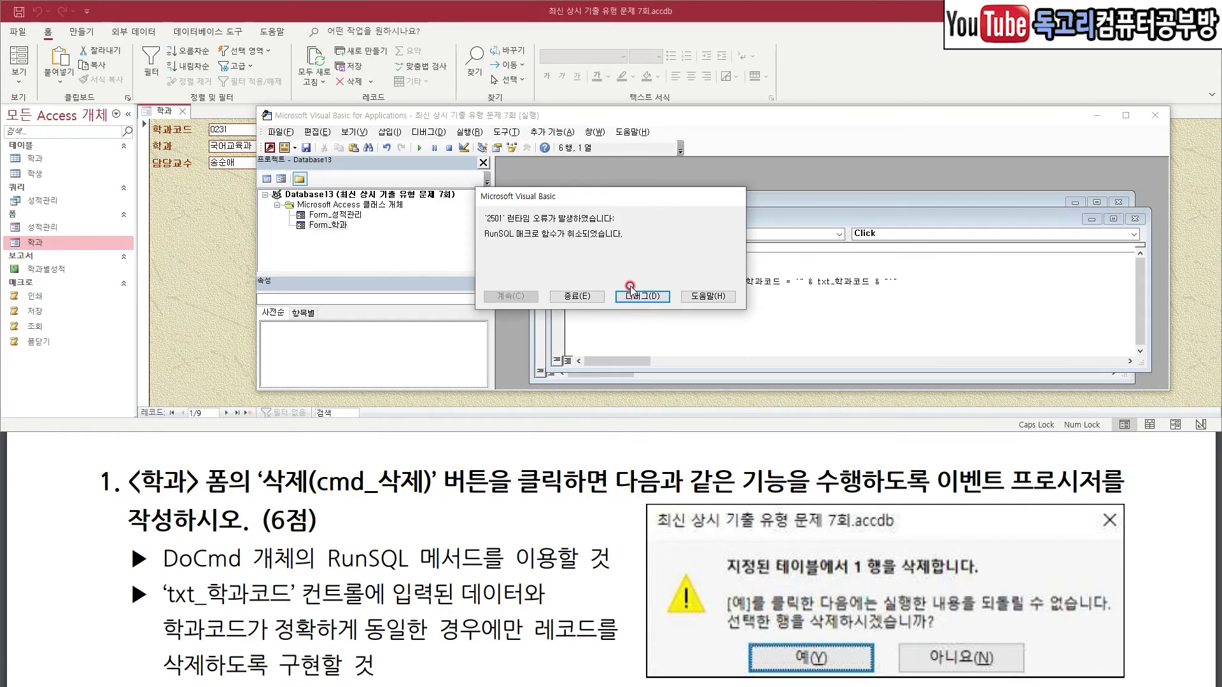
pyautogui.click(284, 148)
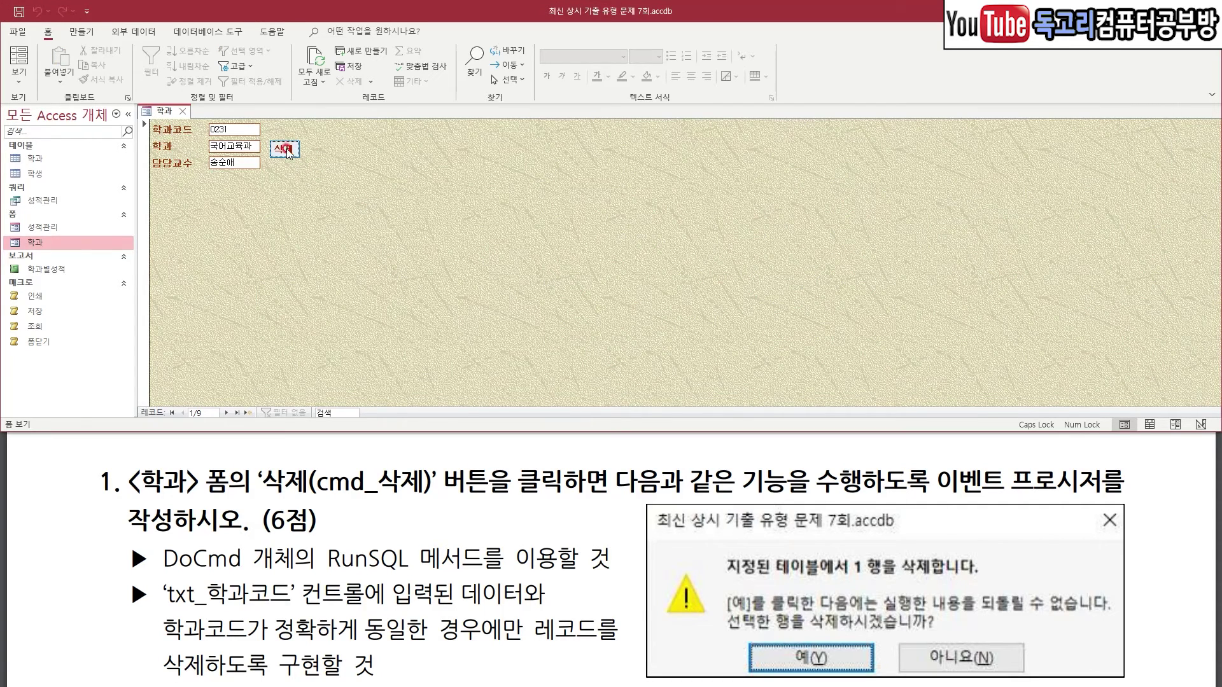
pyautogui.click(186, 111)
pyautogui.click(231, 181)
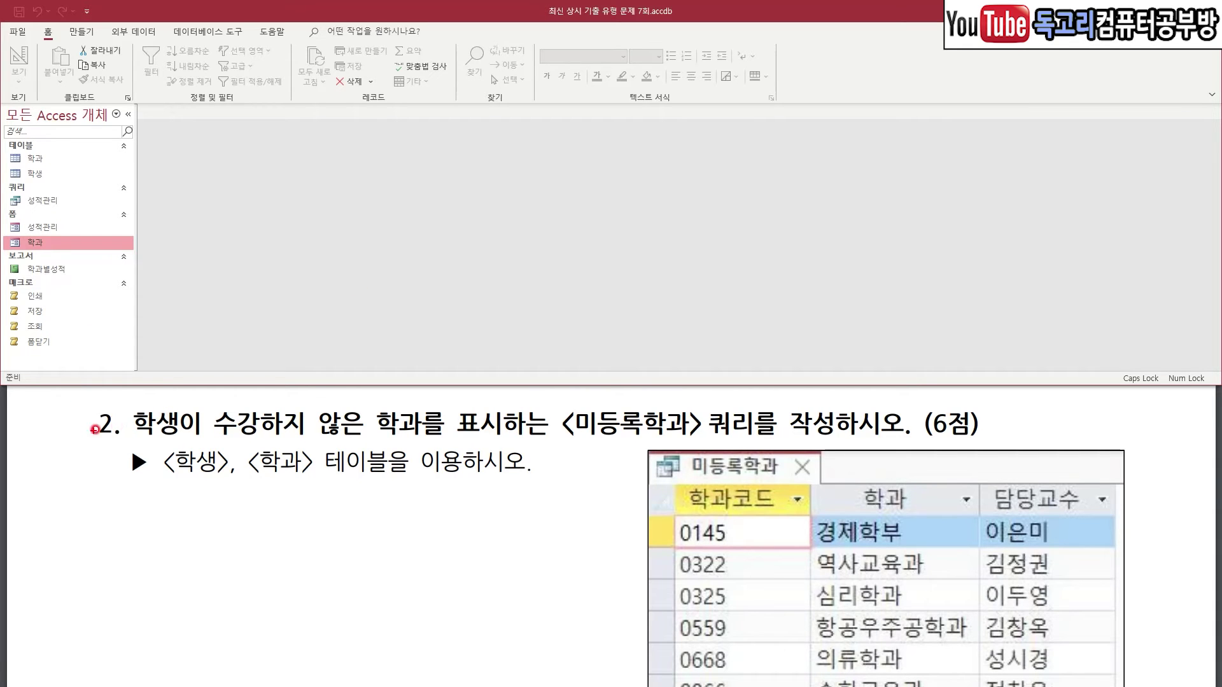
# - Create a new query in design view and add the 학과 and 학생 tables to it
pyautogui.moveTo(142, 397); pyautogui.dragTo(719, 403)
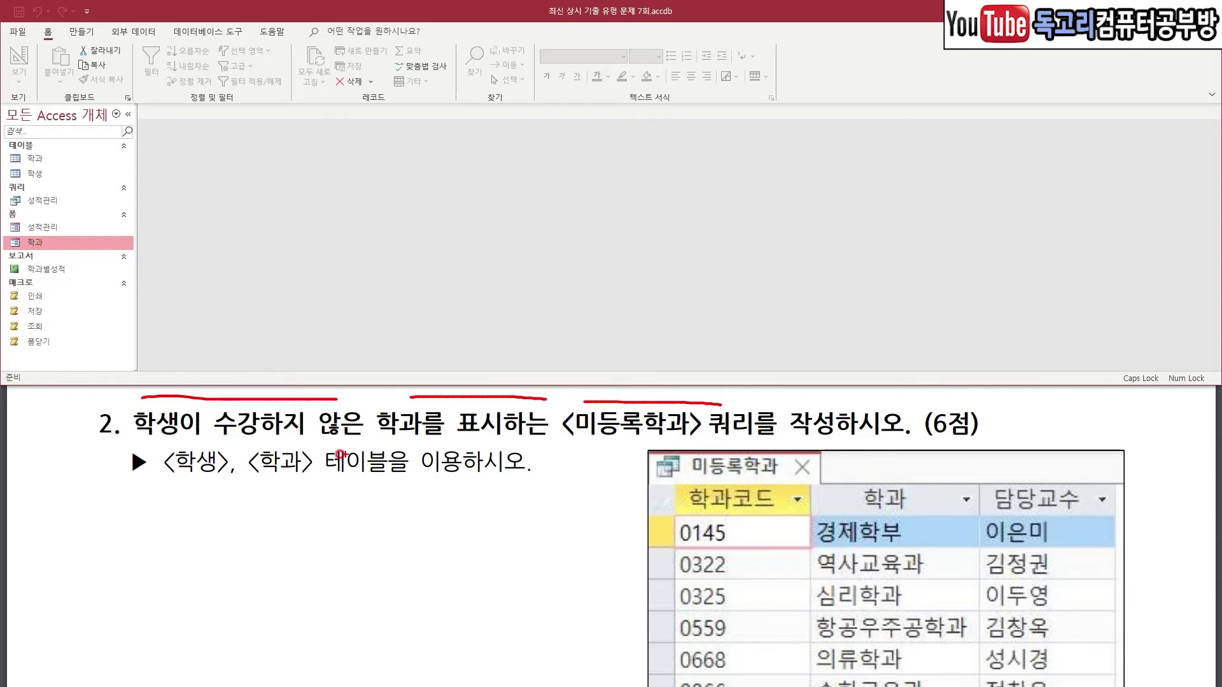
pyautogui.press('Escape')
pyautogui.click(89, 36)
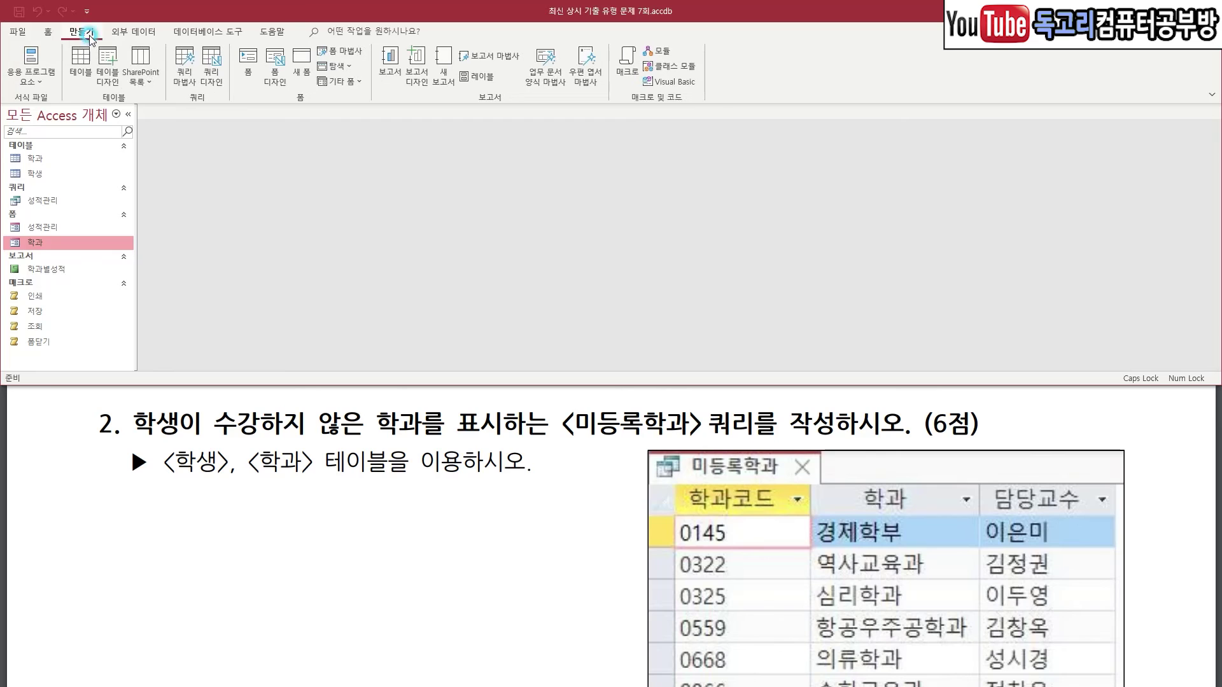
pyautogui.click(194, 60)
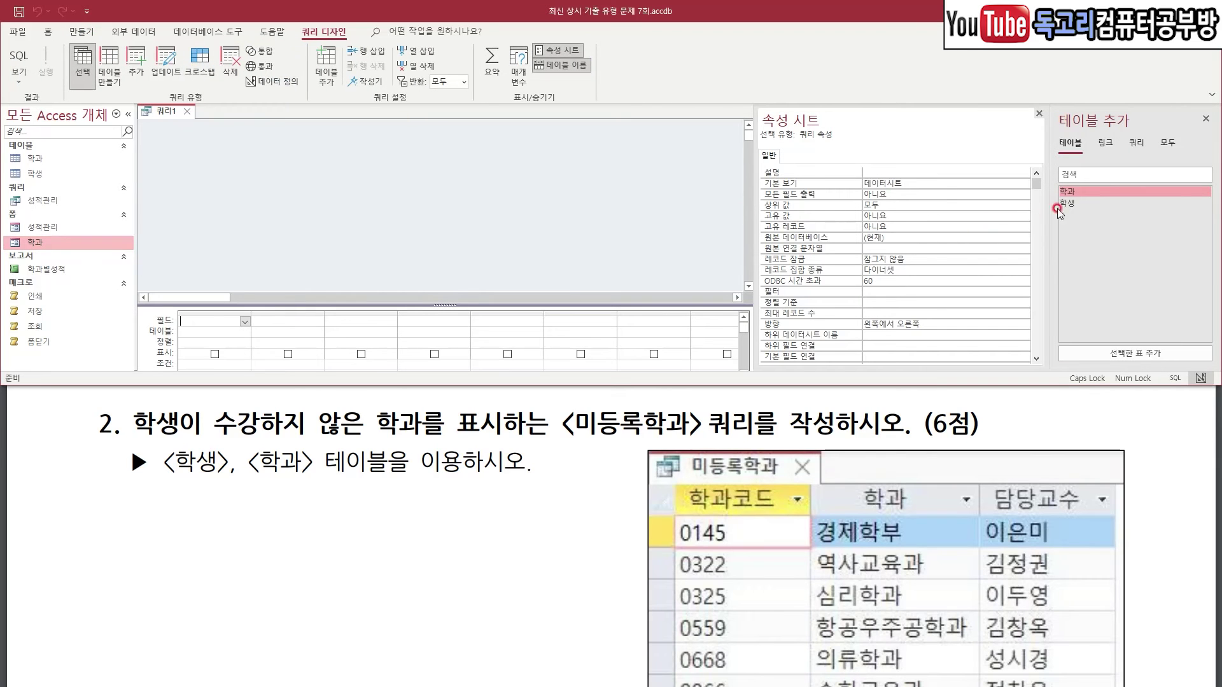
pyautogui.doubleClick(1076, 192)
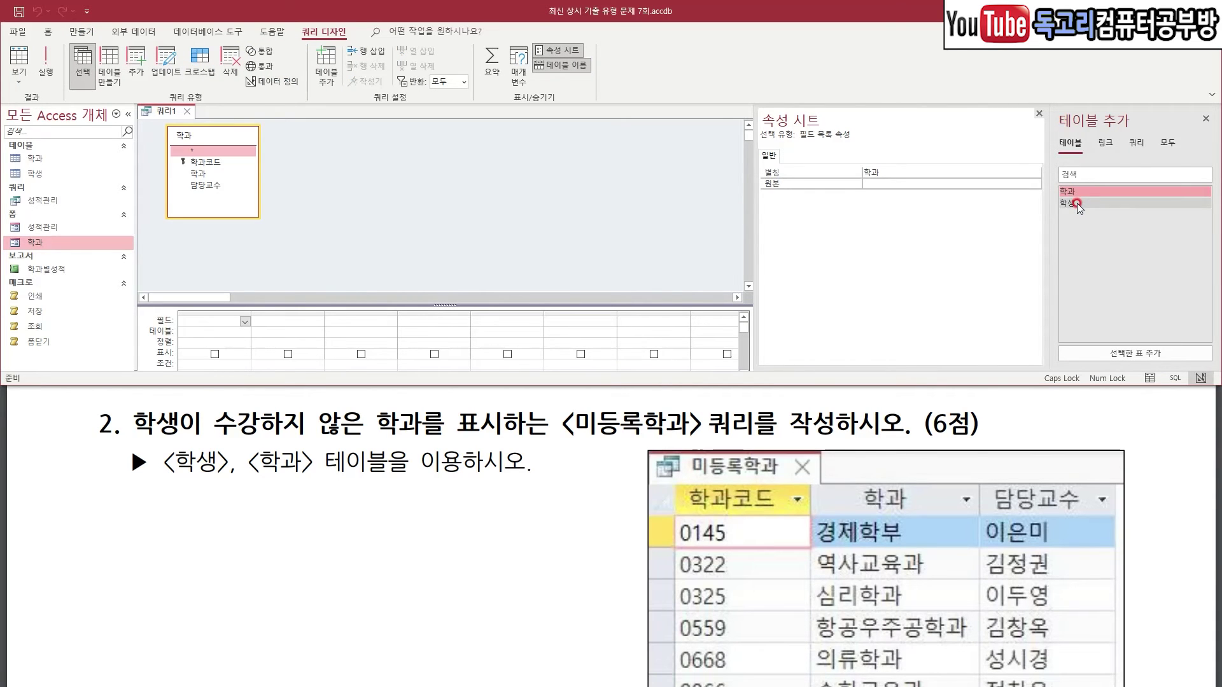
pyautogui.doubleClick(1076, 203)
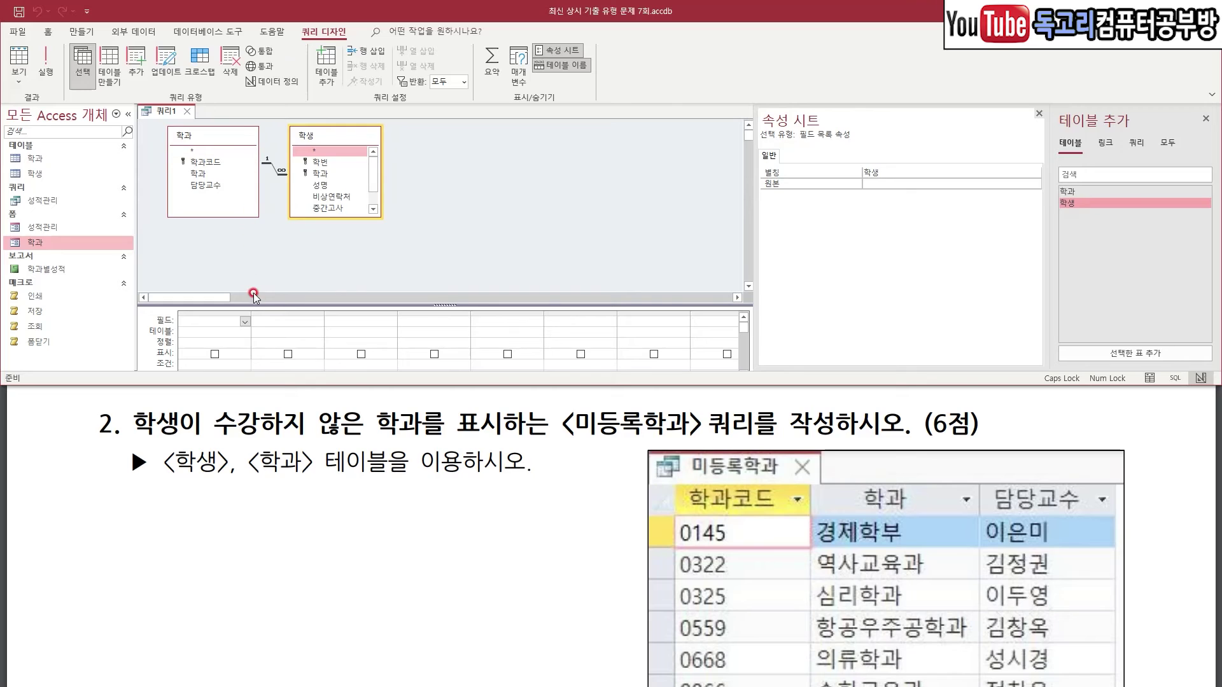
# - Add the 학과코드, 학과 and 담당교수 fields of the 학과 table to the query grid
pyautogui.moveTo(270, 308); pyautogui.dragTo(267, 262)
pyautogui.moveTo(712, 518)
pyautogui.mouseDown()
pyautogui.moveTo(1092, 522)
pyautogui.moveTo(890, 460)
pyautogui.moveTo(655, 505)
pyautogui.moveTo(712, 525)
pyautogui.mouseUp()
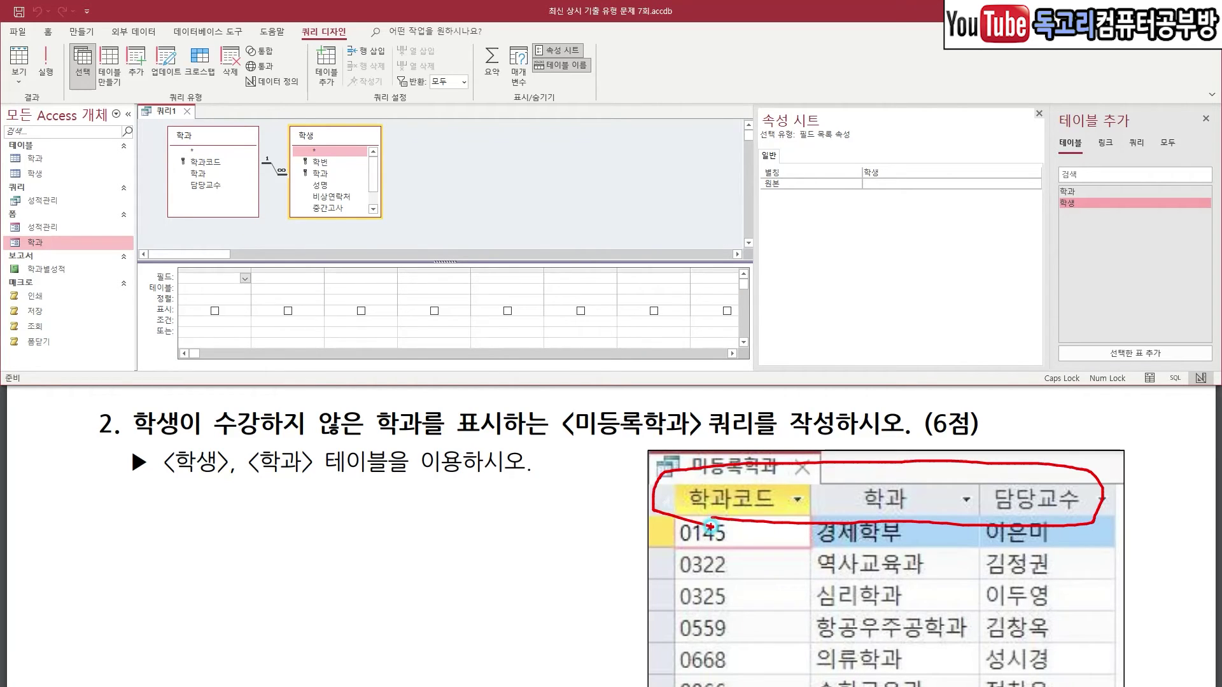
pyautogui.click(202, 163)
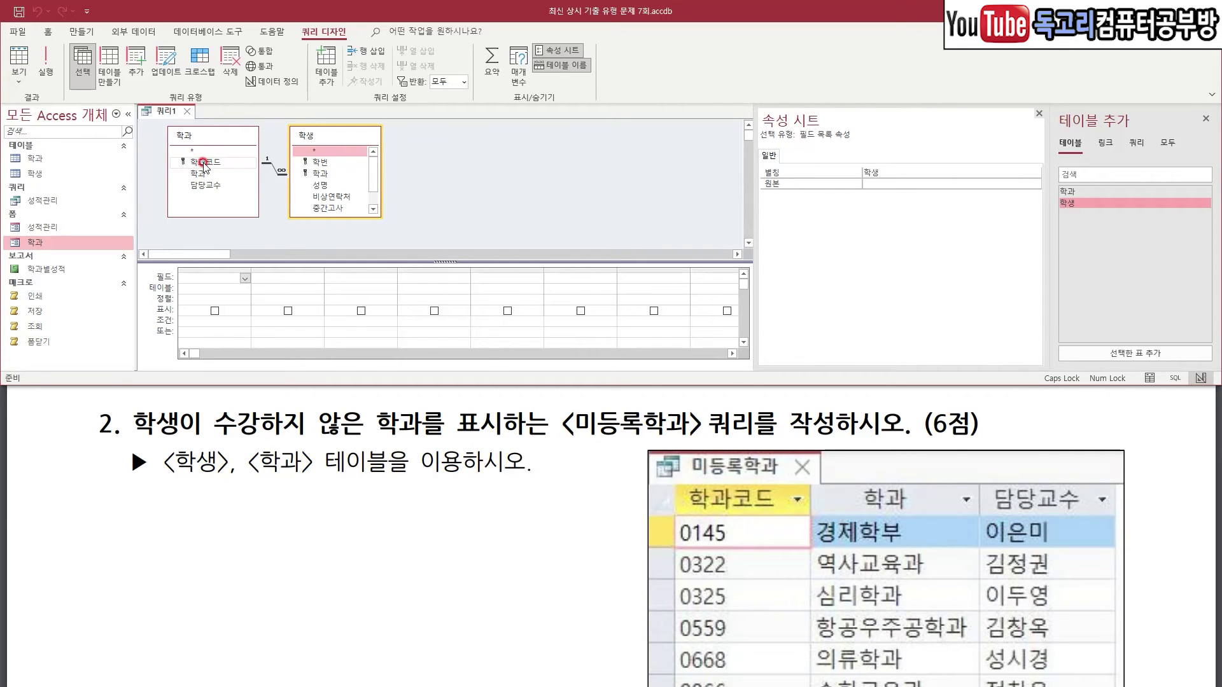
pyautogui.doubleClick(204, 164)
pyautogui.click(204, 174)
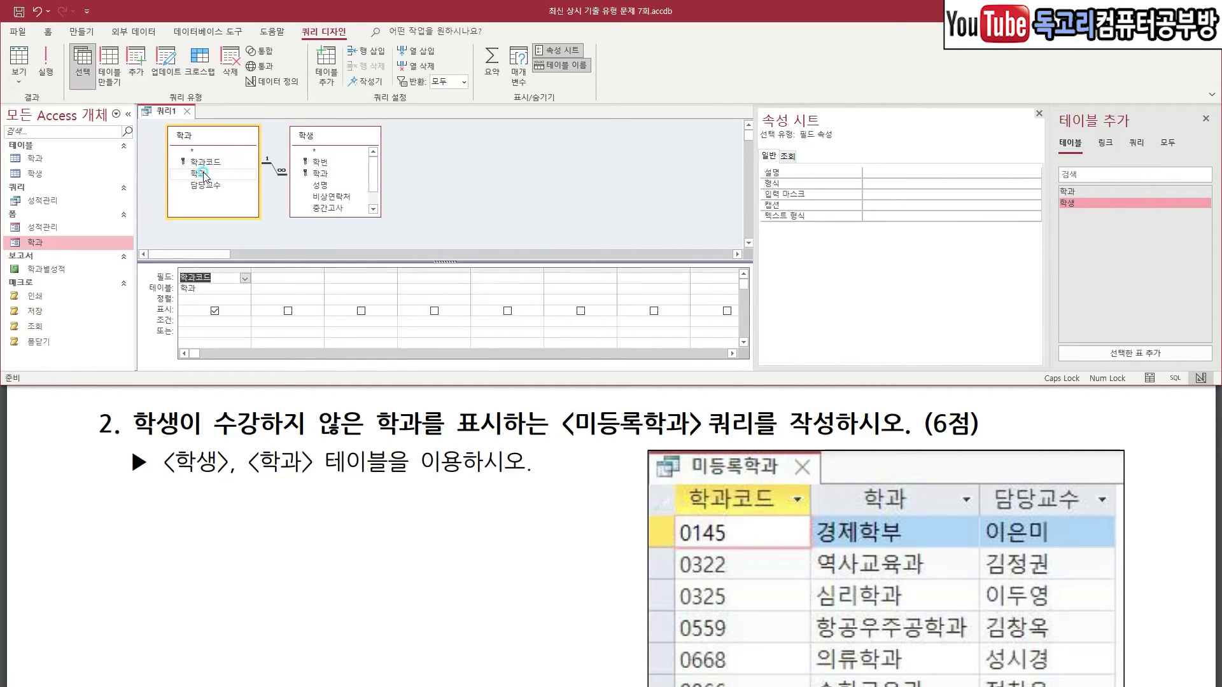
pyautogui.doubleClick(204, 174)
pyautogui.click(212, 185)
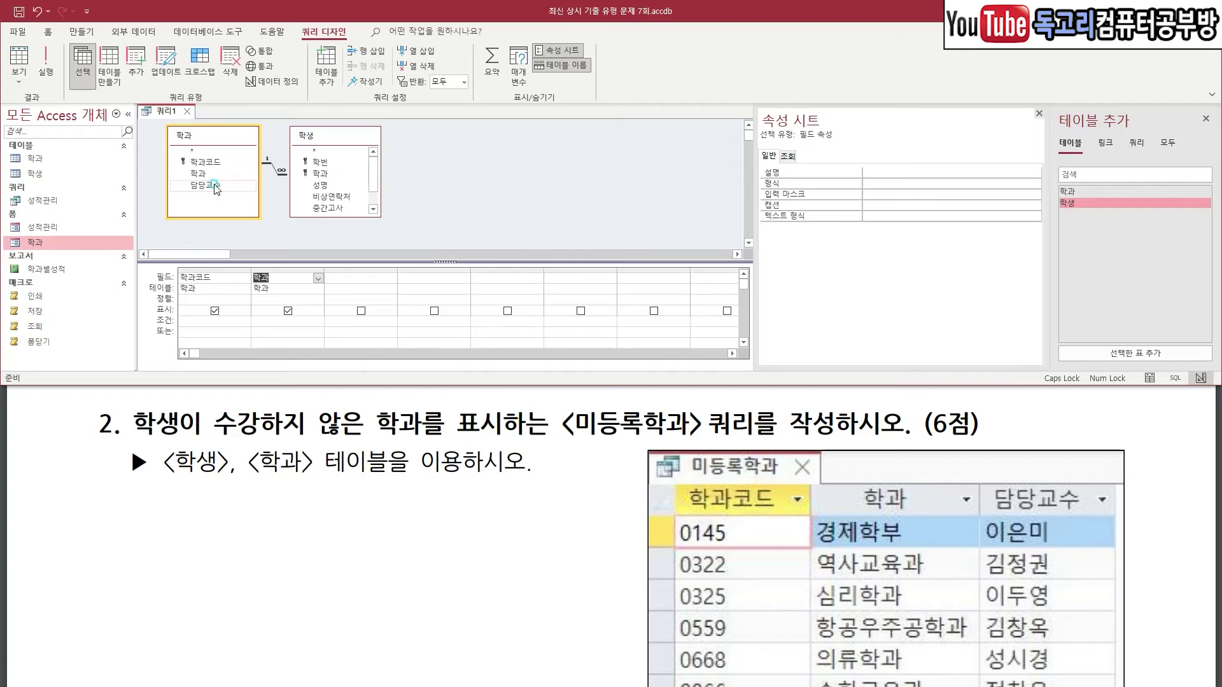
pyautogui.doubleClick(215, 185)
pyautogui.click(335, 273)
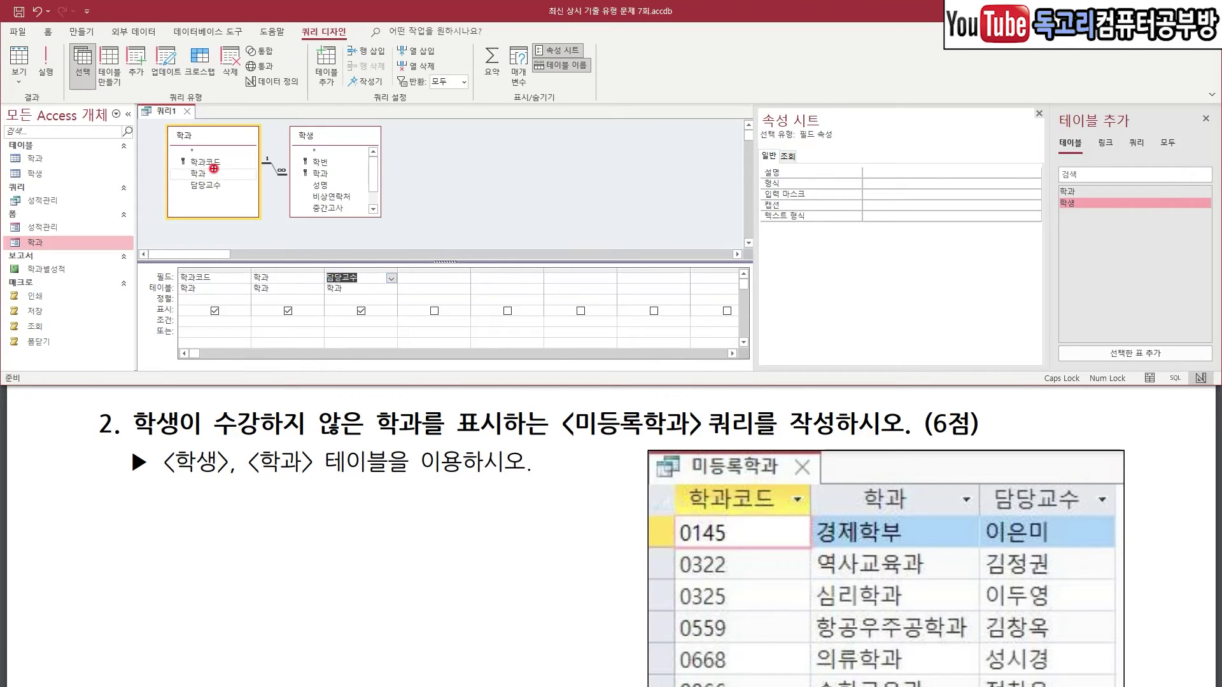
# - Set the 학과코드 criterion to NOT IN(SELECT 학과 FROM 학생) in the expression builder and widen its column to fit
pyautogui.moveTo(173, 170)
pyautogui.mouseDown()
pyautogui.moveTo(368, 186)
pyautogui.moveTo(186, 150)
pyautogui.moveTo(180, 172)
pyautogui.mouseUp()
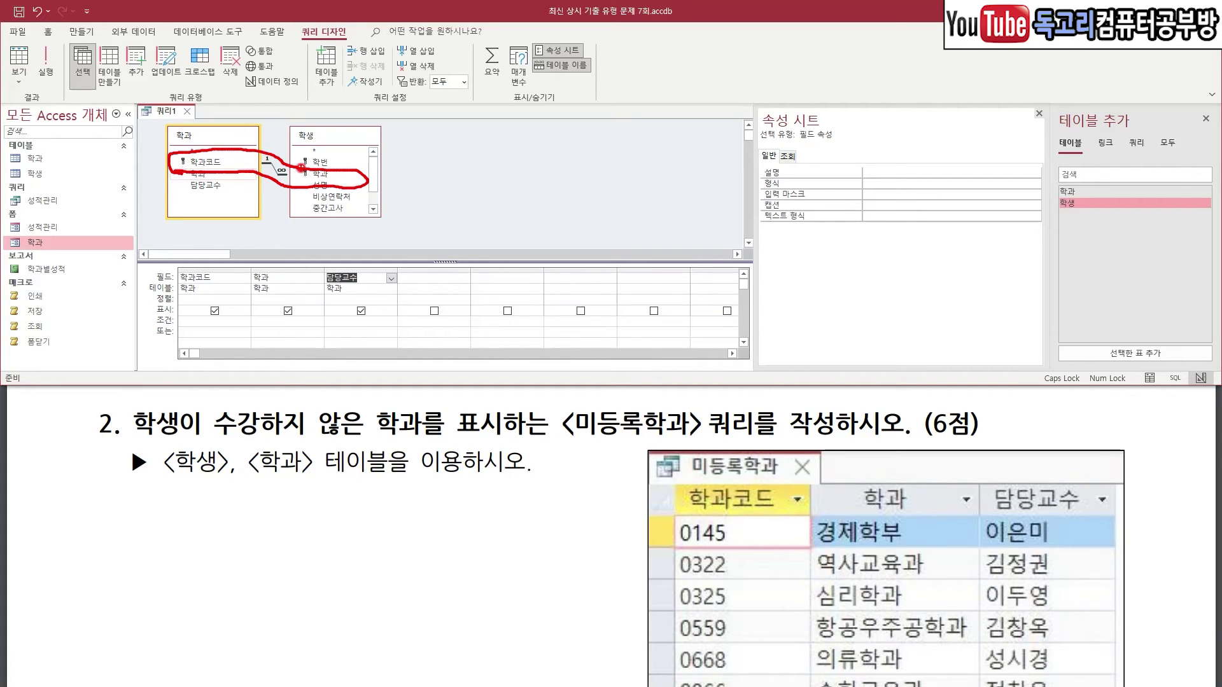
pyautogui.click(201, 318)
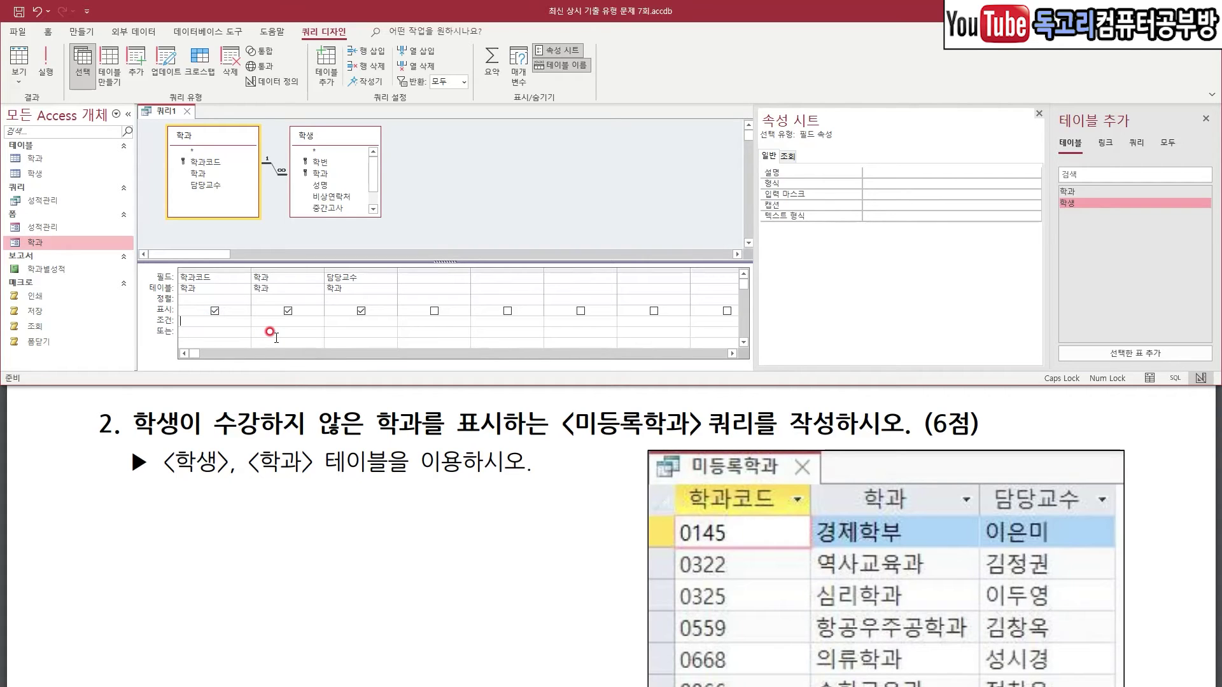
pyautogui.click(365, 81)
pyautogui.moveTo(483, 39); pyautogui.dragTo(458, 75)
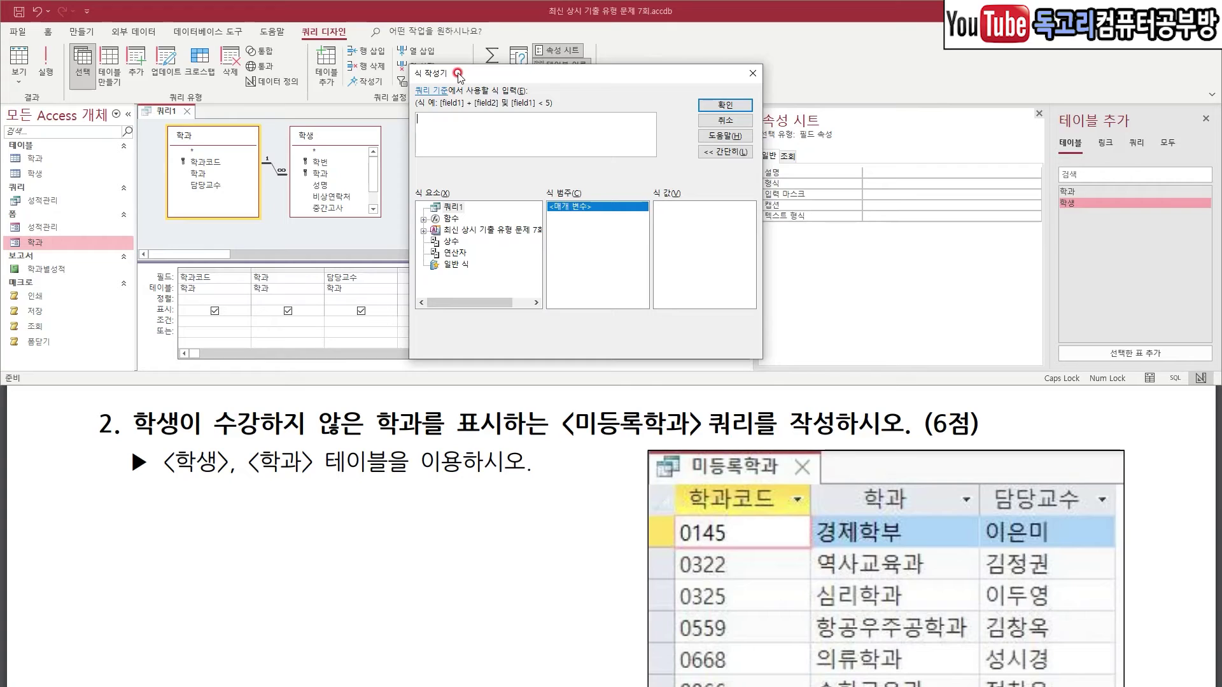
pyautogui.write('NOT IN(')
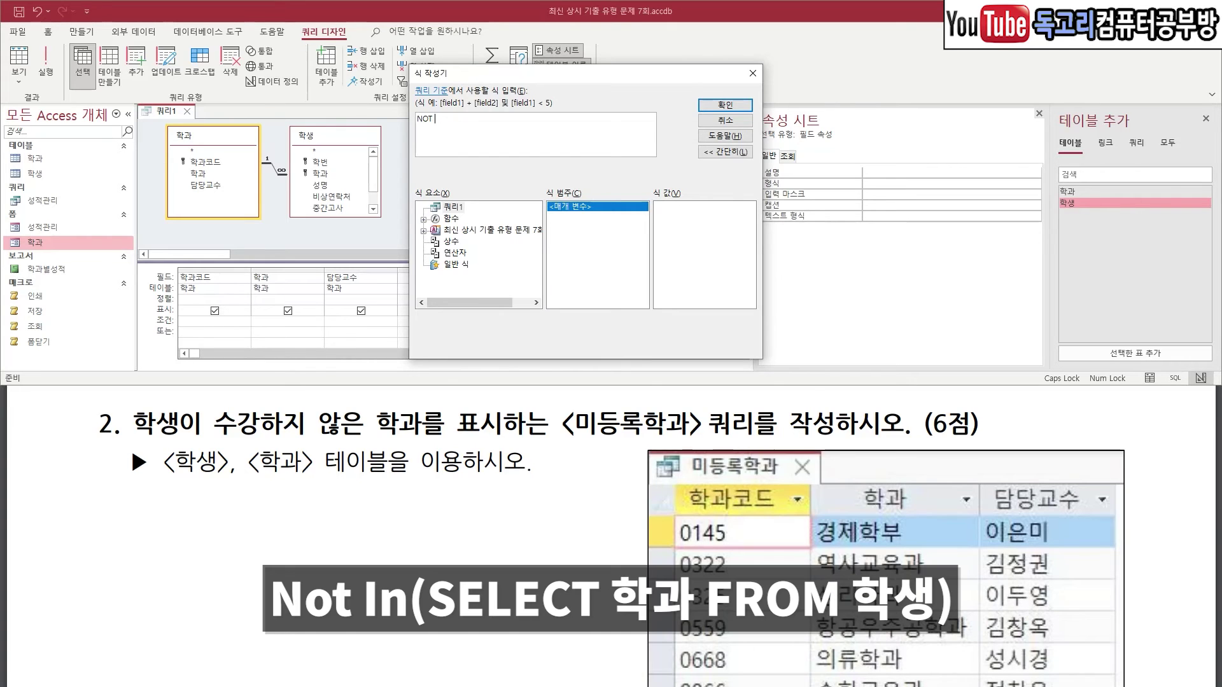
pyautogui.write('SELECT')
pyautogui.write('학과 FROM 학생')
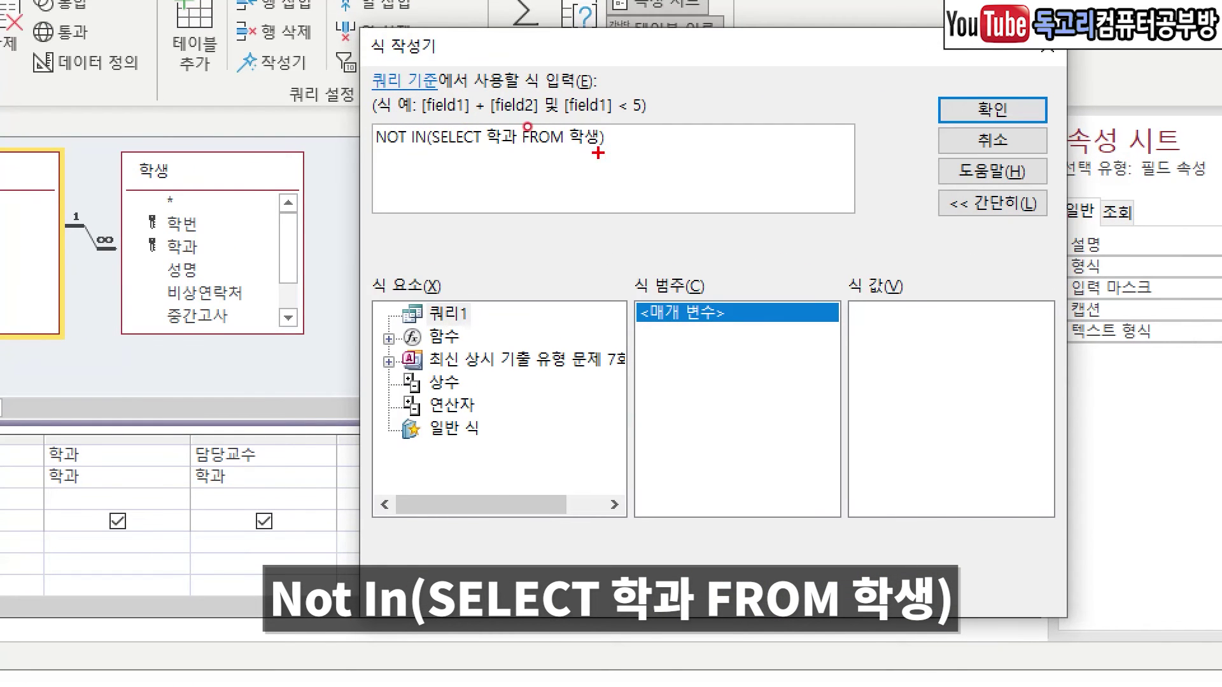
pyautogui.moveTo(579, 154); pyautogui.dragTo(626, 153)
pyautogui.moveTo(485, 160); pyautogui.dragTo(528, 160)
pyautogui.moveTo(449, 162); pyautogui.dragTo(350, 164)
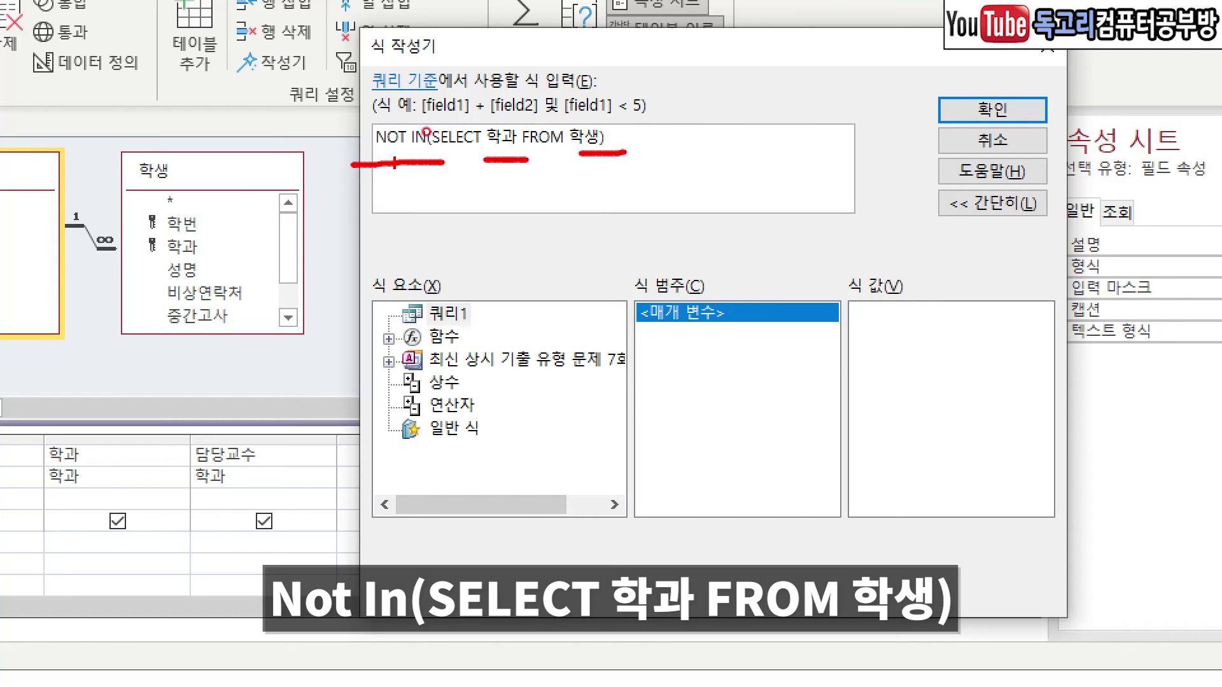
pyautogui.moveTo(1174, 131)
pyautogui.mouseDown()
pyautogui.moveTo(1004, 146)
pyautogui.moveTo(1008, 134)
pyautogui.mouseUp()
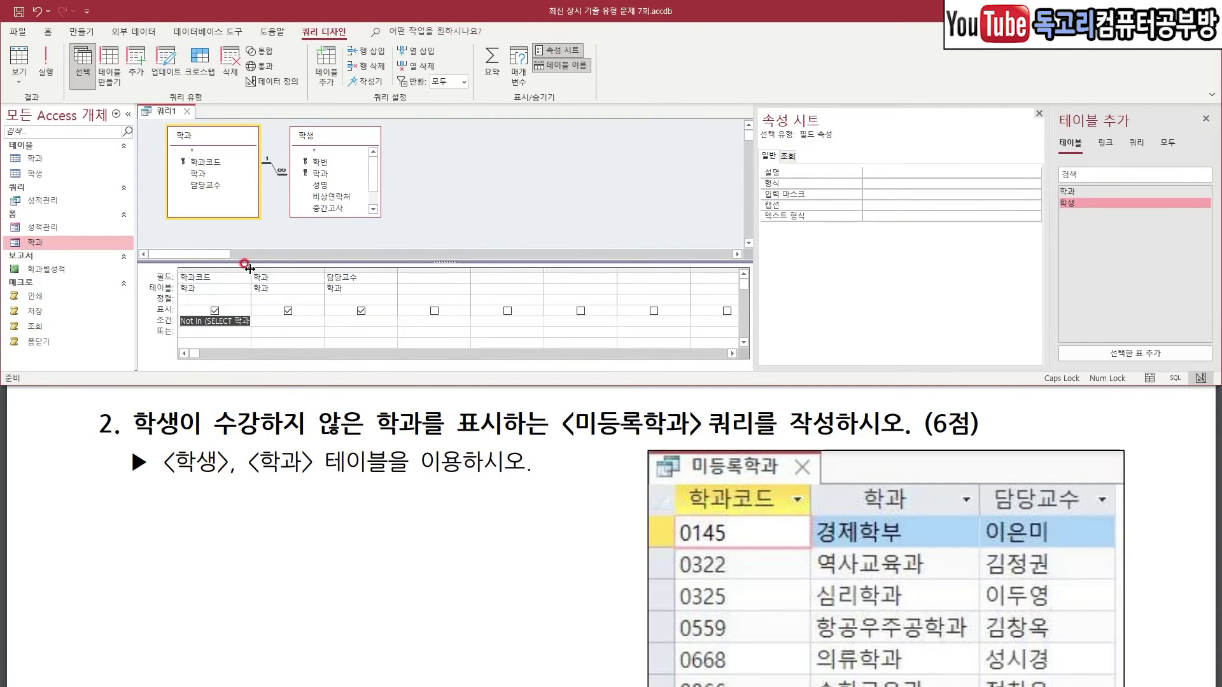
pyautogui.doubleClick(250, 268)
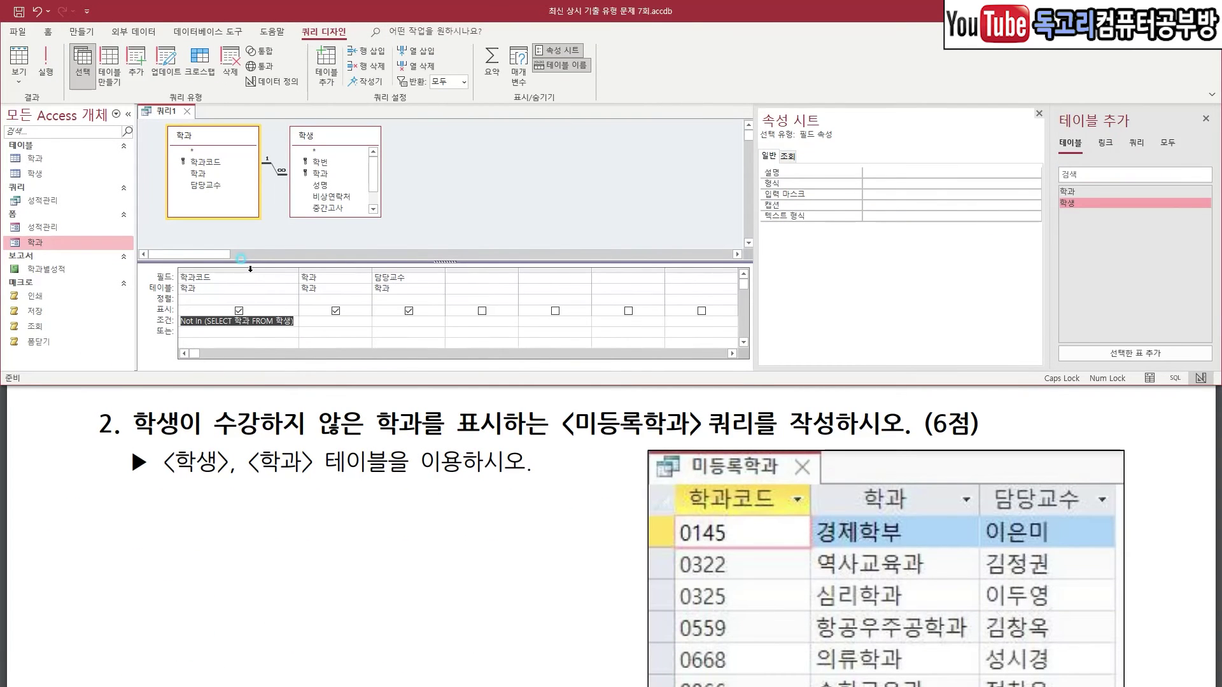
pyautogui.click(361, 299)
# - Change the join between 학과 and 학생 to include all records from 학과 and only matching records from 학생
pyautogui.moveTo(289, 172)
pyautogui.mouseDown()
pyautogui.moveTo(266, 164)
pyautogui.moveTo(271, 179)
pyautogui.moveTo(274, 153)
pyautogui.moveTo(275, 169)
pyautogui.mouseUp()
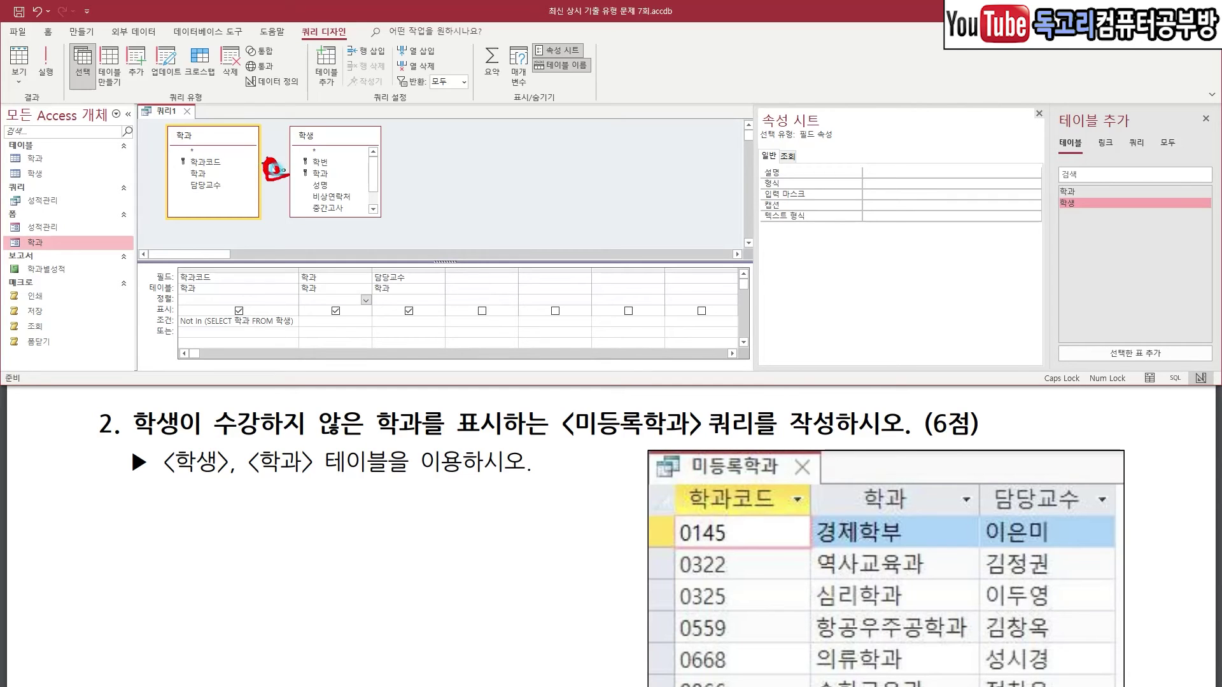
pyautogui.doubleClick(274, 170)
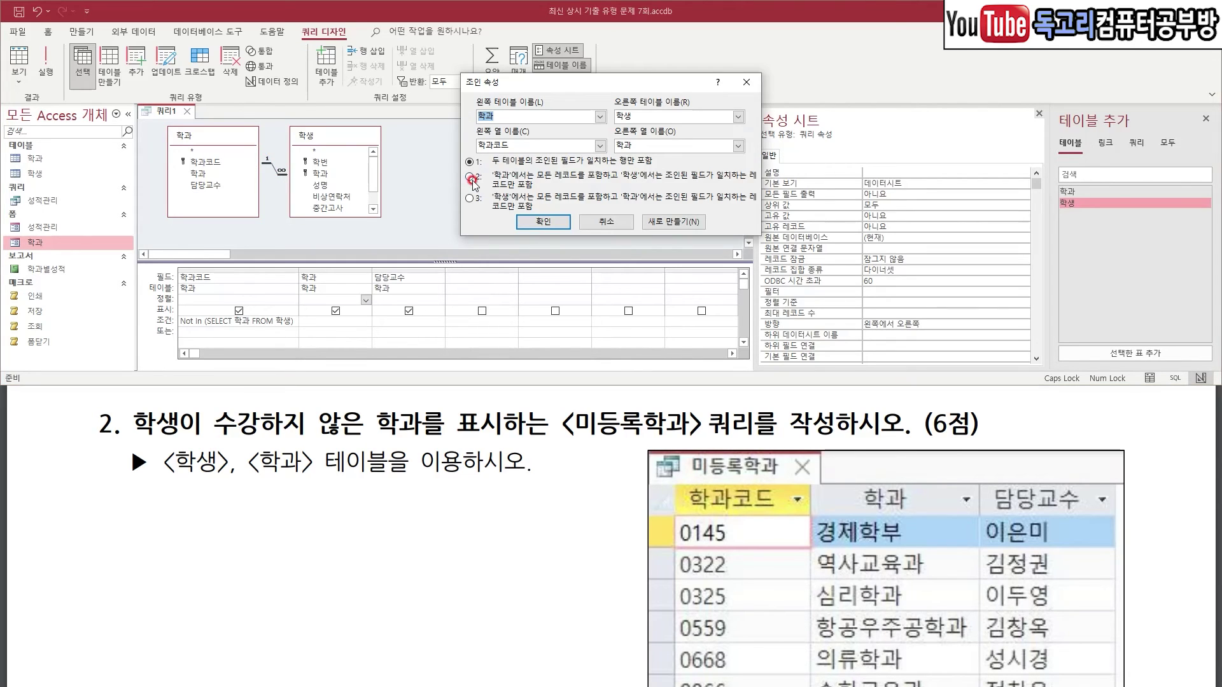
pyautogui.click(472, 182)
pyautogui.moveTo(461, 184); pyautogui.dragTo(489, 184)
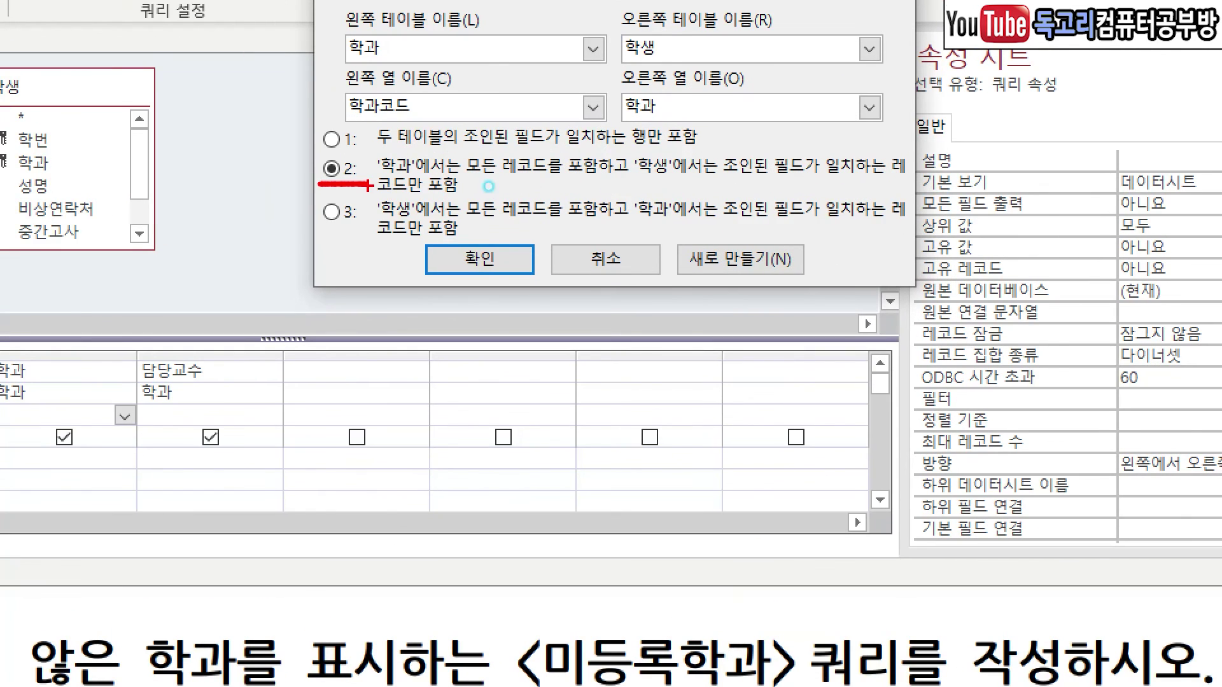
pyautogui.moveTo(528, 220); pyautogui.dragTo(460, 314)
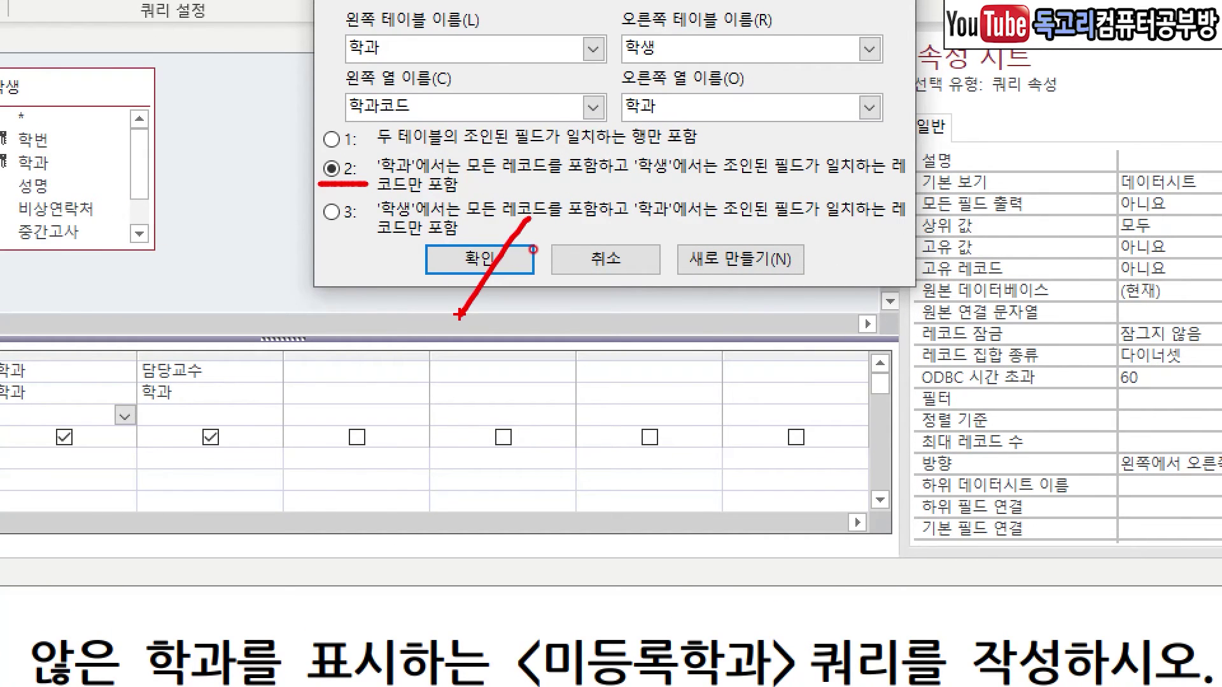
pyautogui.click(532, 251)
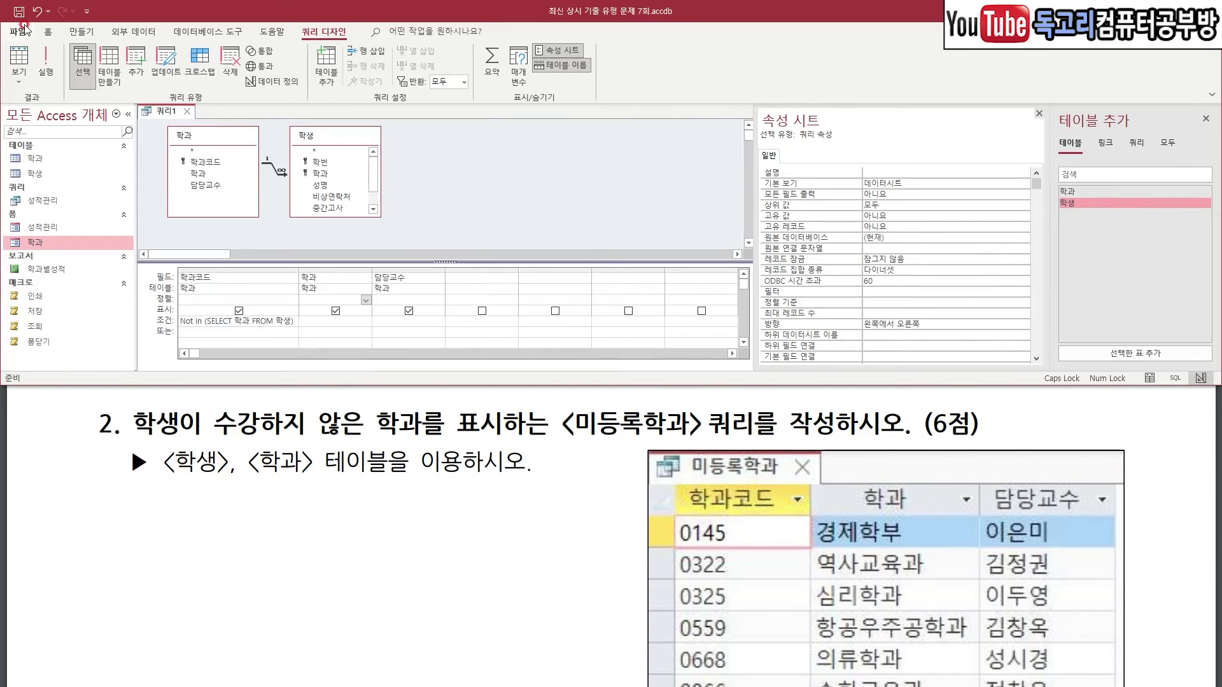
# - Save the query as 미등록학과 and run it
pyautogui.click(19, 12)
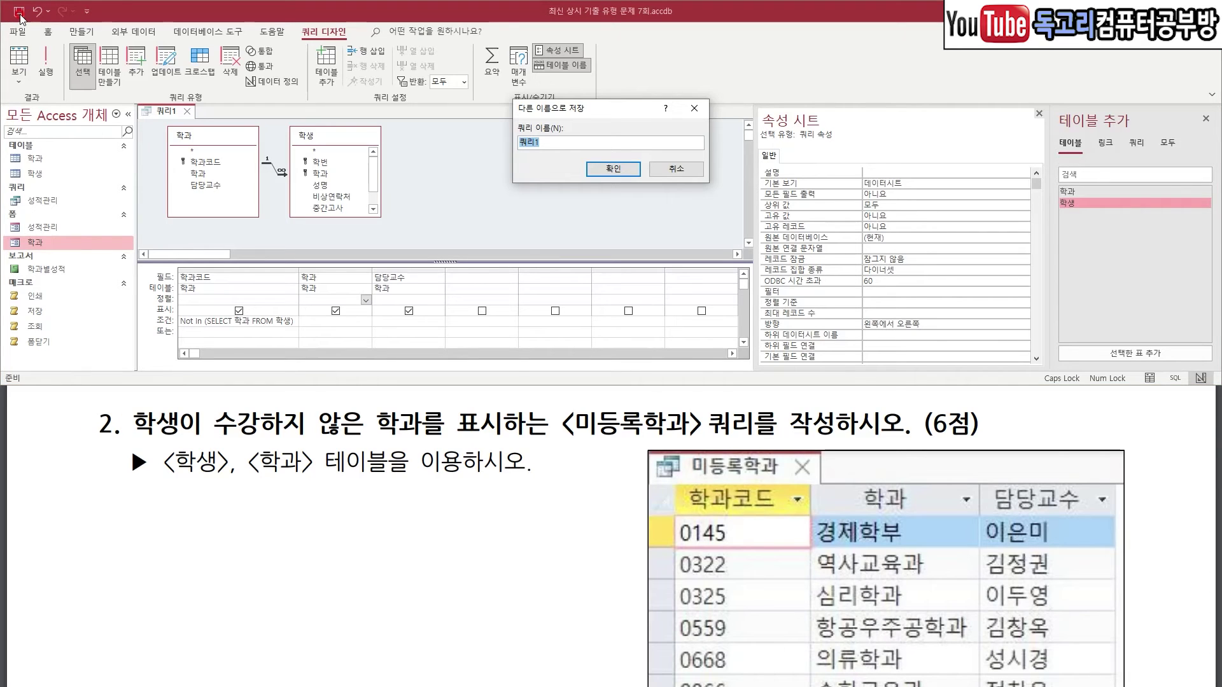
pyautogui.write('미등록학과')
pyautogui.click(627, 169)
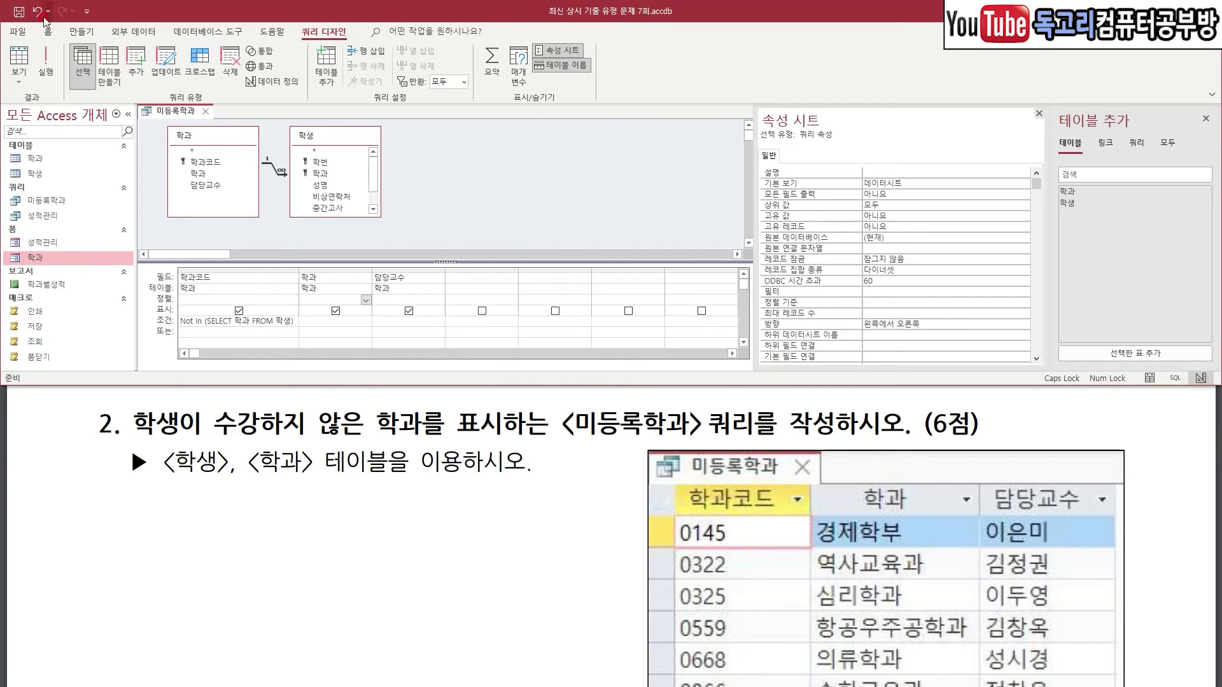
pyautogui.click(40, 46)
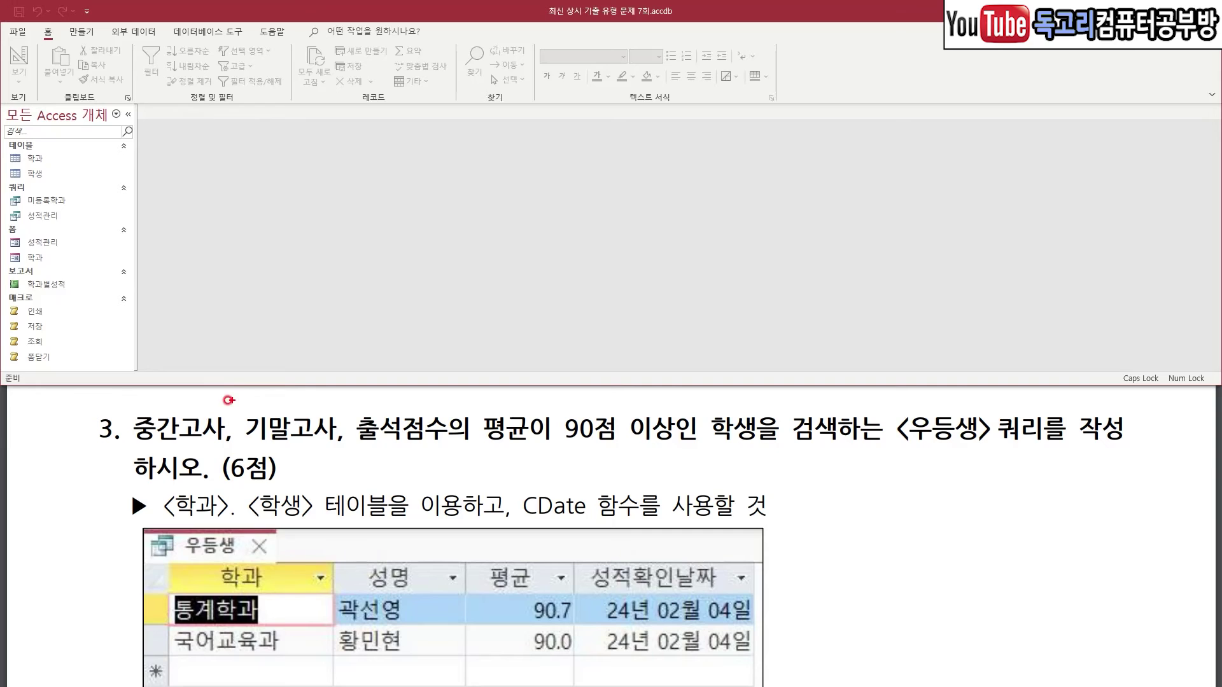
pyautogui.moveTo(158, 407); pyautogui.dragTo(454, 412)
pyautogui.moveTo(577, 399); pyautogui.dragTo(618, 391)
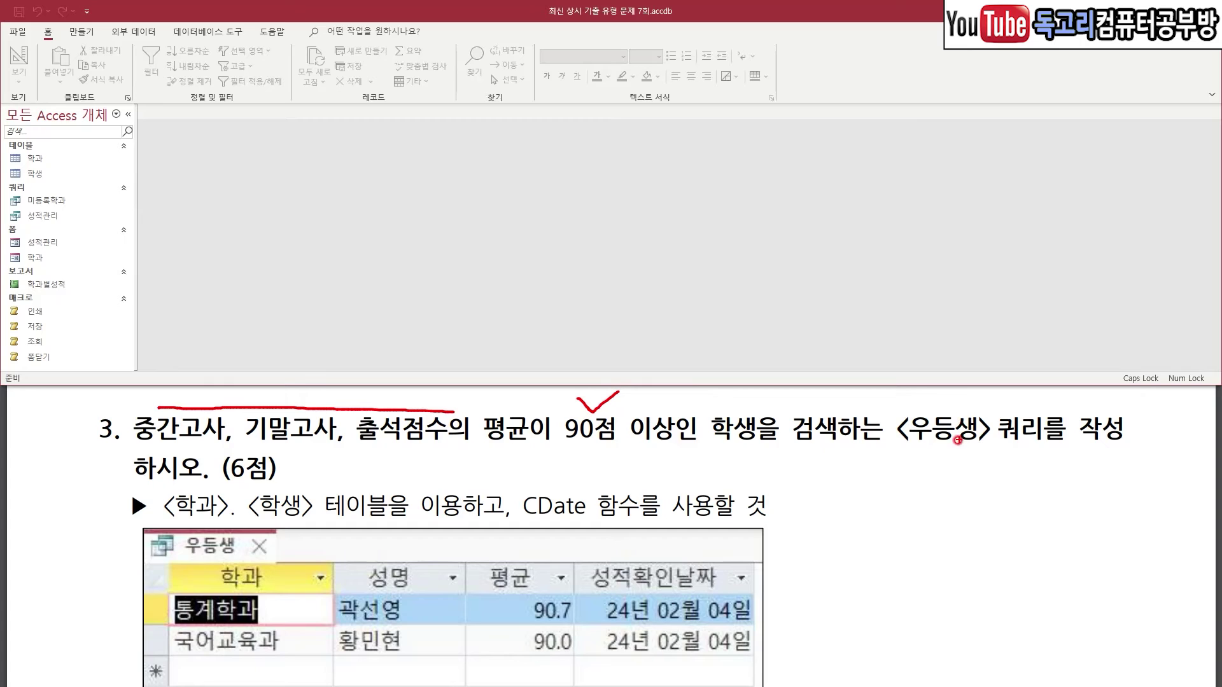
pyautogui.moveTo(914, 454); pyautogui.dragTo(1098, 453)
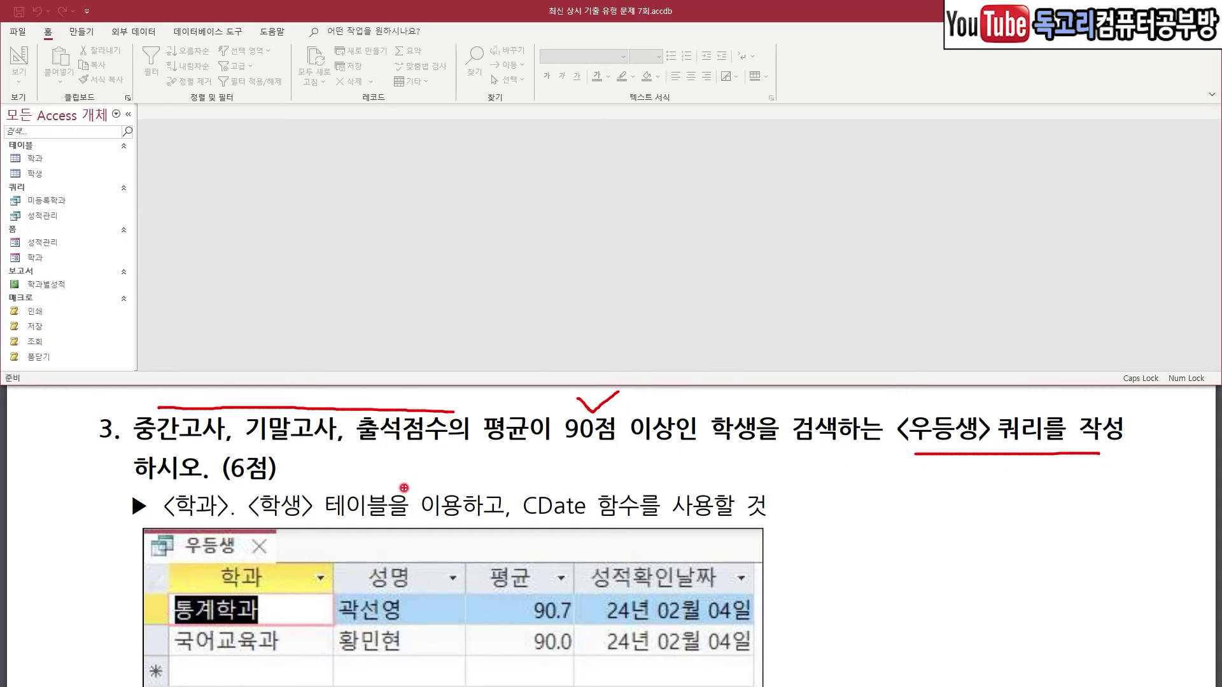
pyautogui.moveTo(170, 516); pyautogui.dragTo(329, 522)
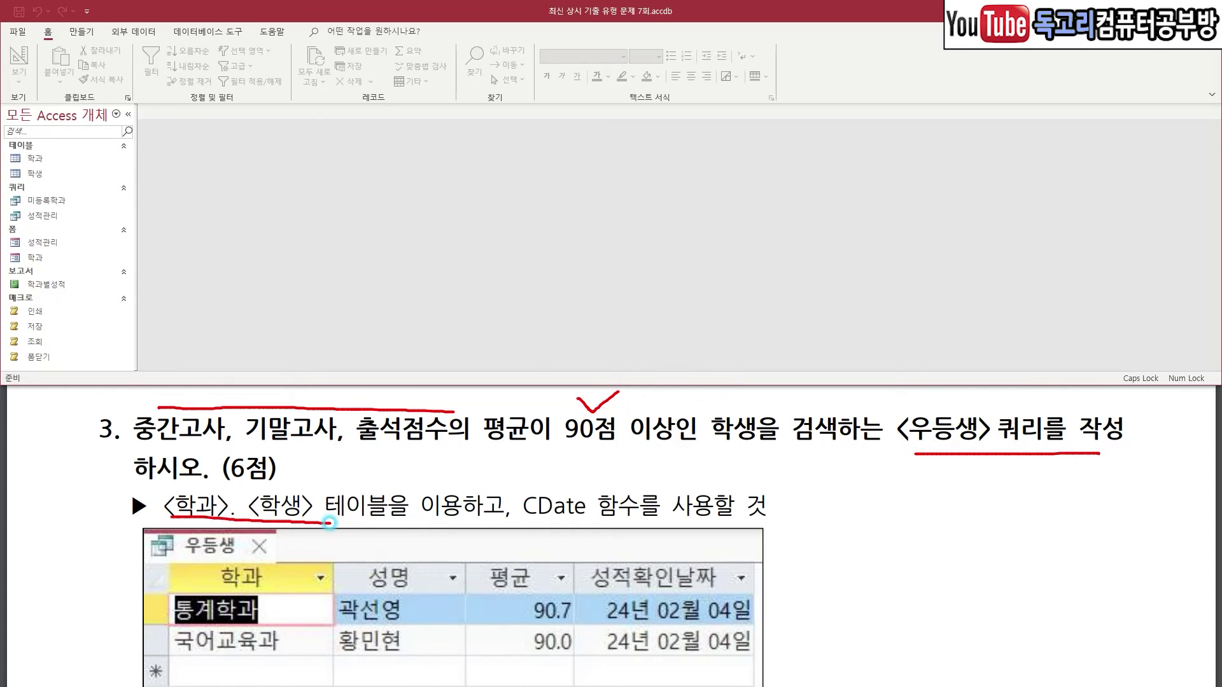
pyautogui.moveTo(584, 517)
pyautogui.mouseDown()
pyautogui.moveTo(463, 491)
pyautogui.moveTo(588, 496)
pyautogui.moveTo(580, 521)
pyautogui.mouseUp()
pyautogui.press('Escape')
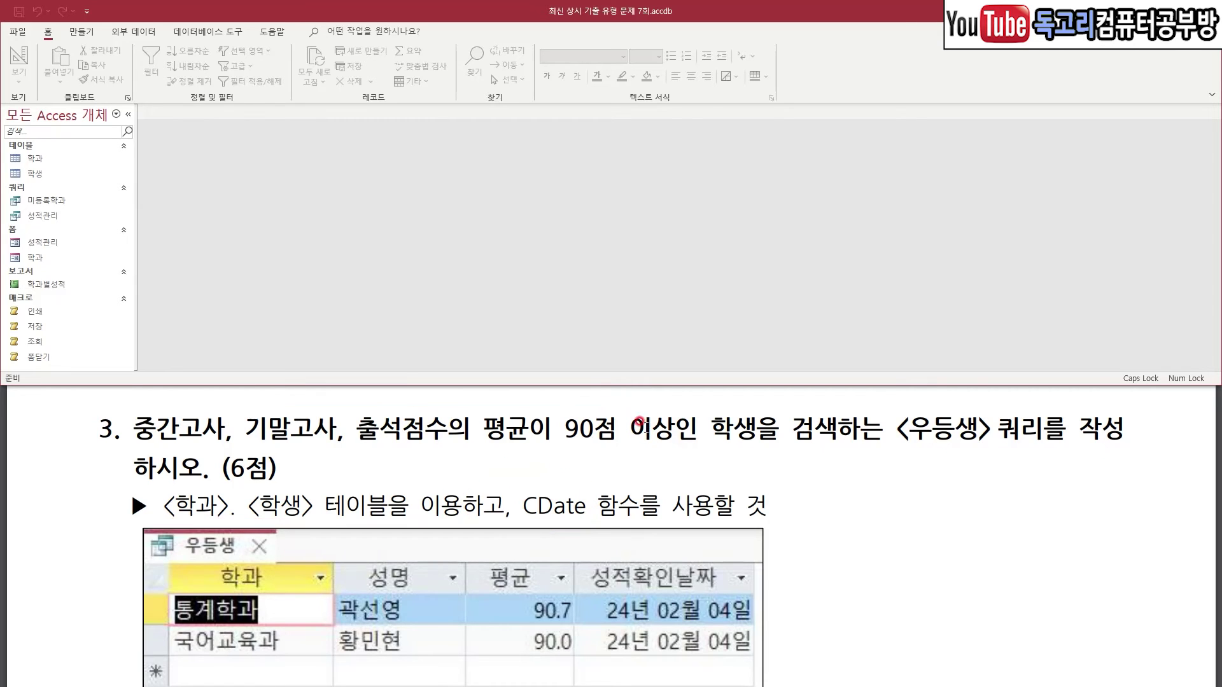
# - Create another query in design view for the 우등생 task and add the 학과 and 학생 tables
pyautogui.click(84, 32)
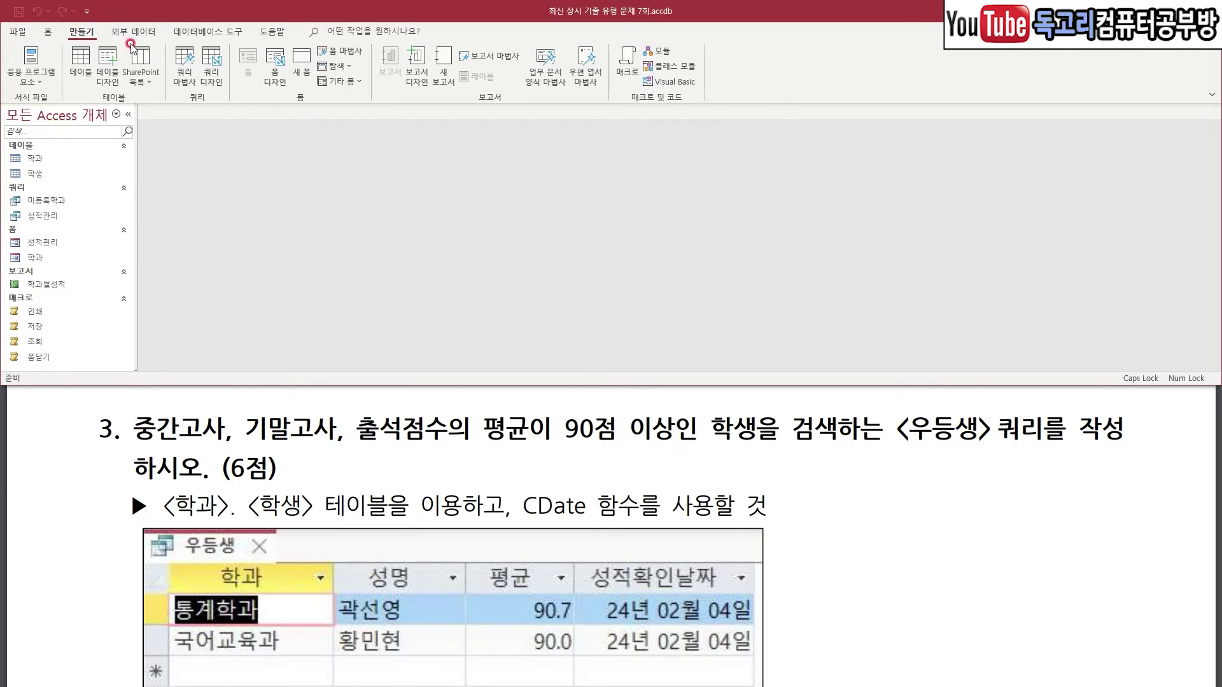
pyautogui.click(216, 71)
pyautogui.click(1084, 193)
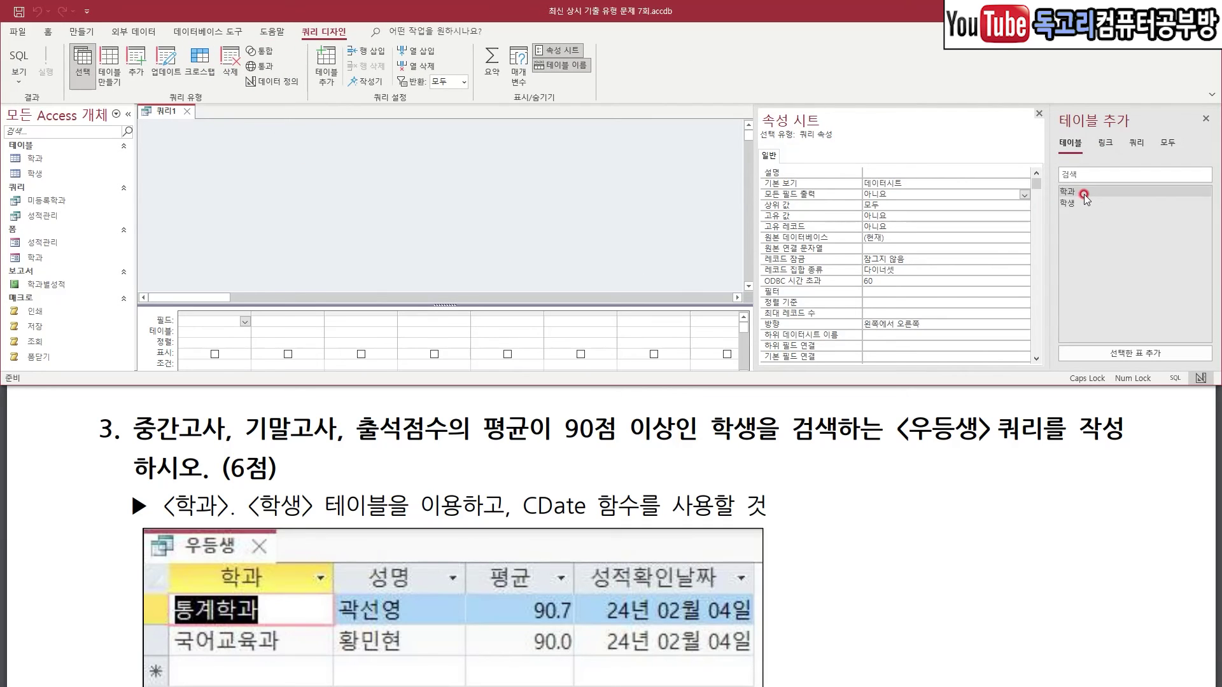
pyautogui.doubleClick(1083, 194)
pyautogui.click(1082, 201)
pyautogui.doubleClick(1083, 201)
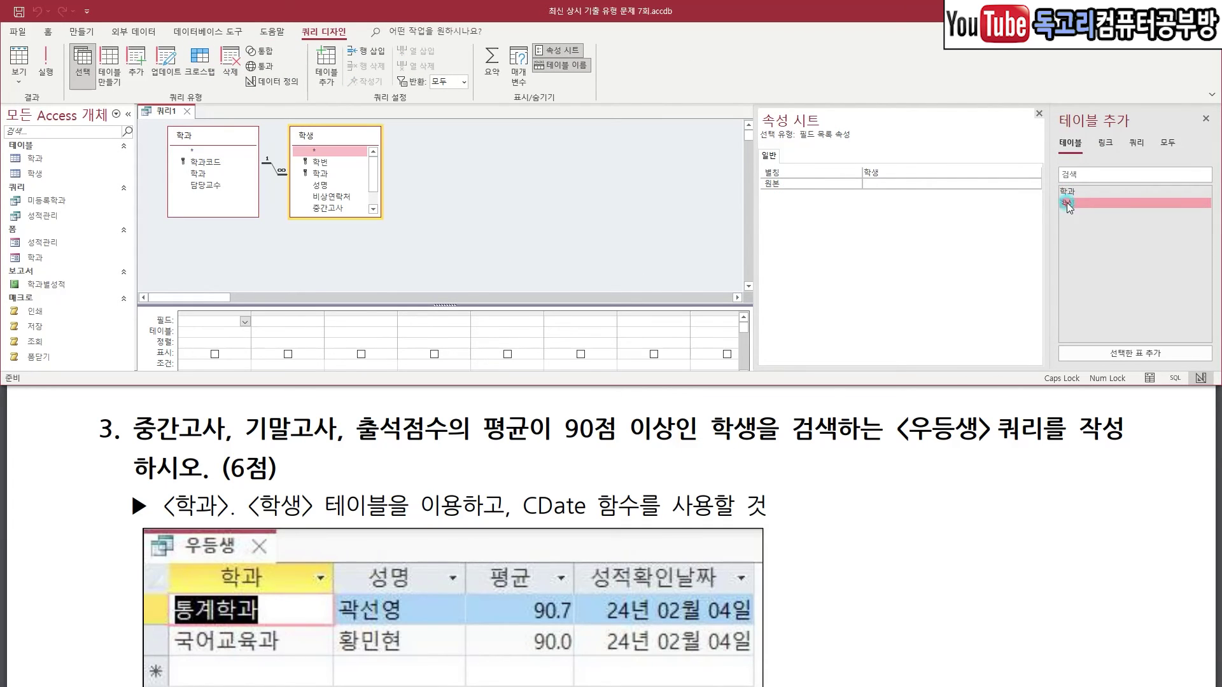
# - Add the 학과 field from the 학과 table and the 성명 field from the 학생 table to the query grid
pyautogui.moveTo(191, 590)
pyautogui.mouseDown()
pyautogui.moveTo(601, 598)
pyautogui.moveTo(773, 560)
pyautogui.moveTo(264, 533)
pyautogui.mouseUp()
pyautogui.press('Escape')
pyautogui.click(228, 174)
pyautogui.doubleClick(228, 173)
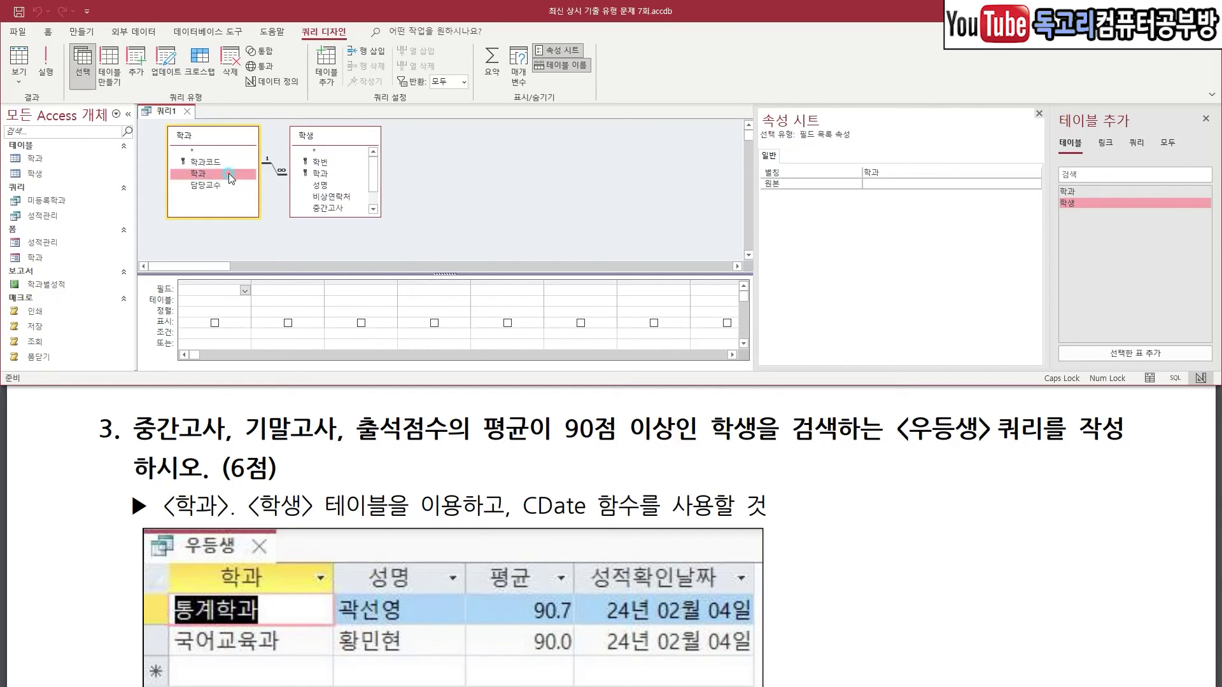
pyautogui.doubleClick(328, 185)
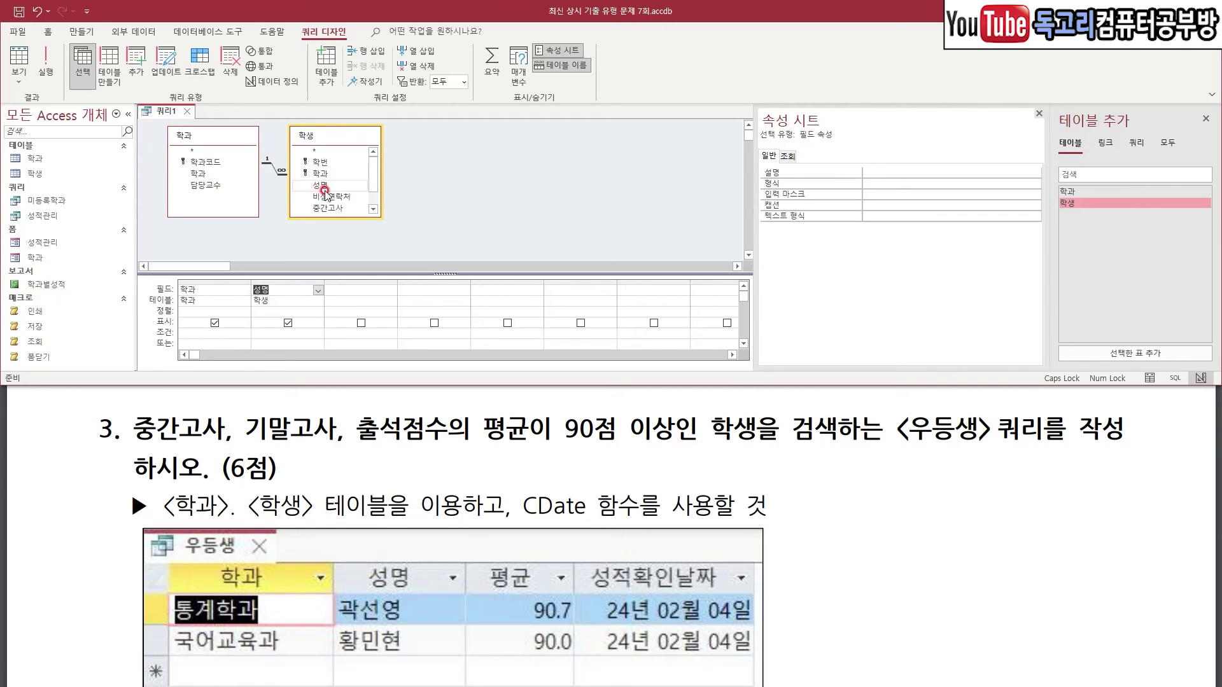
# - Add the calculated field 평균: ([중간고사]+[기말고사]+[출석점수])/3 in the third grid column and fit the column width to it
pyautogui.click(374, 200)
pyautogui.click(353, 208)
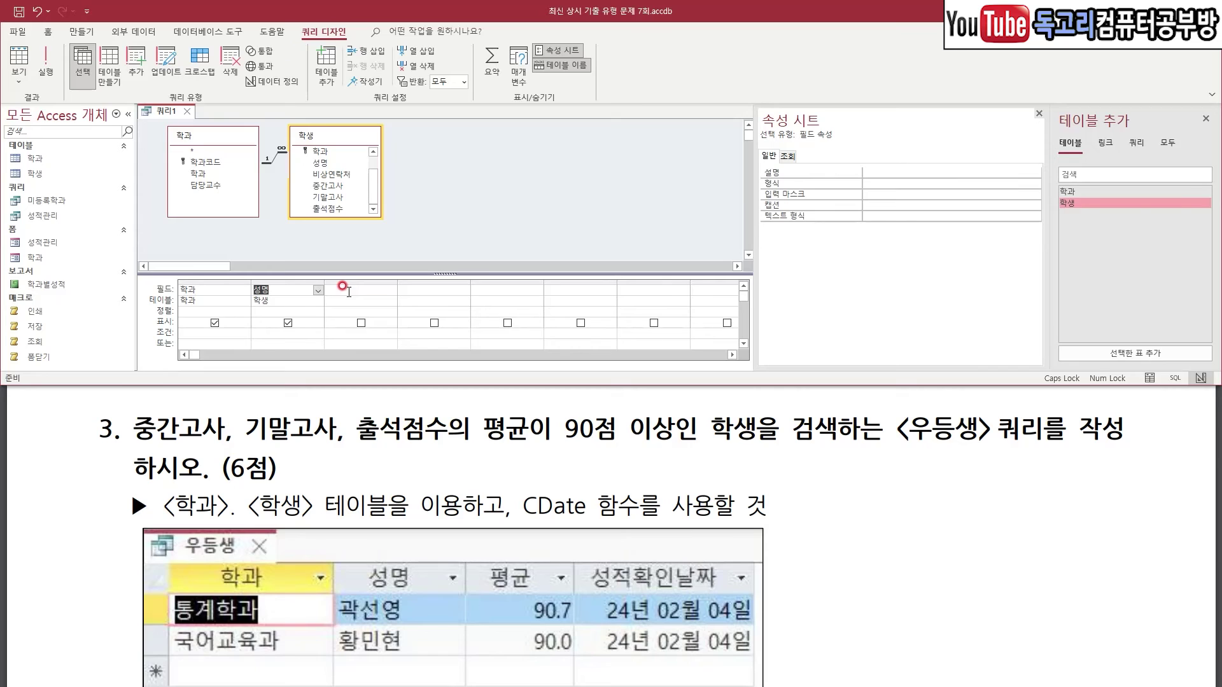
pyautogui.moveTo(341, 274); pyautogui.dragTo(372, 259)
pyautogui.click(359, 287)
pyautogui.hotkey('ctrl', 'F2')
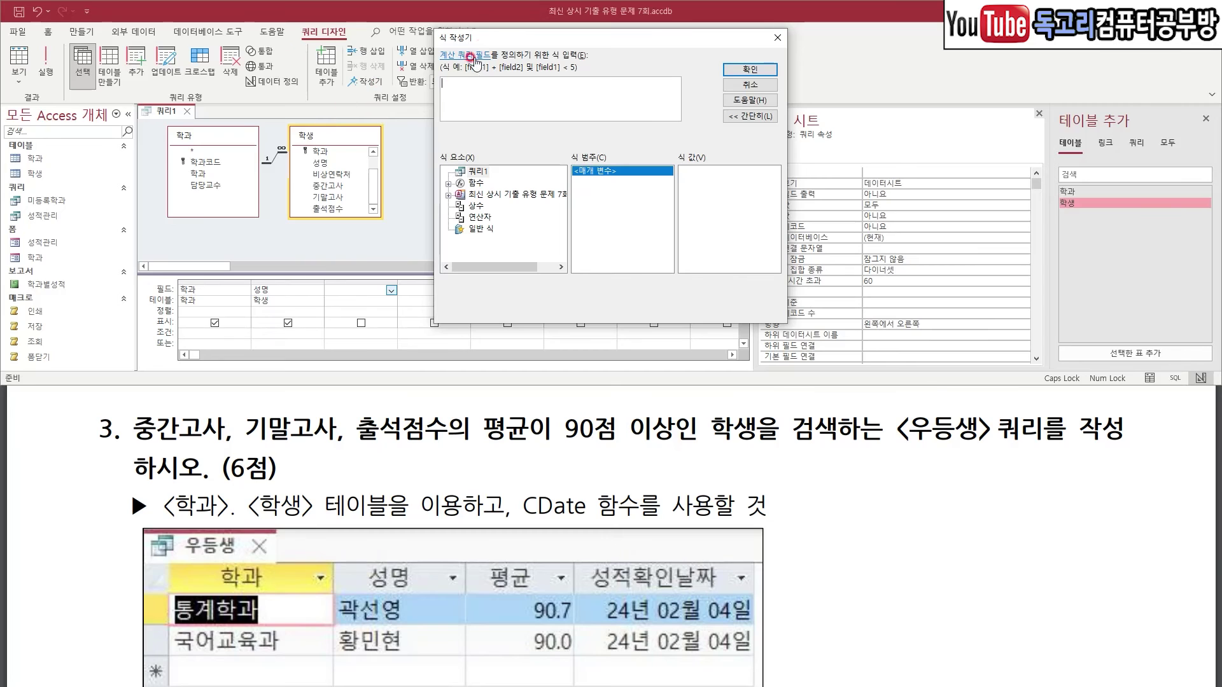
pyautogui.moveTo(489, 41); pyautogui.dragTo(455, 118)
pyautogui.click(450, 156)
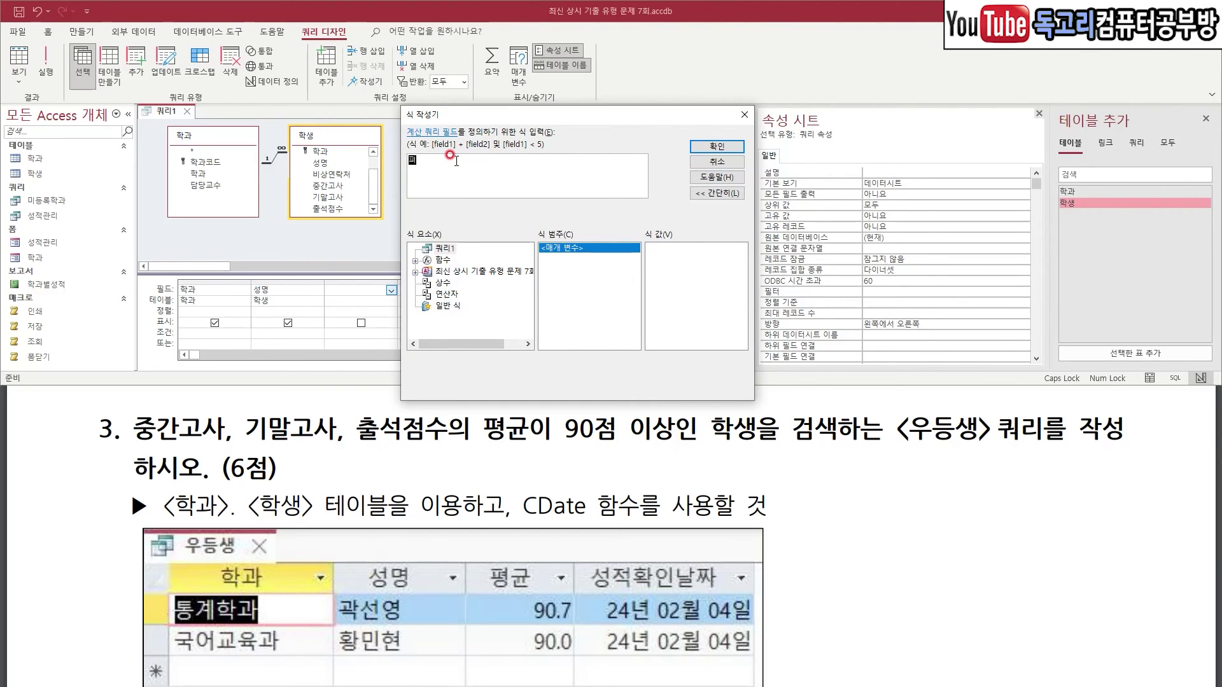
pyautogui.write('평균: (')
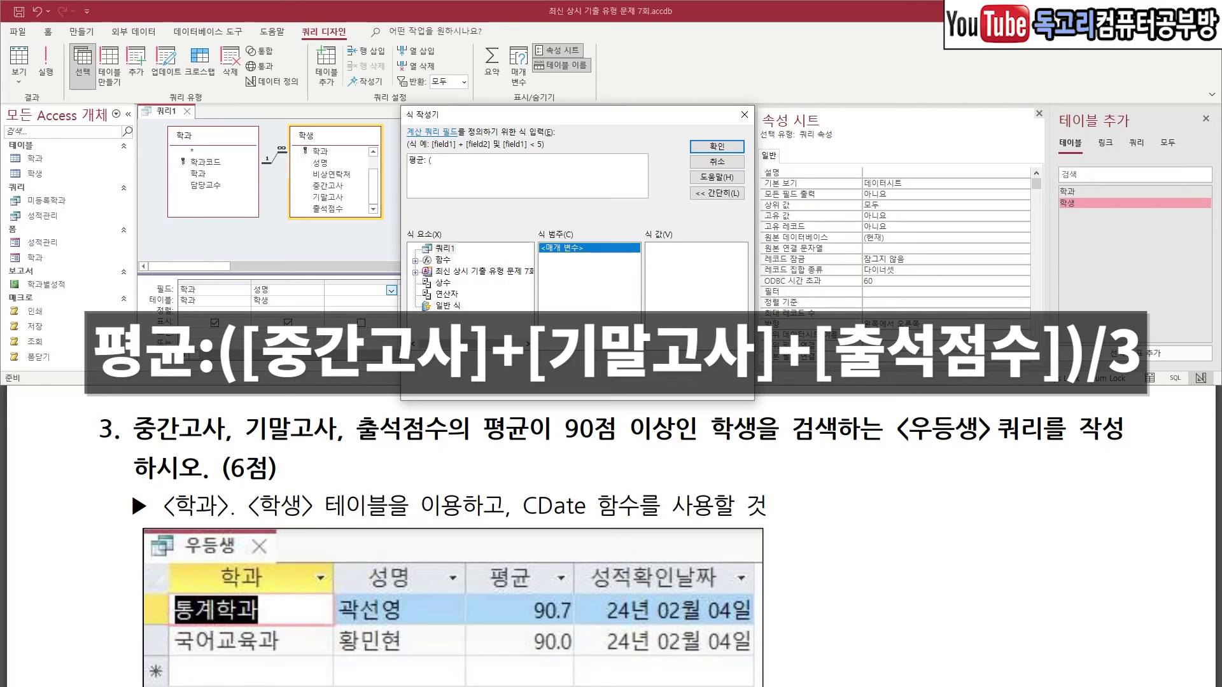
pyautogui.write('[')
pyautogui.write('+')
pyautogui.write('[')
pyautogui.write('추')
pyautogui.moveTo(751, 171)
pyautogui.mouseDown()
pyautogui.moveTo(787, 130)
pyautogui.moveTo(726, 195)
pyautogui.mouseUp()
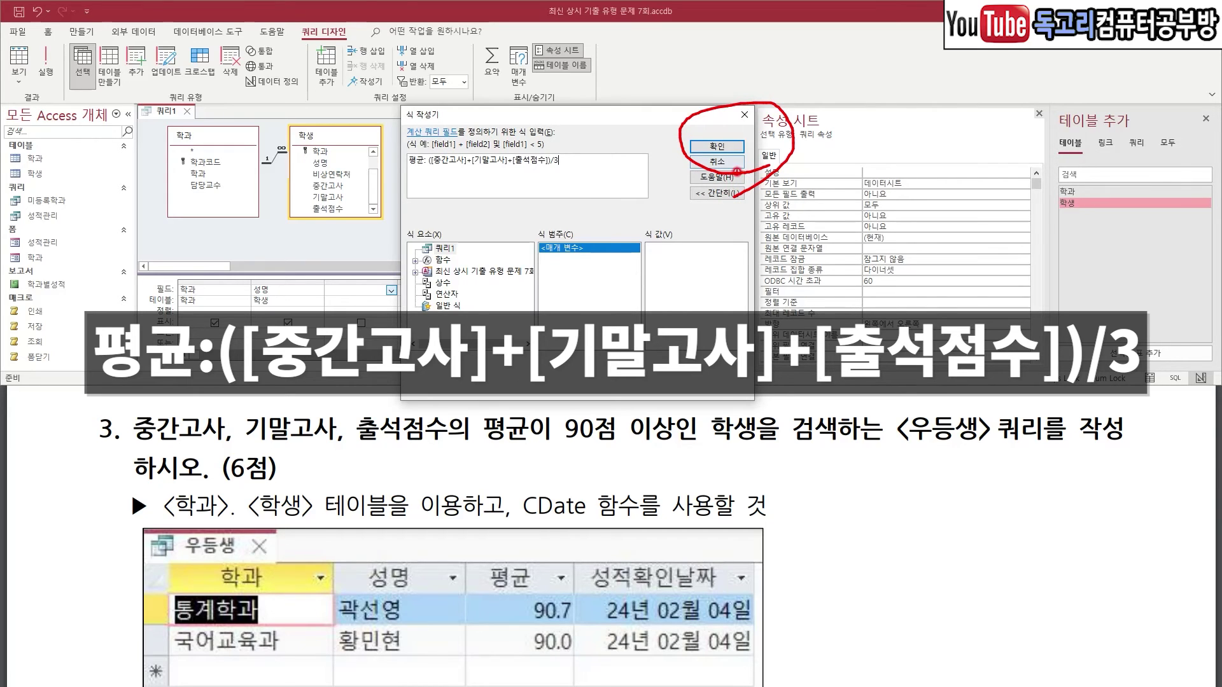
pyautogui.press('Escape')
pyautogui.click(734, 145)
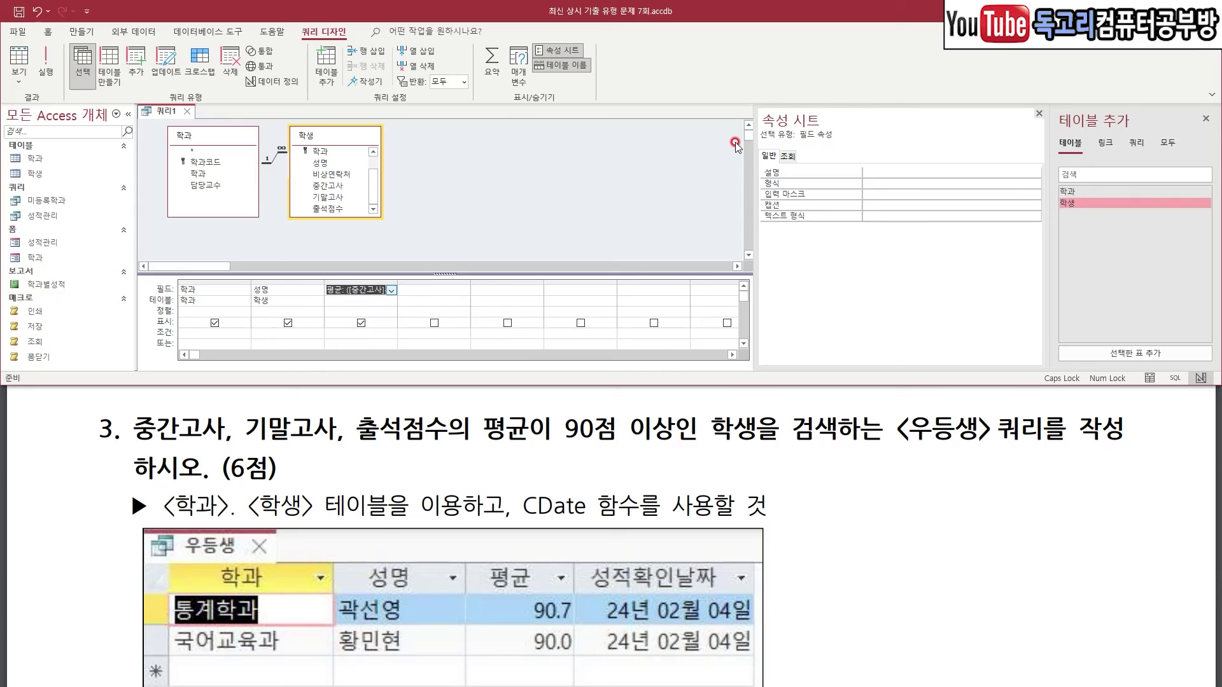
pyautogui.click(394, 279)
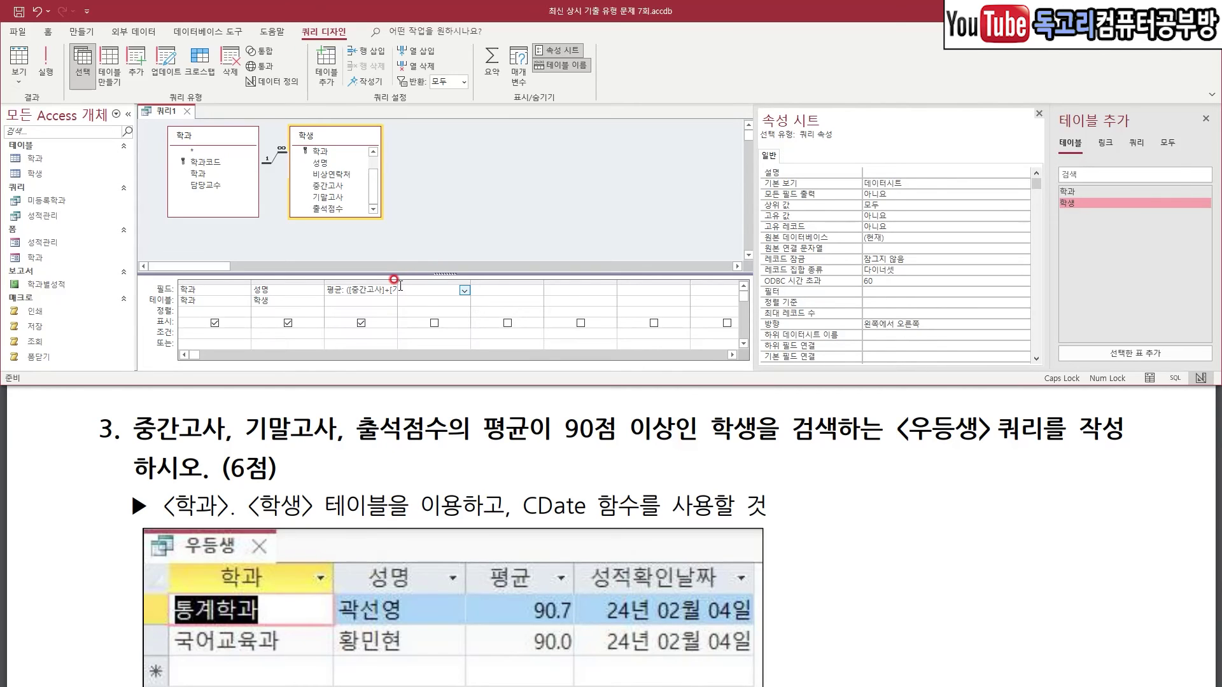
pyautogui.doubleClick(397, 284)
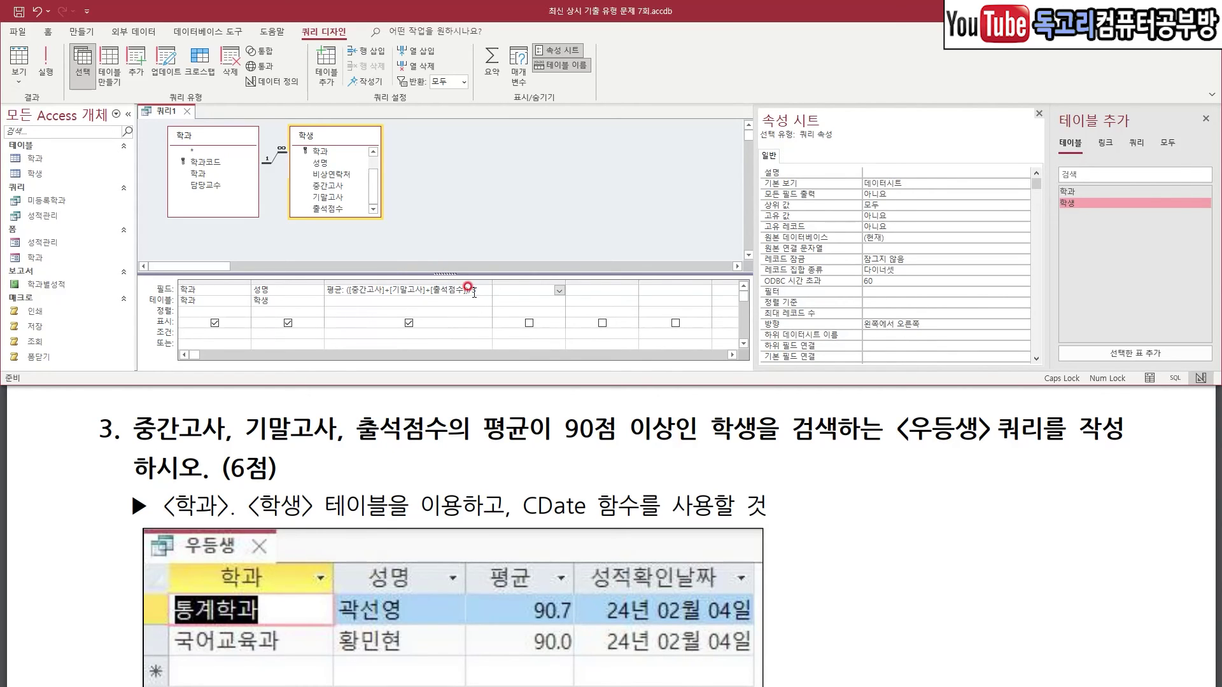
# - Add the calculated field 성적확인날짜: CDate(Date()) in the fourth grid column and widen the column to fit the expression
pyautogui.moveTo(720, 587)
pyautogui.mouseDown()
pyautogui.moveTo(685, 601)
pyautogui.moveTo(616, 521)
pyautogui.moveTo(709, 606)
pyautogui.mouseUp()
pyautogui.press('Escape')
pyautogui.click(531, 288)
pyautogui.hotkey('ctrl', 'F2')
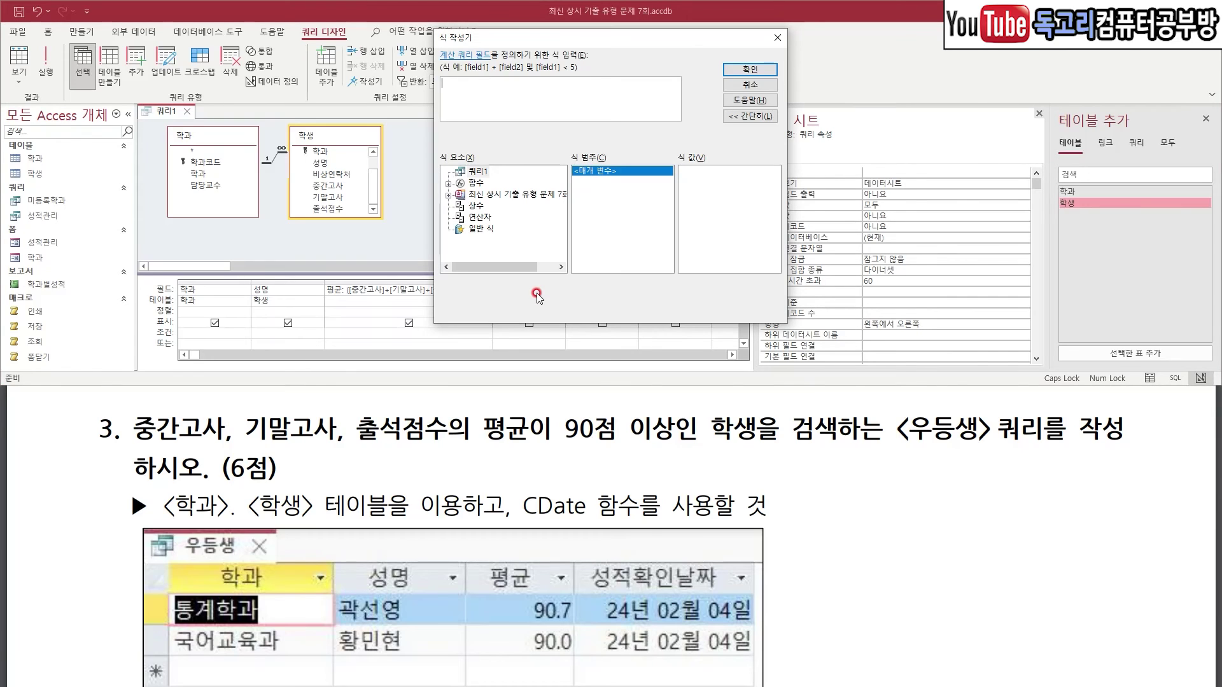
pyautogui.write('성적')
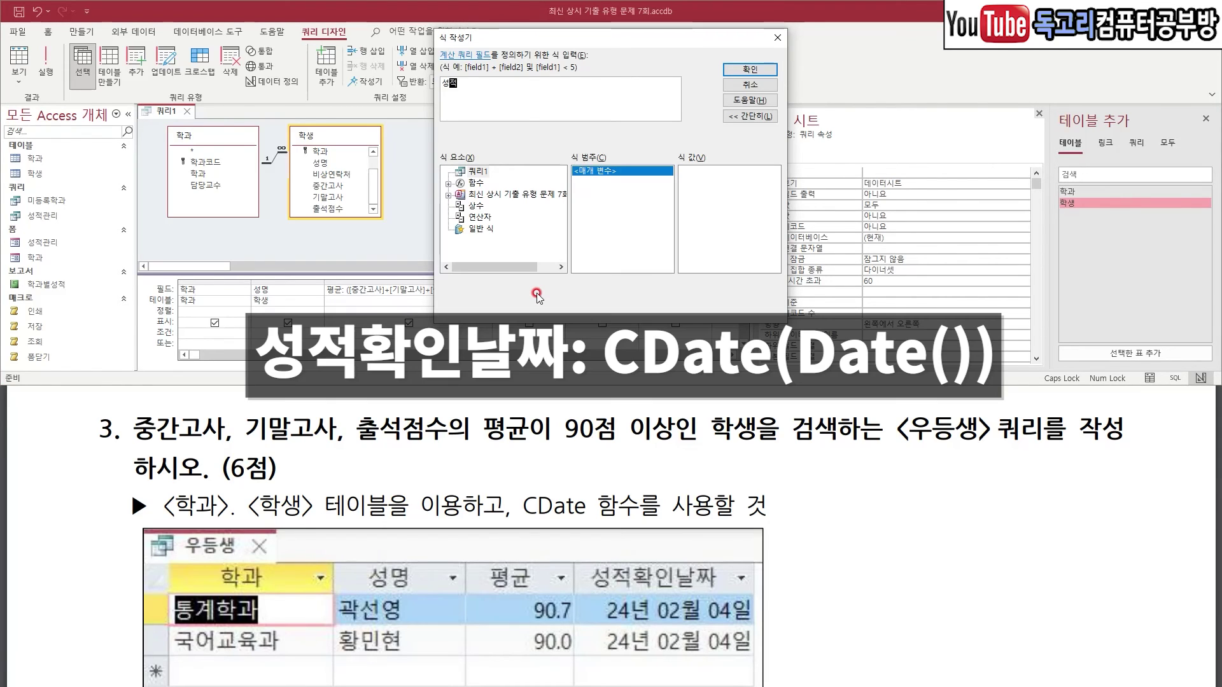
pyautogui.write('확인날짜: CD')
pyautogui.click(538, 295)
pyautogui.write('ate(')
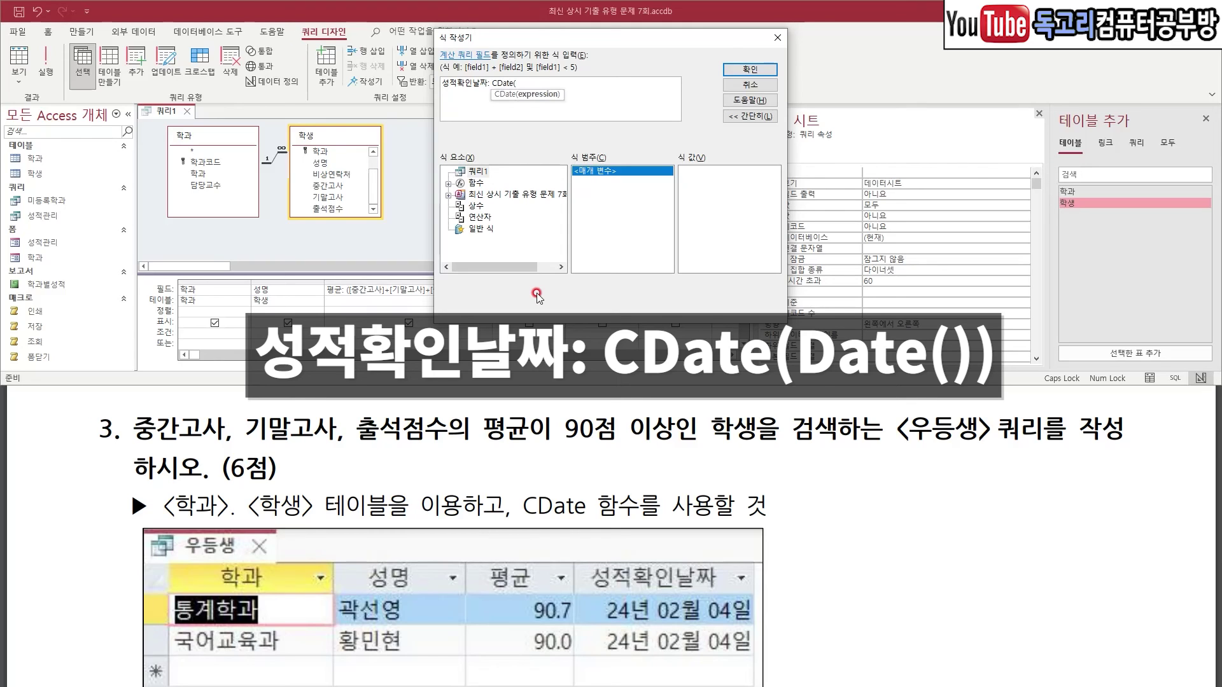
pyautogui.write('DAte())')
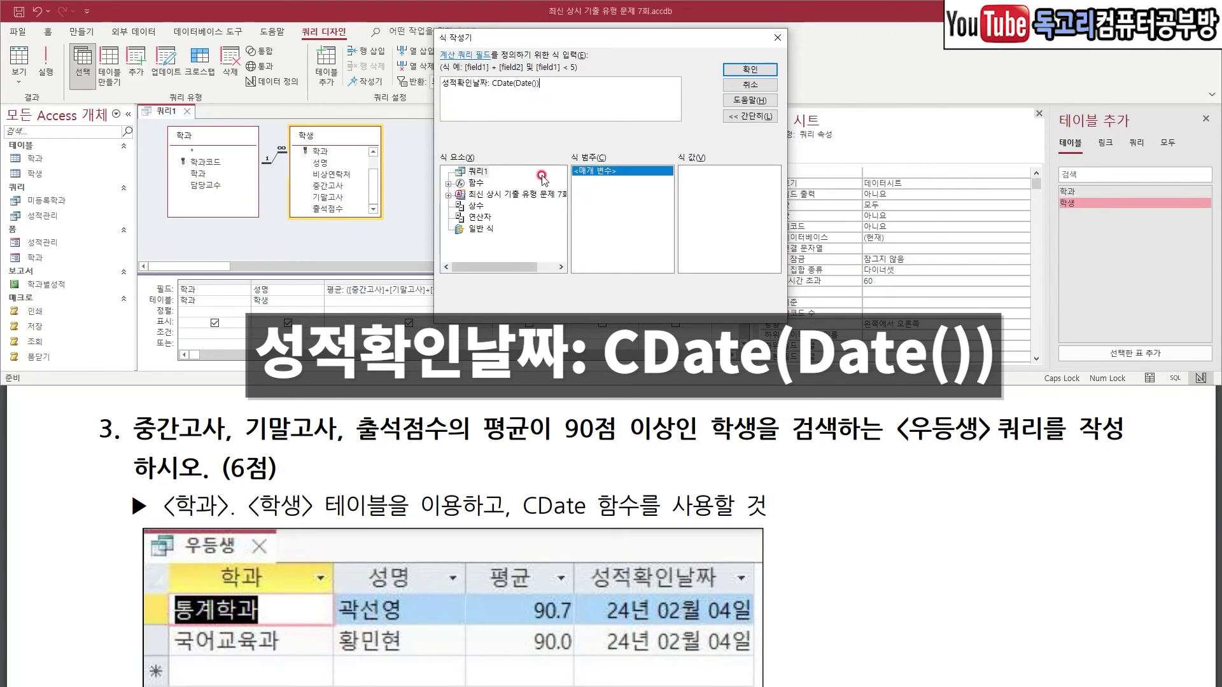
pyautogui.hotkey('ctrl', '1')
pyautogui.click(546, 112)
pyautogui.moveTo(493, 69); pyautogui.dragTo(525, 67)
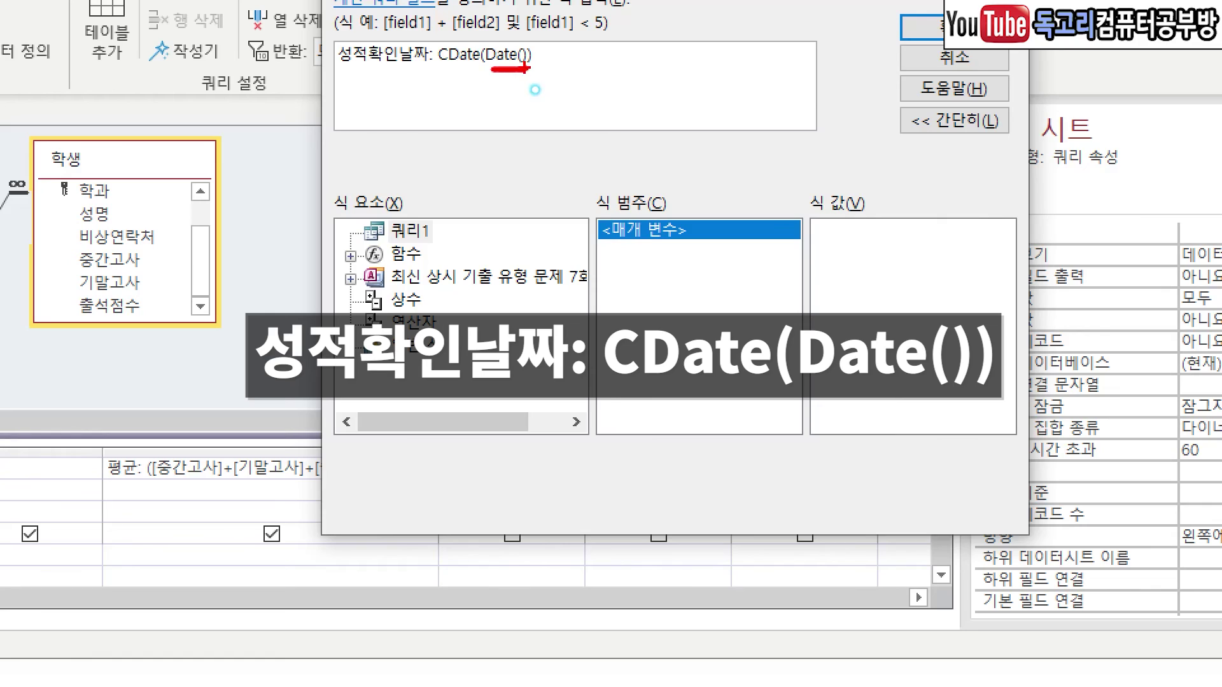
pyautogui.moveTo(439, 76); pyautogui.dragTo(474, 76)
pyautogui.moveTo(1021, 48); pyautogui.dragTo(888, 112)
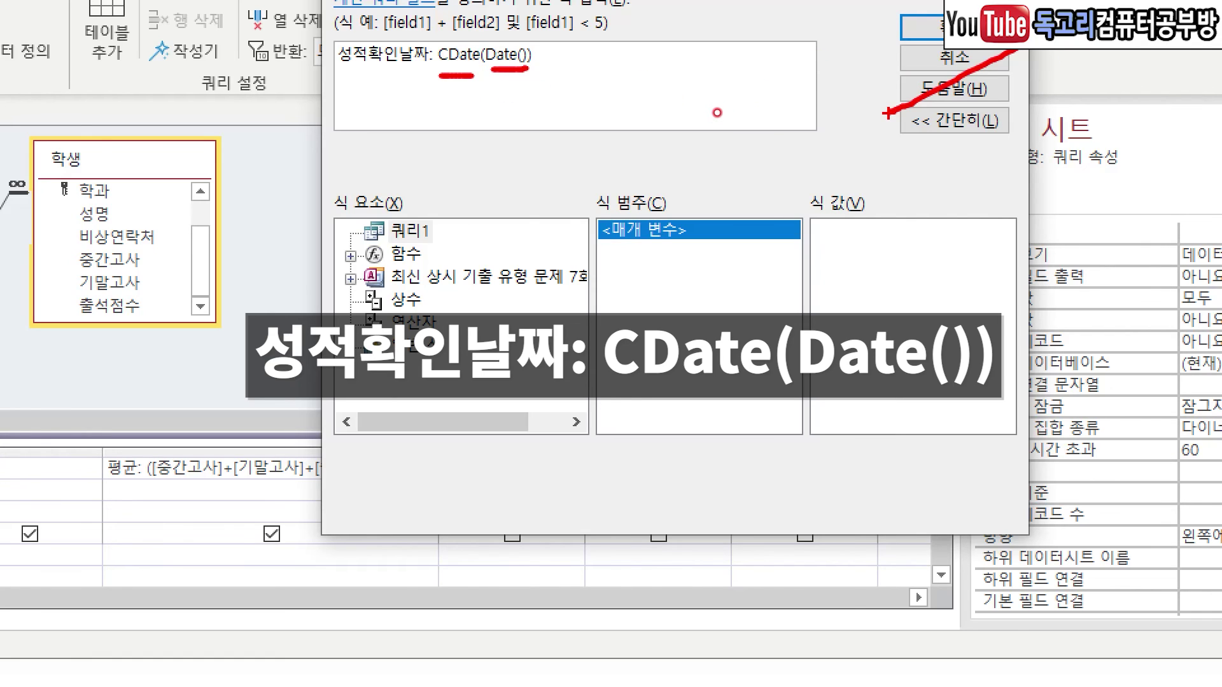
pyautogui.press('Escape')
pyautogui.click(755, 73)
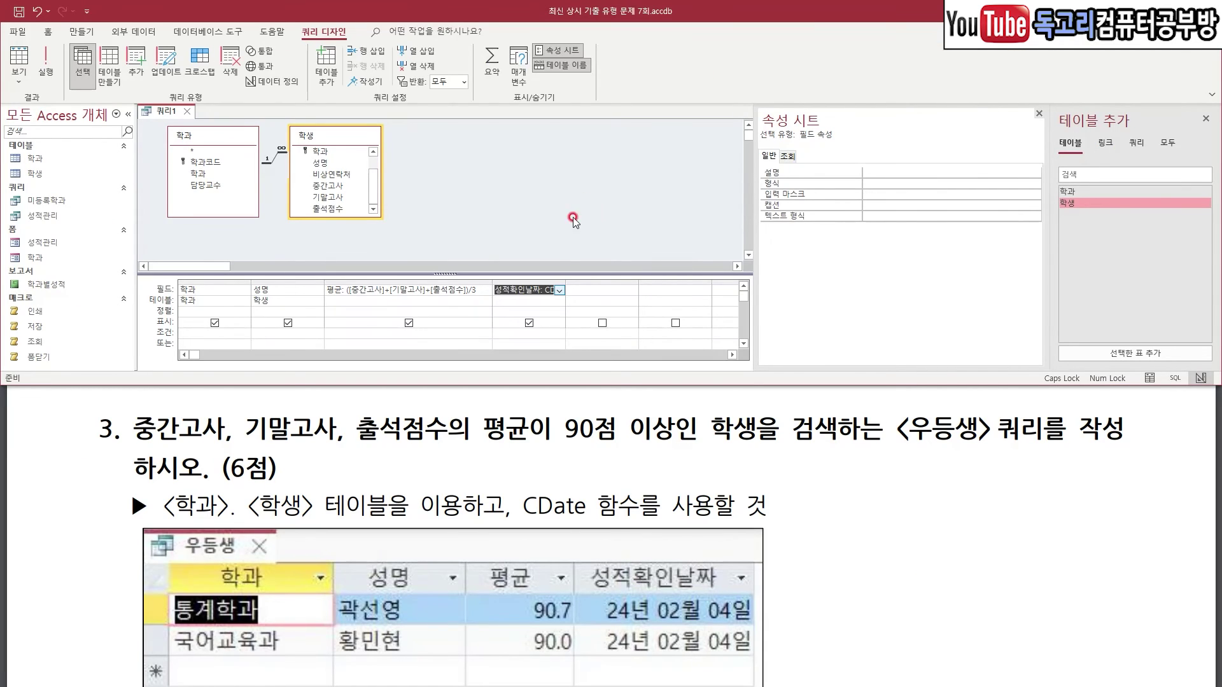
pyautogui.doubleClick(562, 289)
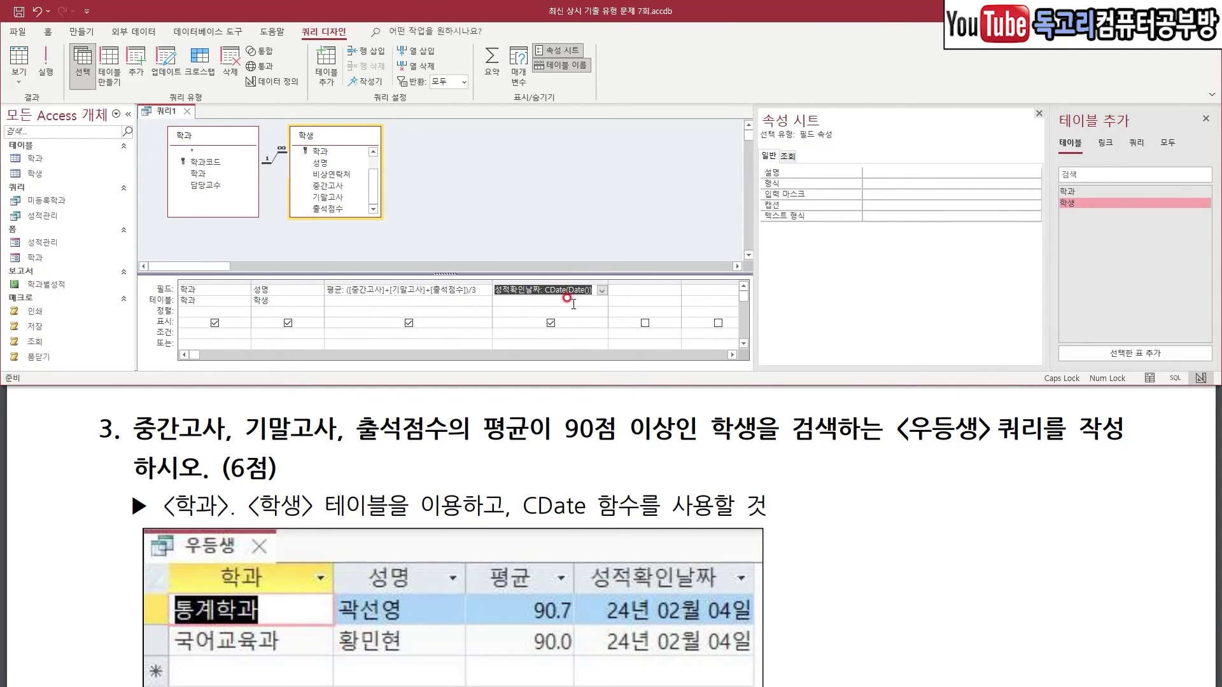
pyautogui.click(569, 300)
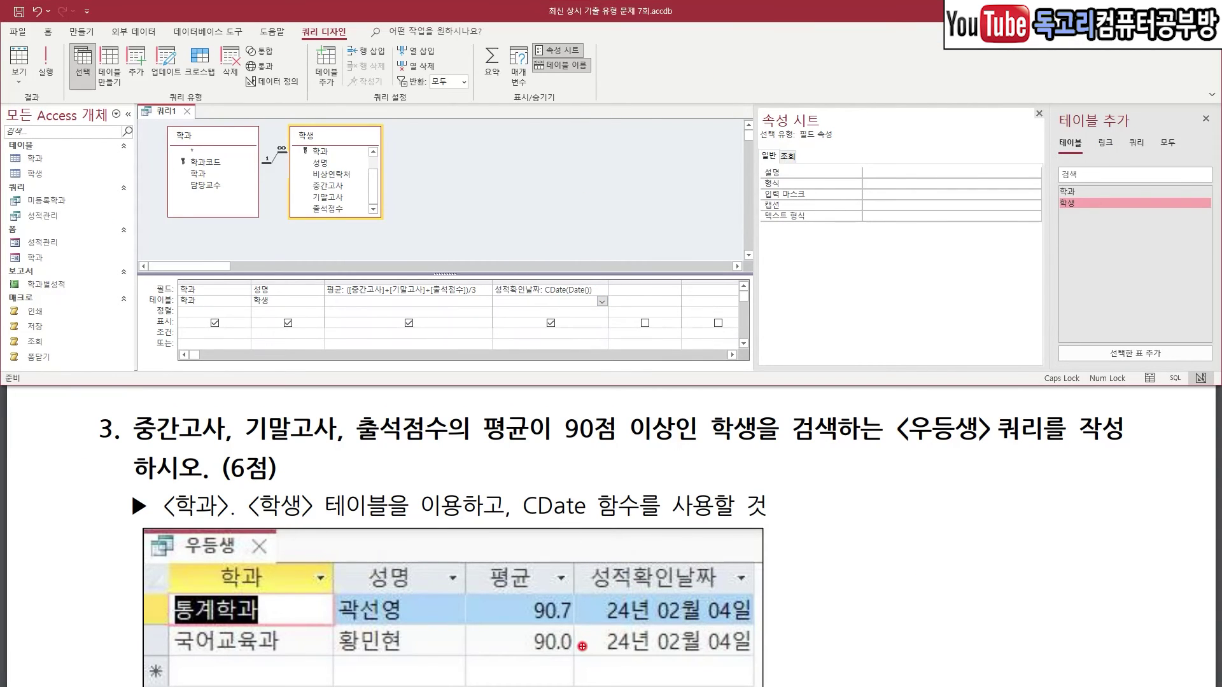
# - Save the query under the name 우등생
pyautogui.moveTo(65, 9); pyautogui.dragTo(4, 43)
pyautogui.hotkey('ctrl', 's')
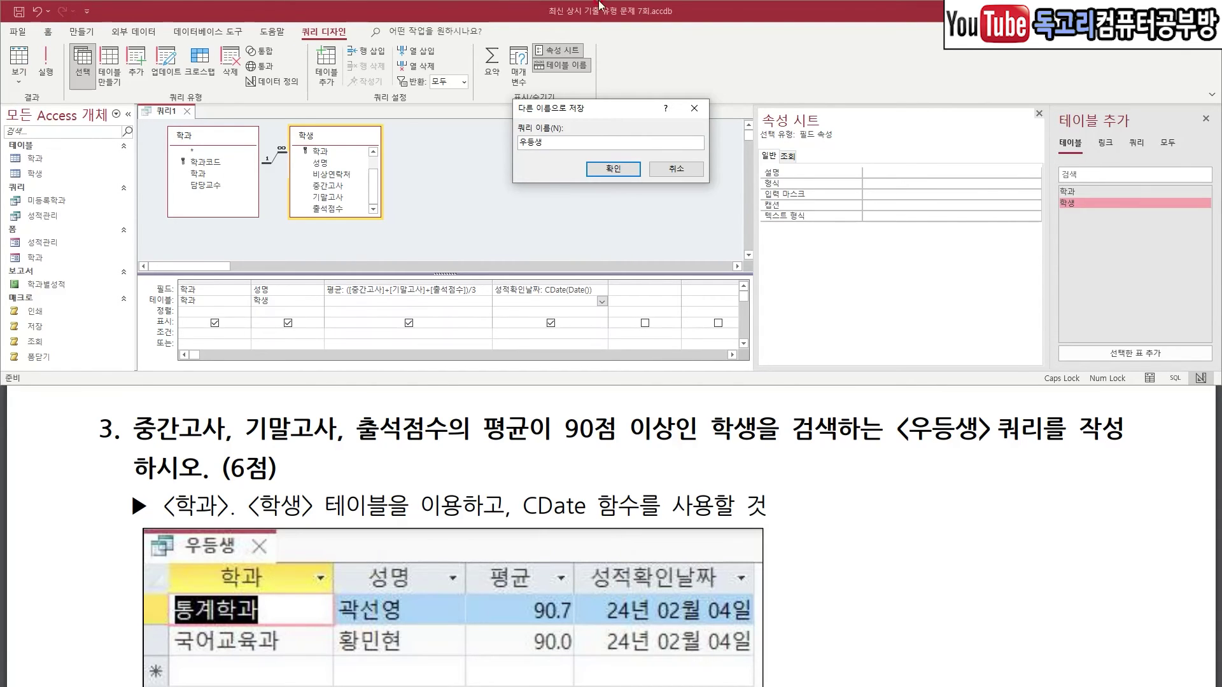
pyautogui.click(595, 174)
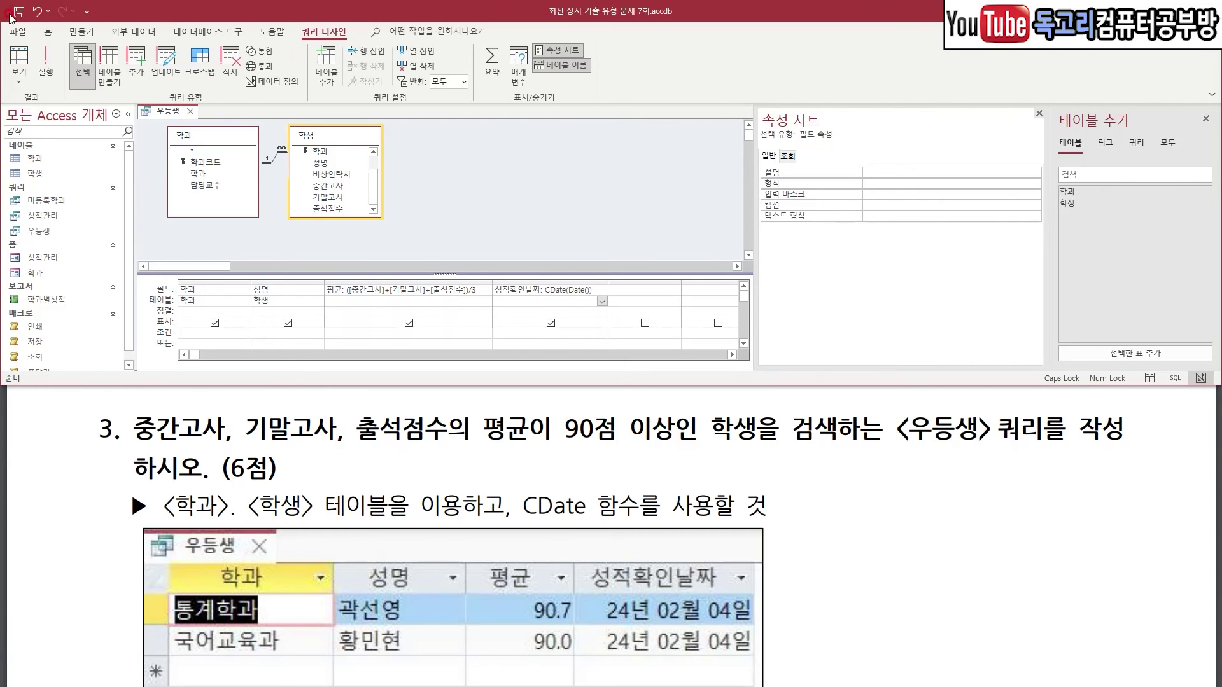
# - Run the 우등생 query and fit the 평균 and 성적확인날짜 column widths to their contents
pyautogui.click(45, 64)
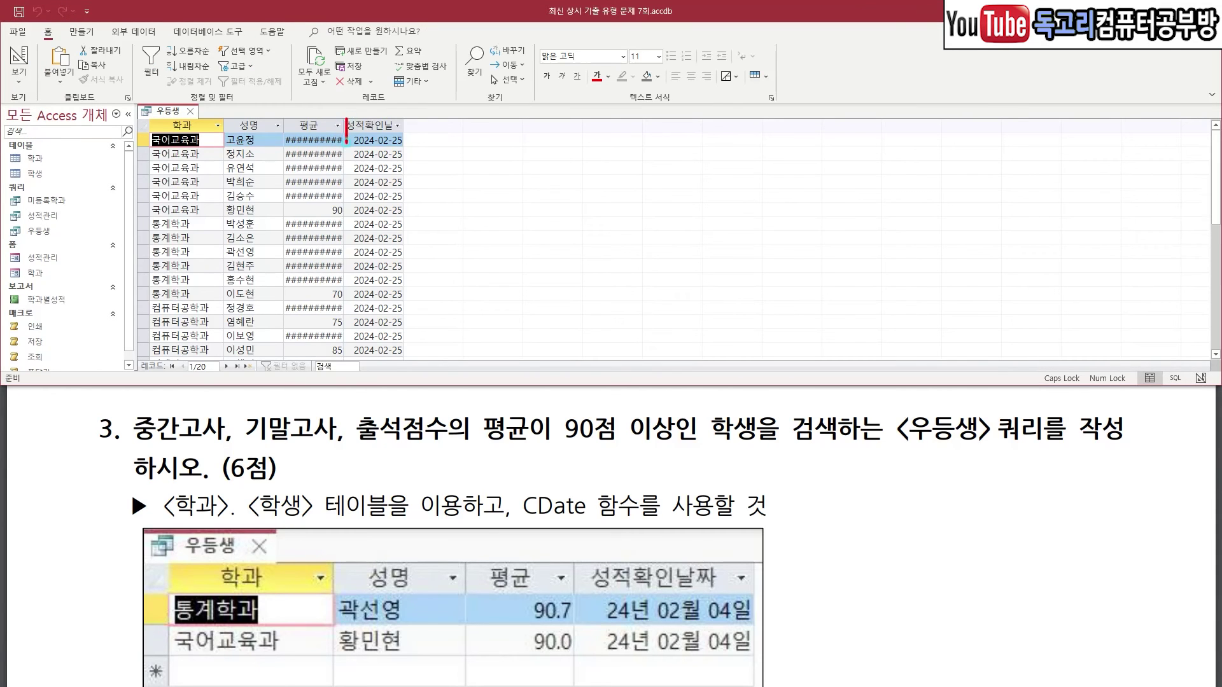
pyautogui.doubleClick(344, 123)
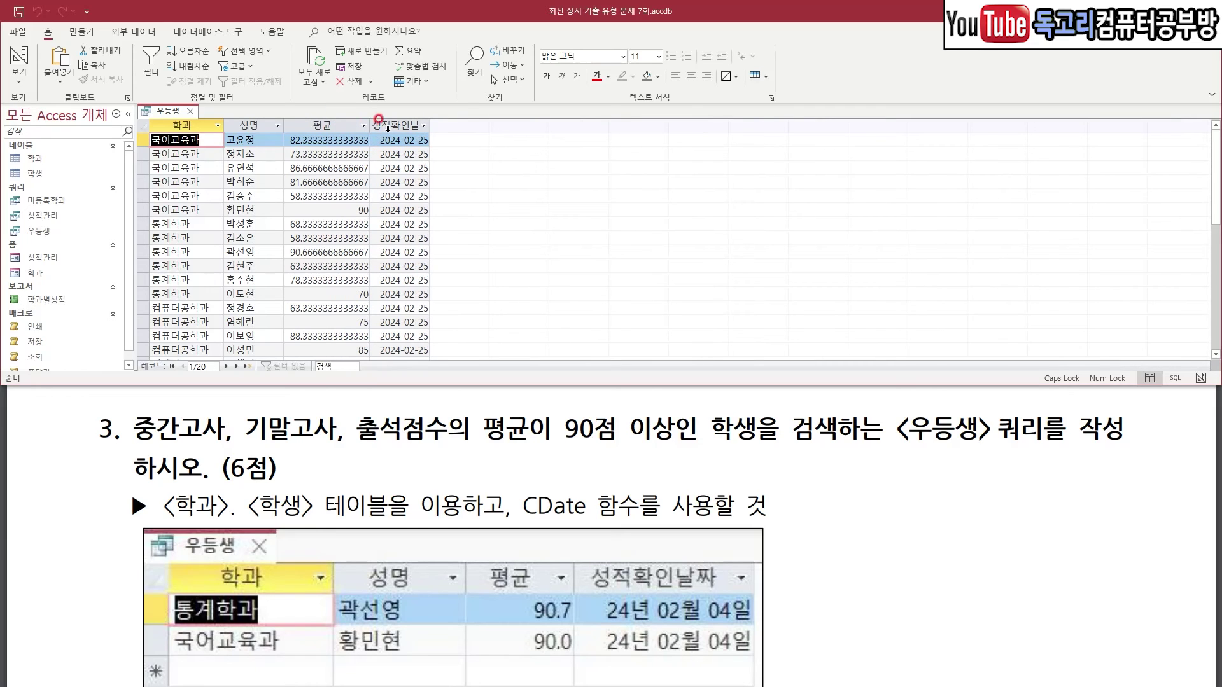
pyautogui.doubleClick(430, 122)
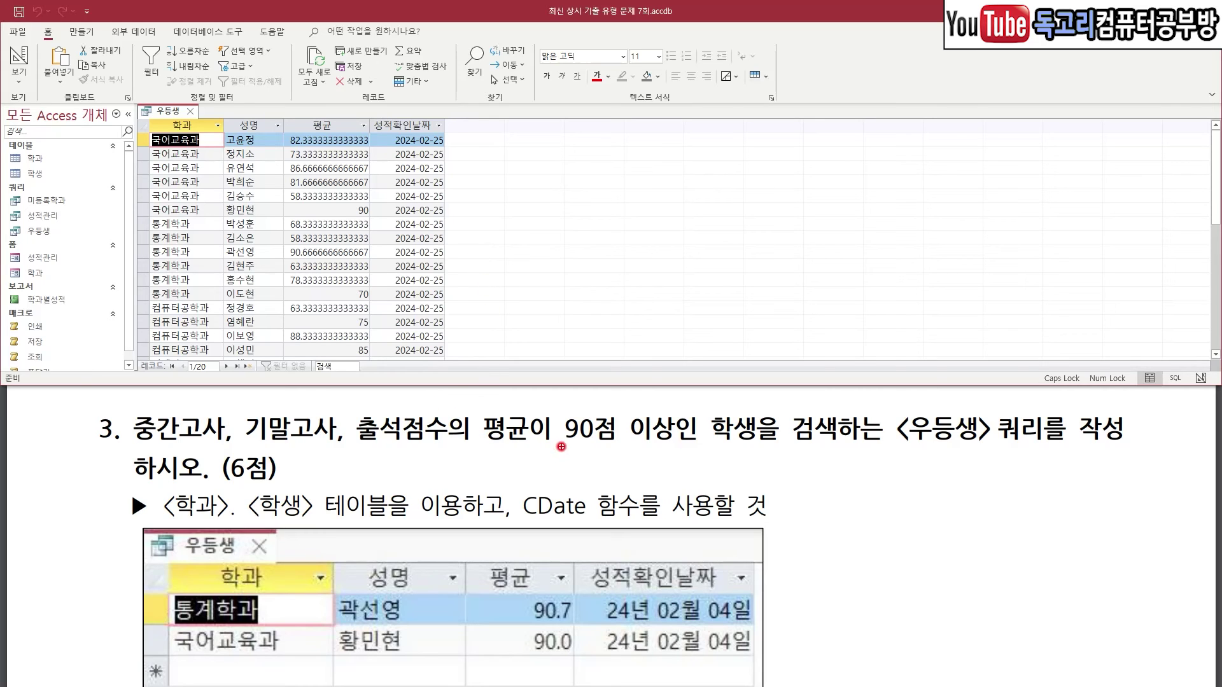
# - Examine the task text for the average condition and the sample result for the 평균 and date display formats
pyautogui.moveTo(245, 444); pyautogui.dragTo(515, 454)
pyautogui.moveTo(560, 376); pyautogui.dragTo(628, 351)
pyautogui.moveTo(561, 459); pyautogui.dragTo(737, 455)
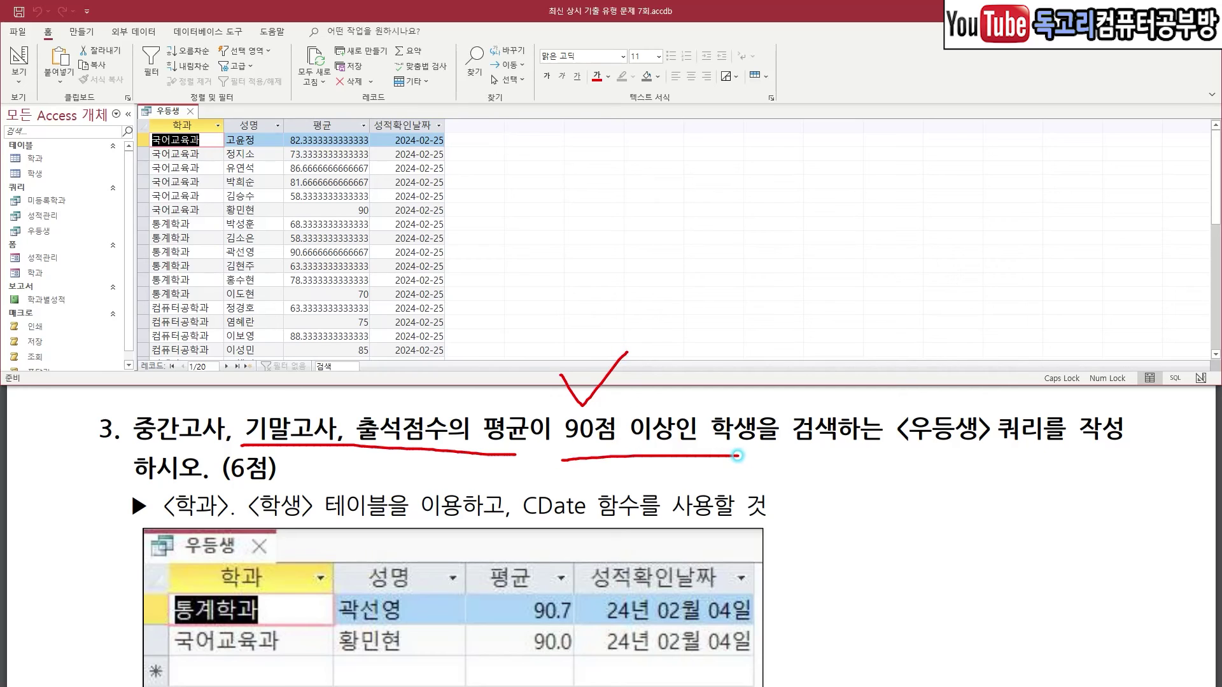
pyautogui.moveTo(578, 649)
pyautogui.mouseDown()
pyautogui.moveTo(523, 663)
pyautogui.moveTo(548, 584)
pyautogui.moveTo(590, 636)
pyautogui.moveTo(579, 656)
pyautogui.moveTo(748, 654)
pyautogui.mouseUp()
pyautogui.click(646, 667)
pyautogui.click(697, 662)
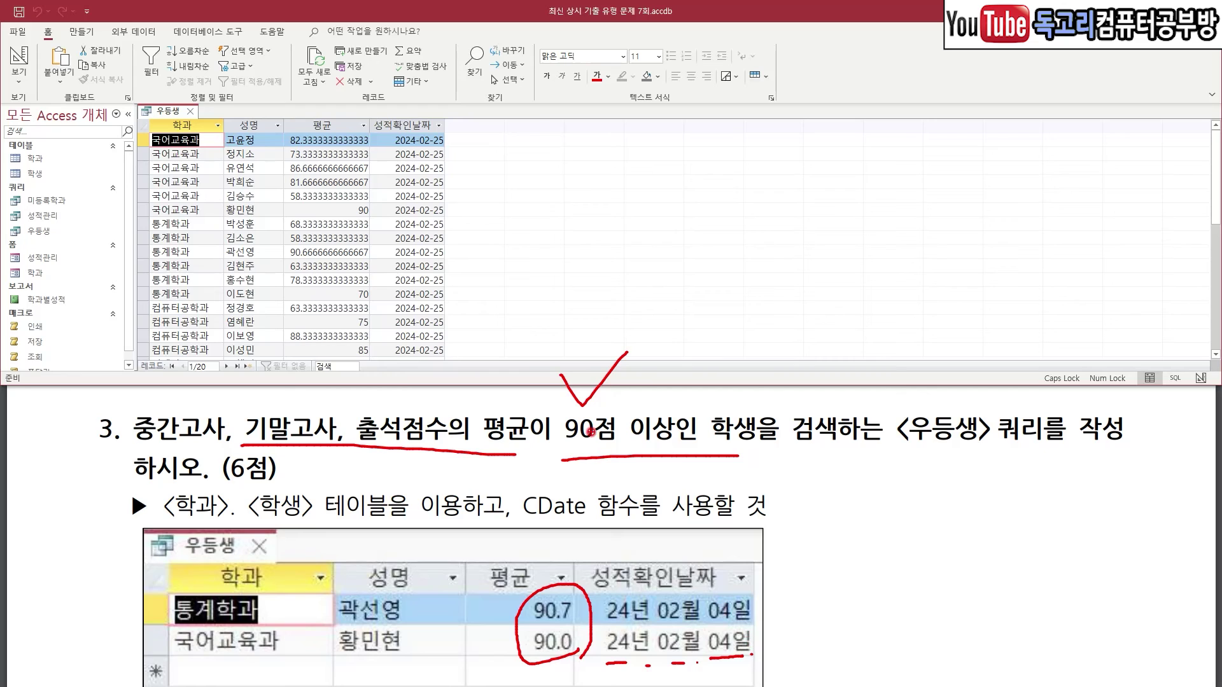
pyautogui.press('Escape')
pyautogui.moveTo(54, 60)
pyautogui.mouseDown()
pyautogui.moveTo(5, 51)
pyautogui.moveTo(57, 67)
pyautogui.moveTo(32, 54)
pyautogui.mouseUp()
pyautogui.press('Escape')
# - Return the 우등생 query to design view and set the criterion >=90 on the 평균 field
pyautogui.click(19, 58)
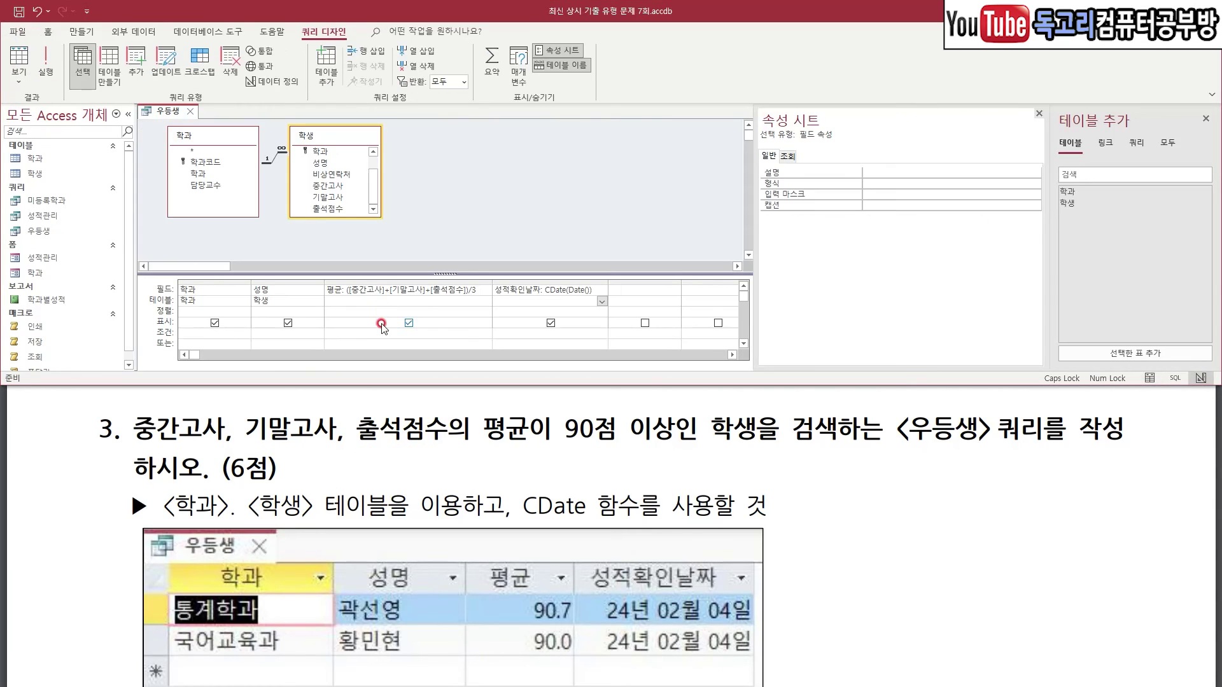
pyautogui.click(380, 329)
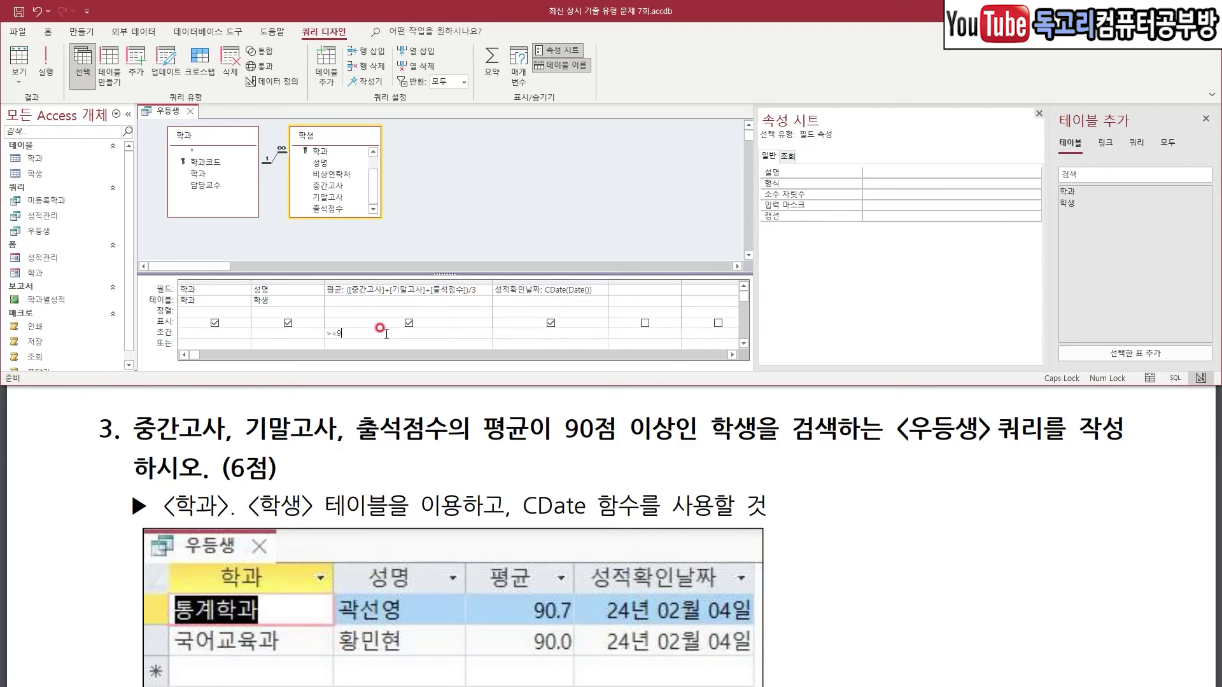
pyautogui.press('Tab')
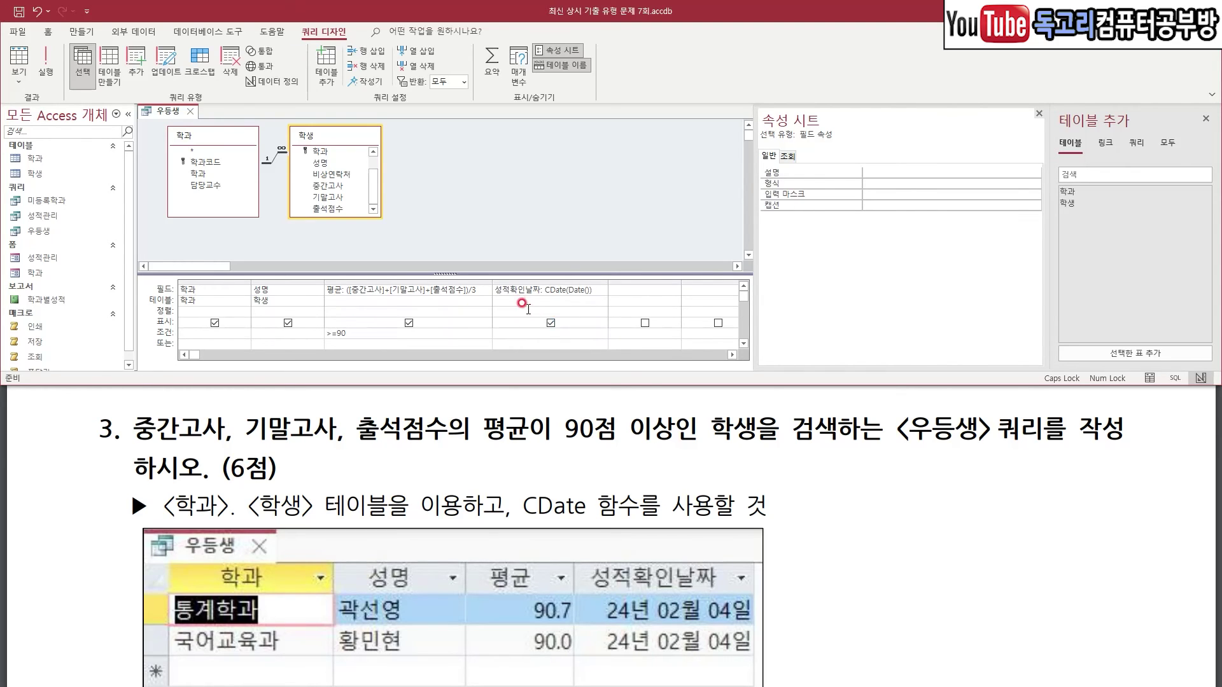
# - Set the decimal places property (소수 자릿수) of the 평균 field to 1
pyautogui.click(438, 291)
pyautogui.moveTo(358, 280); pyautogui.dragTo(405, 269)
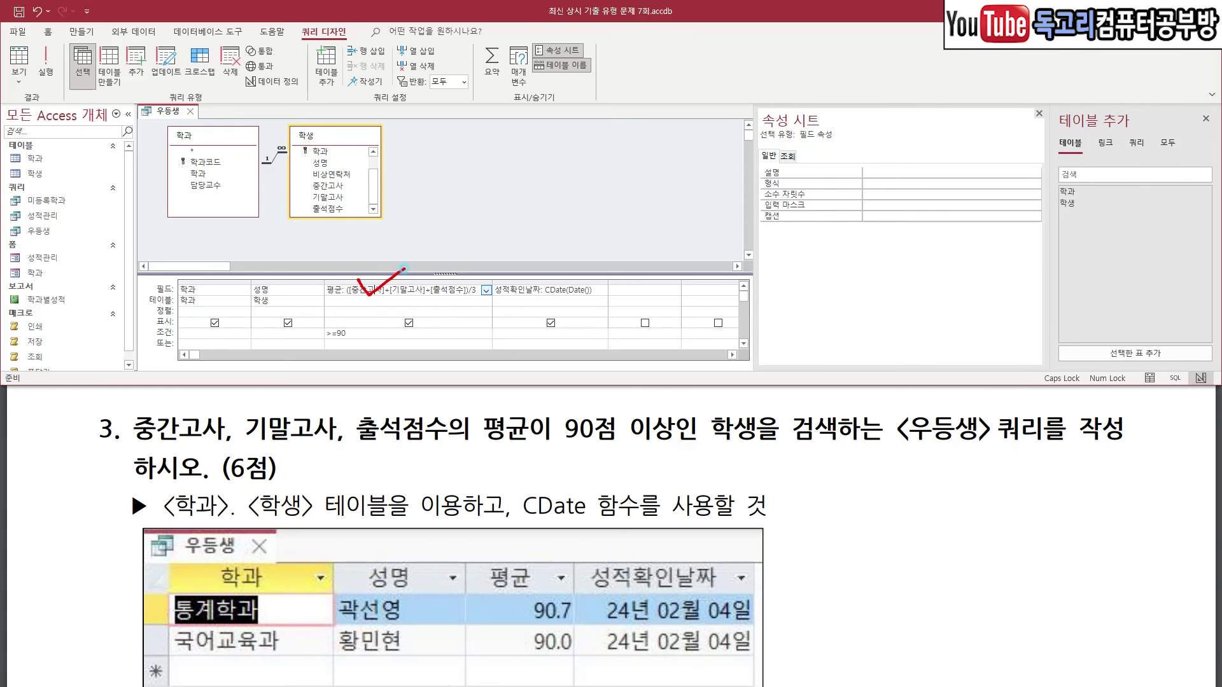
pyautogui.moveTo(869, 184); pyautogui.dragTo(892, 176)
pyautogui.click(891, 193)
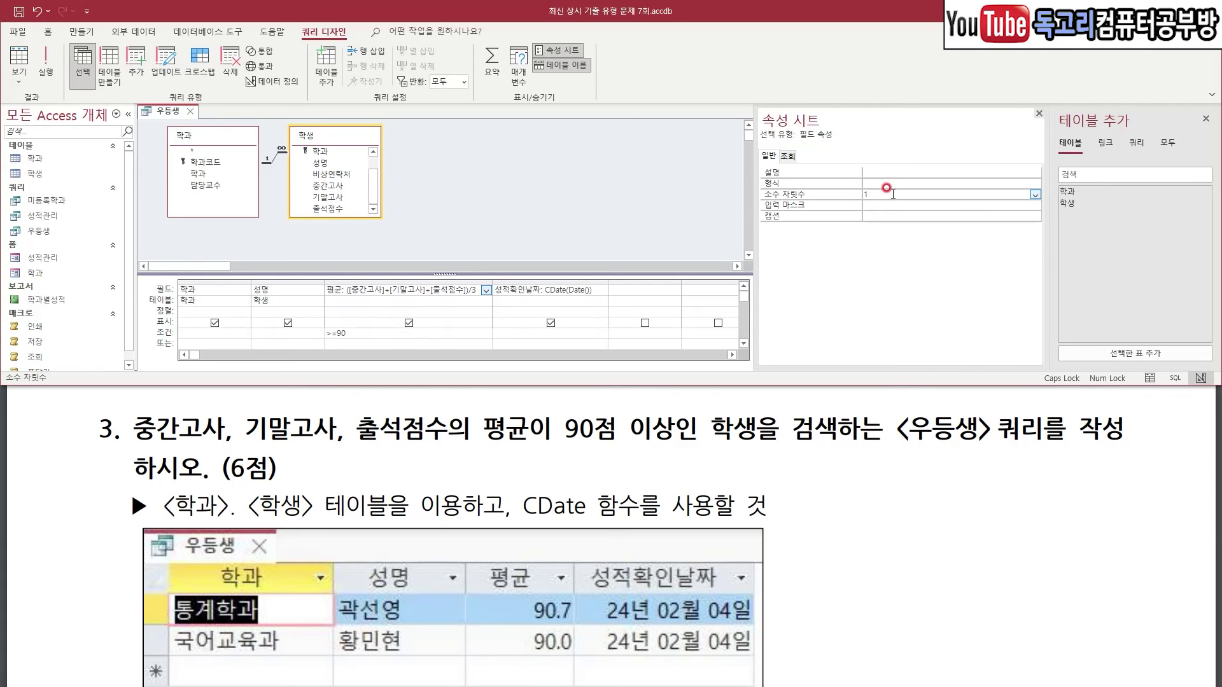
pyautogui.press('Return')
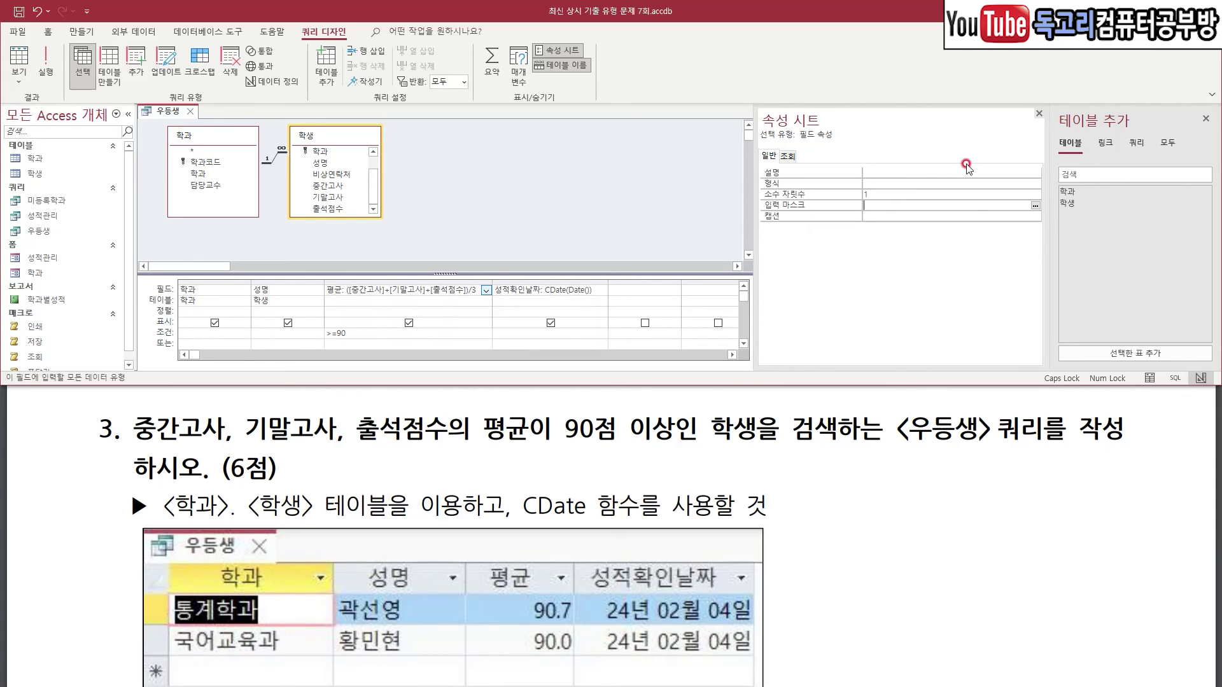
# - Set the format property (형식) of the 성적확인날짜 field to YY년 MM월 DD일 and run the query
pyautogui.click(541, 289)
pyautogui.moveTo(523, 275); pyautogui.dragTo(548, 270)
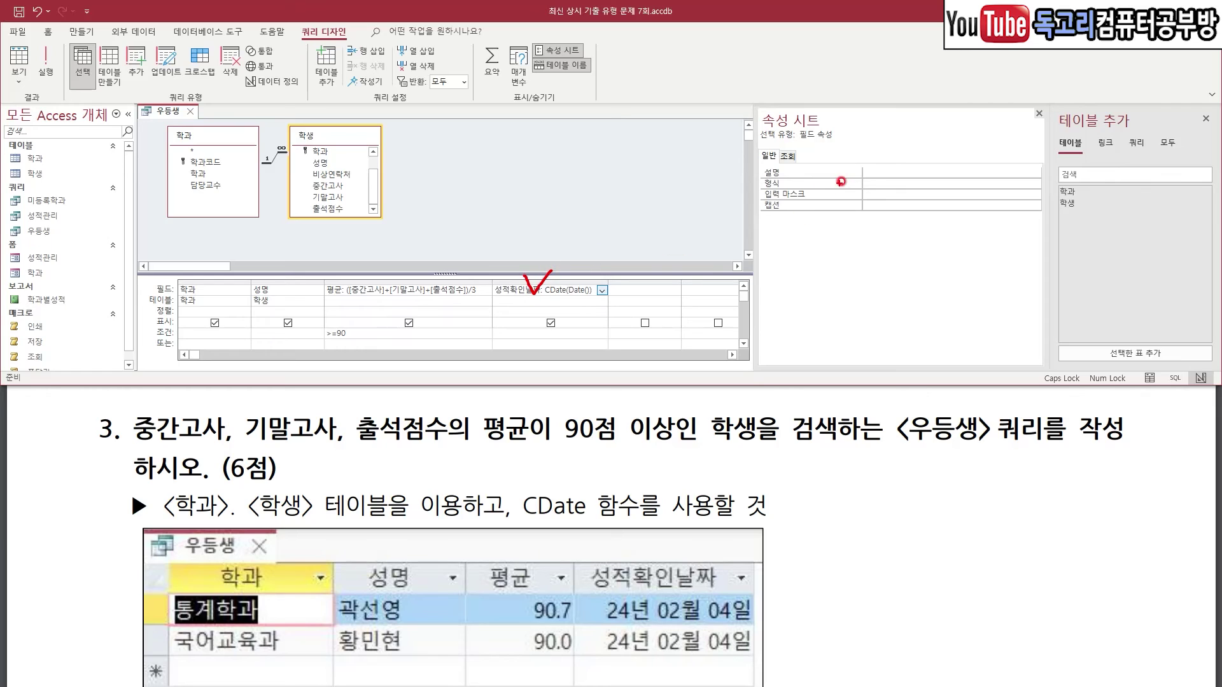
pyautogui.moveTo(870, 171); pyautogui.dragTo(904, 153)
pyautogui.moveTo(605, 620); pyautogui.dragTo(758, 618)
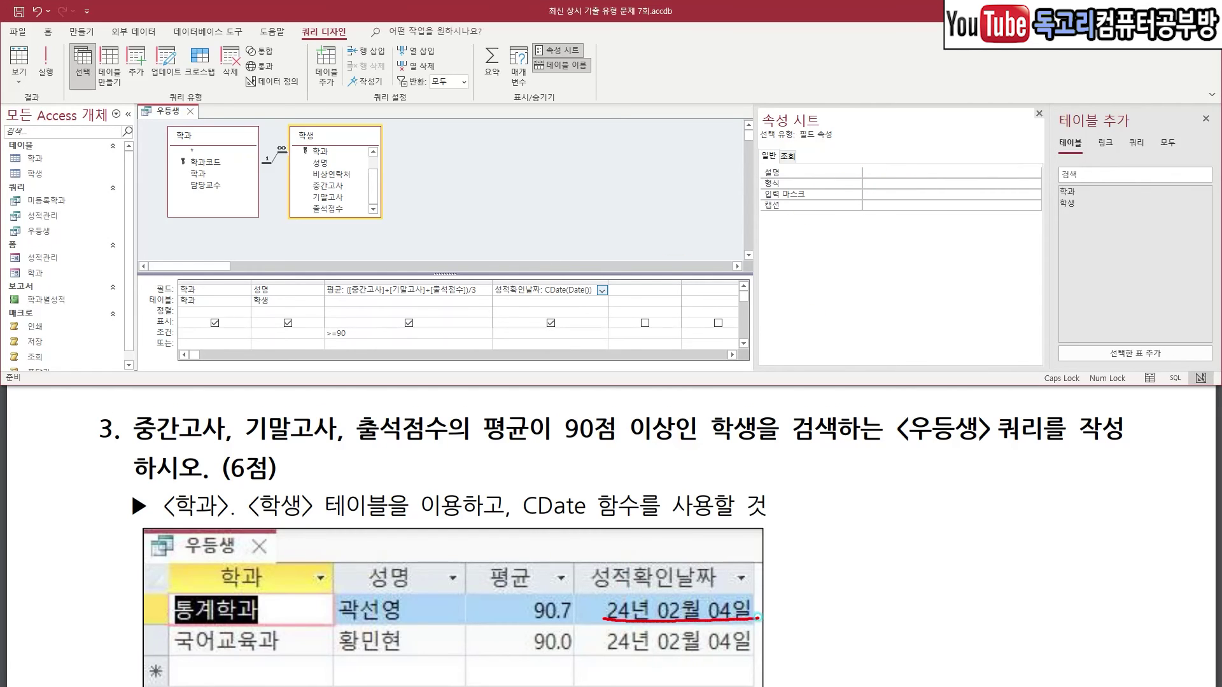
pyautogui.click(882, 183)
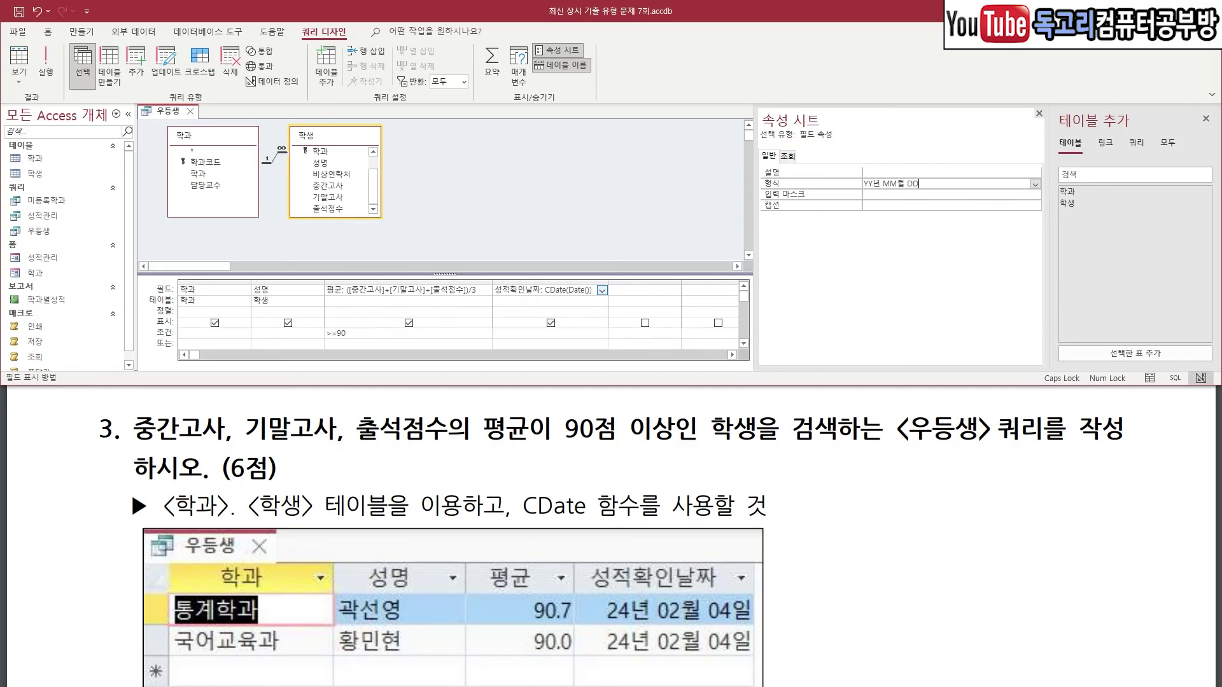
pyautogui.press('Return')
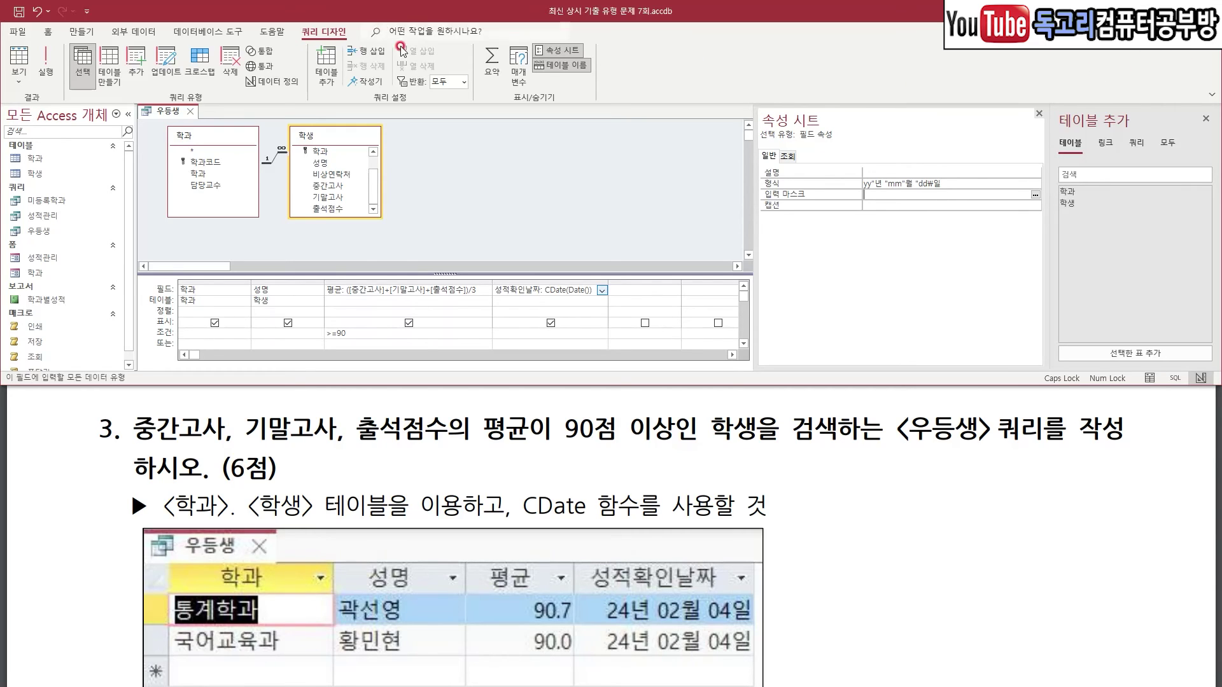
pyautogui.click(39, 50)
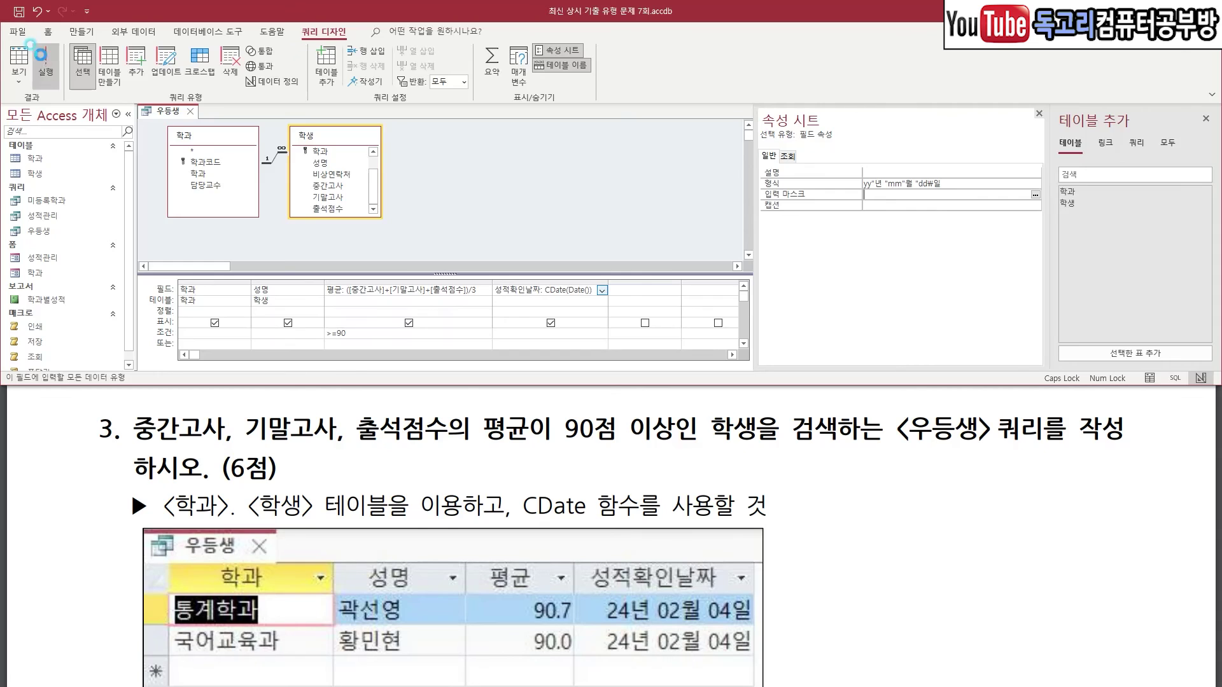
# - Return the 우등생 query to design view, set the format (형식) of the 평균 field to 표준, and run the query
pyautogui.moveTo(377, 172); pyautogui.dragTo(497, 172)
pyautogui.moveTo(322, 169)
pyautogui.mouseDown()
pyautogui.moveTo(287, 116)
pyautogui.moveTo(326, 170)
pyautogui.mouseUp()
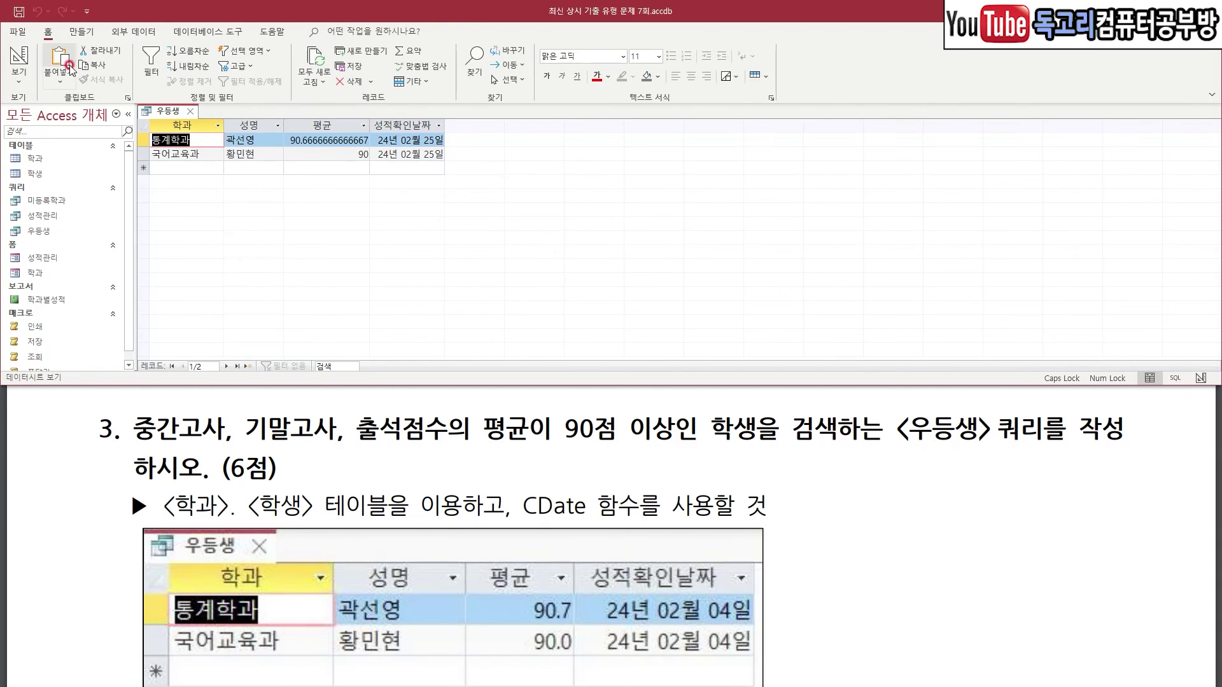
pyautogui.click(19, 59)
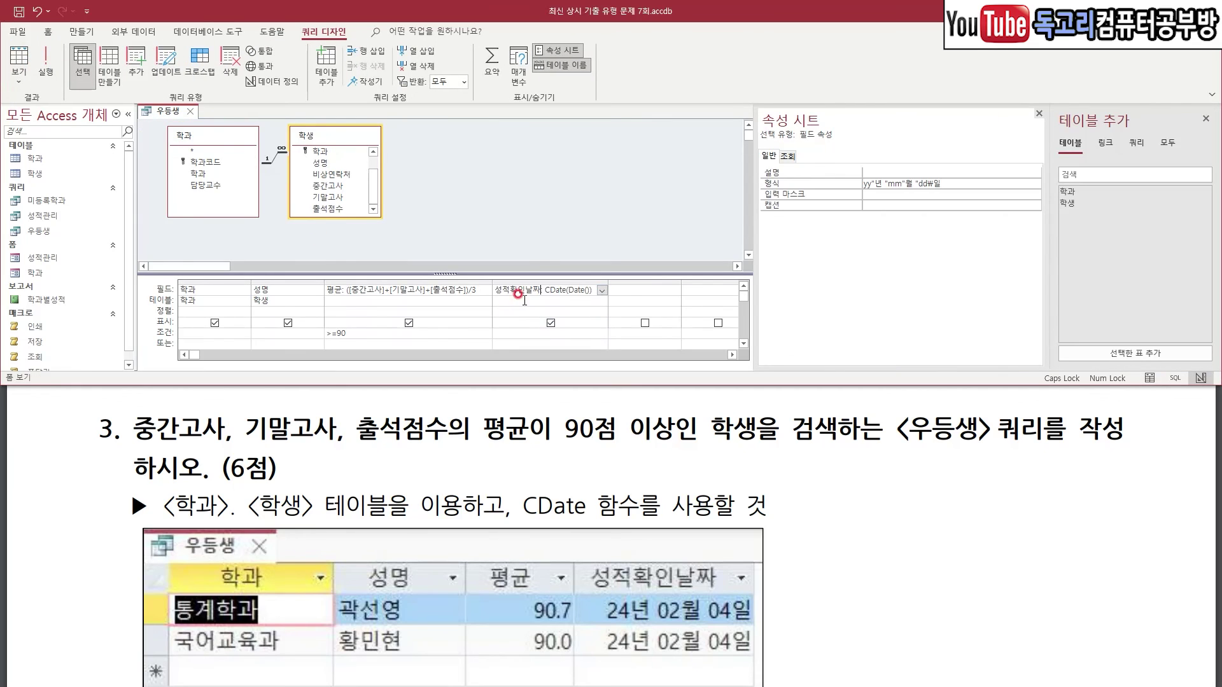
pyautogui.click(424, 290)
pyautogui.moveTo(392, 273)
pyautogui.mouseDown()
pyautogui.moveTo(402, 296)
pyautogui.moveTo(438, 257)
pyautogui.mouseUp()
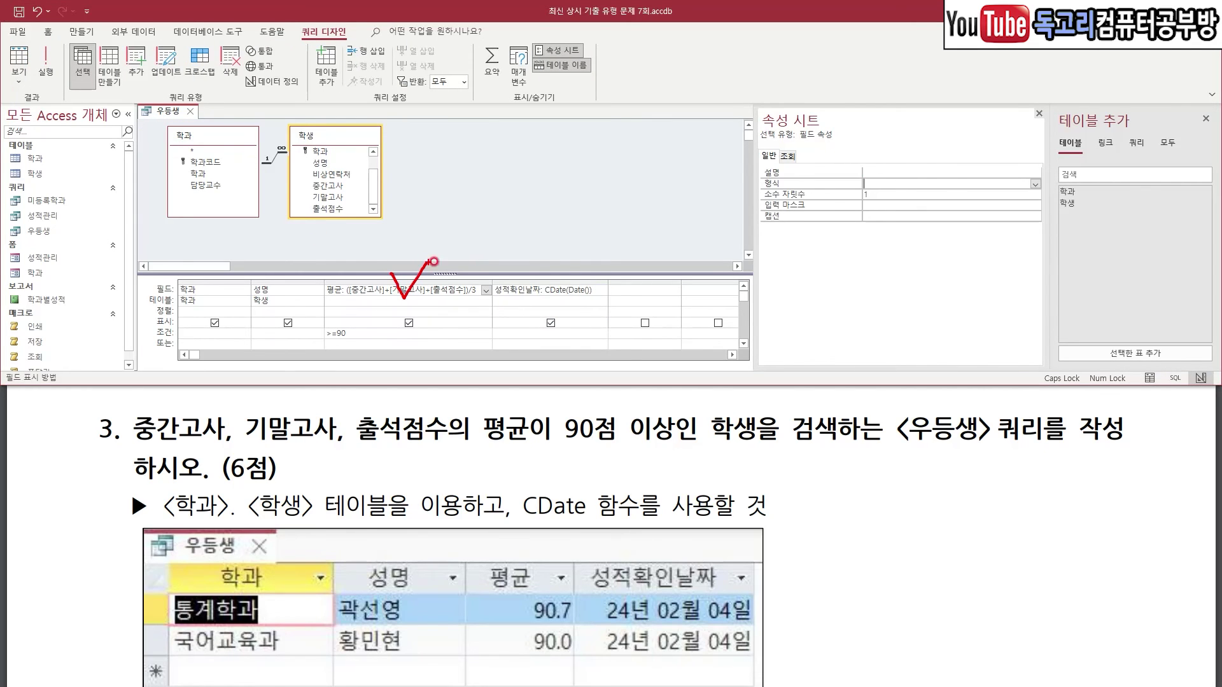
pyautogui.moveTo(1053, 190)
pyautogui.mouseDown()
pyautogui.moveTo(1017, 201)
pyautogui.moveTo(1050, 156)
pyautogui.moveTo(1039, 196)
pyautogui.mouseUp()
pyautogui.click(1033, 185)
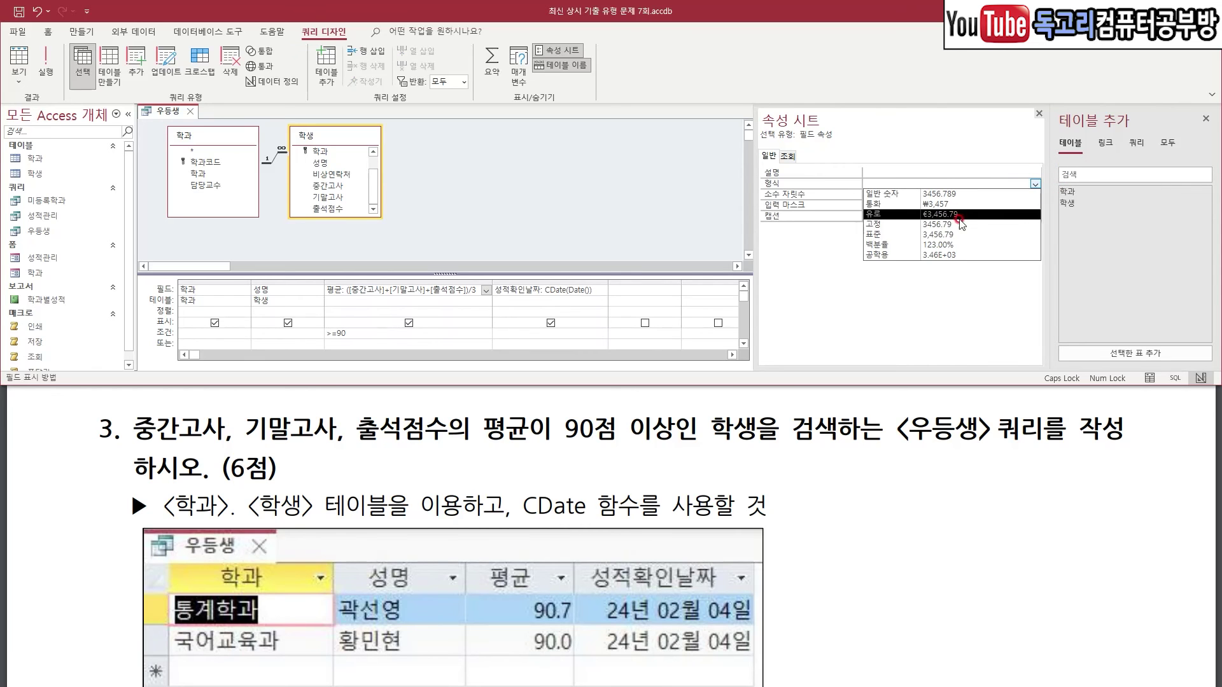
pyautogui.click(952, 238)
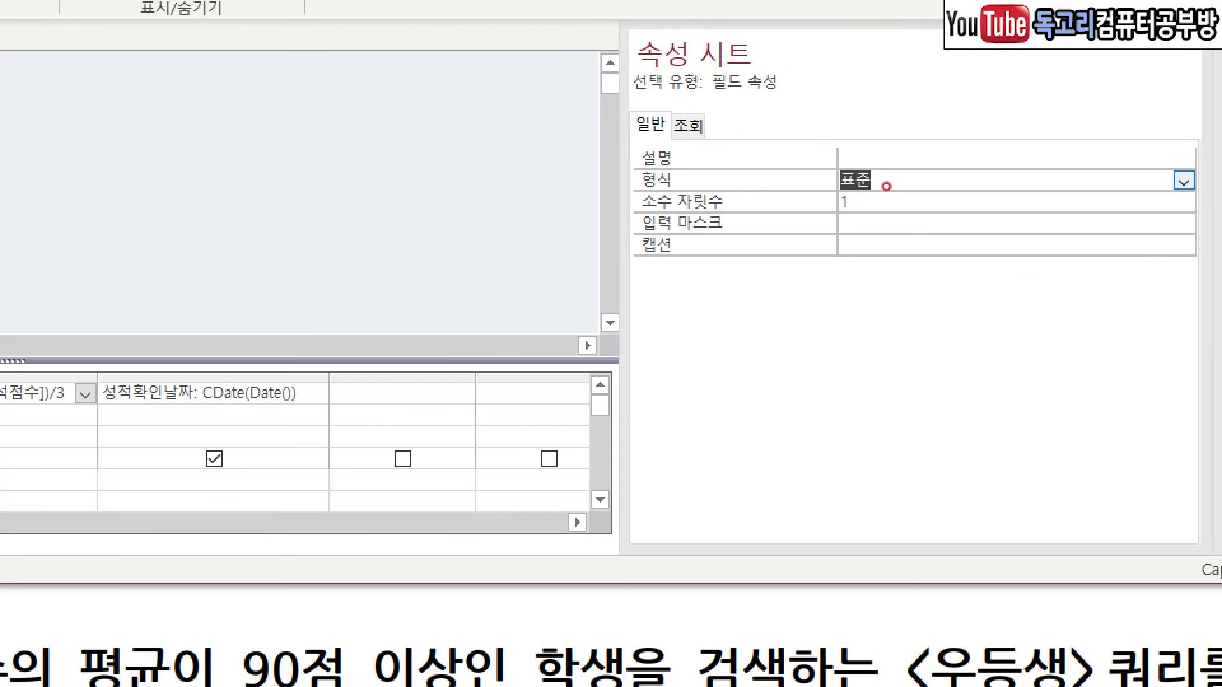
pyautogui.moveTo(890, 186); pyautogui.dragTo(856, 217)
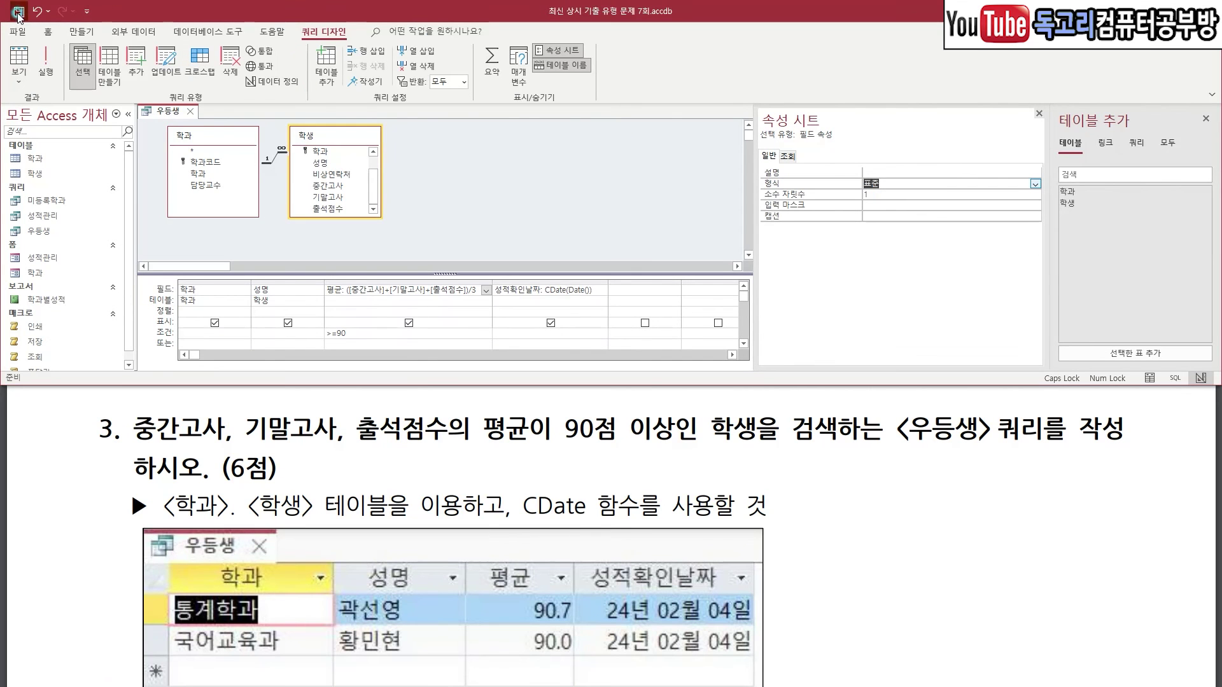
pyautogui.moveTo(9, 7)
pyautogui.mouseDown()
pyautogui.moveTo(44, 53)
pyautogui.moveTo(29, 109)
pyautogui.mouseUp()
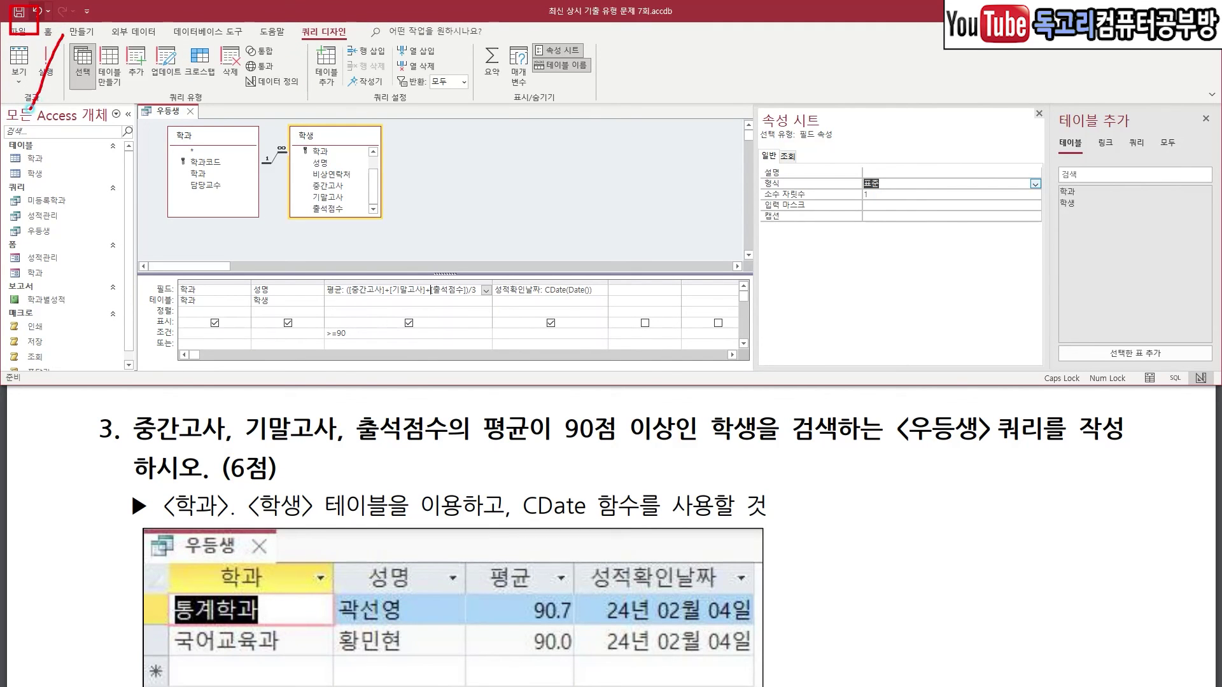
pyautogui.click(46, 64)
pyautogui.moveTo(463, 143)
pyautogui.mouseDown()
pyautogui.moveTo(214, 206)
pyautogui.moveTo(177, 186)
pyautogui.mouseUp()
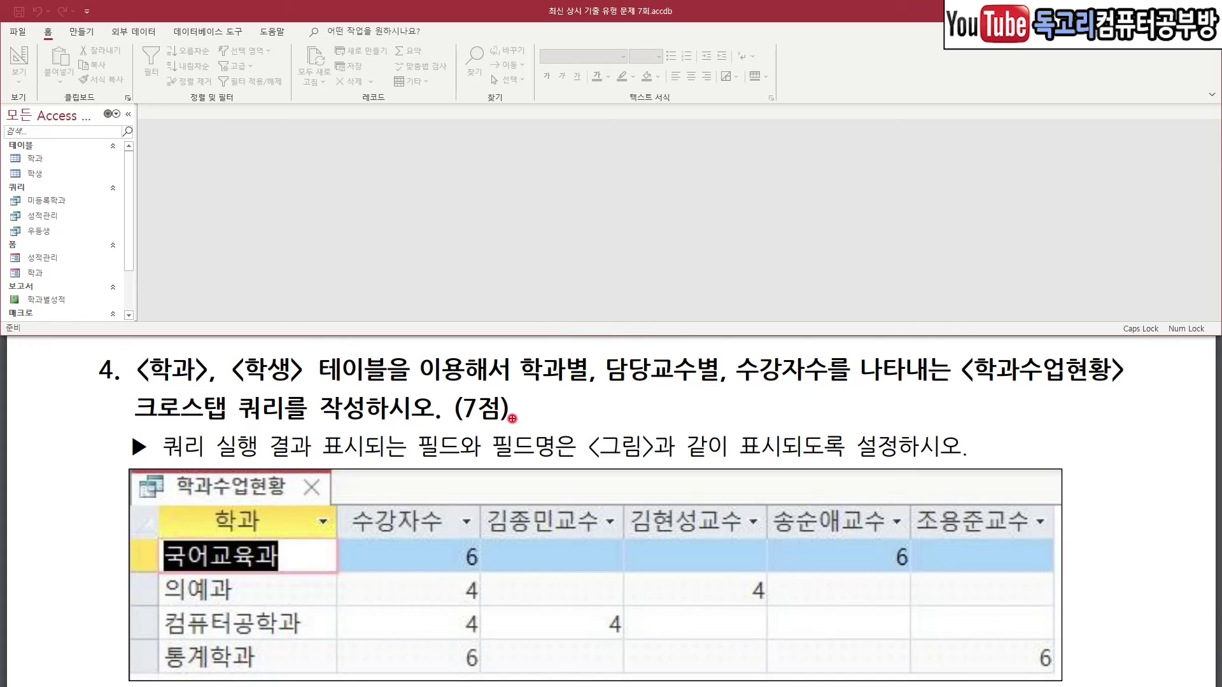
# - Start a new query in design view for the 학과수업현황 task and add the 학과 and 학생 tables
pyautogui.moveTo(158, 383); pyautogui.dragTo(299, 384)
pyautogui.moveTo(526, 399); pyautogui.dragTo(852, 400)
pyautogui.moveTo(973, 400)
pyautogui.mouseDown()
pyautogui.moveTo(1189, 408)
pyautogui.moveTo(938, 364)
pyautogui.moveTo(972, 400)
pyautogui.mouseUp()
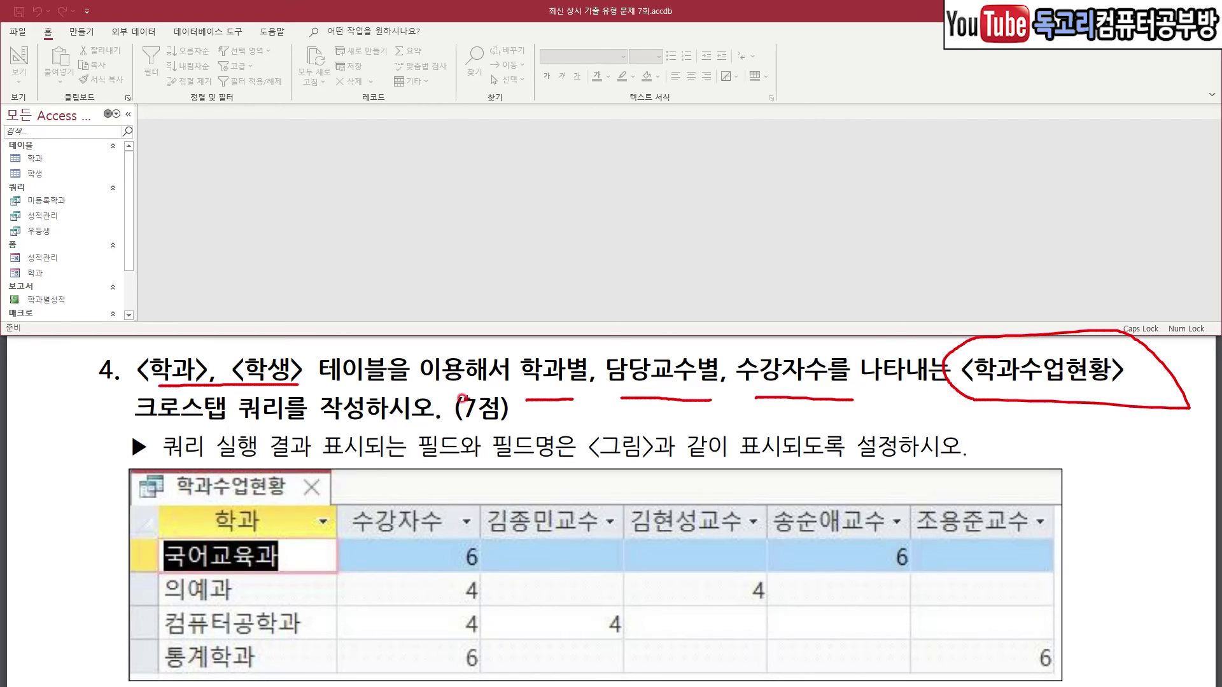
pyautogui.moveTo(192, 416); pyautogui.dragTo(290, 418)
pyautogui.press('Escape')
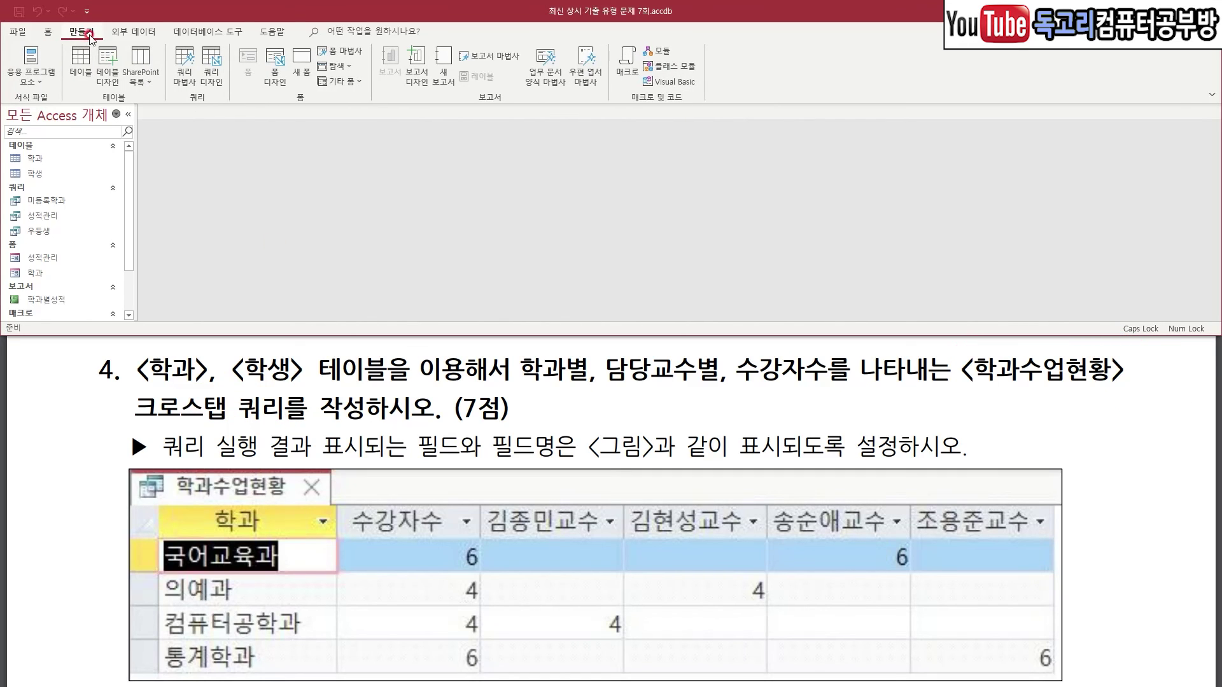
pyautogui.click(202, 69)
pyautogui.doubleClick(1066, 193)
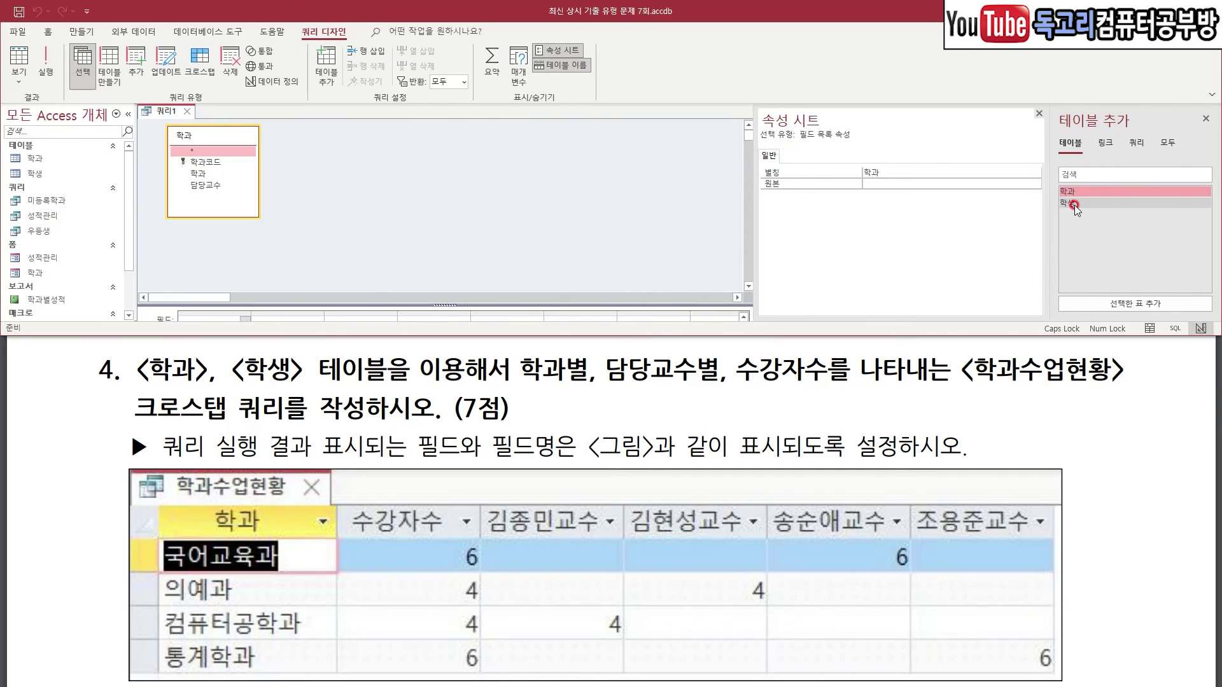
pyautogui.doubleClick(1073, 205)
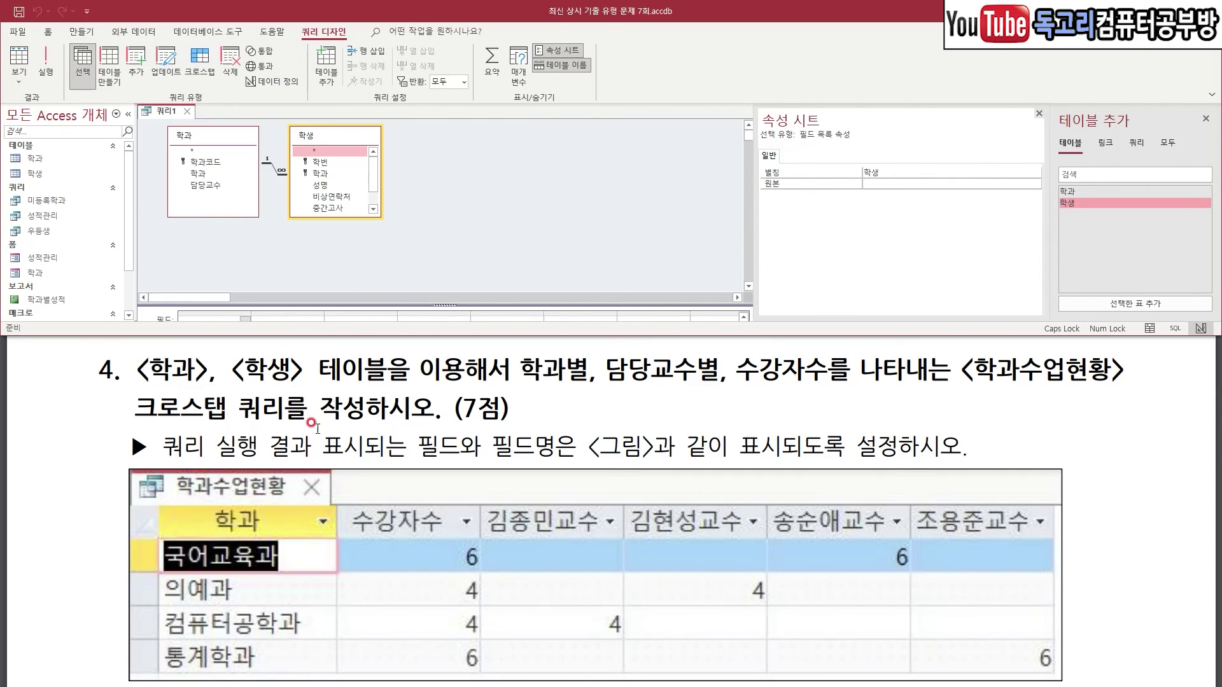
# - Examine the sample 학과수업현황 result for its 학과 row headings, professor column headings, cell counts and 수강자수 column
pyautogui.moveTo(297, 558); pyautogui.dragTo(348, 558)
pyautogui.moveTo(924, 576)
pyautogui.mouseDown()
pyautogui.moveTo(901, 525)
pyautogui.moveTo(915, 559)
pyautogui.mouseUp()
pyautogui.moveTo(270, 598)
pyautogui.mouseDown()
pyautogui.moveTo(219, 570)
pyautogui.moveTo(238, 603)
pyautogui.mouseUp()
pyautogui.moveTo(704, 608); pyautogui.dragTo(748, 616)
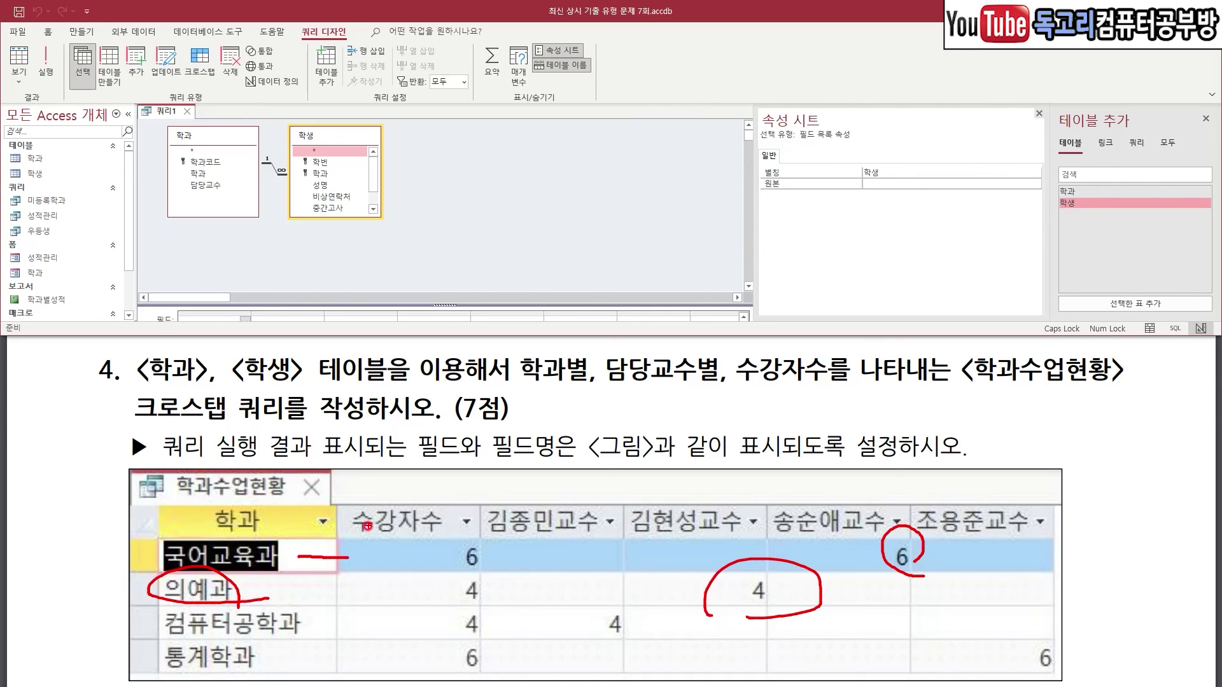
pyautogui.moveTo(292, 557); pyautogui.dragTo(1032, 559)
pyautogui.moveTo(516, 637); pyautogui.dragTo(961, 638)
pyautogui.moveTo(919, 620); pyautogui.dragTo(824, 686)
pyautogui.moveTo(216, 474); pyautogui.dragTo(271, 460)
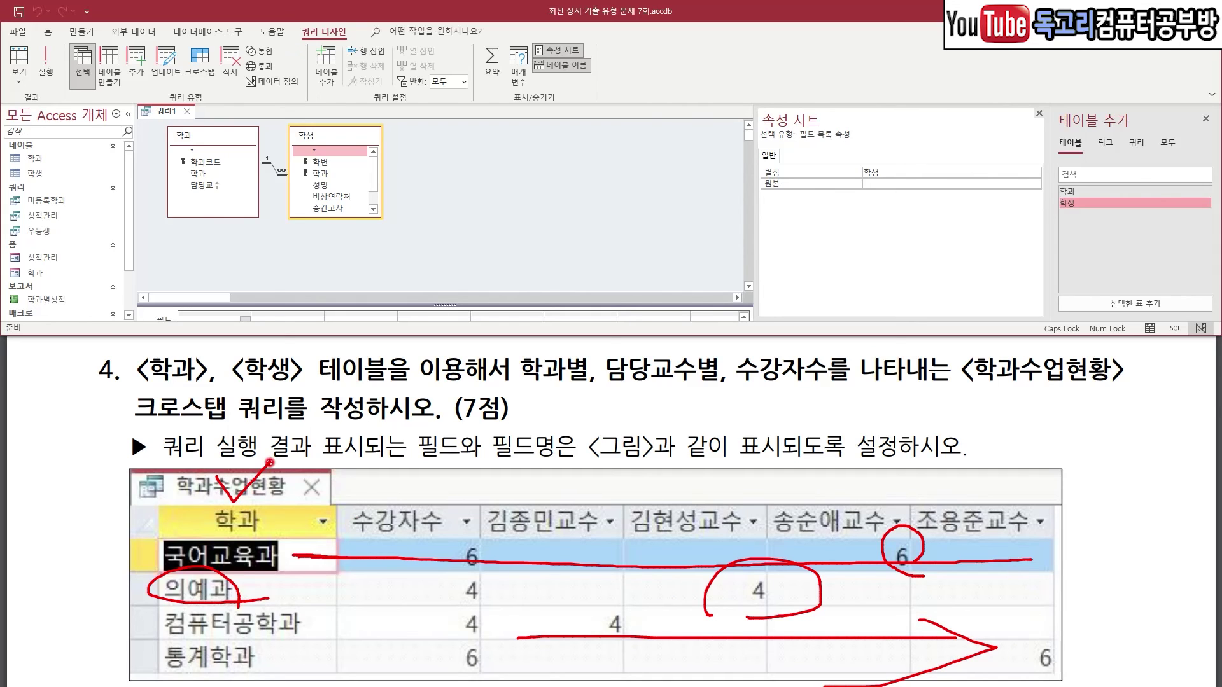
pyautogui.press('e')
pyautogui.moveTo(544, 542); pyautogui.dragTo(915, 541)
pyautogui.moveTo(597, 565); pyautogui.dragTo(590, 659)
pyautogui.moveTo(686, 563); pyautogui.dragTo(673, 653)
pyautogui.moveTo(834, 555); pyautogui.dragTo(827, 653)
pyautogui.moveTo(803, 626)
pyautogui.mouseDown()
pyautogui.moveTo(814, 652)
pyautogui.moveTo(870, 622)
pyautogui.mouseUp()
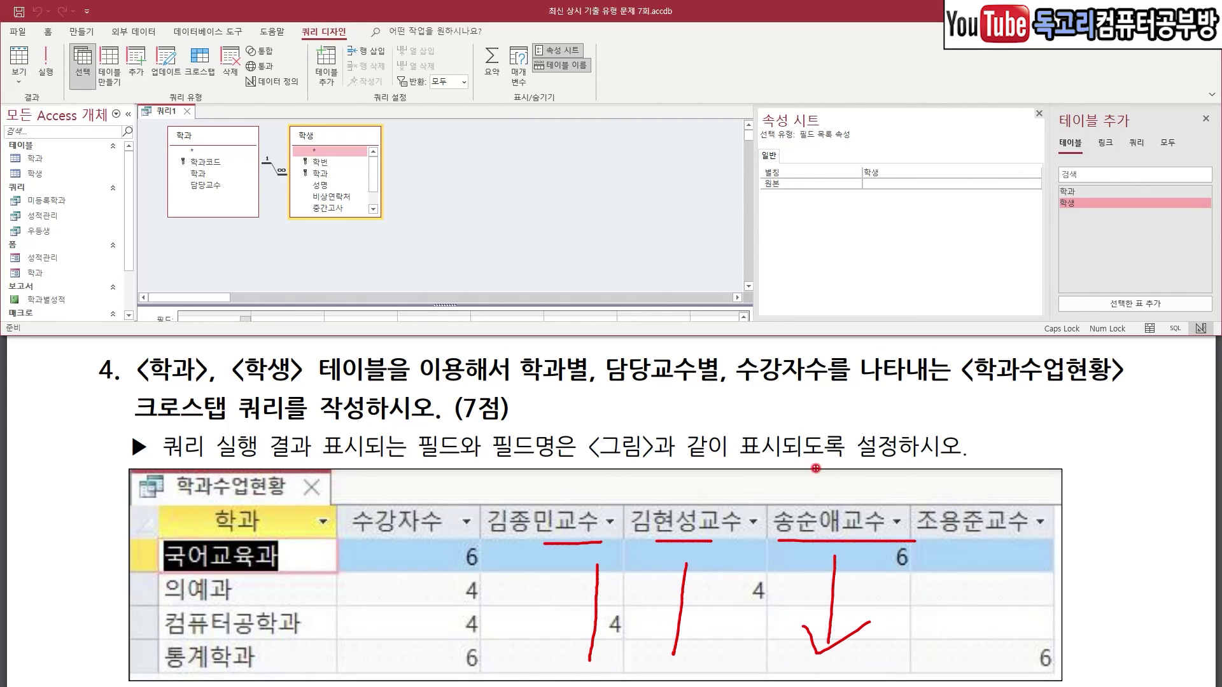
pyautogui.press('e')
pyautogui.moveTo(865, 554)
pyautogui.mouseDown()
pyautogui.moveTo(930, 586)
pyautogui.moveTo(925, 595)
pyautogui.mouseUp()
pyautogui.moveTo(731, 399); pyautogui.dragTo(826, 407)
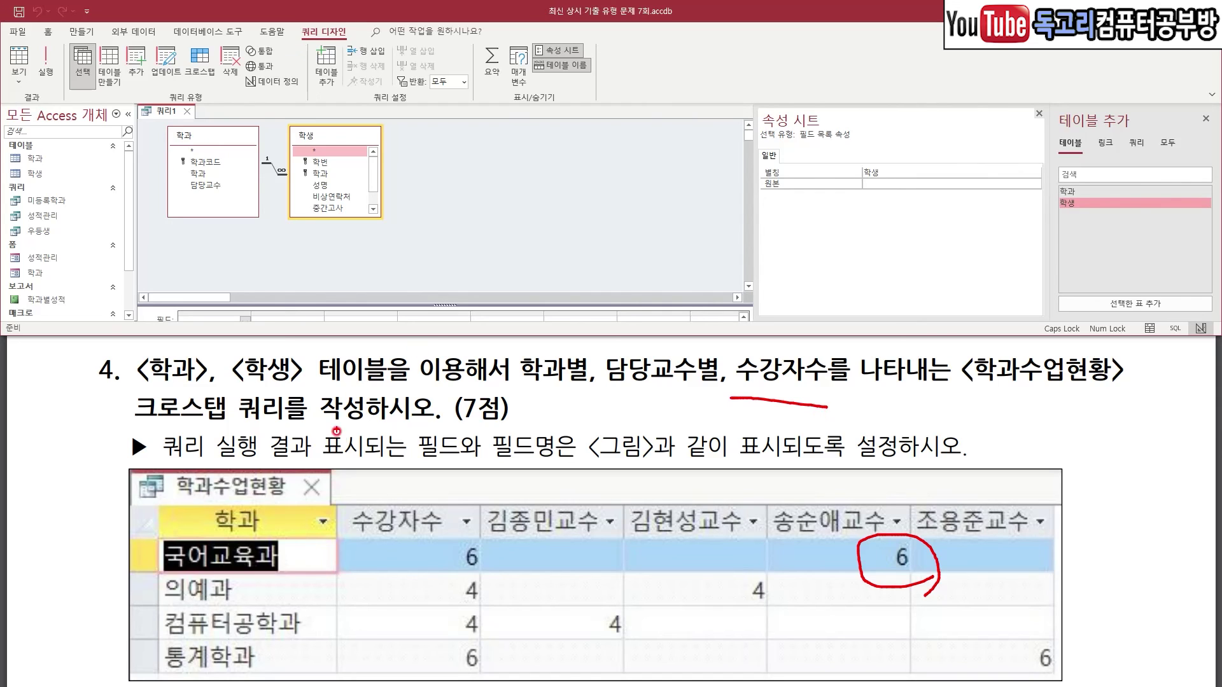
pyautogui.moveTo(371, 472)
pyautogui.mouseDown()
pyautogui.moveTo(393, 487)
pyautogui.moveTo(439, 458)
pyautogui.mouseUp()
pyautogui.moveTo(361, 539); pyautogui.dragTo(429, 542)
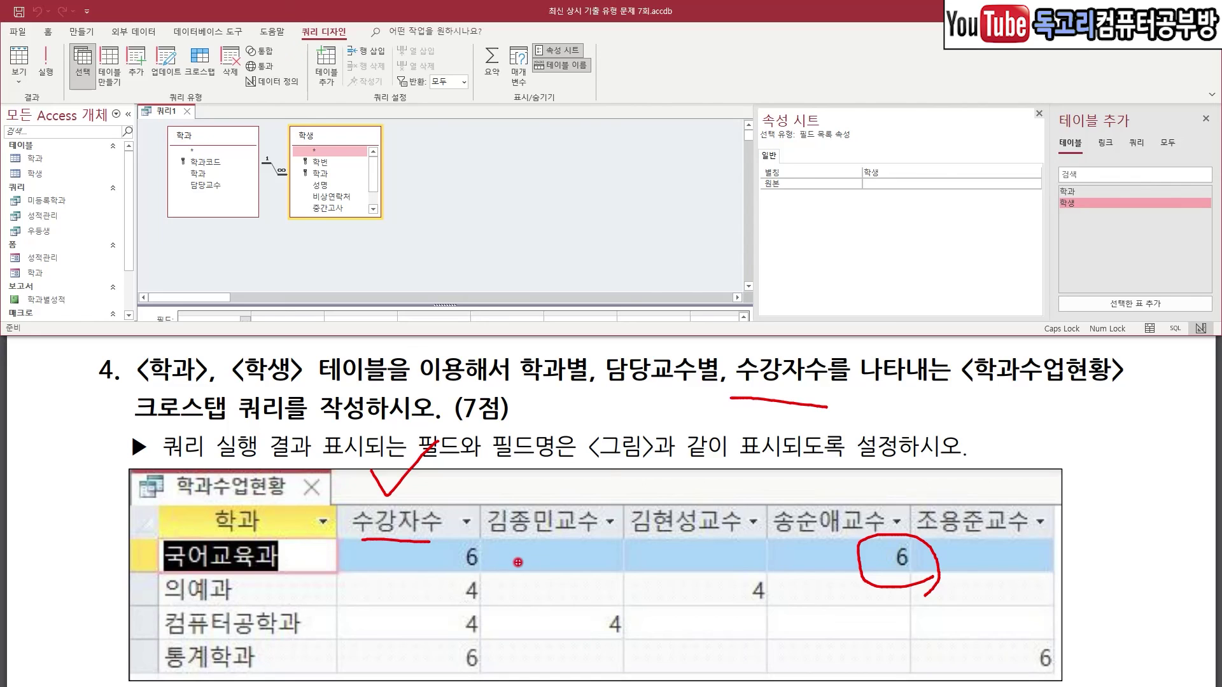
pyautogui.moveTo(1034, 571); pyautogui.dragTo(575, 594)
pyautogui.moveTo(777, 634); pyautogui.dragTo(563, 647)
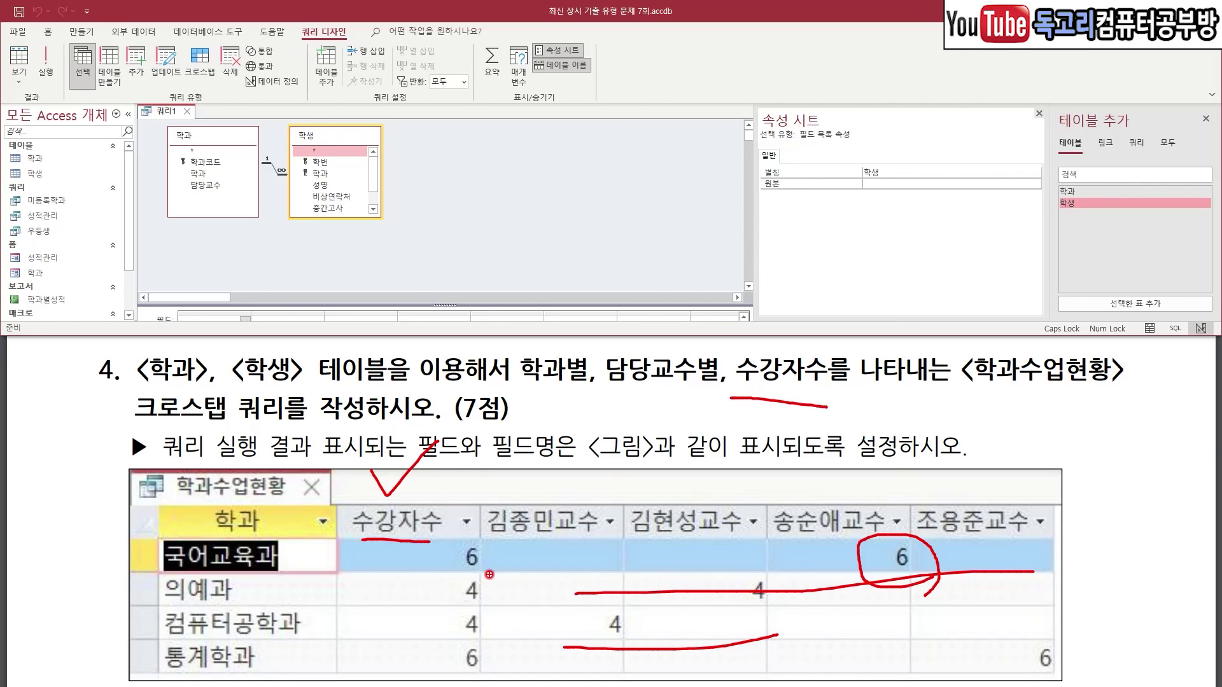
pyautogui.press('e')
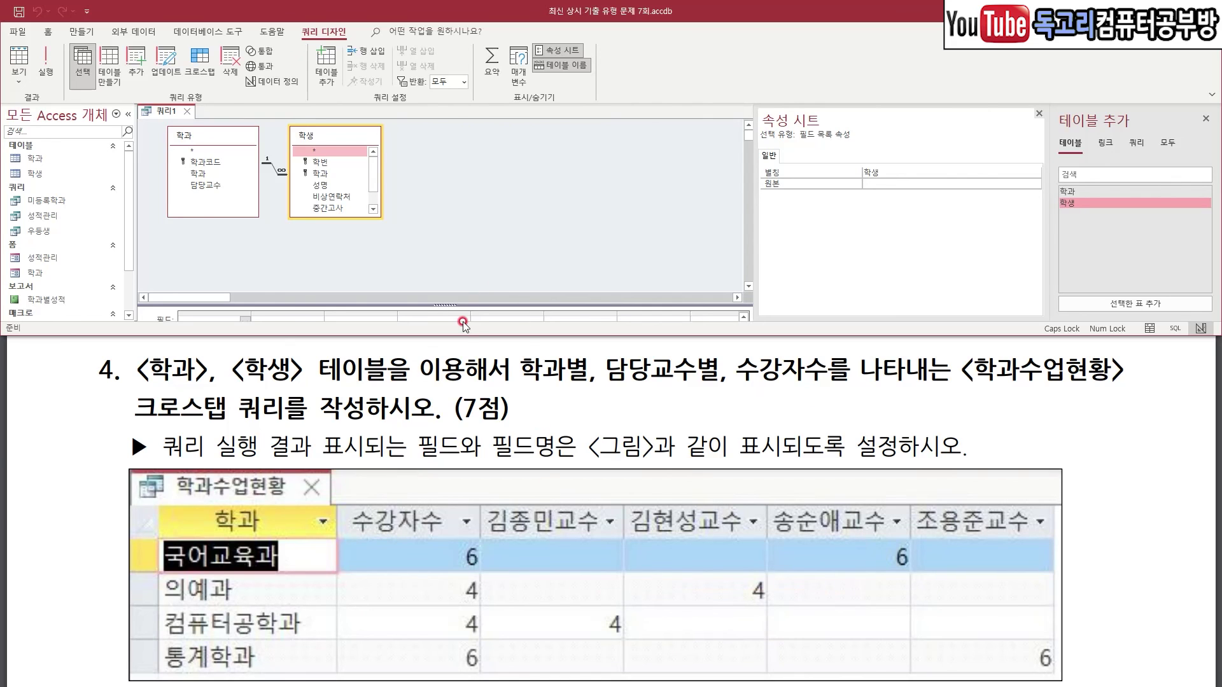
# - Add the 학과 and 담당교수 fields from the 학과 table to the query grid
pyautogui.click(209, 173)
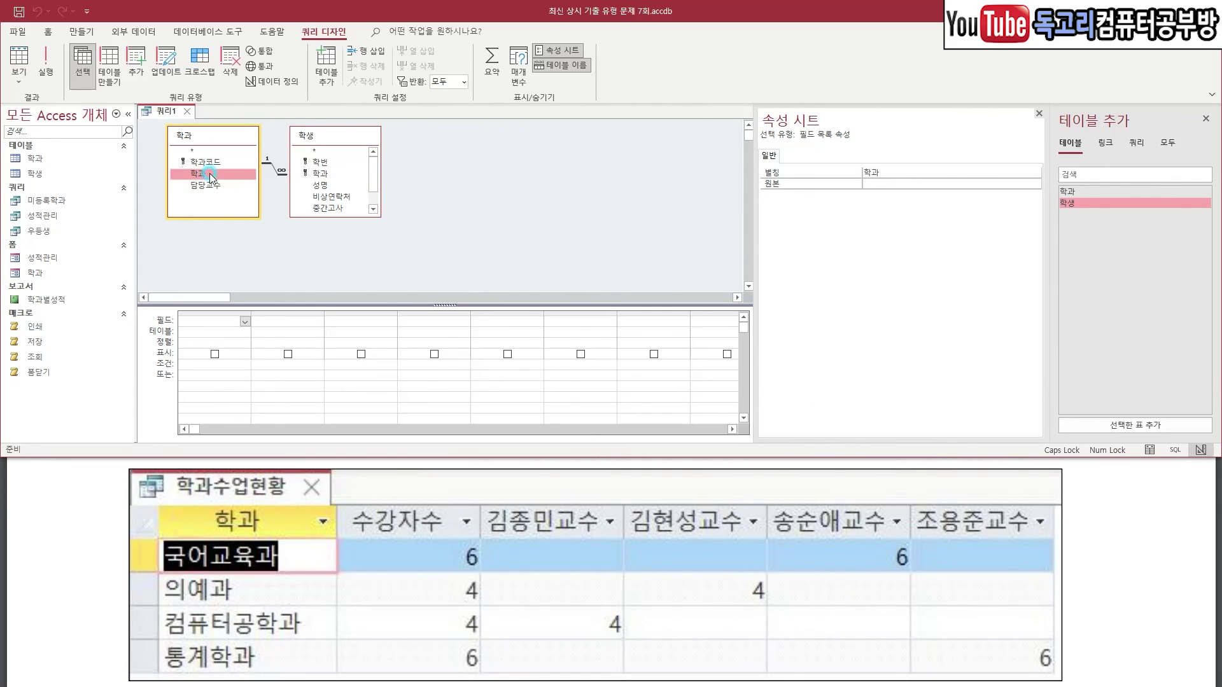
pyautogui.doubleClick(209, 173)
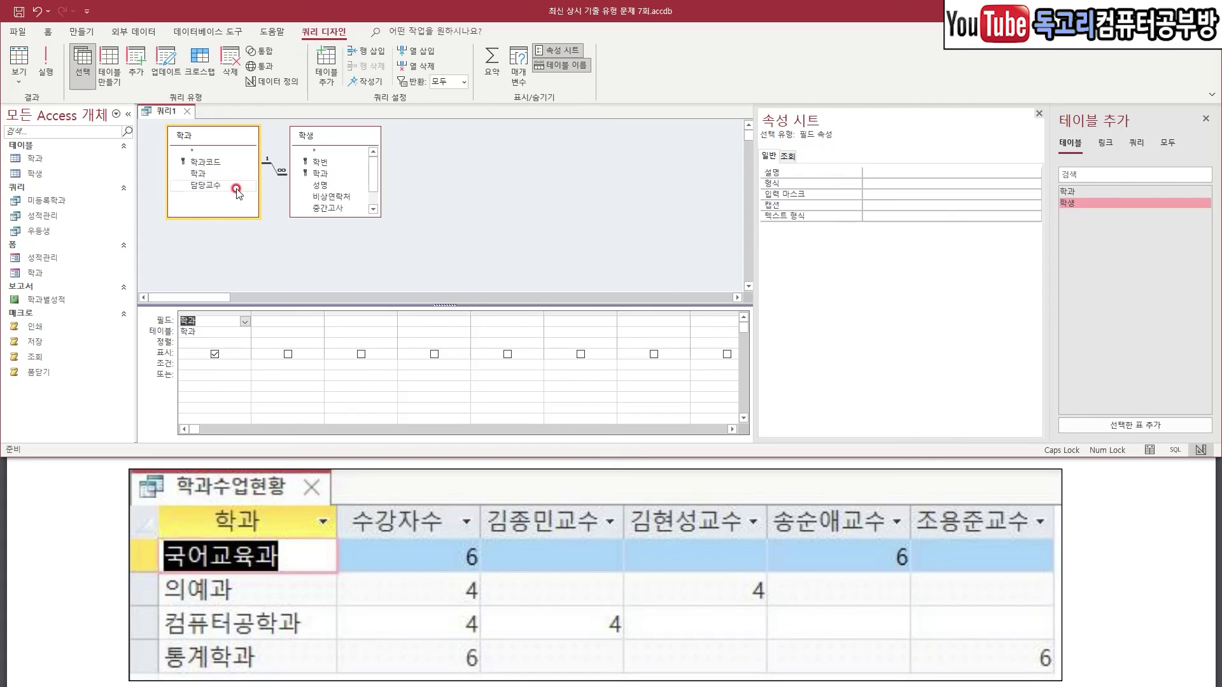
pyautogui.doubleClick(236, 189)
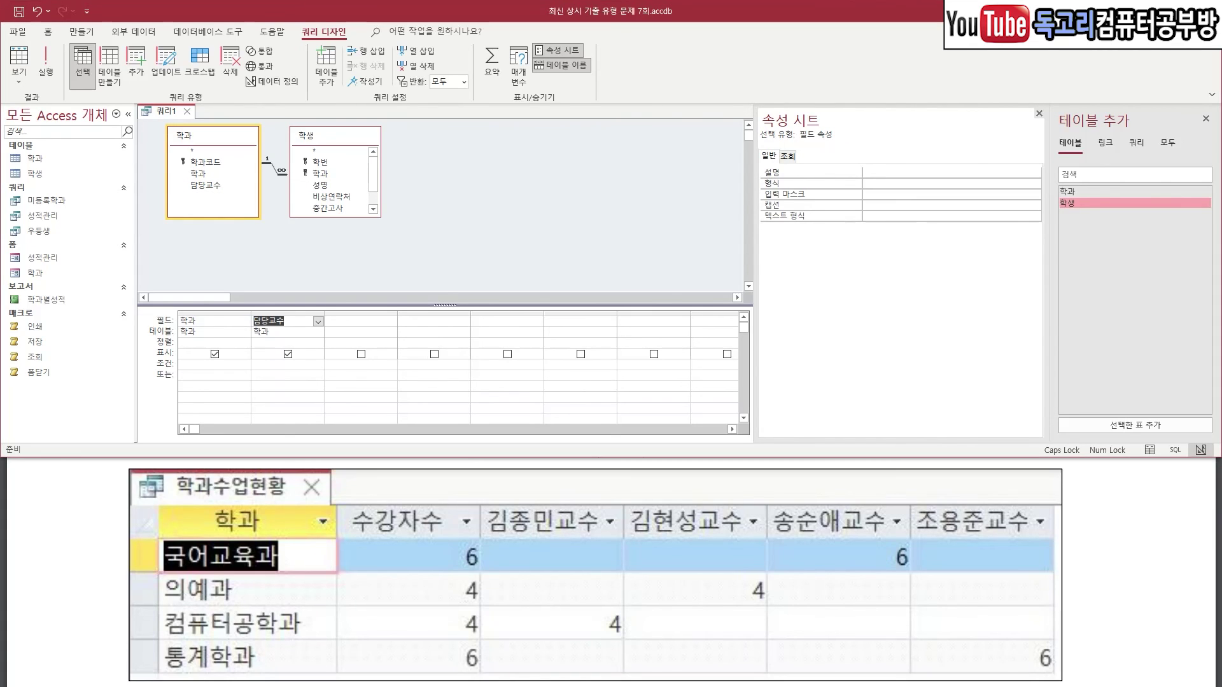
# - Turn the 담당교수 field into the expression [담당교수] & "교수" and widen its column to fit
pyautogui.moveTo(483, 540); pyautogui.dragTo(611, 539)
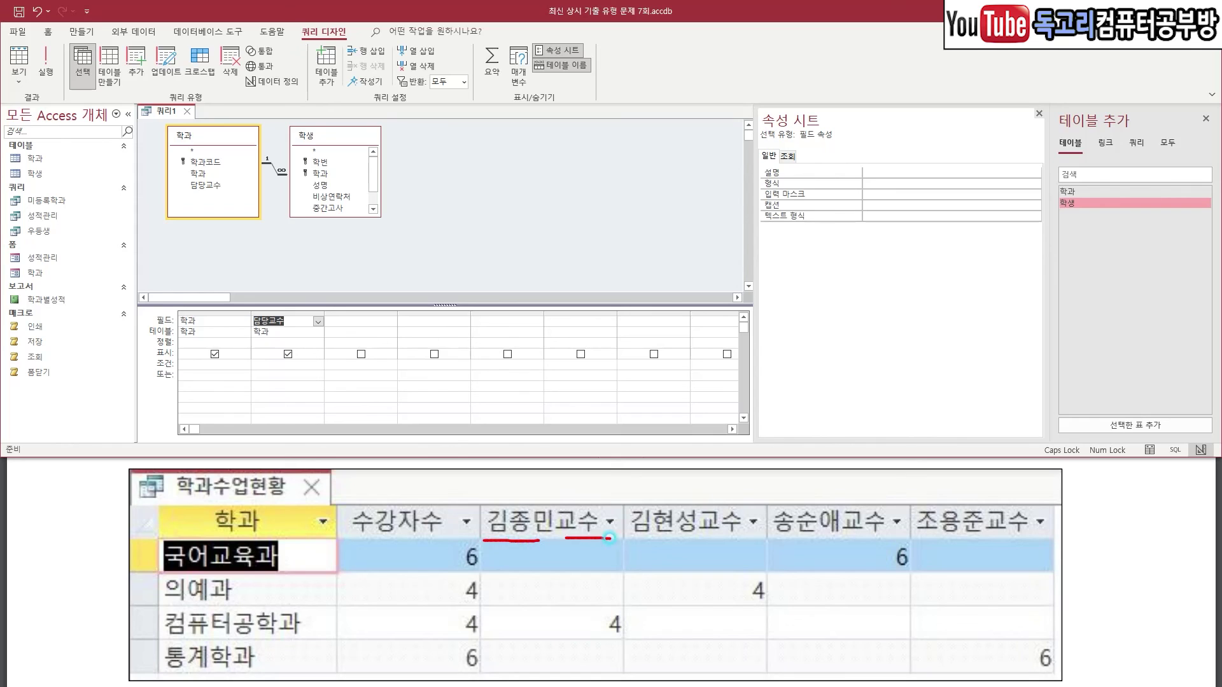
pyautogui.moveTo(282, 304)
pyautogui.mouseDown()
pyautogui.moveTo(295, 323)
pyautogui.moveTo(318, 286)
pyautogui.mouseUp()
pyautogui.click(301, 316)
pyautogui.click(301, 318)
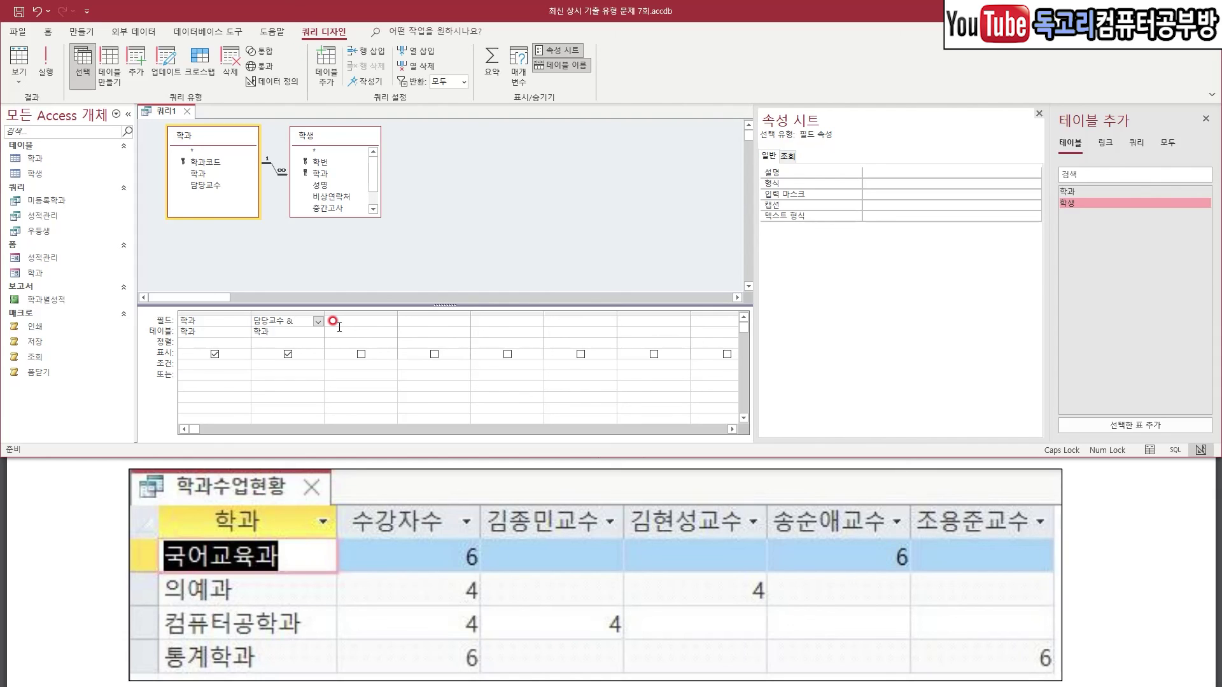
pyautogui.write('&"교수"')
pyautogui.click(333, 321)
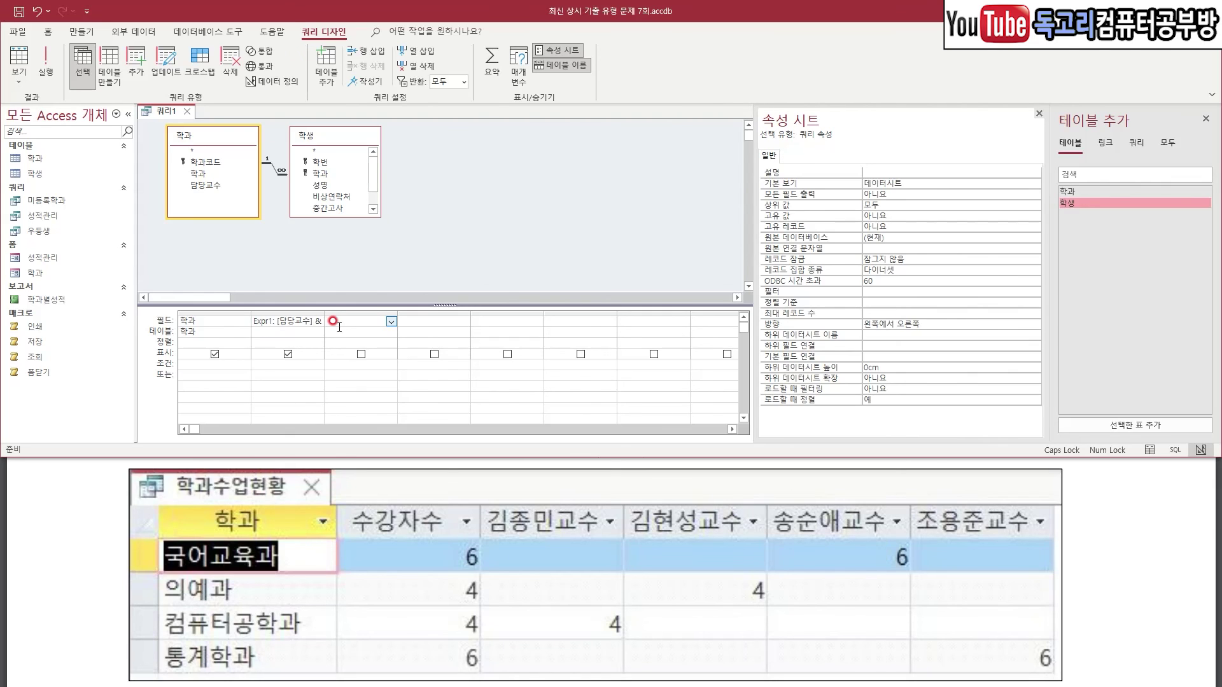
pyautogui.doubleClick(323, 313)
pyautogui.moveTo(276, 327); pyautogui.dragTo(360, 332)
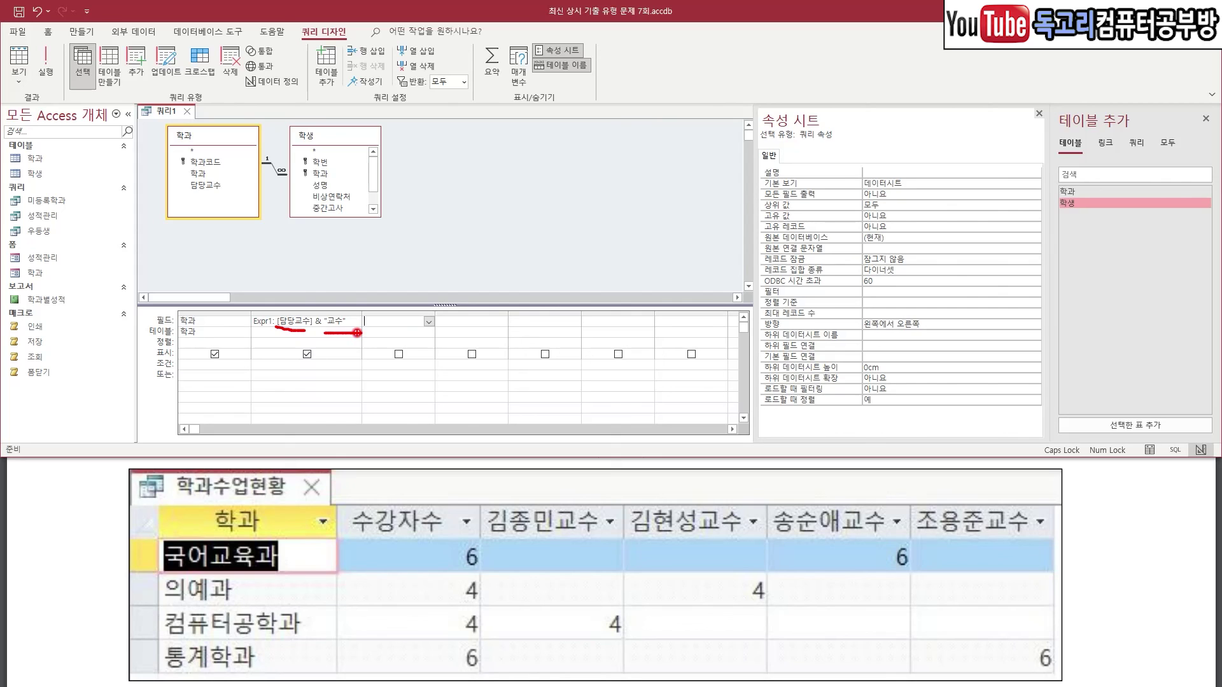
# - Add the 성명 field from the 학생 table to the query grid twice
pyautogui.moveTo(769, 629)
pyautogui.mouseDown()
pyautogui.moveTo(724, 595)
pyautogui.moveTo(789, 576)
pyautogui.mouseUp()
pyautogui.moveTo(789, 576); pyautogui.dragTo(760, 628)
pyautogui.moveTo(910, 590)
pyautogui.mouseDown()
pyautogui.moveTo(920, 530)
pyautogui.moveTo(911, 589)
pyautogui.mouseUp()
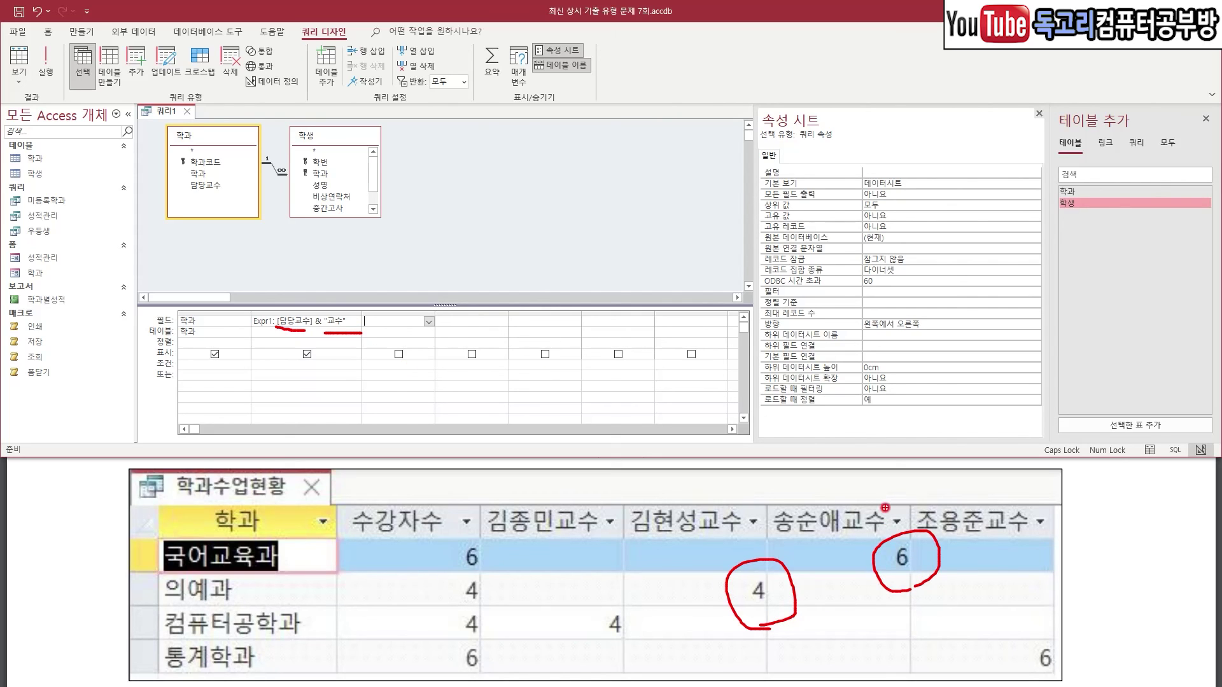
pyautogui.click(532, 362)
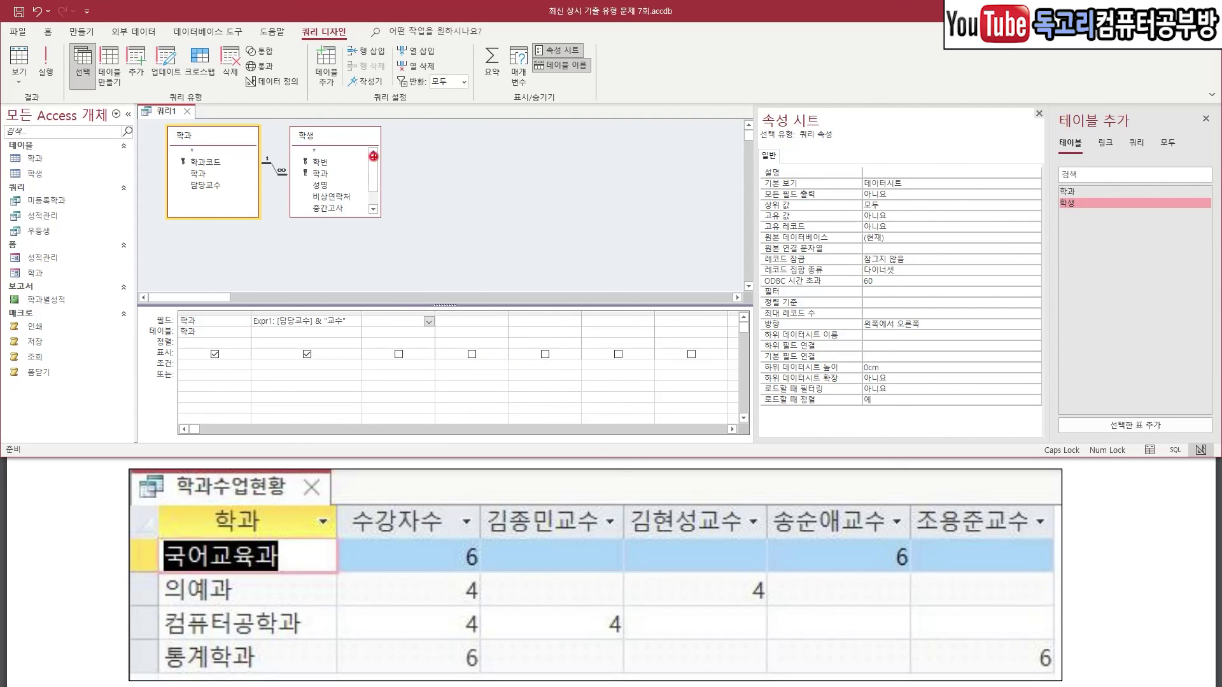
pyautogui.click(334, 184)
pyautogui.doubleClick(334, 185)
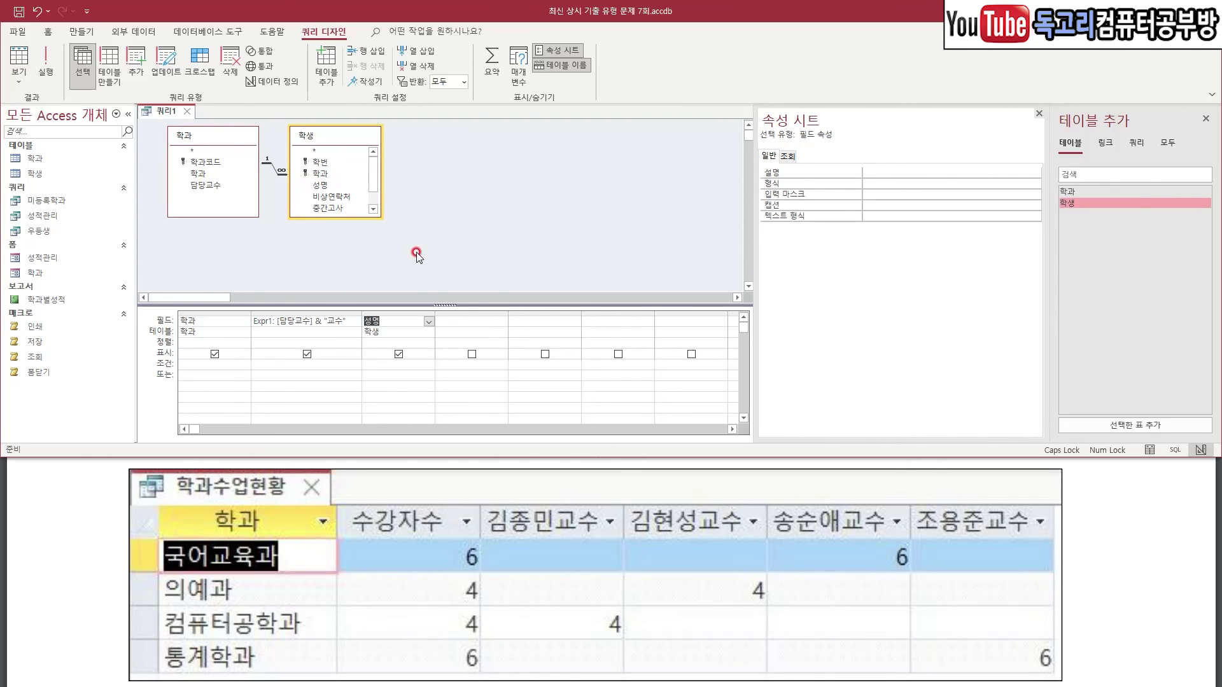
pyautogui.doubleClick(321, 185)
# - Convert the query to a crosstab, with 학과 as 행 머리글 and the 담당교수 expression as 열 머리글
pyautogui.moveTo(203, 91); pyautogui.dragTo(270, 50)
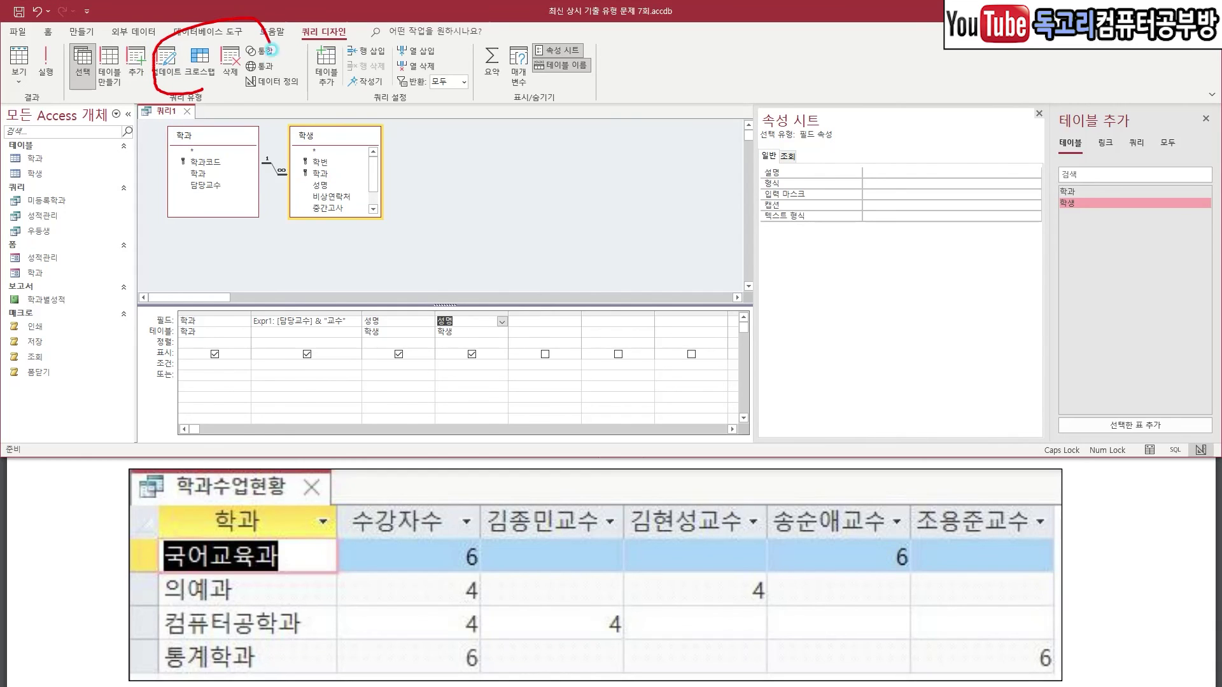
pyautogui.click(199, 63)
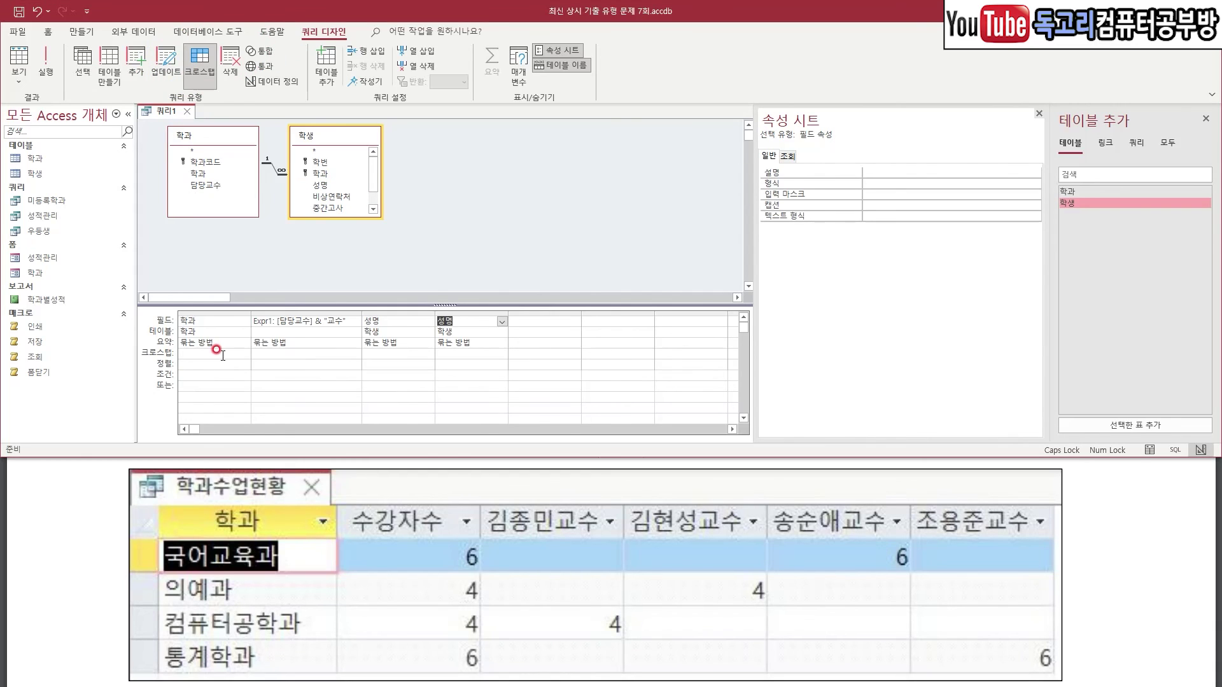
pyautogui.click(217, 354)
pyautogui.click(244, 354)
pyautogui.click(205, 360)
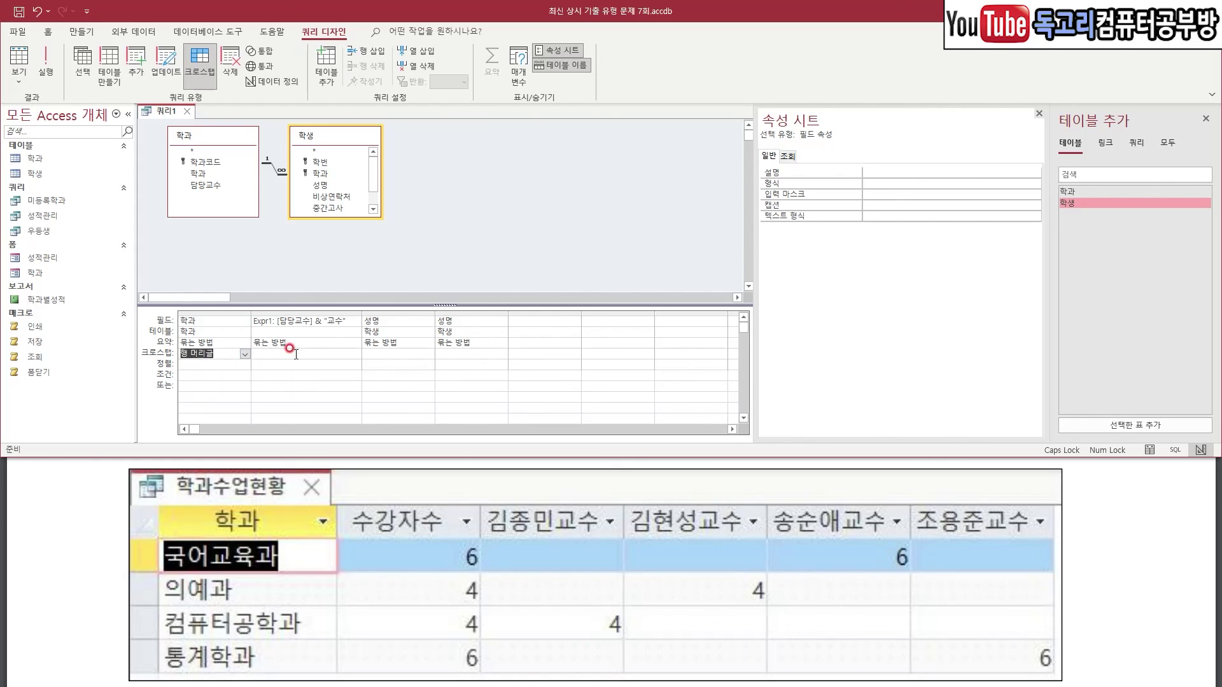
pyautogui.click(298, 353)
pyautogui.click(355, 354)
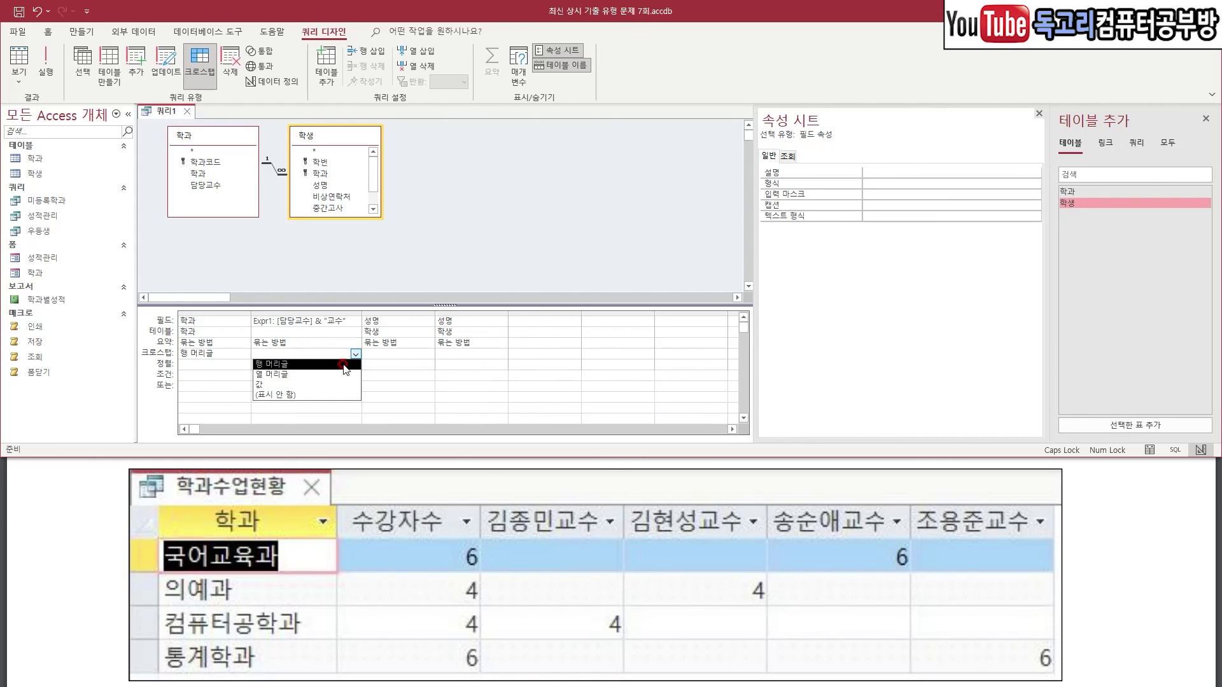
pyautogui.click(338, 374)
# - Set the first 성명 field's summary (요약) to 개수 and its crosstab role to 값
pyautogui.click(401, 342)
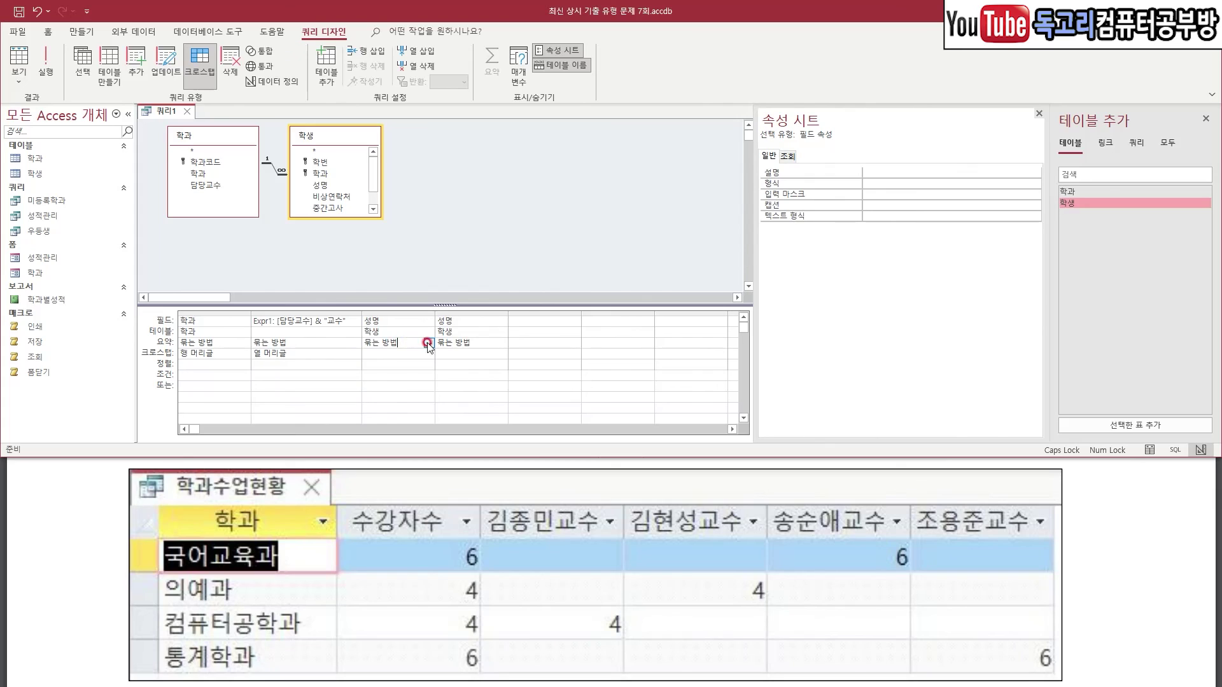
pyautogui.click(428, 344)
pyautogui.click(400, 405)
pyautogui.click(432, 358)
pyautogui.click(430, 355)
pyautogui.click(411, 386)
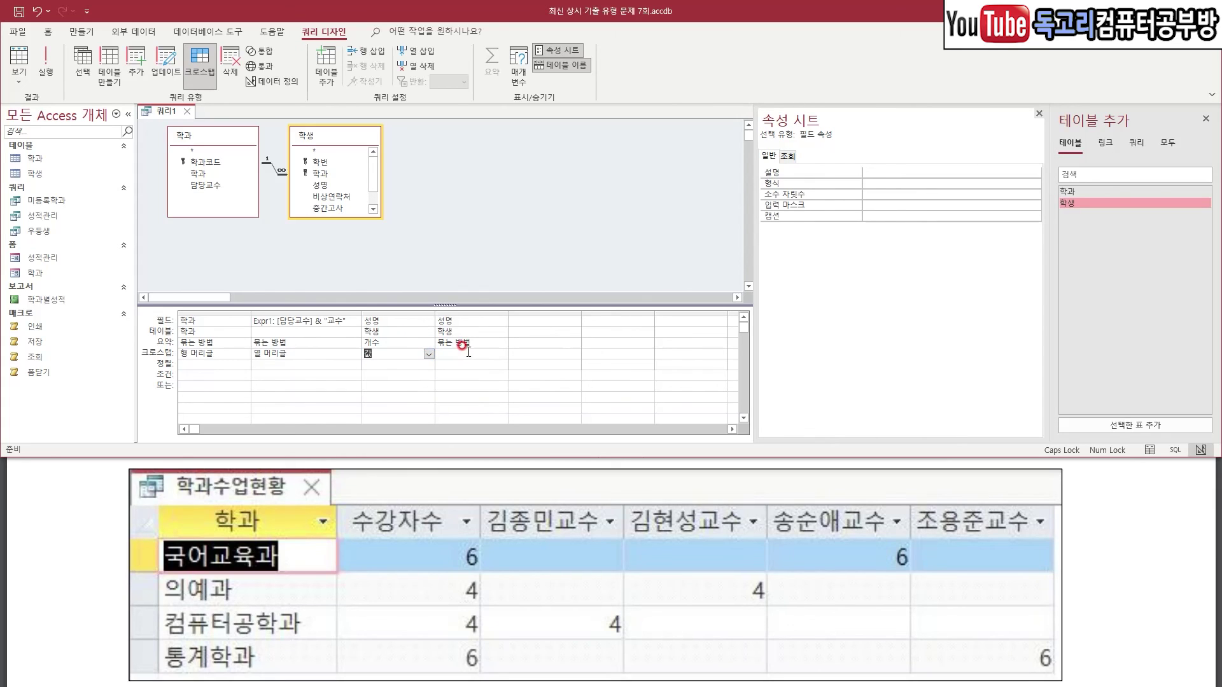
# - Set the second 성명 field's summary (요약) to 개수 and its crosstab role to 행 머리글
pyautogui.click(461, 344)
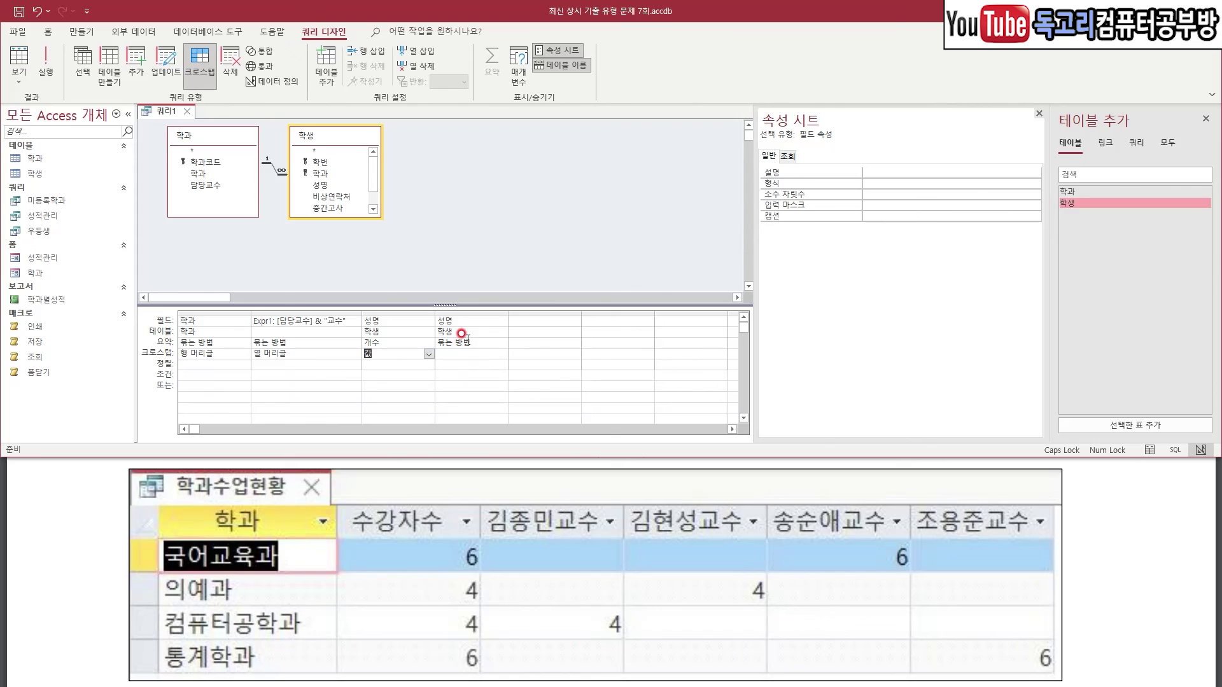
pyautogui.click(502, 344)
pyautogui.click(472, 405)
pyautogui.click(474, 354)
pyautogui.click(502, 354)
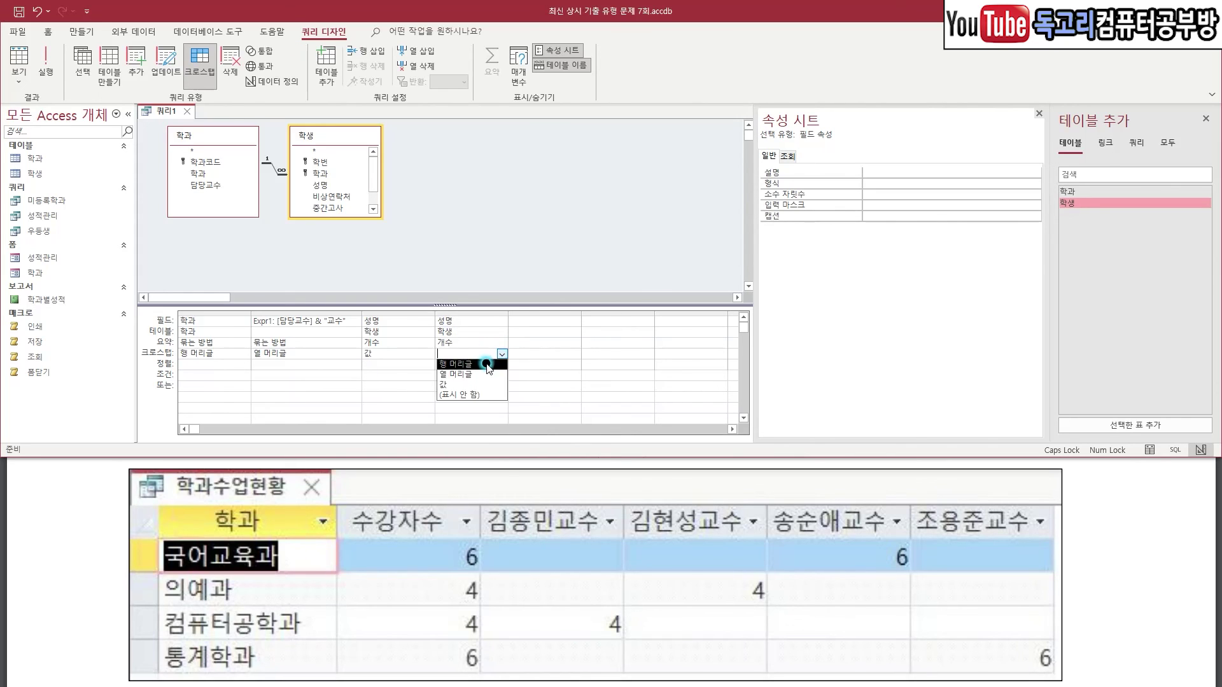
pyautogui.click(488, 365)
# - Give the second 성명 field in the query grid the alias 수강자수
pyautogui.click(440, 322)
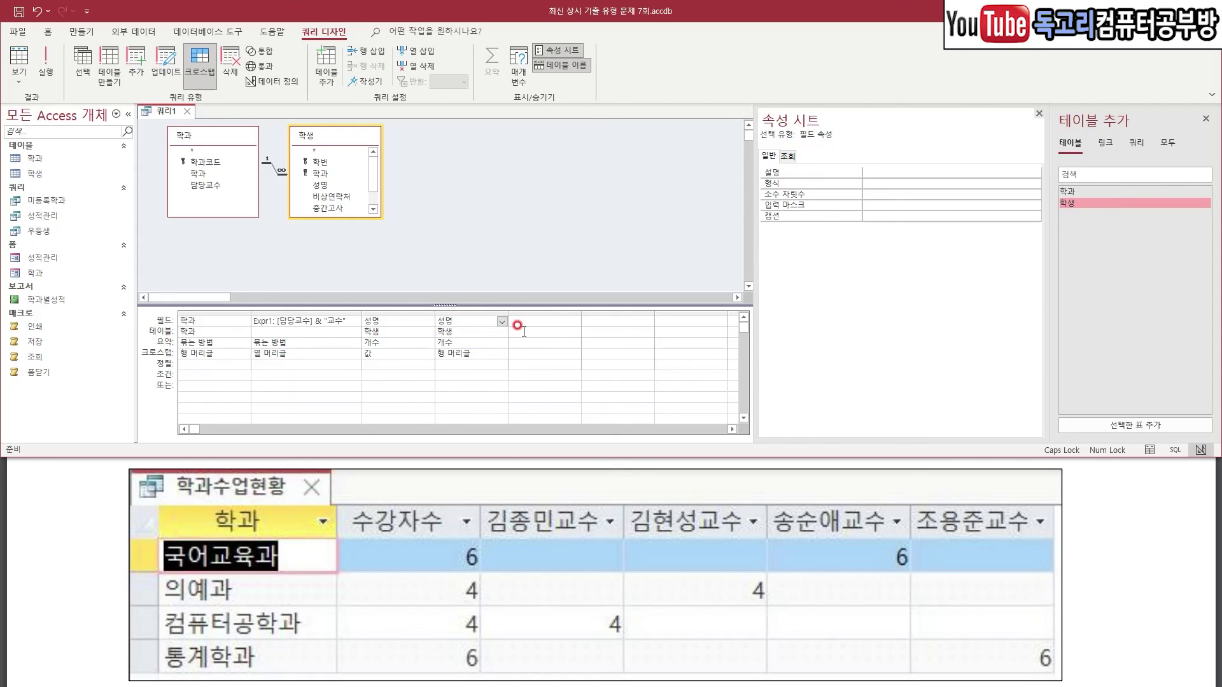
pyautogui.write('수강자수:')
pyautogui.click(517, 325)
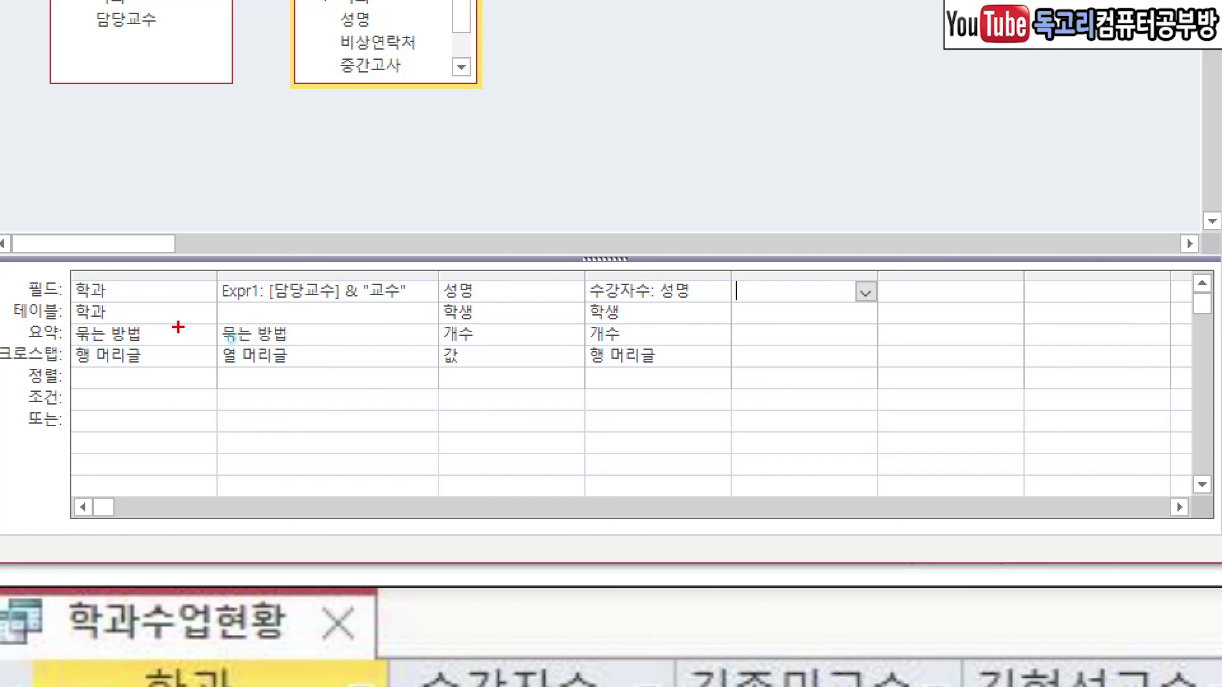
pyautogui.moveTo(232, 340); pyautogui.dragTo(205, 371)
pyautogui.moveTo(335, 334)
pyautogui.mouseDown()
pyautogui.moveTo(304, 367)
pyautogui.moveTo(316, 392)
pyautogui.mouseUp()
pyautogui.moveTo(529, 329); pyautogui.dragTo(479, 379)
pyautogui.moveTo(733, 326); pyautogui.dragTo(661, 405)
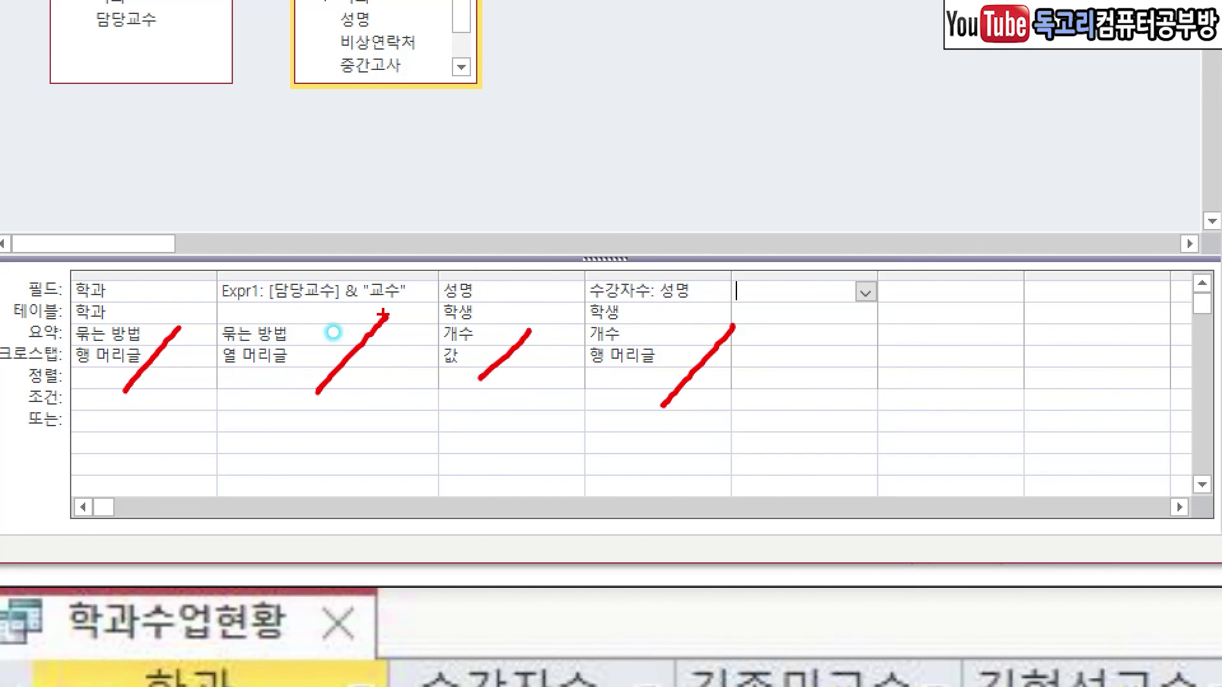
pyautogui.moveTo(285, 265); pyautogui.dragTo(405, 266)
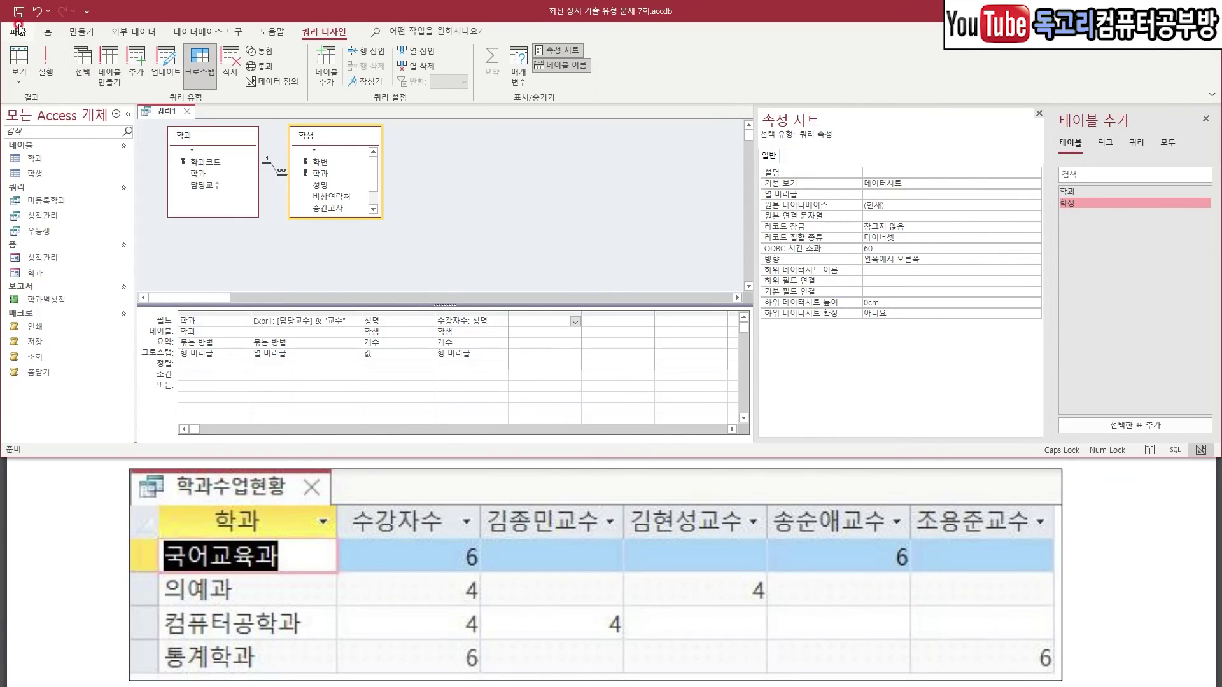
# - Save the crosstab query under the name 학과수업현황 and run it
pyautogui.click(19, 12)
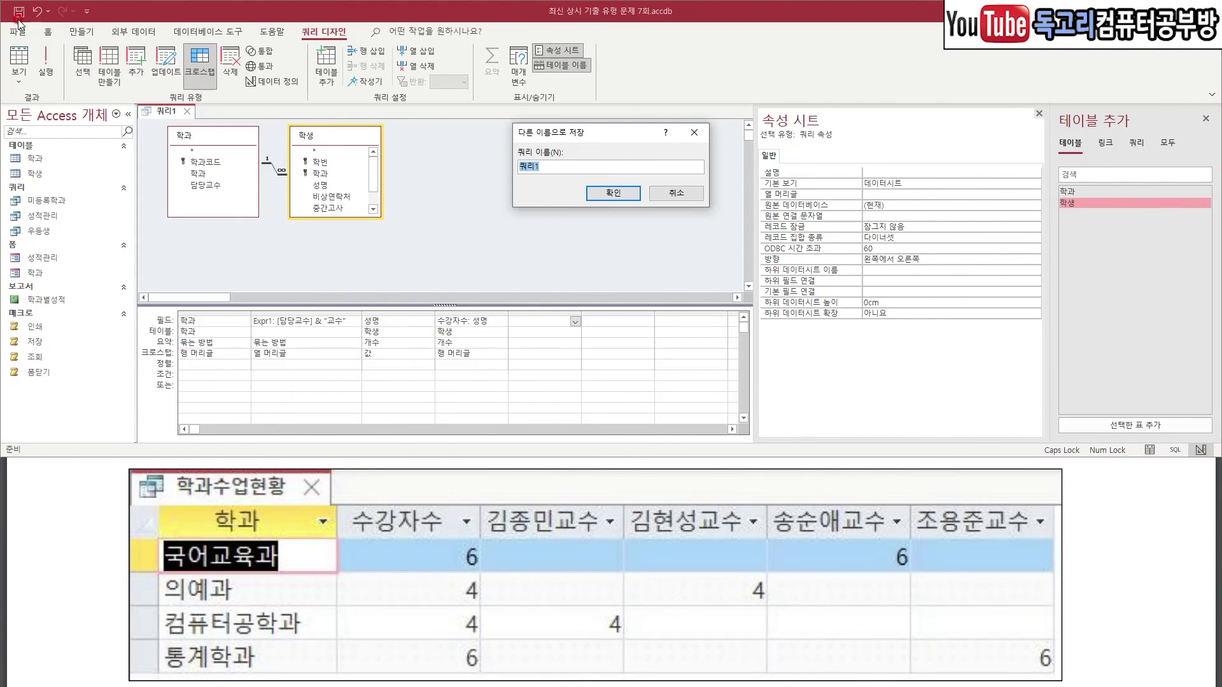
pyautogui.write('학ㄱ')
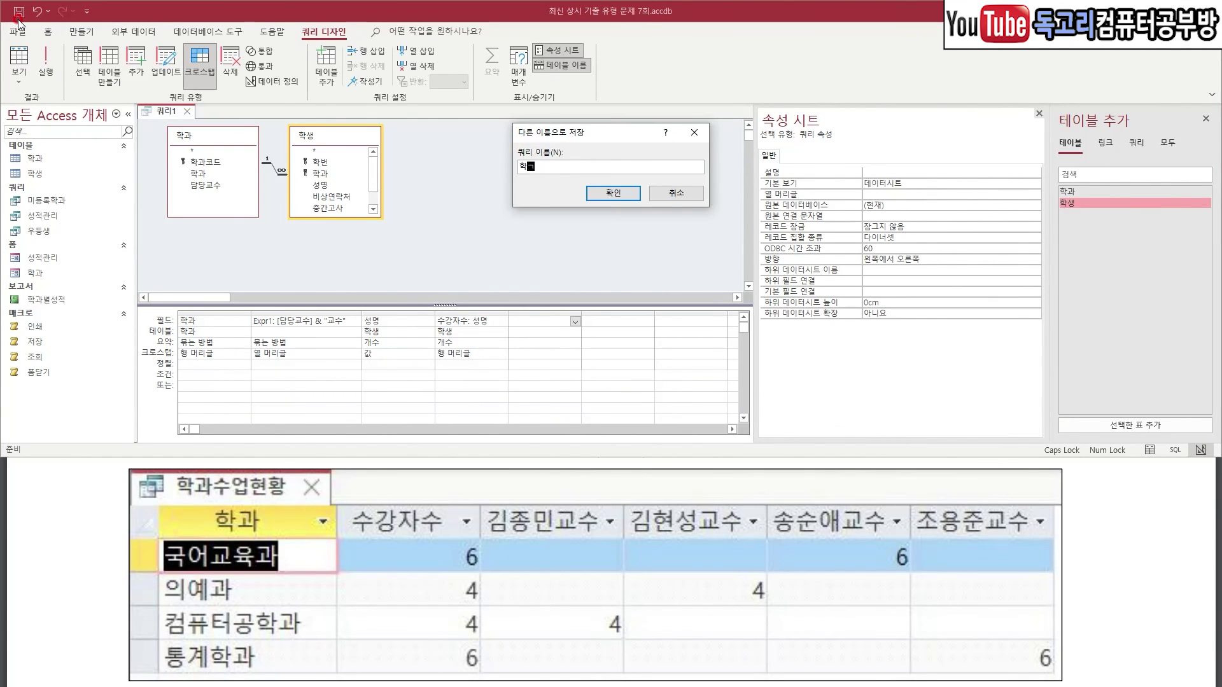
pyautogui.write('과수업현황')
pyautogui.click(613, 193)
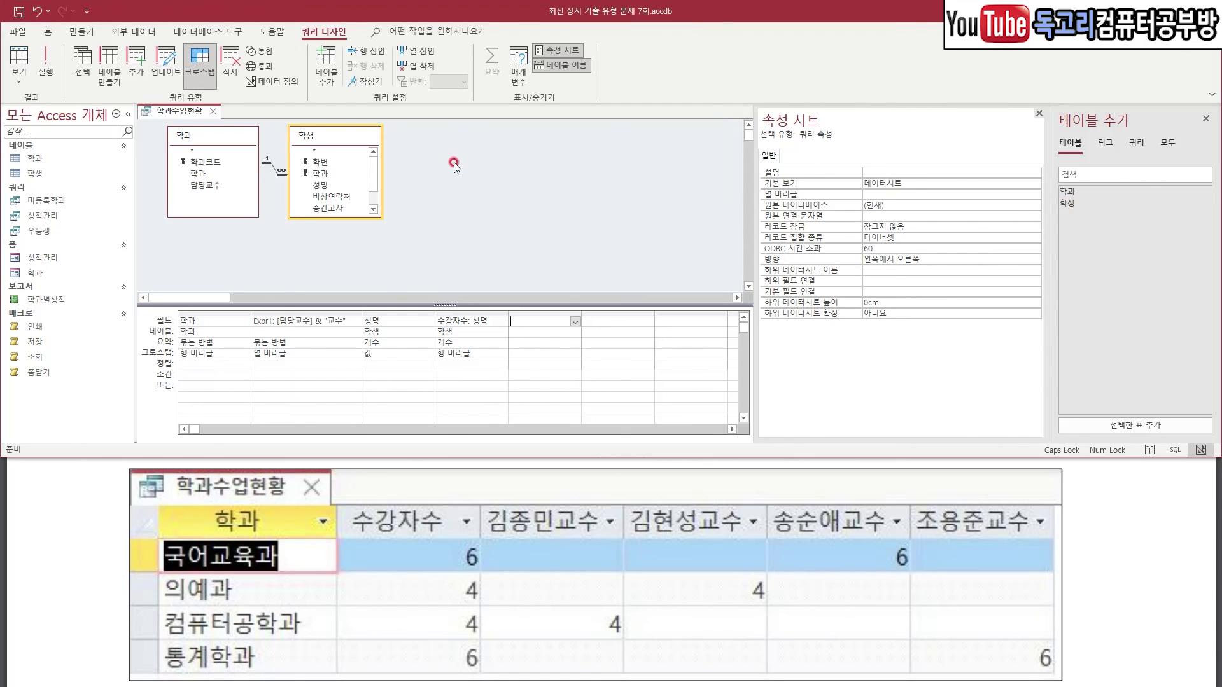
pyautogui.click(46, 63)
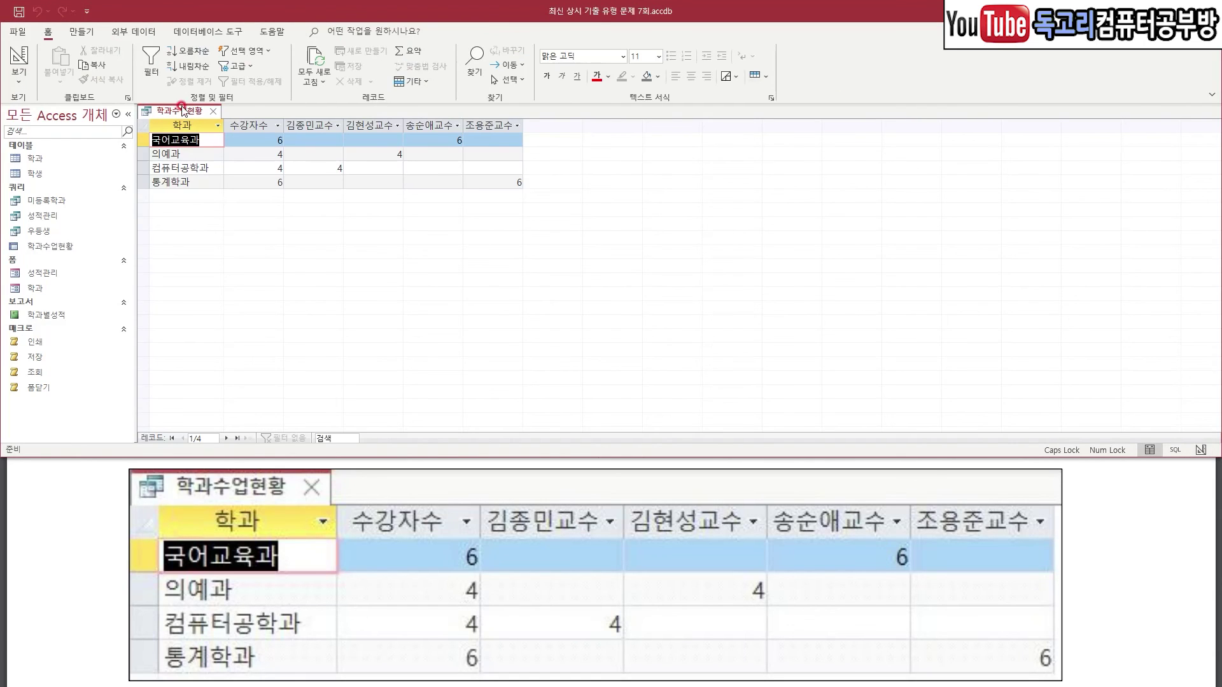